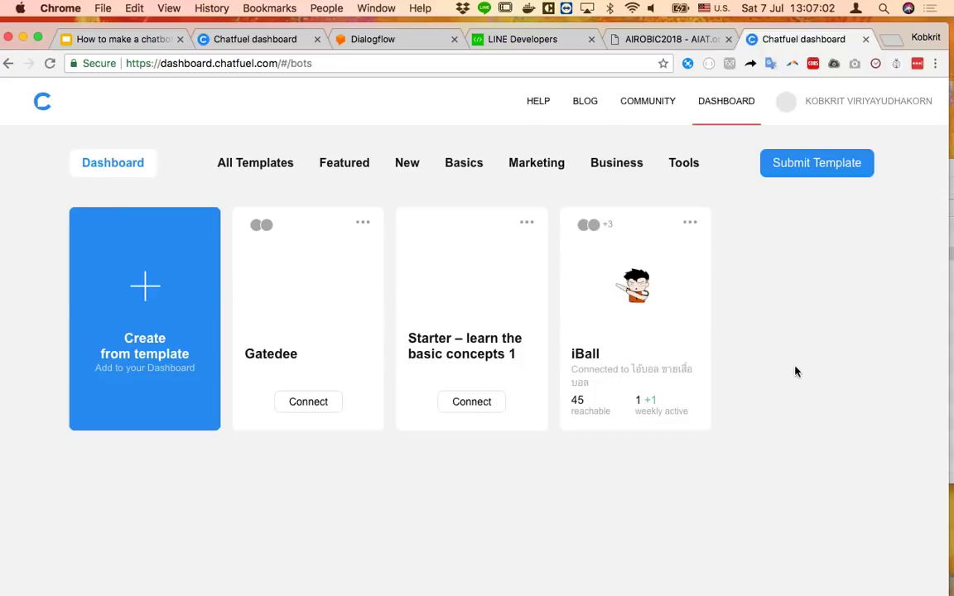
Create a new bot, Blank bot 1, from the Blank Bot template
click(145, 300)
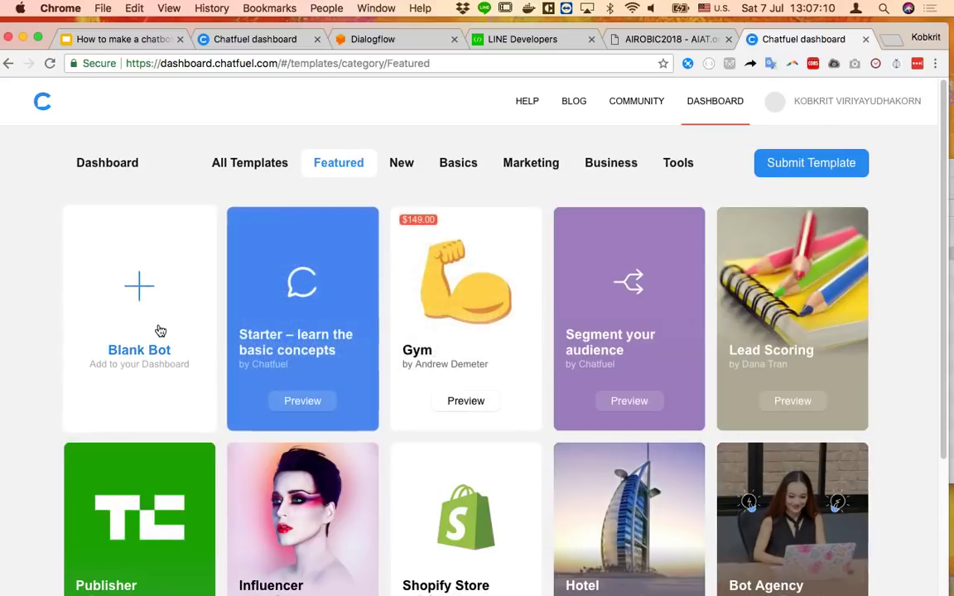
scroll(404, 477, down, 3)
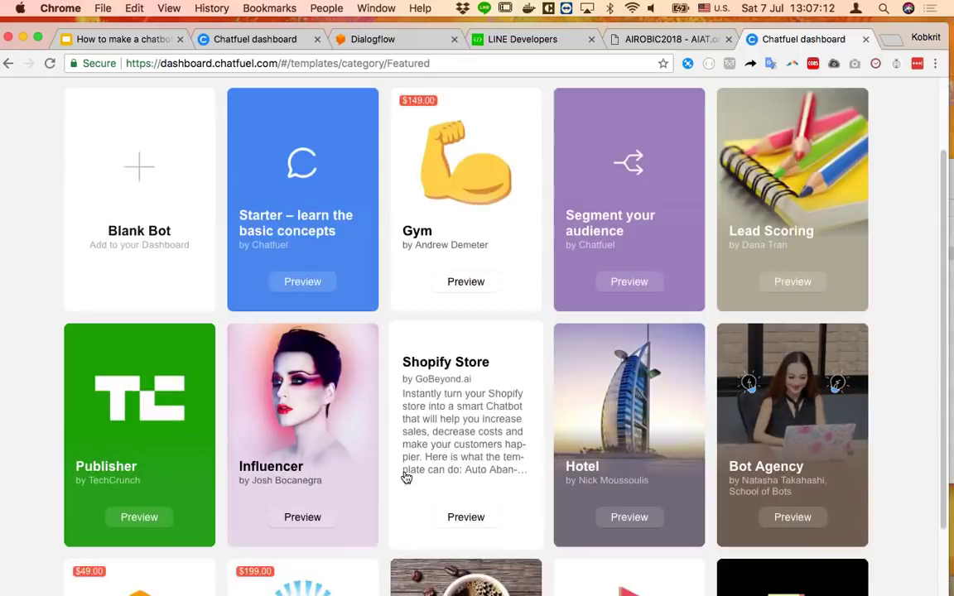
scroll(404, 476, up, 3)
scroll(406, 478, down, 5)
scroll(406, 478, down, 3)
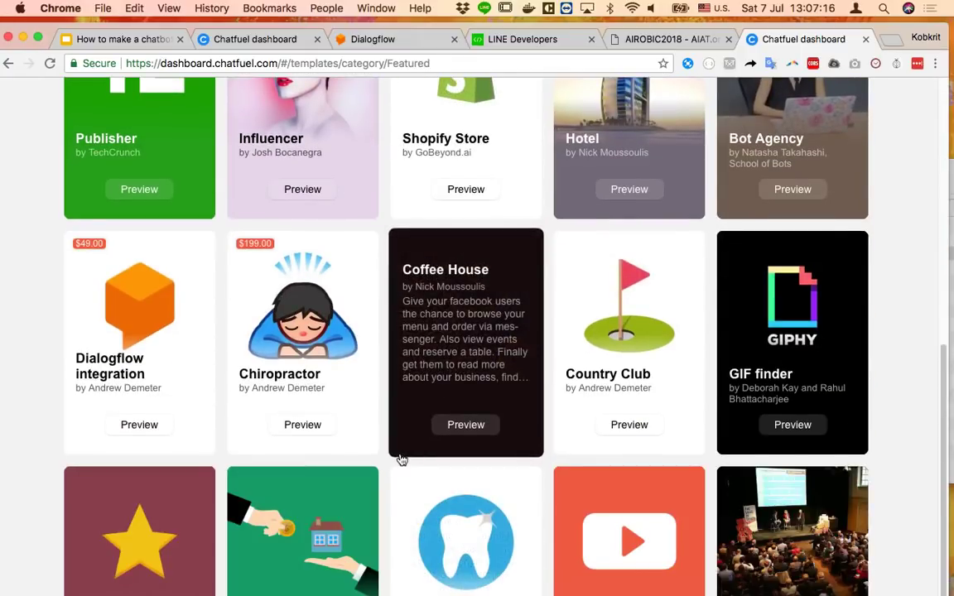
scroll(400, 458, up, 4)
scroll(398, 458, down, 4)
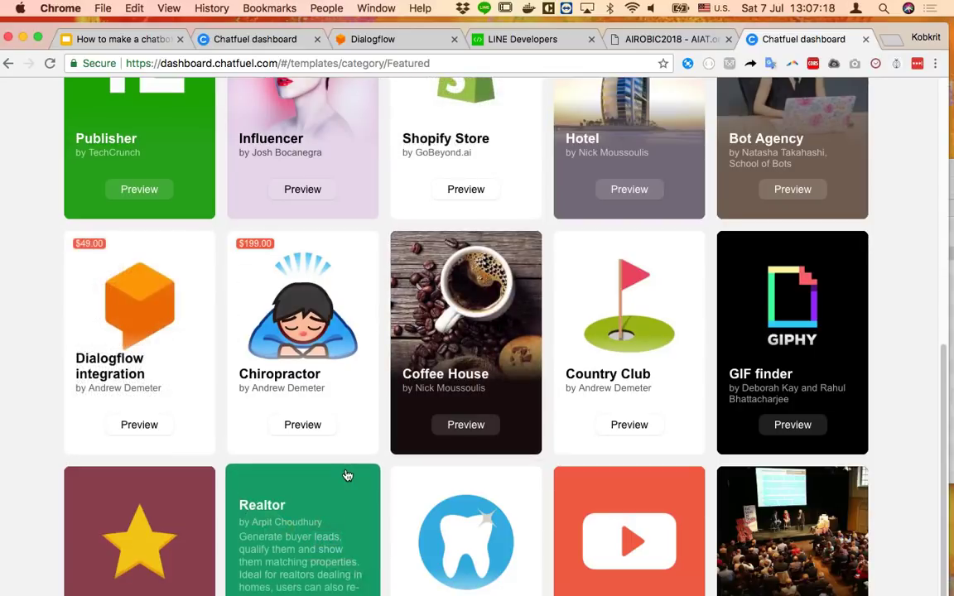
scroll(192, 227, up, 7)
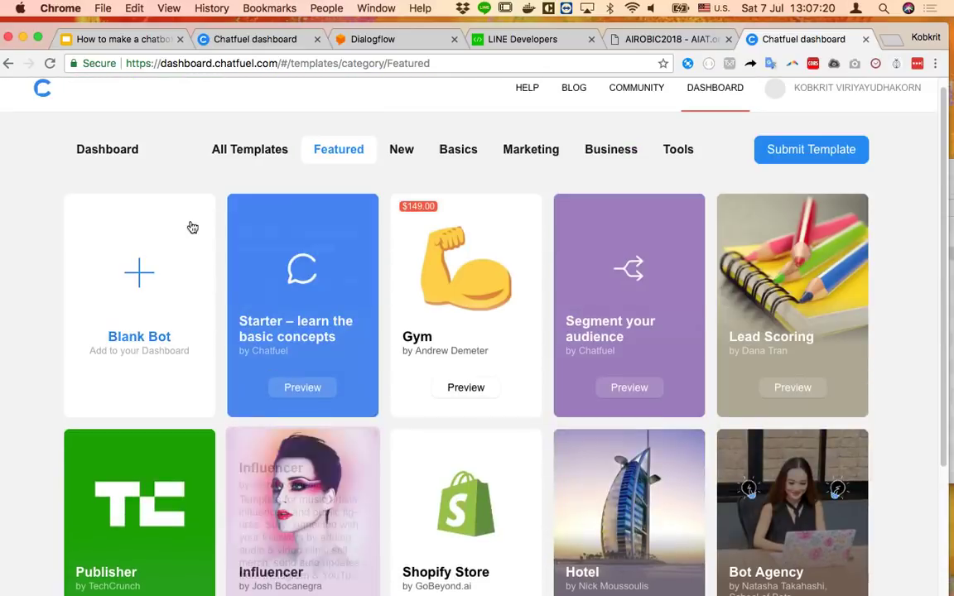
click(153, 308)
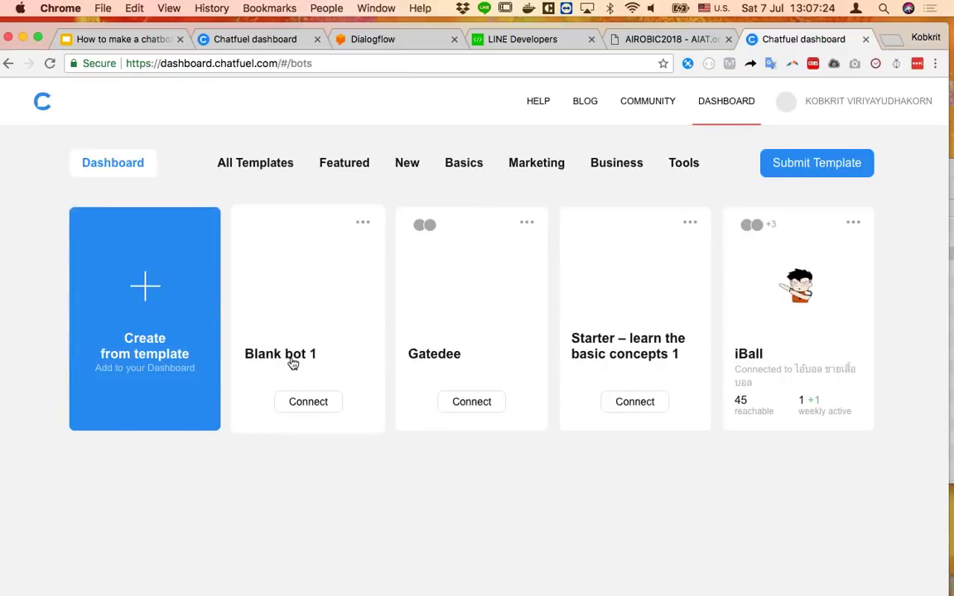
Open Blank bot 1 and review its Default answer and Welcome message blocks
click(292, 362)
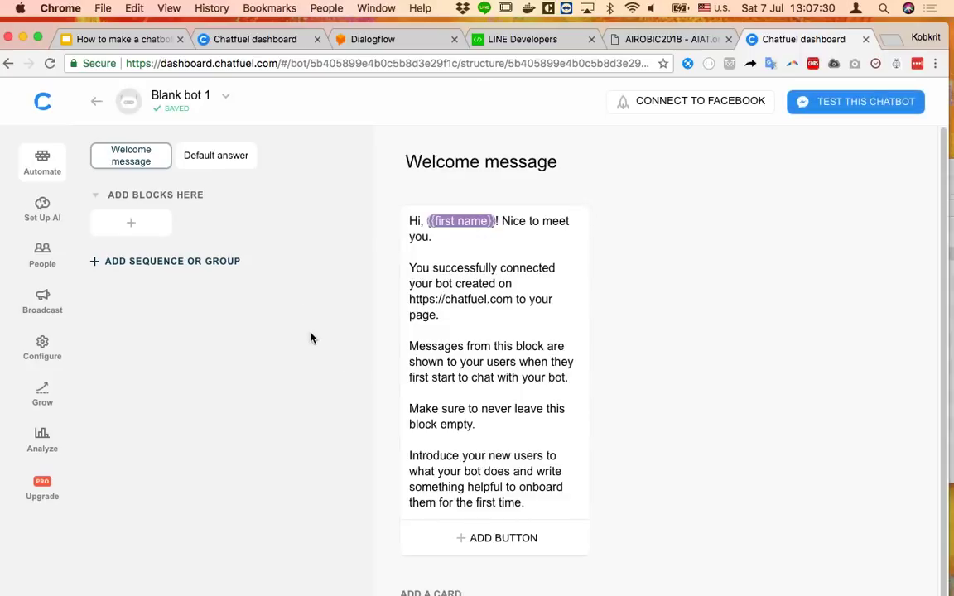
click(220, 99)
click(221, 99)
click(187, 156)
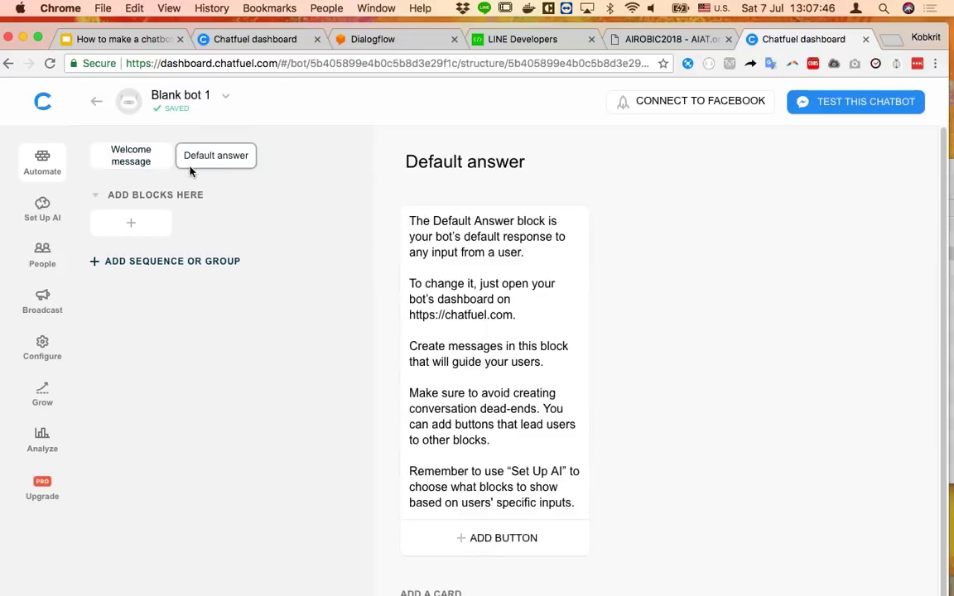
click(155, 159)
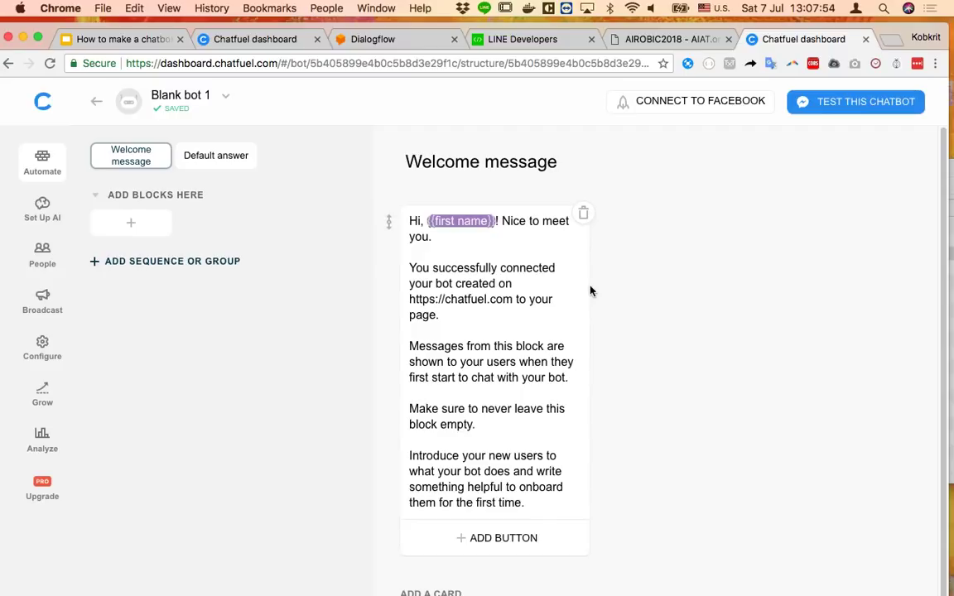
Start a Messenger.com test chat with Blank bot 1, then return to the Chatfuel editor
click(854, 112)
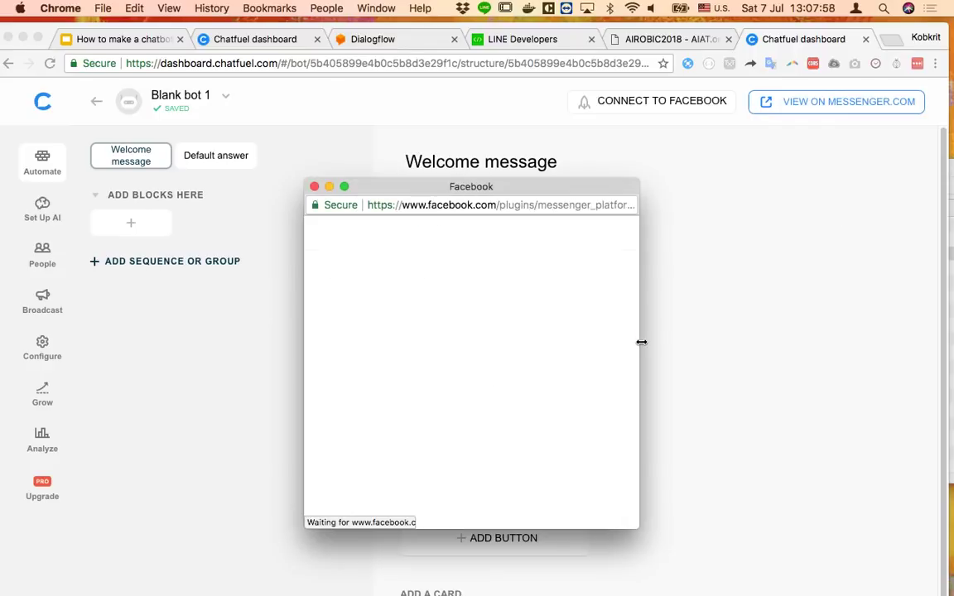
click(453, 347)
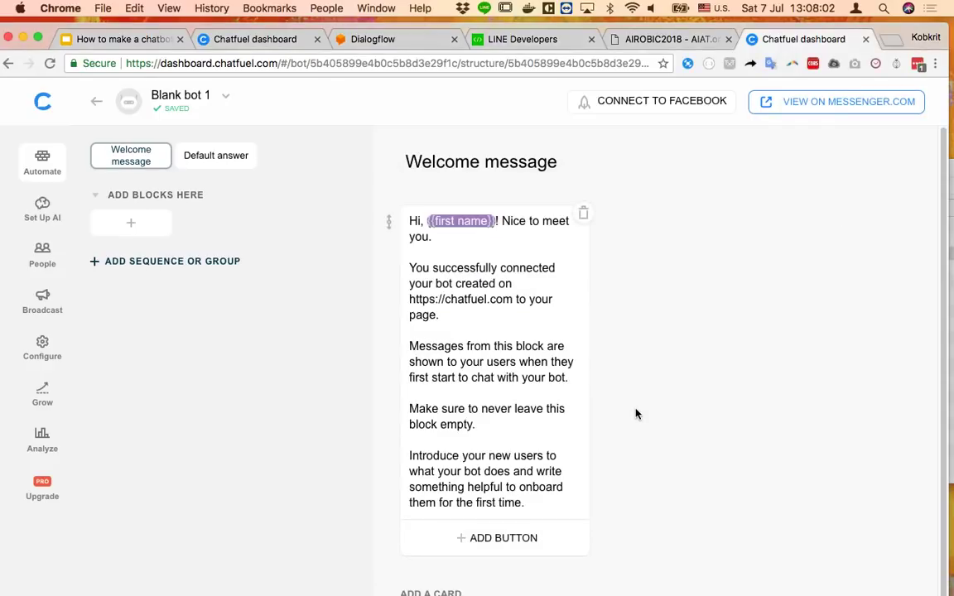
click(805, 105)
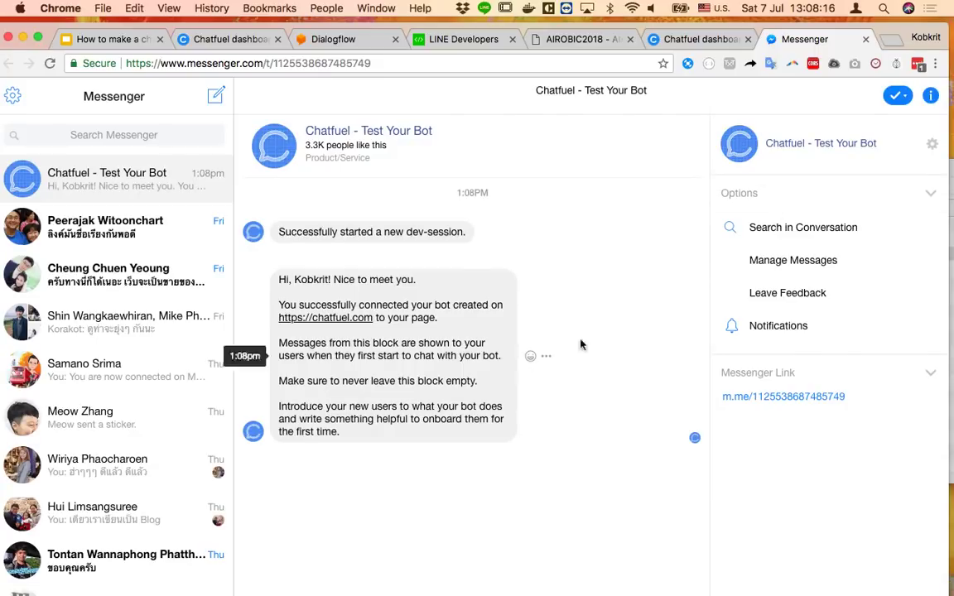
click(704, 43)
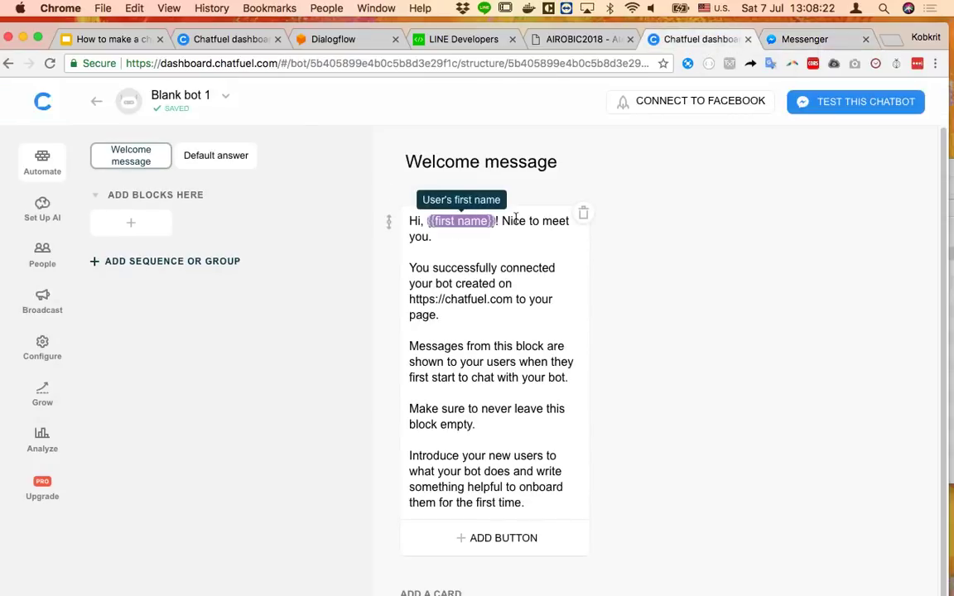
click(828, 43)
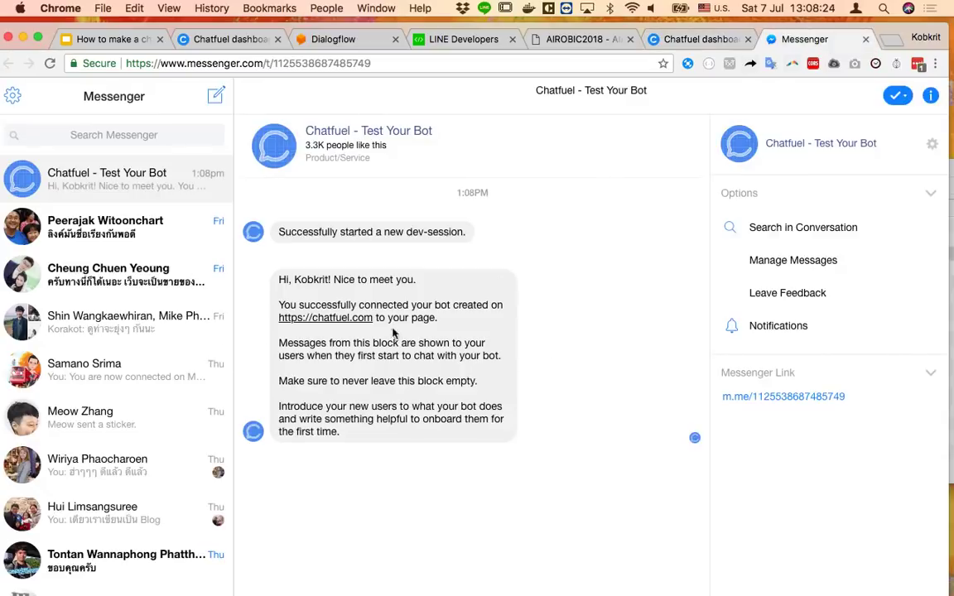
click(692, 38)
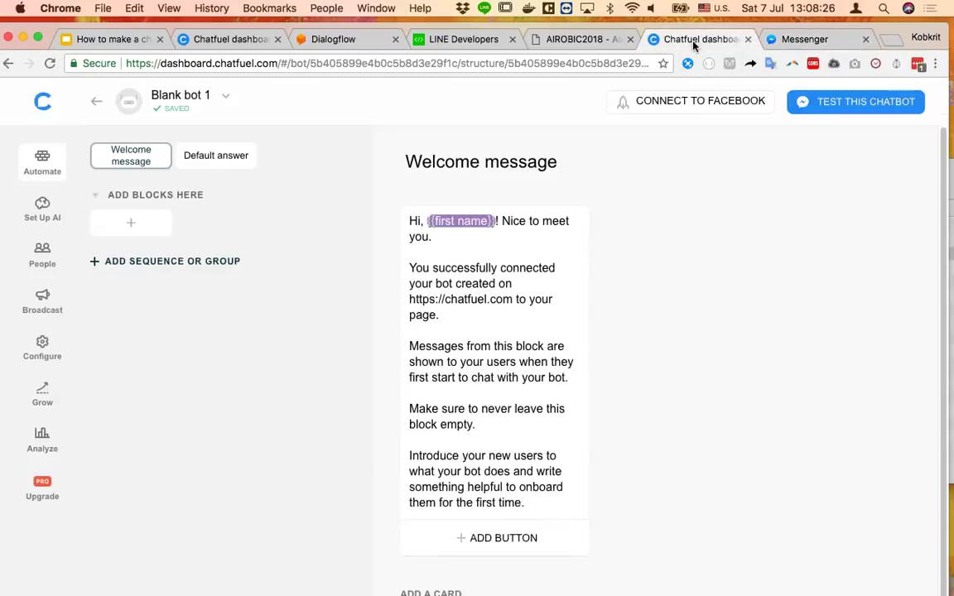
Delete the explanatory paragraphs from the Welcome message
click(552, 433)
drag(558, 497, 398, 272)
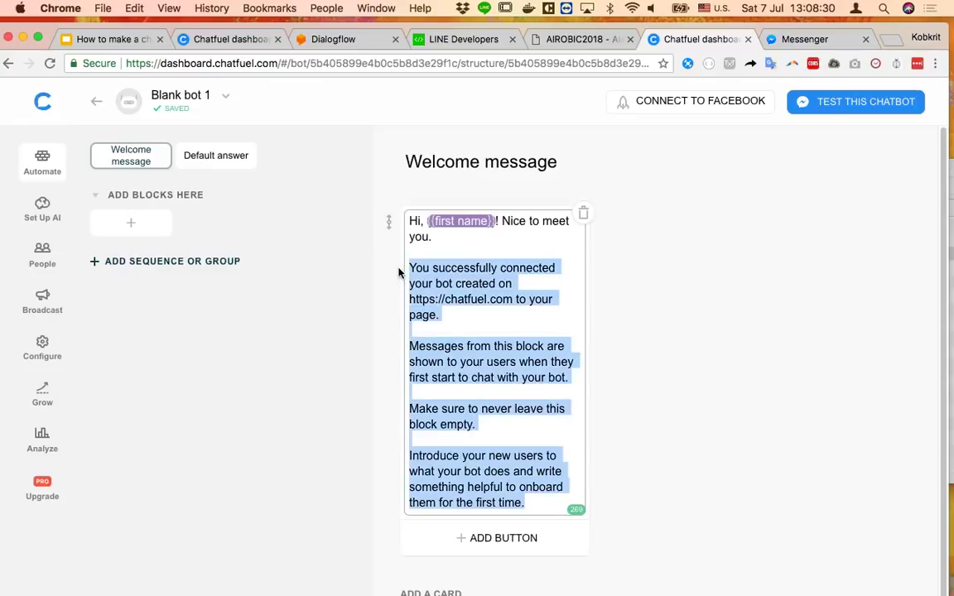
key(BackSpace)
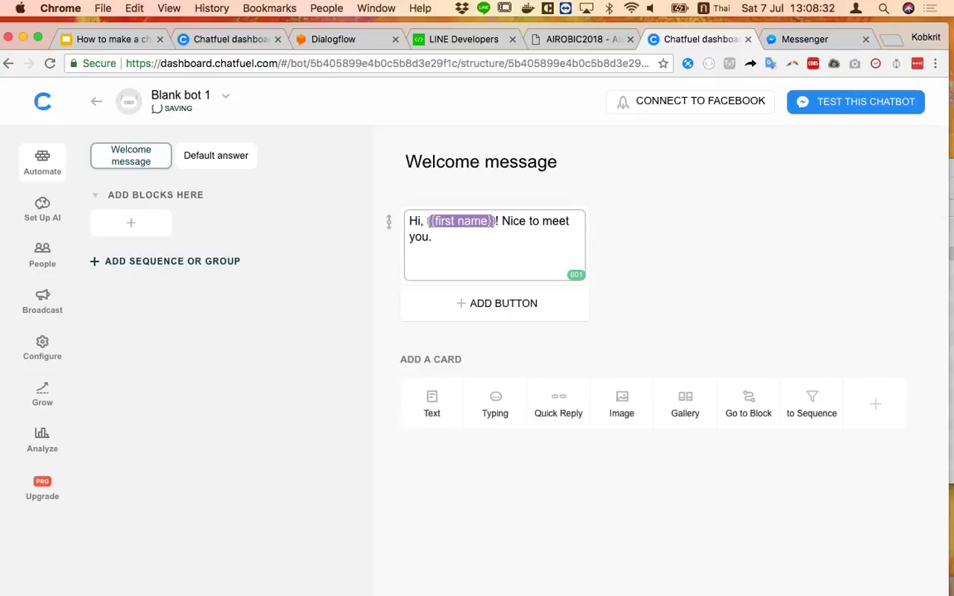
Change 'Hi' to สวัสดี and remove 'Nice to meet you.' from the greeting
key(ctrl+space)
double_click(409, 222)
text(สวัสดร)
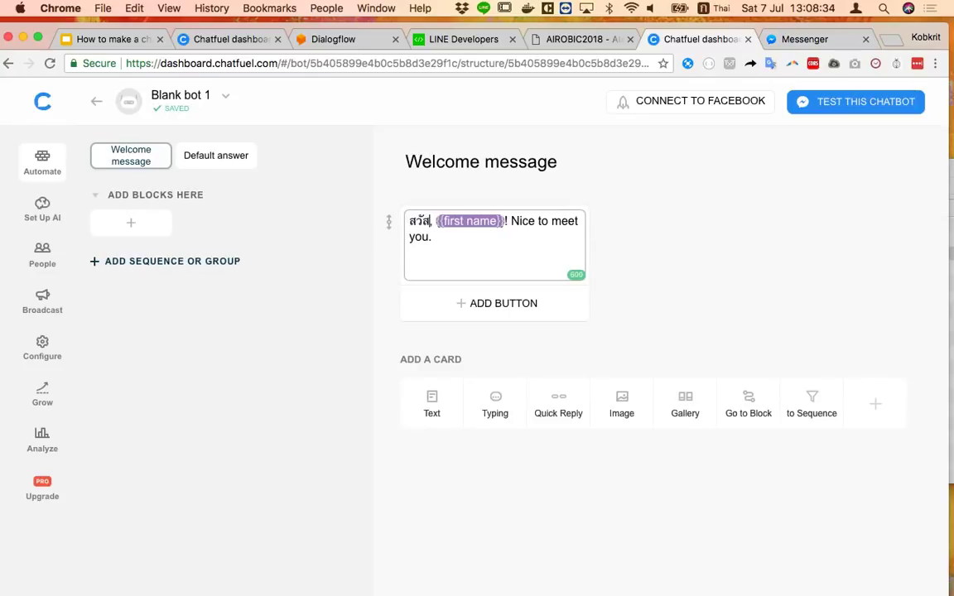
key(BackSpace)
text(ี)
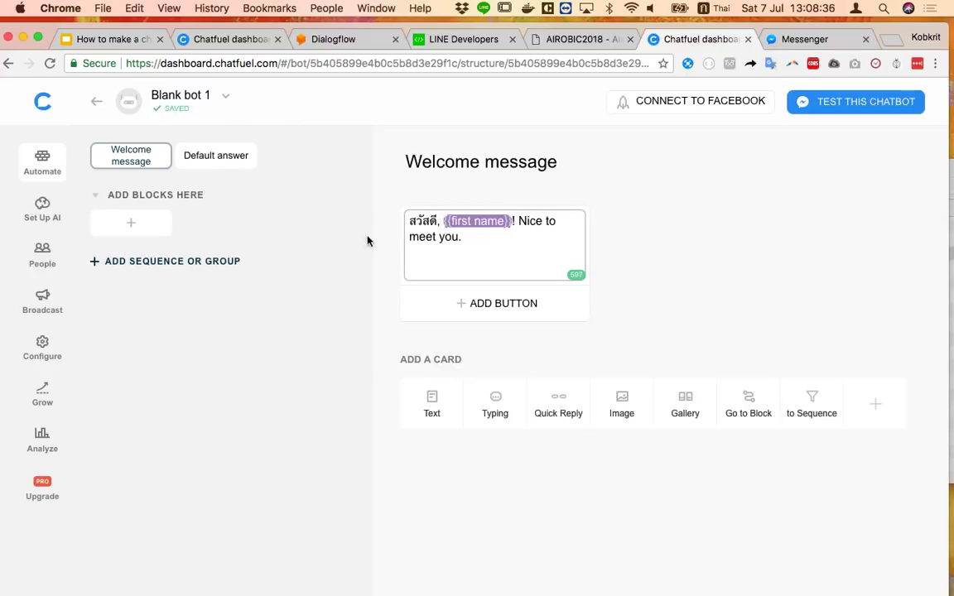
drag(520, 218, 532, 237)
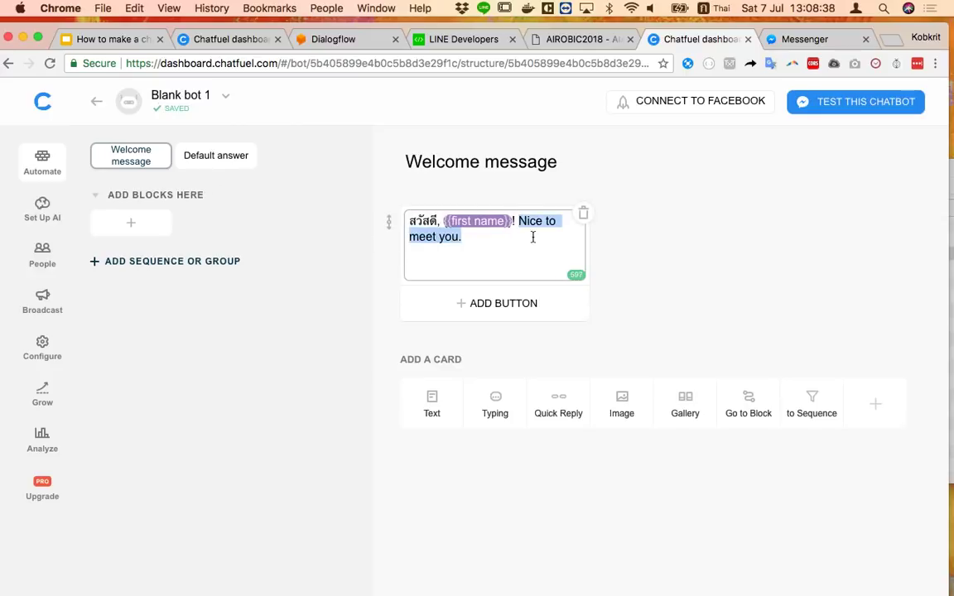
key(BackSpace)
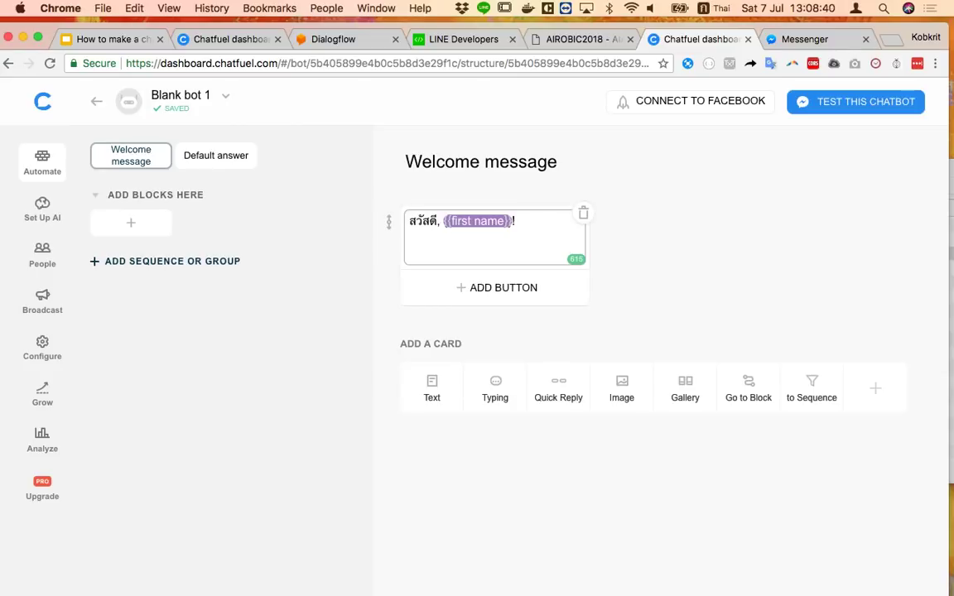
click(769, 268)
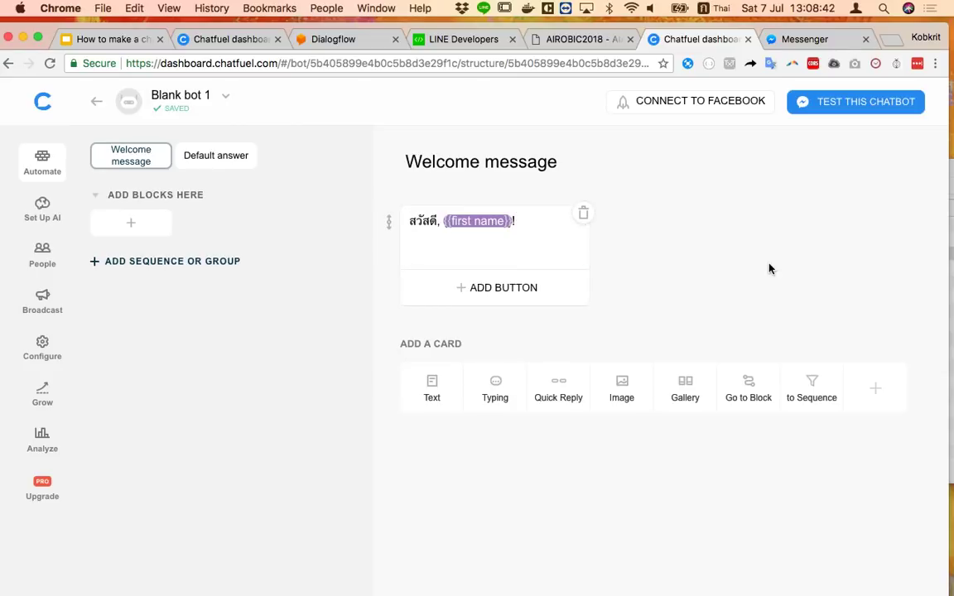
Send 'hello' in the Messenger test chat, check the bot's reply, and return to Chatfuel
click(820, 41)
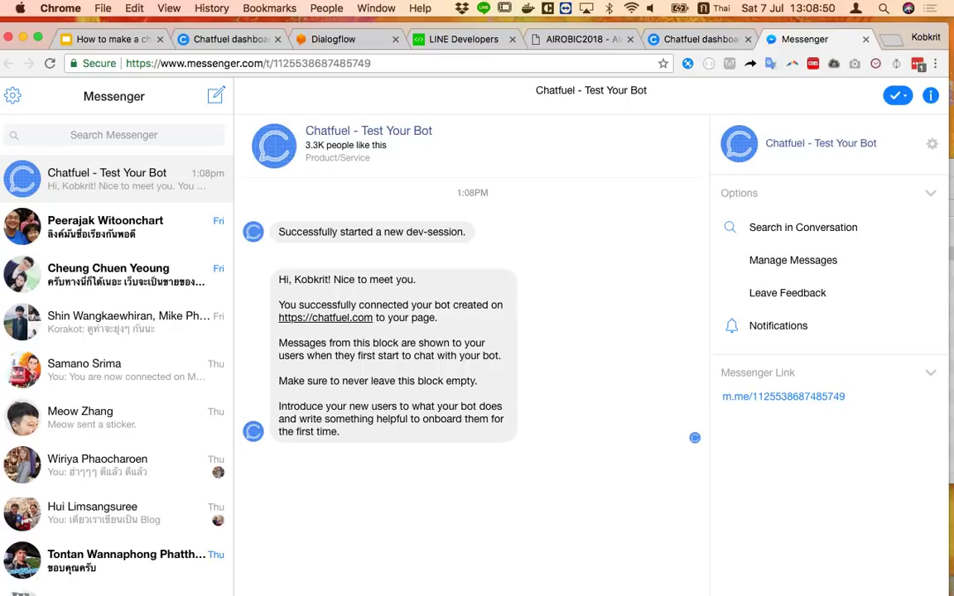
key(ctrl+space)
key(Return)
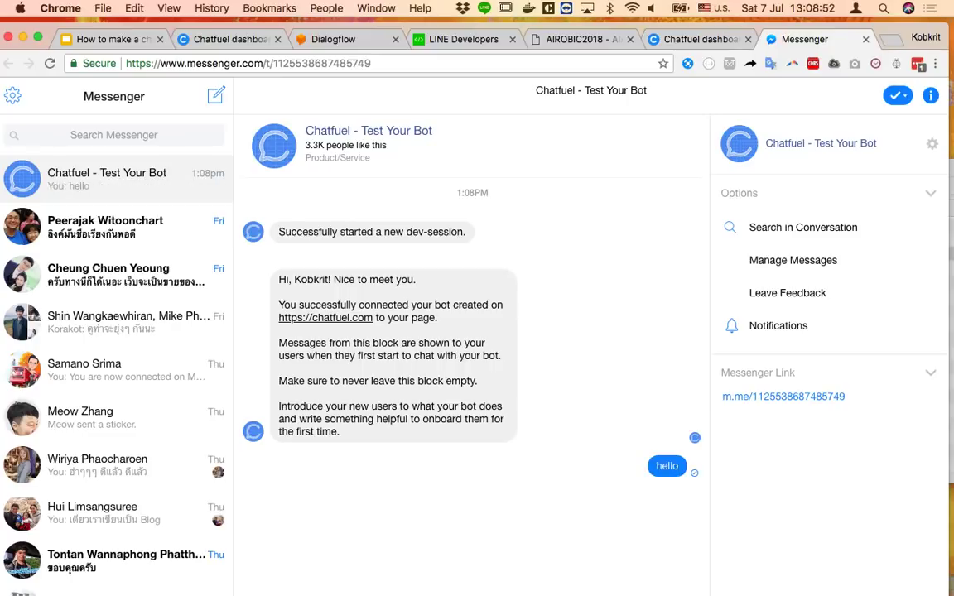
scroll(395, 418, down, 2)
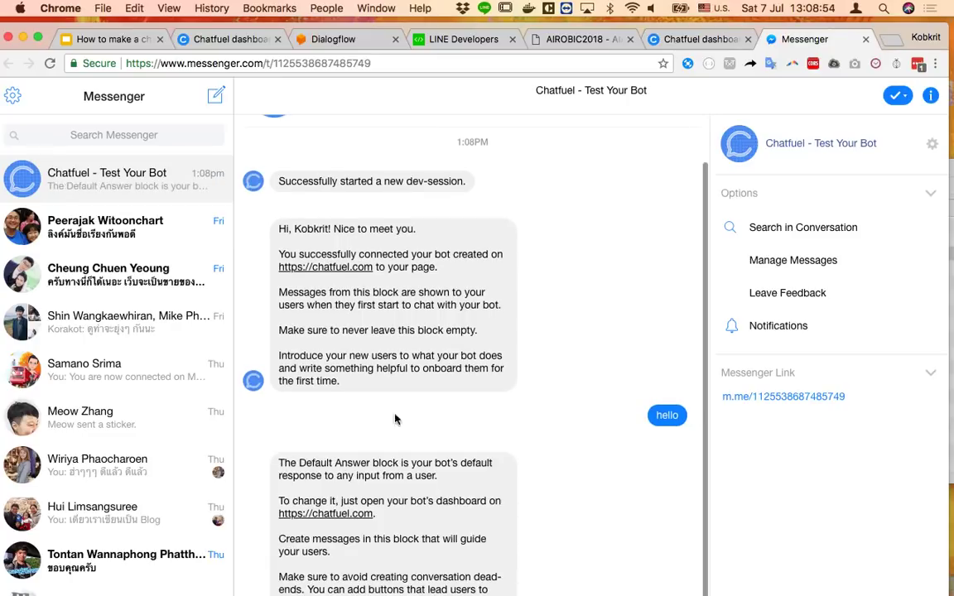
click(866, 40)
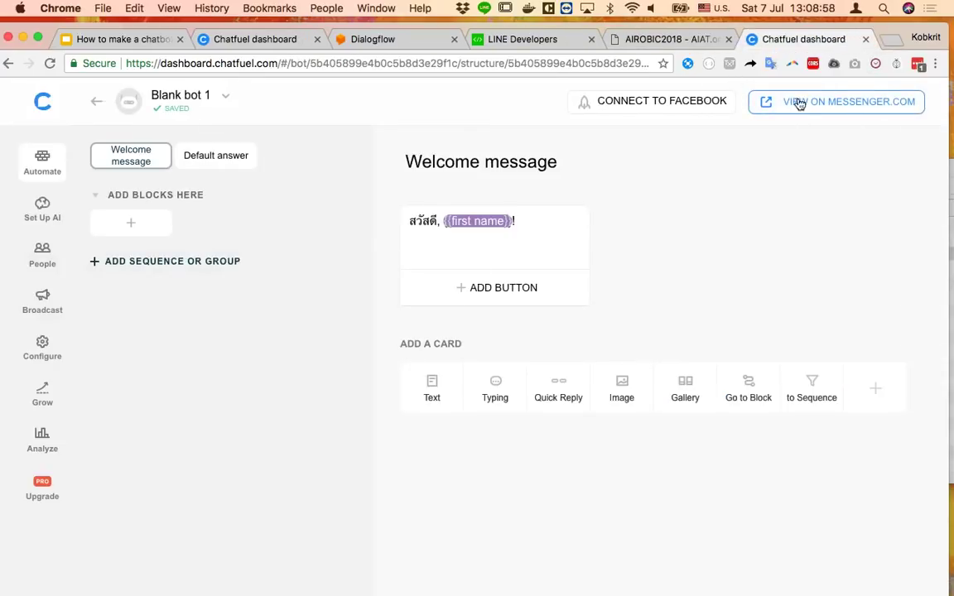
click(798, 103)
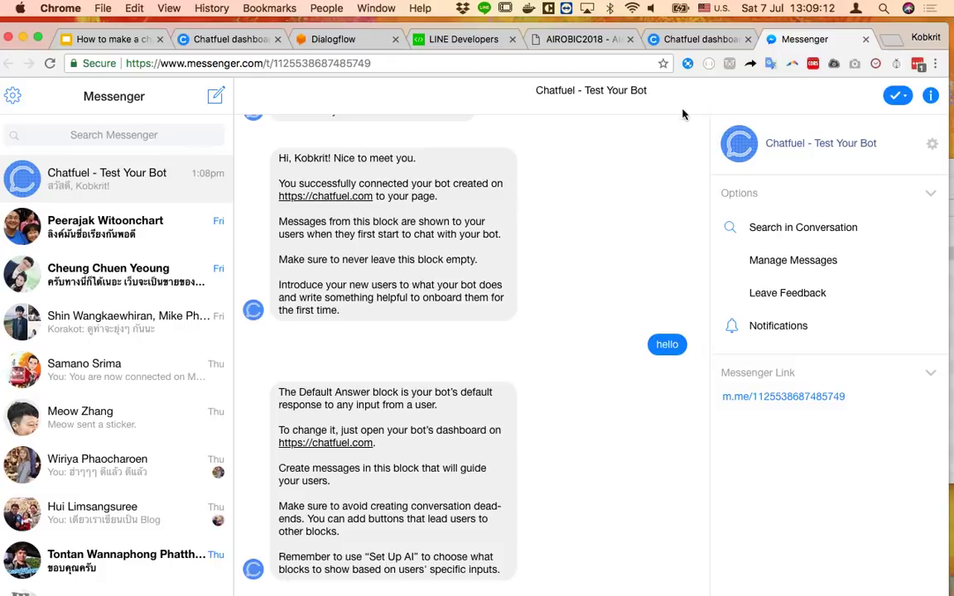
click(699, 41)
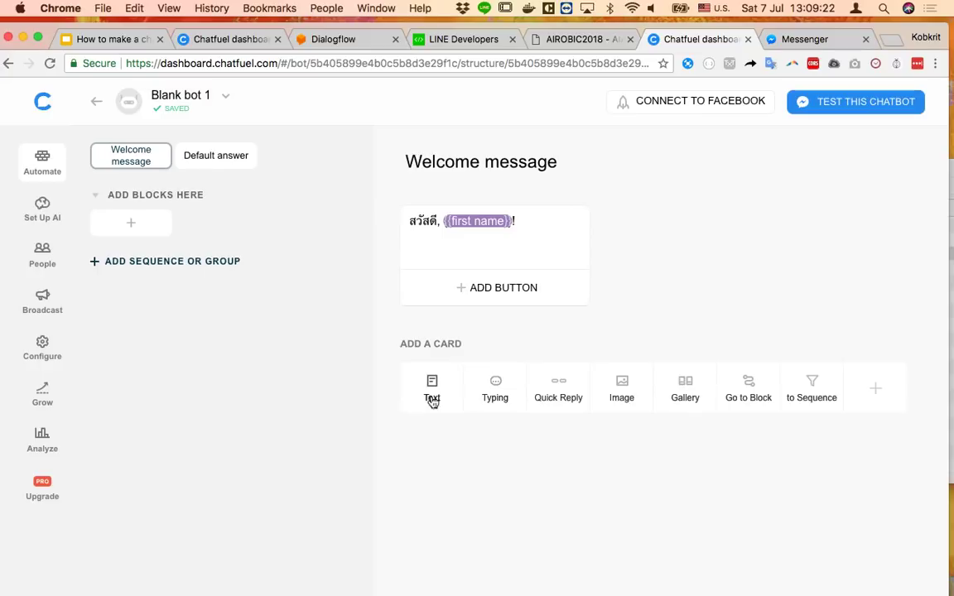
Replace all of the Default answer's placeholder text with สวัสดีครับ
click(239, 166)
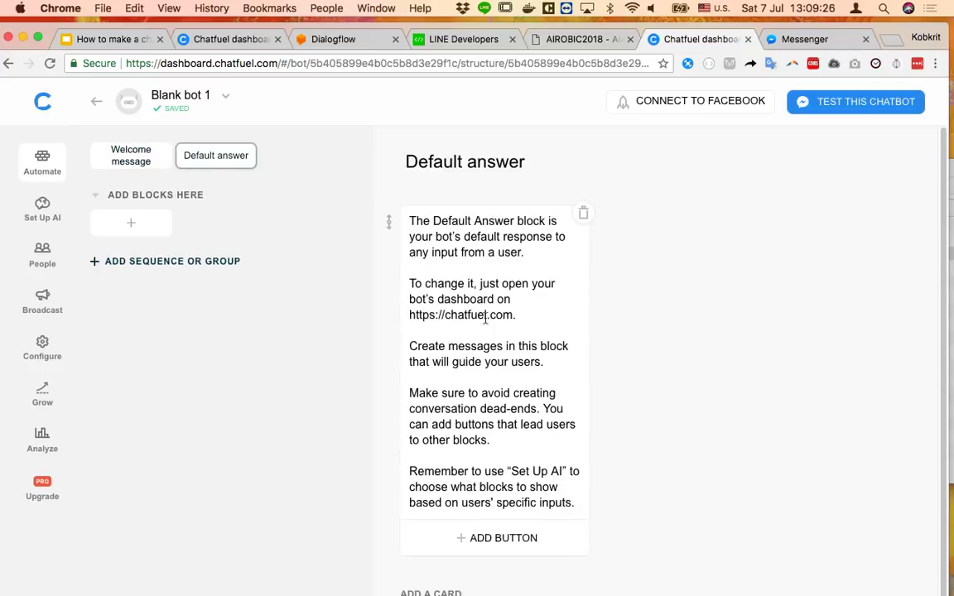
click(515, 389)
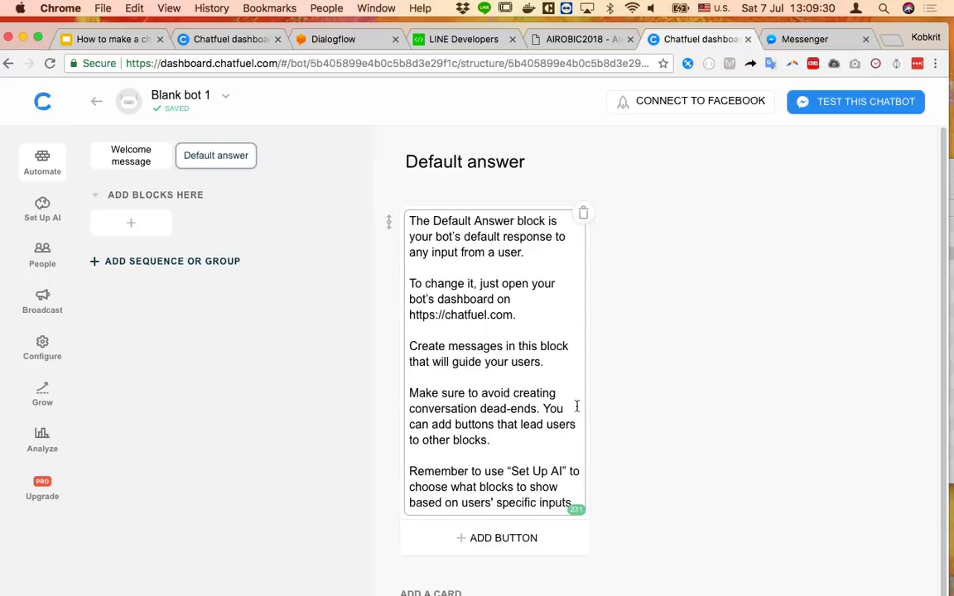
key(ctrl+a)
key(BackSpace)
key(ctrl+space)
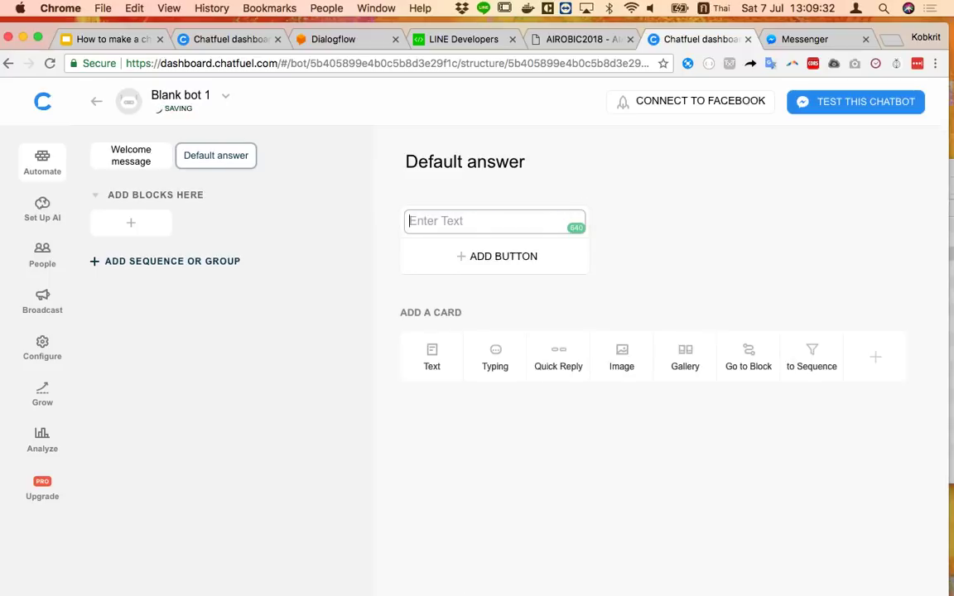
text(สวัสดี)
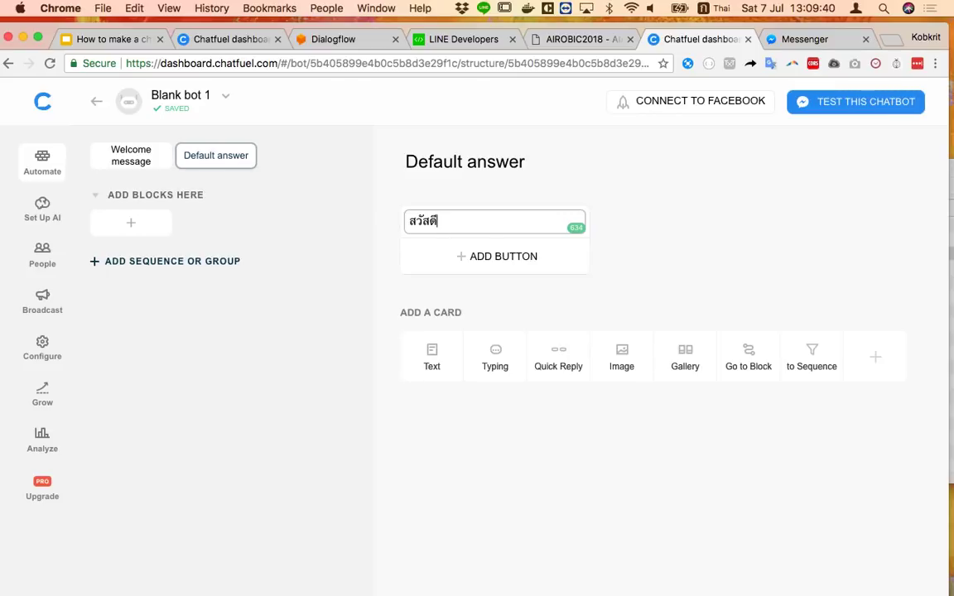
text(ครับ)
click(670, 303)
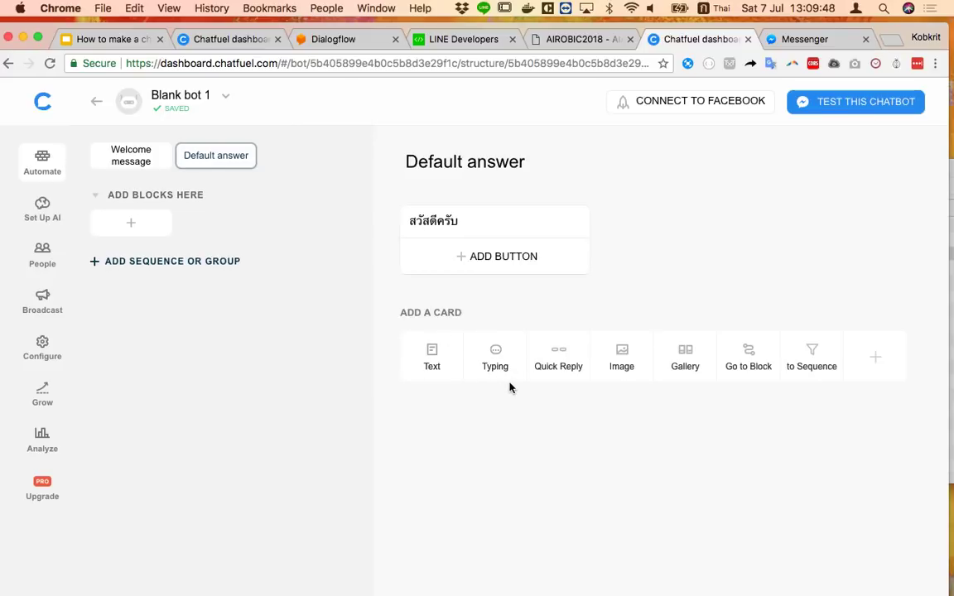
drag(496, 370, 495, 358)
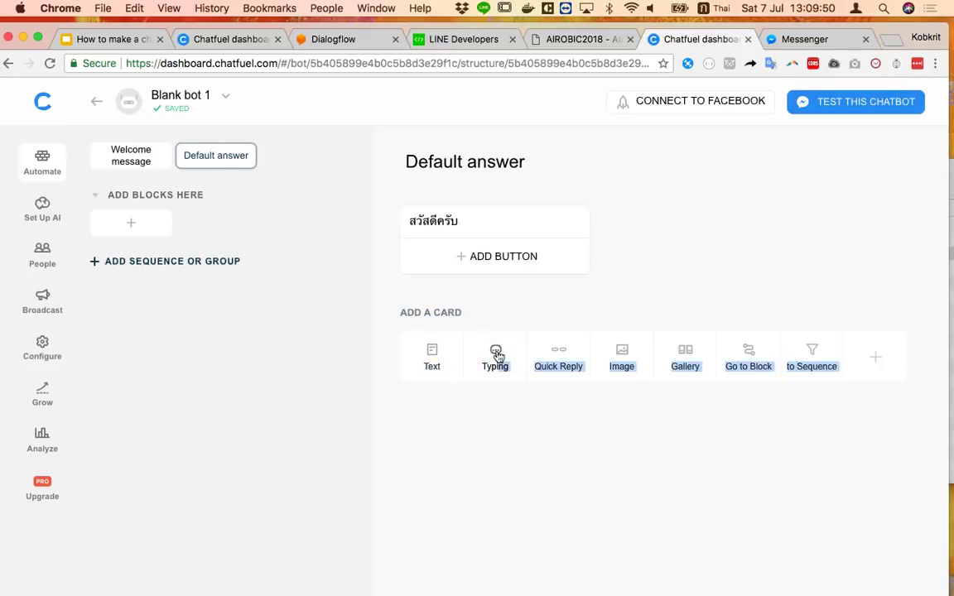
Add a 1-sec typing pause and a second text card reading เป็นอย่างไรบ้างครับ
click(496, 357)
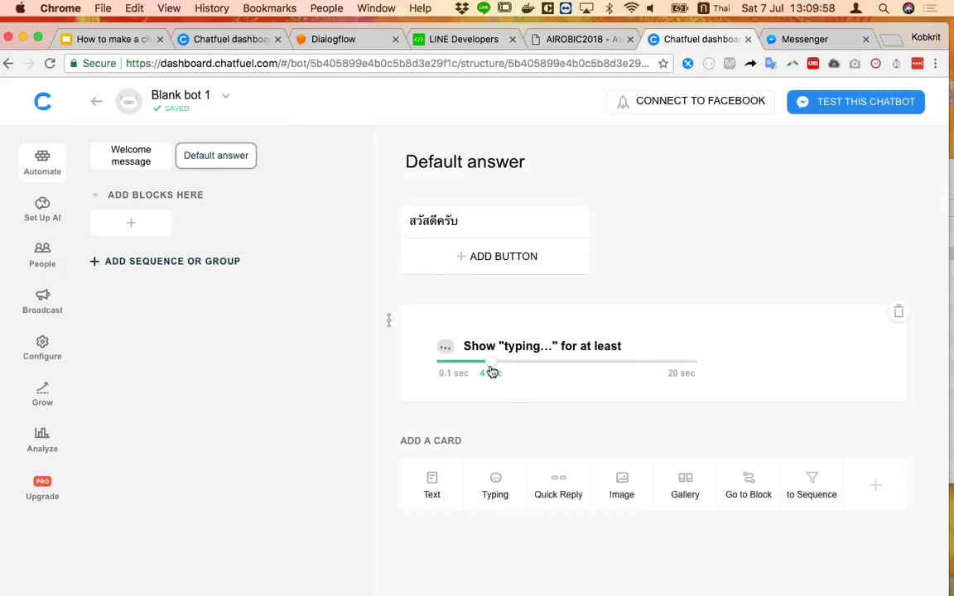
drag(492, 372, 455, 370)
click(431, 489)
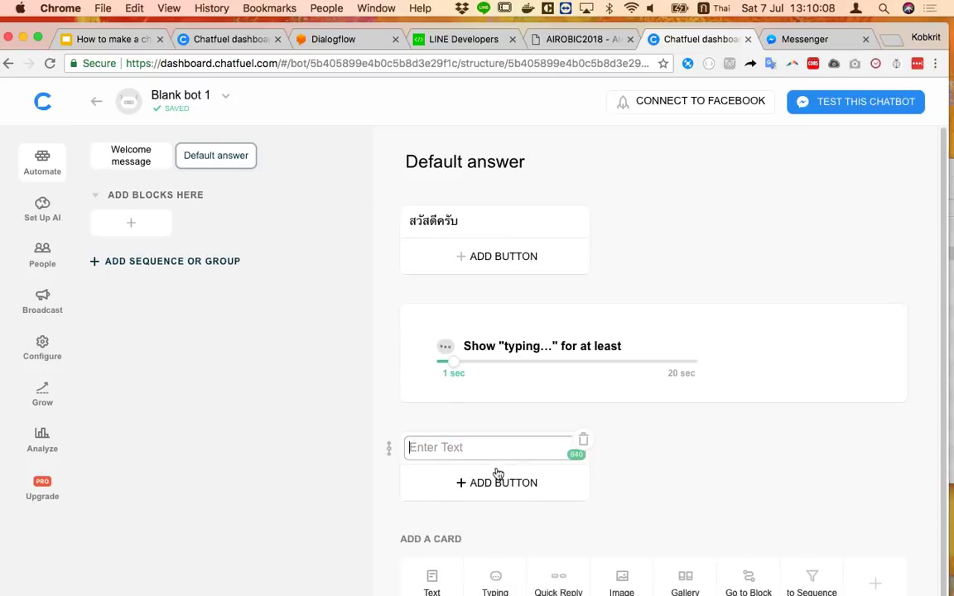
text(เปิด)
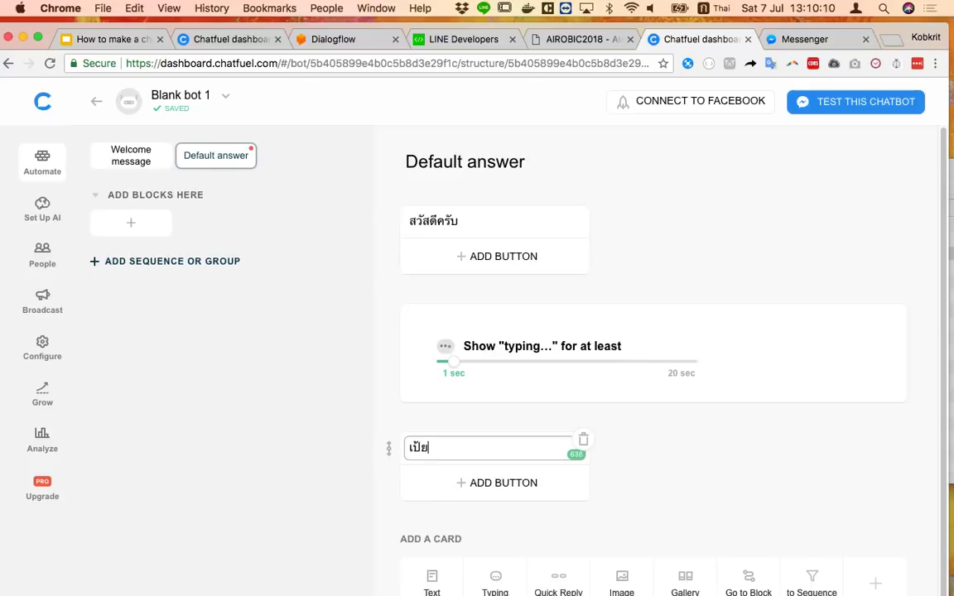
key(BackSpace)
key(BackSpace)
key(BackSpace)
text(เป็นอย่างไน)
text(บ้างครับ)
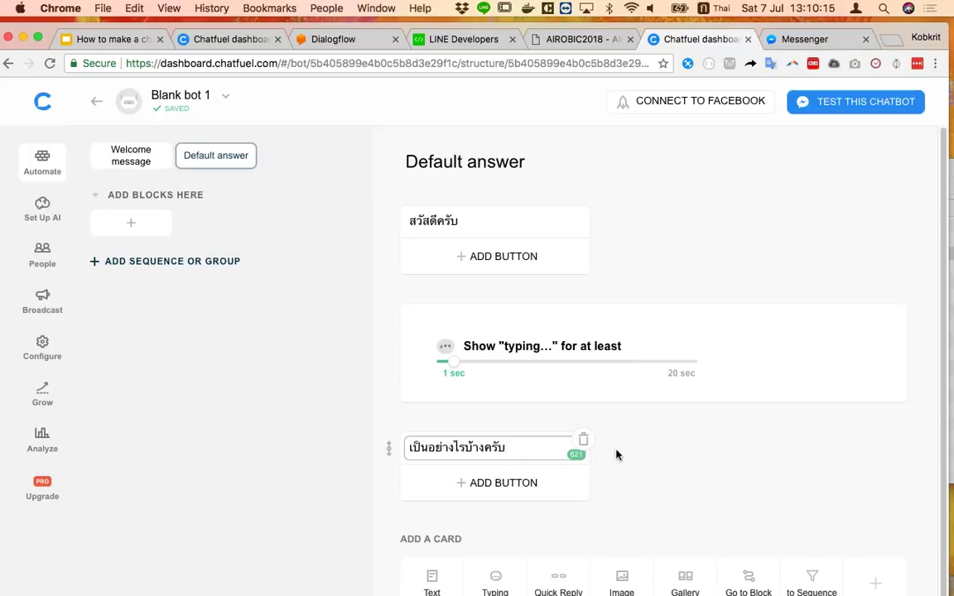
click(616, 455)
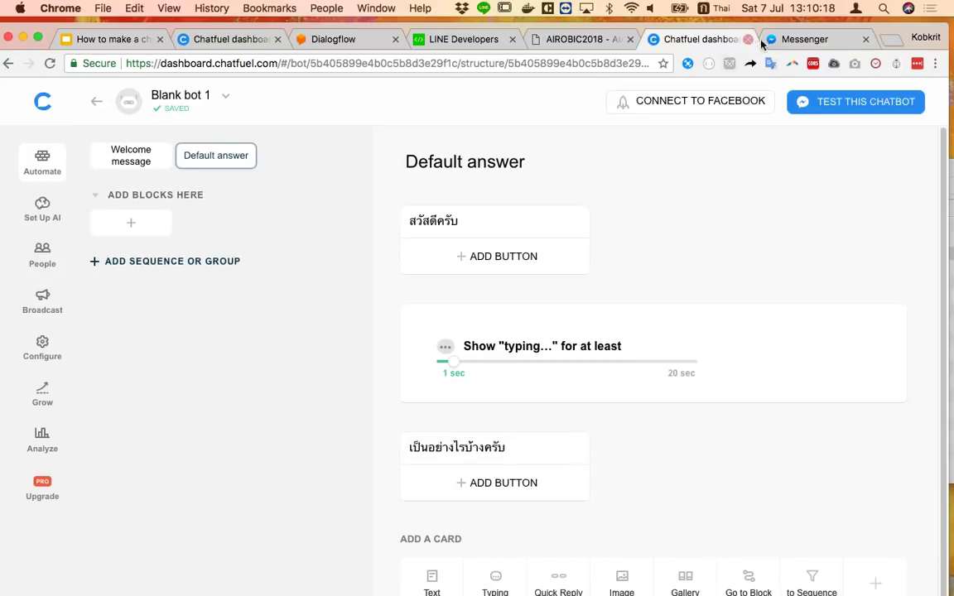
click(823, 38)
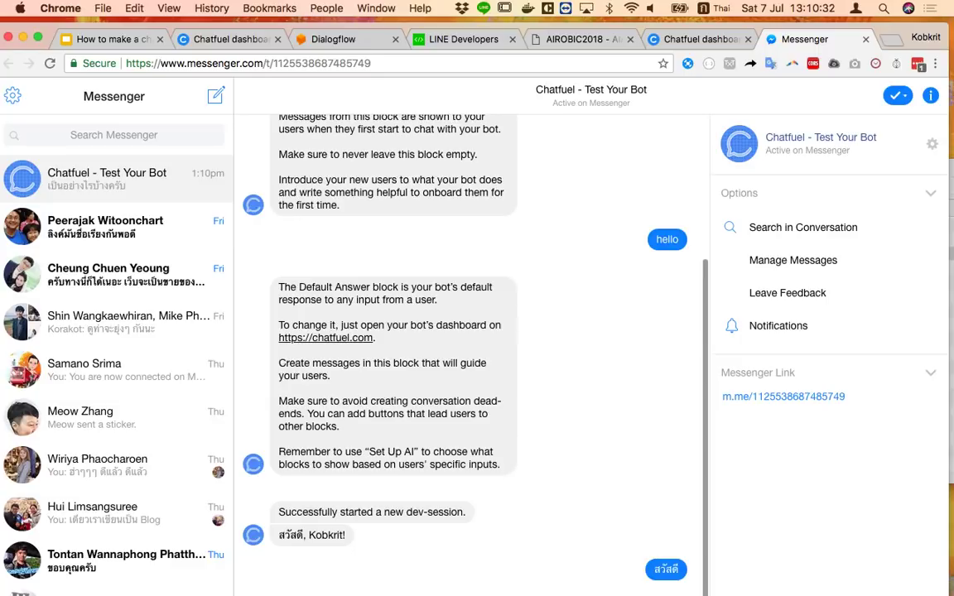
click(697, 39)
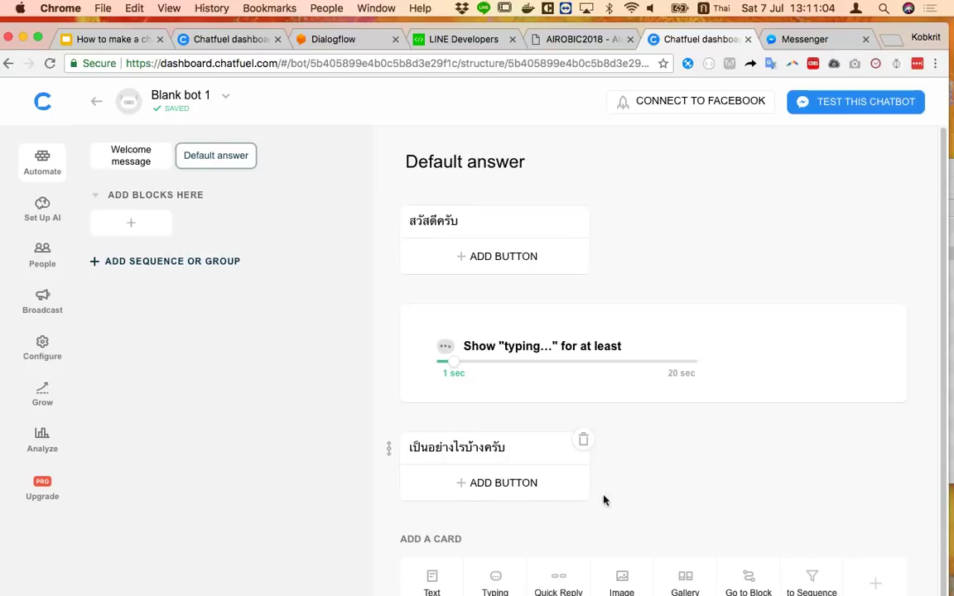
Add a สบายดี button to the second message, linked to a new สบายดี block
click(507, 484)
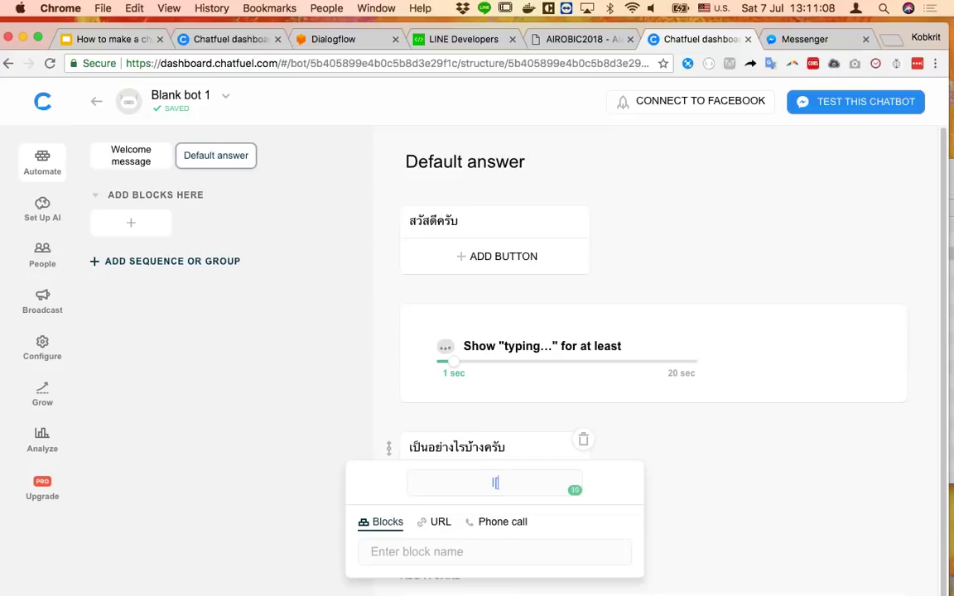
key(Return)
text(สบายดี)
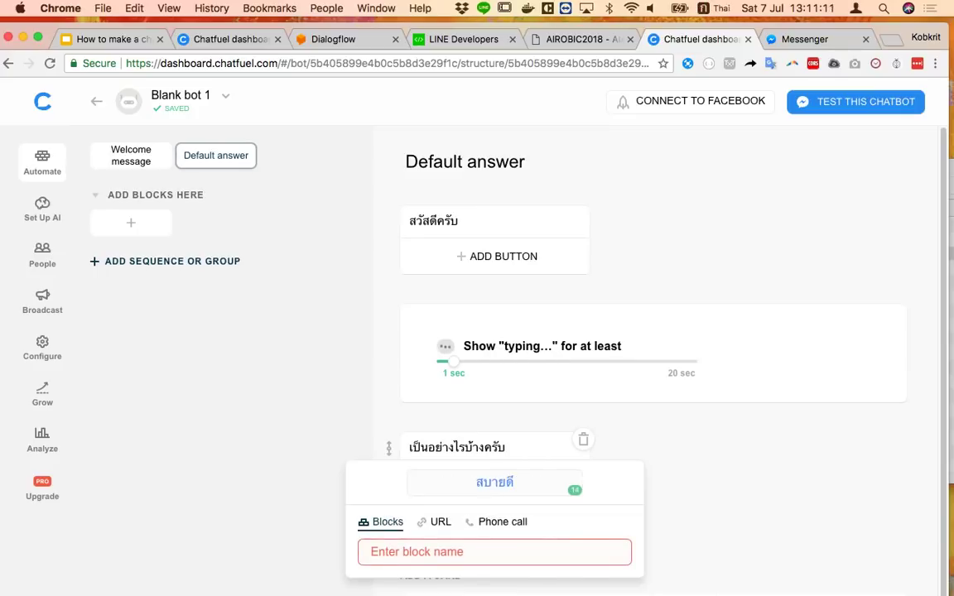
key(Tab)
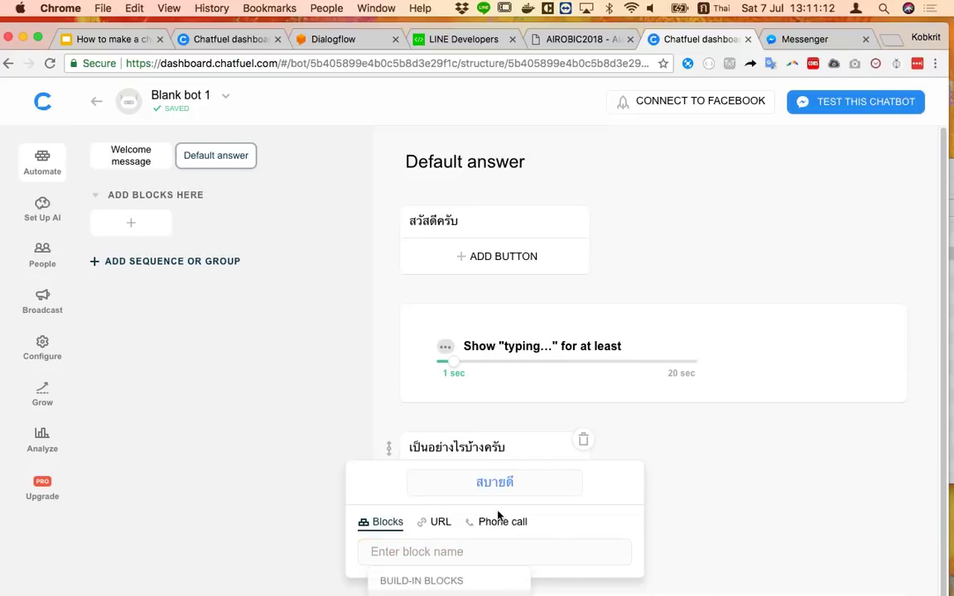
text(สบ)
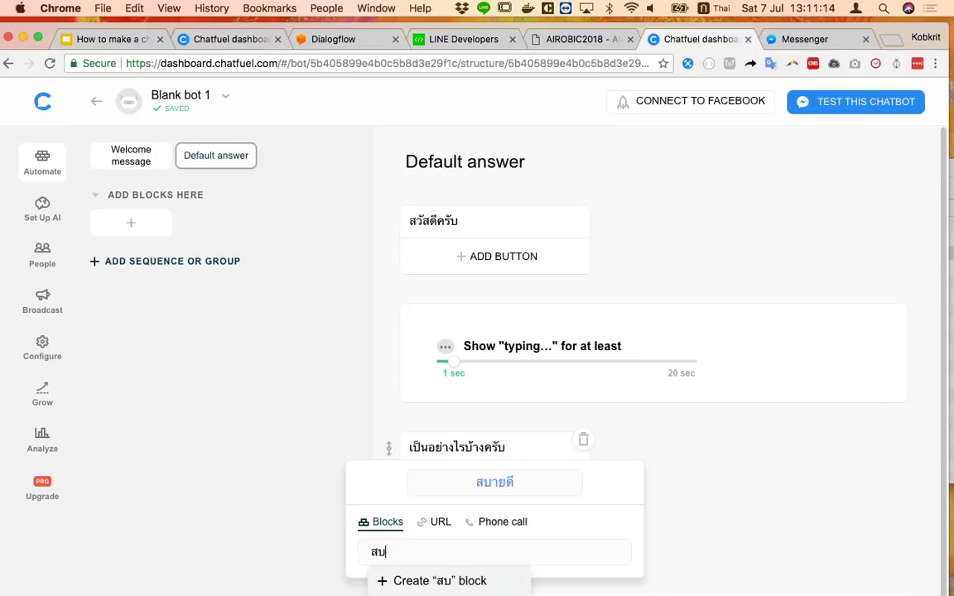
text(ายดี)
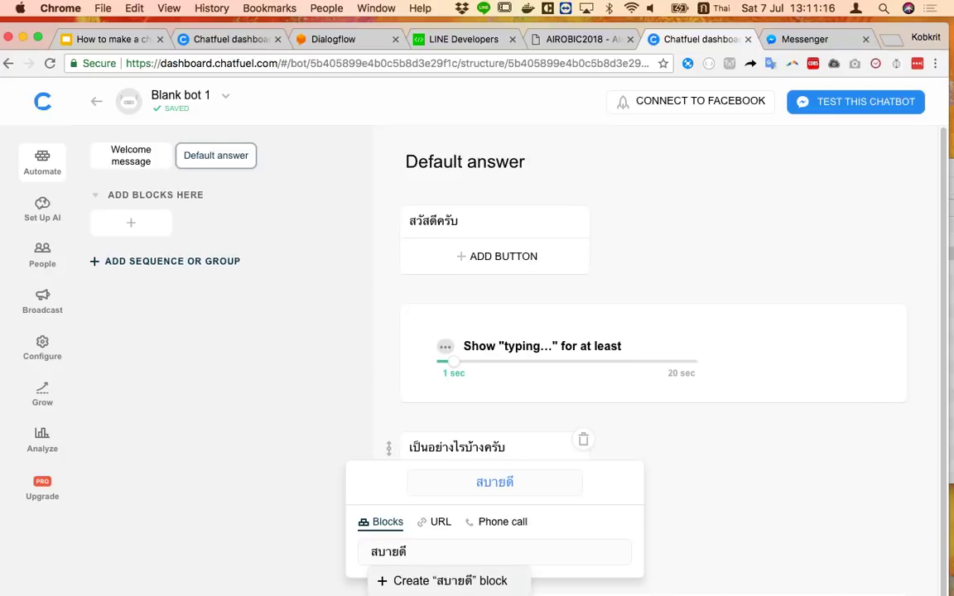
key(Return)
click(780, 527)
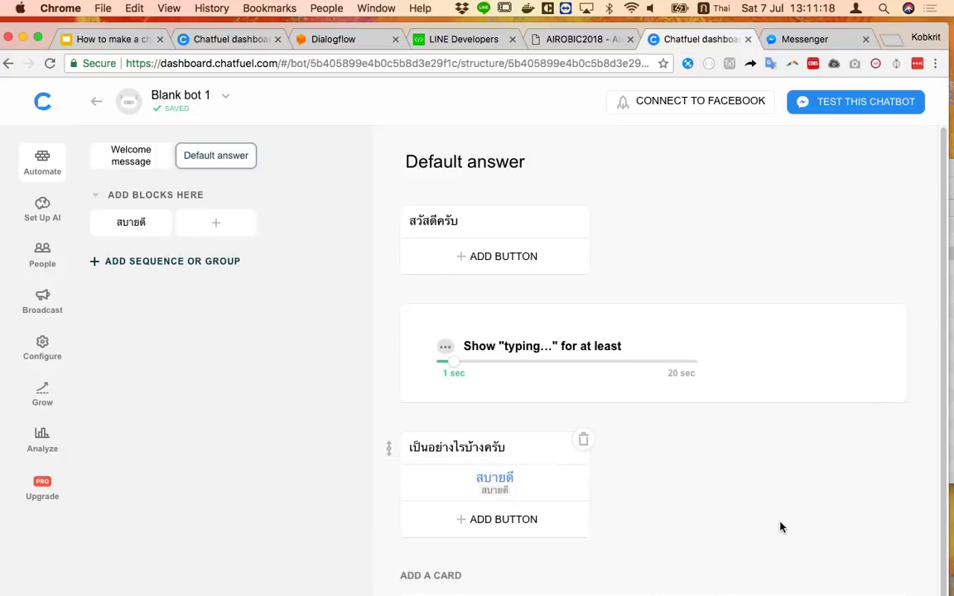
Add a ป่วยอยู่ button linked to a new ป่วยอยู่ block
click(519, 526)
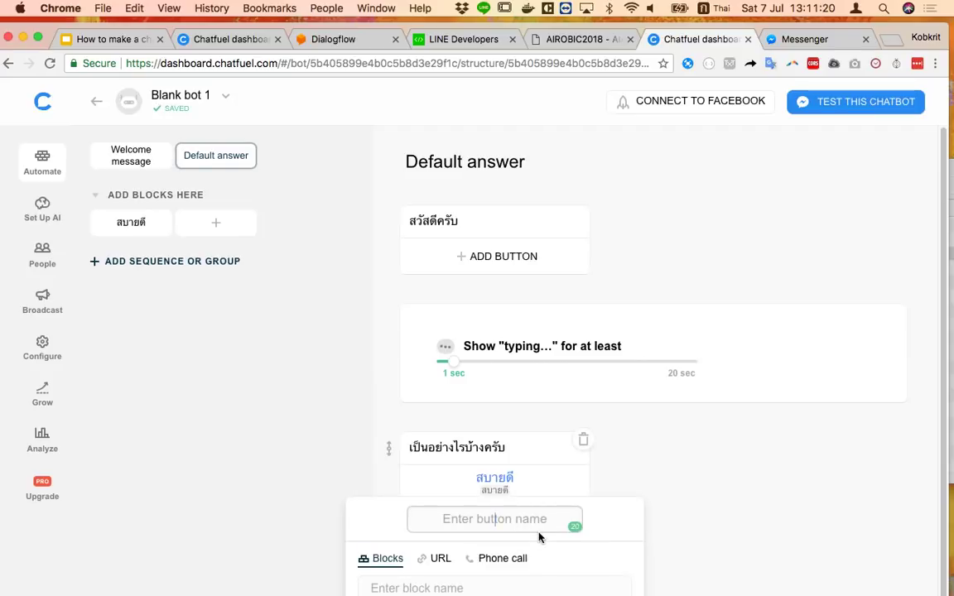
text(ไม่สบาย)
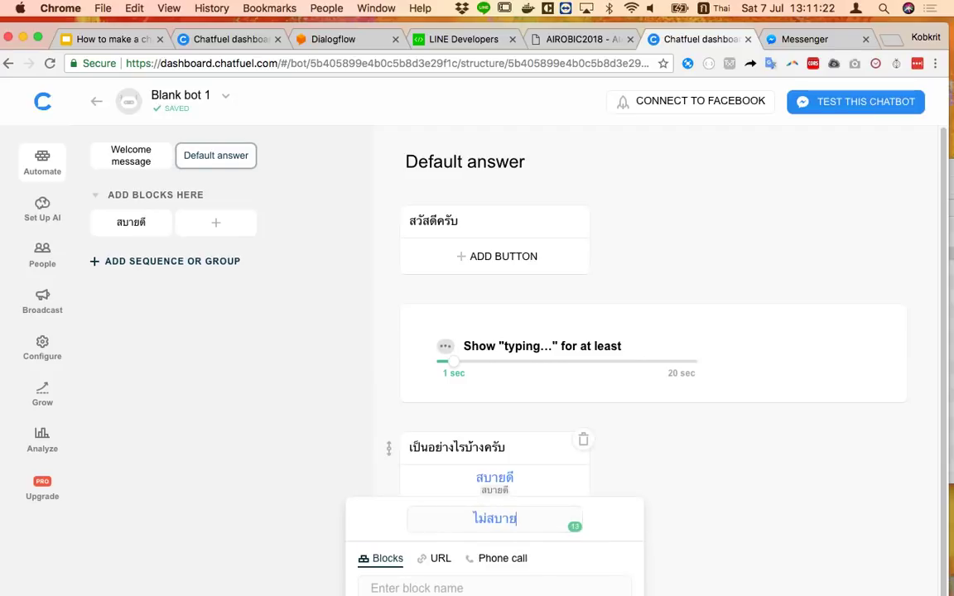
key(BackSpace)
key(BackSpace)
key(BackSpace)
key(BackSpace)
key(BackSpace)
key(BackSpace)
key(BackSpace)
text(ป่วย)
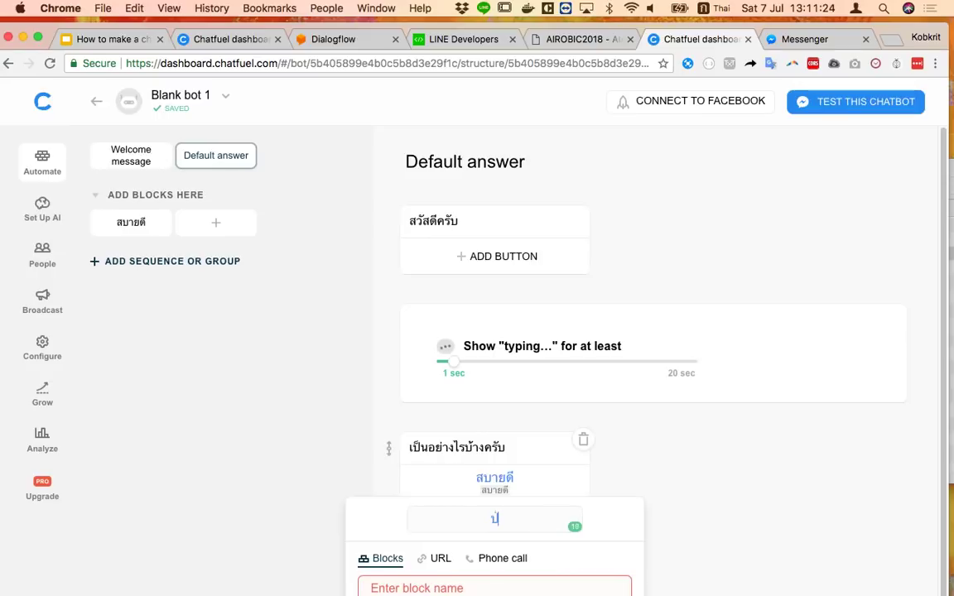
text(อยู่)
click(471, 588)
text(ป่วยอย)
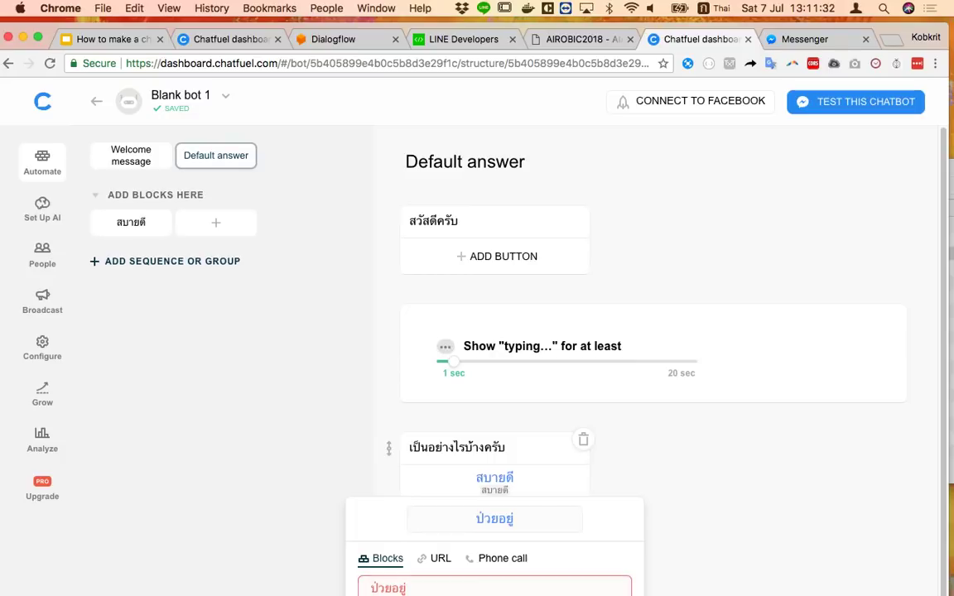
key(Return)
click(762, 528)
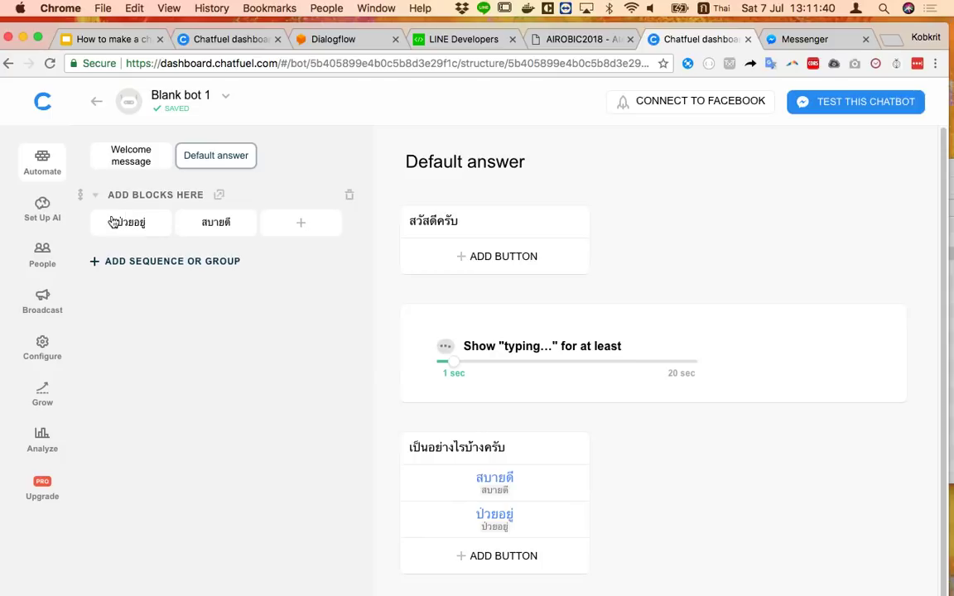
Add an empty Image card to the สบายดี block
click(233, 226)
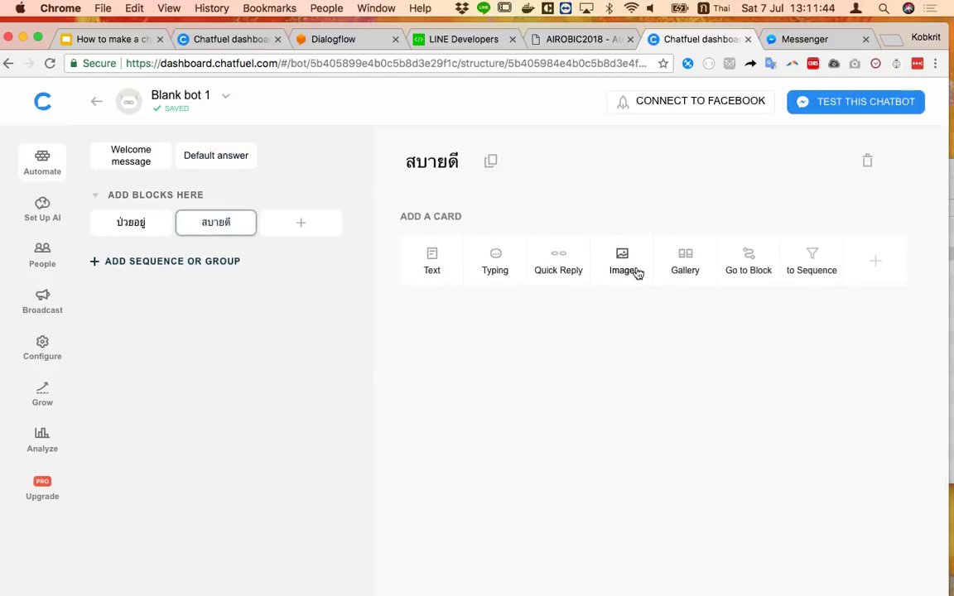
click(632, 270)
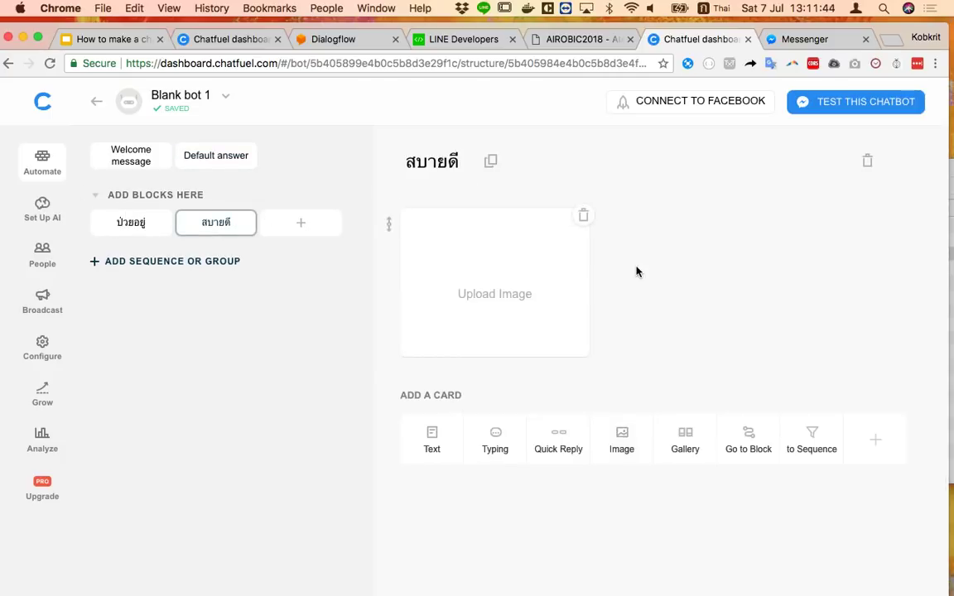
click(890, 39)
Search Google Images for สบายดี and save the cartoon bee to the Desktop as download.jpeg
text(สบายดี)
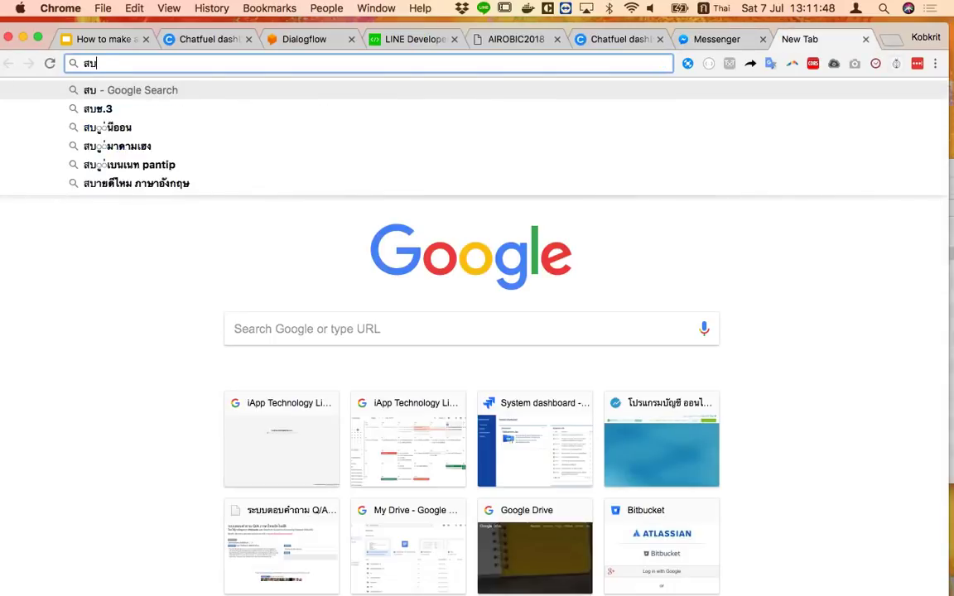
key(Return)
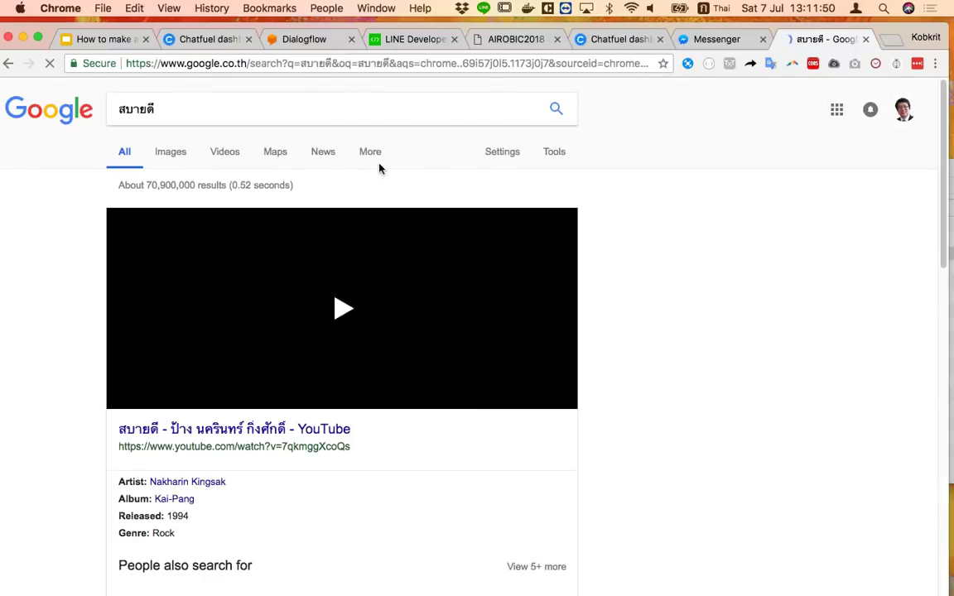
click(167, 161)
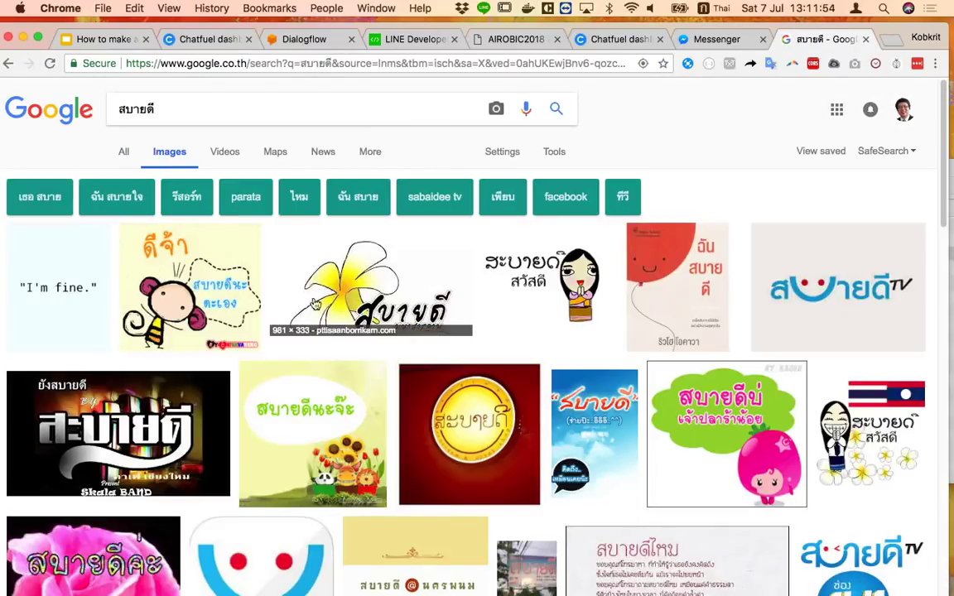
right_click(173, 298)
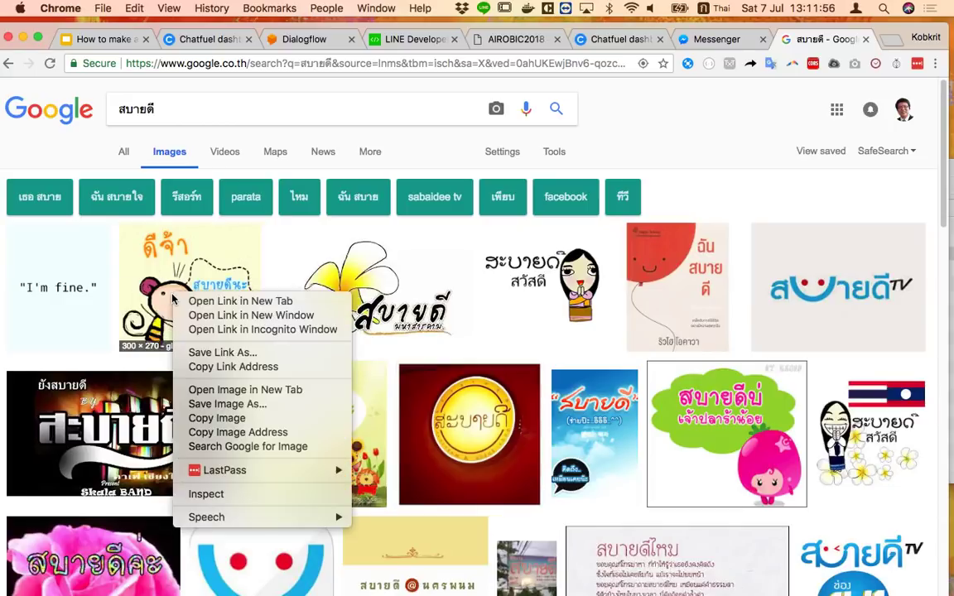
click(223, 405)
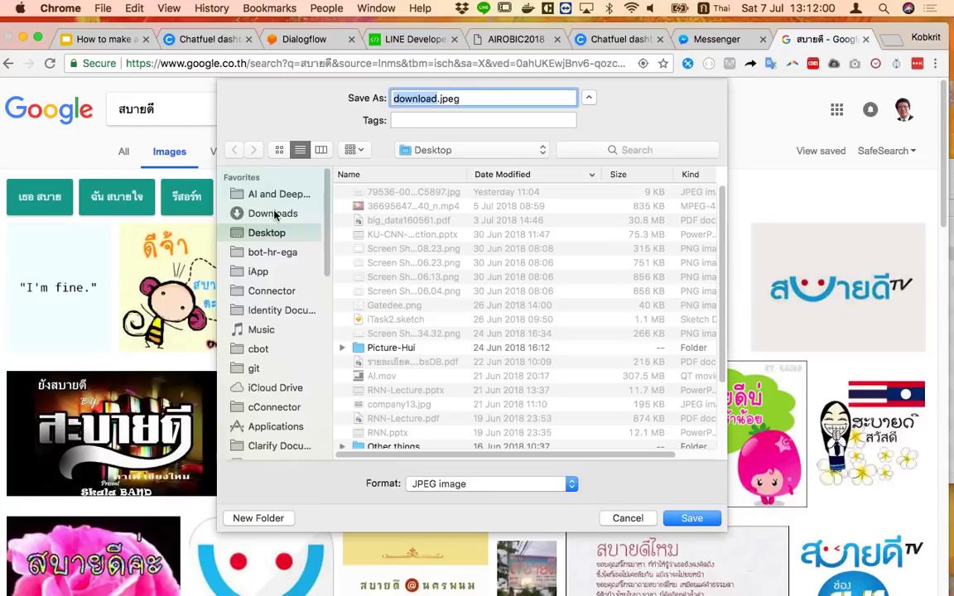
click(273, 213)
click(266, 233)
click(691, 518)
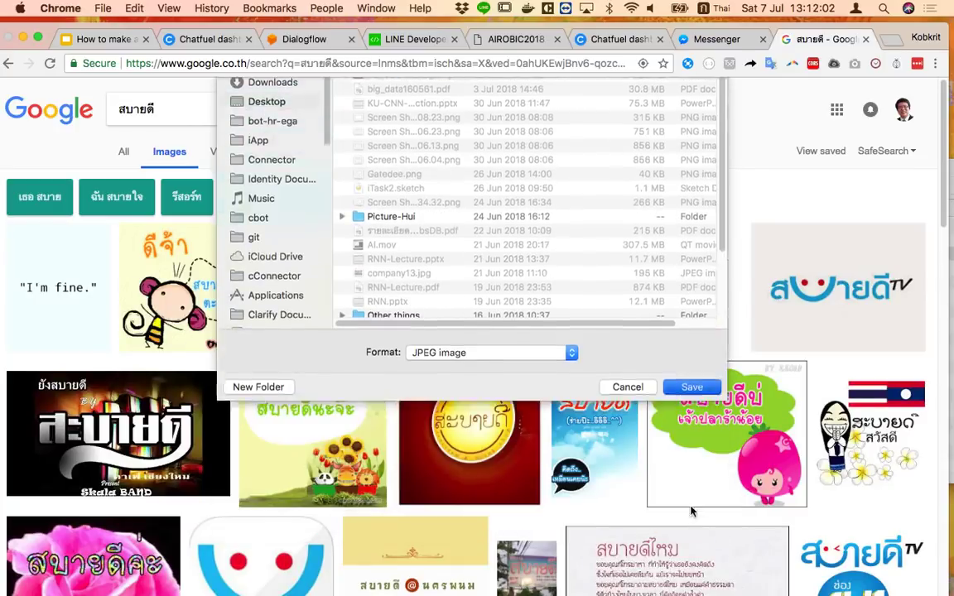
click(712, 39)
click(617, 39)
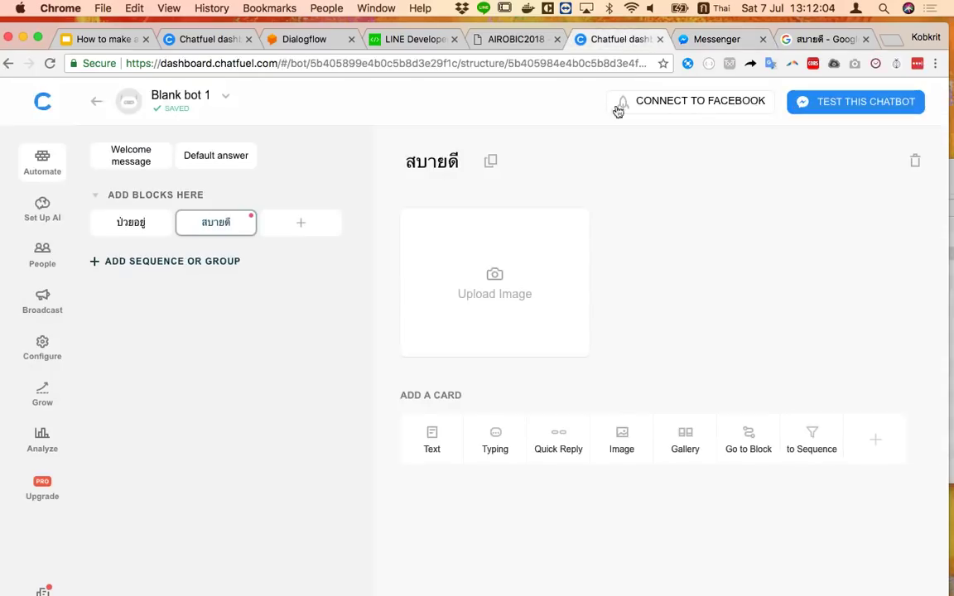
Upload Desktop/download.jpeg into the สบายดี Image card, then open the ป่วยอยู่ block
click(501, 300)
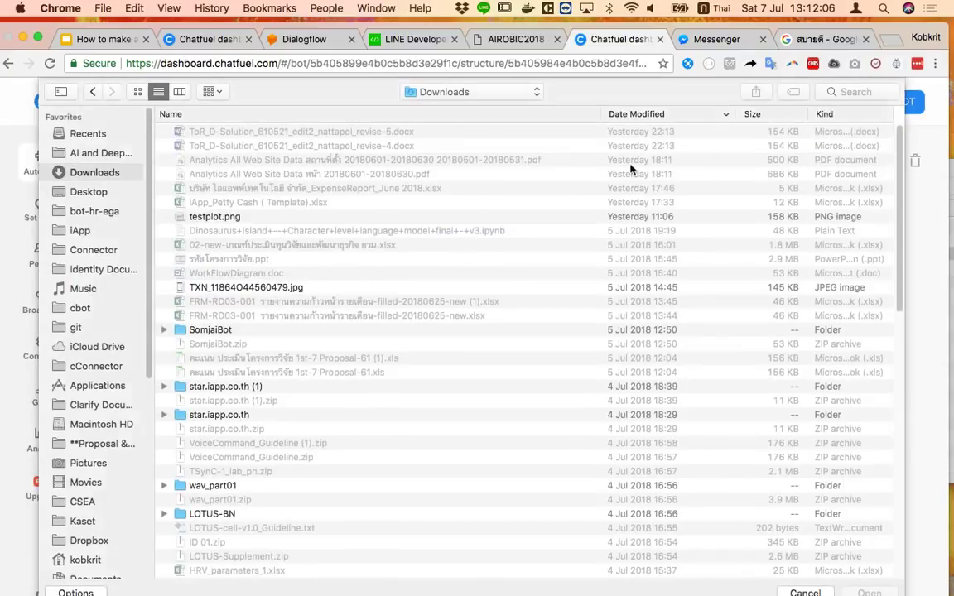
click(87, 190)
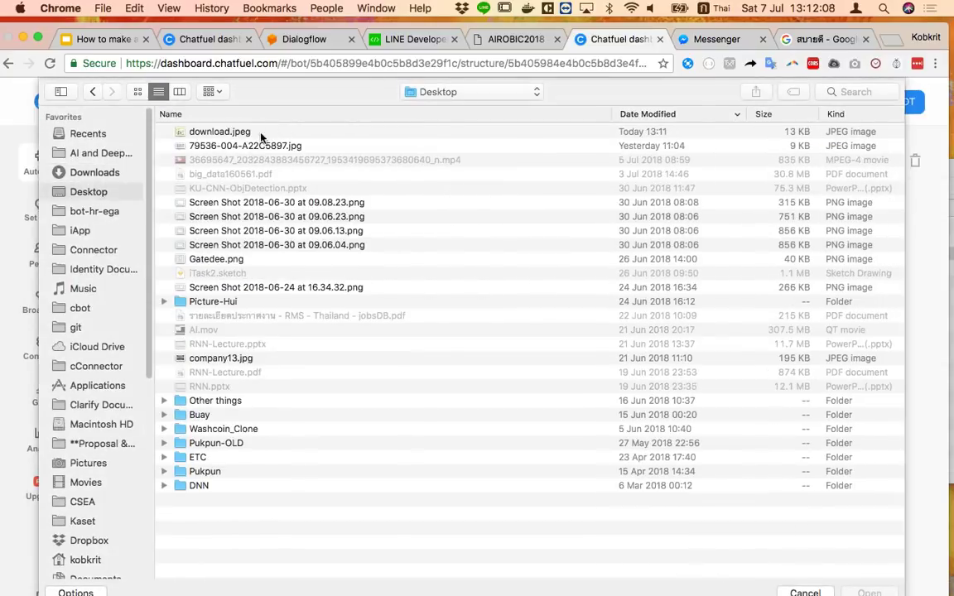
double_click(249, 133)
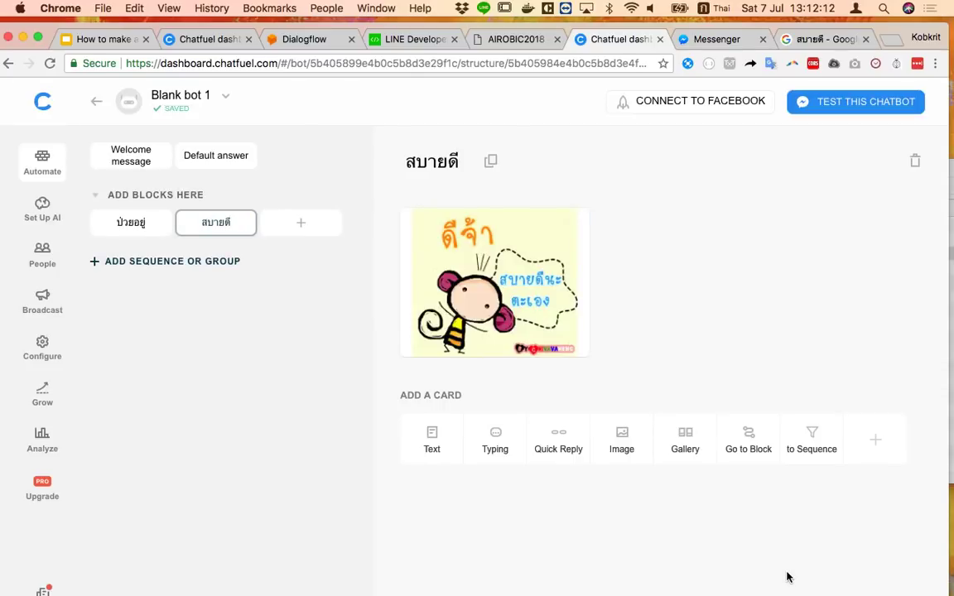
click(139, 226)
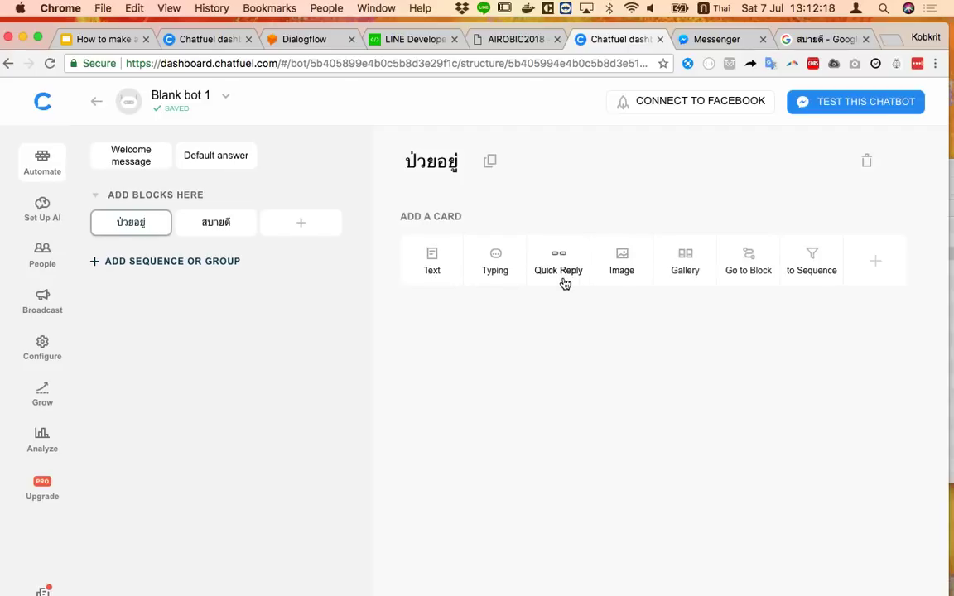
Give the ป่วยอยู่ block a Text card reply reading นอนพักเยอะๆนะ
click(437, 279)
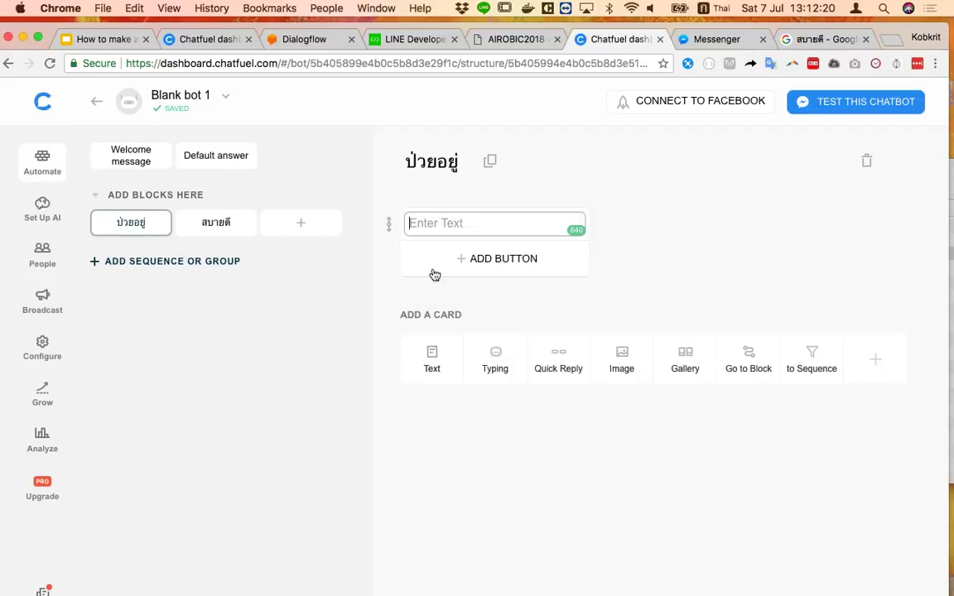
text(นอน)
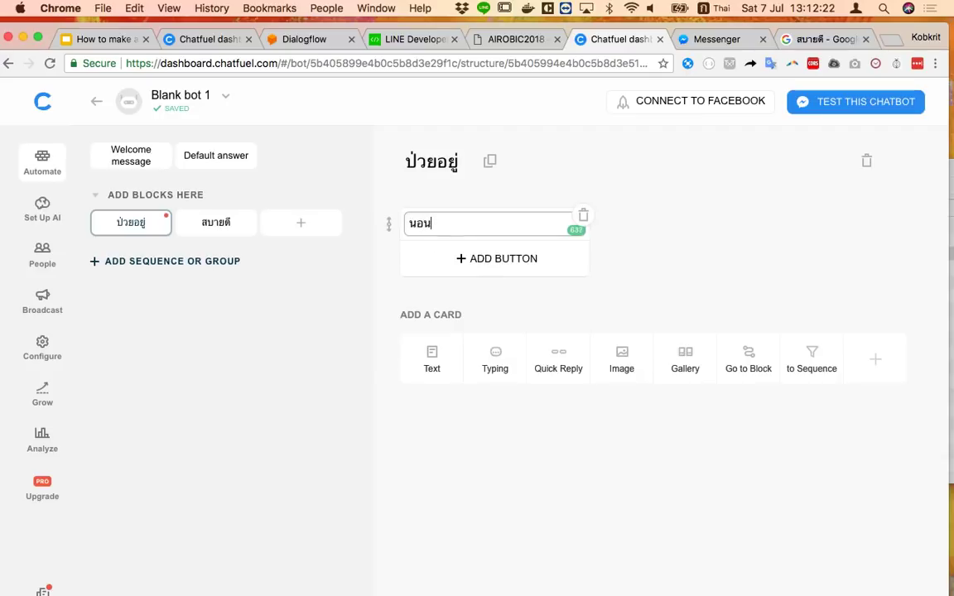
text(พักเยอะๆนะ)
click(721, 528)
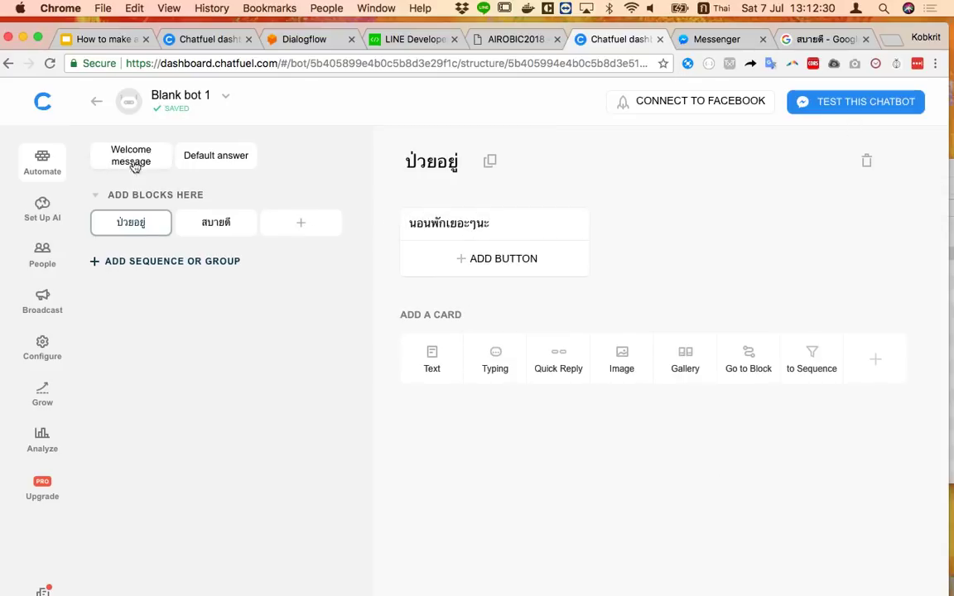
Look over the Default answer block, then return to the Messenger test chat
click(225, 166)
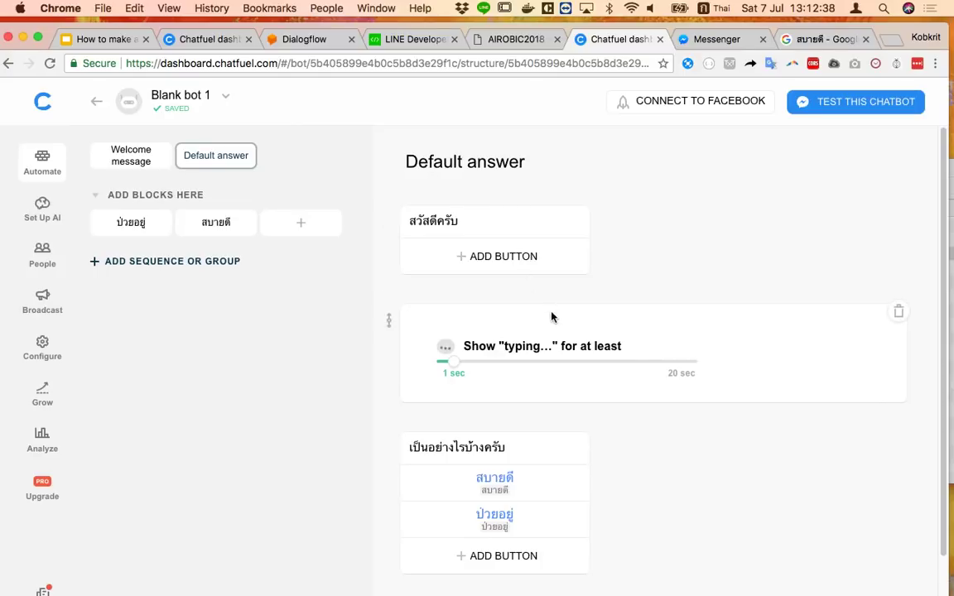
scroll(550, 318, down, 1)
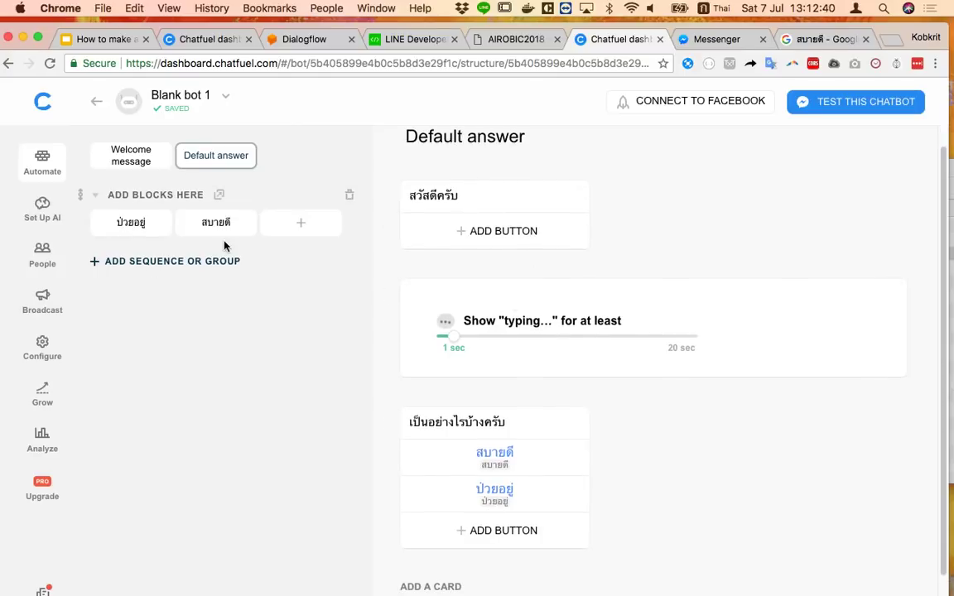
click(718, 40)
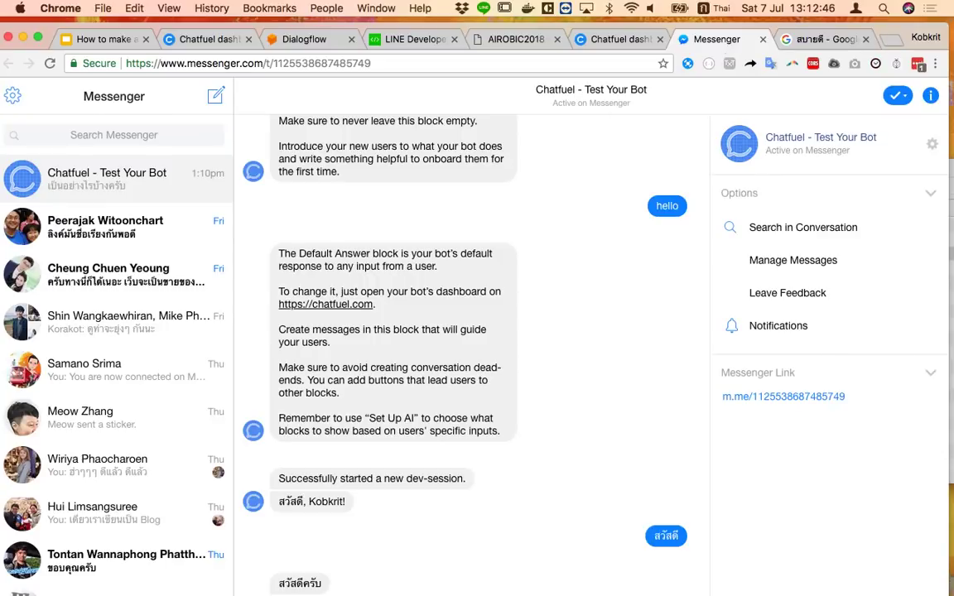
Send สวัสดี, pick the สบายดี and ป่วยอยู่ quick replies, then go back to the chatbot slides
key(Return)
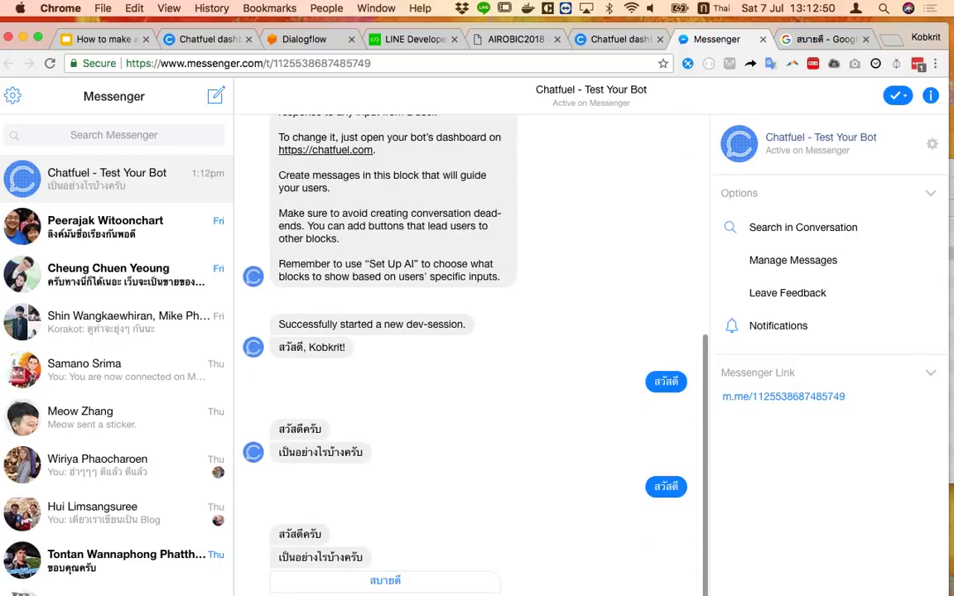
click(384, 582)
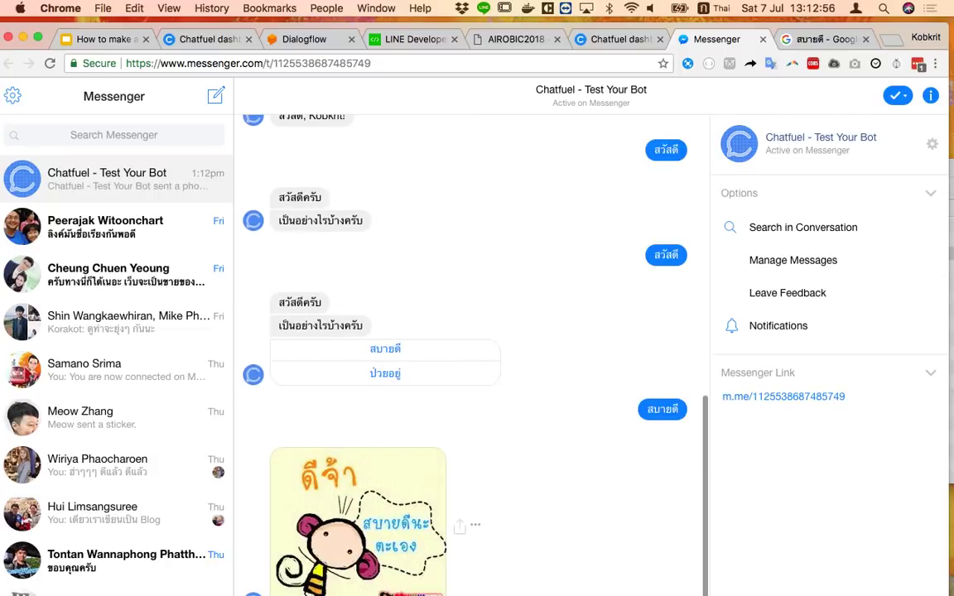
click(400, 374)
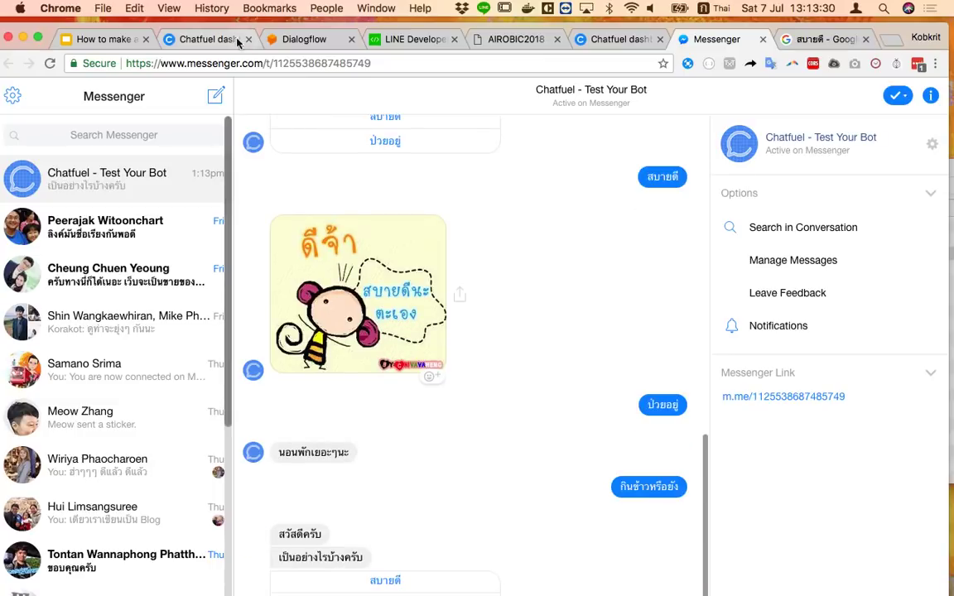
click(98, 39)
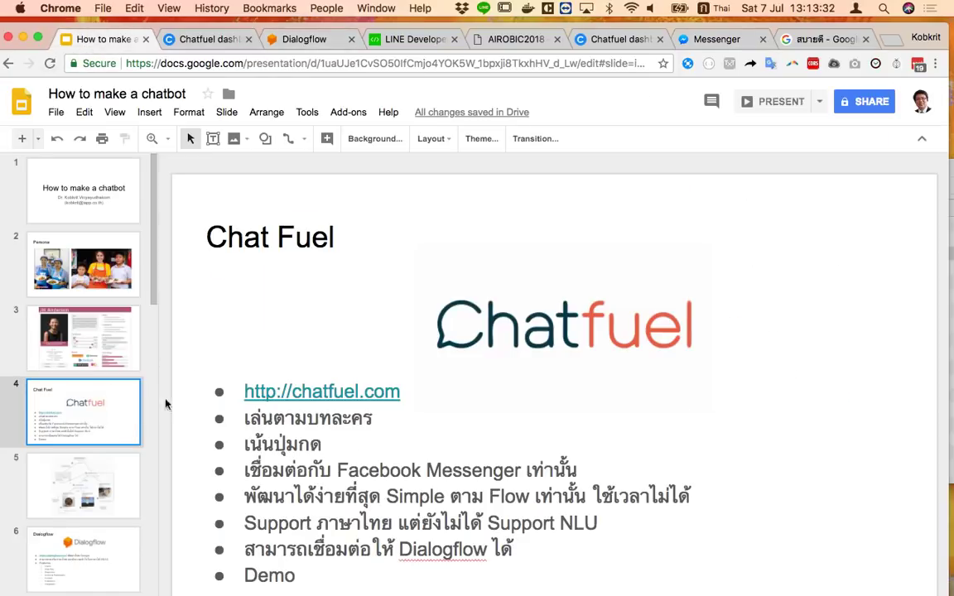
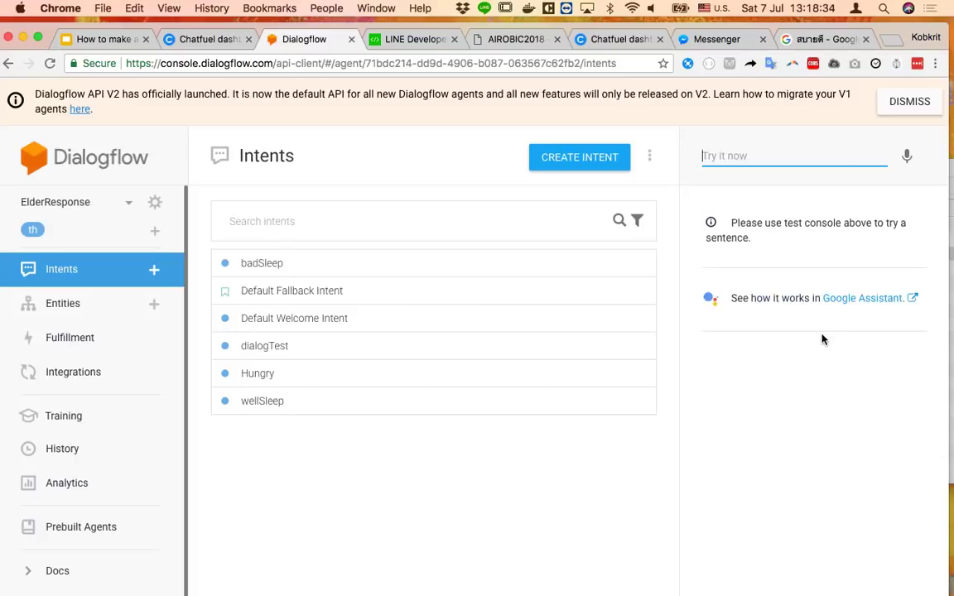
Dismiss the API V2 notice and choose Create new agent from the agent list
click(913, 101)
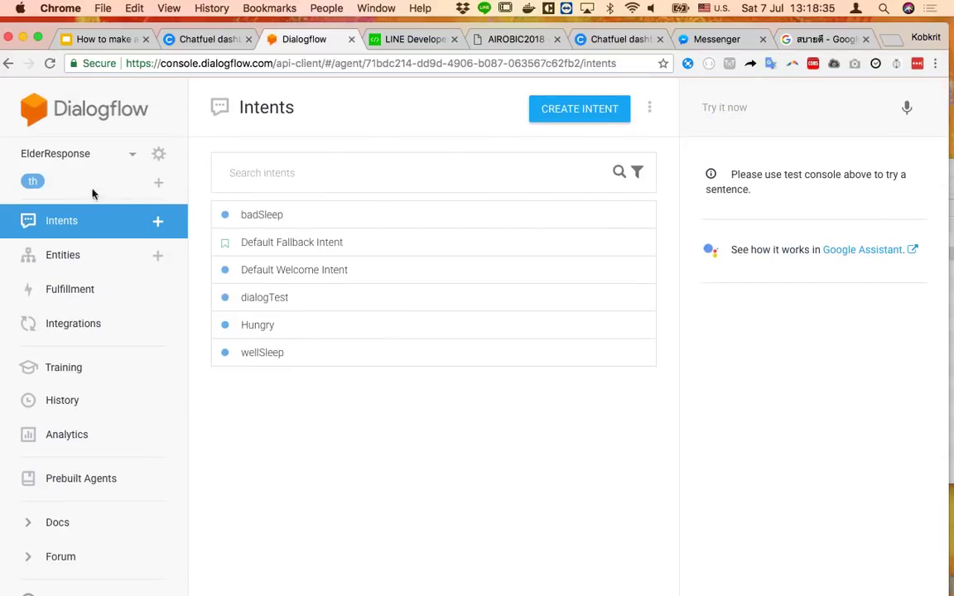
click(129, 161)
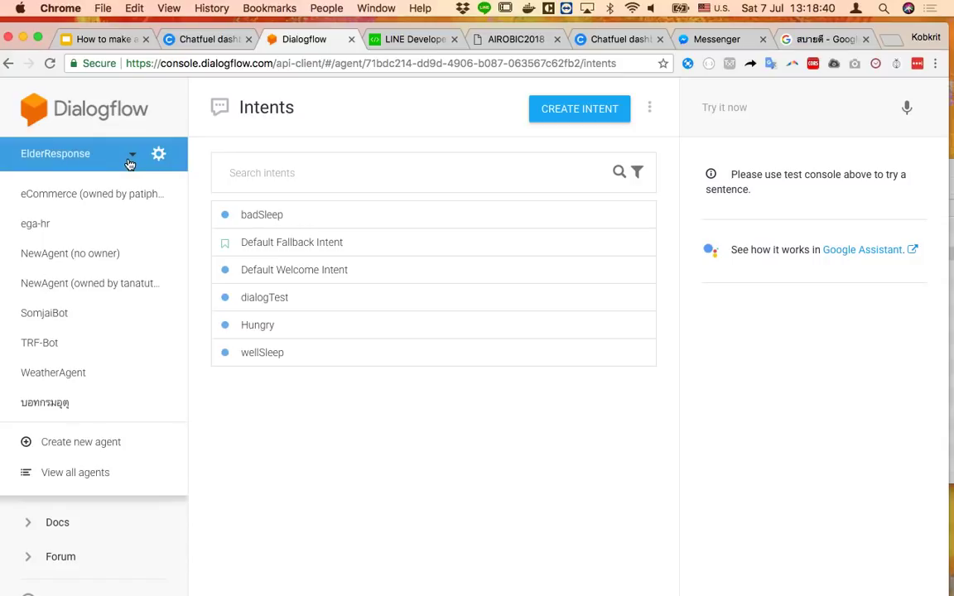
click(129, 161)
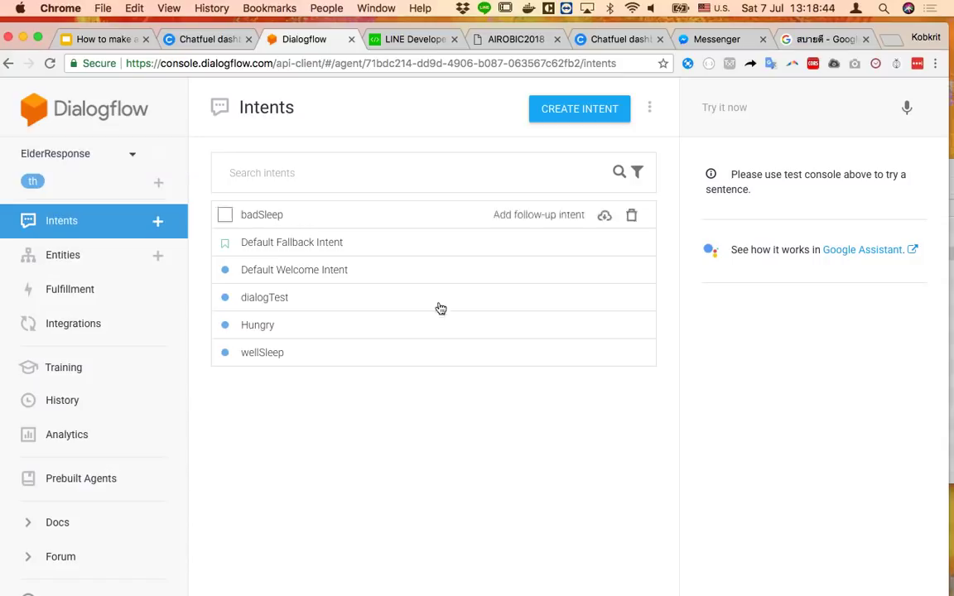
click(130, 160)
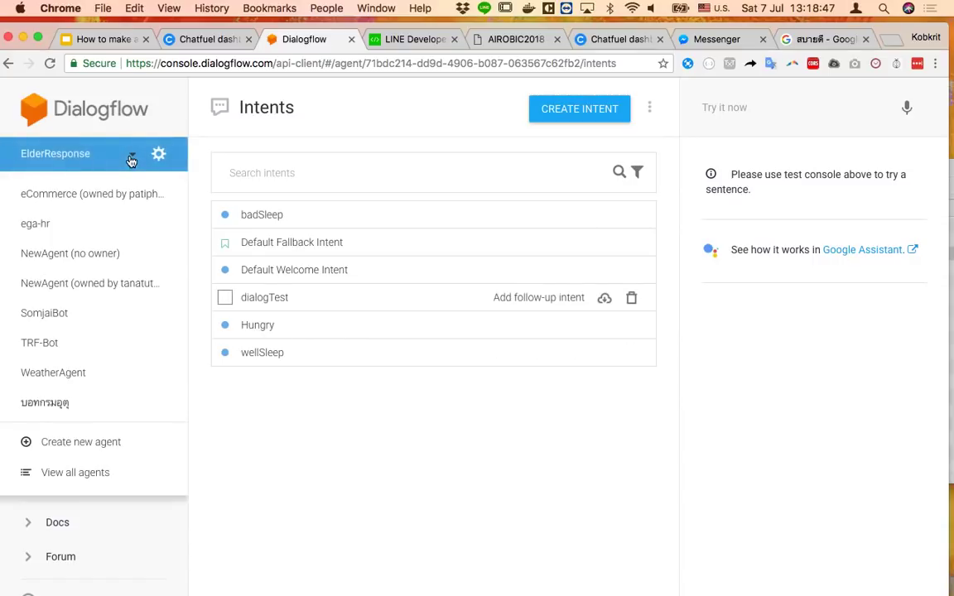
click(123, 447)
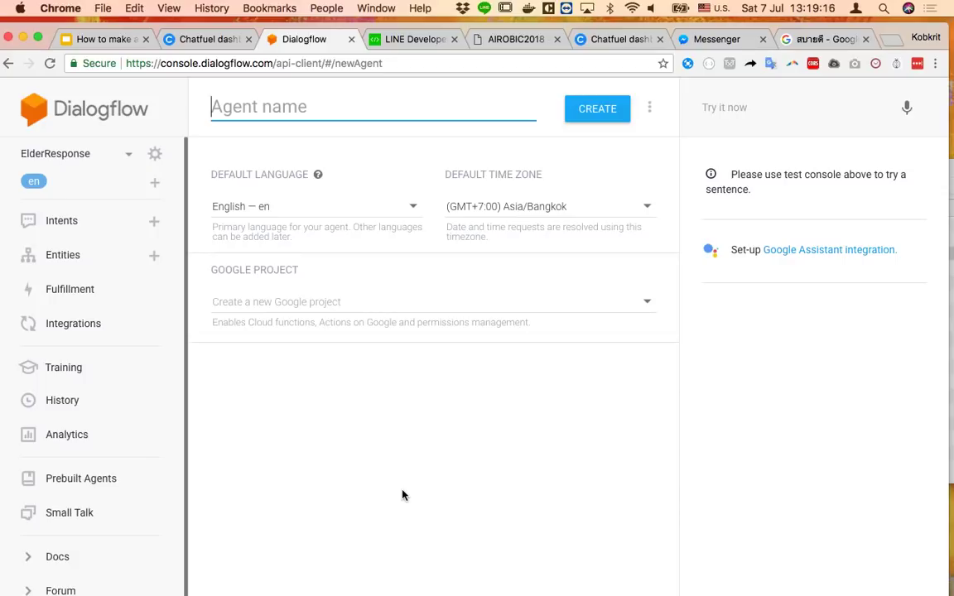
Name the new agent บอทร้านขายของแกง with Thai — th language and Asia/Bangkok time zone
text(v)
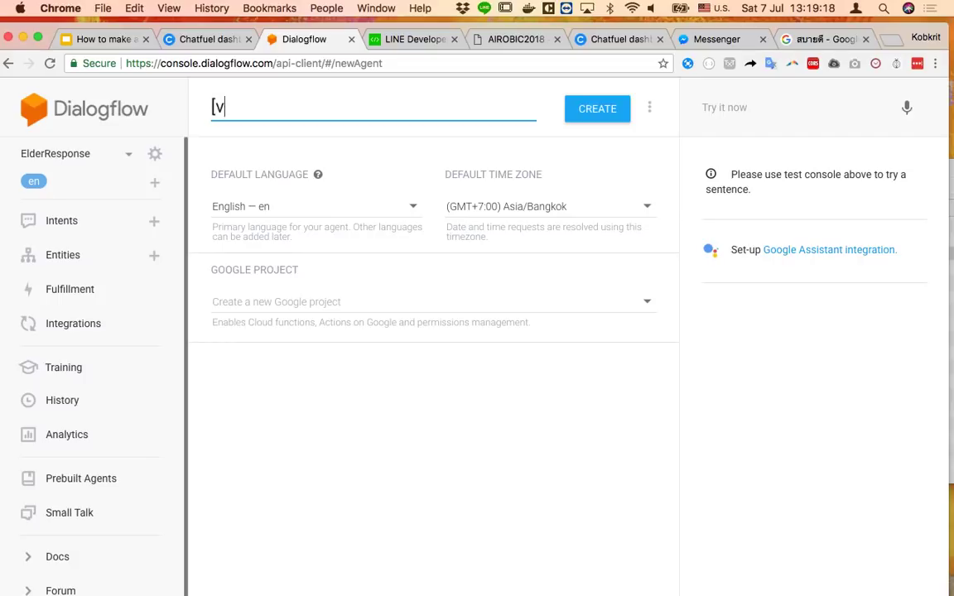
key(BackSpace)
key(BackSpace)
key(ctrl+space)
text(บอท)
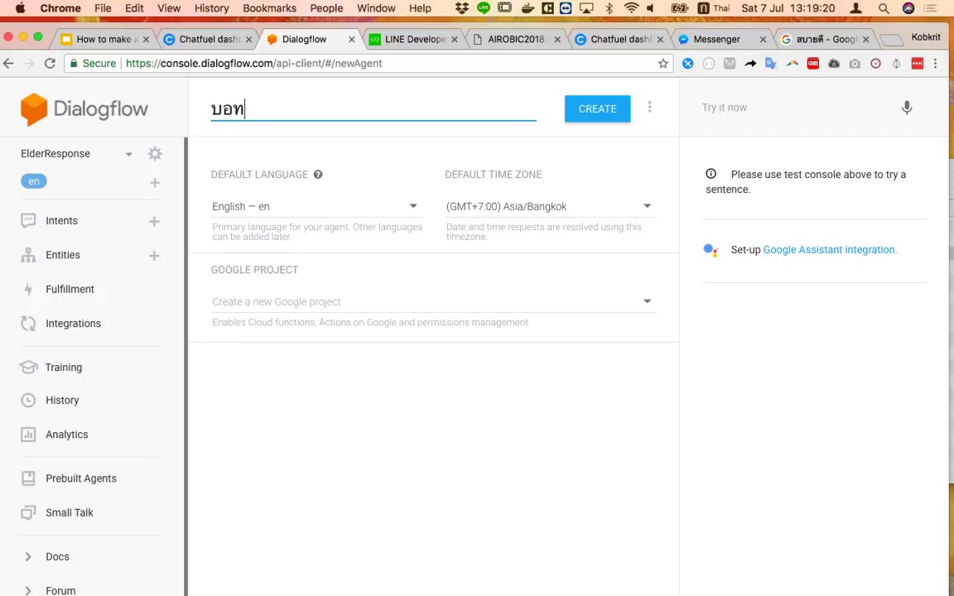
text(ร้านขายของ)
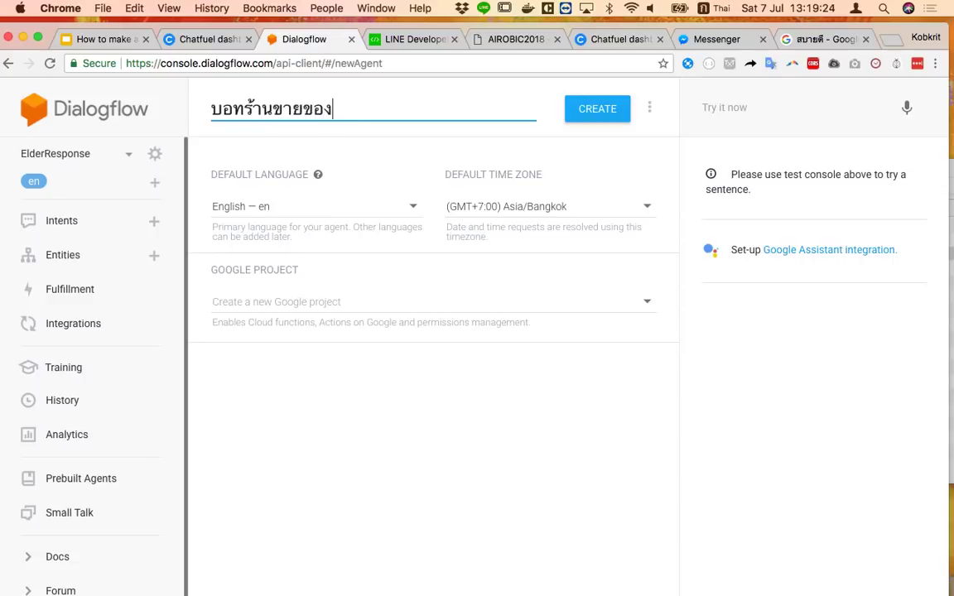
text(แกง)
click(287, 214)
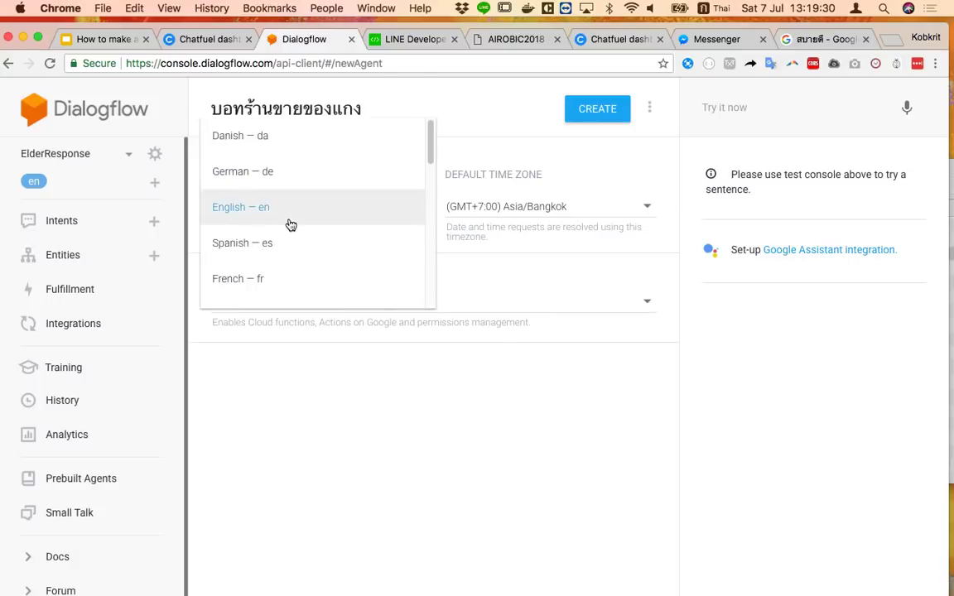
scroll(295, 243, down, 10)
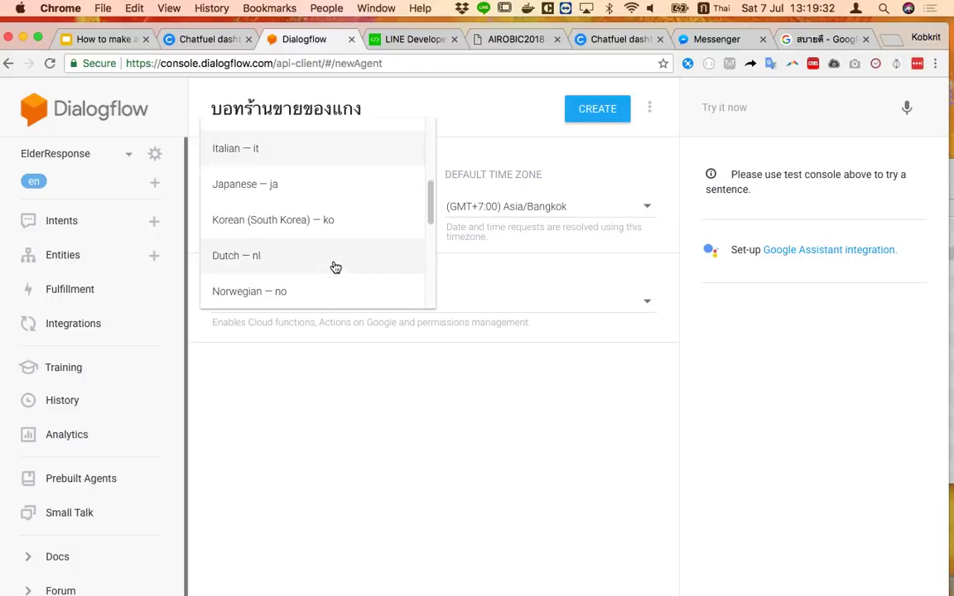
scroll(332, 272, down, 3)
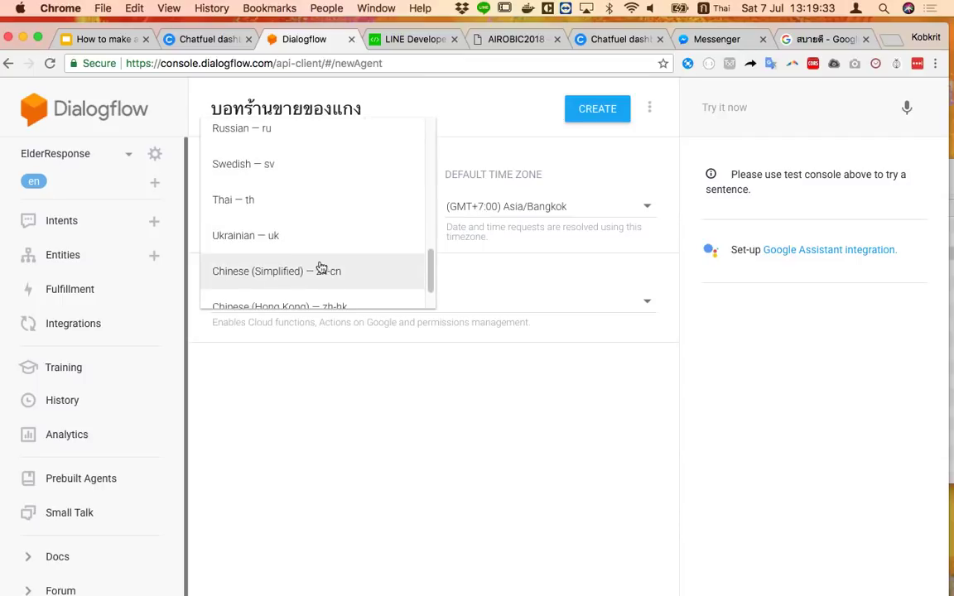
click(292, 204)
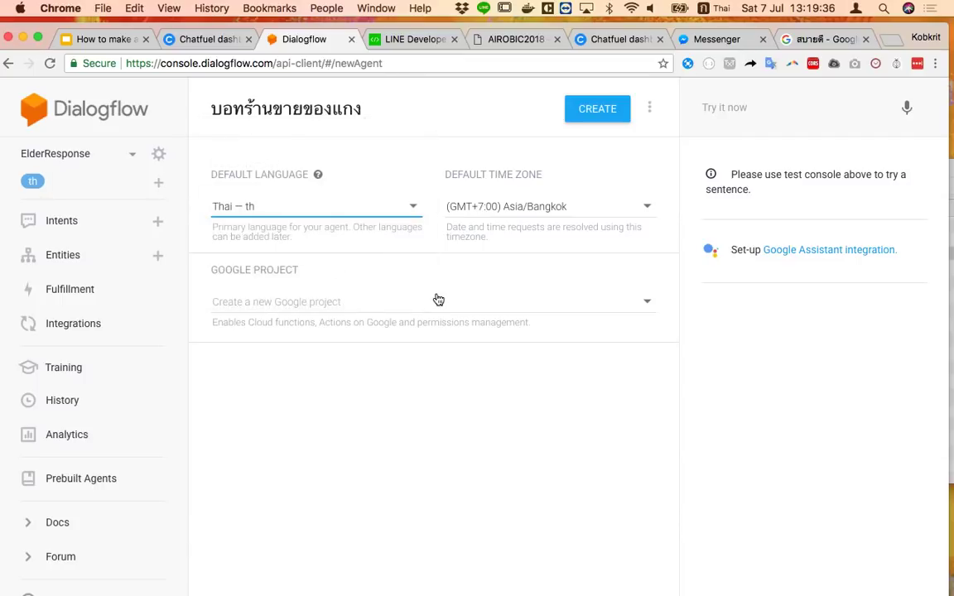
click(555, 210)
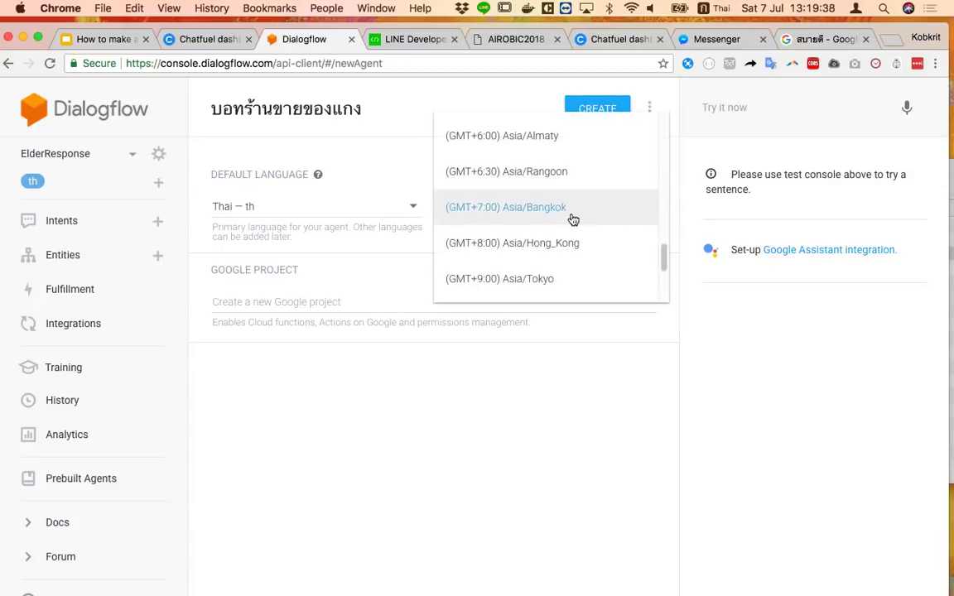
click(571, 215)
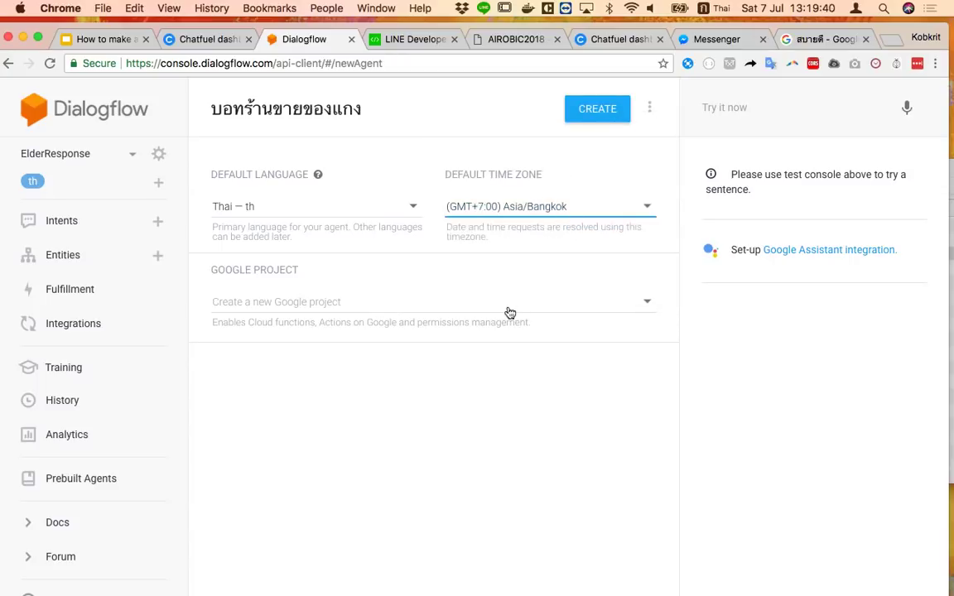
Try creating the agent with a new Google project, then with project test-44fc9
click(596, 116)
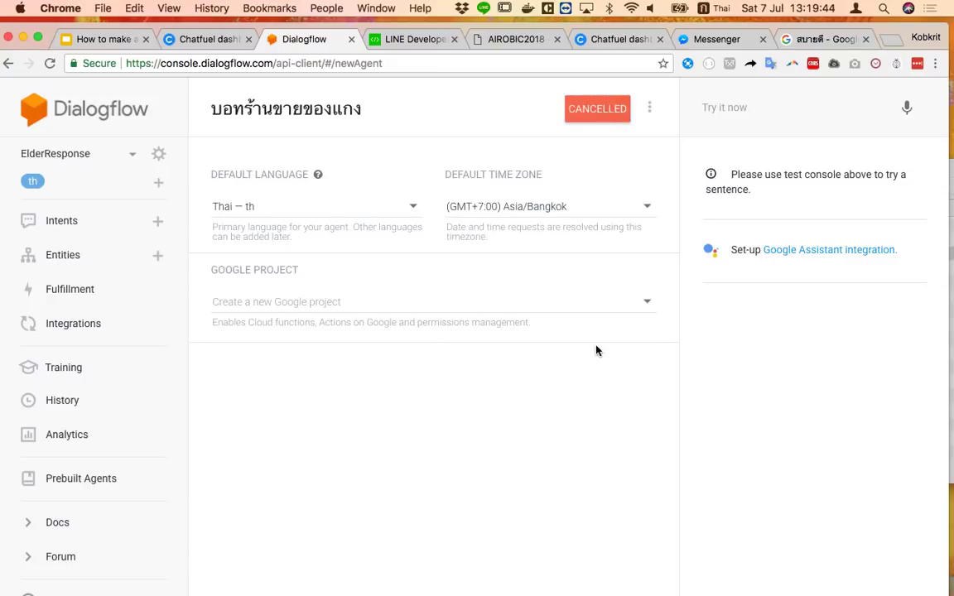
click(452, 311)
click(332, 310)
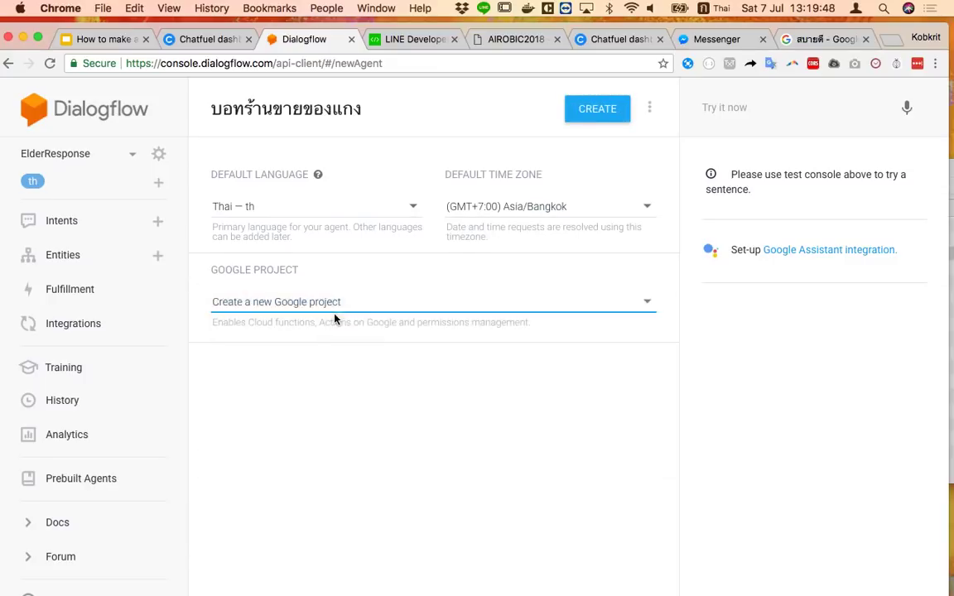
click(600, 116)
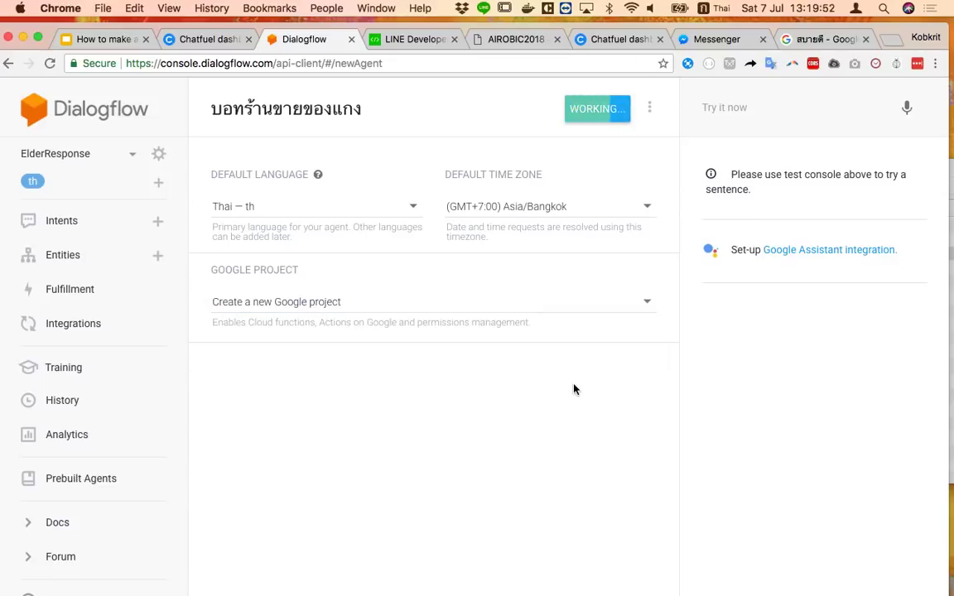
click(540, 304)
scroll(443, 414, down, 10)
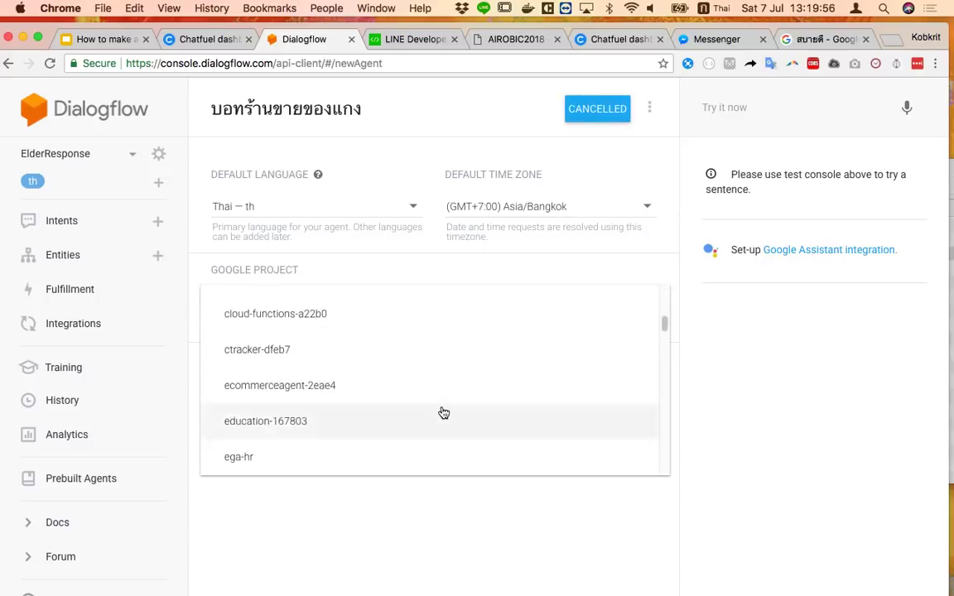
scroll(443, 412, down, 15)
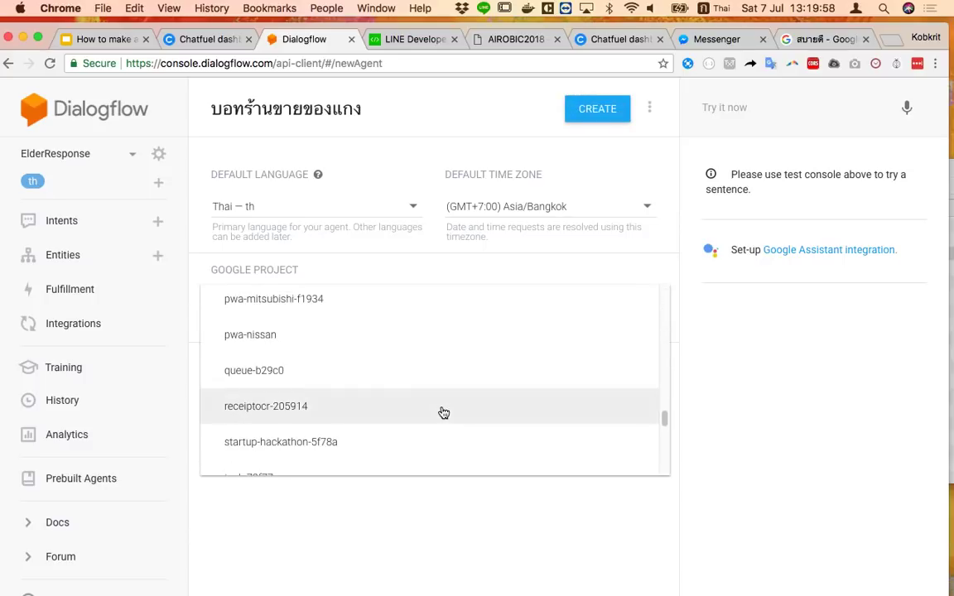
scroll(444, 413, up, 10)
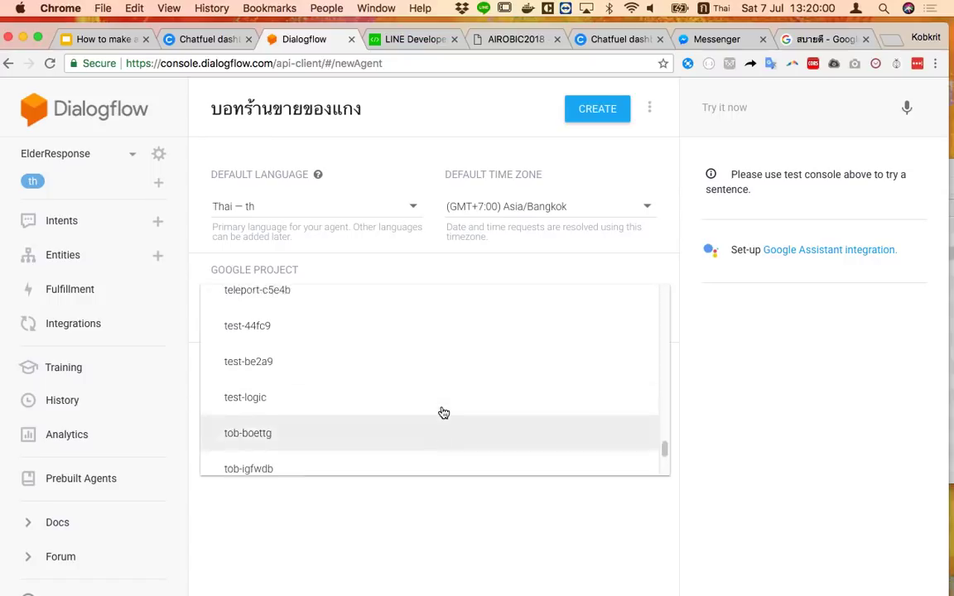
scroll(442, 412, down, 5)
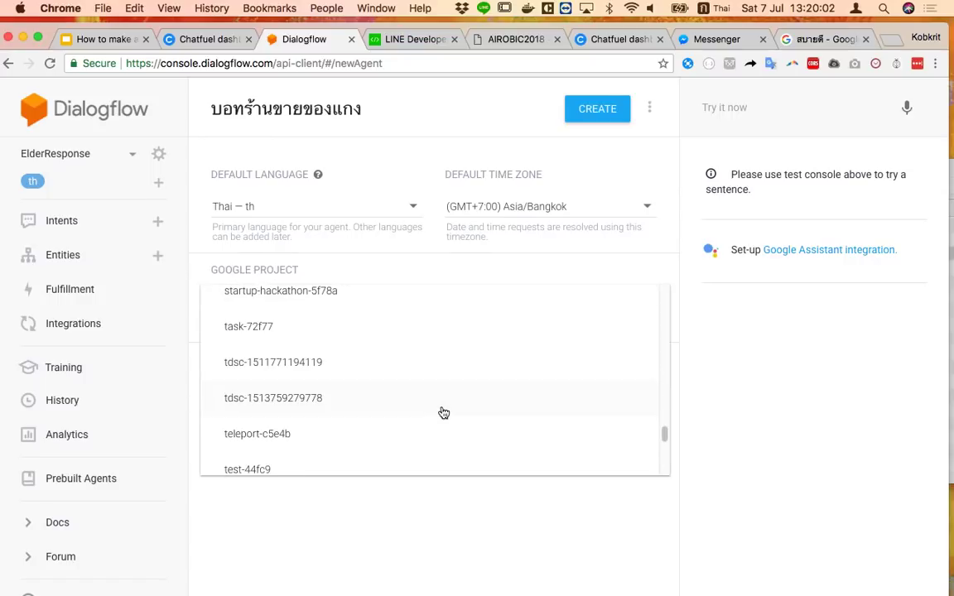
scroll(365, 348, down, 2)
click(344, 365)
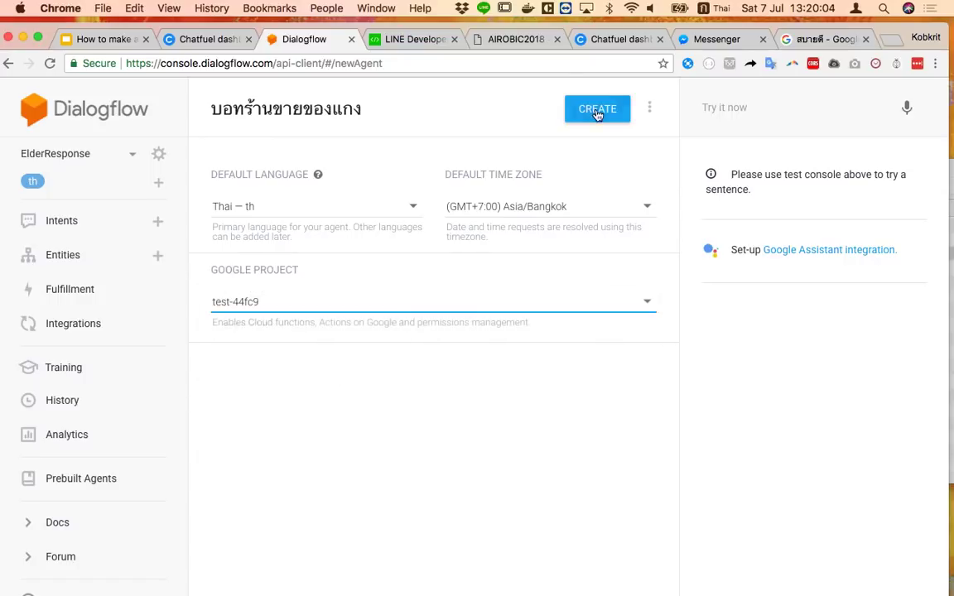
click(600, 110)
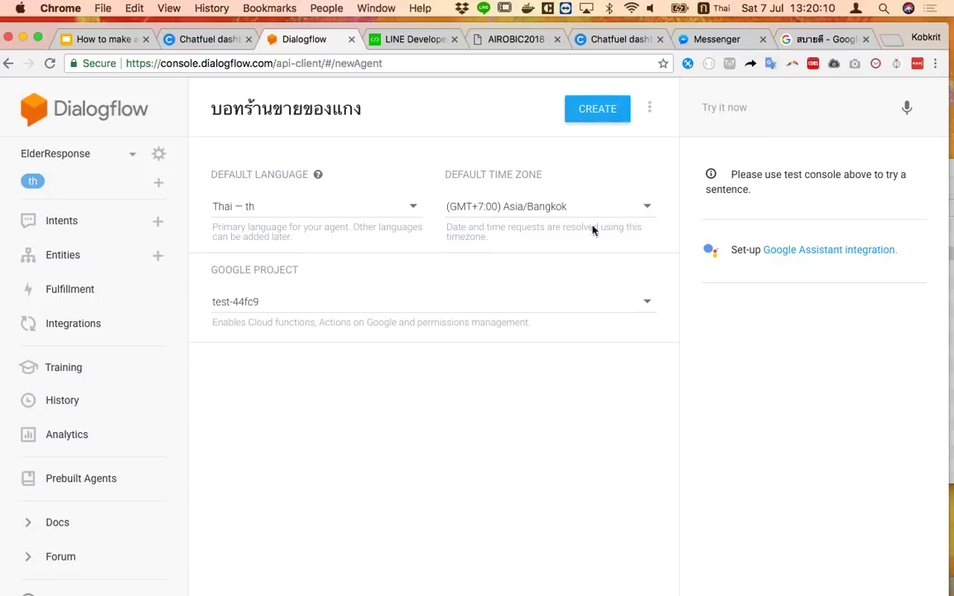
click(518, 303)
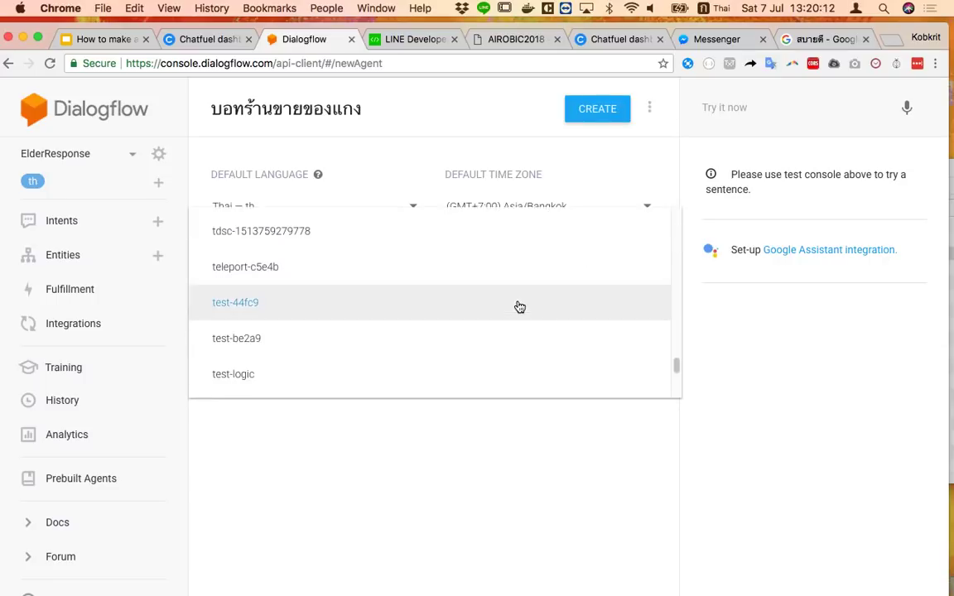
scroll(497, 325, up, 3)
scroll(497, 324, up, 10)
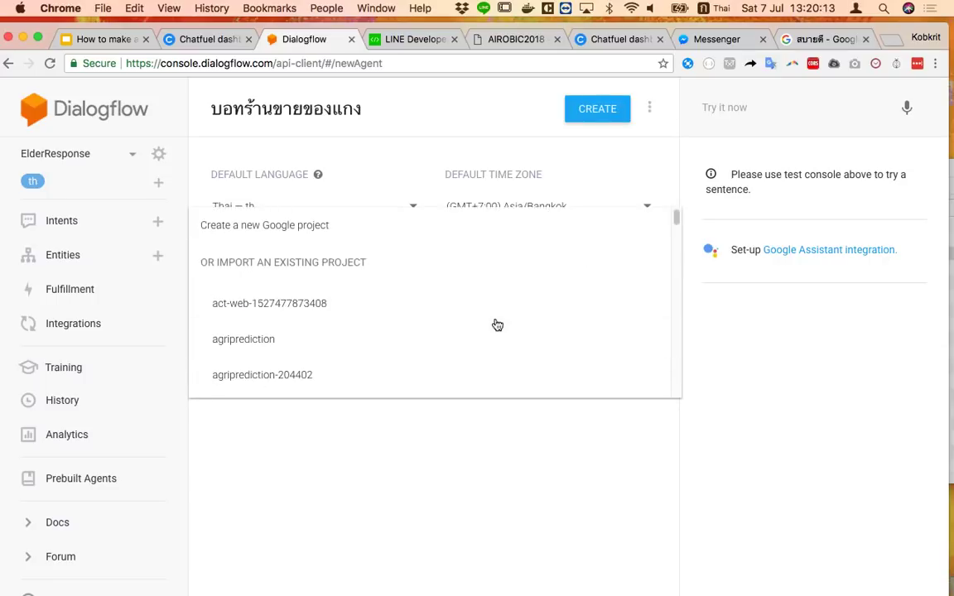
click(394, 304)
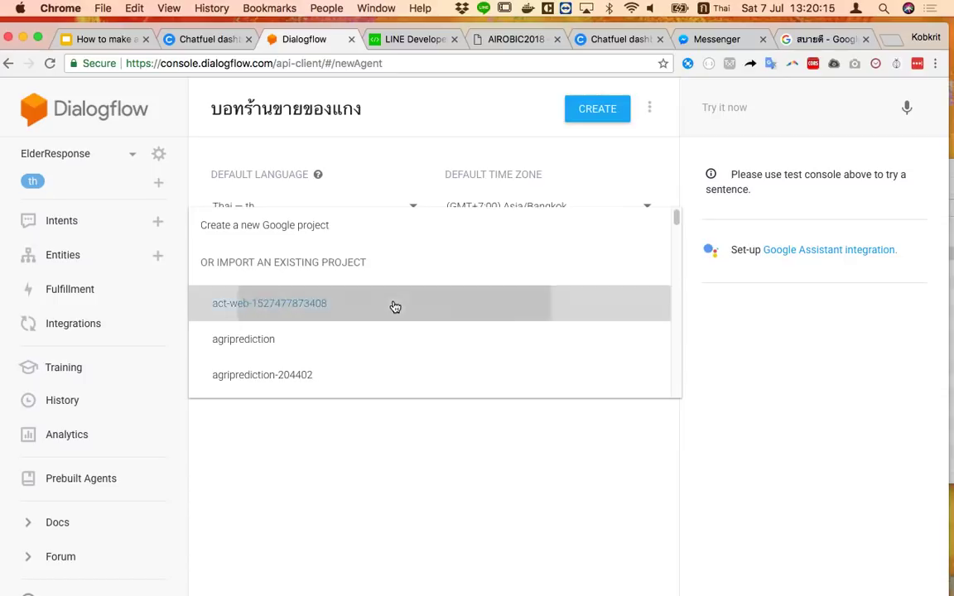
click(615, 113)
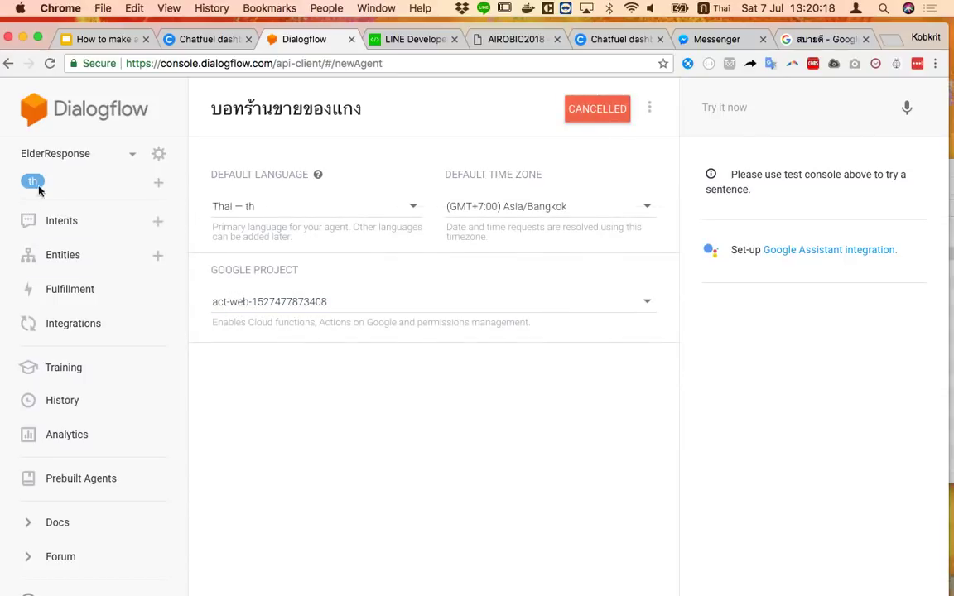
click(109, 159)
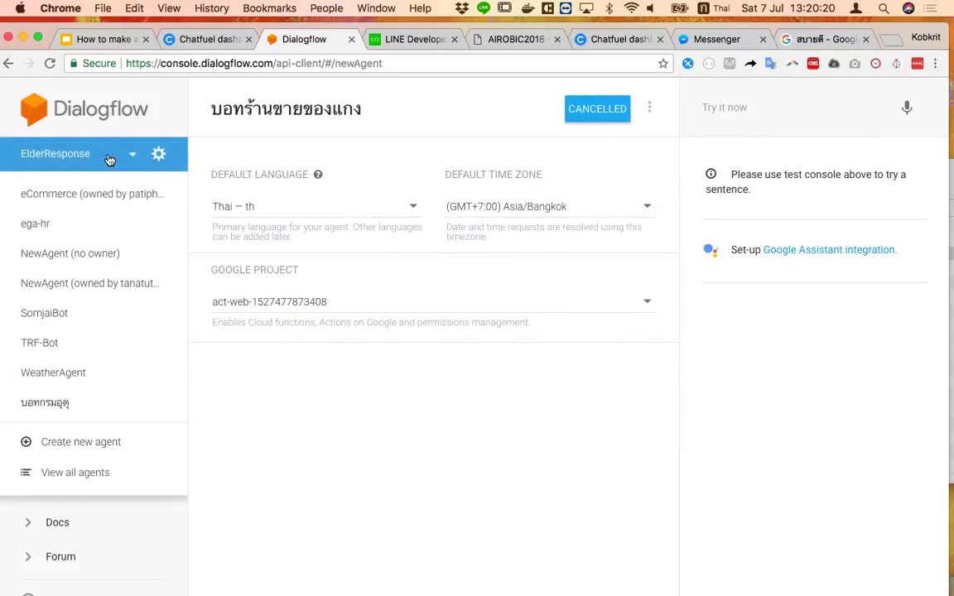
click(109, 159)
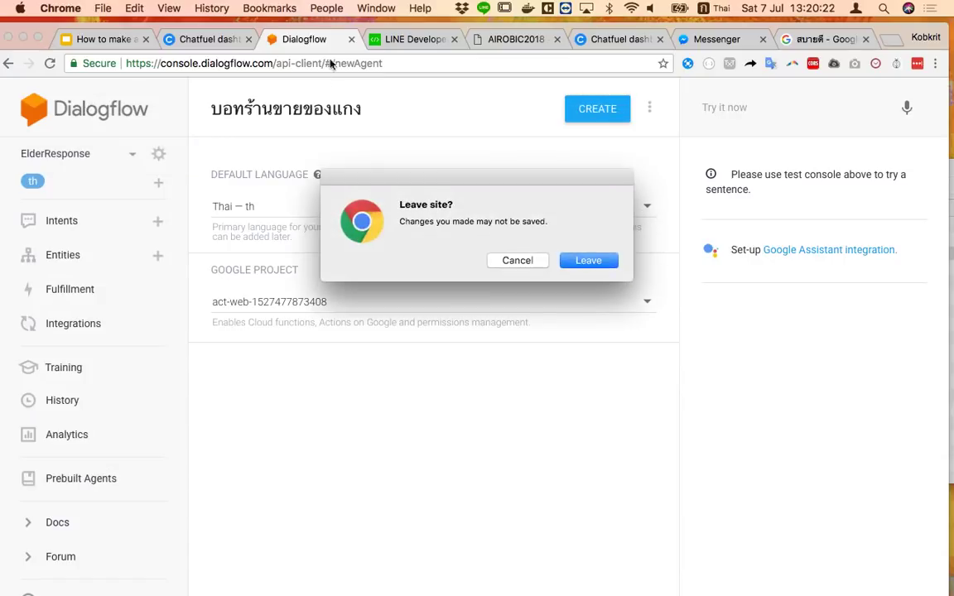
Leave the unsaved agent page and reload console.dialogflow.com to reach ElderResponse's intents
click(580, 261)
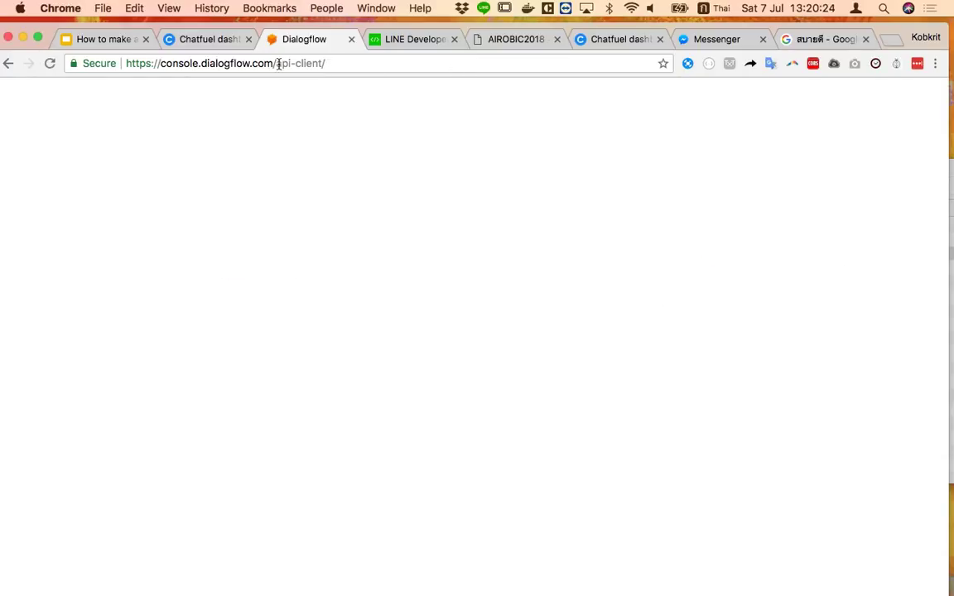
drag(277, 63, 417, 70)
key(BackSpace)
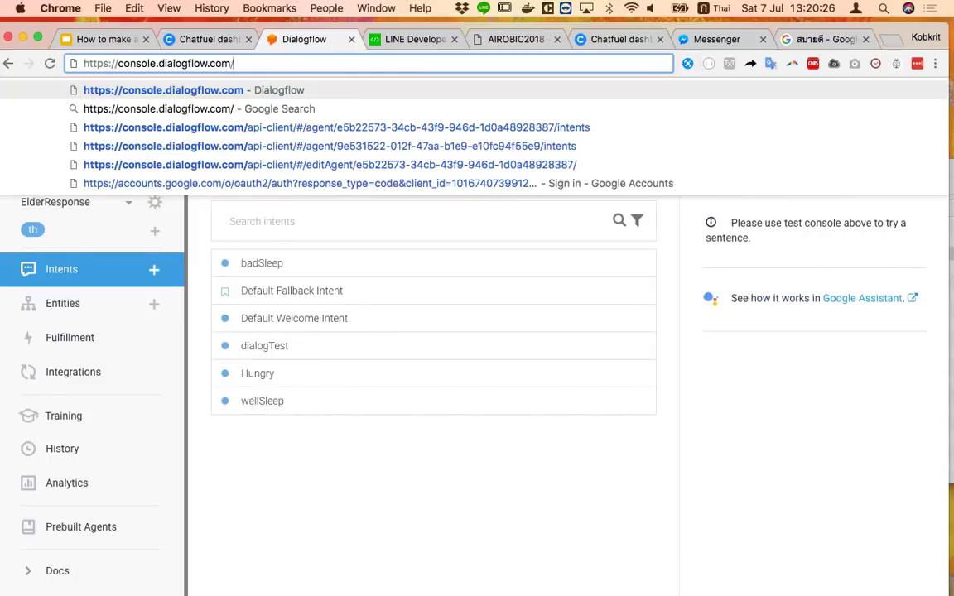
key(Return)
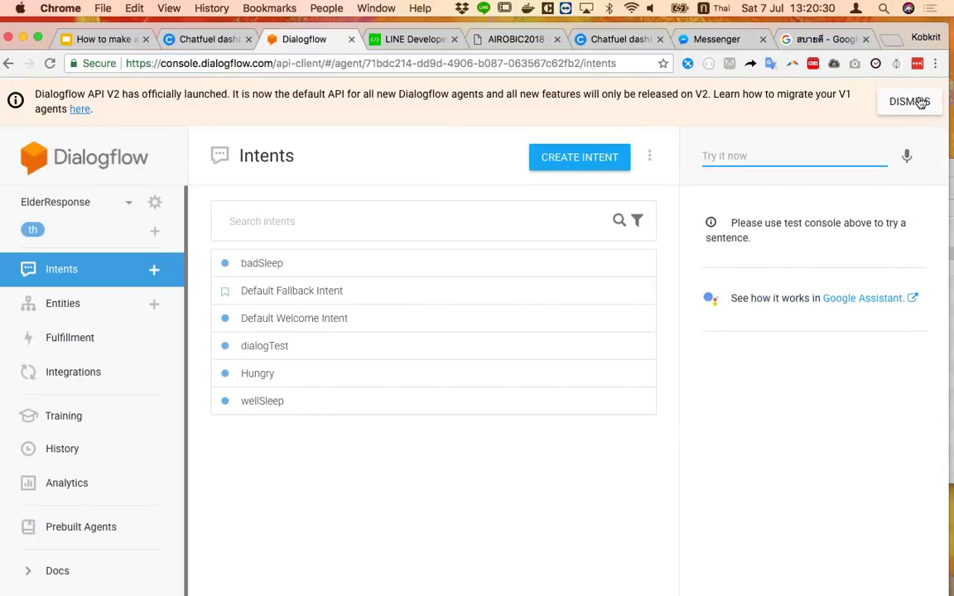
click(95, 208)
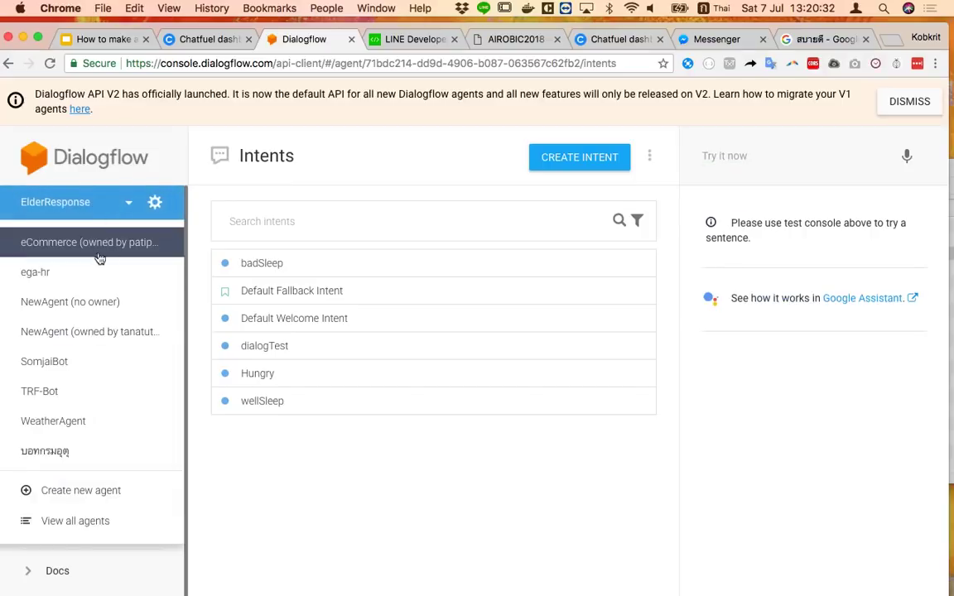
Delete the badSleep, Hungry and wellSleep intents, confirming each deletion
click(106, 195)
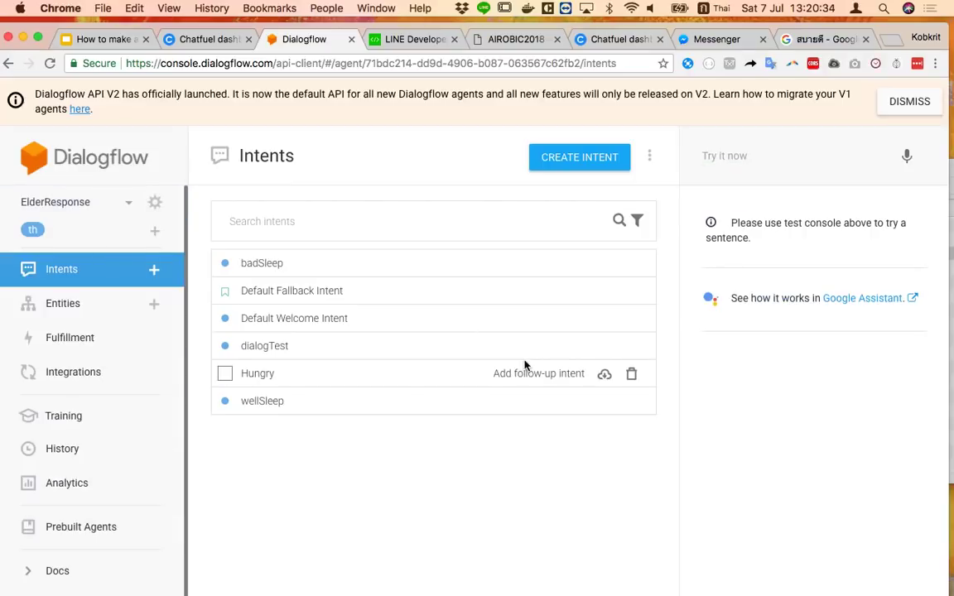
click(632, 265)
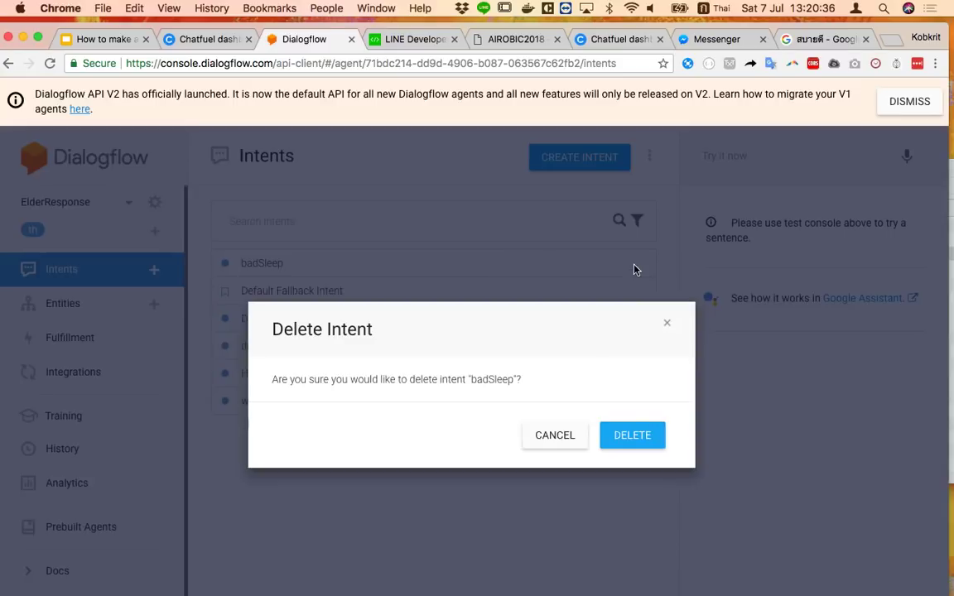
click(633, 438)
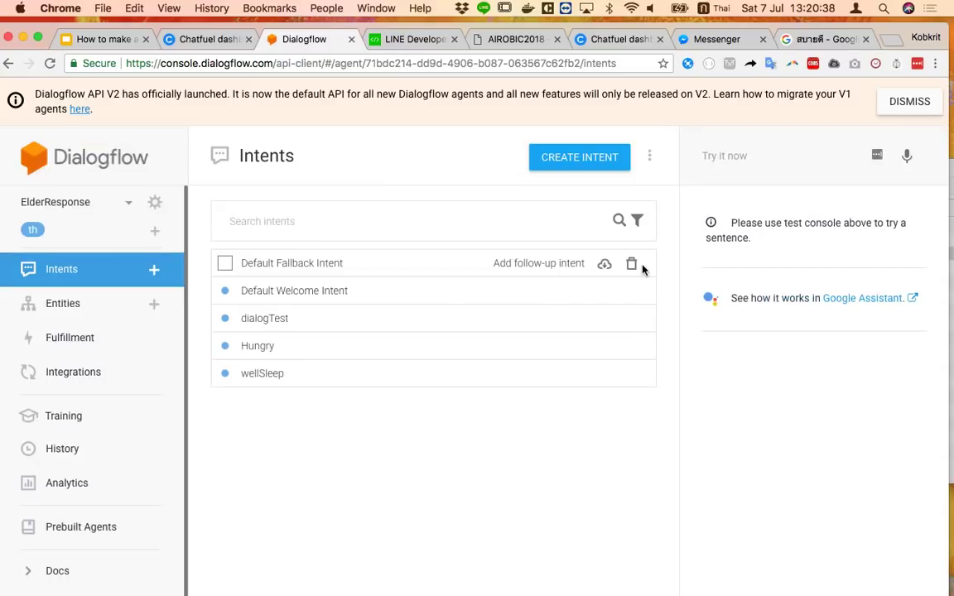
click(630, 346)
click(632, 434)
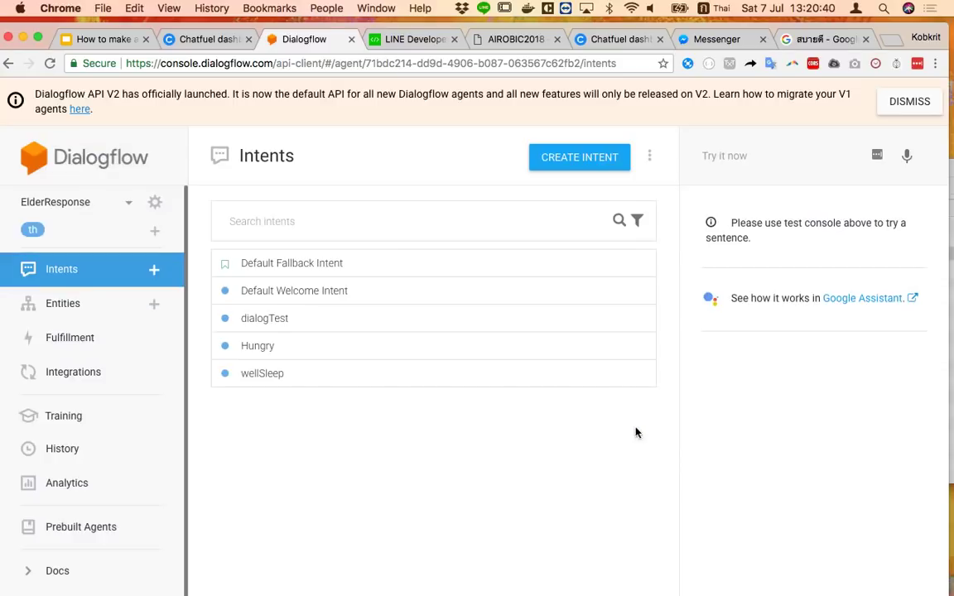
click(632, 347)
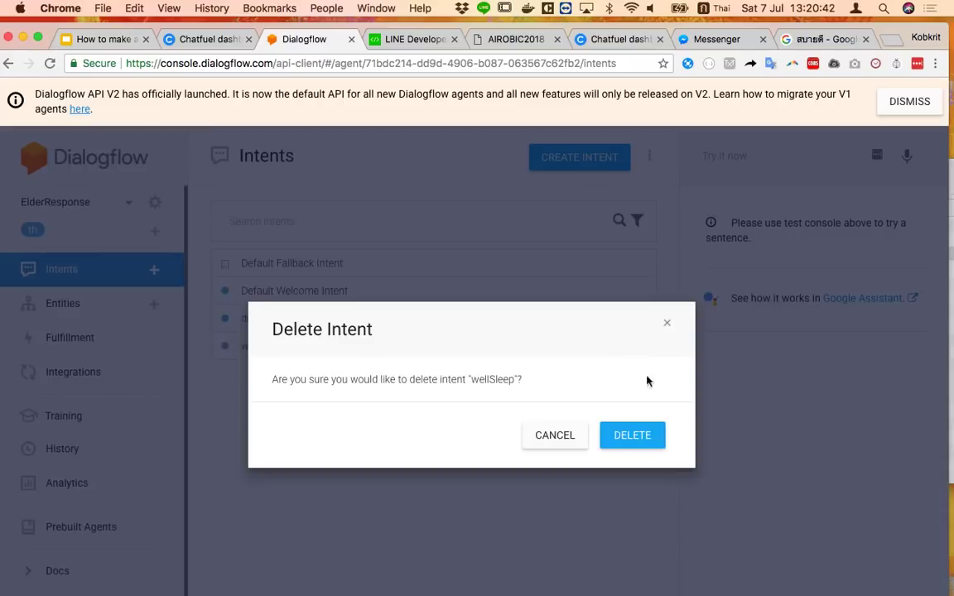
click(632, 435)
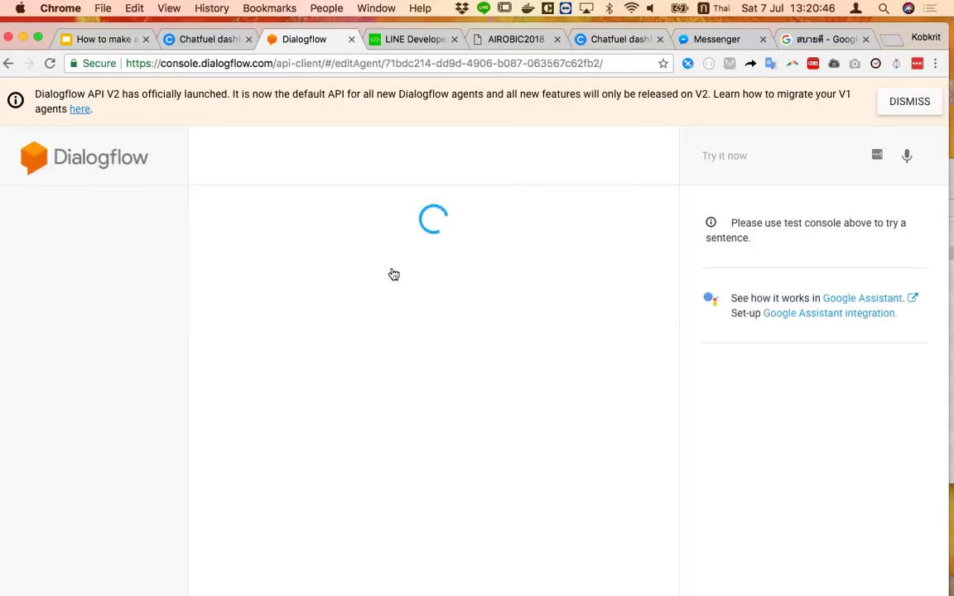
Replace the agent name ElderResponse with BotRestaurantShop and save the settings
drag(331, 155, 20, 102)
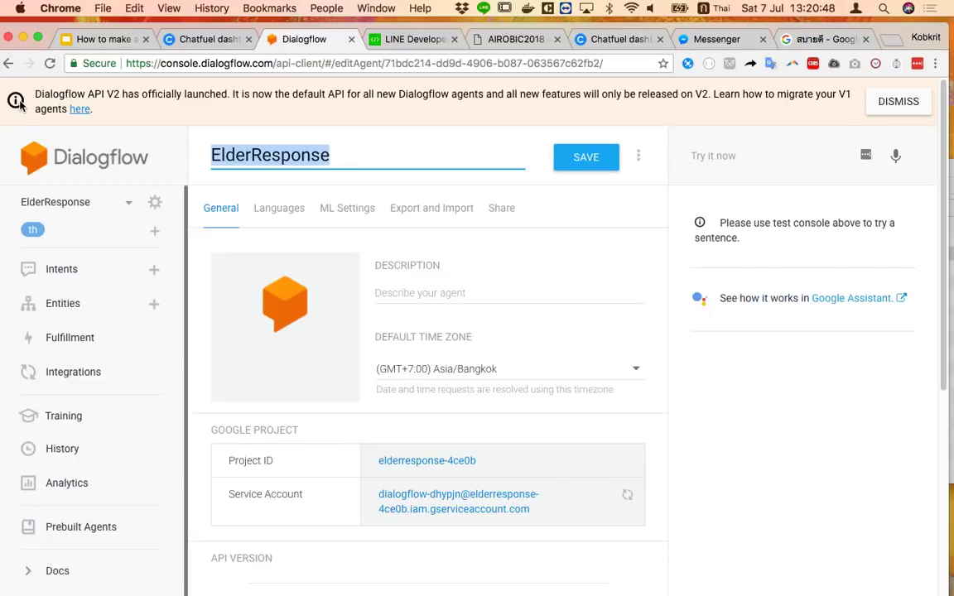
key(ctrl+space)
text(Eat)
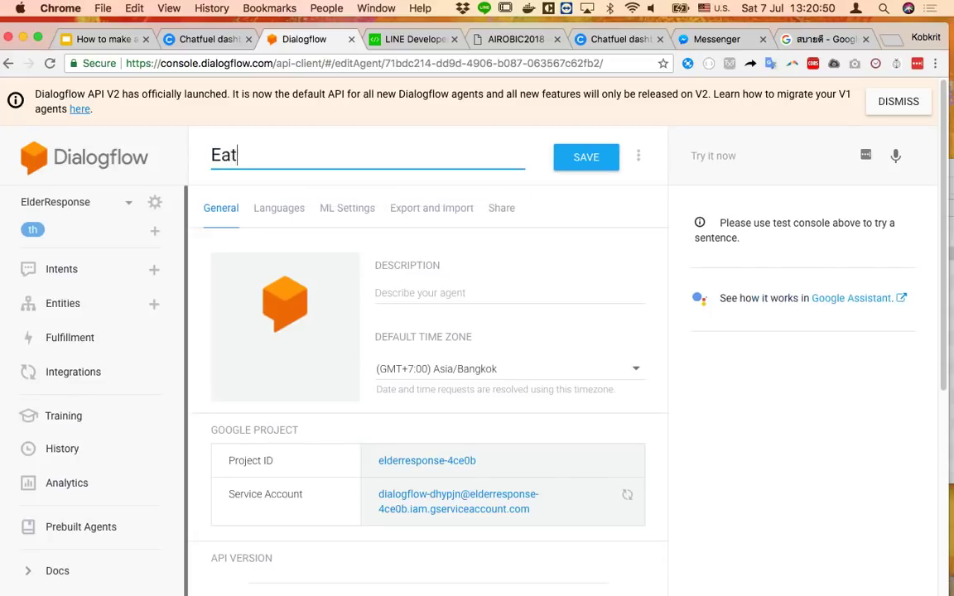
key(BackSpace)
key(BackSpace)
key(BackSpace)
text(Re)
key(BackSpace)
key(BackSpace)
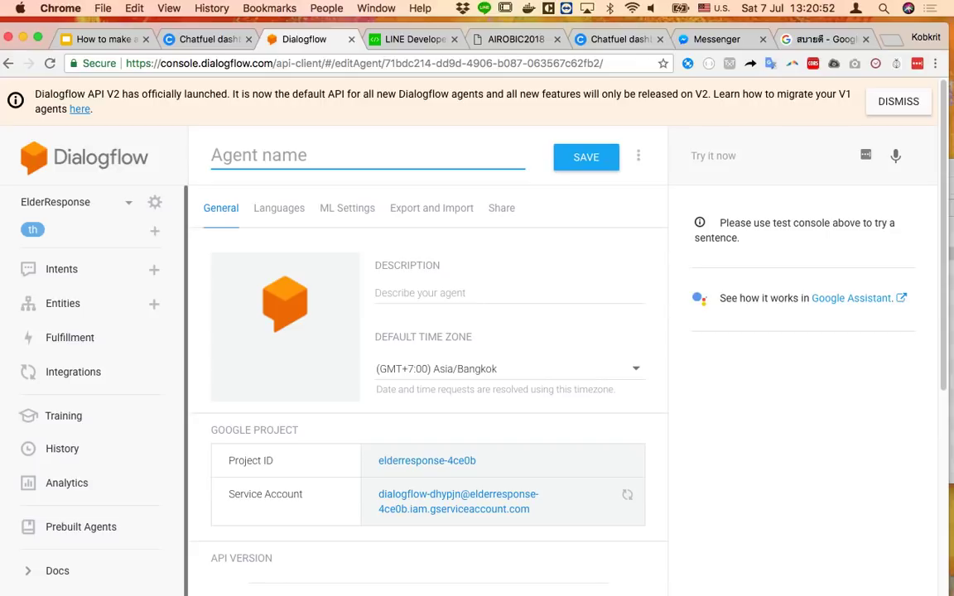
text(Bot)
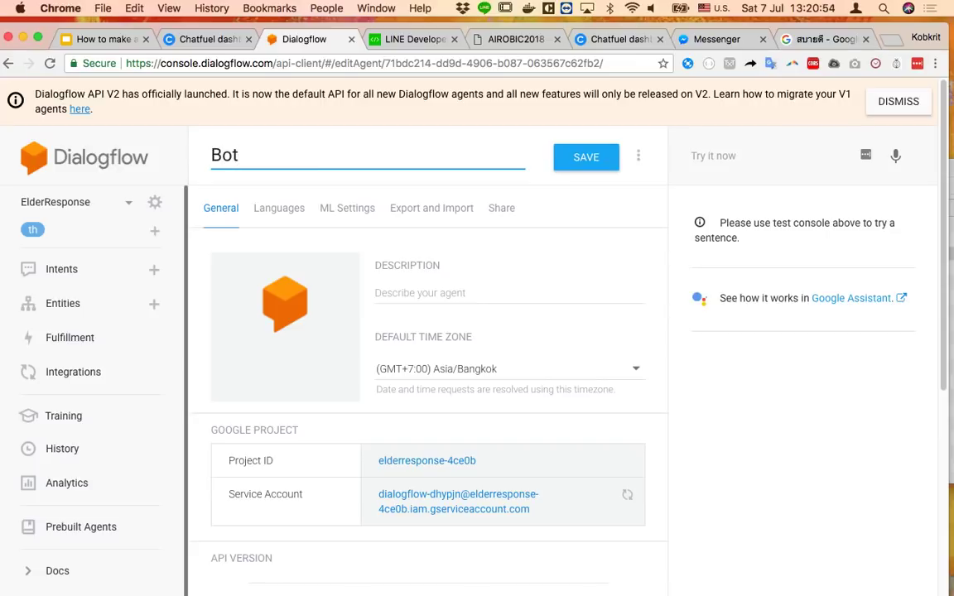
text(Restaurant)
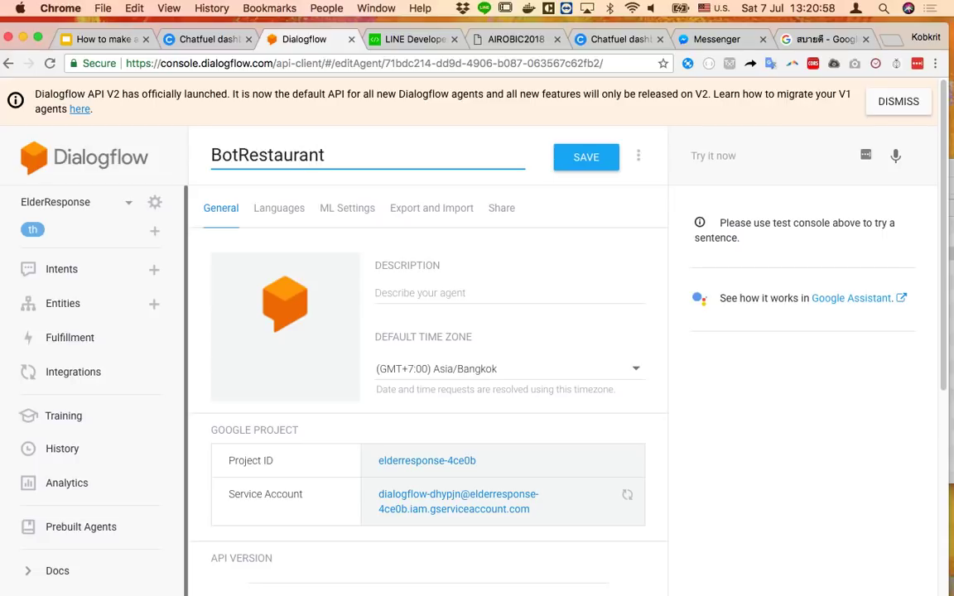
text(Shop)
click(570, 162)
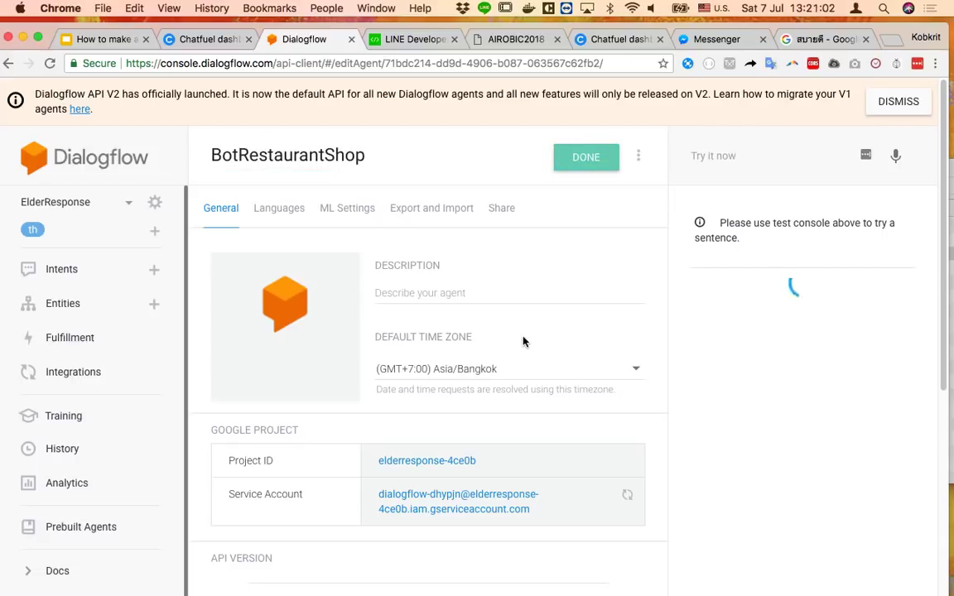
Save the BotRestaurantShop settings again and go back to its Intents list
click(65, 206)
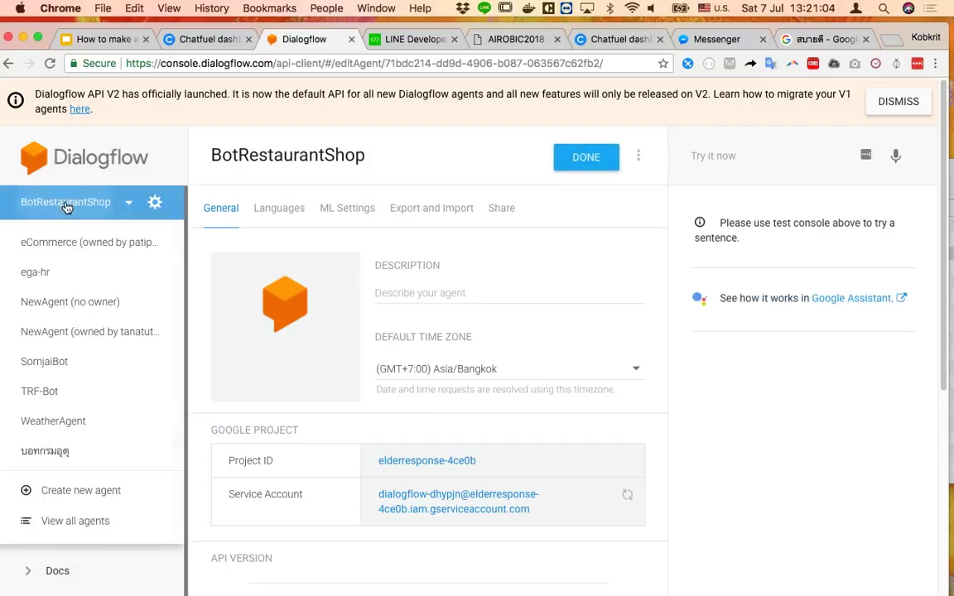
click(76, 214)
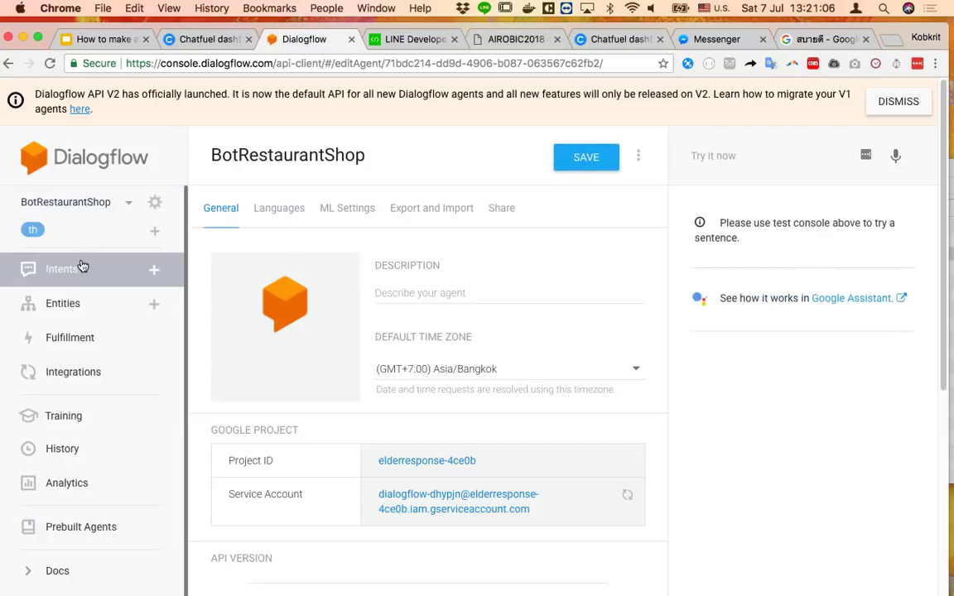
click(563, 161)
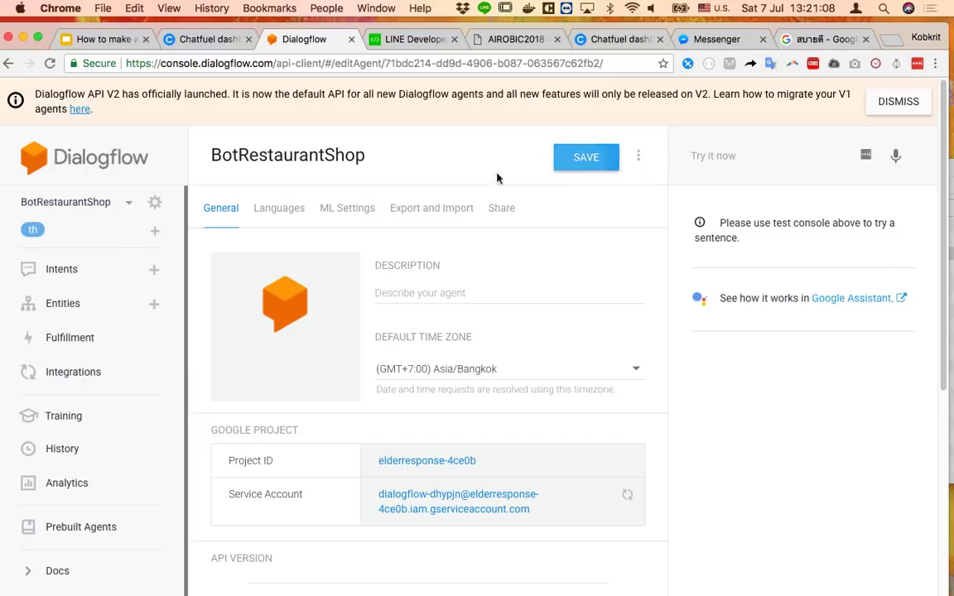
click(74, 273)
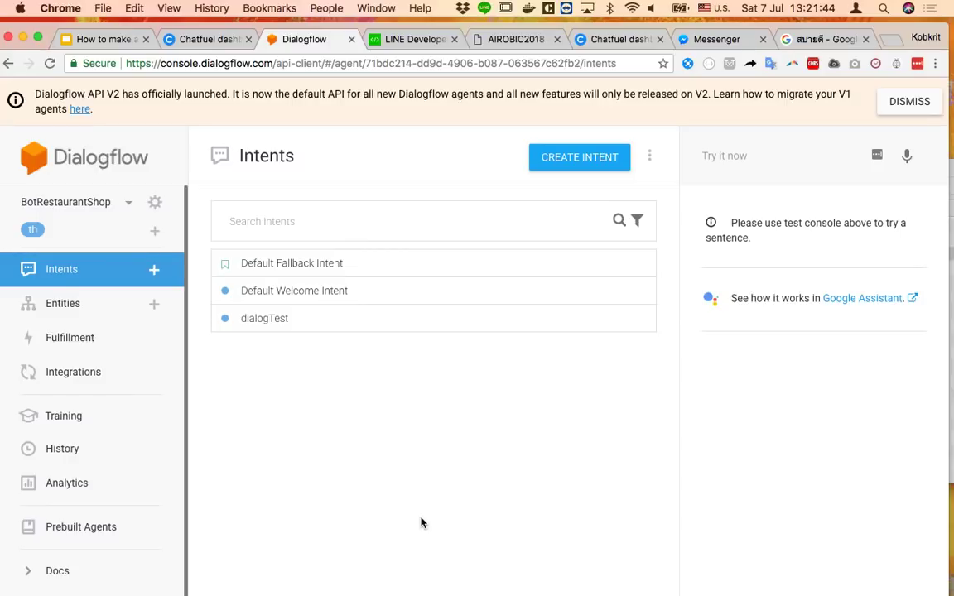
Create a new intent named foodOrder, dismissing the API V2 banner on the way
click(579, 165)
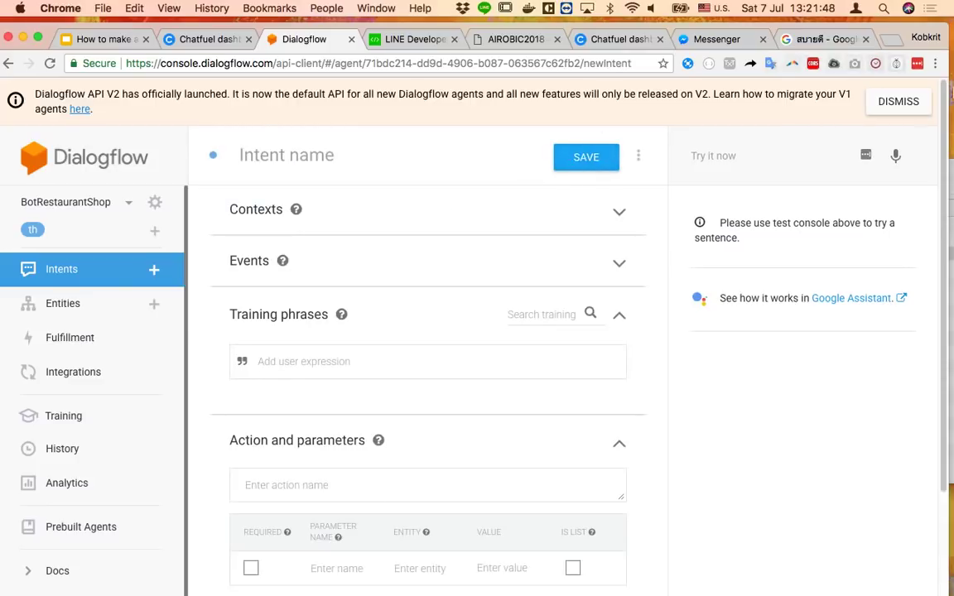
click(910, 102)
click(374, 111)
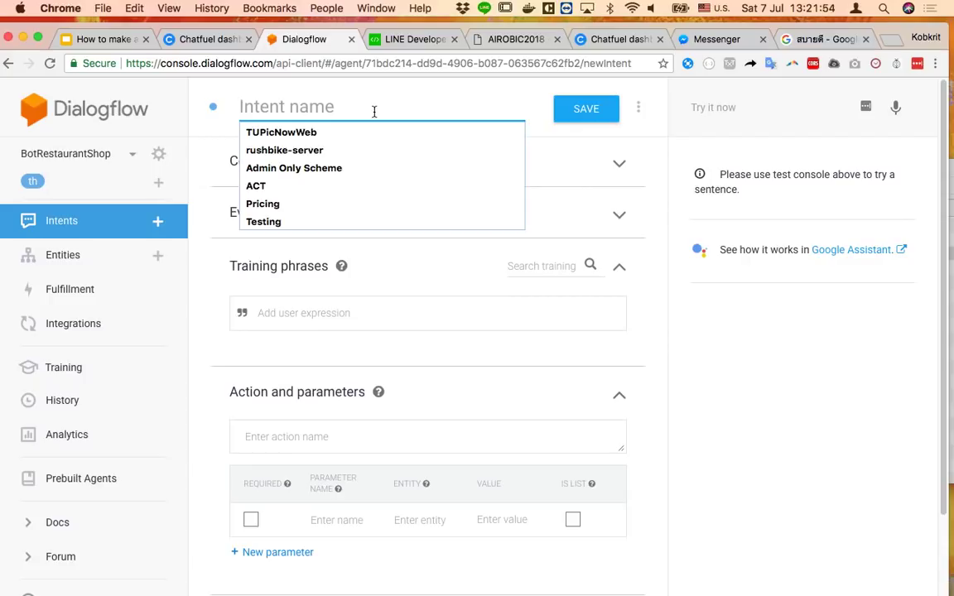
text(foodOrder)
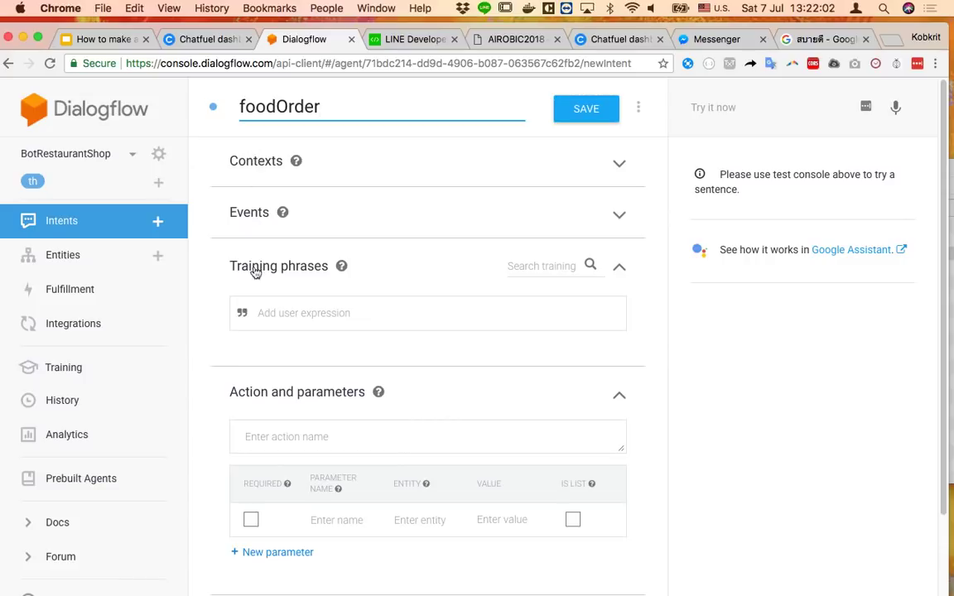
scroll(268, 383, down, 1)
scroll(273, 366, up, 1)
click(358, 341)
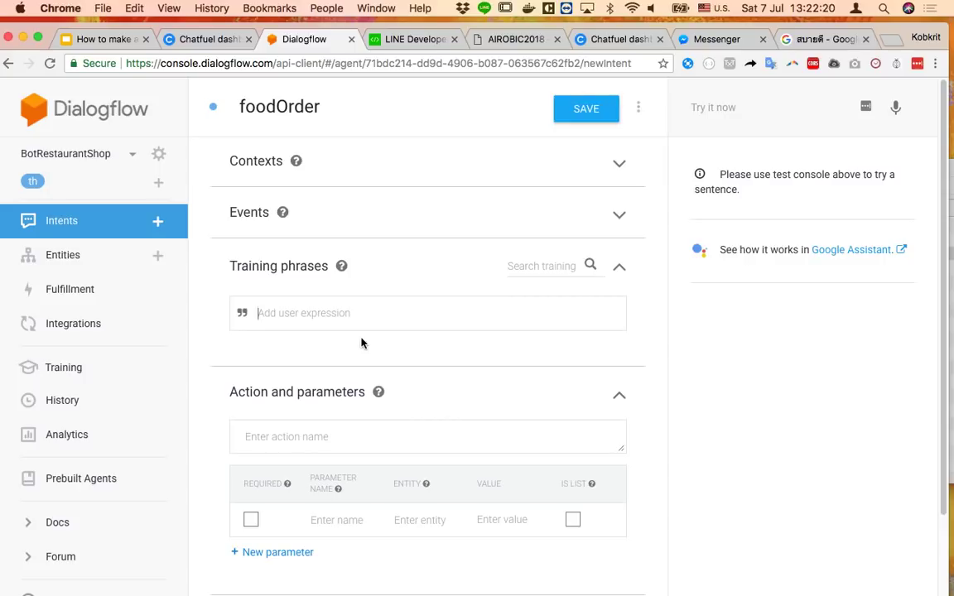
Add the training phrase ป้า สั่งข้าวมันไก่จานนึง and strip its food annotation
key(ctrl+space)
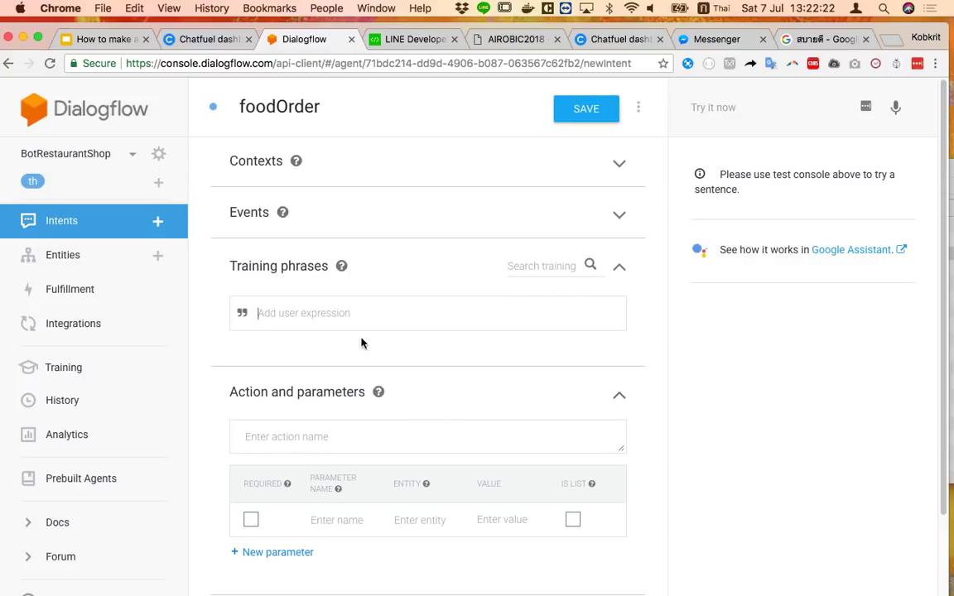
text(ส)
key(BackSpace)
text(ป้า)
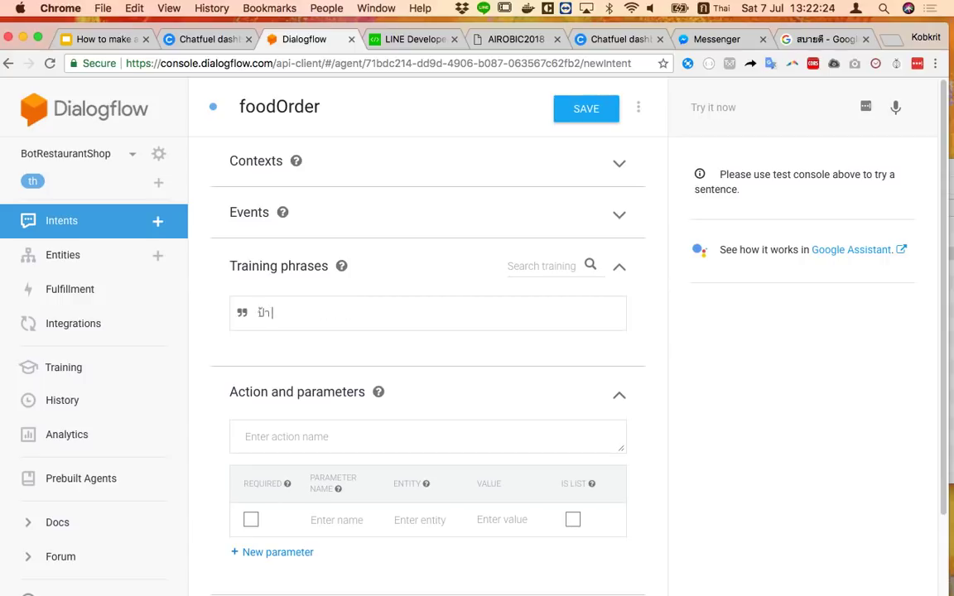
text( สั่ง)
text(ข้าวมันไ)
text(ด้)
text(จานนึง)
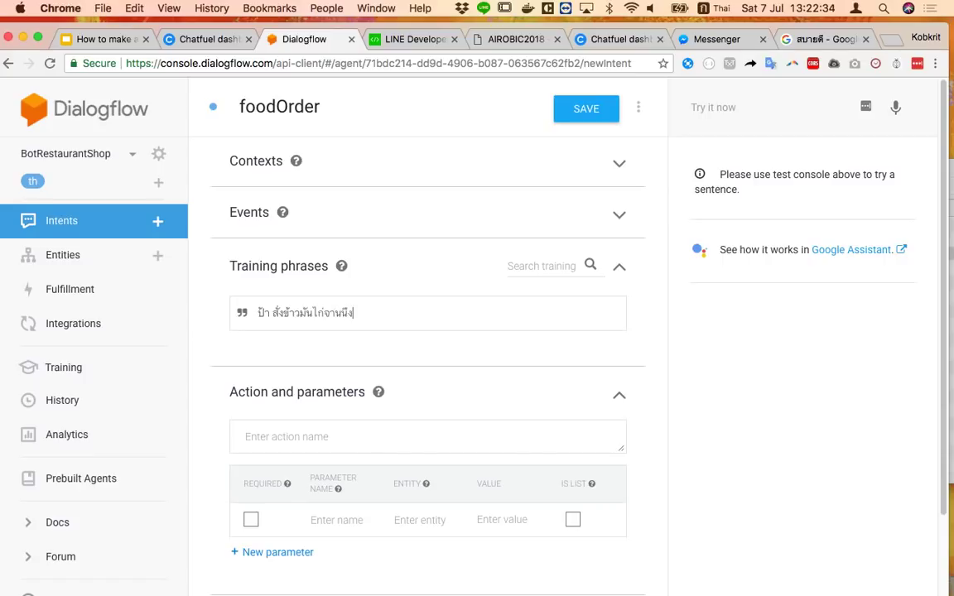
key(Return)
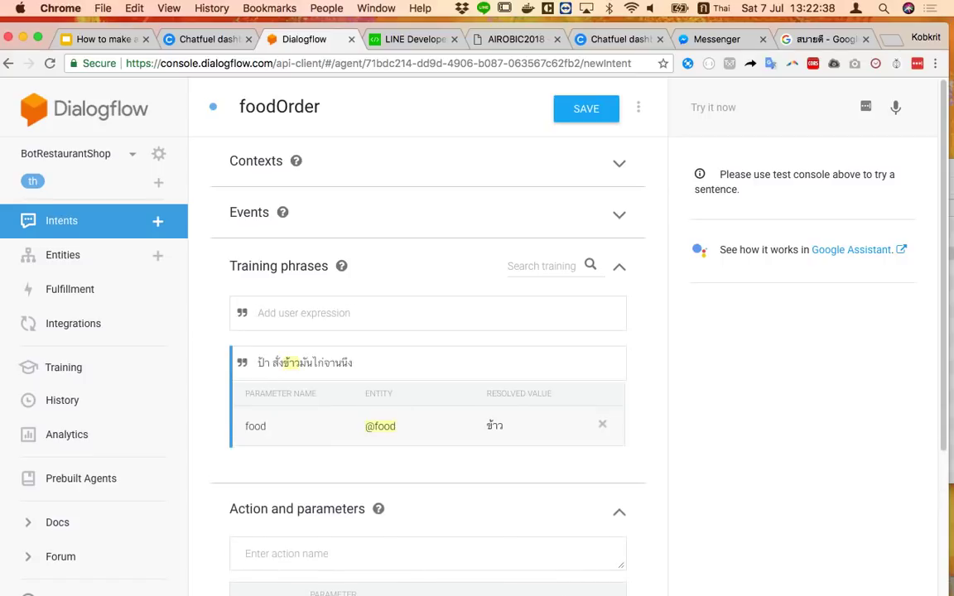
click(84, 262)
click(538, 160)
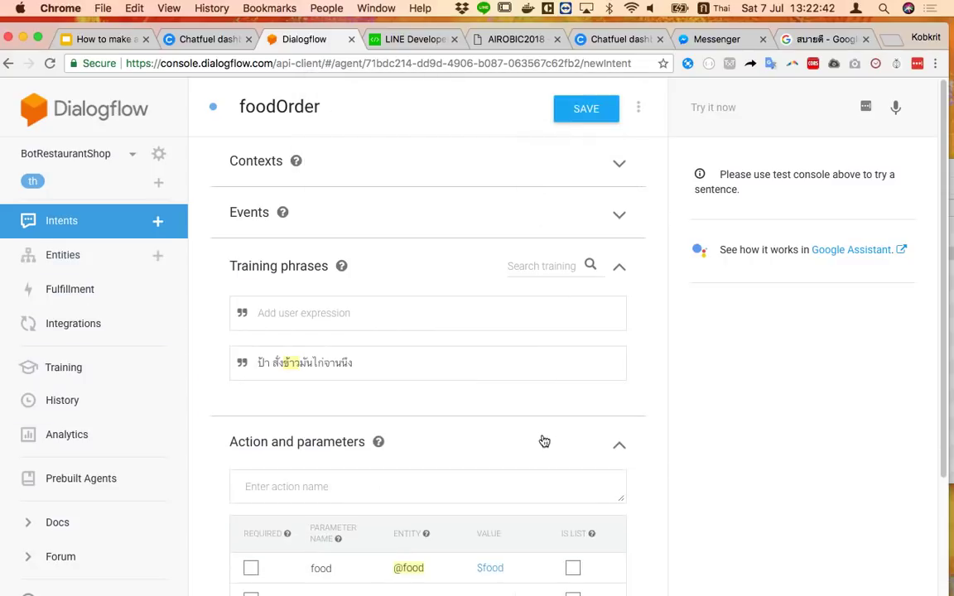
click(400, 366)
click(601, 425)
Add ขอข้าวหน่อย and สั่งข้าวหน่อย as phrases and remove their food annotations
click(383, 299)
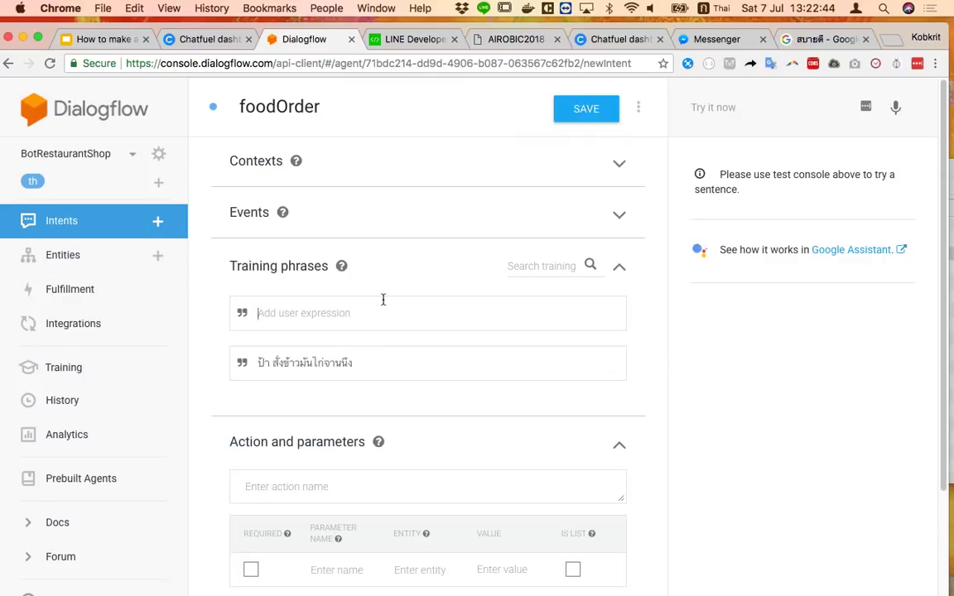
text(ข)
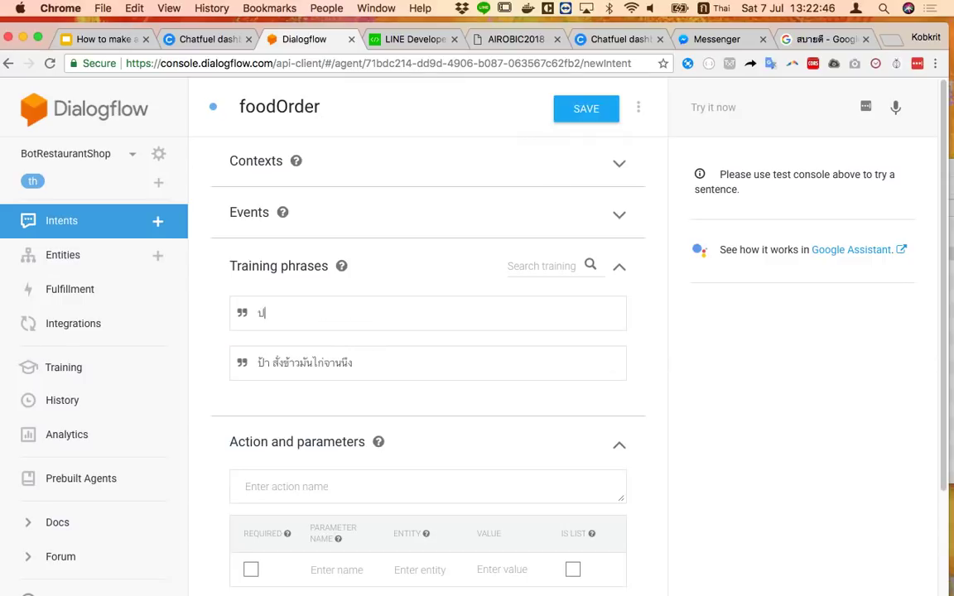
key(BackSpace)
text(ขอขา)
key(BackSpace)
key(BackSpace)
text(ข้าวหน่อย)
key(Return)
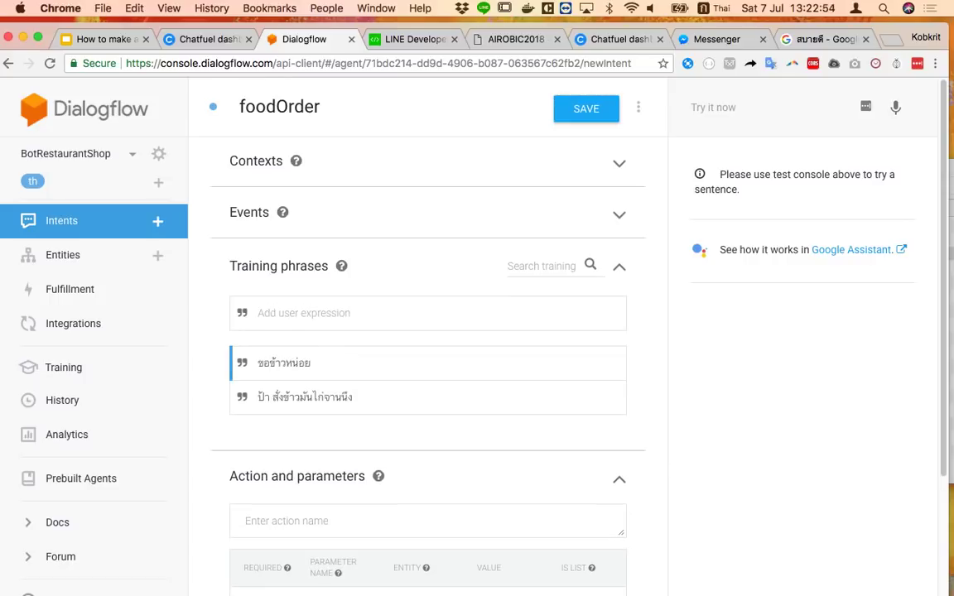
text(สั่งซื)
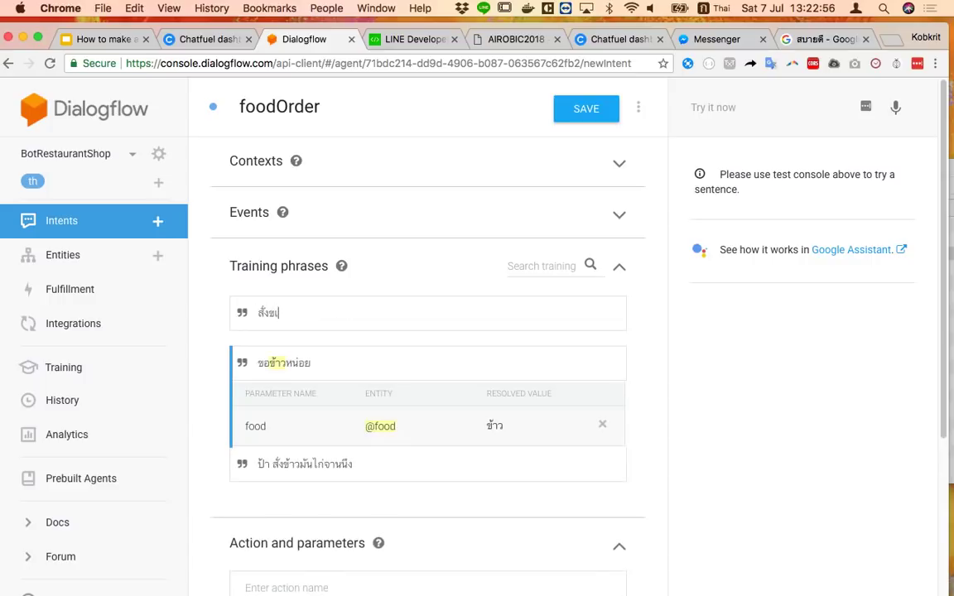
text(าวหน่อย)
key(Return)
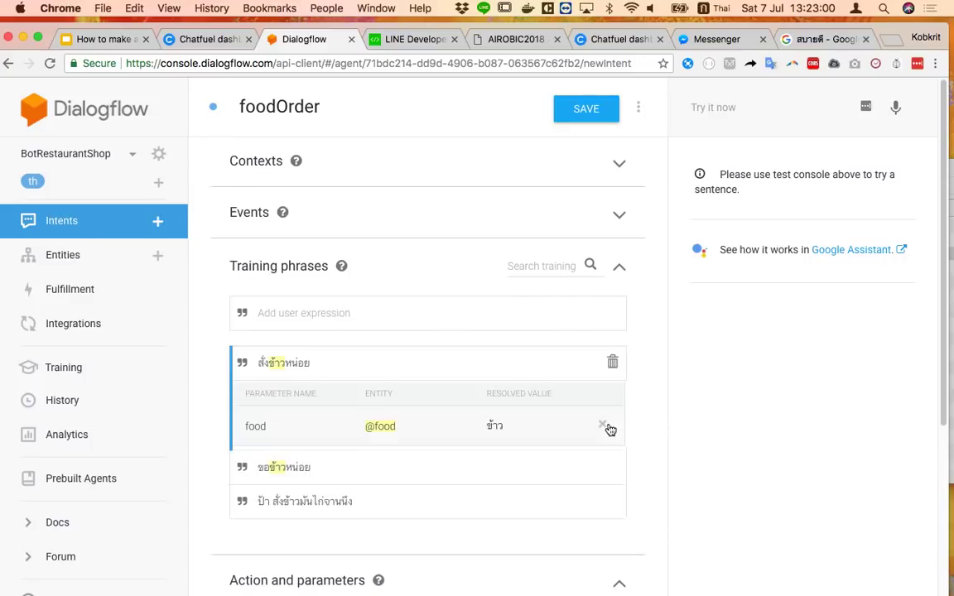
click(601, 426)
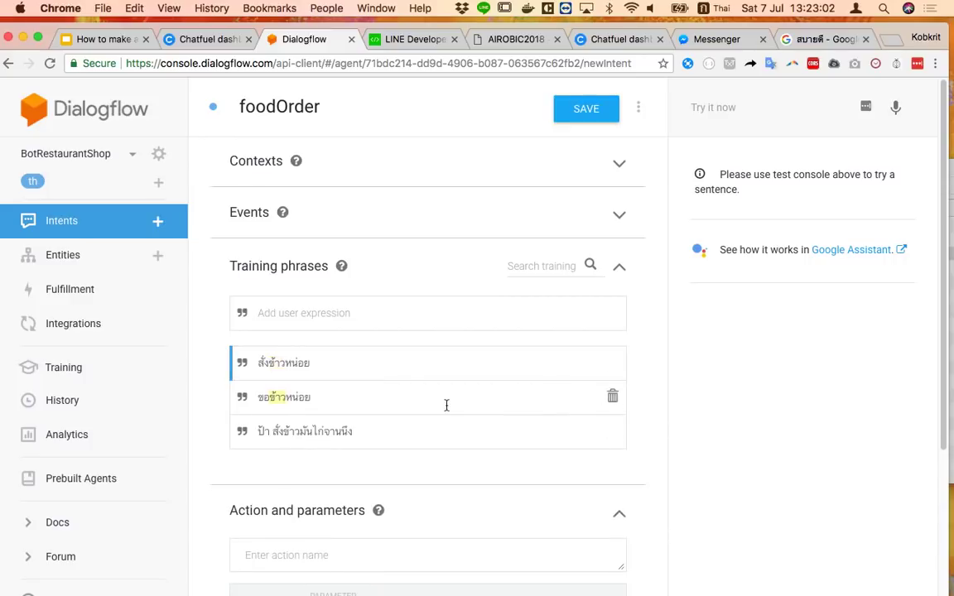
click(445, 401)
click(601, 458)
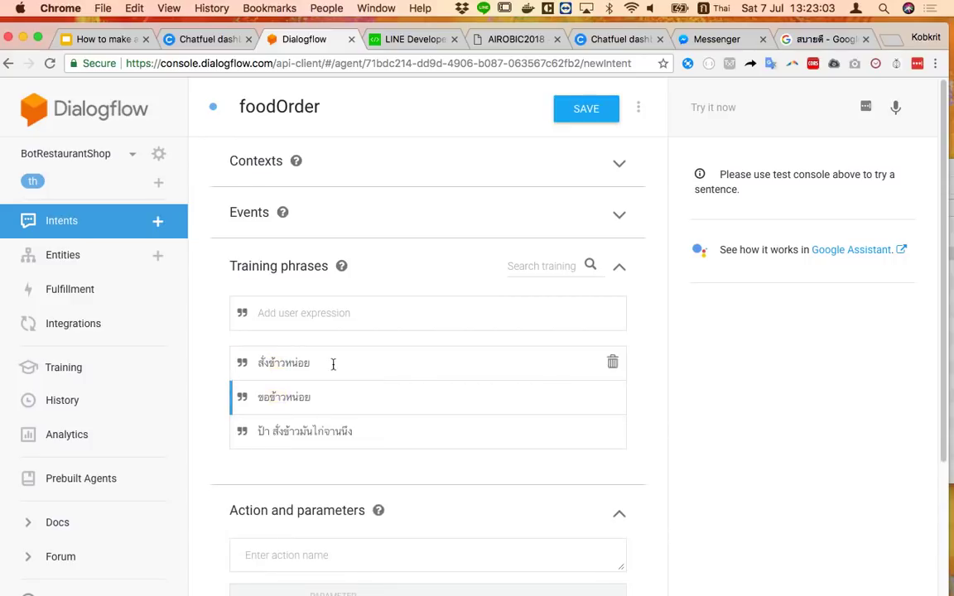
click(389, 308)
Add phrases หาอะไรมากระแทกหน่อย, หิวจังเลย มีอะไรกินบ้าง, ร้านนี้มีอะไรอร่อย and ขอข้าวหมูแดงจานนึง
text(หาอะไร)
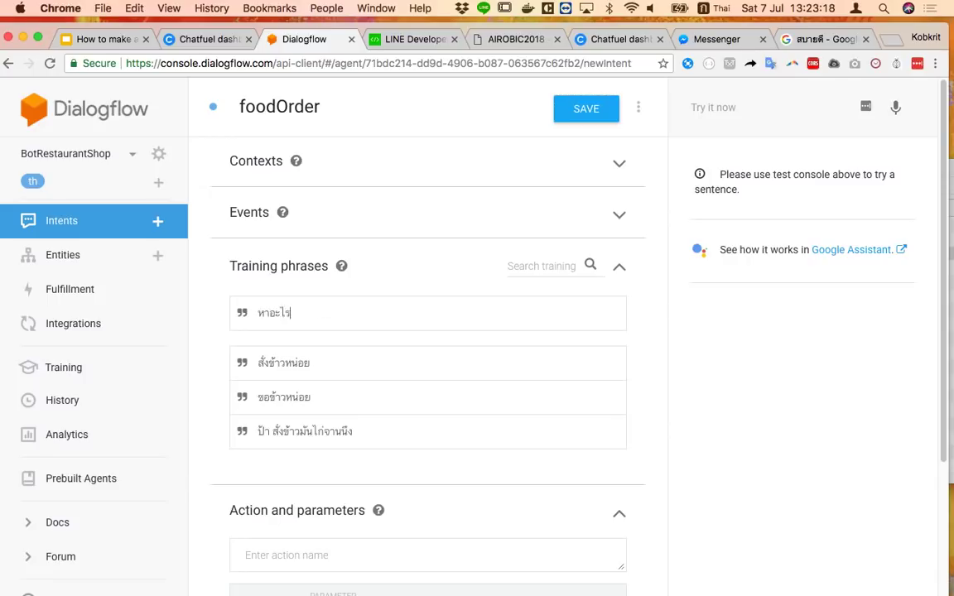
text(มากระแทกหน่อย)
key(Return)
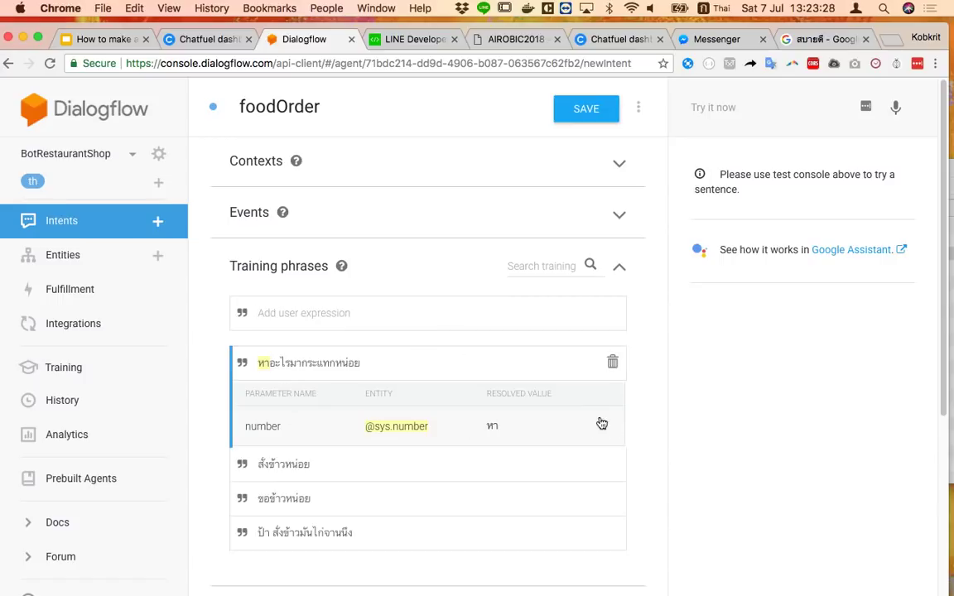
click(368, 314)
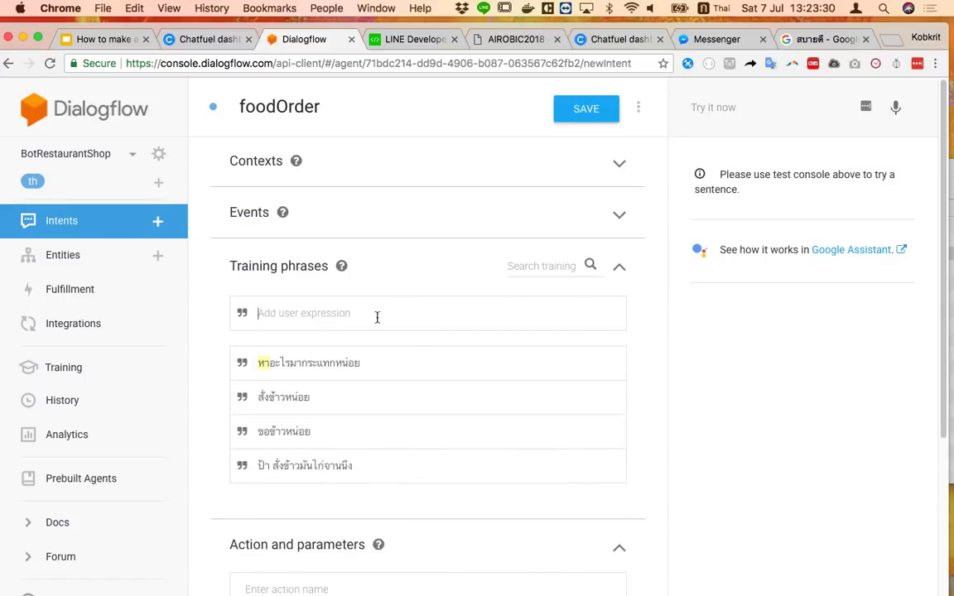
text(หิวจัง)
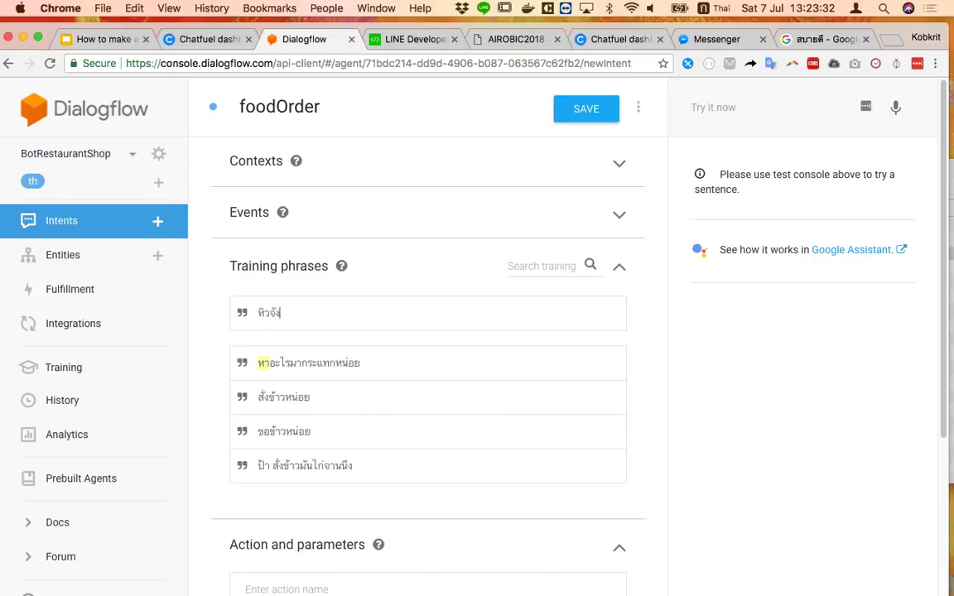
text(เลย มีอะไรกินบ้าง)
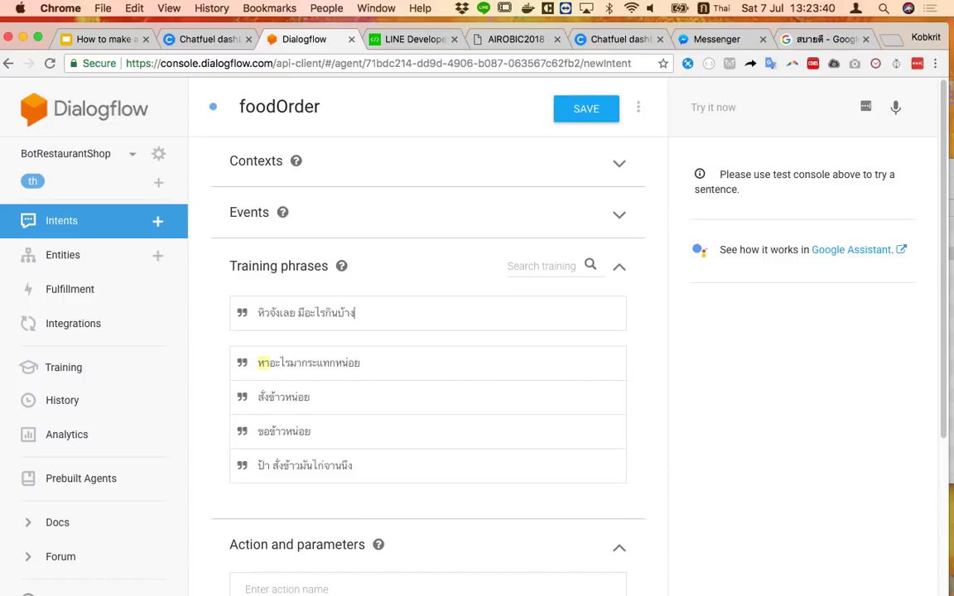
key(Return)
text(ร้านนี้มีอะ)
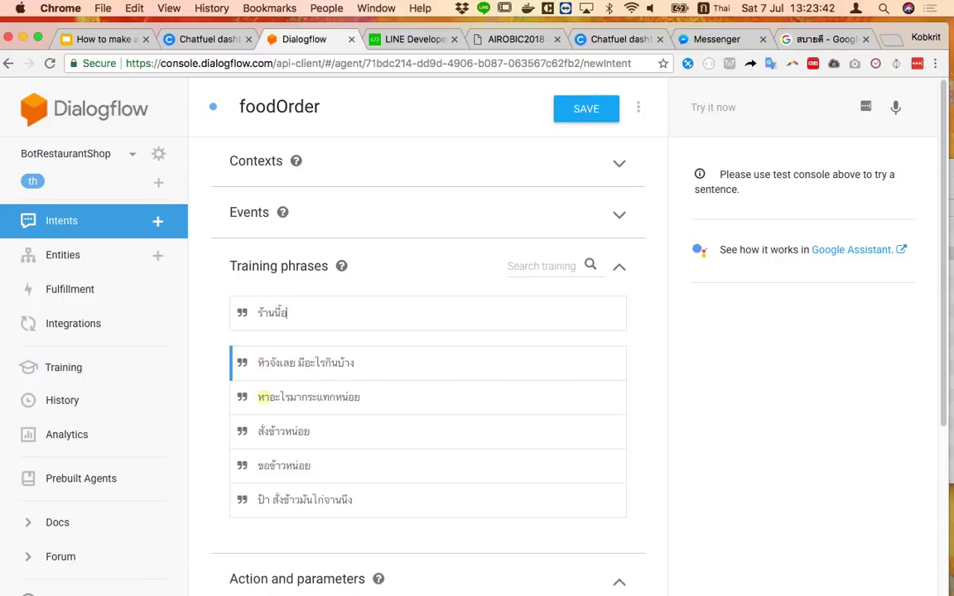
text(ไรอร่อย)
key(Return)
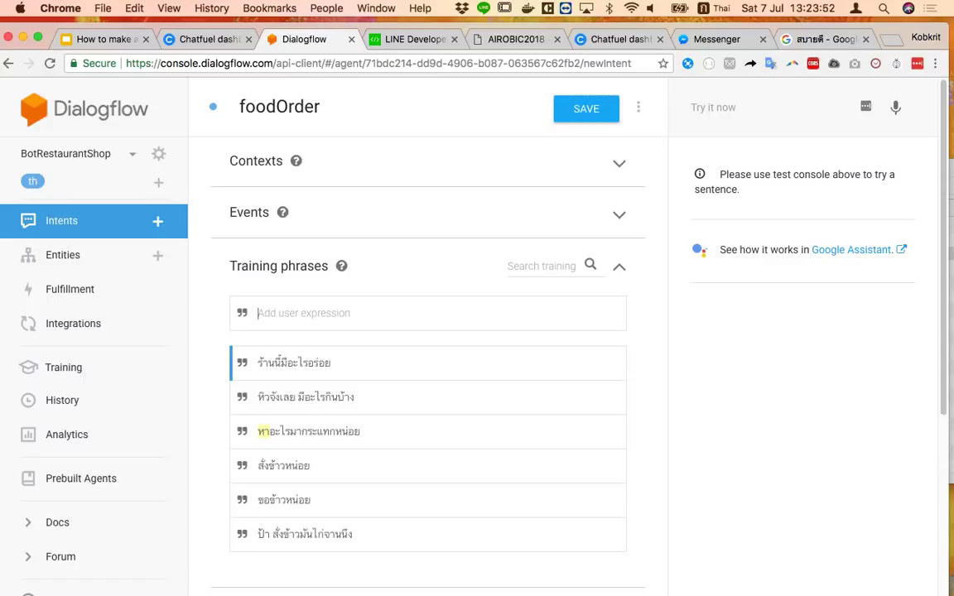
text(ขอข้าวหมูแดง)
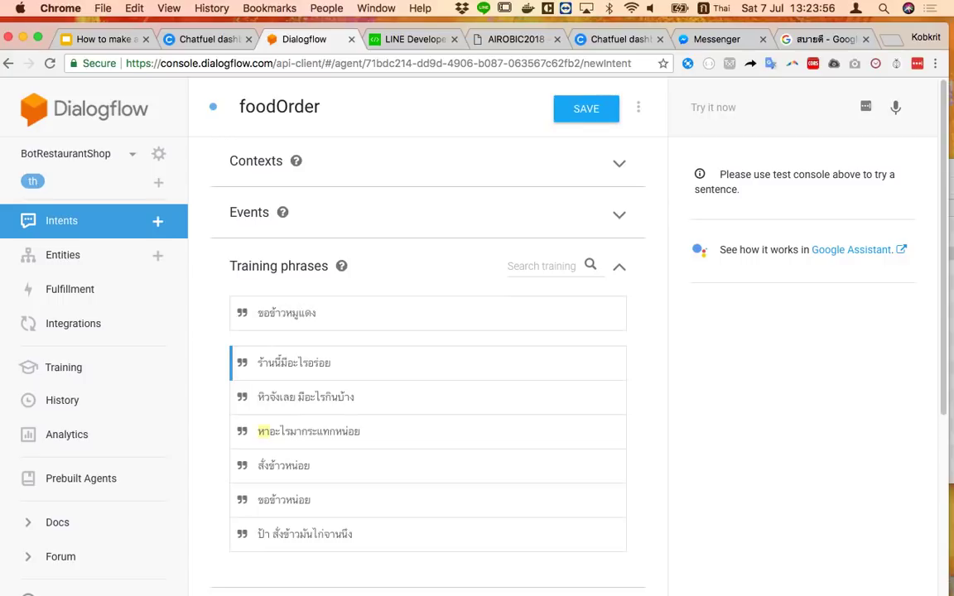
text(จานนี)
text(ง)
key(Return)
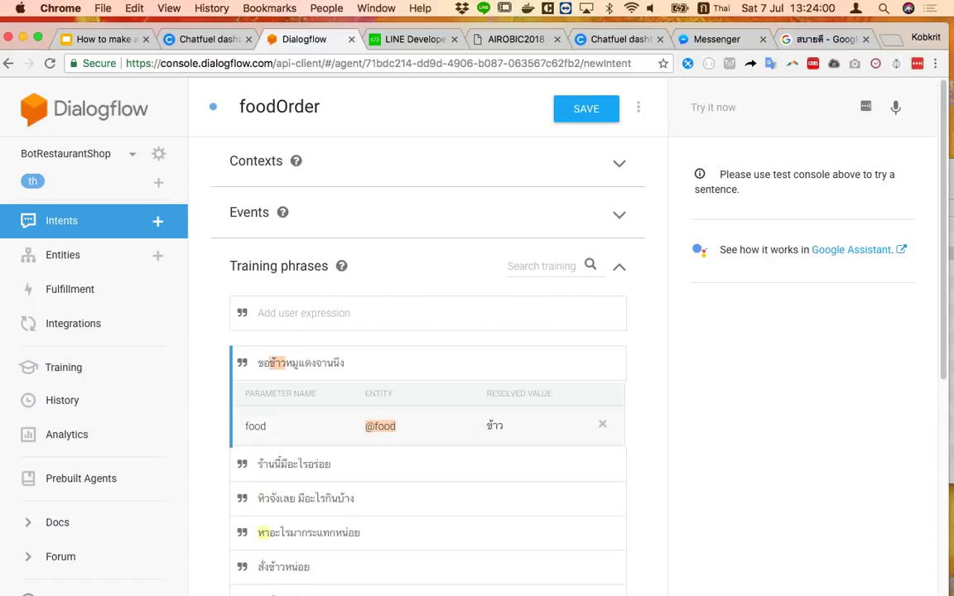
Remove the food annotation from the phrase ขอข้าวหมูแดงจานนึง
click(607, 426)
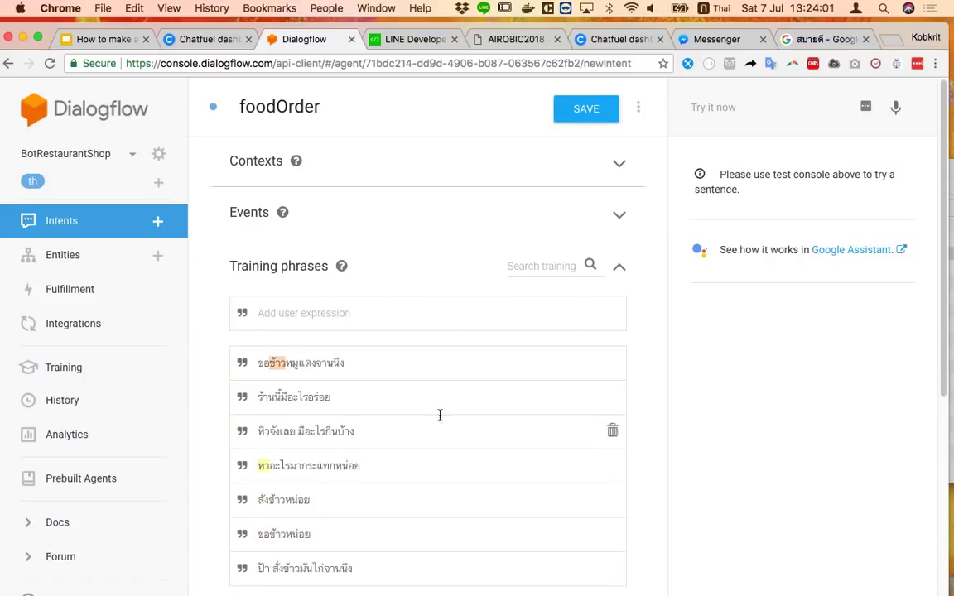
click(370, 363)
click(603, 426)
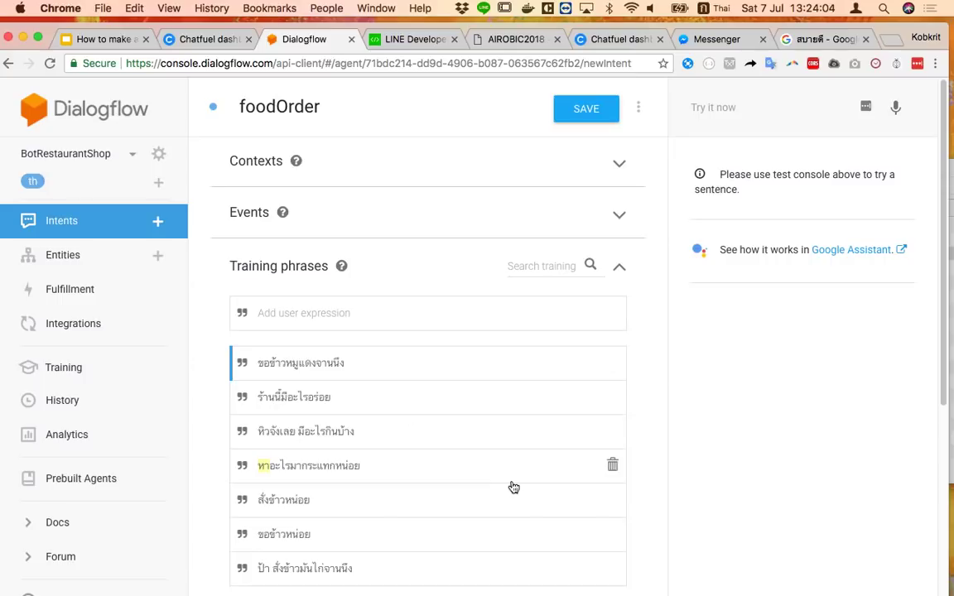
scroll(496, 462, down, 7)
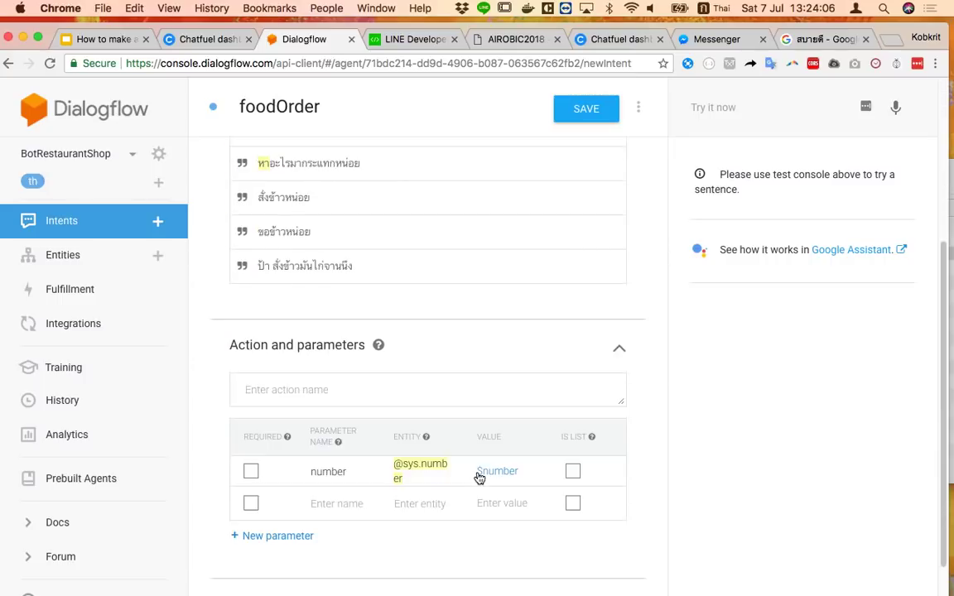
scroll(478, 473, up, 7)
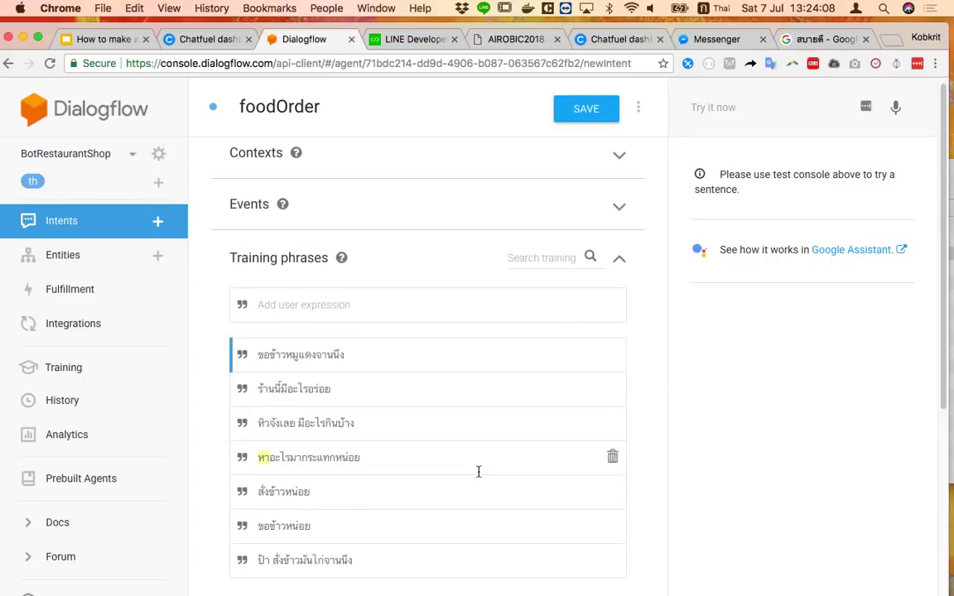
scroll(478, 472, down, 5)
scroll(478, 471, up, 4)
scroll(478, 471, down, 6)
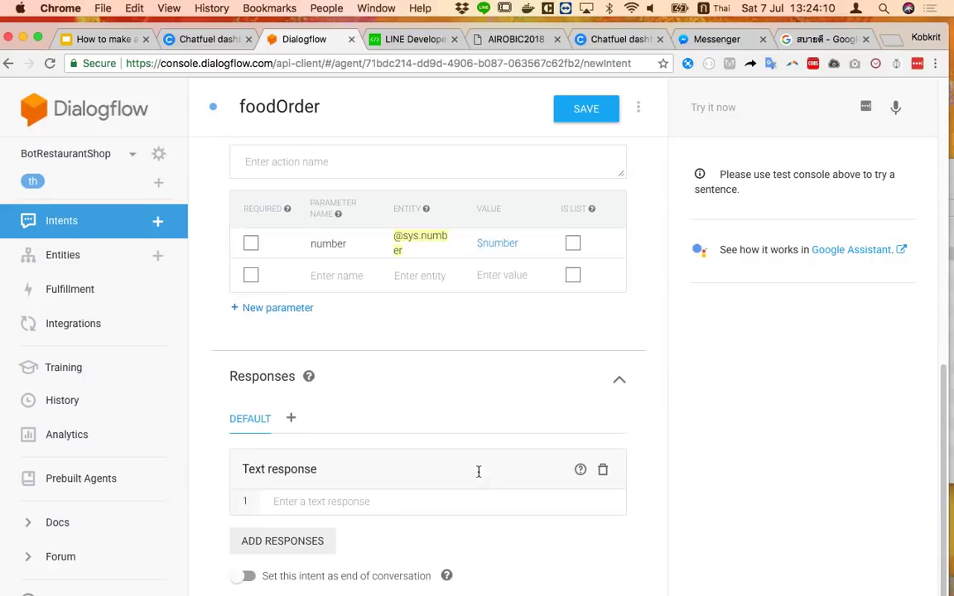
scroll(369, 503, up, 5)
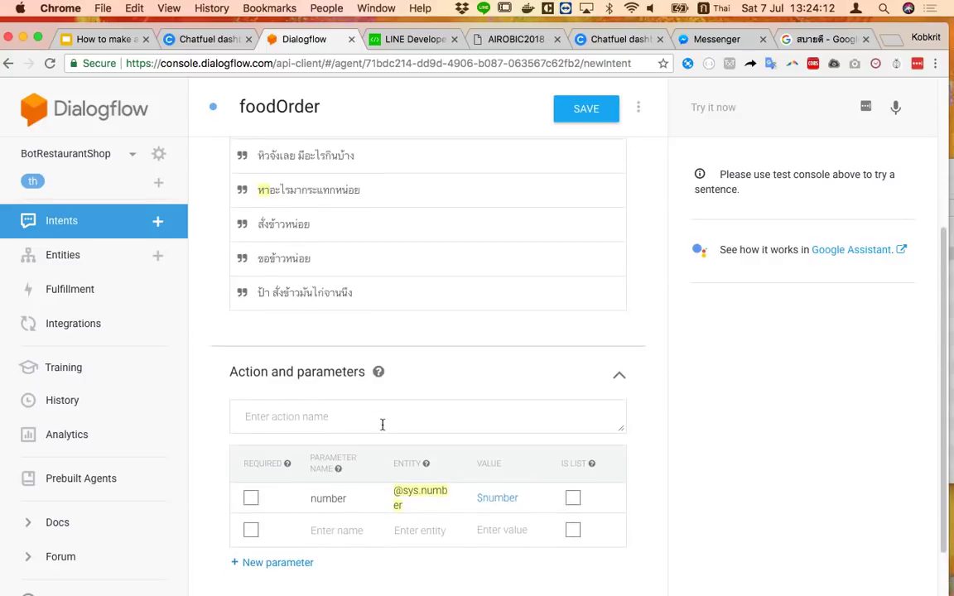
scroll(383, 425, up, 1)
scroll(391, 460, down, 4)
Add text responses อยากจะกินอะไรจ้ะ and สั่งได้เลย, then save foodOrder
click(347, 504)
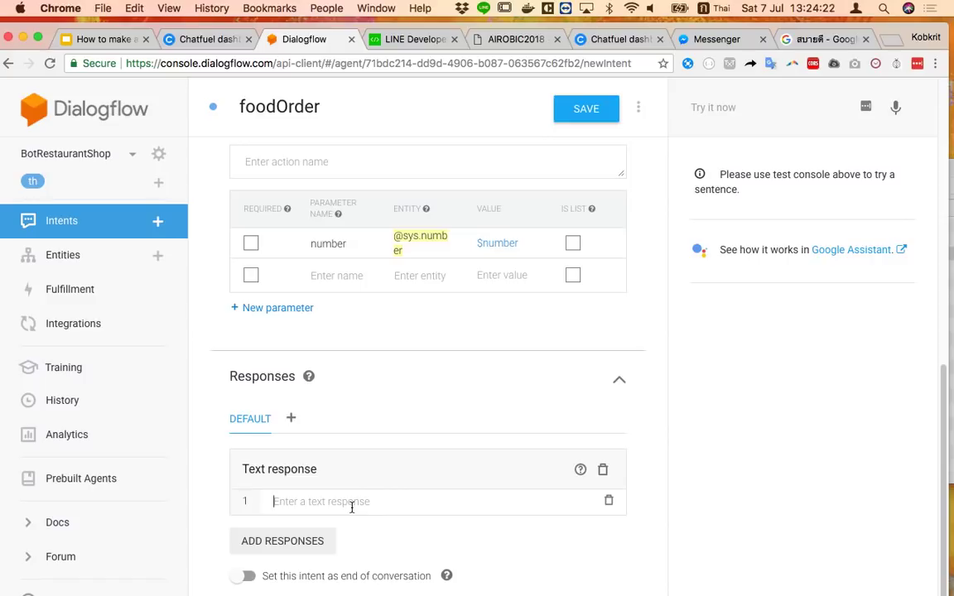
text(อยาก)
key(BackSpace)
key(BackSpace)
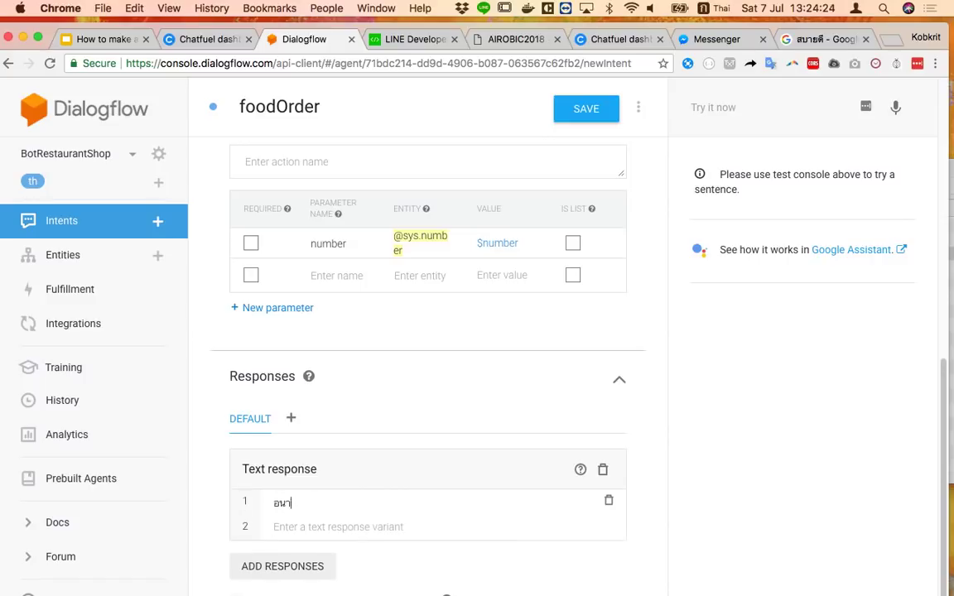
text(ากจะกินอะไรจ้ะ)
key(Return)
text(สั่งได้เลย)
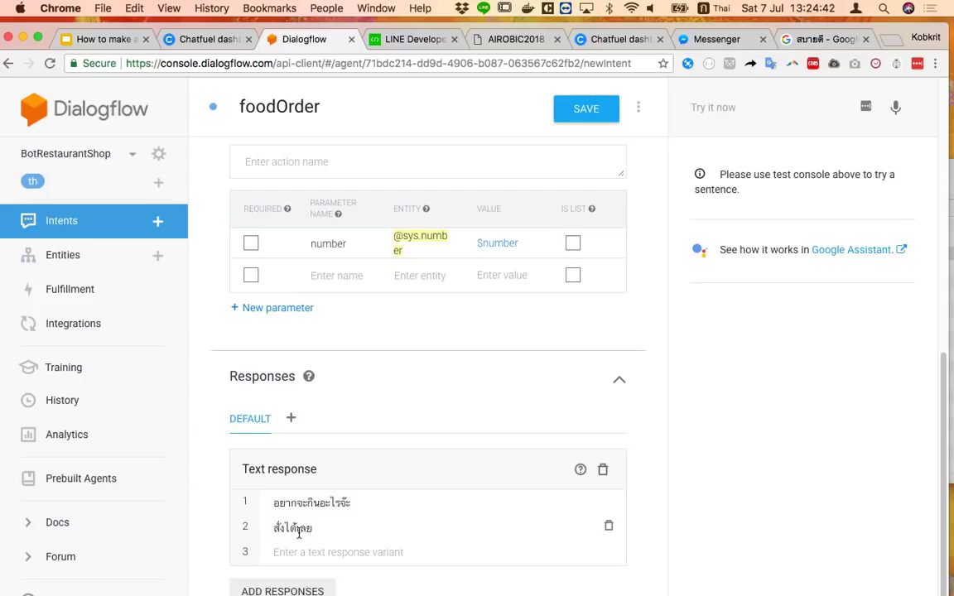
scroll(300, 532, down, 2)
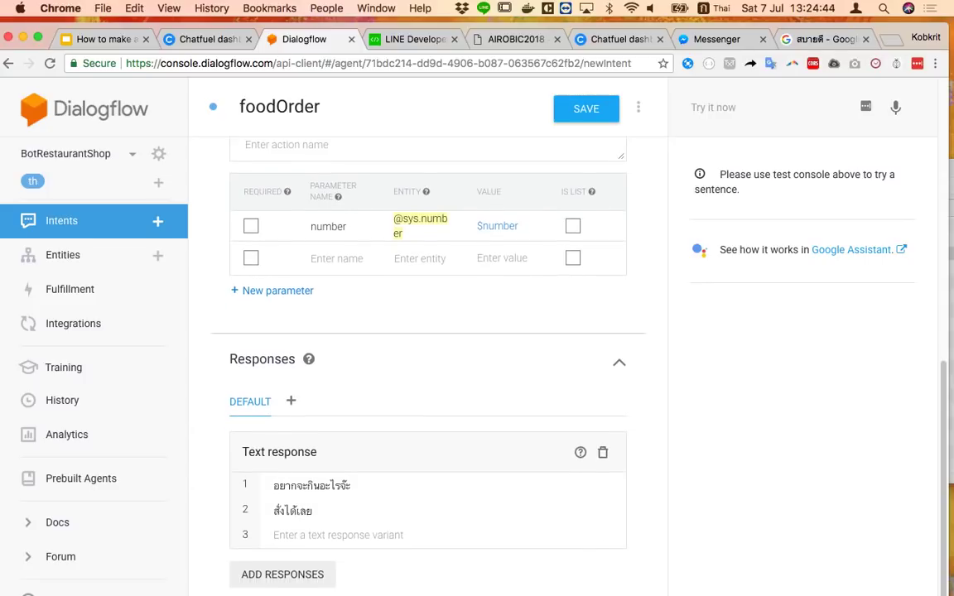
scroll(347, 331, up, 3)
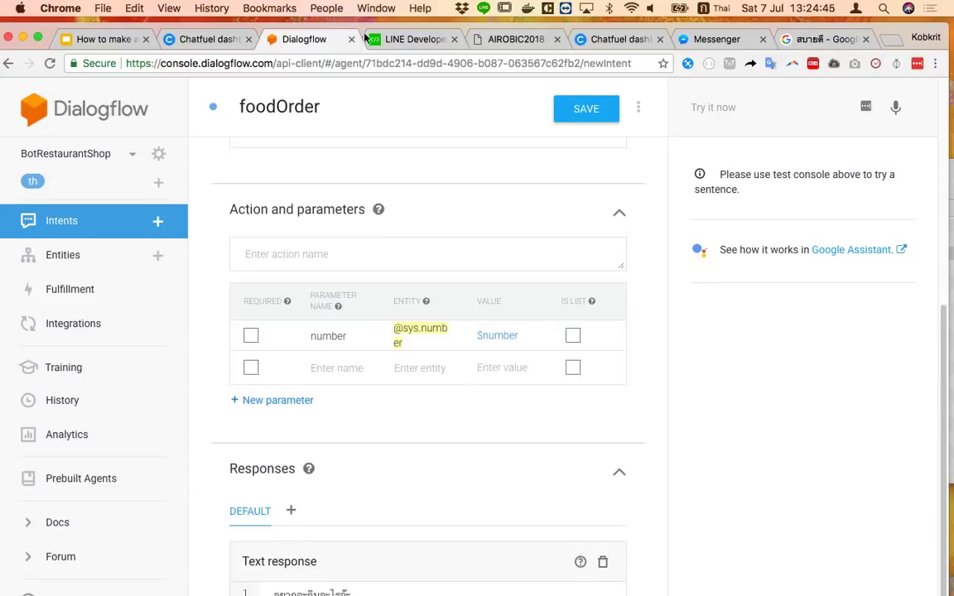
click(608, 108)
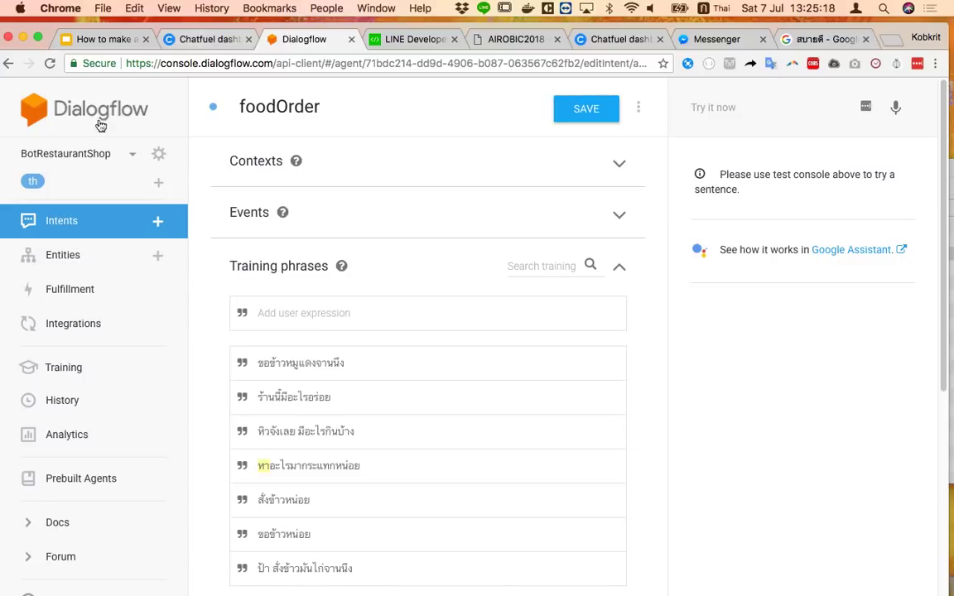
Open BotRestaurantShop's agent settings from the gear beside its name
click(160, 156)
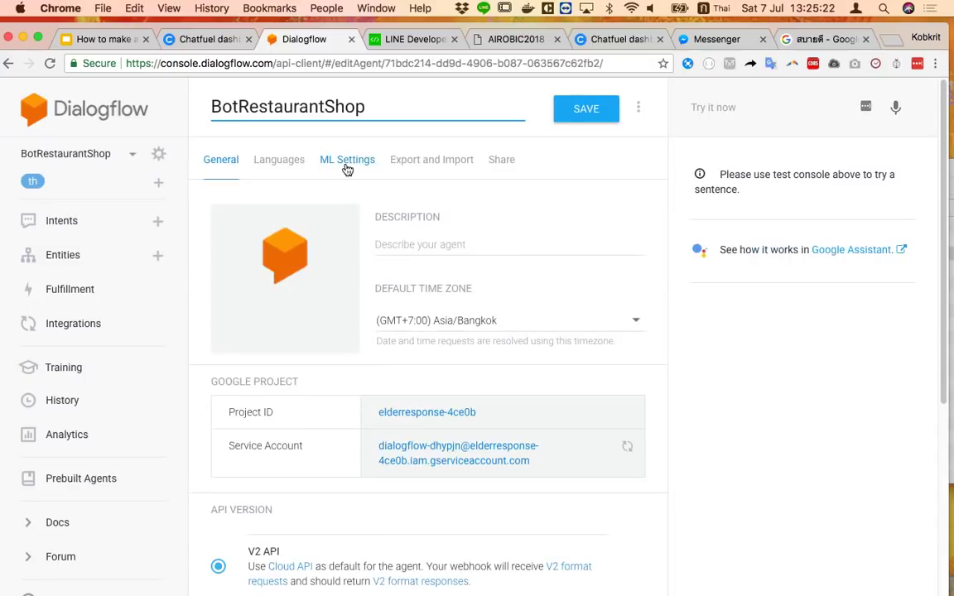
Train BotRestaurantShop from ML Settings (Hybrid match mode, 0.3 threshold) and focus the test box
click(347, 163)
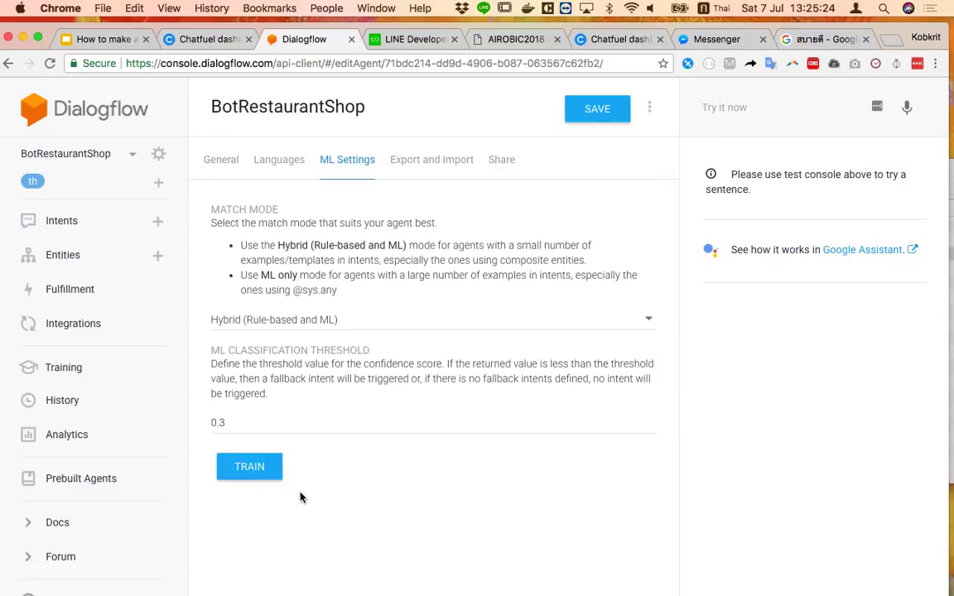
click(265, 470)
click(732, 114)
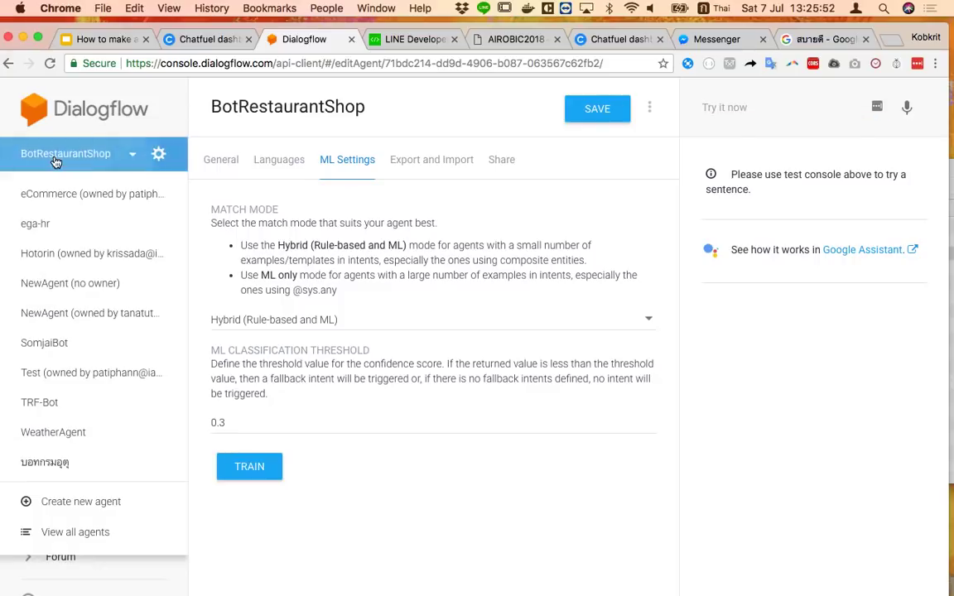
From the intents list, test the phrase ร้านนี่อะไรอร่อย on the agent
click(81, 219)
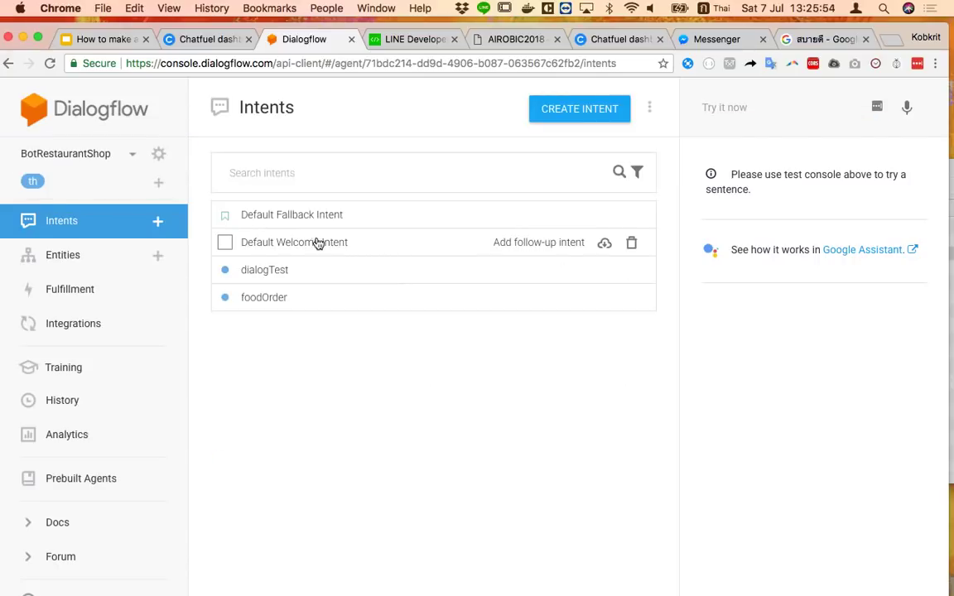
click(766, 106)
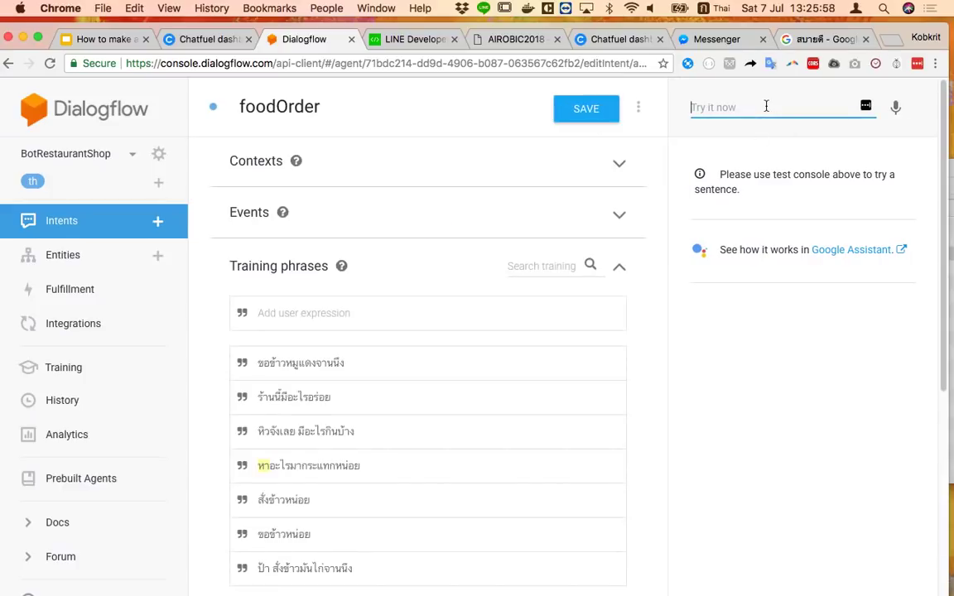
text(ร้านนี่อะไรอน)
key(BackSpace)
text(ร่อย)
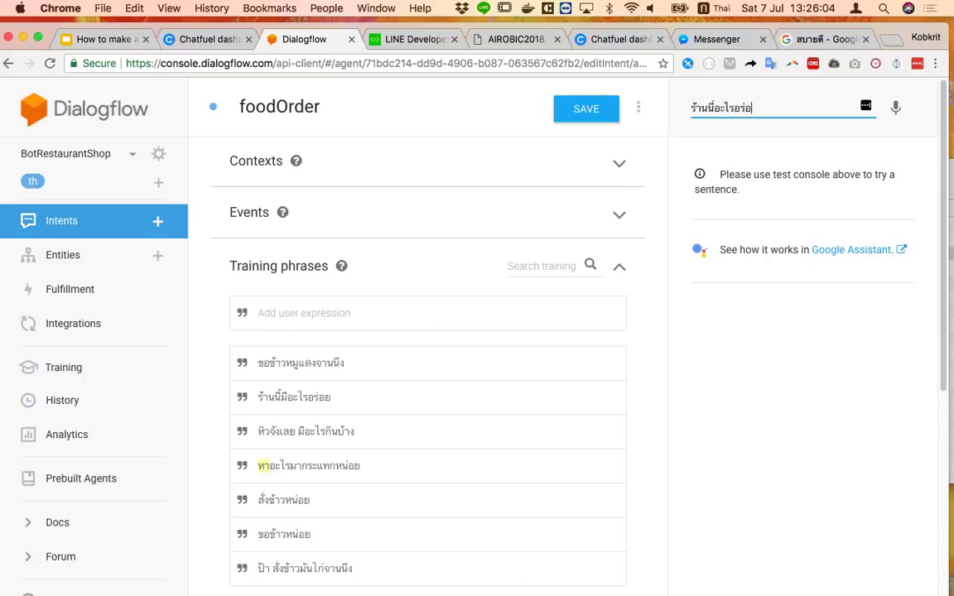
key(Return)
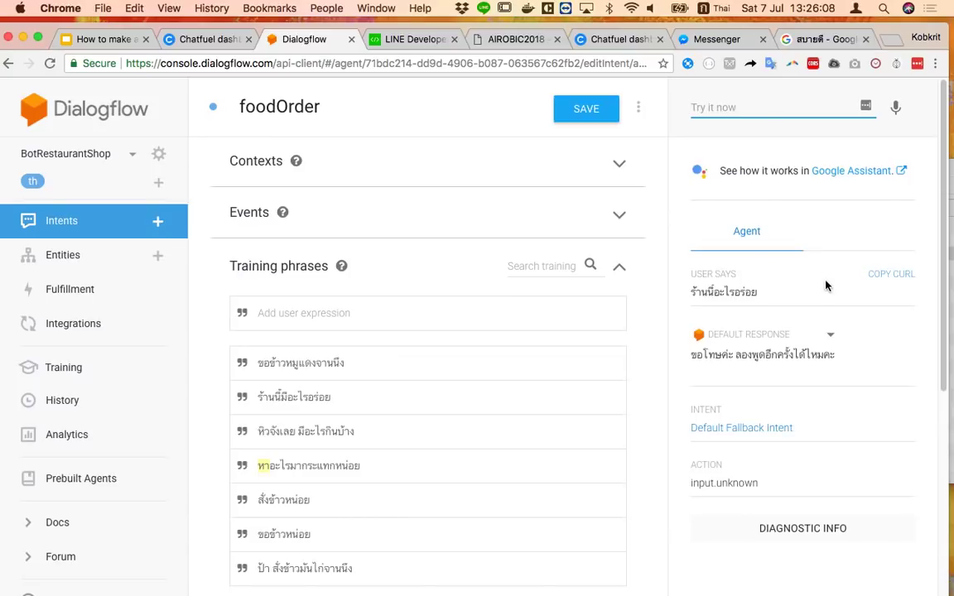
Test ขอข้าวหน่อย, which matches Default Fallback Intent (input.unknown)
click(754, 113)
text(ขอข้าวหน่อย)
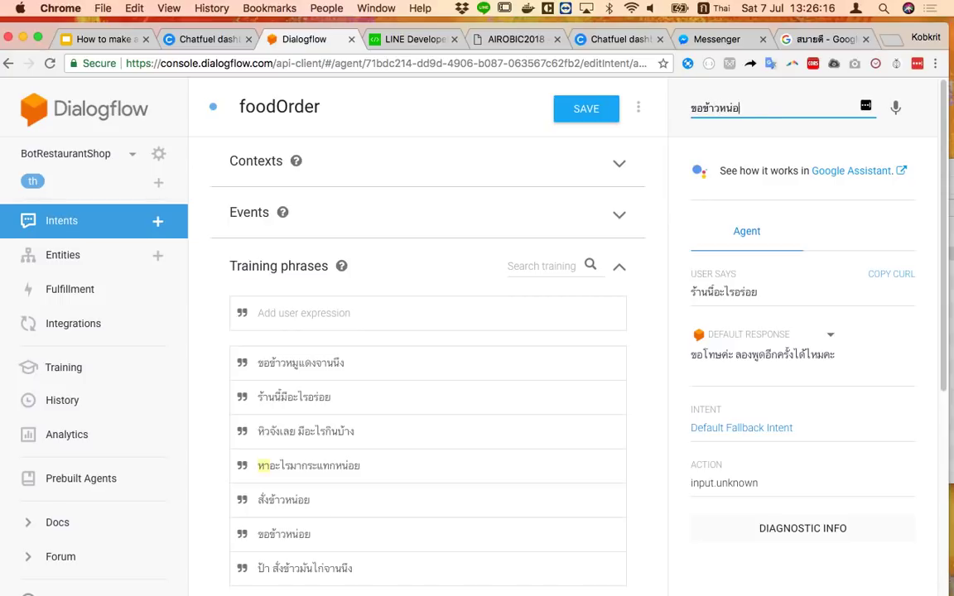
key(Return)
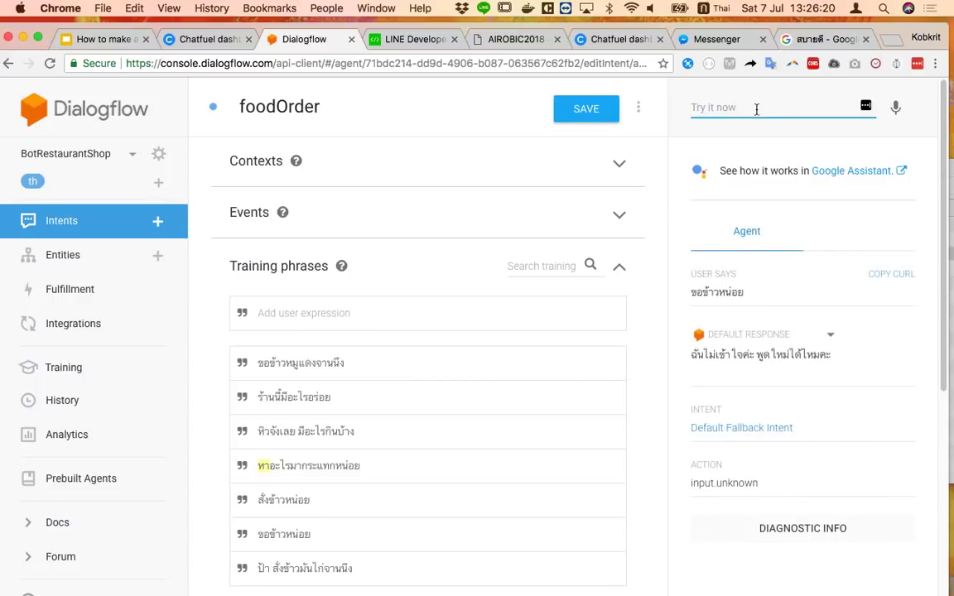
Expand foodOrder's Contexts and Events sections and toggle the agents list open and closed
click(376, 166)
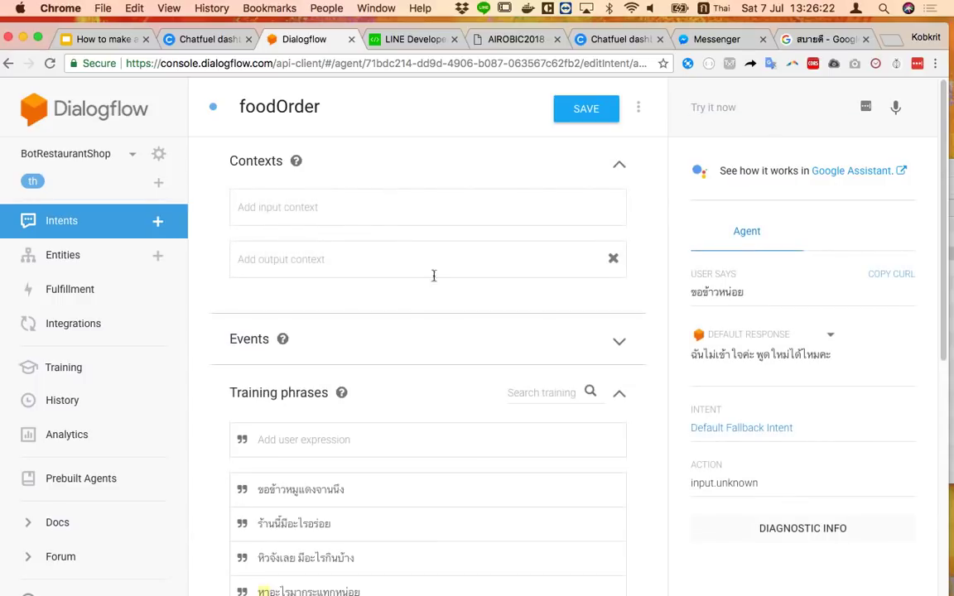
click(620, 342)
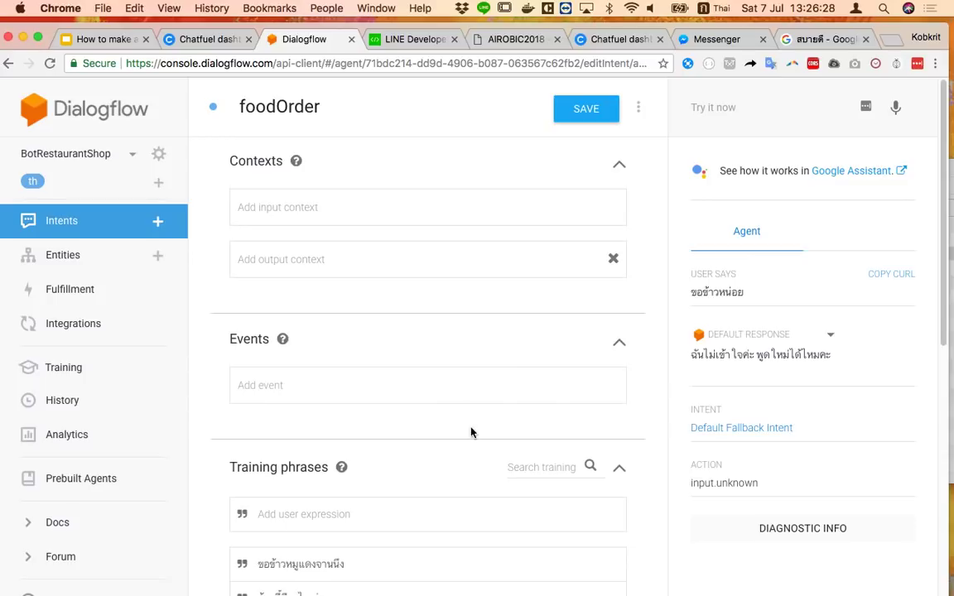
scroll(463, 410, down, 2)
scroll(460, 402, up, 2)
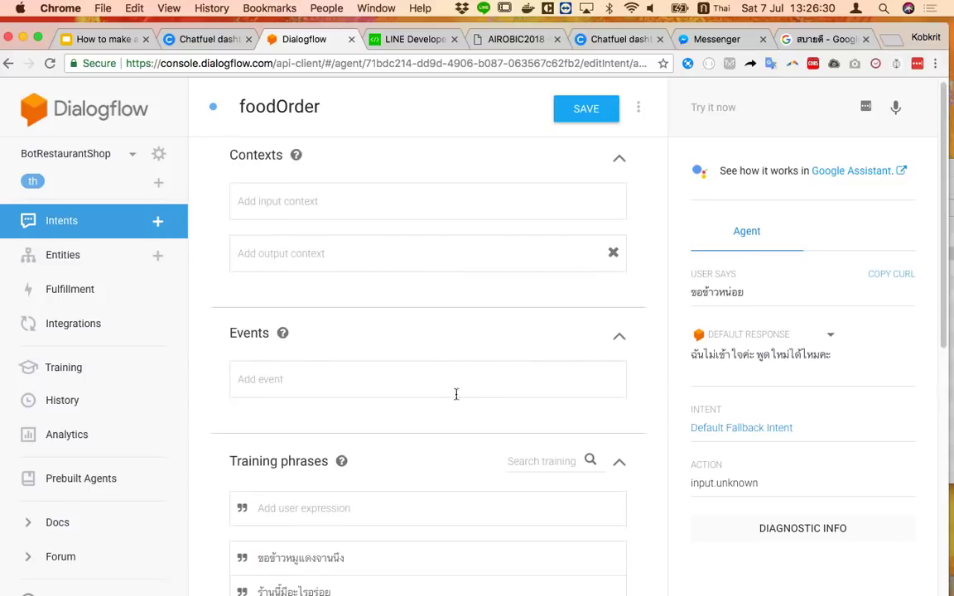
click(131, 155)
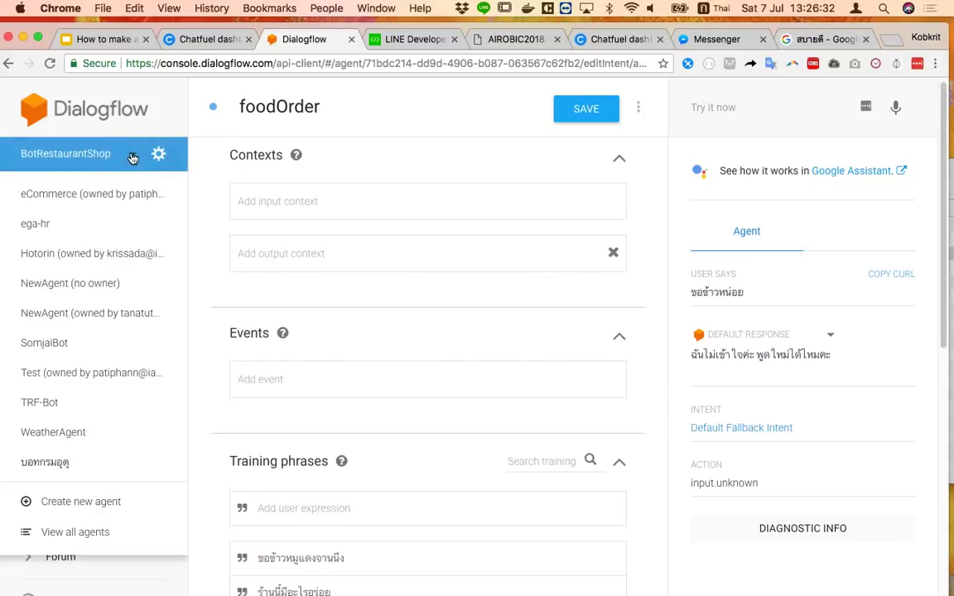
click(132, 156)
click(132, 156)
click(132, 155)
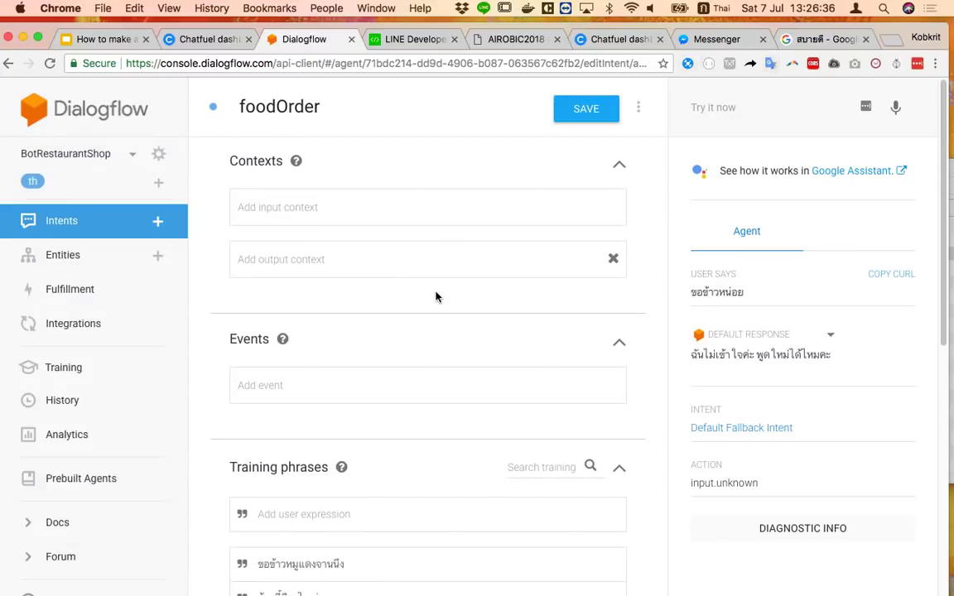
In a private window, go to dialogflow.com's console and choose Sign in with Google
key(super+shift+n)
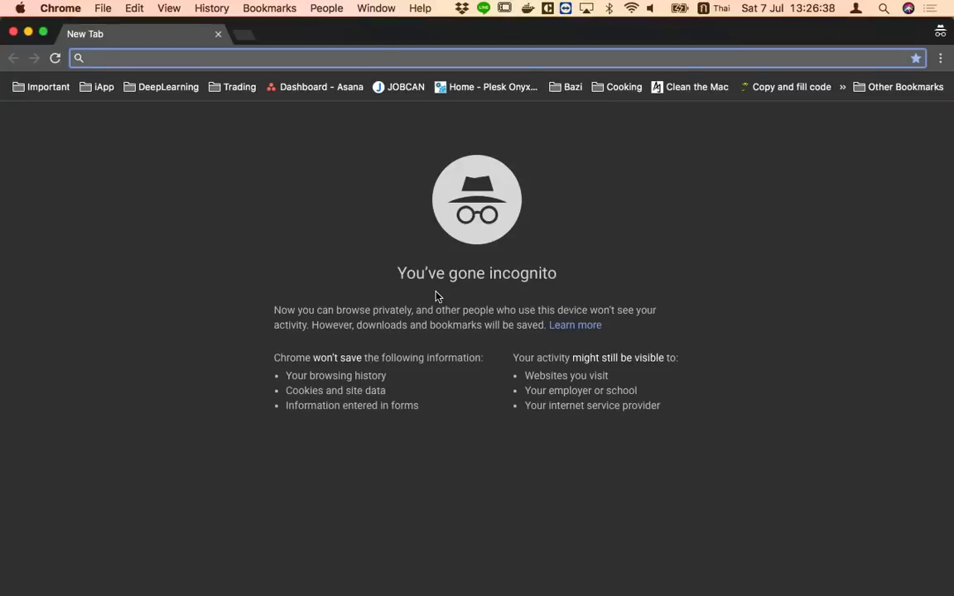
text(กร)
key(BackSpace)
key(BackSpace)
key(ctrl+space)
text(di)
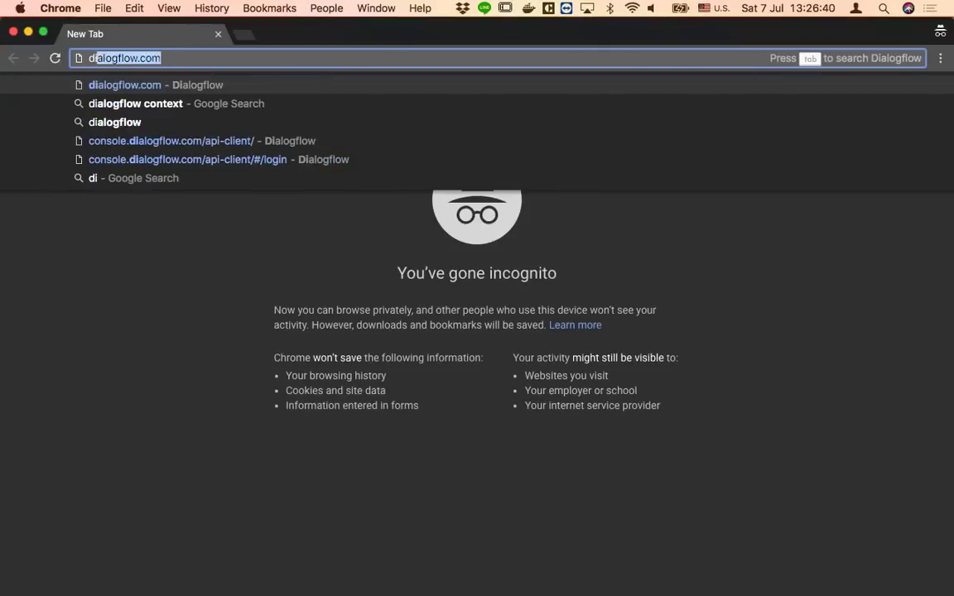
key(Return)
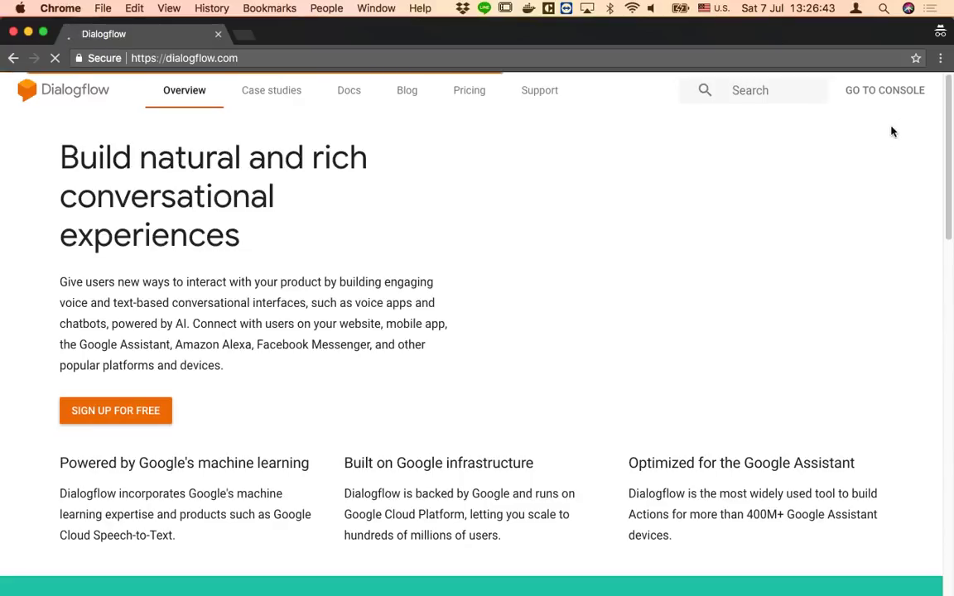
click(893, 92)
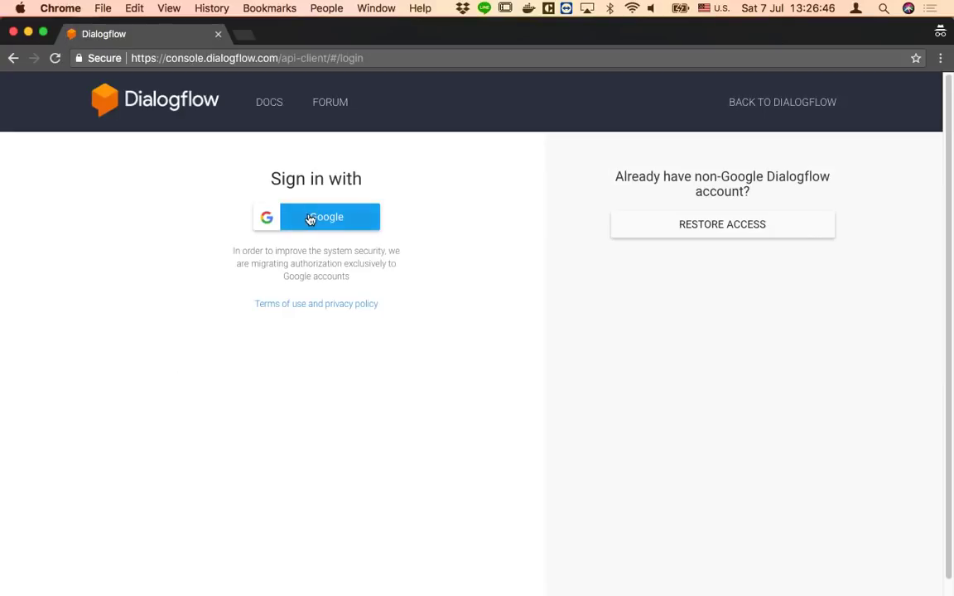
click(311, 217)
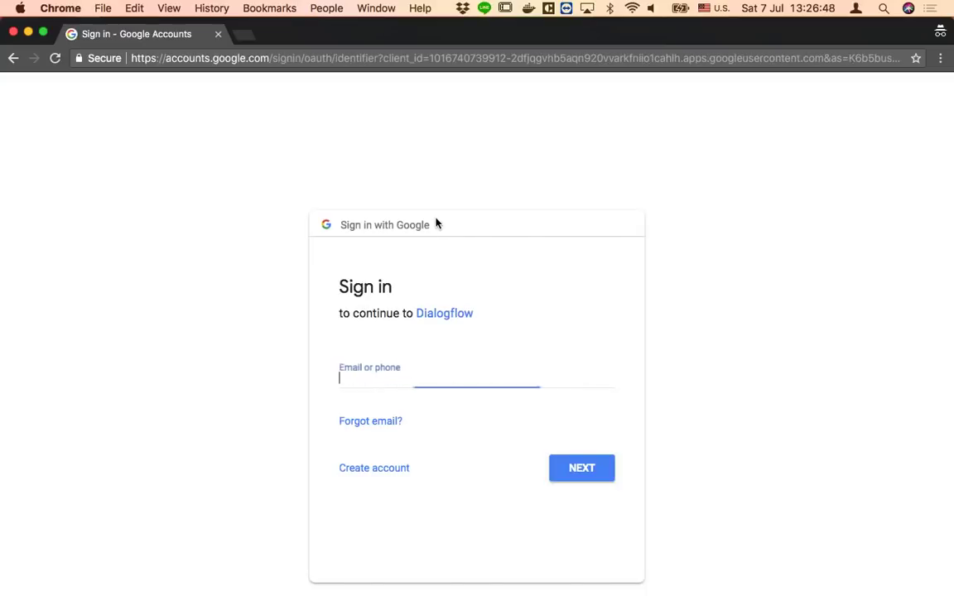
Sign in with the Google account's e-mail and password and allow Dialogflow access
click(447, 368)
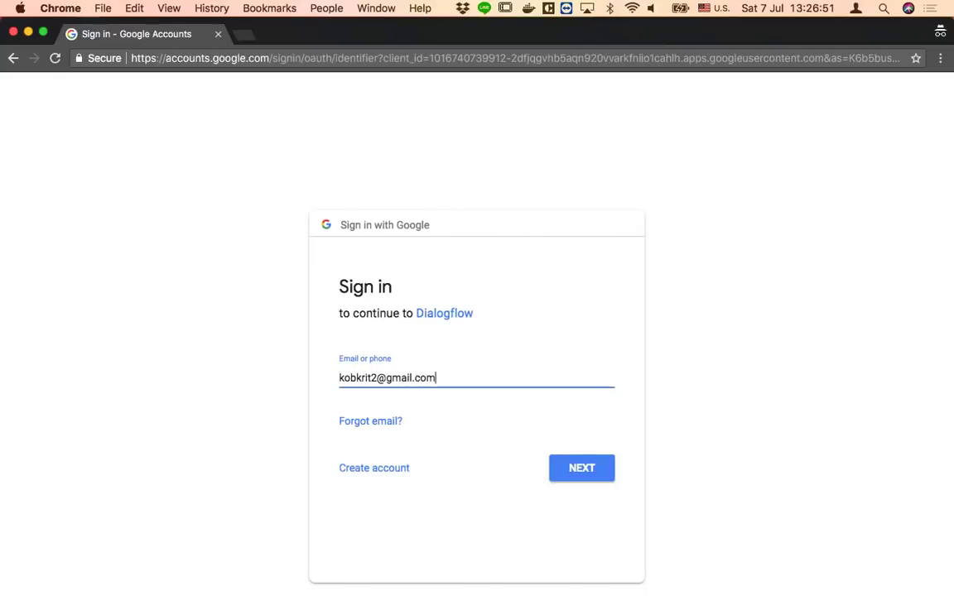
key(Return)
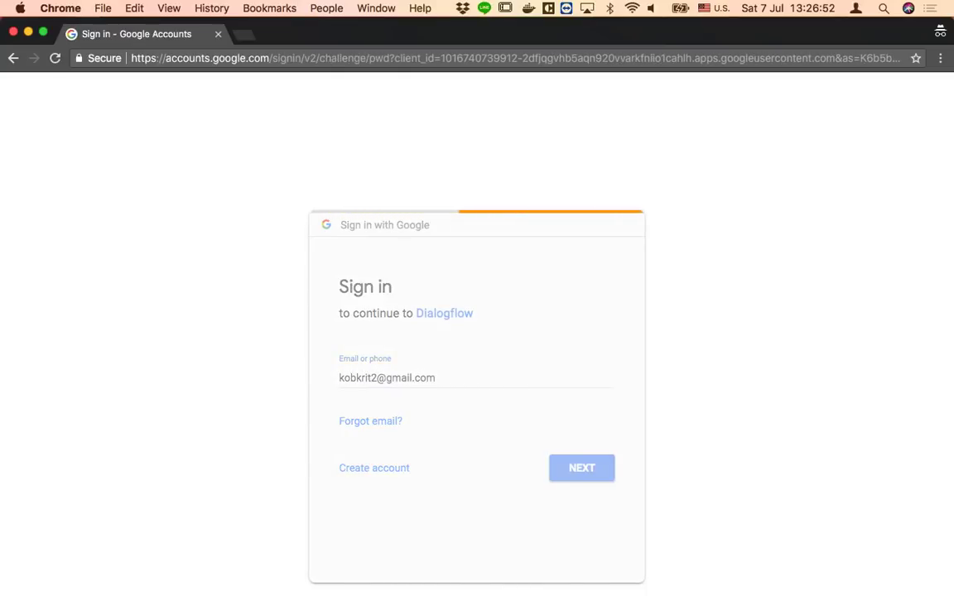
text(•••••••)
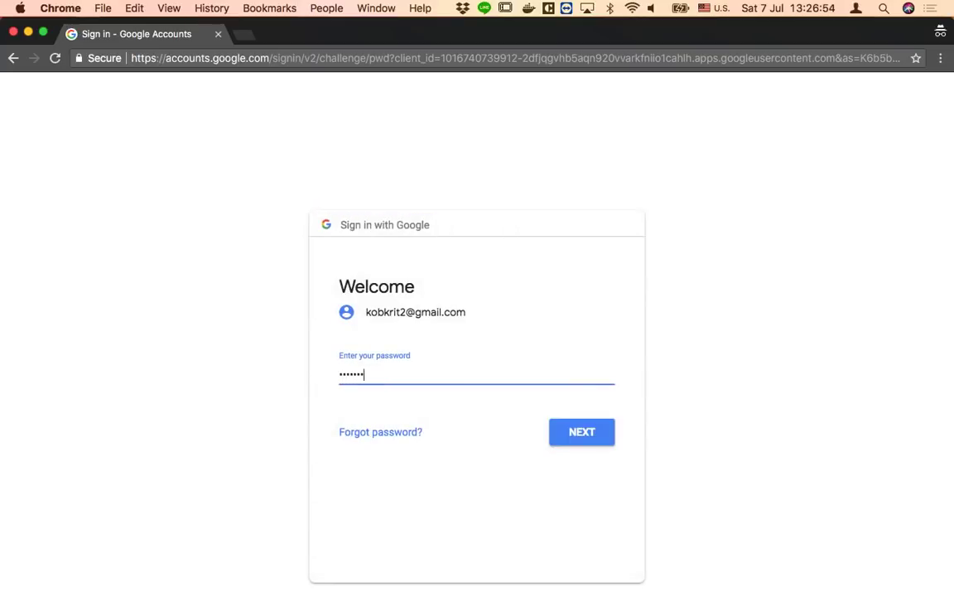
text(•••)
key(Return)
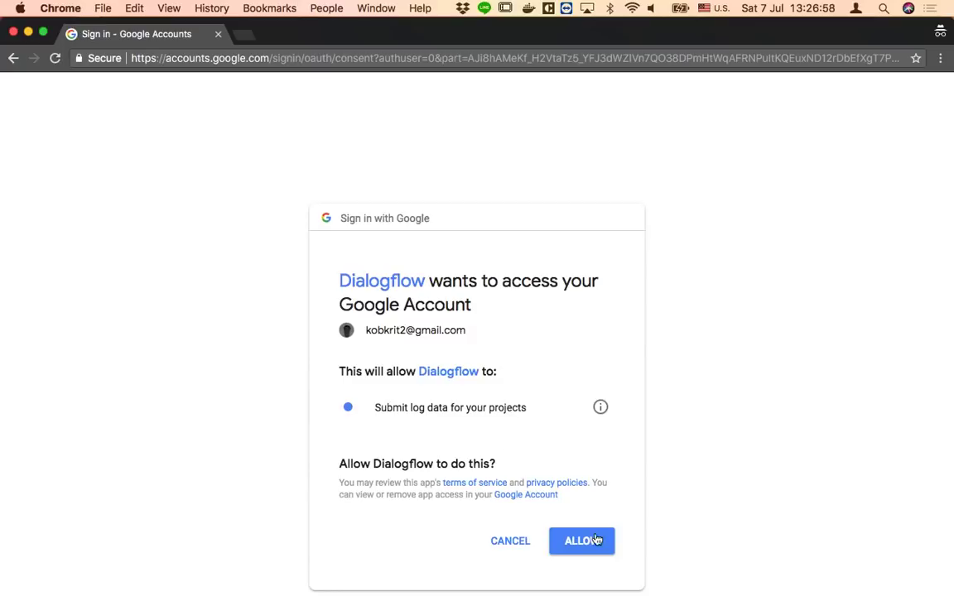
click(601, 541)
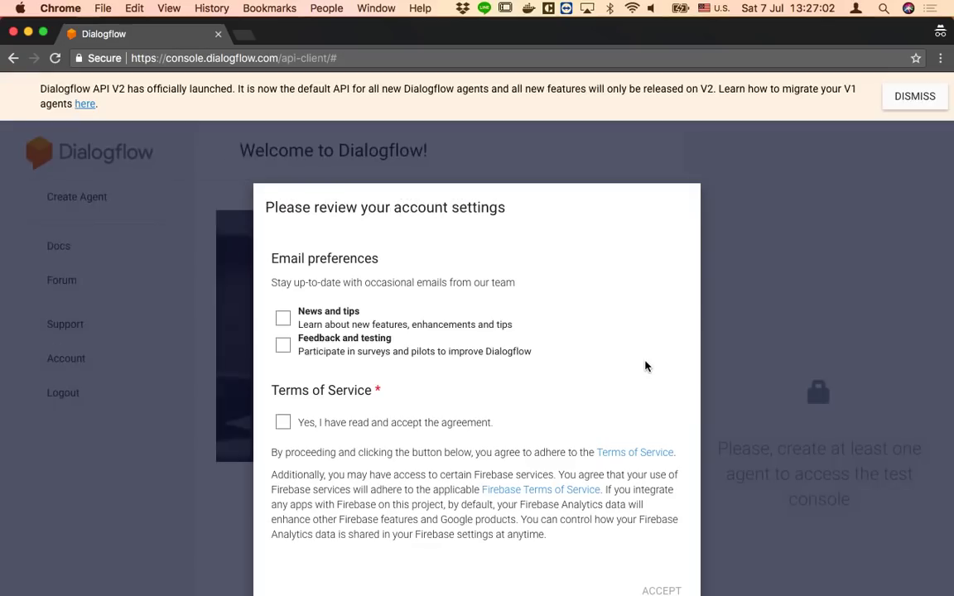
Accept the Terms of Service, opt in to news e-mails, and dismiss the API V2 notice
click(333, 424)
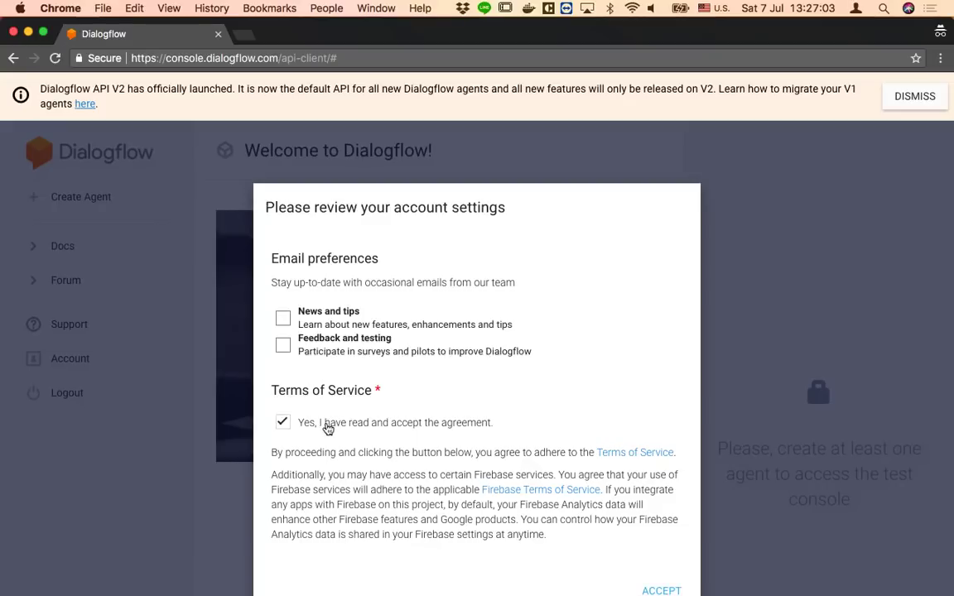
click(323, 323)
click(659, 590)
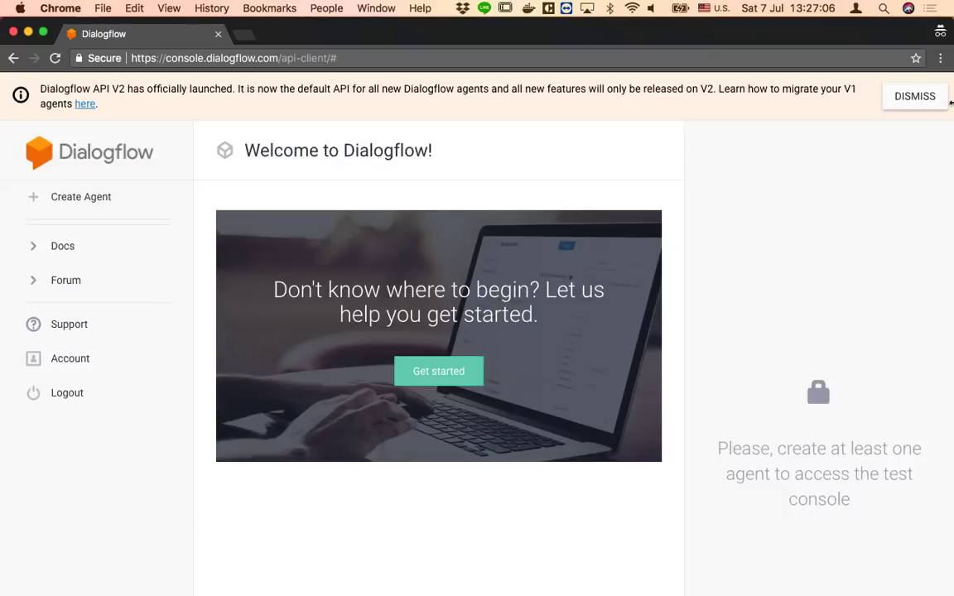
click(935, 102)
Start a new agent named บอทร้านขายข้าวแกง
click(65, 150)
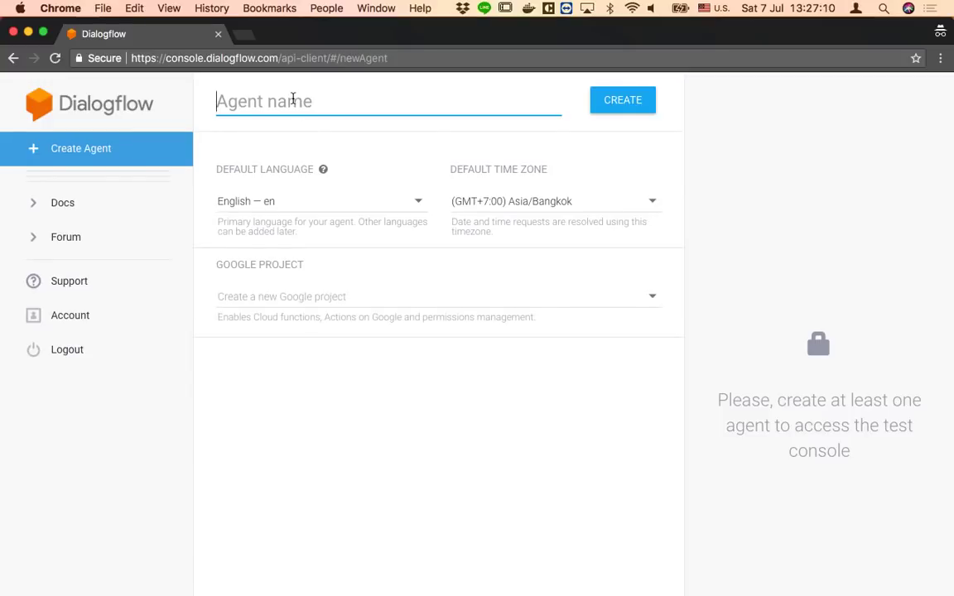
key(ctrl+space)
text(ร)
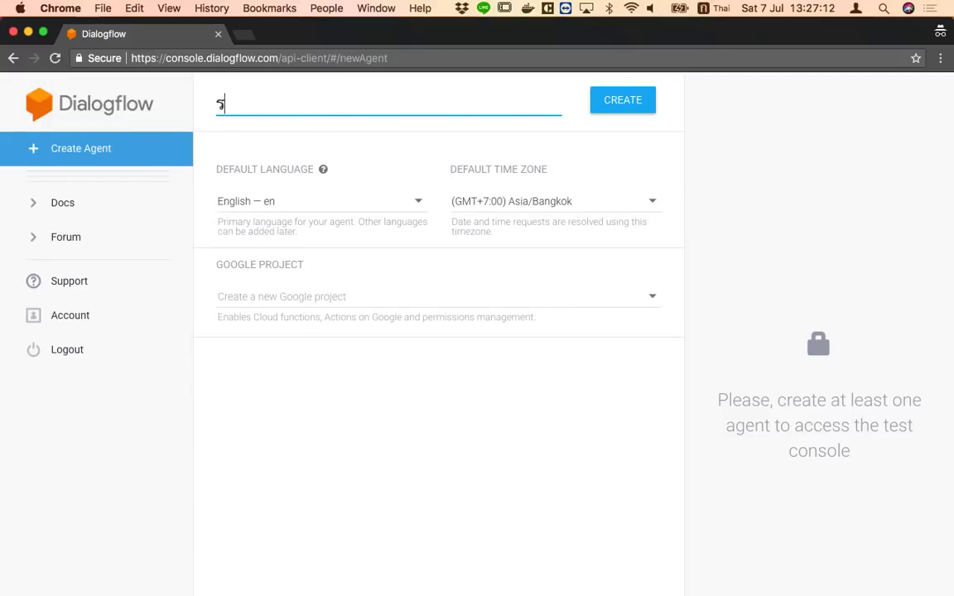
key(BackSpace)
text(บอทร้าน)
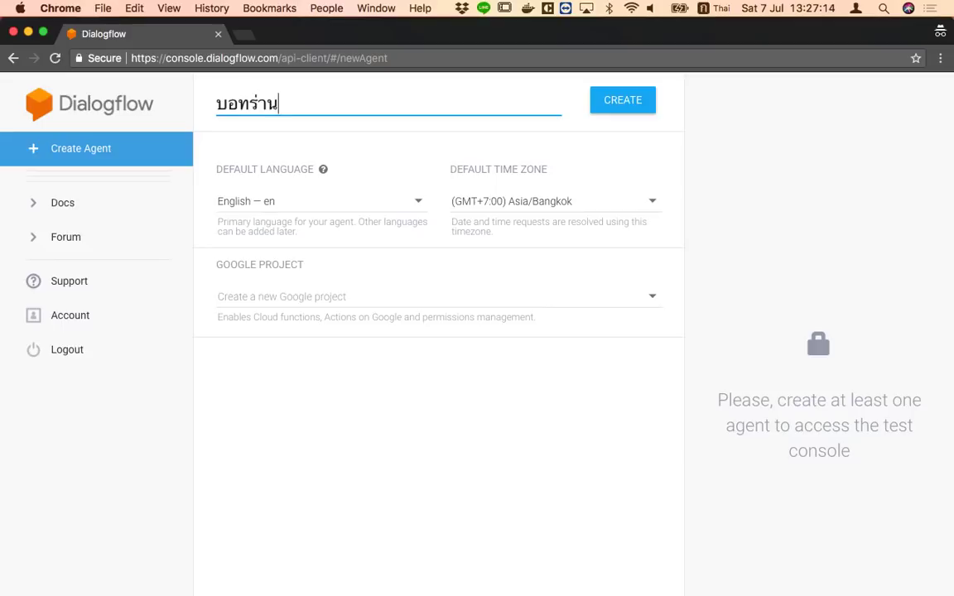
key(BackSpace)
key(BackSpace)
key(BackSpace)
text(้านขายข้างแดง)
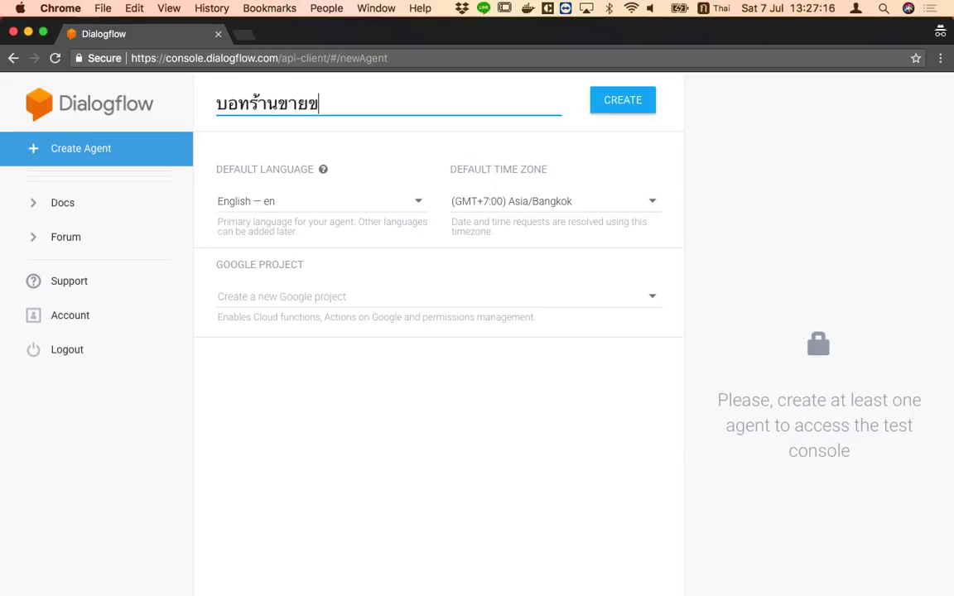
key(BackSpace)
key(BackSpace)
key(BackSpace)
key(BackSpace)
text(วแดง)
key(BackSpace)
key(BackSpace)
text(กง)
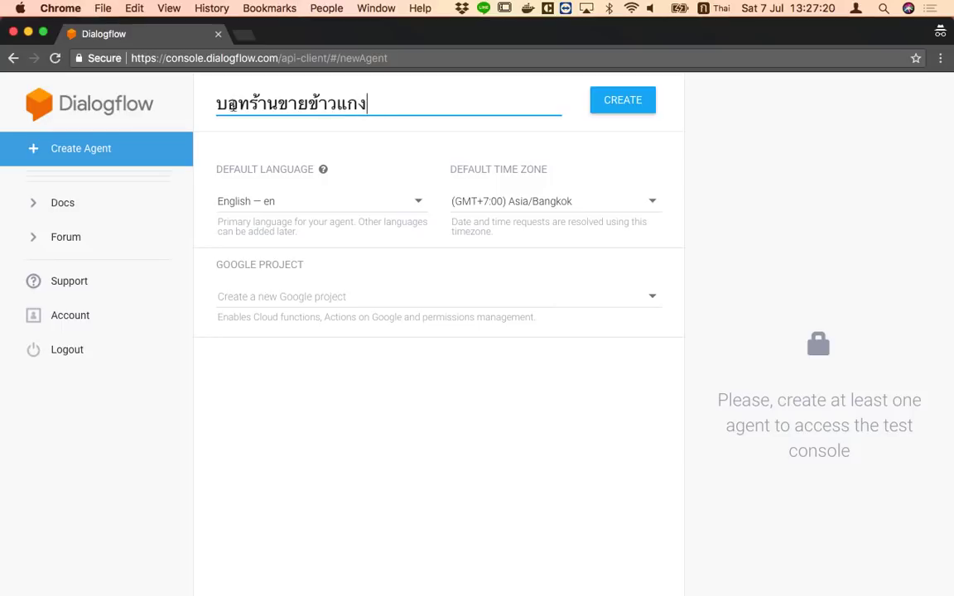
Set the agent's language to Thai, link existing project zogzag77-c833e, and create it
click(279, 201)
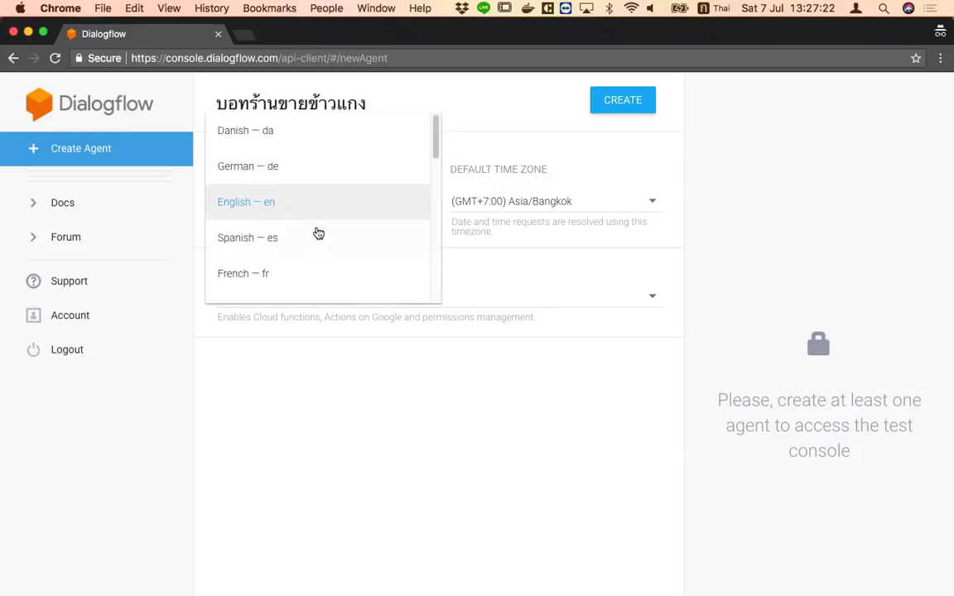
scroll(310, 236, down, 10)
click(268, 157)
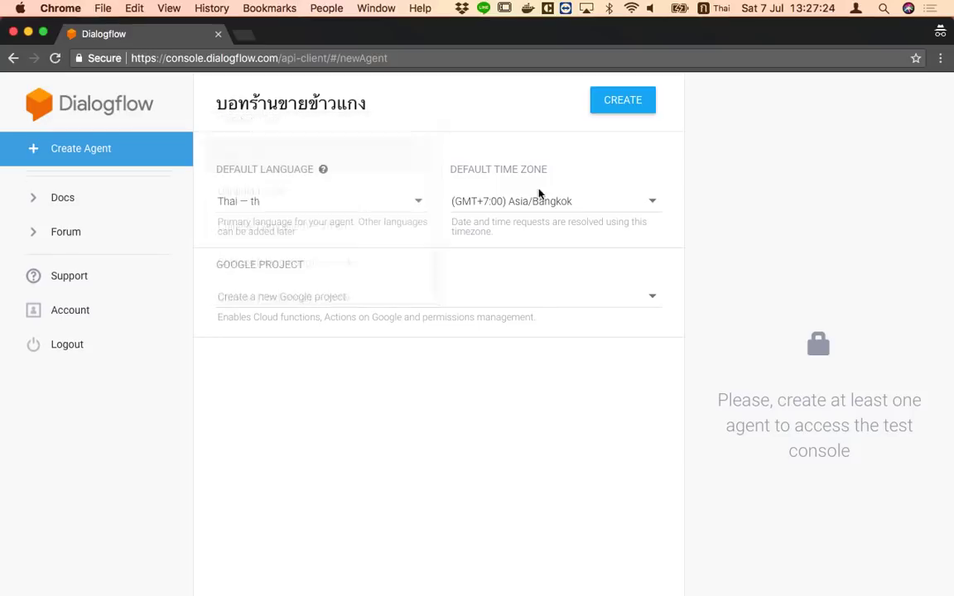
click(469, 308)
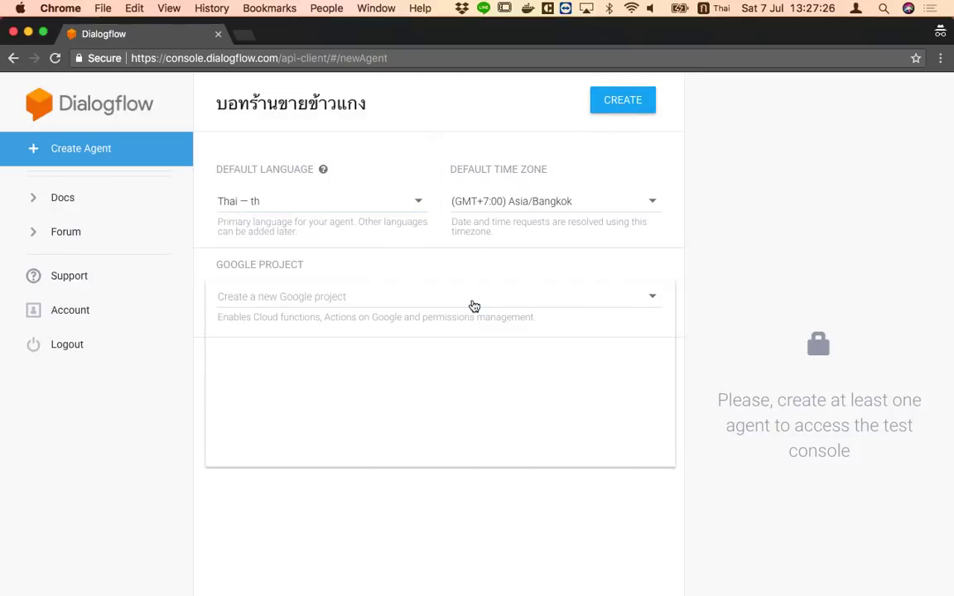
click(378, 308)
click(609, 107)
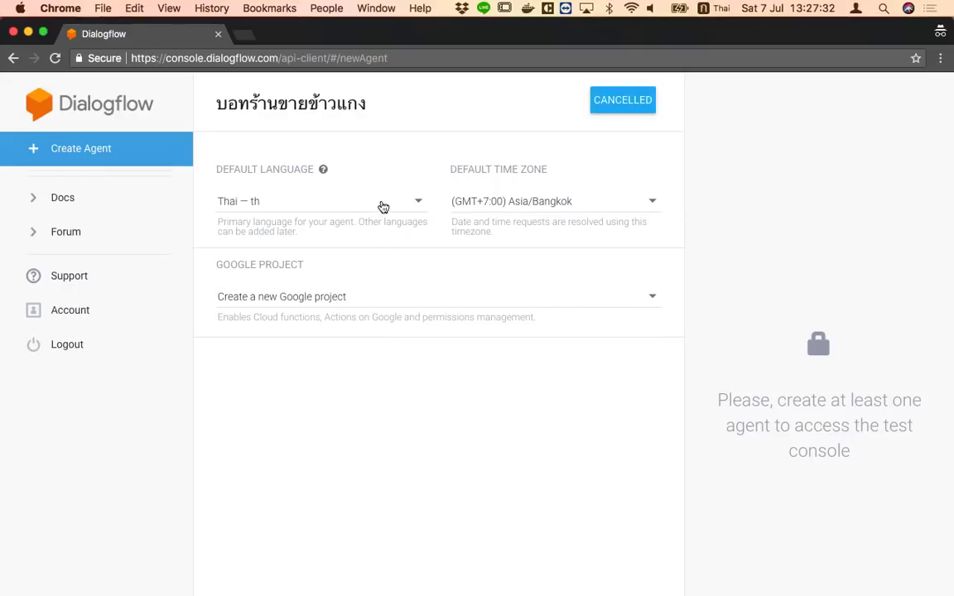
click(366, 298)
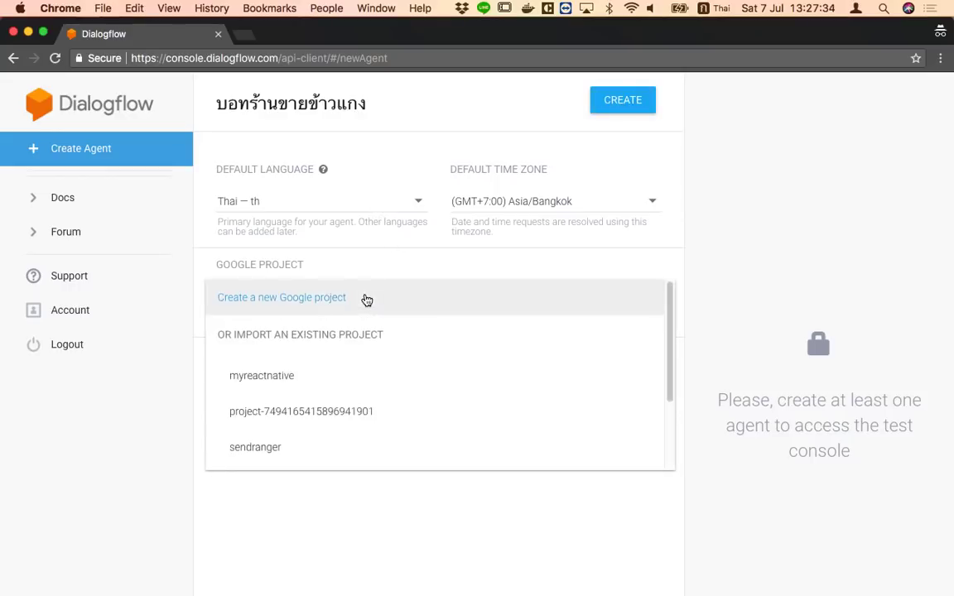
scroll(361, 393, down, 3)
scroll(359, 389, up, 1)
scroll(358, 385, down, 1)
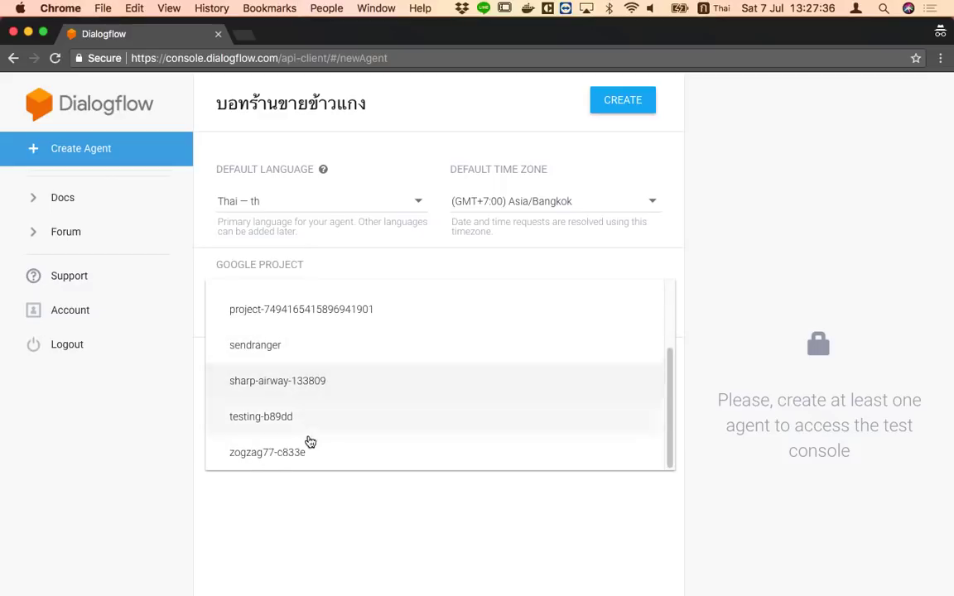
click(311, 452)
click(608, 100)
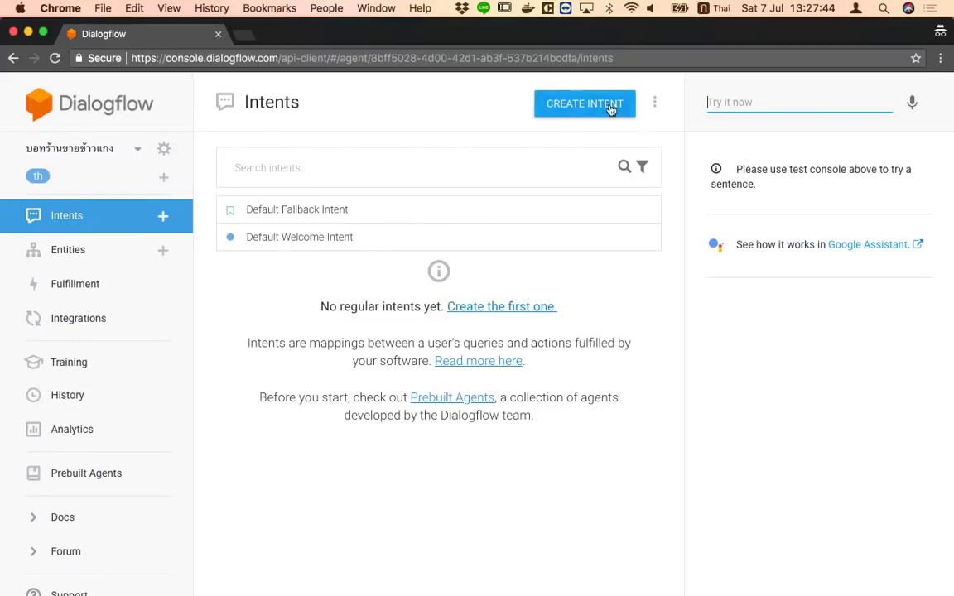
Create a new intent and add the training phrase ซื้อข้าวมันไก่
click(168, 217)
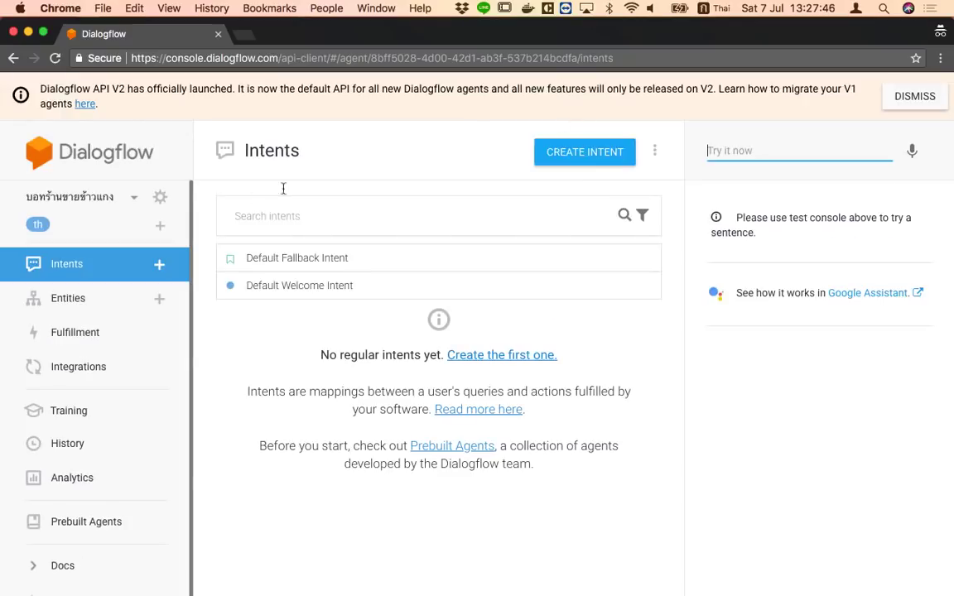
click(581, 151)
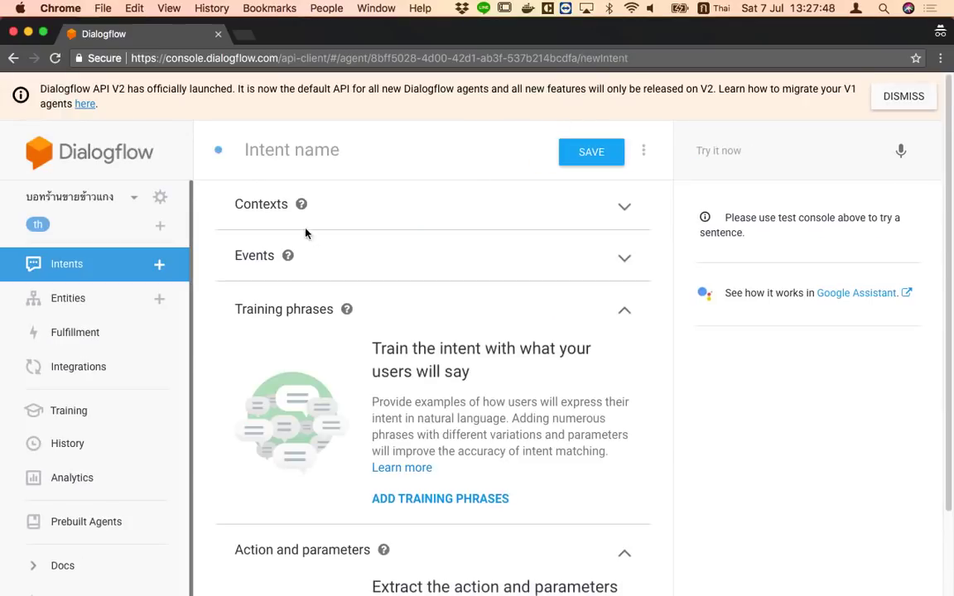
click(458, 499)
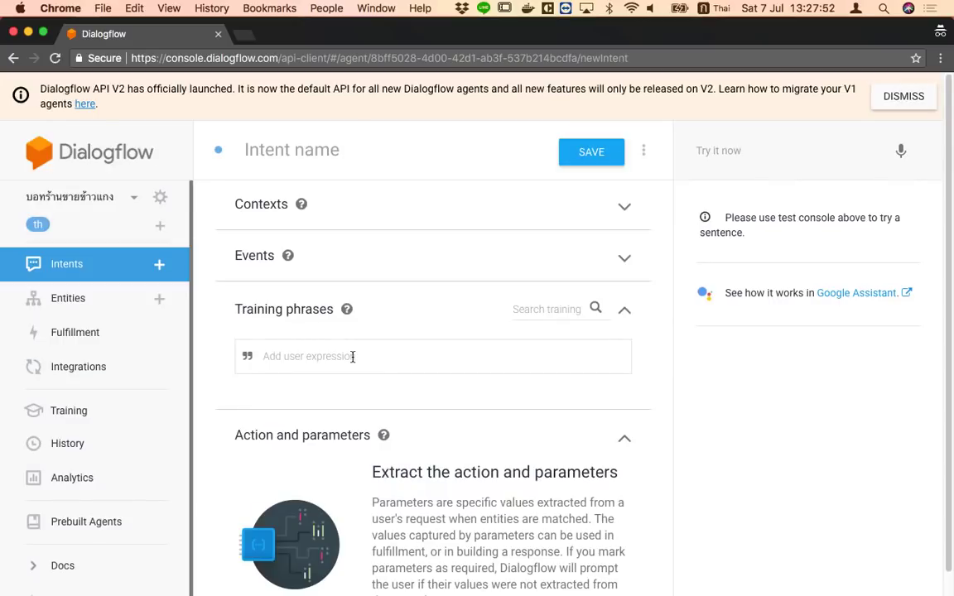
text(ขอ)
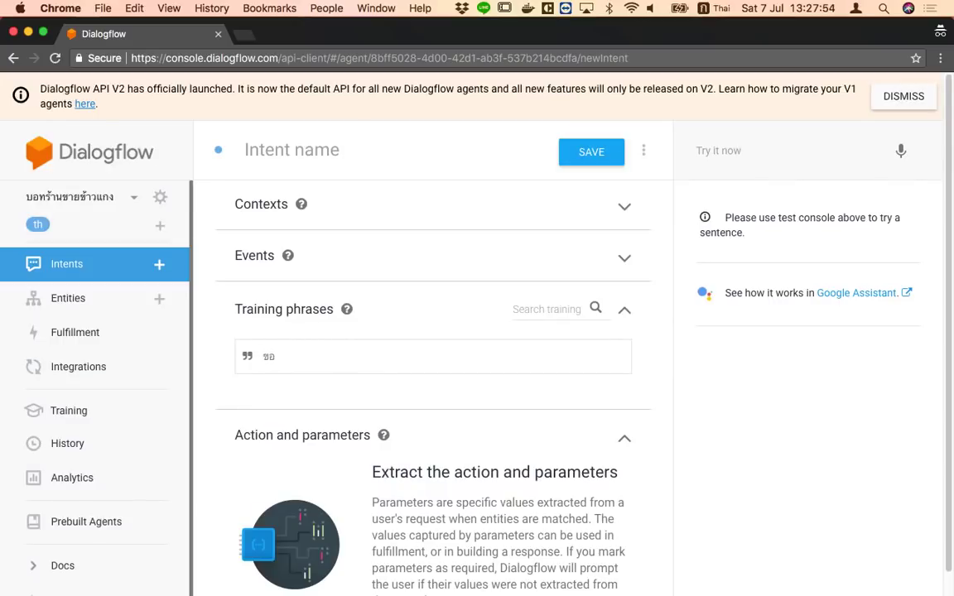
key(BackSpace)
key(BackSpace)
text(ข)
key(BackSpace)
key(BackSpace)
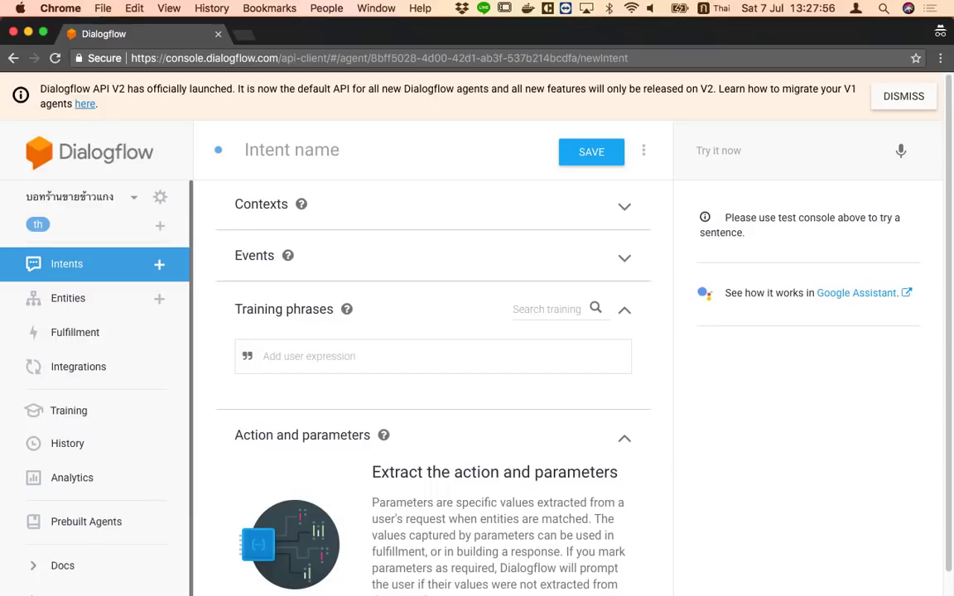
text(ชื่อข)
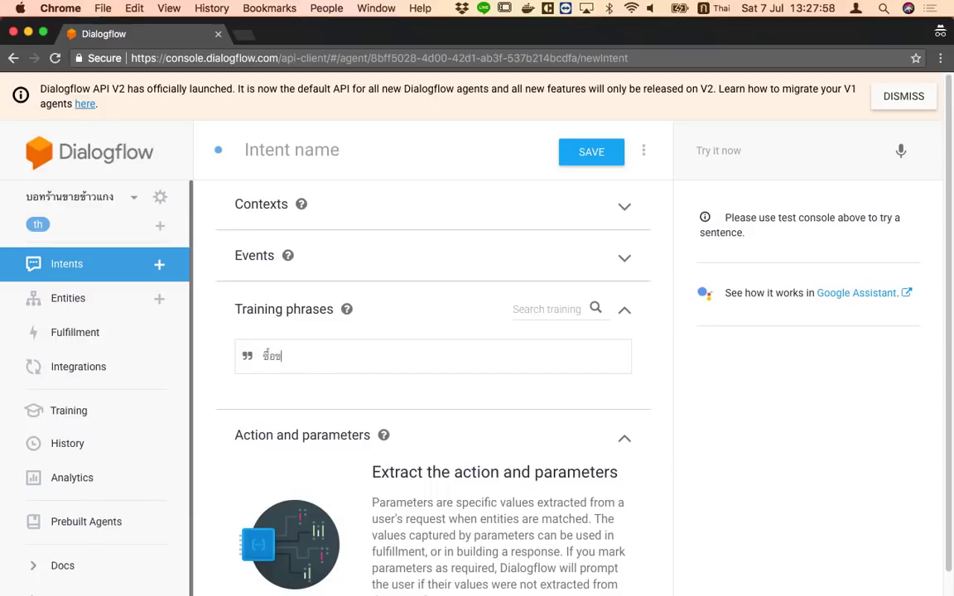
text(้าวมันไก่)
key(Return)
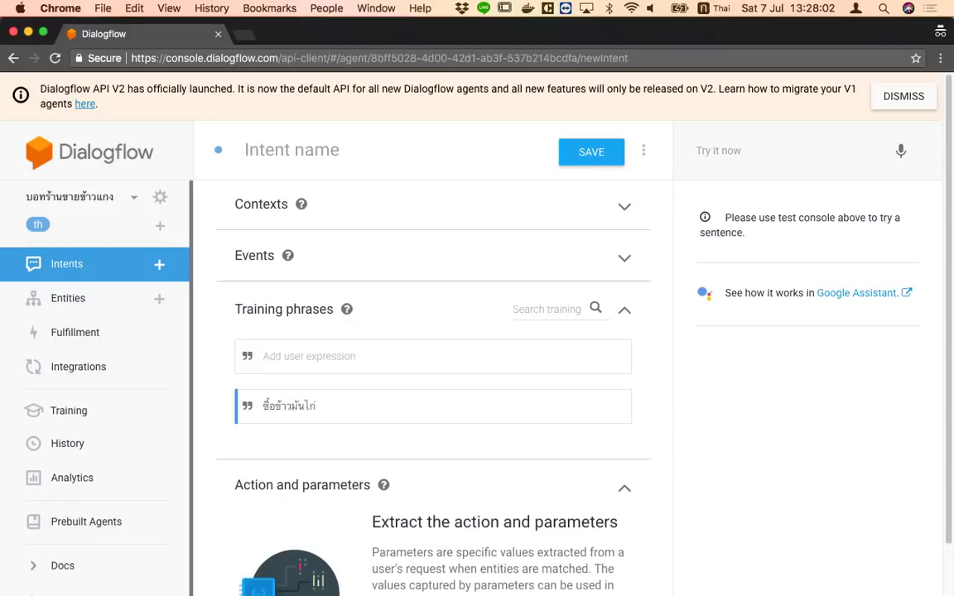
Add the training phrases หิวข้าวจัง สั่งหน่อย and ซื้อข้าวหมูแดง
text(หิวข้)
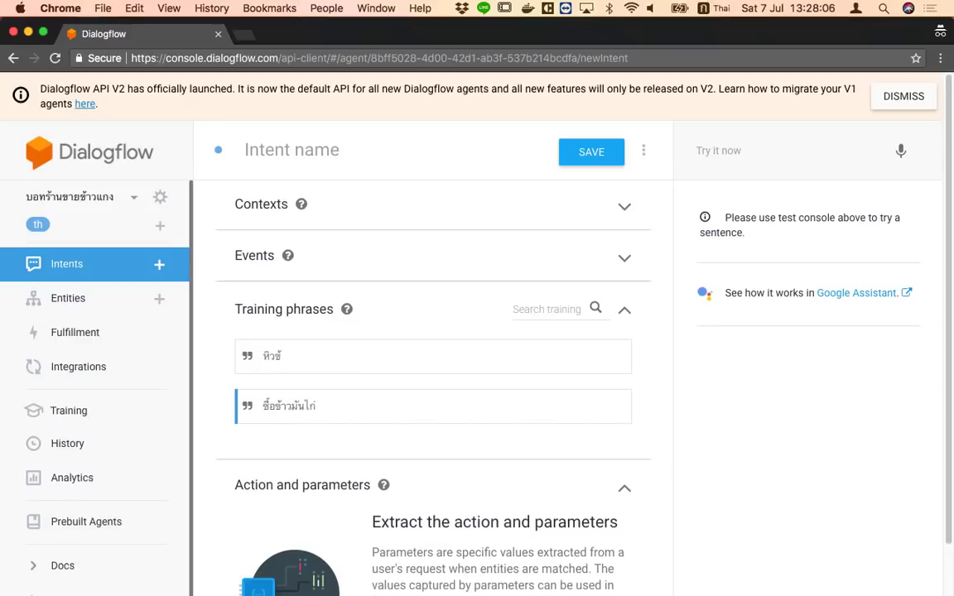
text(าวตั้ง)
text(จัง ส)
text(ั่งหน่อย)
key(Return)
text(ห)
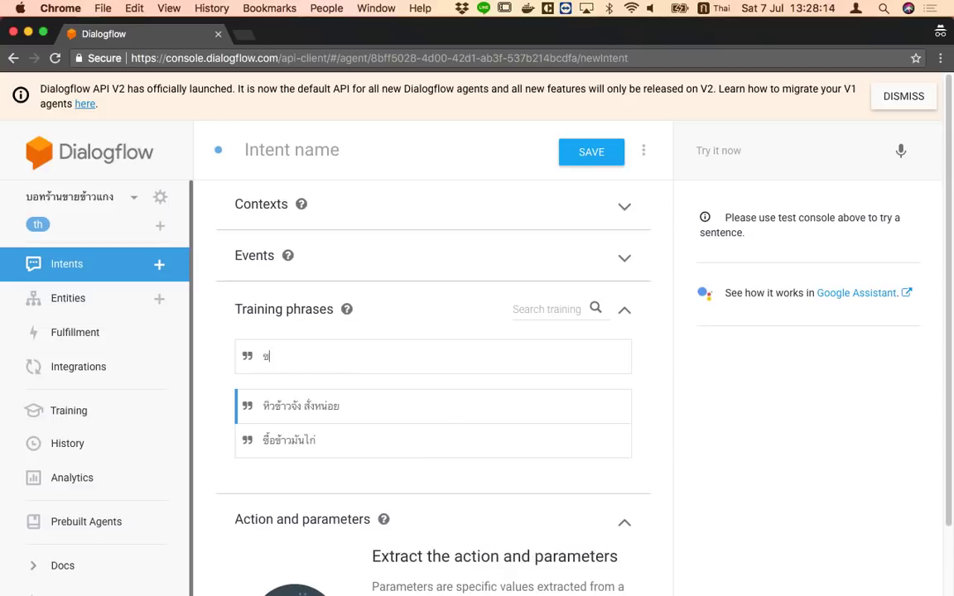
key(BackSpace)
key(BackSpace)
text(ื้อข้าวหมูแดง)
key(Return)
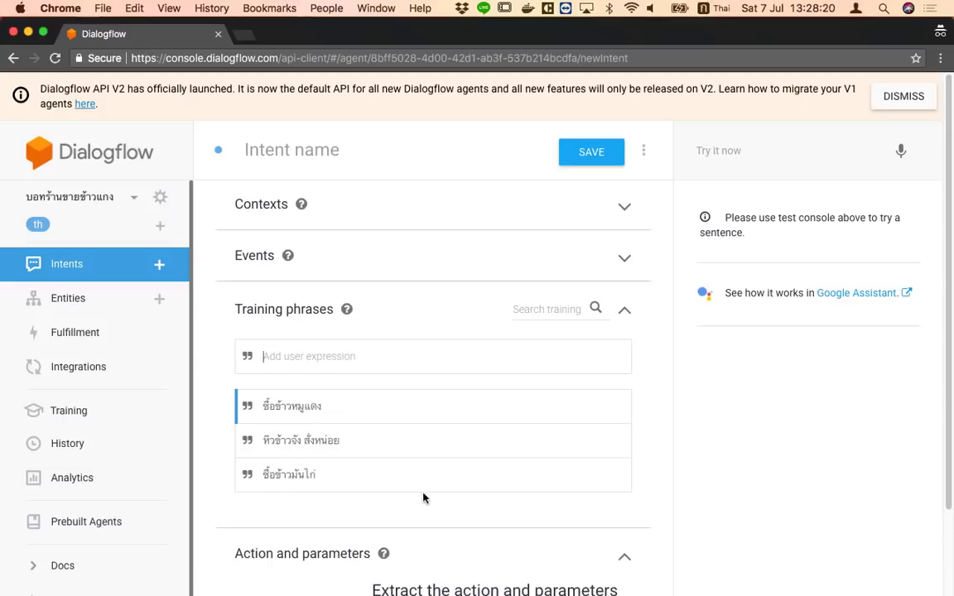
Add the text reply โอเคได้เลยค่ะ เดี๋ยวป้าทำให้นะ and save the intent as ซื้อข้าวหมูแดง
scroll(424, 498, down, 5)
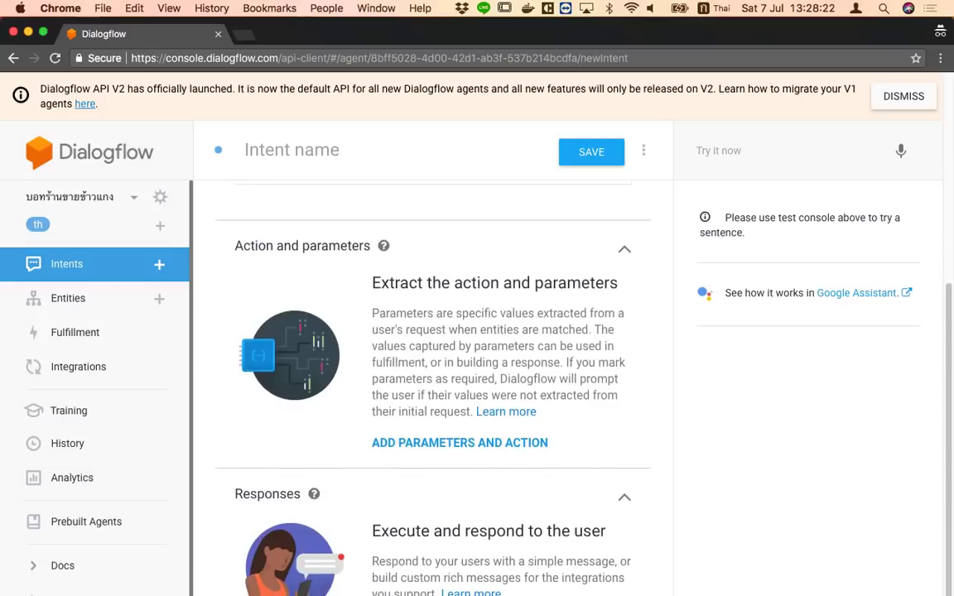
scroll(415, 530, down, 2)
scroll(415, 530, up, 2)
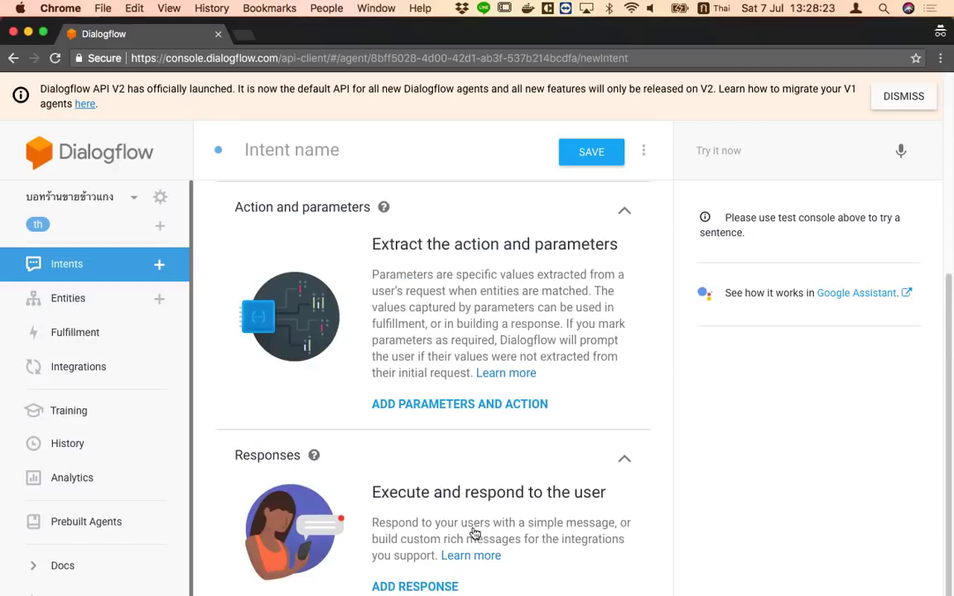
click(415, 585)
scroll(366, 456, down, 2)
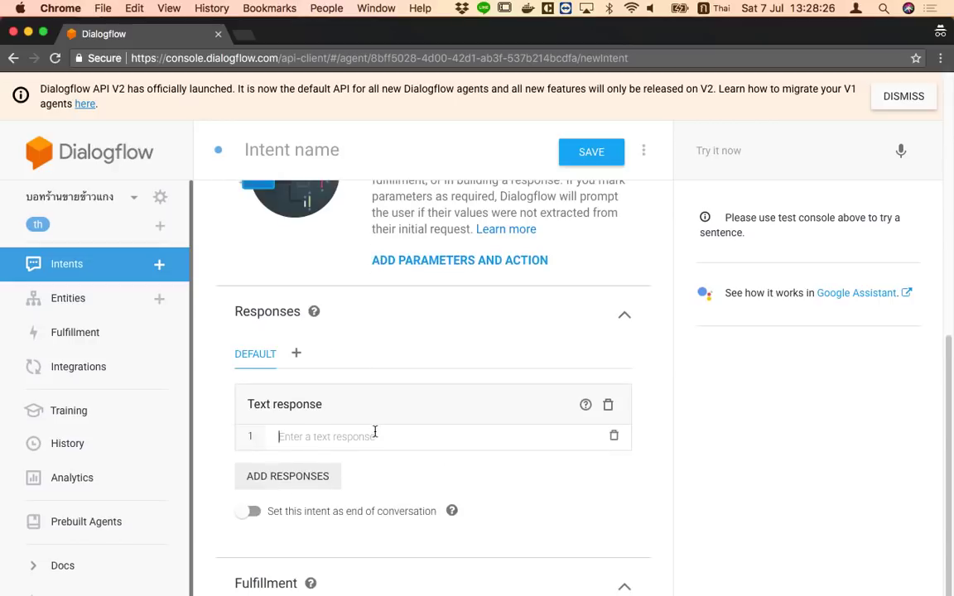
click(374, 431)
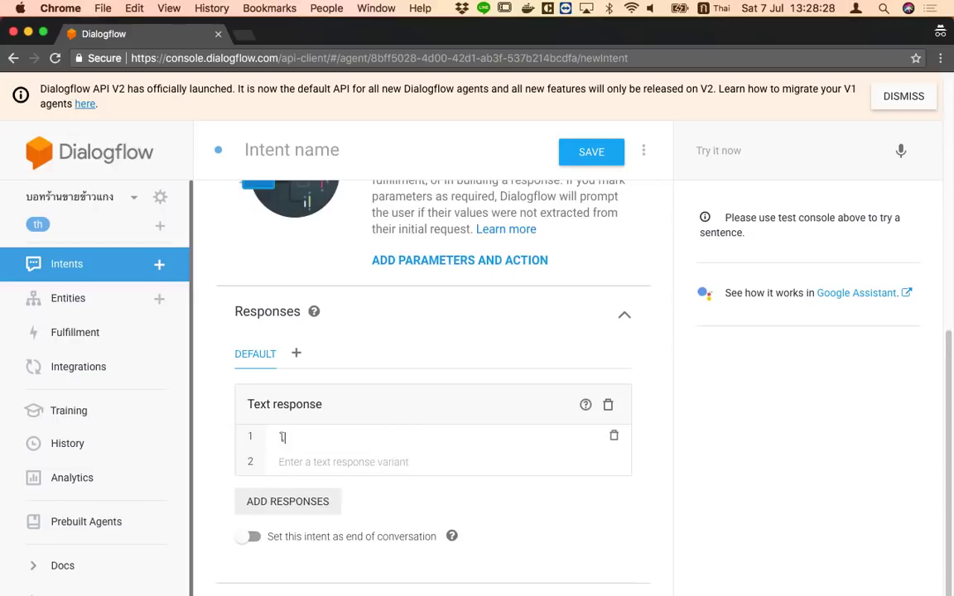
text(โอเคได้เลยค่ะ เดี๋ยวป)
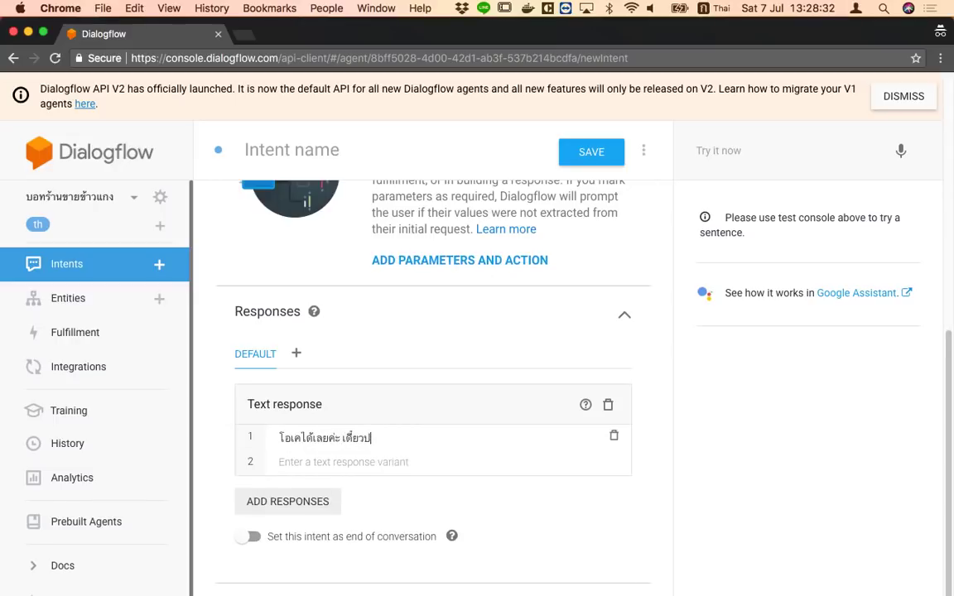
text(้าทำ ให้นะ)
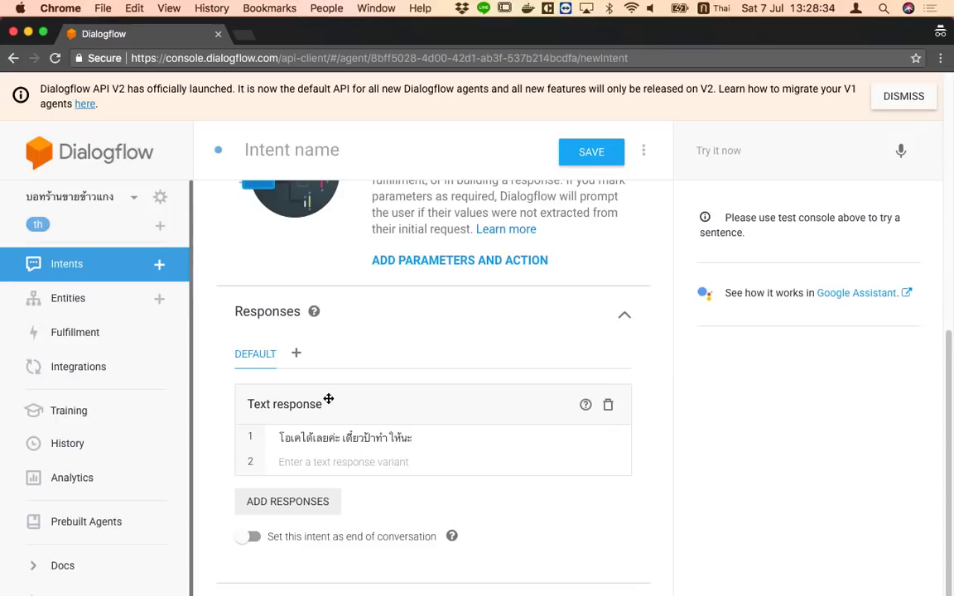
scroll(388, 340, up, 5)
click(592, 152)
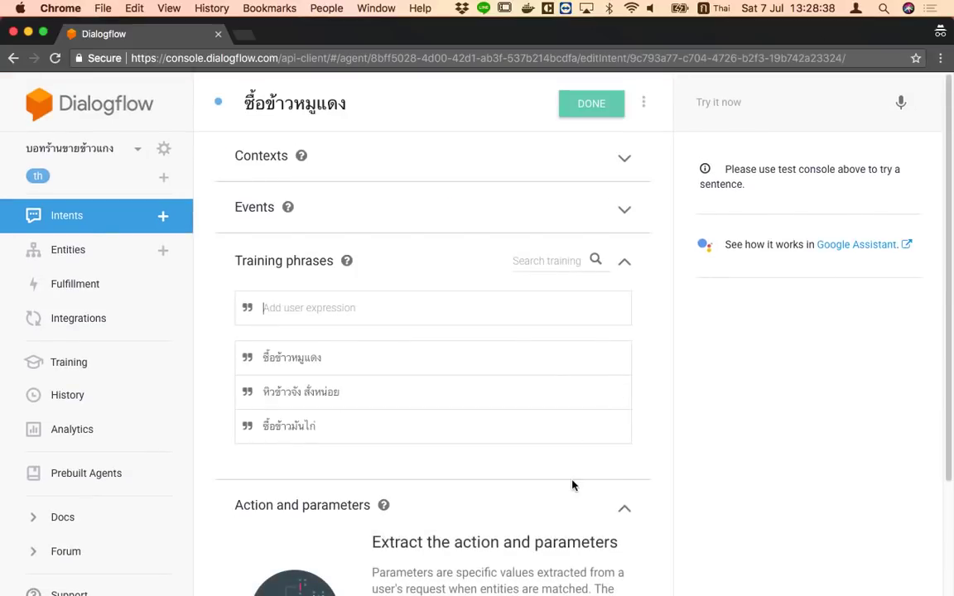
click(583, 116)
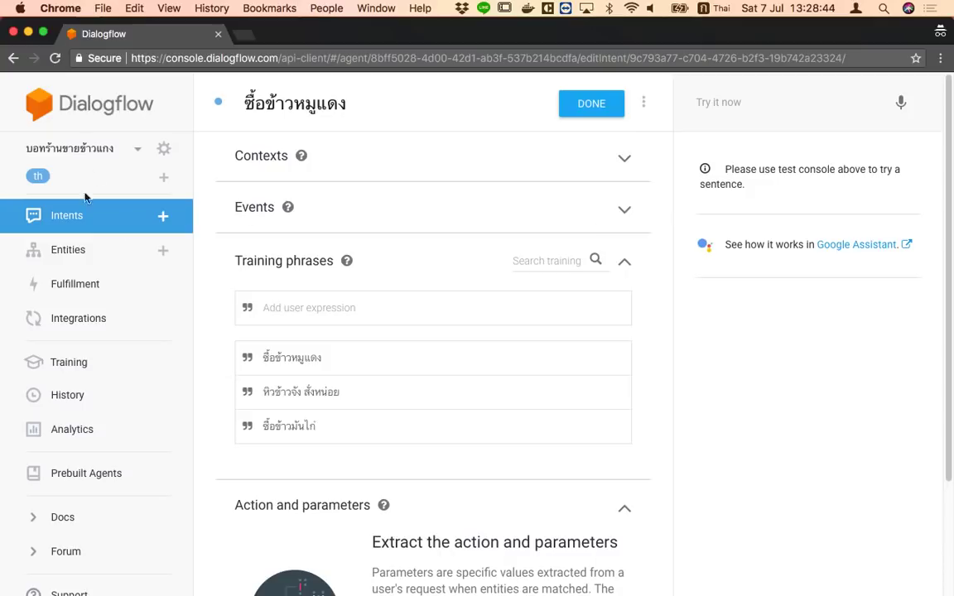
Retrain the agent on the new phrases via ML Settings and return to Intents
click(362, 156)
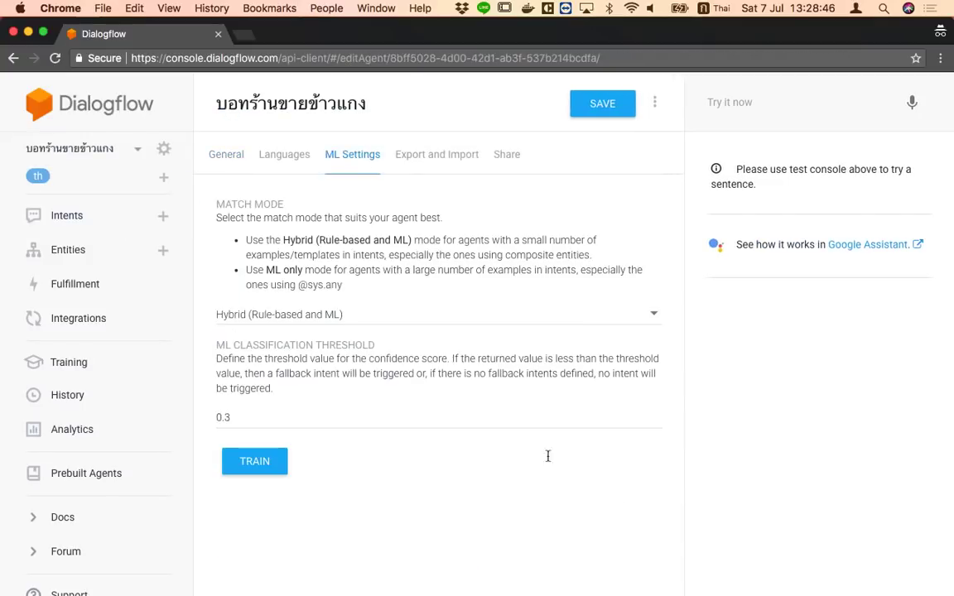
click(265, 461)
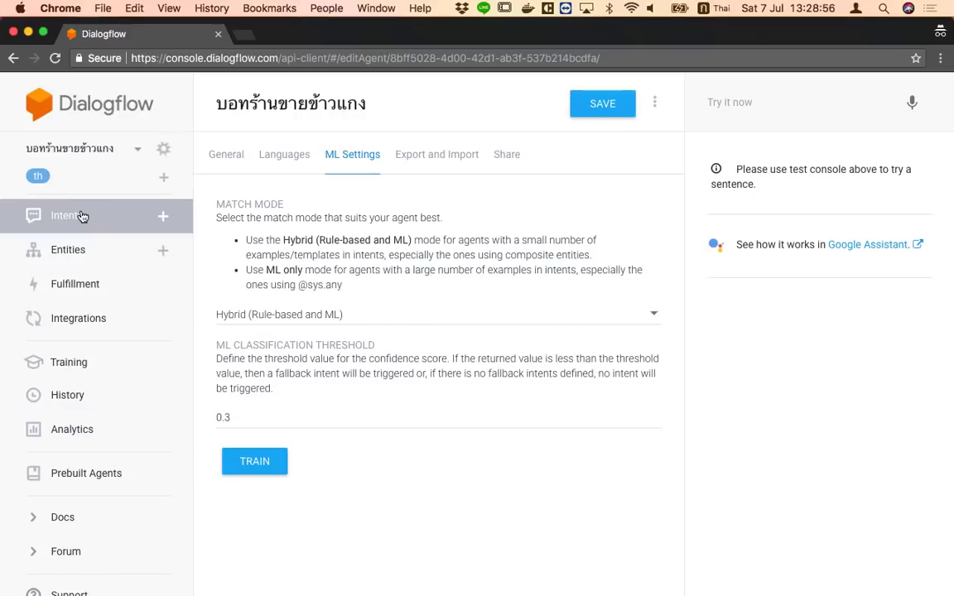
click(82, 216)
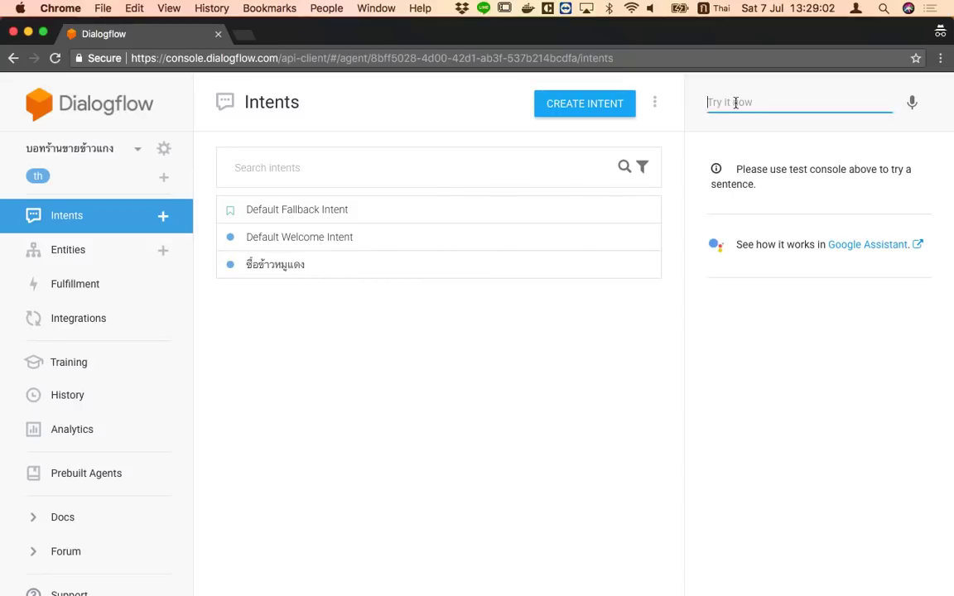
From Default Welcome Intent, test two Thai ordering sentences beginning ซื้อข้าว in Try it now
click(344, 241)
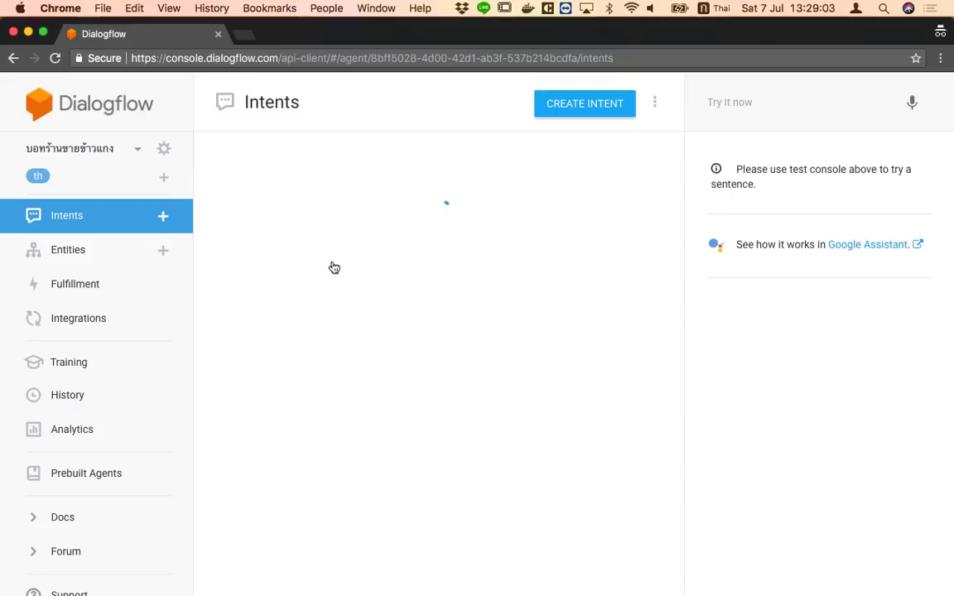
click(775, 103)
text(ซ)
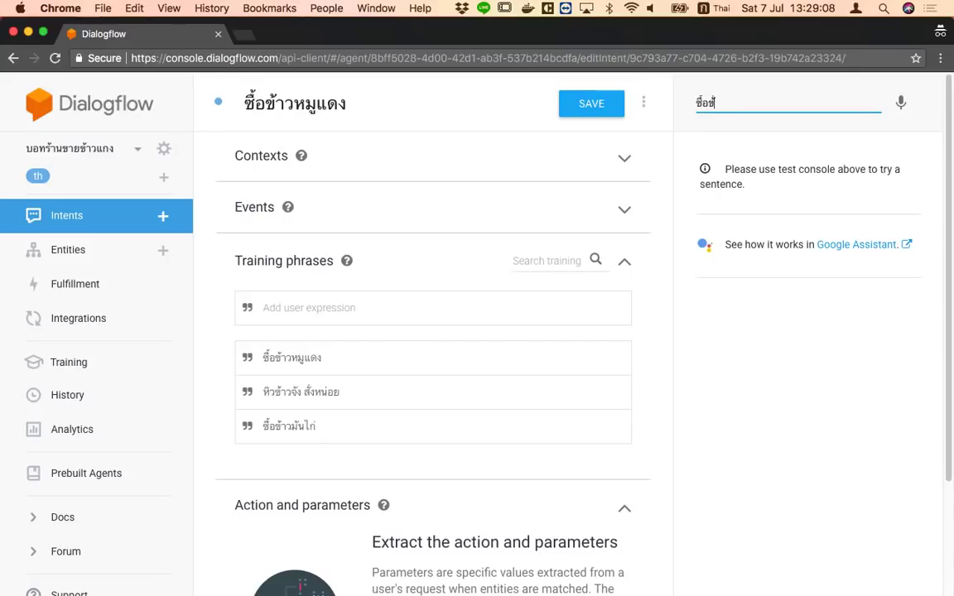
text(ื้อข้าวหร)
key(Return)
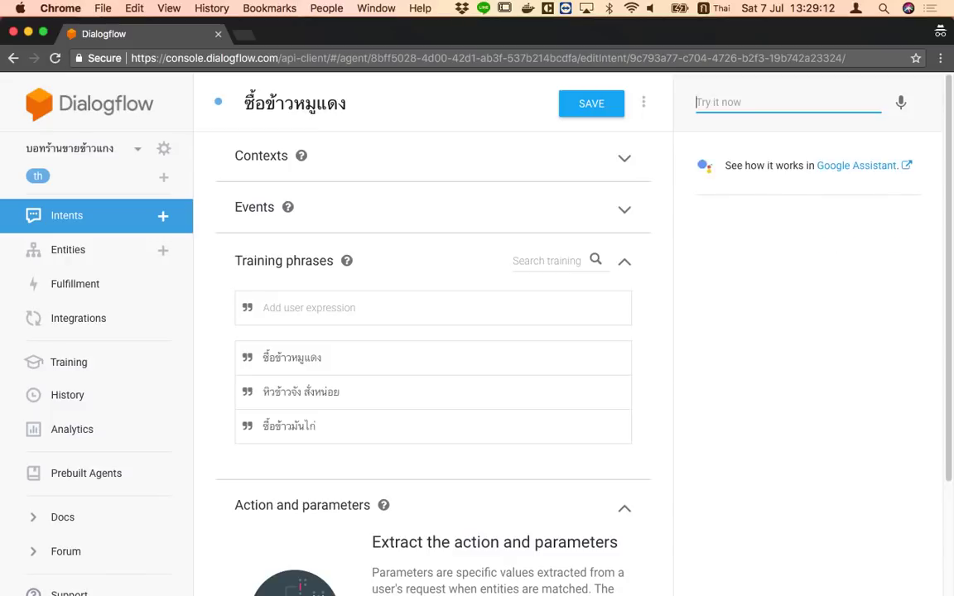
text(ซื้อ)
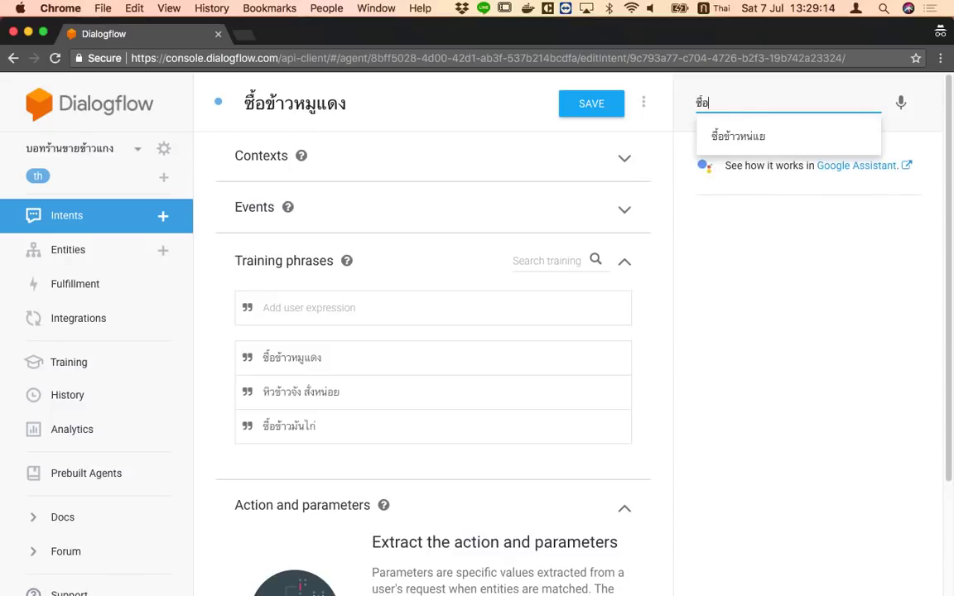
text(ข้าวหน่)
key(Down)
key(Up)
text(แย)
key(Return)
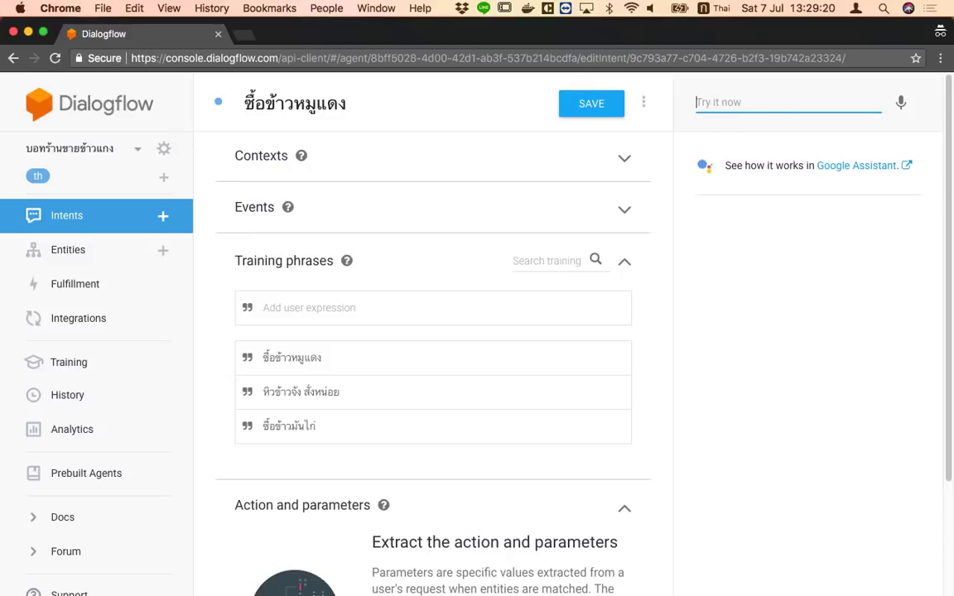
key(Tab)
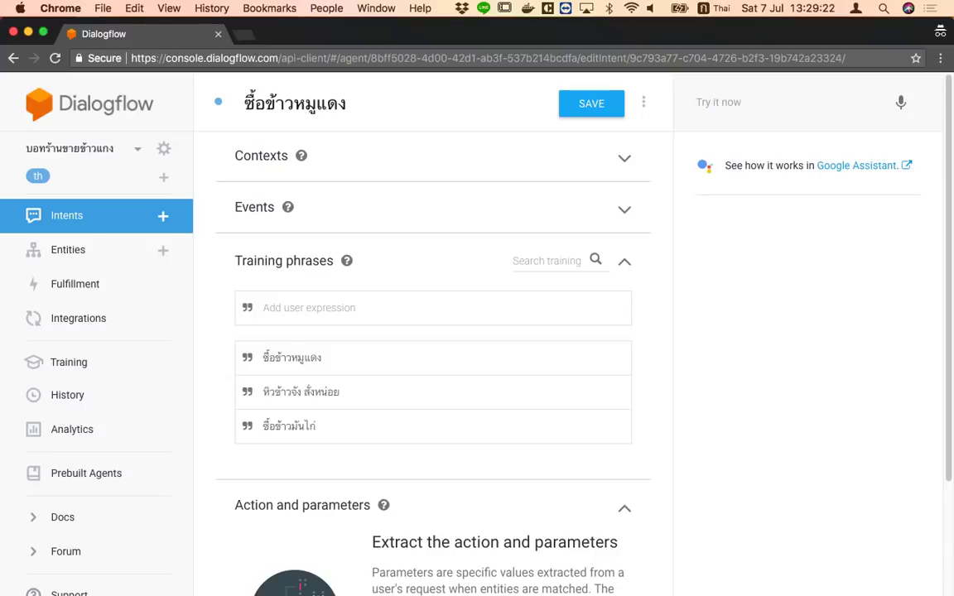
Scroll through the agent's General settings, then return to the intents list
click(163, 149)
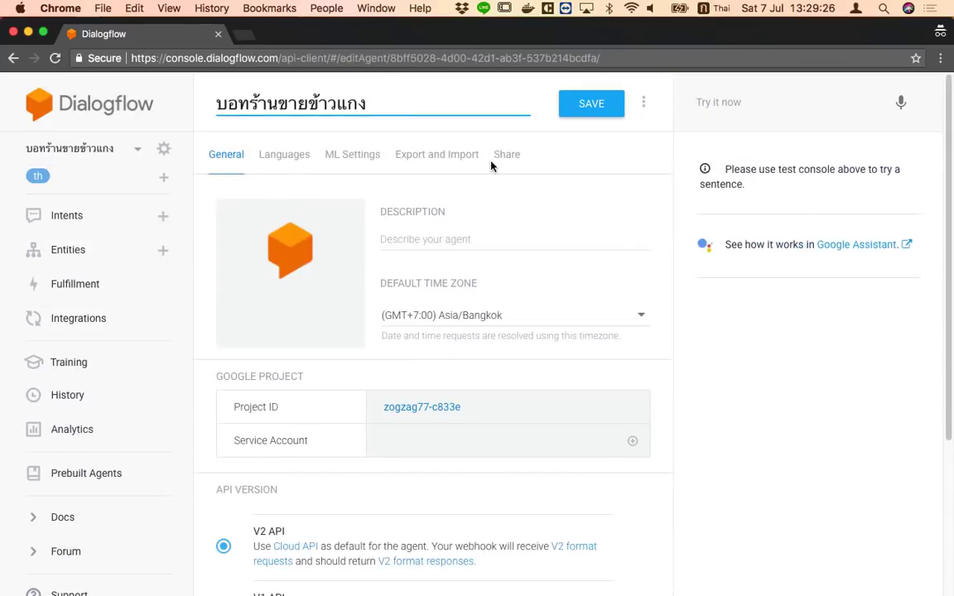
scroll(488, 379, down, 4)
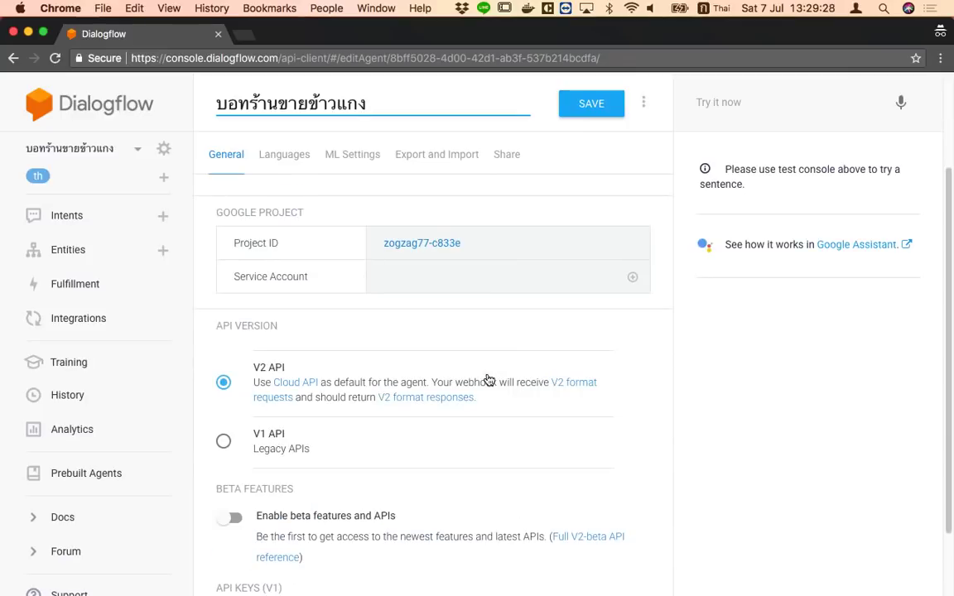
scroll(489, 380, down, 7)
scroll(487, 378, down, 1)
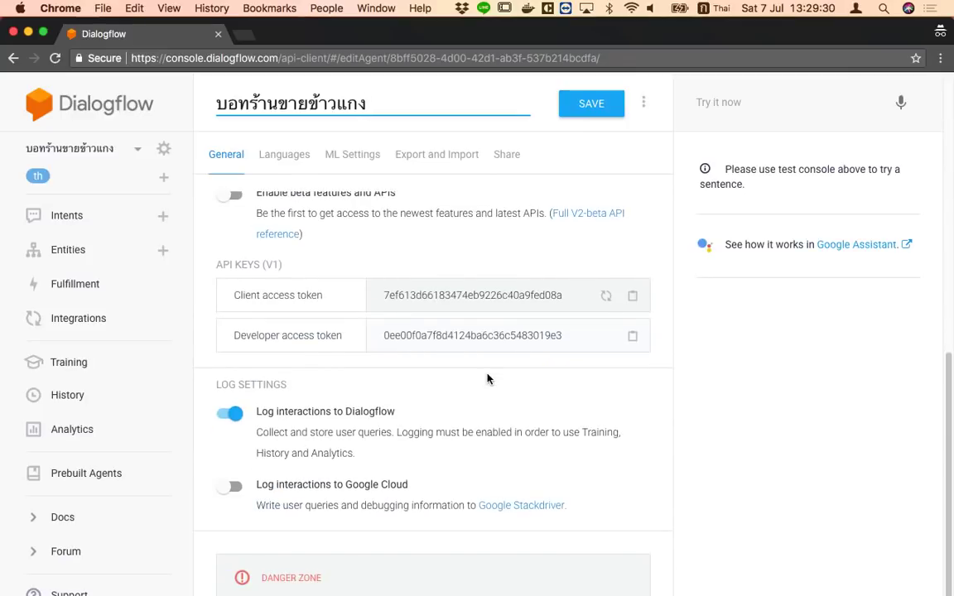
scroll(487, 379, up, 3)
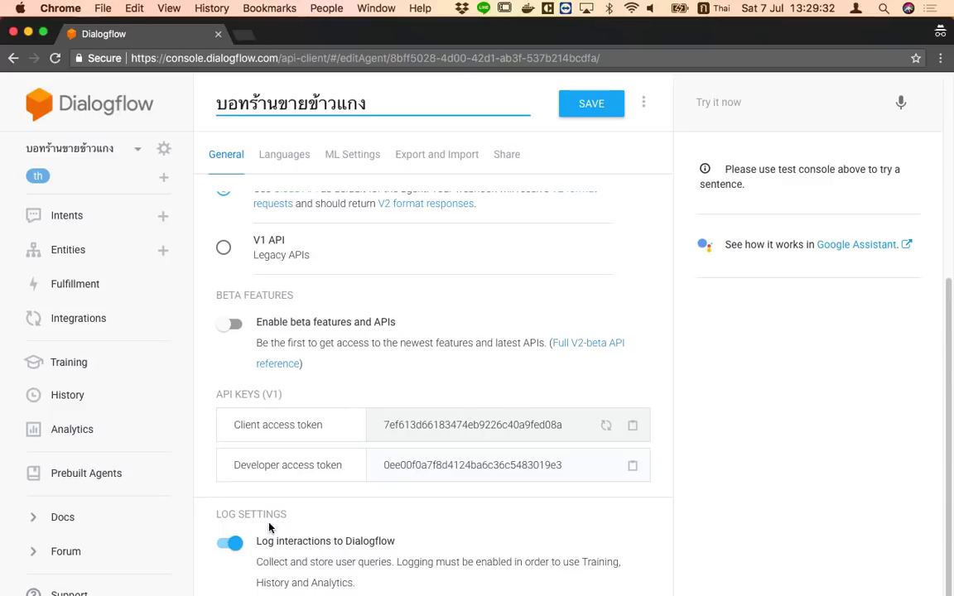
scroll(269, 526, up, 6)
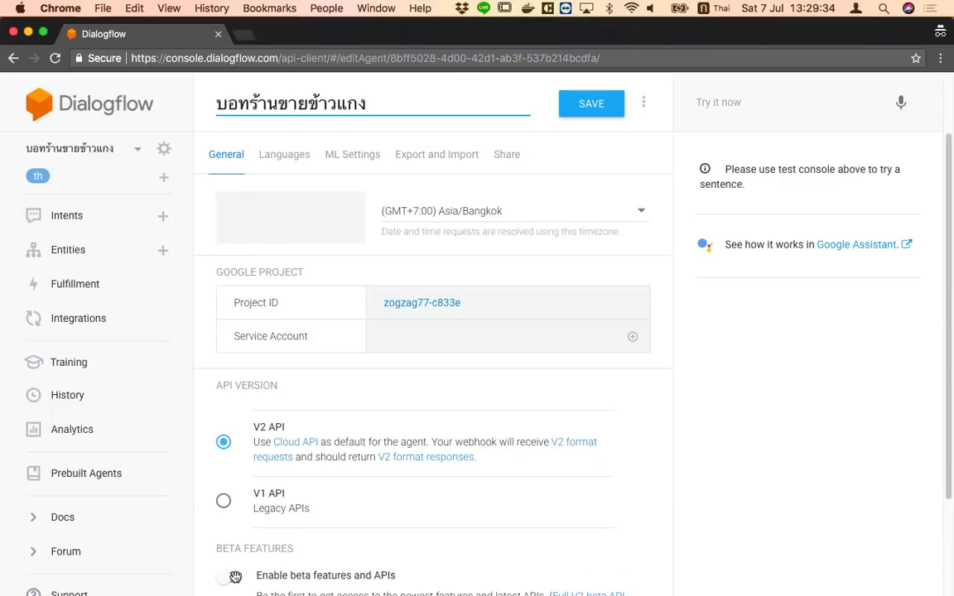
scroll(317, 455, up, 3)
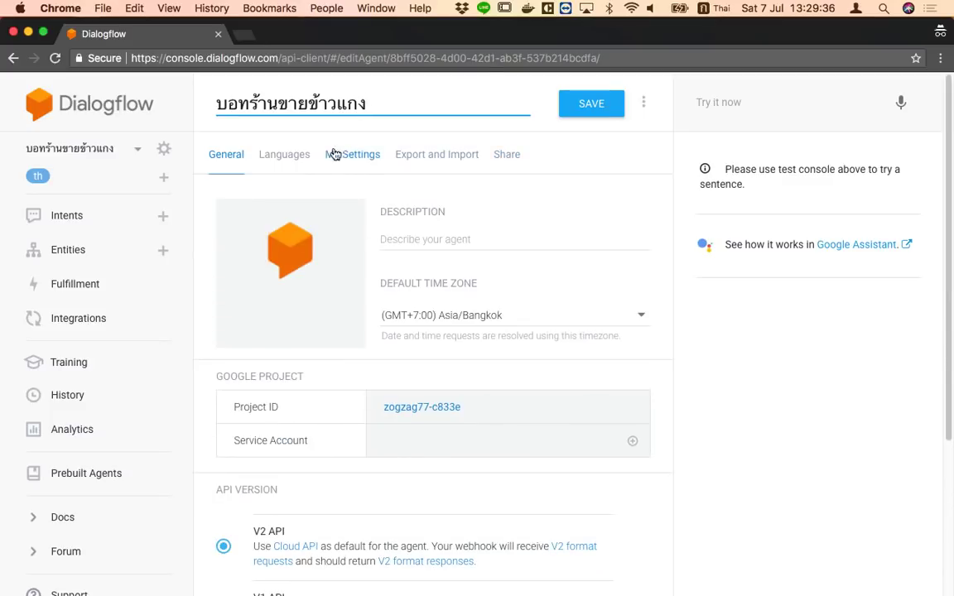
click(63, 107)
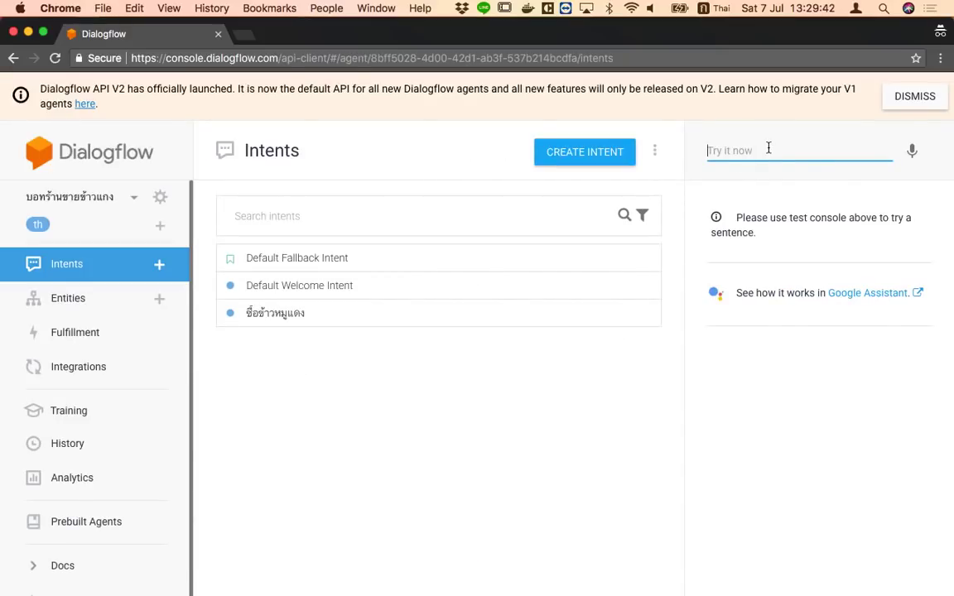
Test the ordering sentence ชื่อข้าวหรมูแดง in Try it now
text(สวั)
key(BackSpace)
text(ชื่อข้าวหรมูแดง)
key(Return)
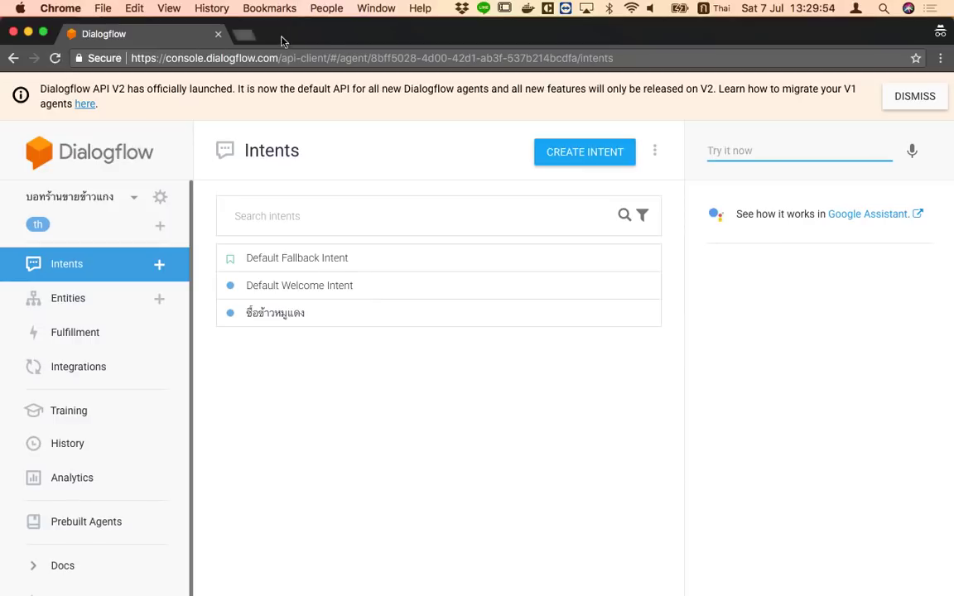
Bring the BotRestaurantShop window forward and test หิวจังเลย, which matches the Hungry intent
double_click(324, 41)
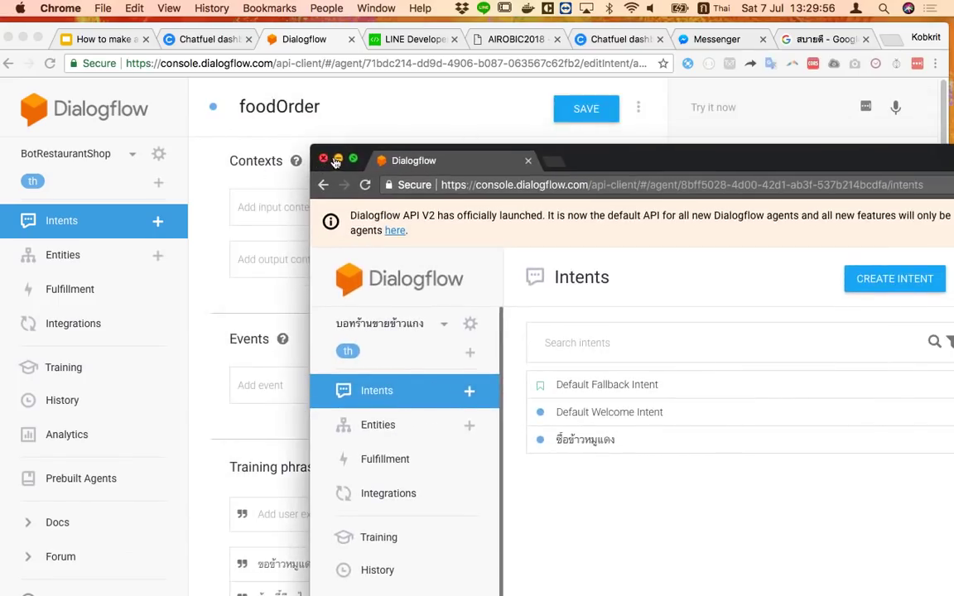
click(338, 157)
click(777, 108)
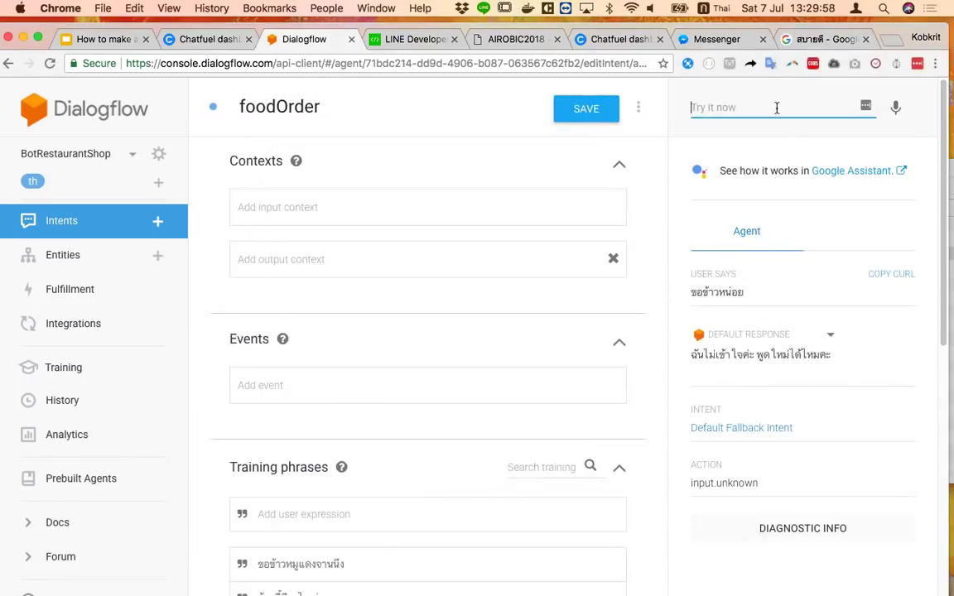
text(หิวจังเลย)
key(Return)
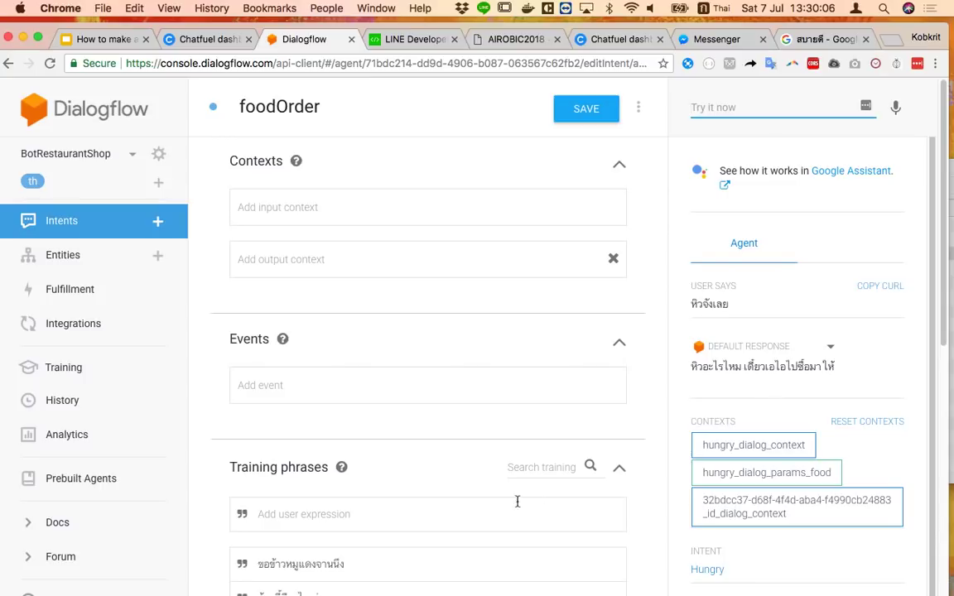
Browse BotRestaurantShop's intents and Default Welcome Intent, then show the agent dropdown
click(71, 153)
double_click(71, 153)
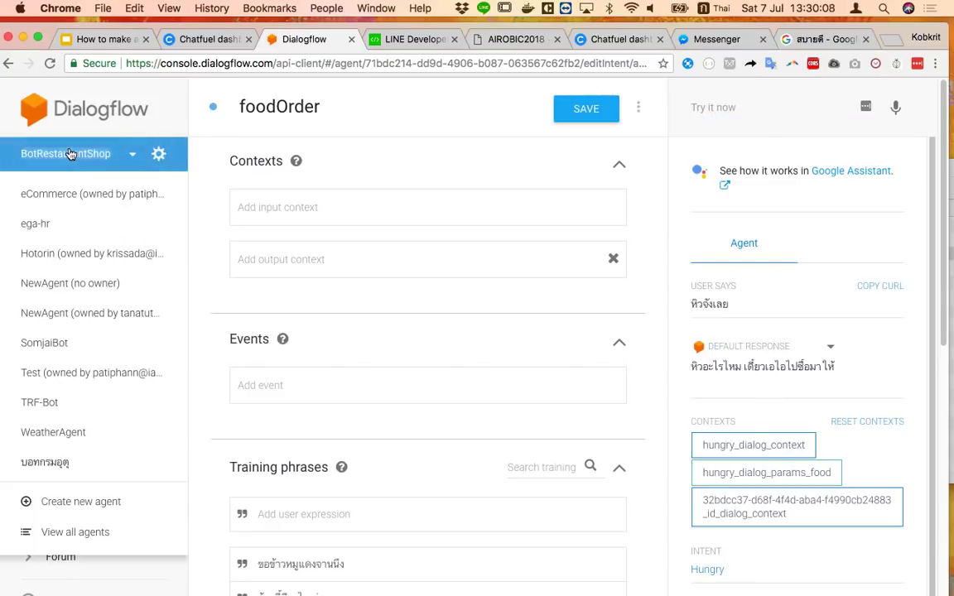
click(61, 220)
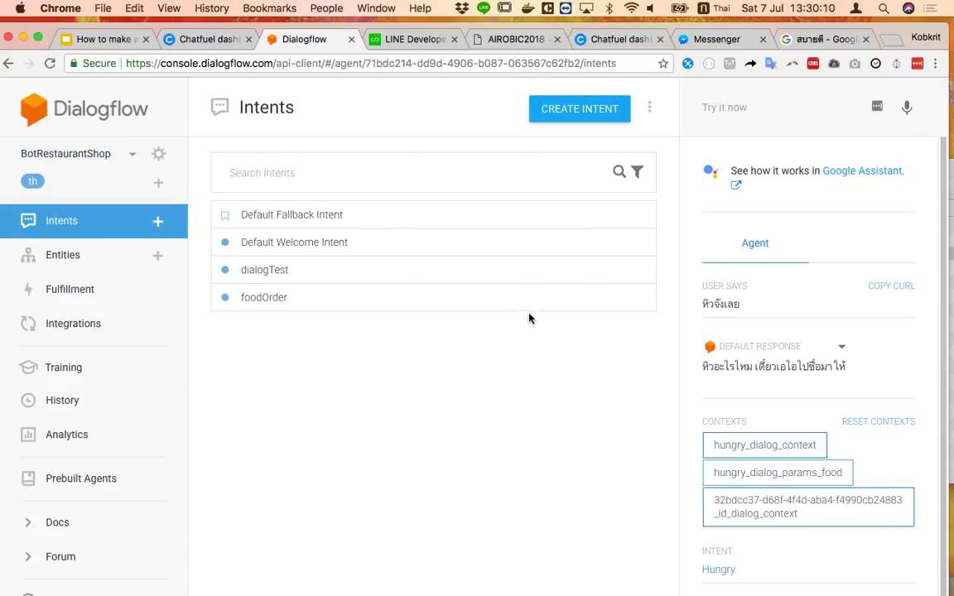
click(390, 242)
scroll(529, 437, down, 10)
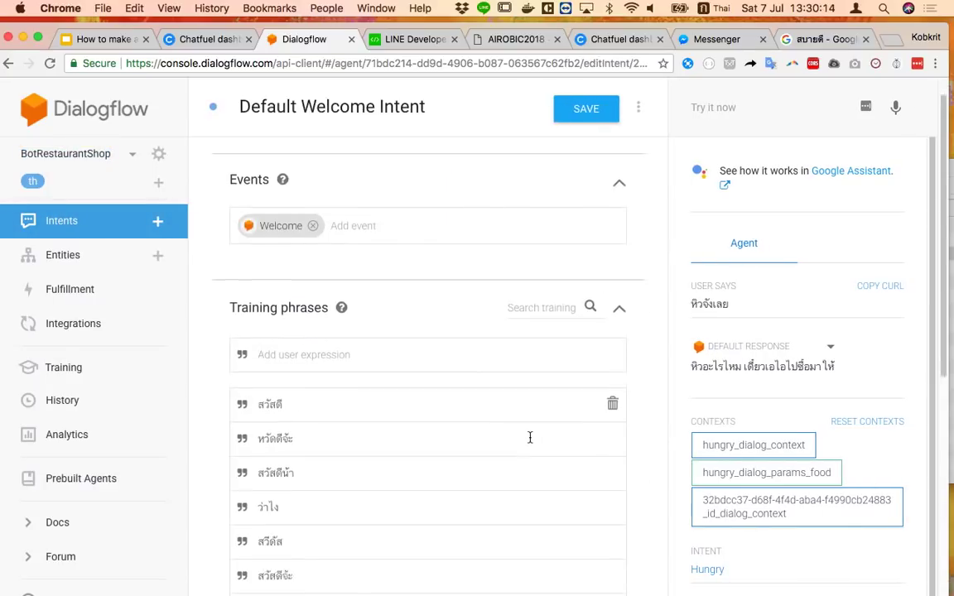
scroll(530, 437, up, 10)
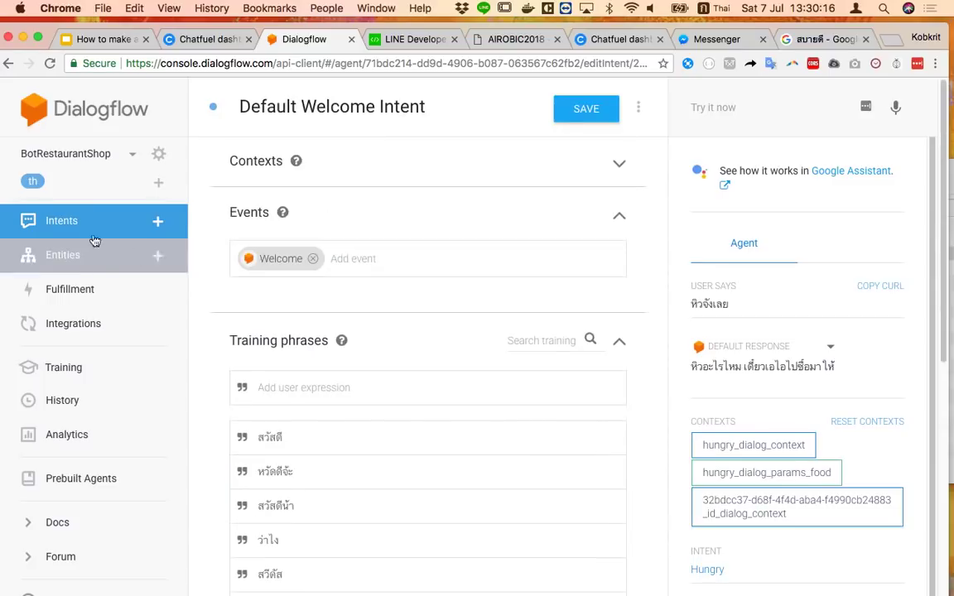
click(50, 224)
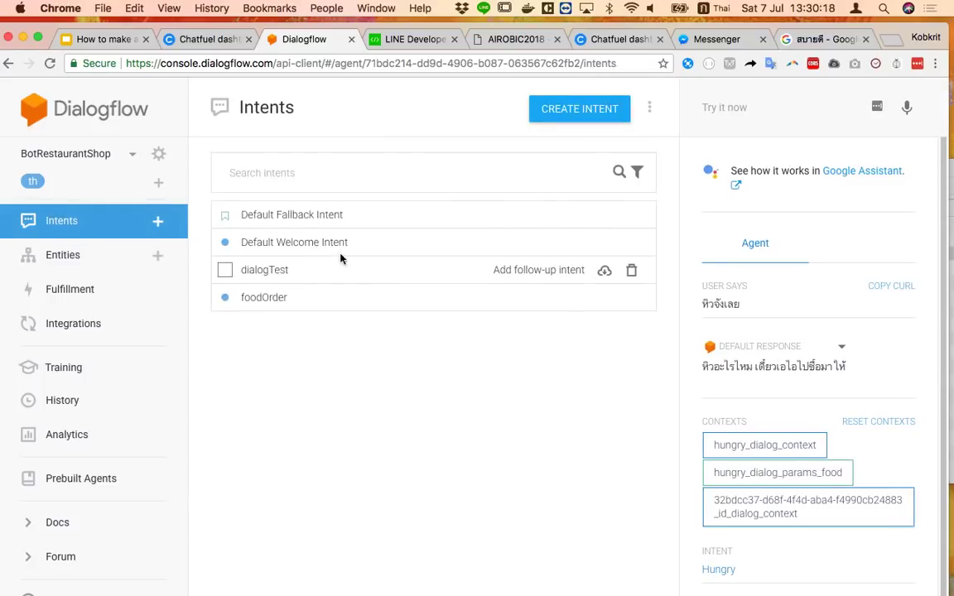
scroll(831, 394, down, 3)
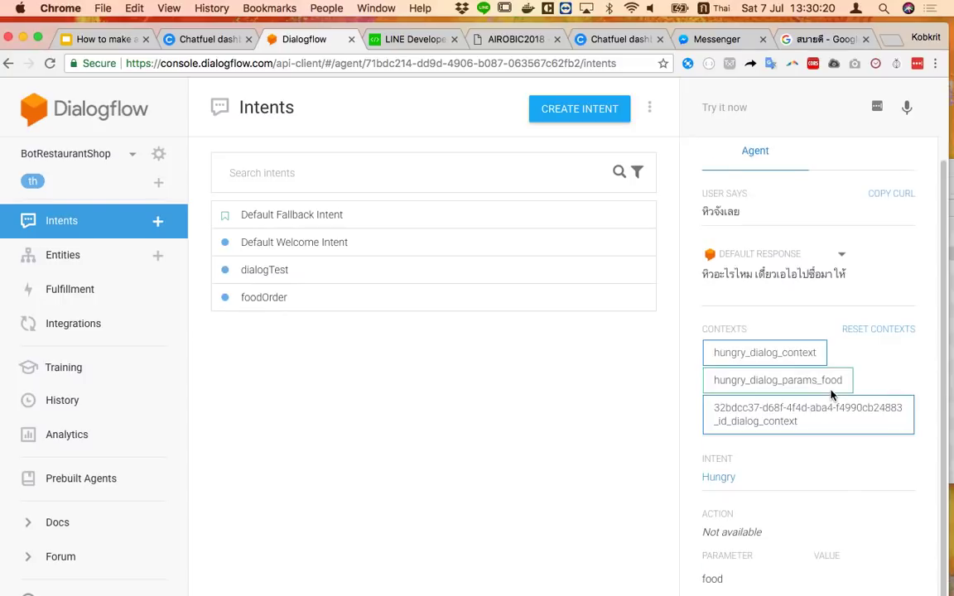
scroll(831, 394, up, 3)
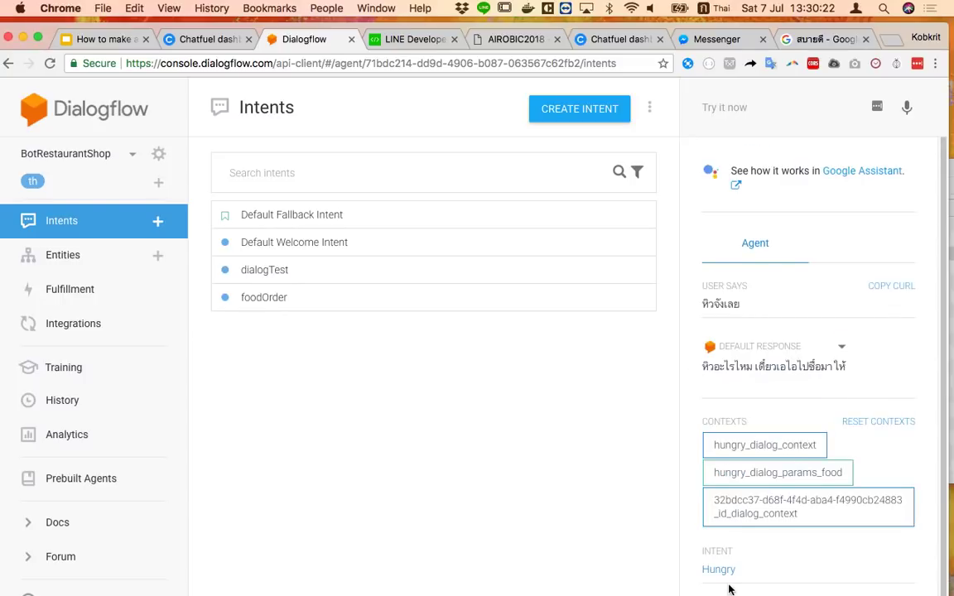
click(137, 155)
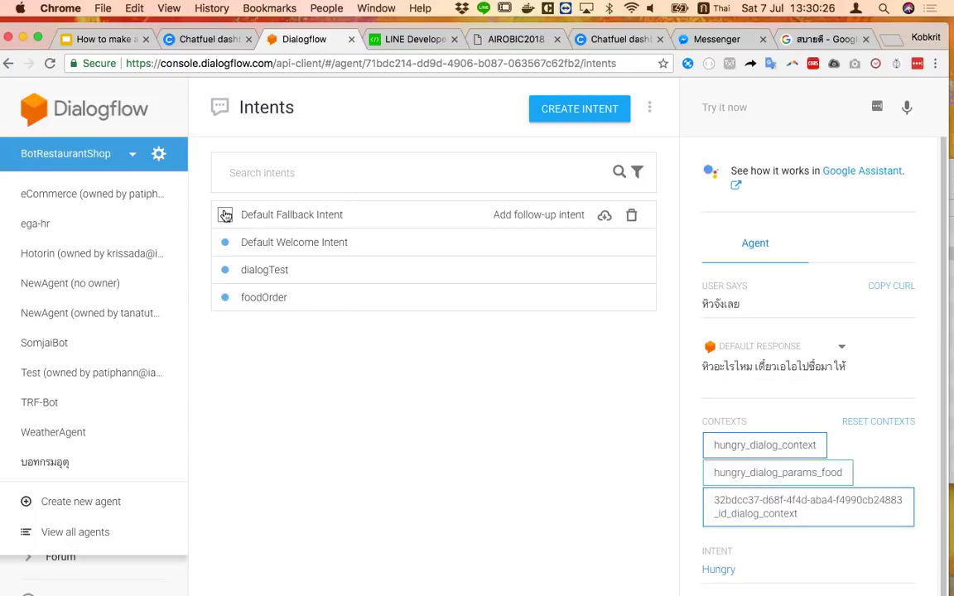
Switch to the NewAgent agent, try a test query, and reopen the agent list
click(71, 283)
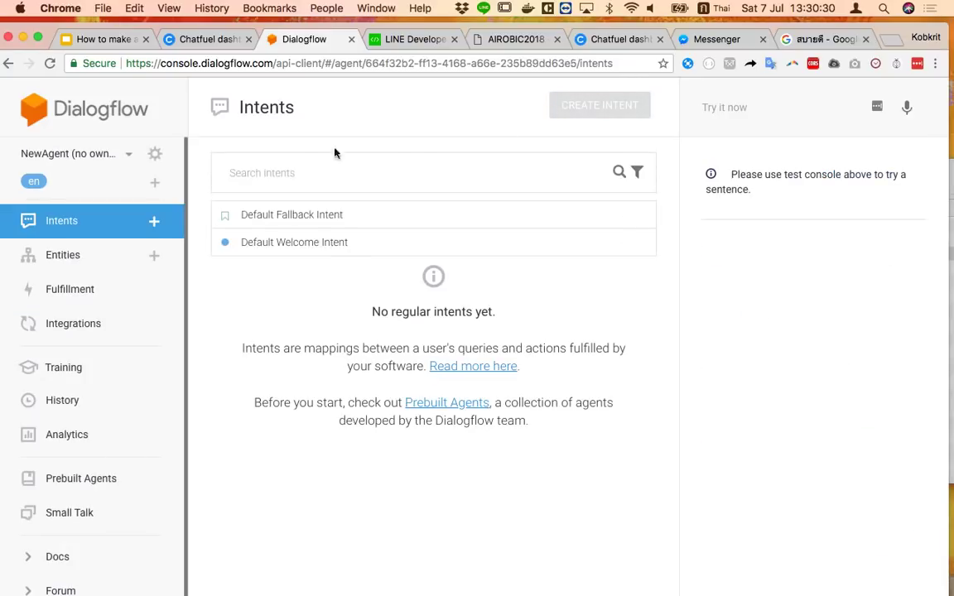
click(323, 176)
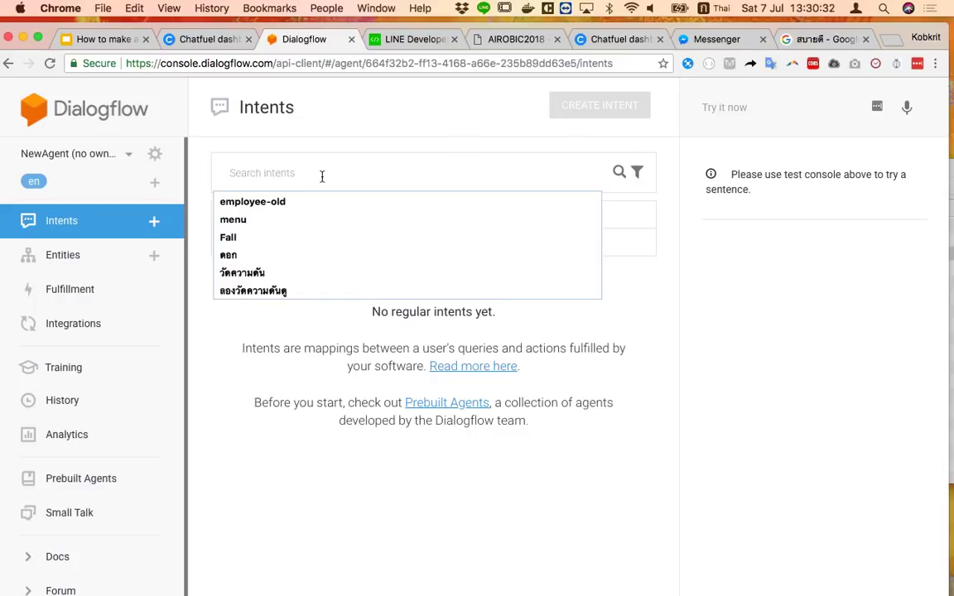
click(745, 104)
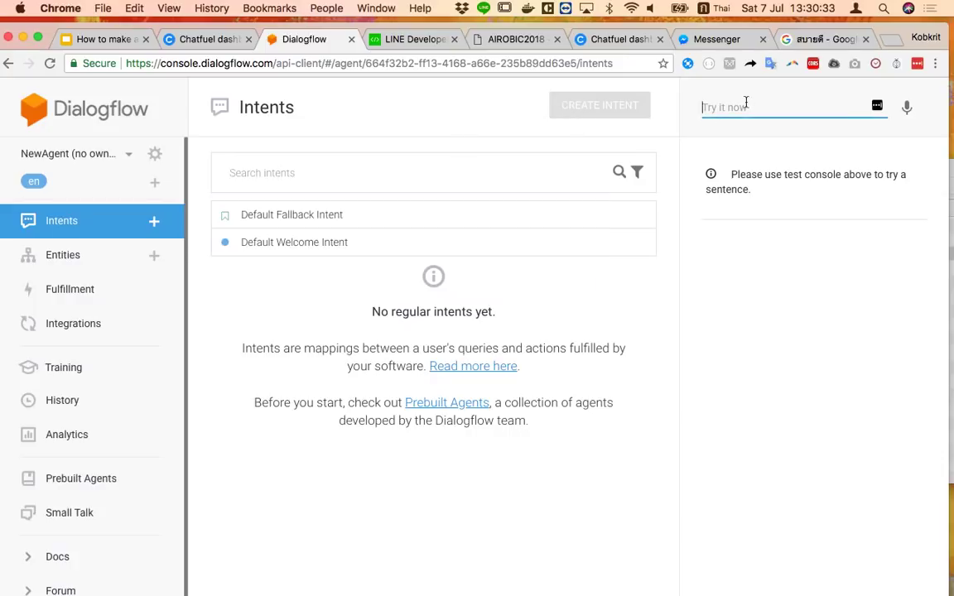
click(125, 156)
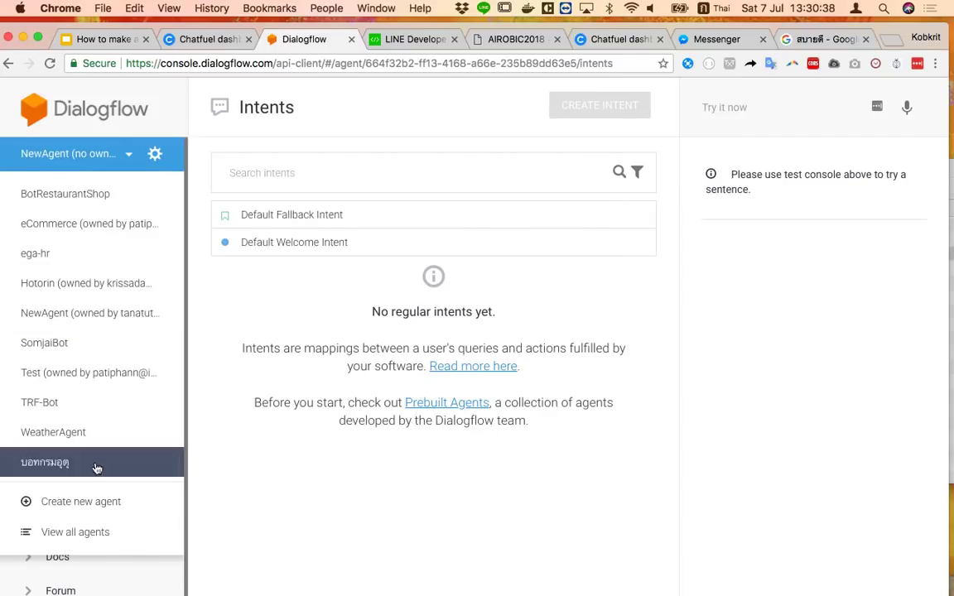
Start creating a new agent with Thai as its default language
click(81, 502)
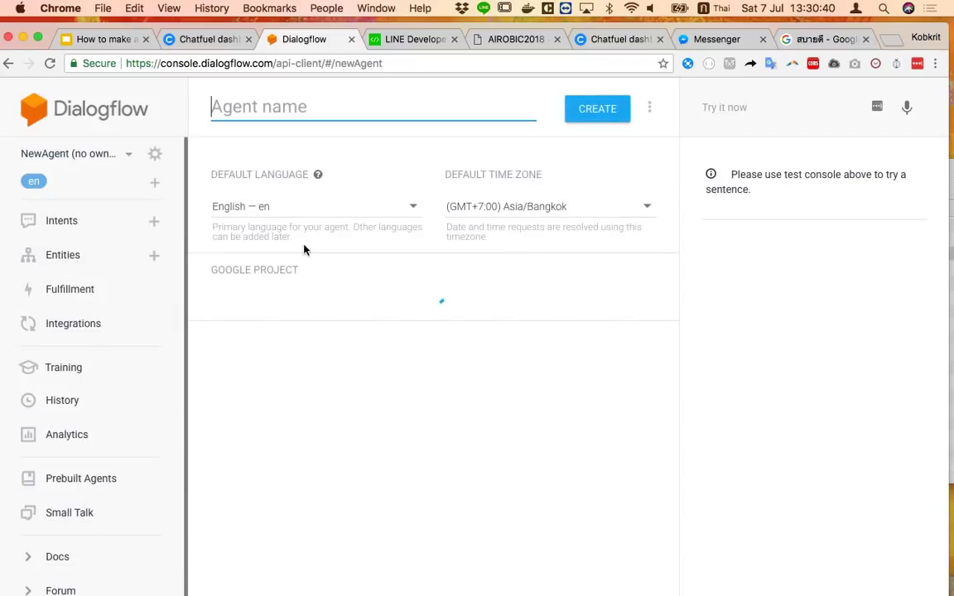
click(332, 206)
scroll(334, 185, down, 10)
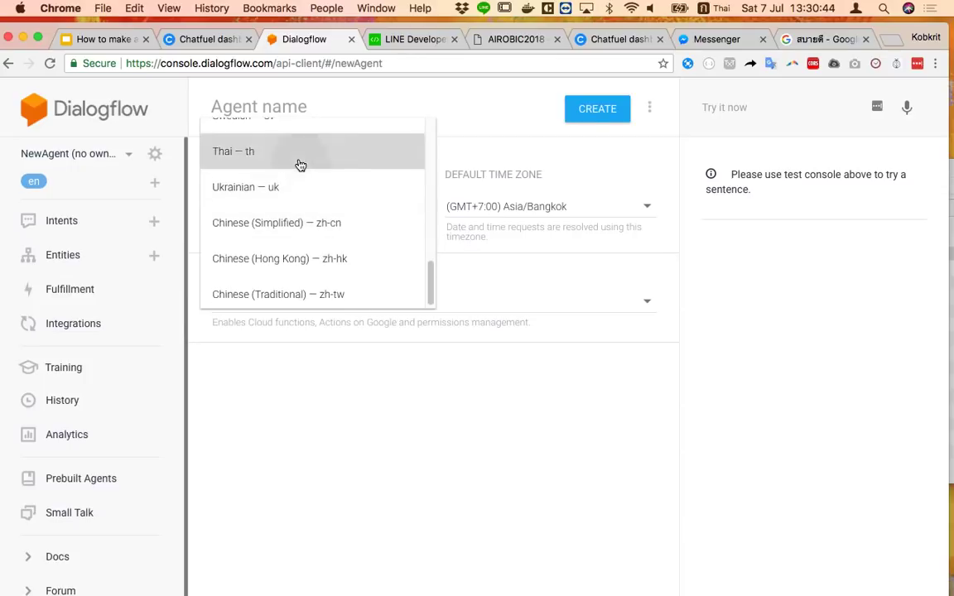
click(298, 158)
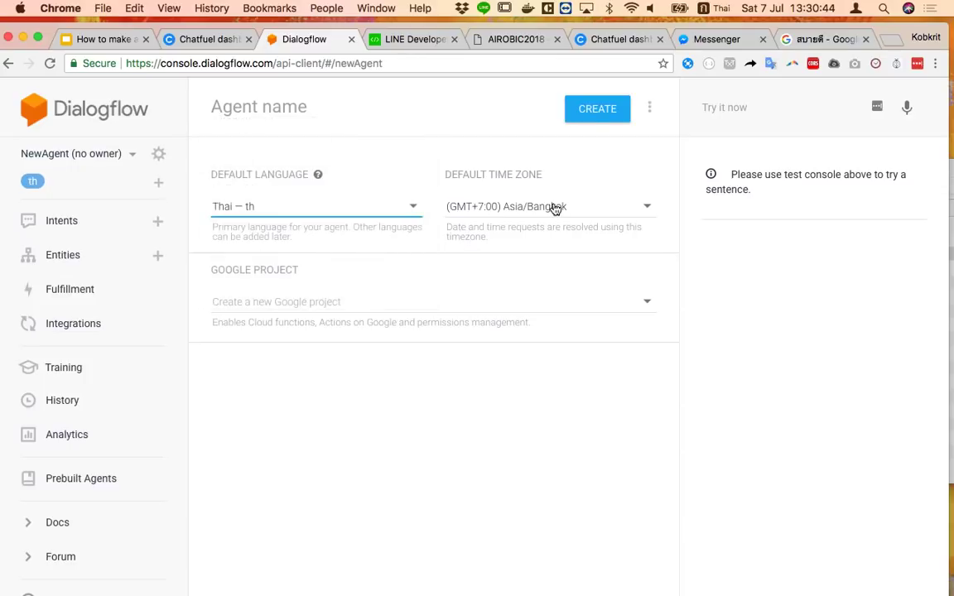
click(441, 302)
Go to the console.dialogflow.com root, leaving the unsaved agent, and dismiss the API V2 banner
click(273, 63)
click(273, 62)
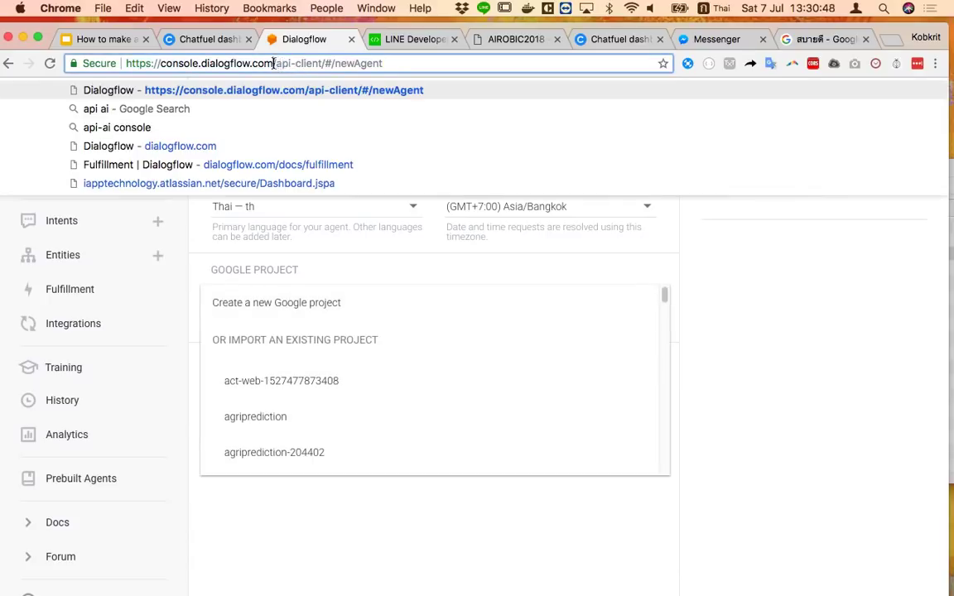
key(super+shift+Right)
key(BackSpace)
key(Return)
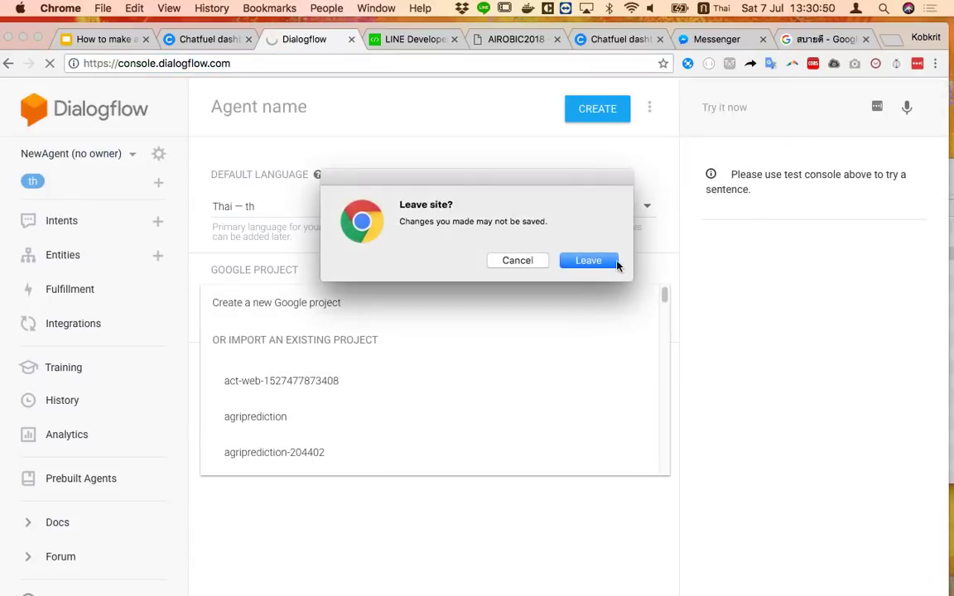
click(616, 262)
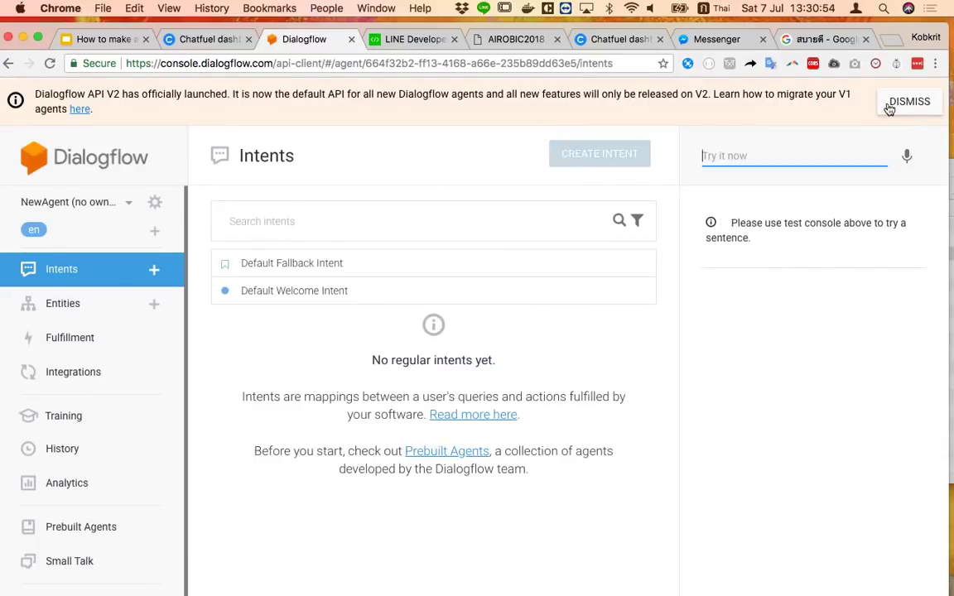
click(915, 99)
Open a new incognito browser window and switch keyboard input back to English
key(super+shift+n)
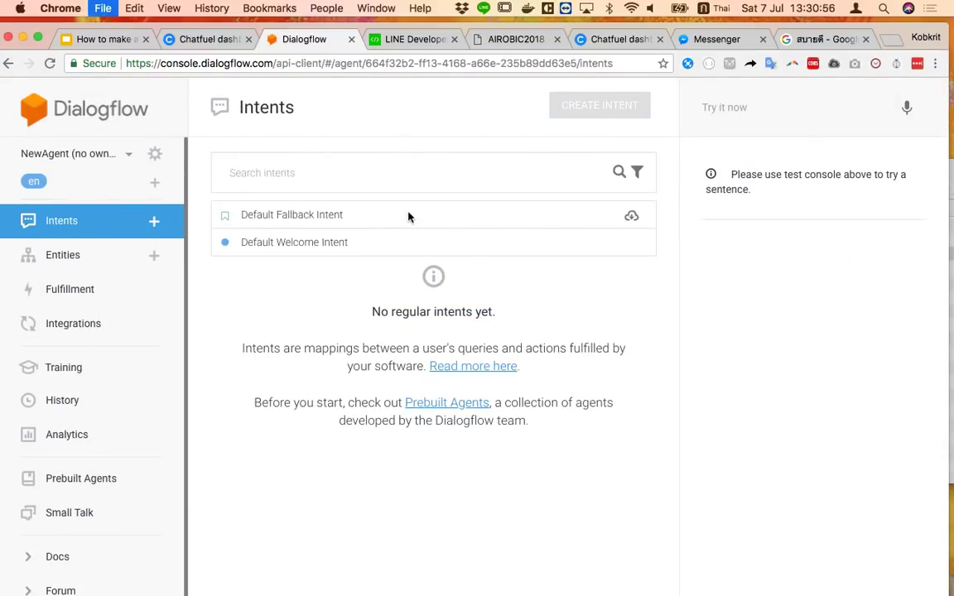
text(n)
key(BackSpace)
key(ctrl+space)
Load dialogflow.com in the incognito window and go to the console
text(dial)
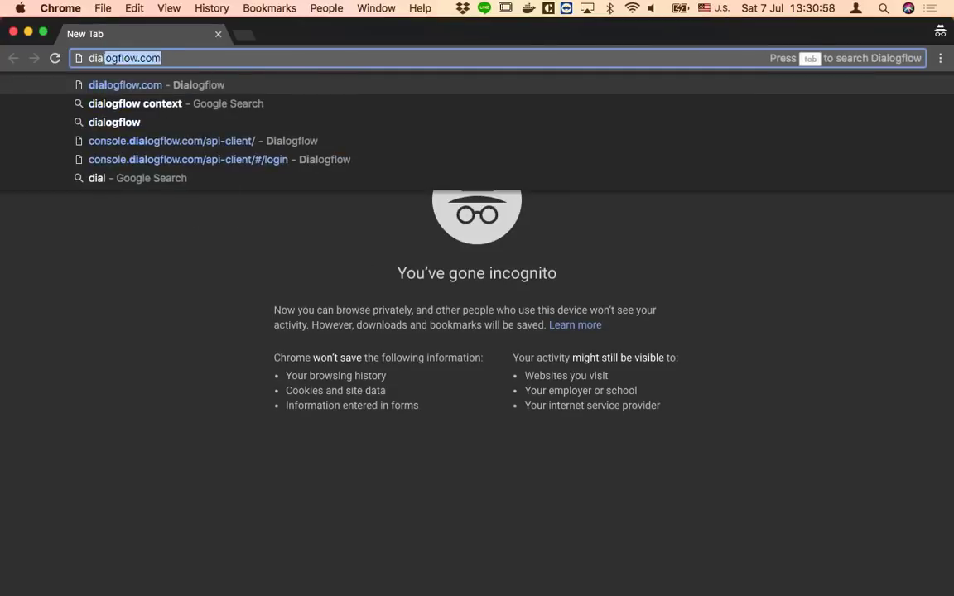
key(Return)
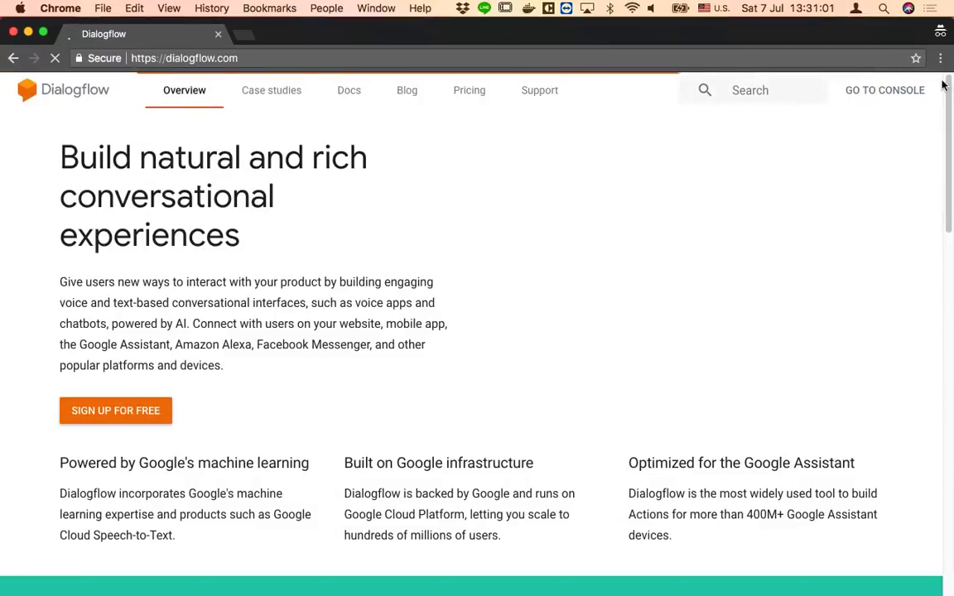
click(906, 91)
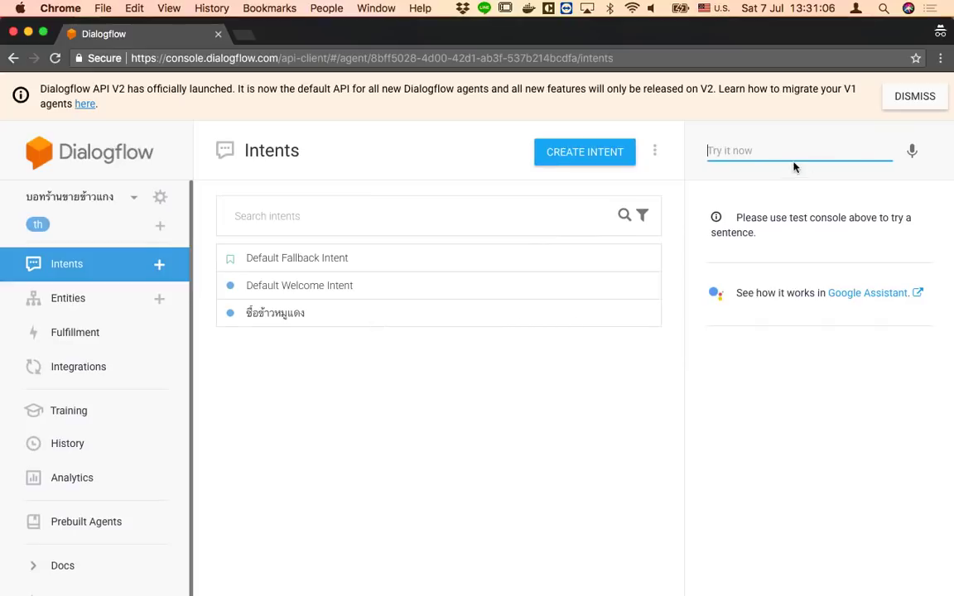
Test the phrase กินข้าว on the Thai agent, which matches the ชื่อข้าวหมูแดง intent
key(ctrl+space)
text(กิน)
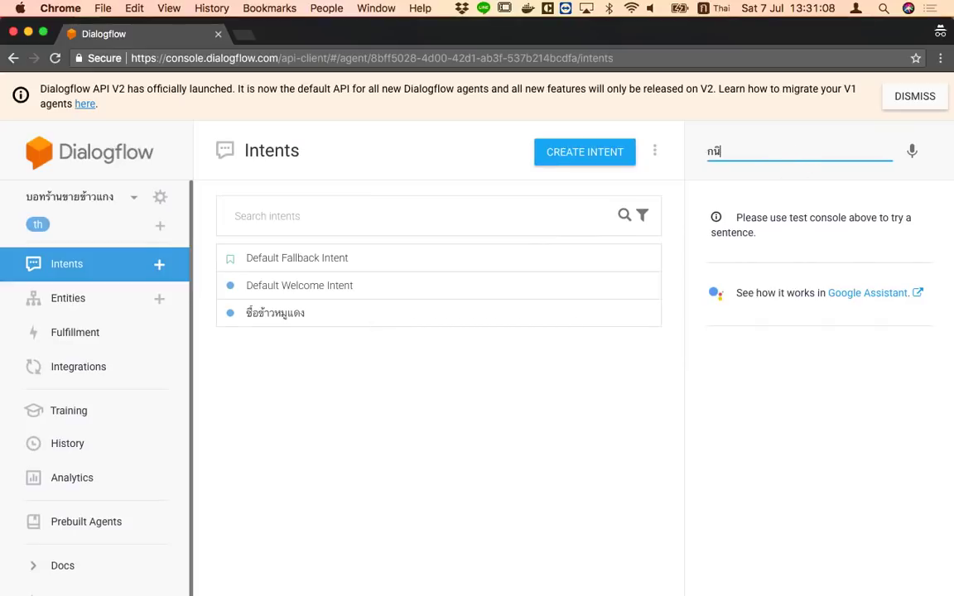
text(ข้า)
key(Return)
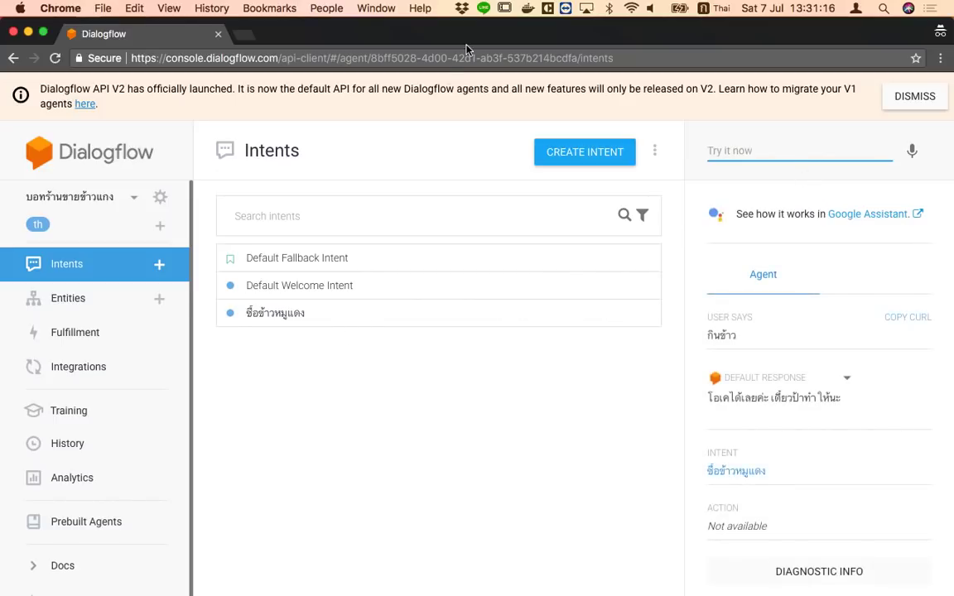
drag(493, 36, 464, 163)
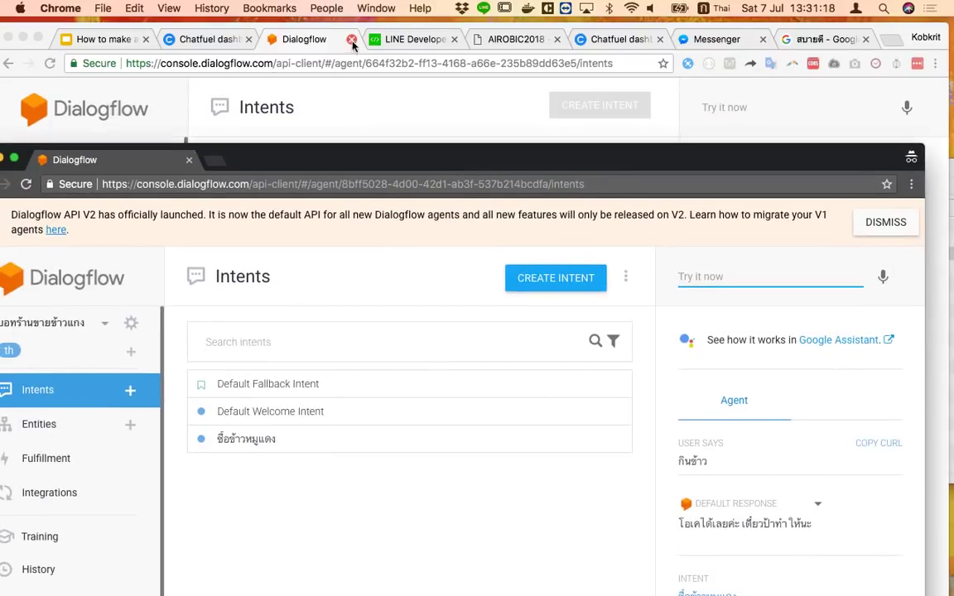
Rename the ชื่อข้าวหมูแดง intent to orderFood and save it
double_click(326, 164)
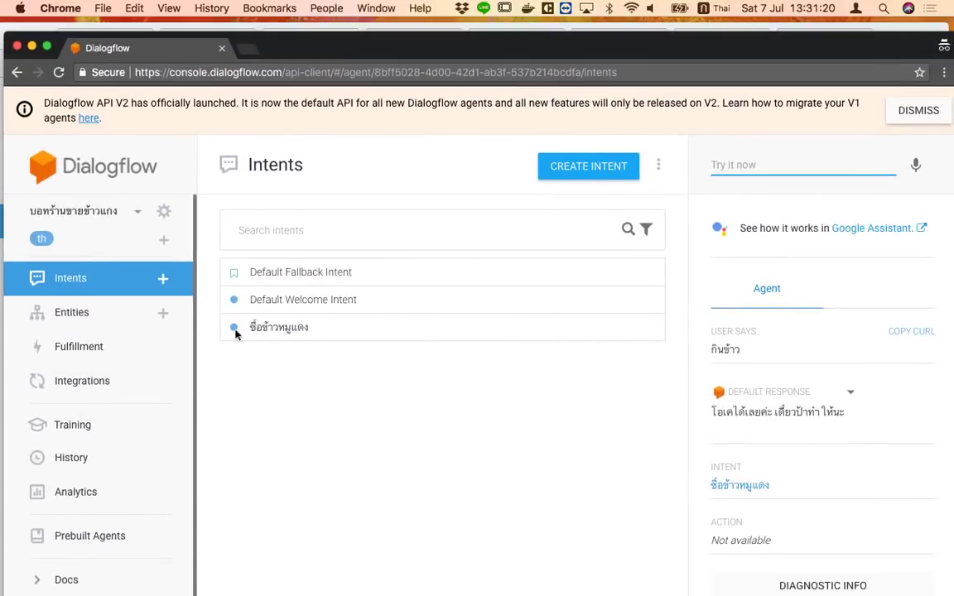
click(335, 327)
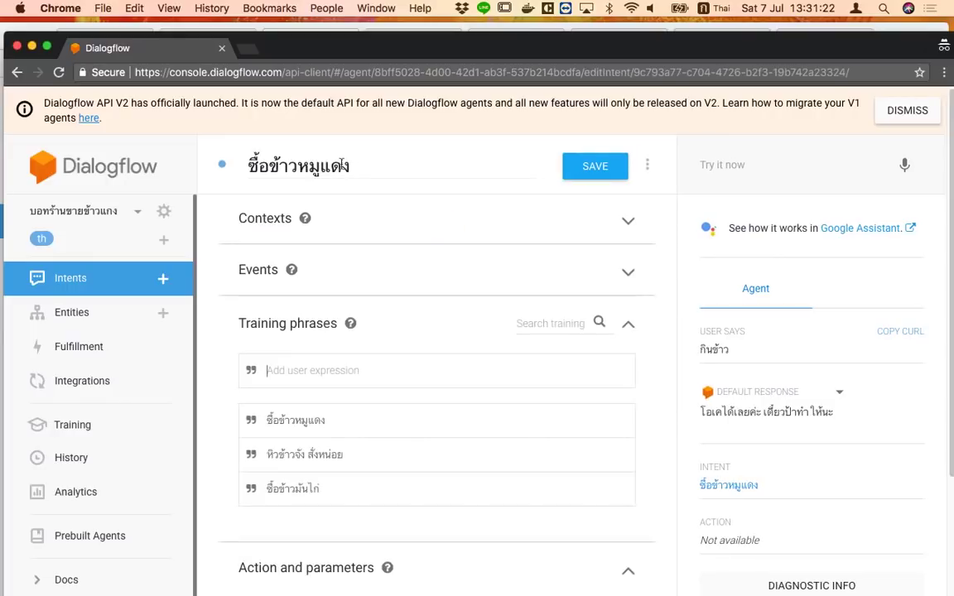
drag(354, 166, 255, 152)
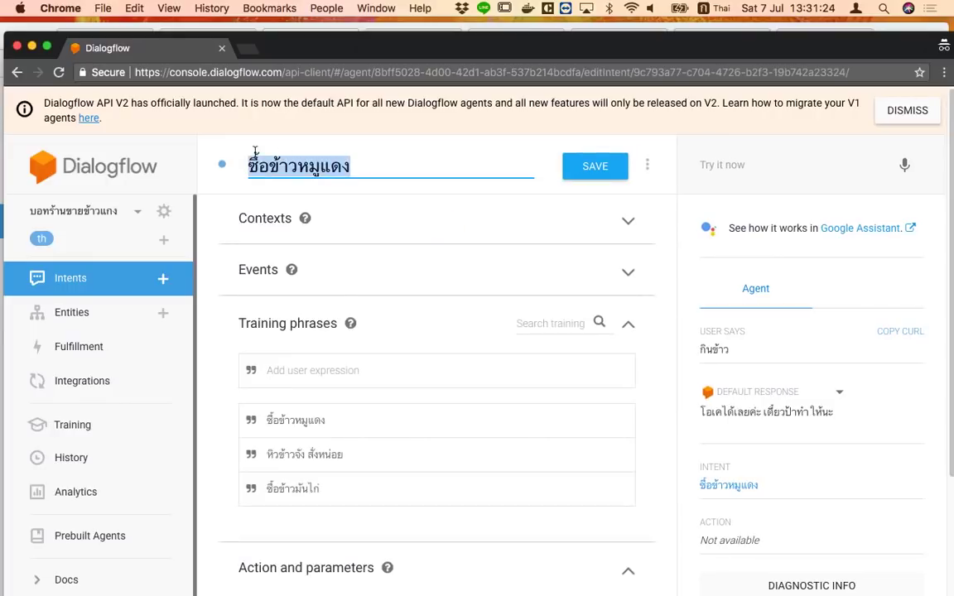
text(ก)
key(BackSpace)
key(ctrl+space)
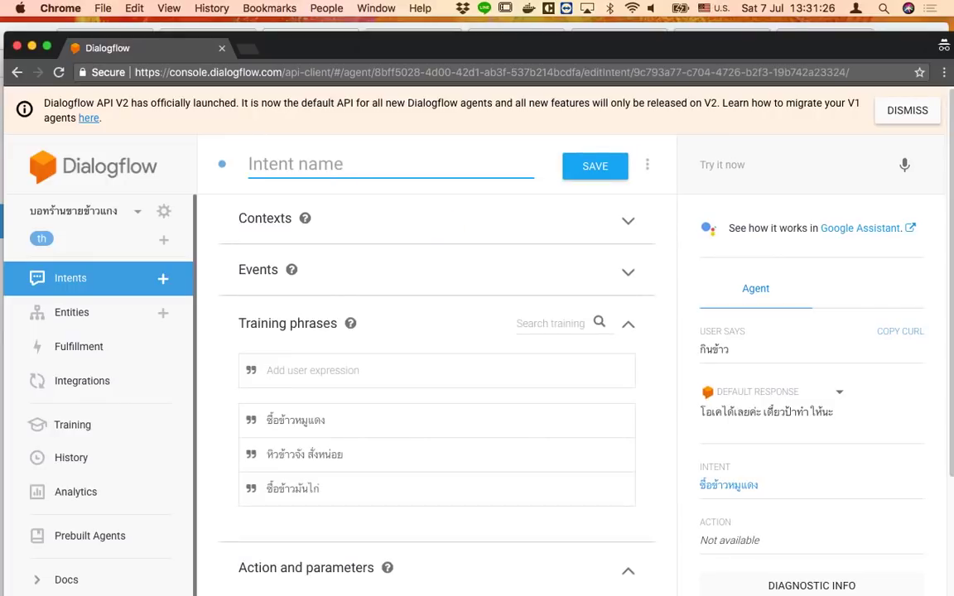
text(orderFood)
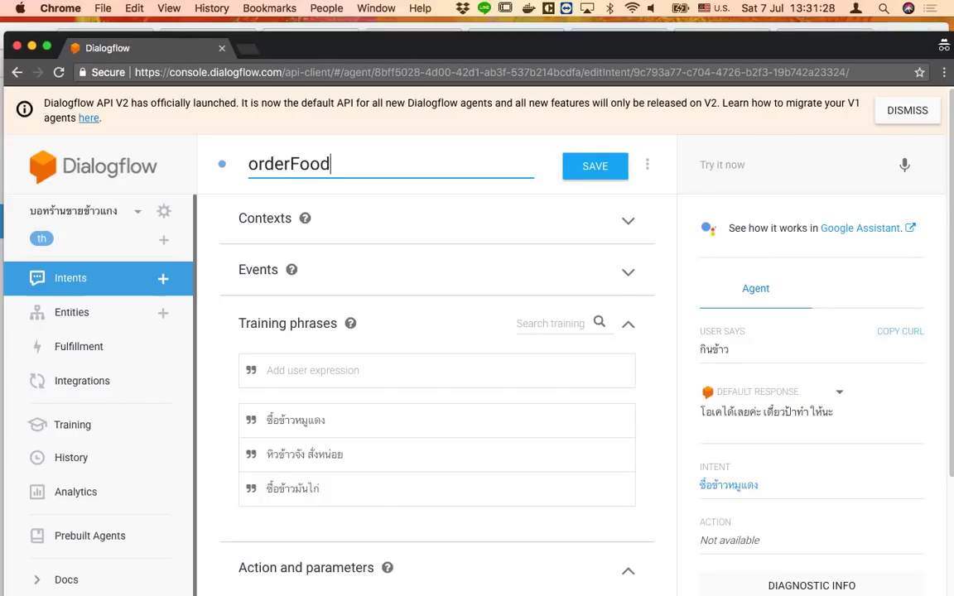
click(405, 530)
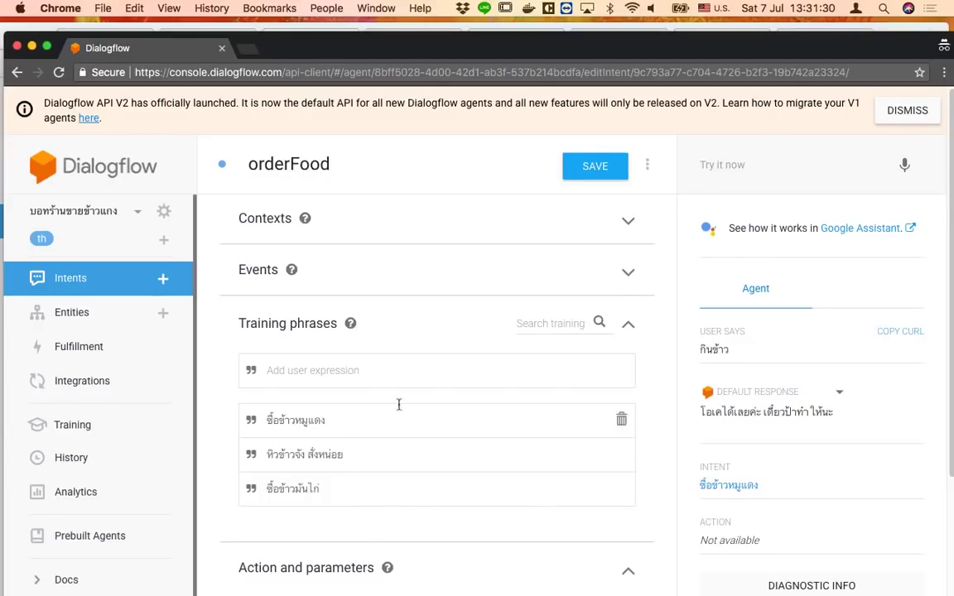
click(589, 166)
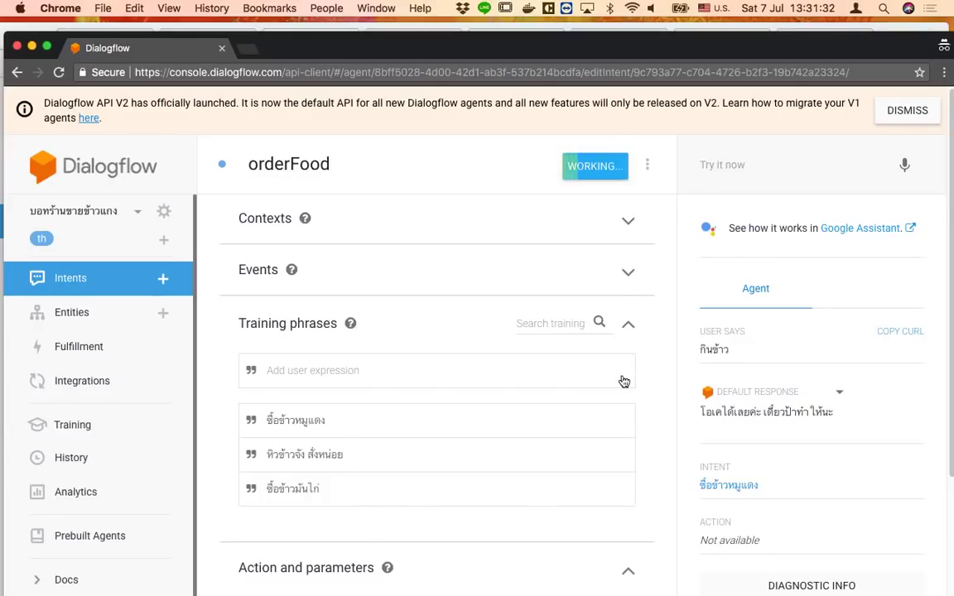
Test the phrase ชื่อข้าว and confirm it matches orderFood
click(772, 165)
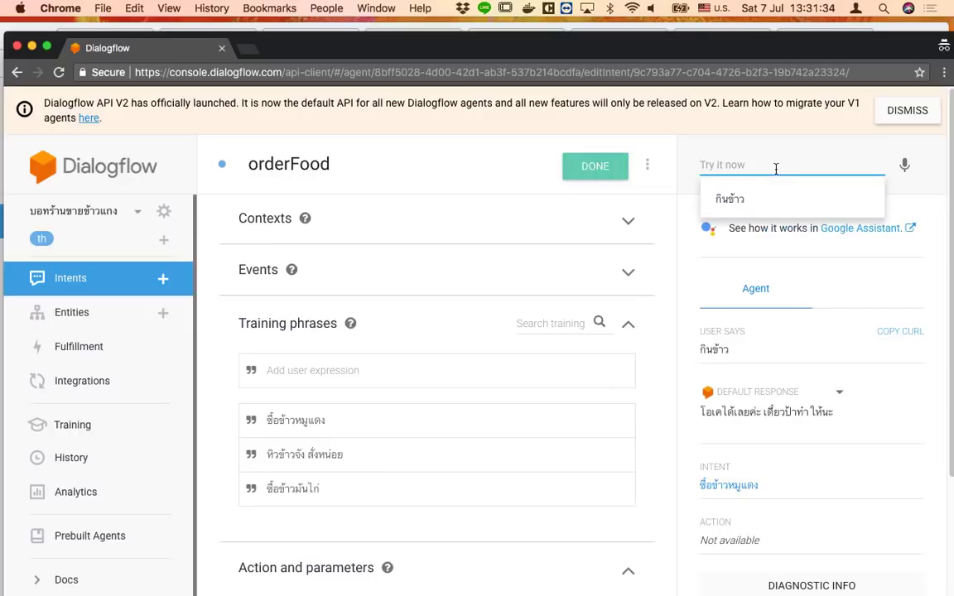
key(ctrl+space)
text(ชื่อข้า)
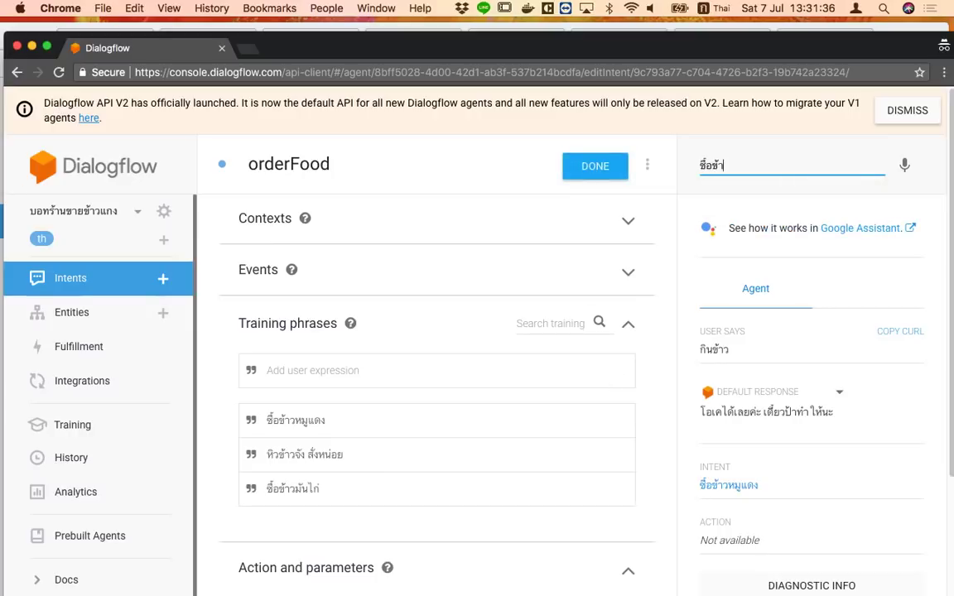
text(ว)
key(Return)
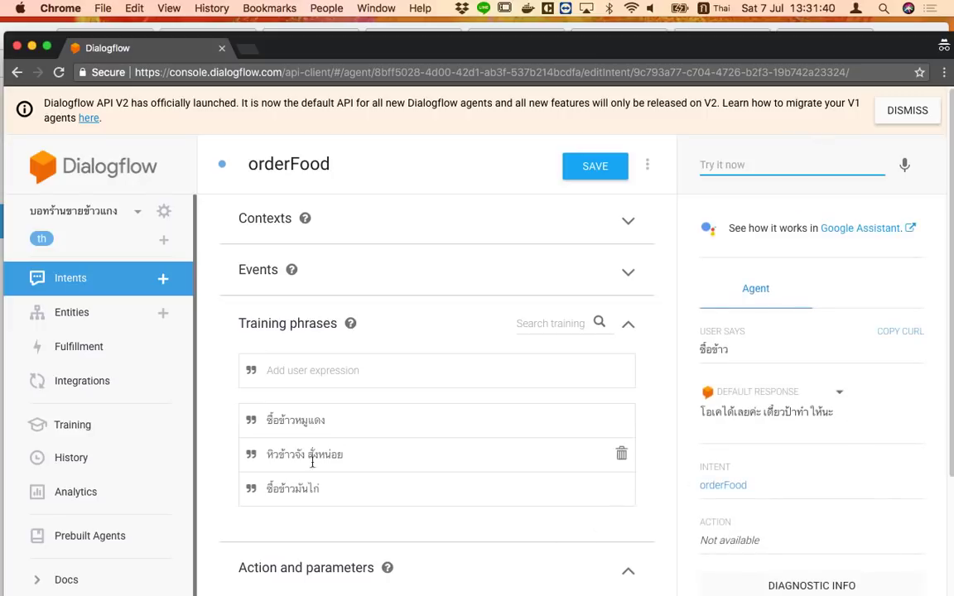
scroll(311, 468, down, 5)
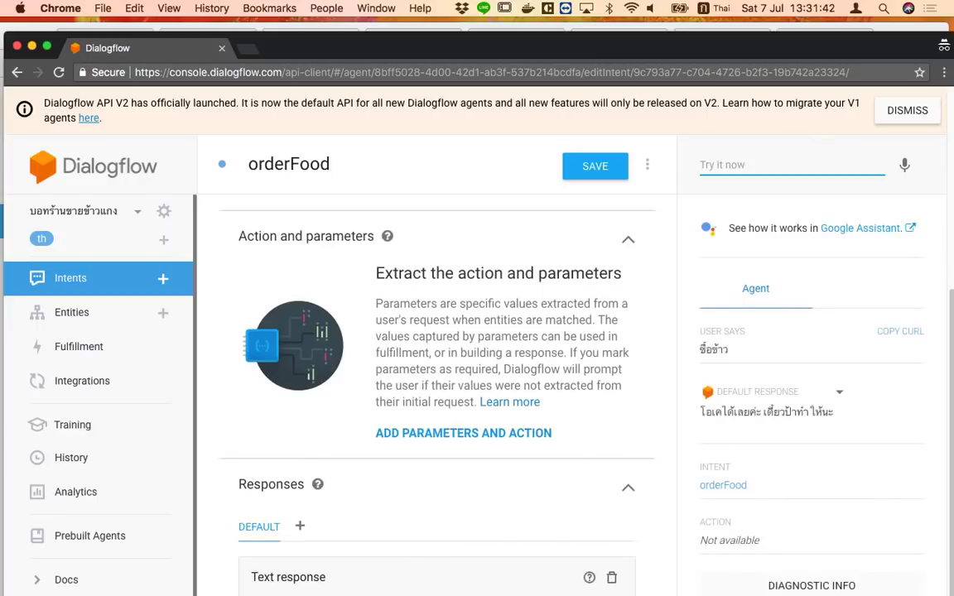
scroll(437, 389, up, 4)
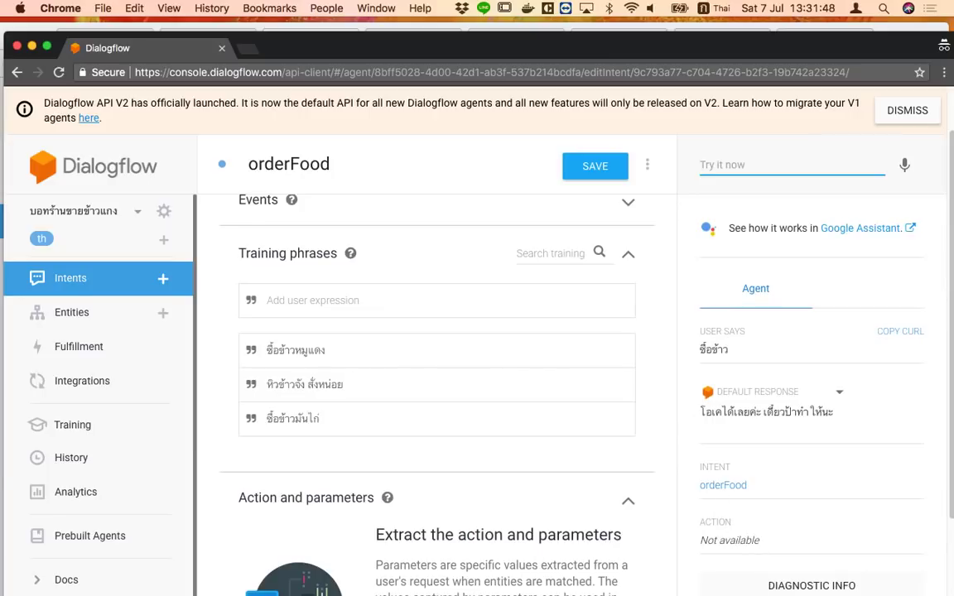
Present the How to make a chatbot slides full-screen
click(277, 33)
click(91, 40)
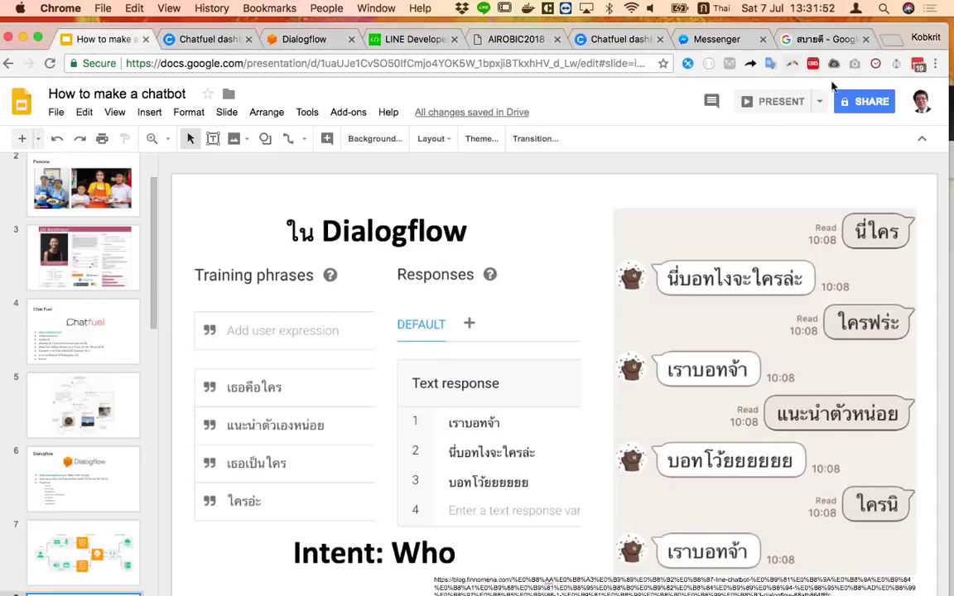
click(774, 101)
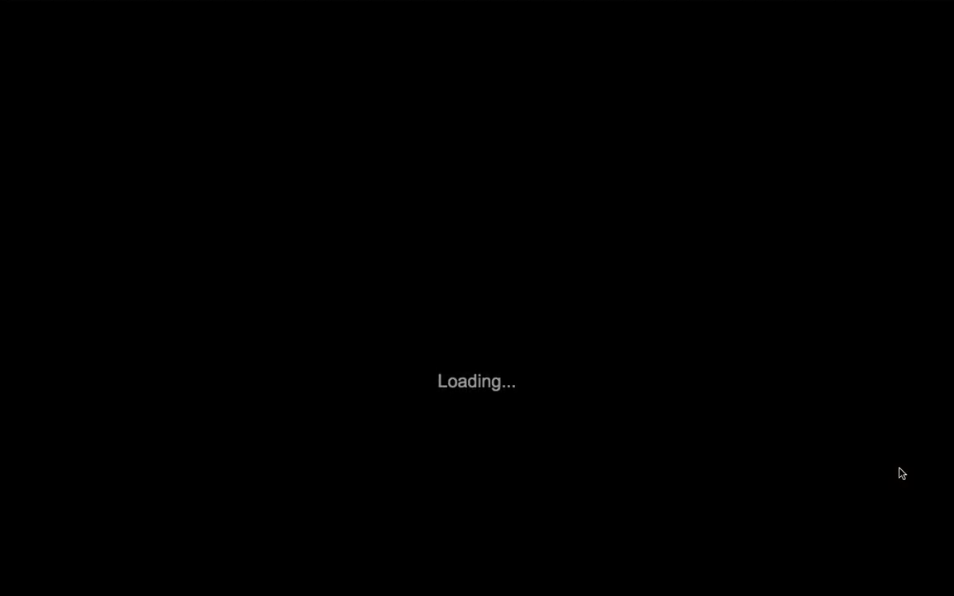
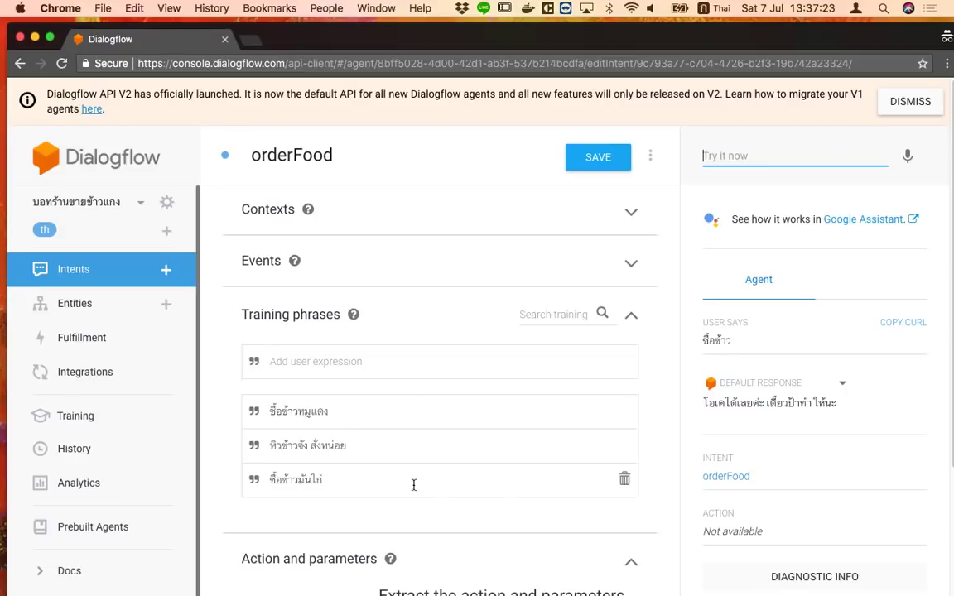
scroll(411, 496, down, 5)
scroll(406, 498, up, 5)
scroll(366, 473, down, 4)
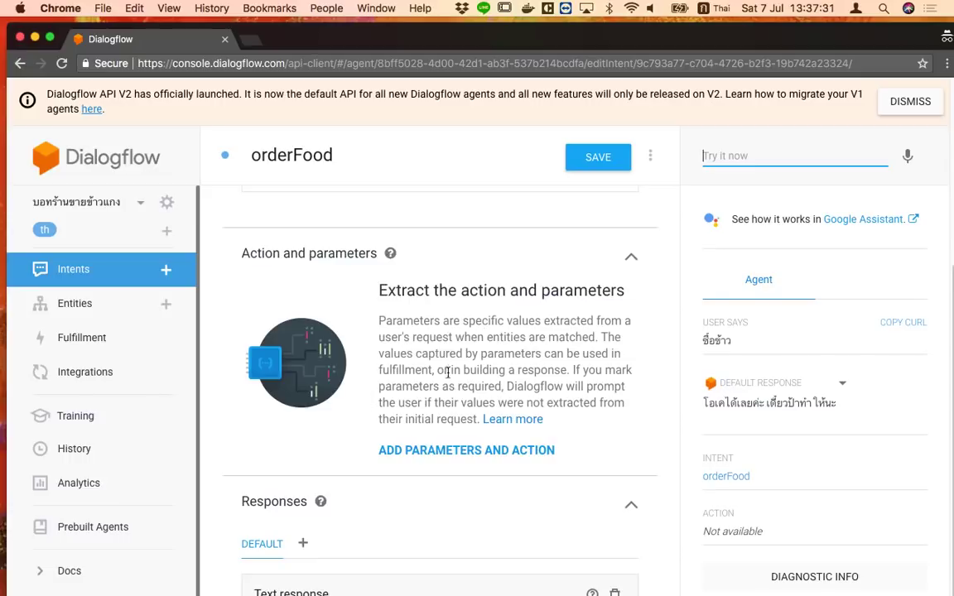
scroll(451, 386, up, 2)
scroll(451, 386, up, 5)
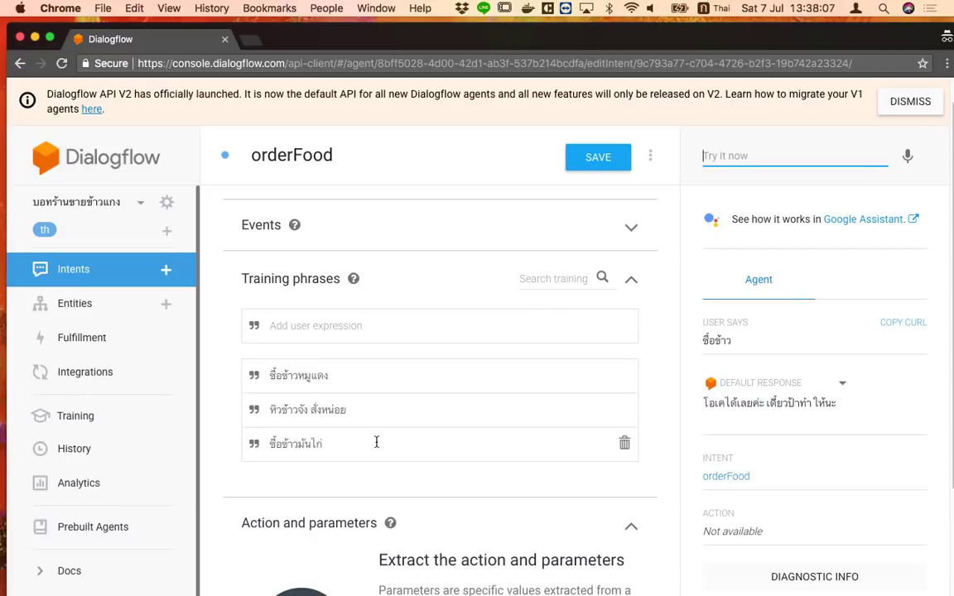
Create a new entity from the Entities list and name it foodType
click(127, 319)
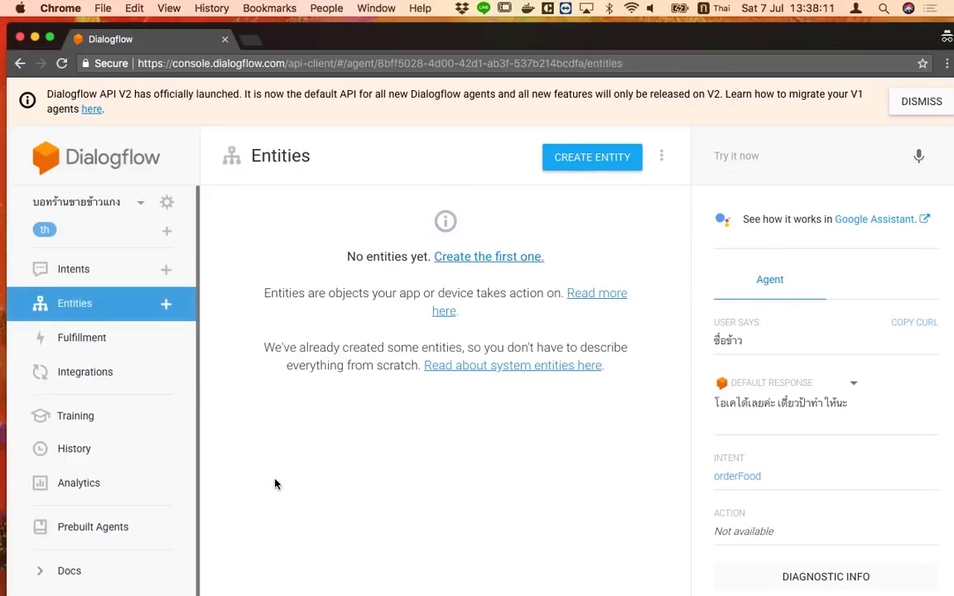
click(579, 166)
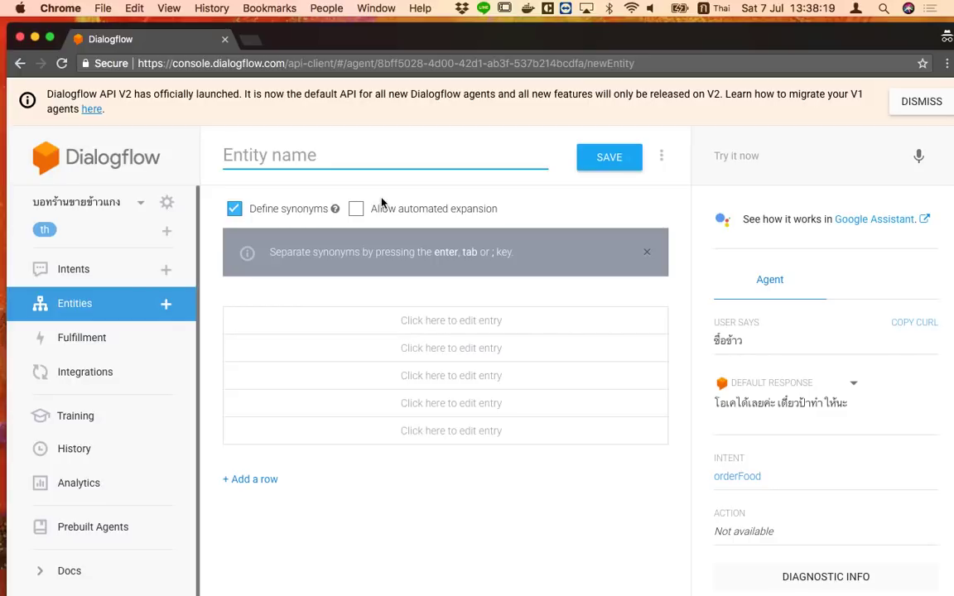
key(ctrl+space)
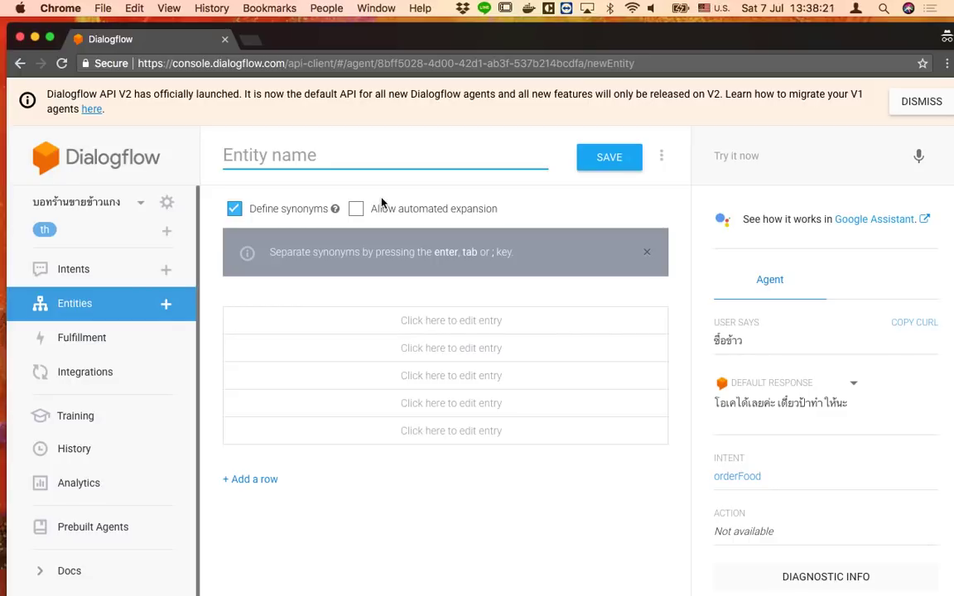
key(ctrl+space)
text(ดนน)
key(BackSpace)
key(BackSpace)
key(BackSpace)
key(ctrl+space)
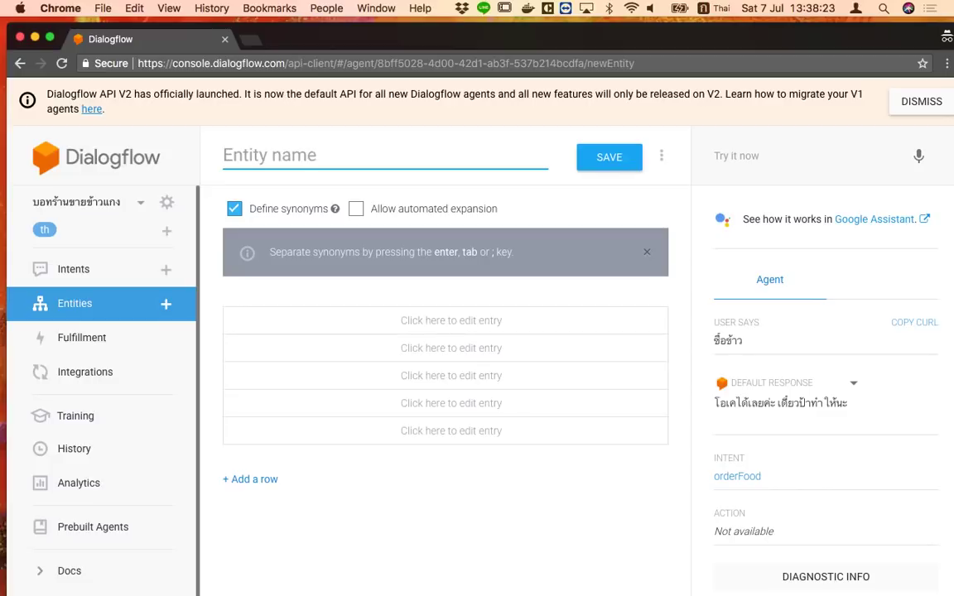
text(foodType)
key(Tab)
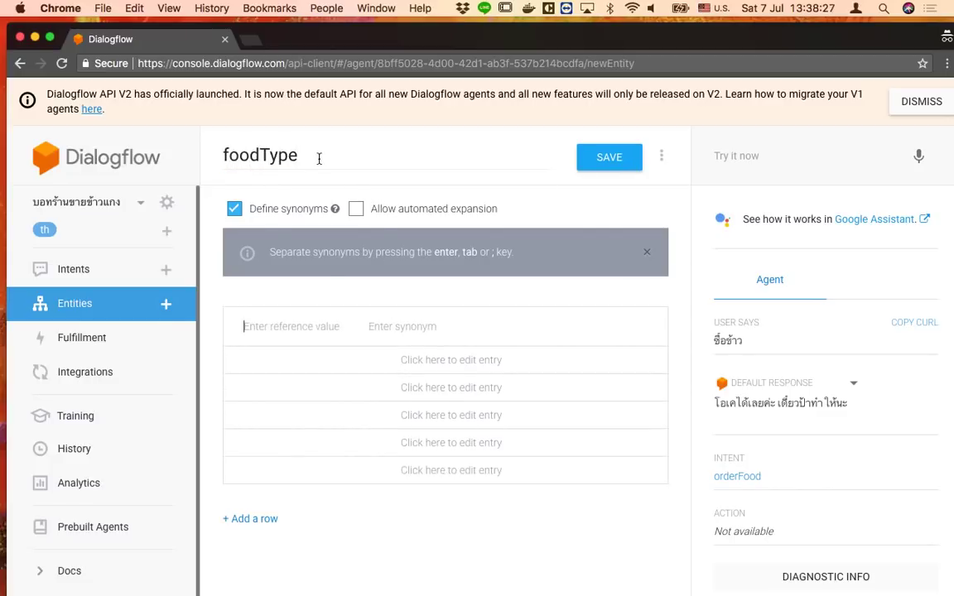
Enter ข้าวมันไก่ as the first foodType reference value
click(287, 141)
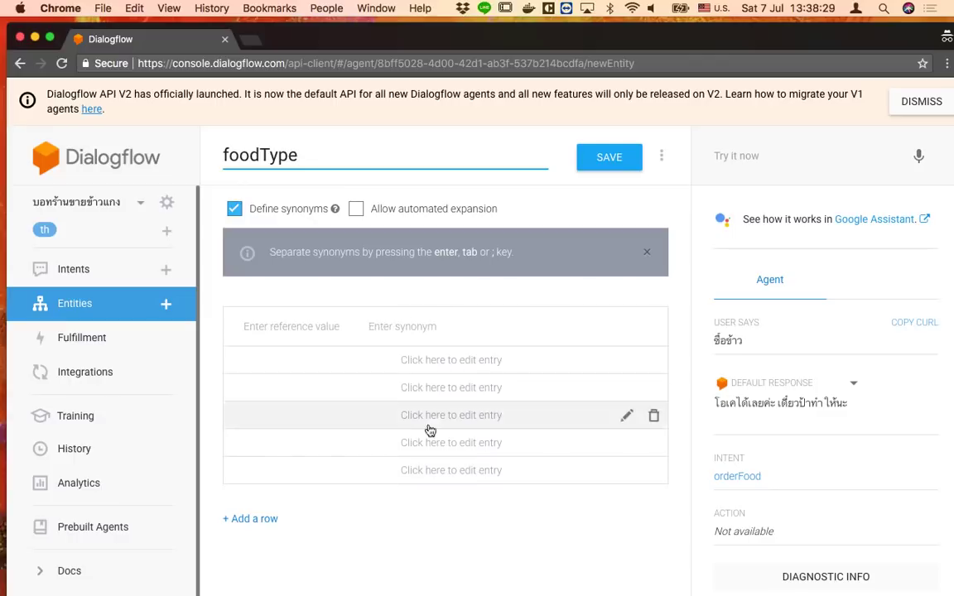
click(319, 334)
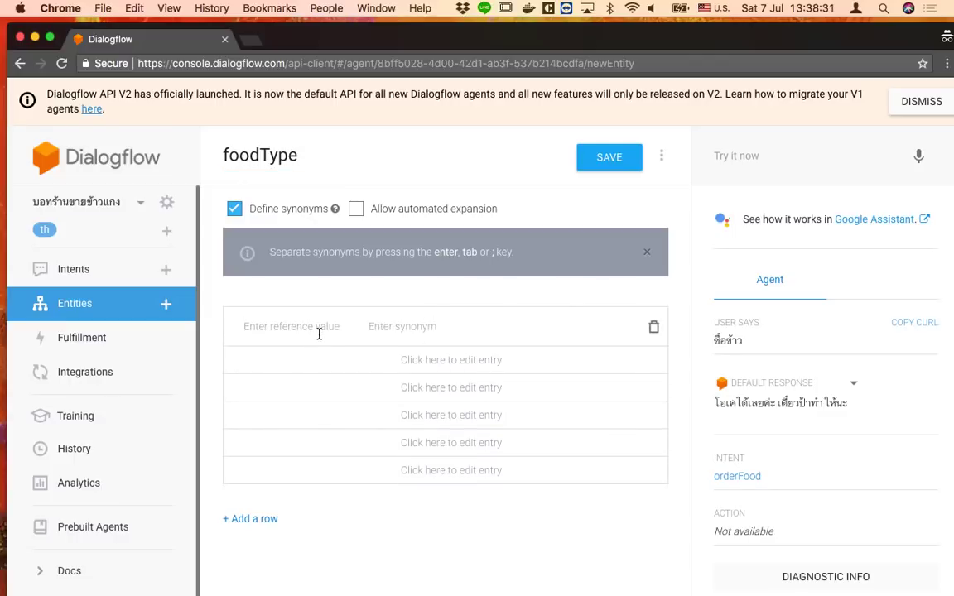
key(ctrl+space)
text(ซ)
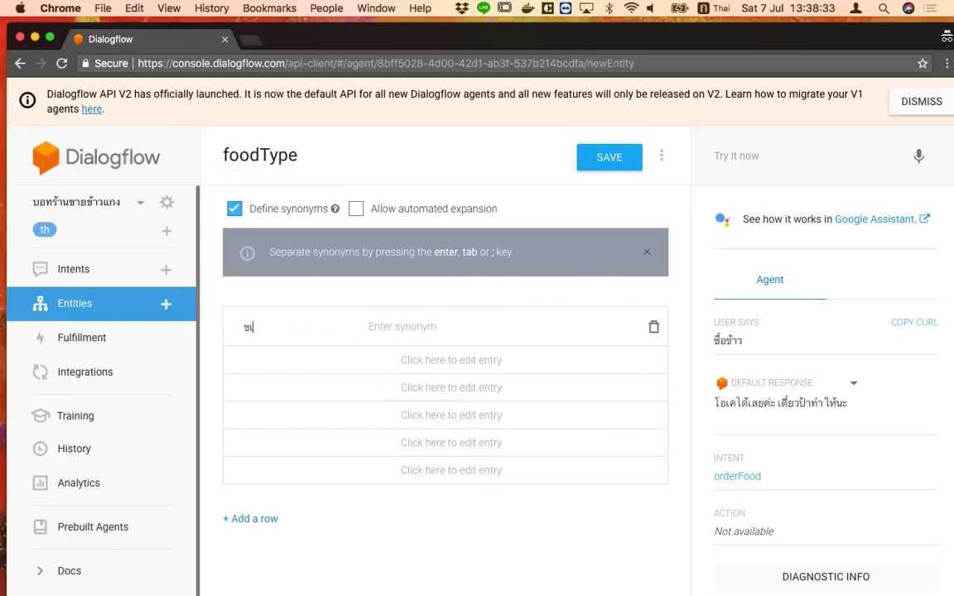
key(BackSpace)
text(ข้าวมันไก่)
key(BackSpace)
text(่)
key(Tab)
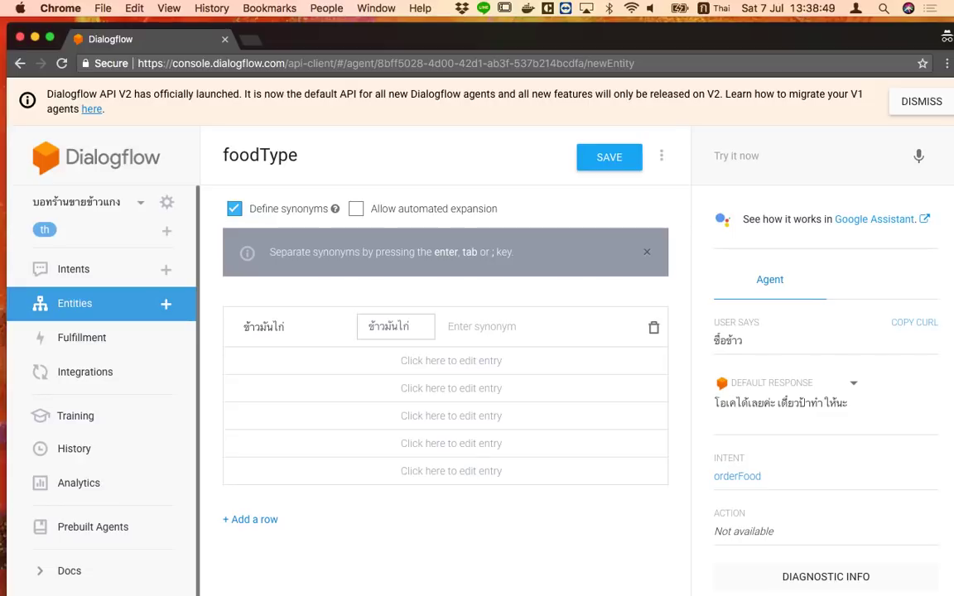
Give ข้าวมันไก่ the synonyms chicken rice, ข้าวมันไก่ทอด and มันไก่ตอน
key(ctrl+space)
text(chick)
text(en rice)
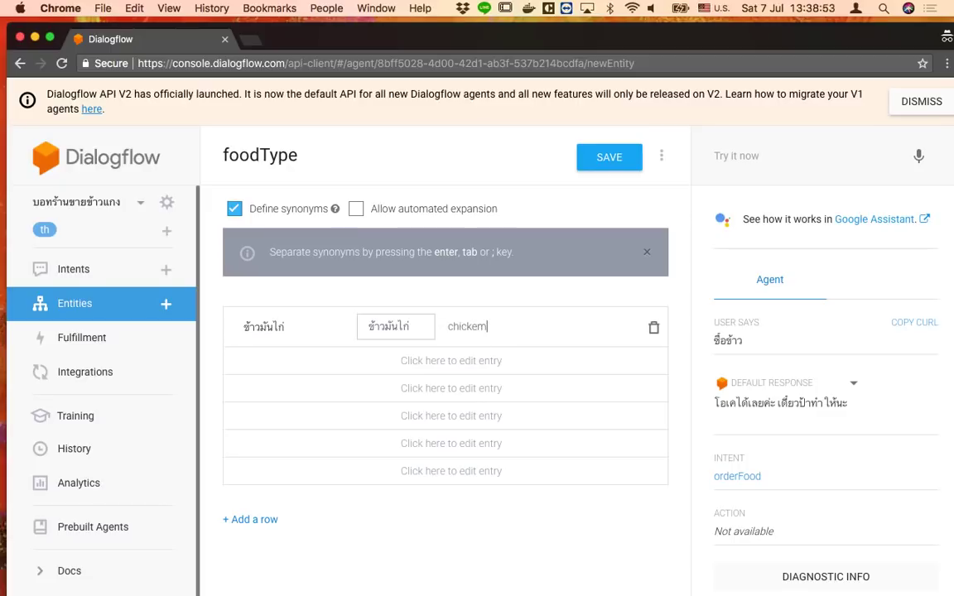
key(Return)
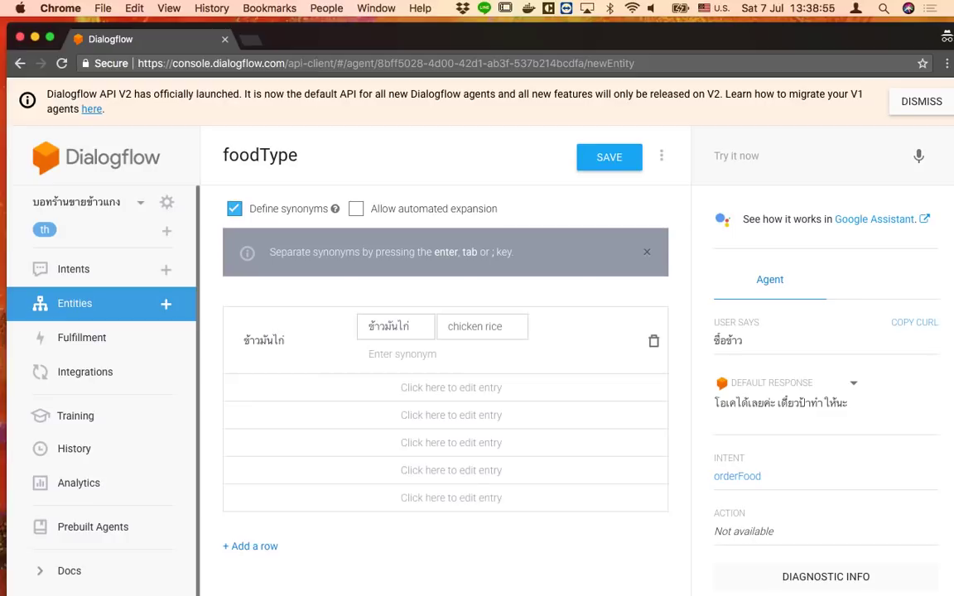
key(ctrl+space)
text(ข)
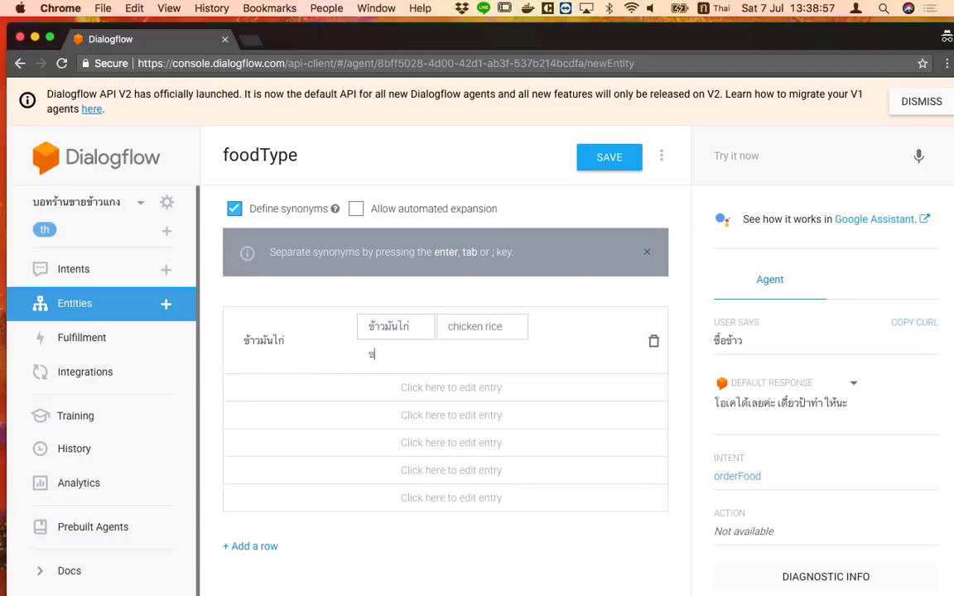
text(้าวมันไก่ทอด)
key(Return)
text(มันไก่จอ)
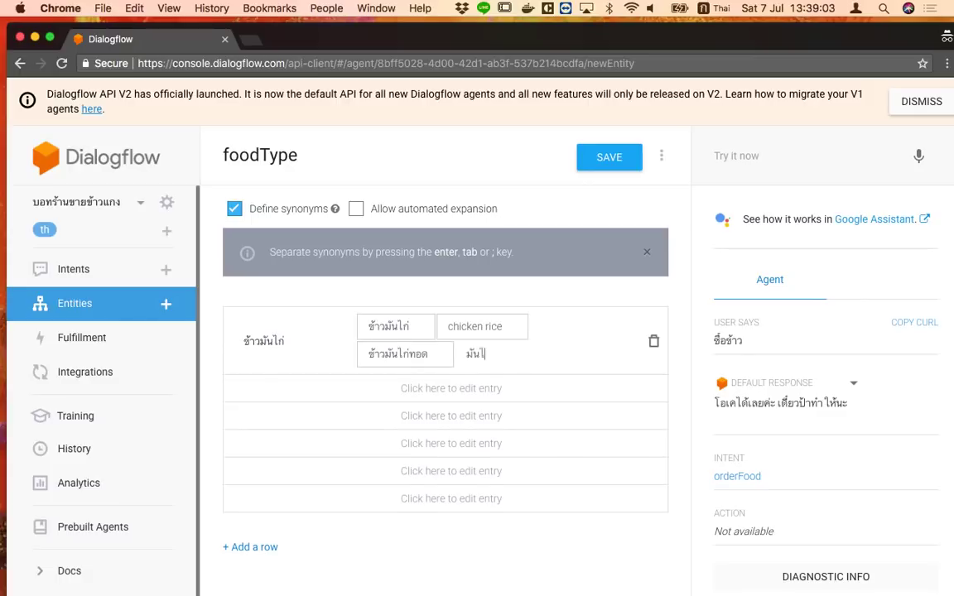
key(BackSpace)
key(BackSpace)
text(ตอน)
key(Return)
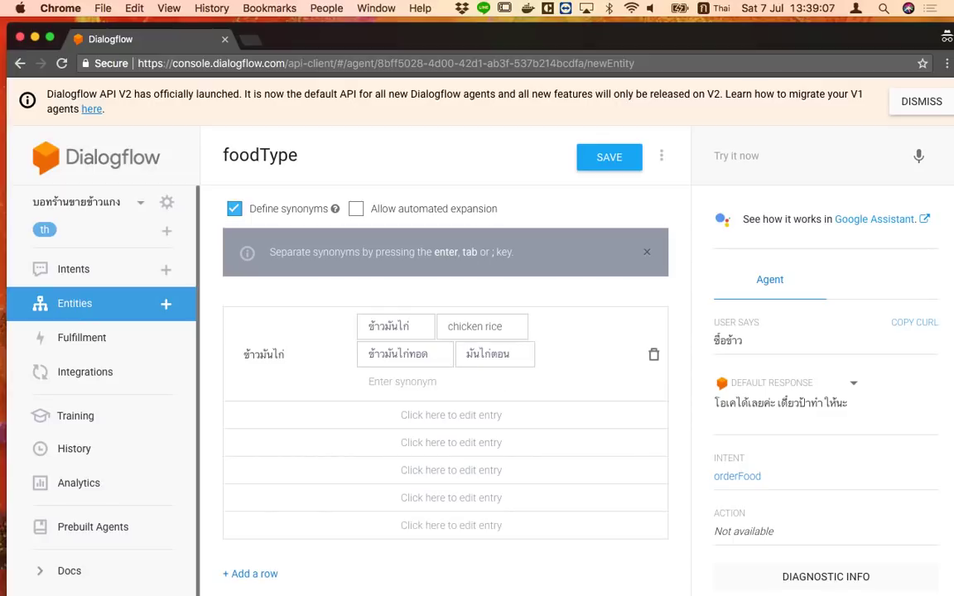
Add a ข้าวหมูแดง entry with synonyms minched pork rice and หมูแดง
click(266, 418)
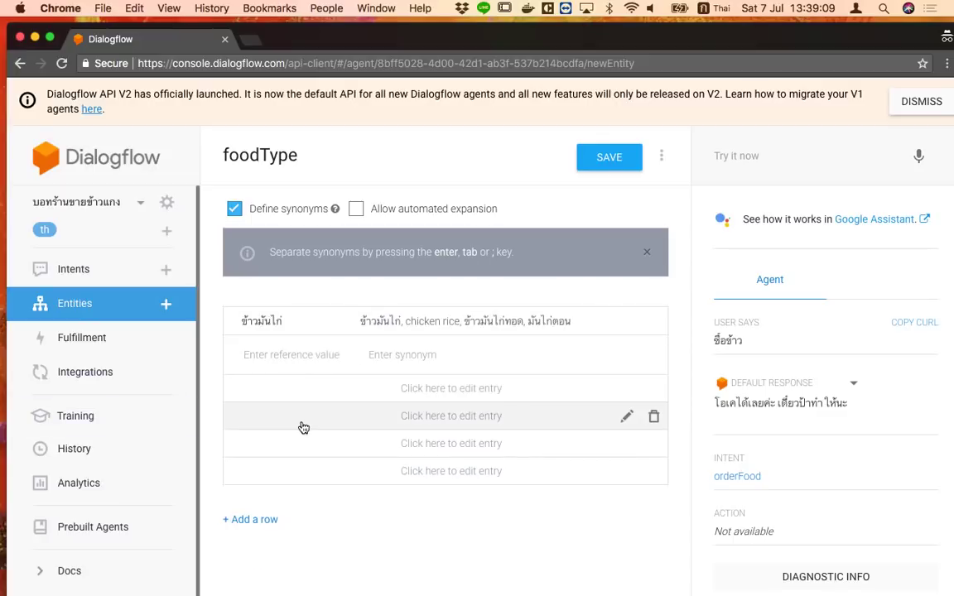
text(ข้าวหม)
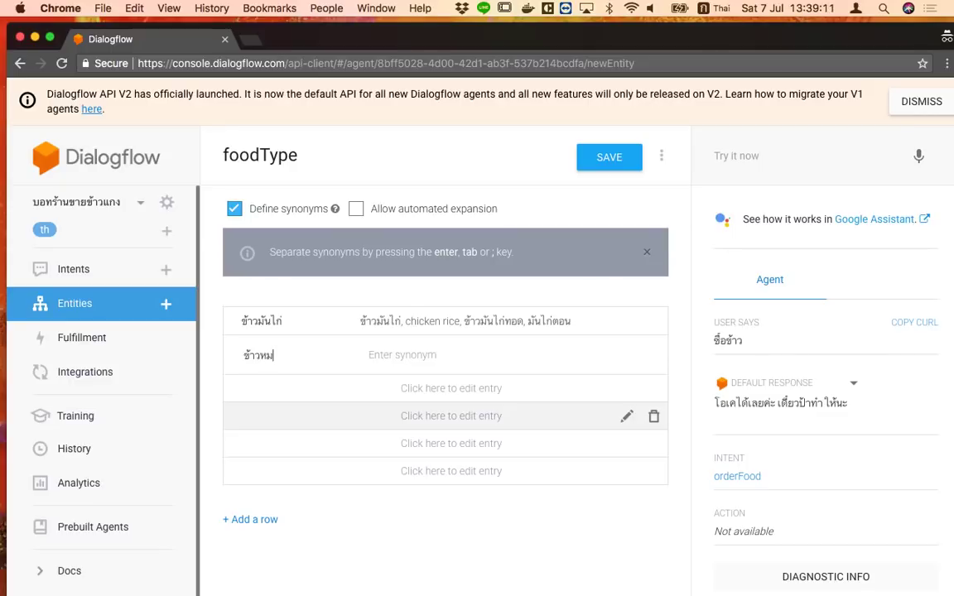
text(ูแดง)
key(Tab)
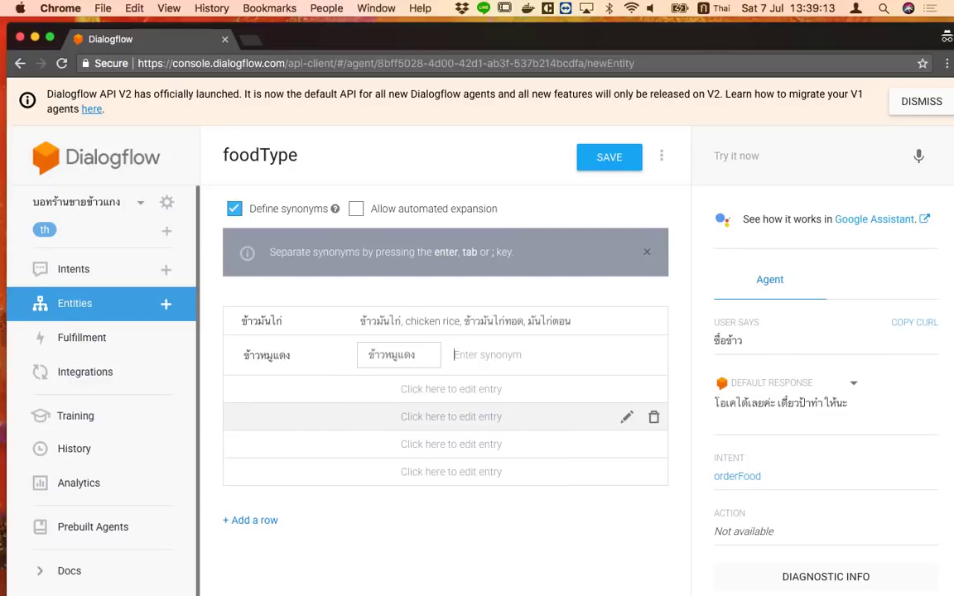
key(ctrl+space)
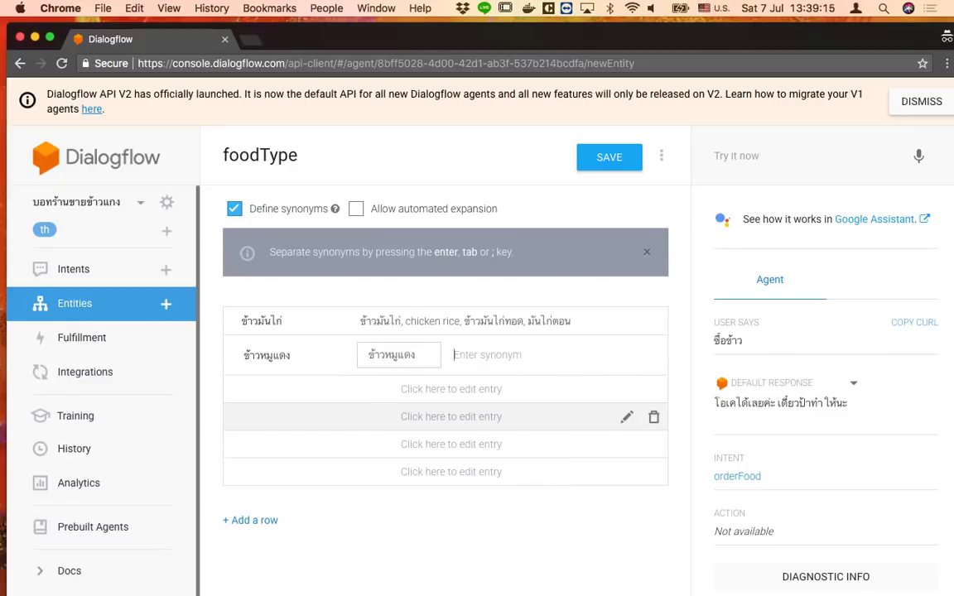
text(minched pork)
key(BackSpace)
key(BackSpace)
key(BackSpace)
key(BackSpace)
key(BackSpace)
text(pork rice)
key(Return)
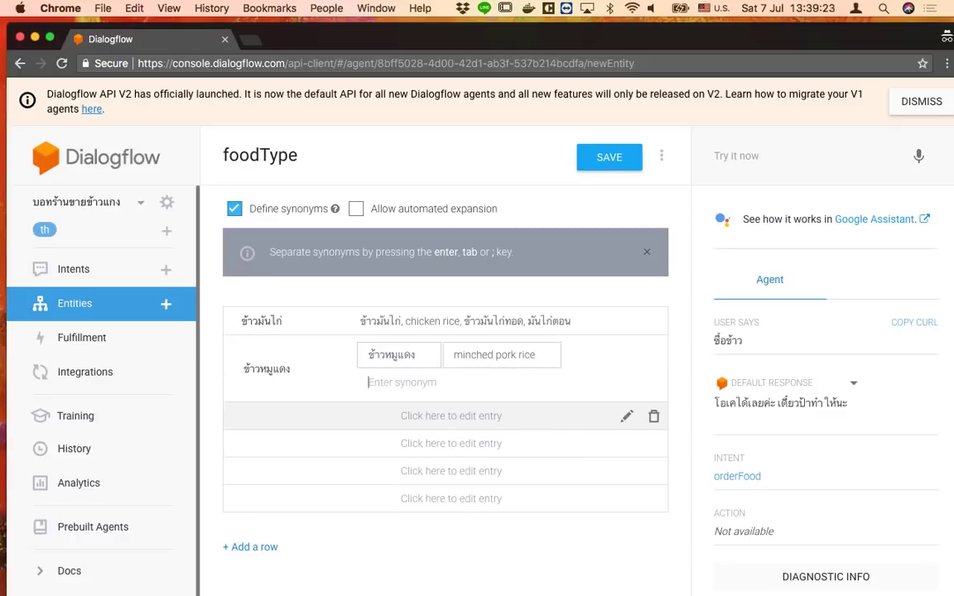
key(ctrl+space)
text(หมูแดง)
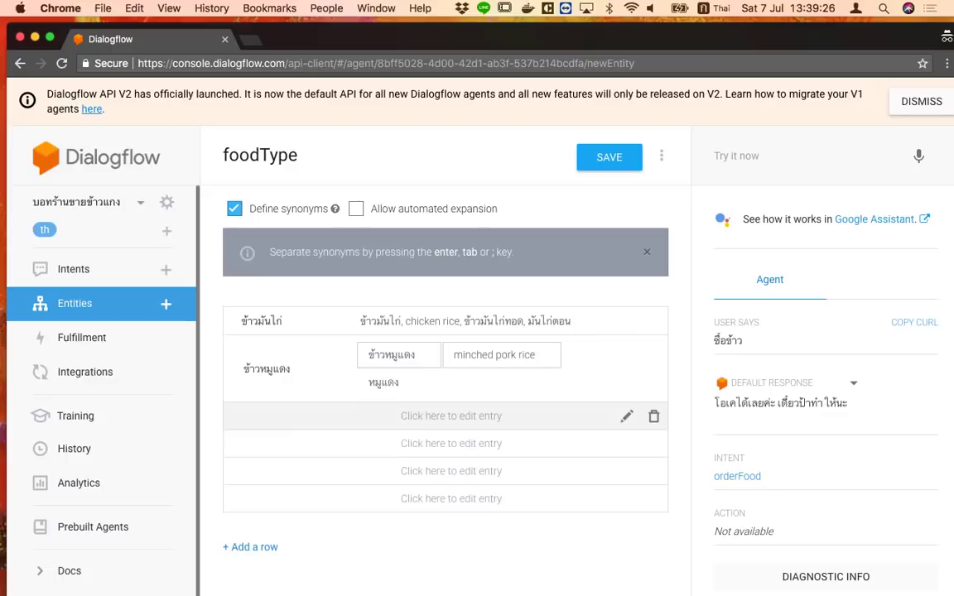
key(Return)
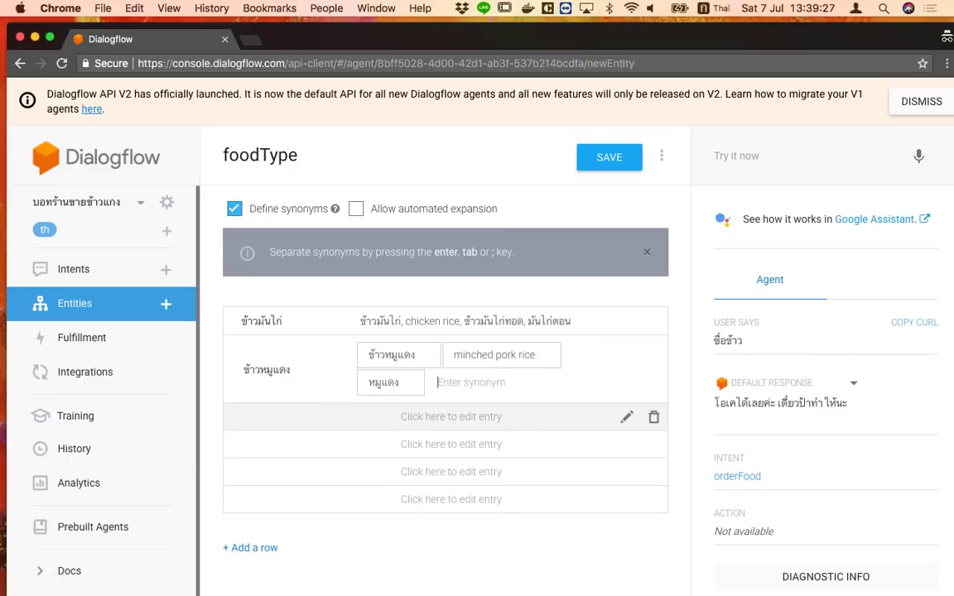
click(293, 416)
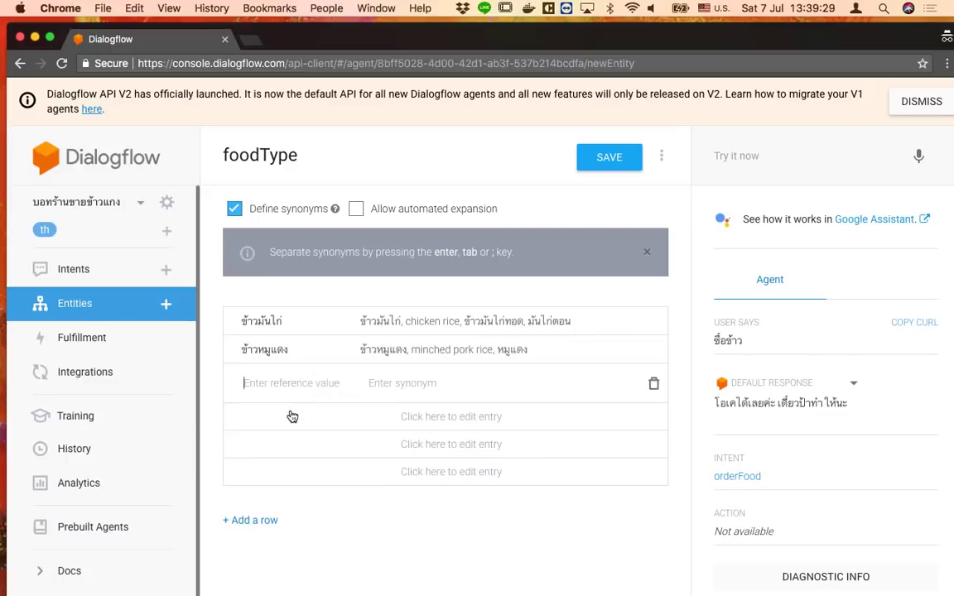
Add แกงส้ม as a foodType reference value
text(แกง)
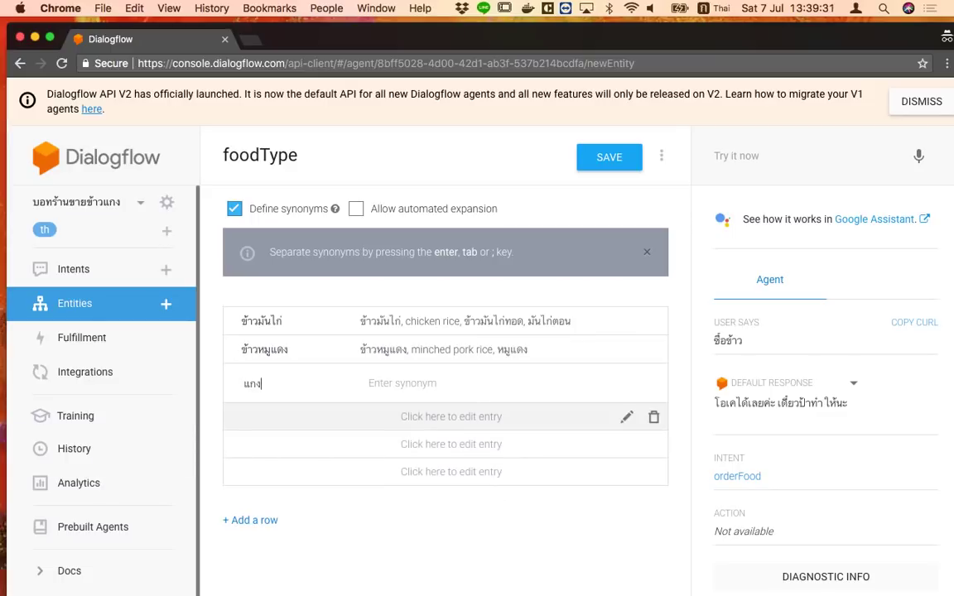
text(ส้ม)
key(Tab)
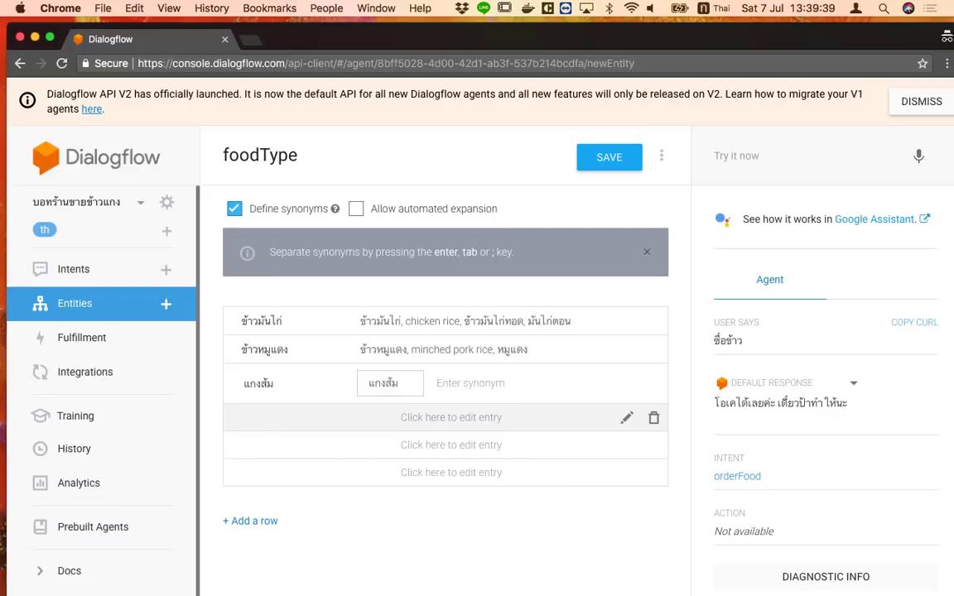
click(278, 426)
Add a ส้มตำ entry with synonyms ตำไทย, ตำปู and ตำมะม่วง
text(ส้มตำ)
key(Tab)
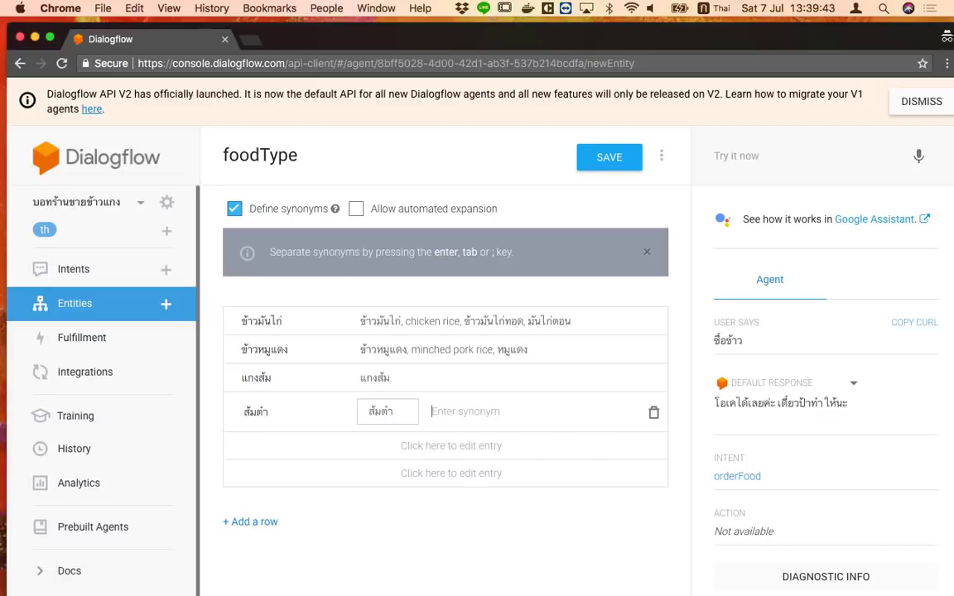
text(ตำไทย)
key(Return)
text(ตำผ)
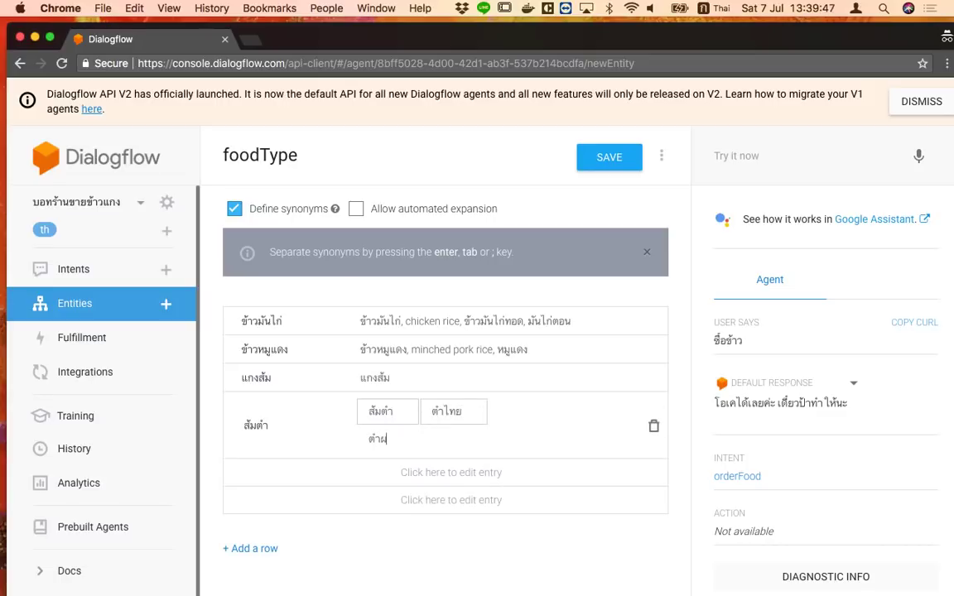
key(BackSpace)
text(ปู)
key(Return)
text(ตำมะ)
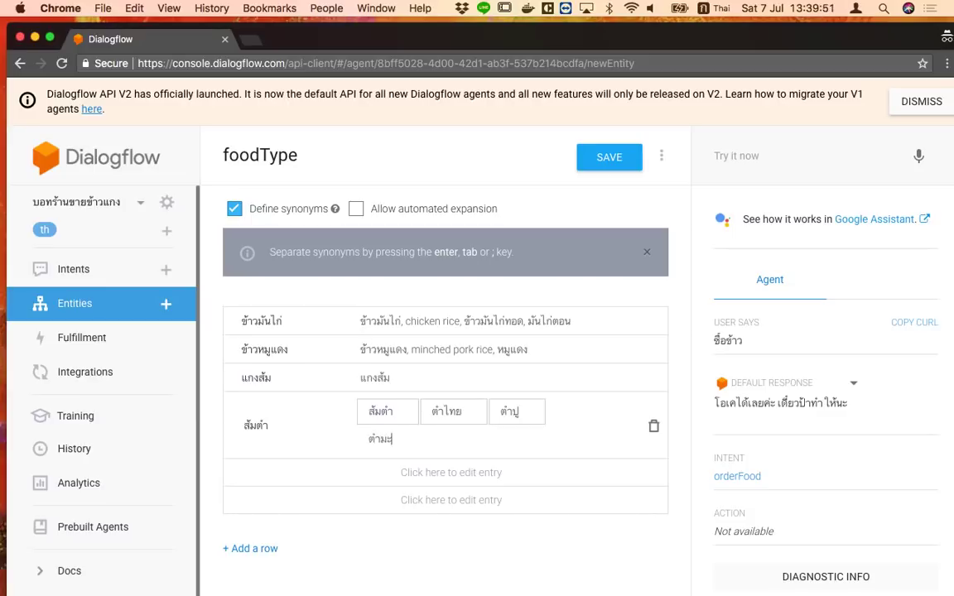
text(ม่วง)
key(Return)
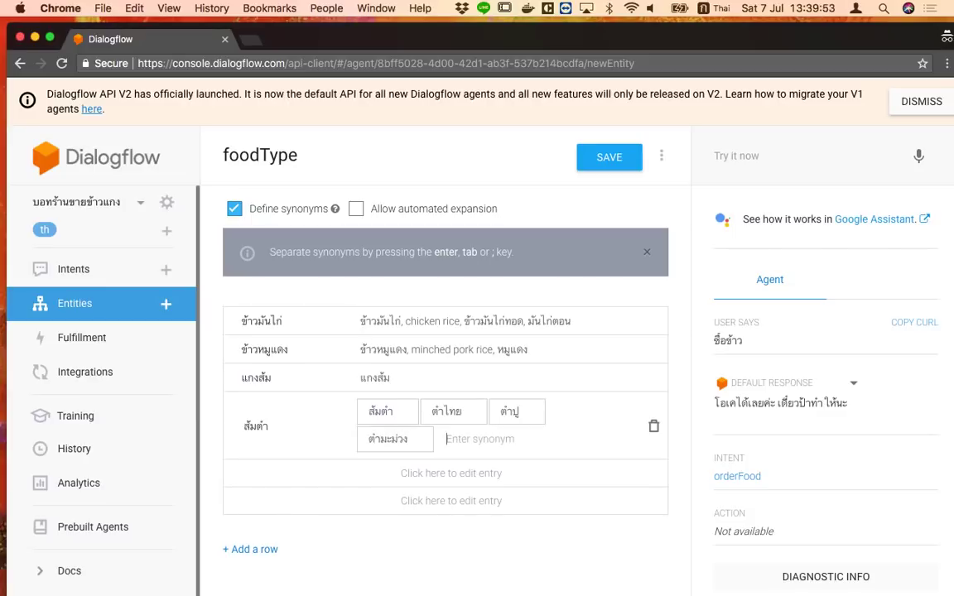
Add a แกงเขียวหวาน entry with the synonym green soup
click(282, 479)
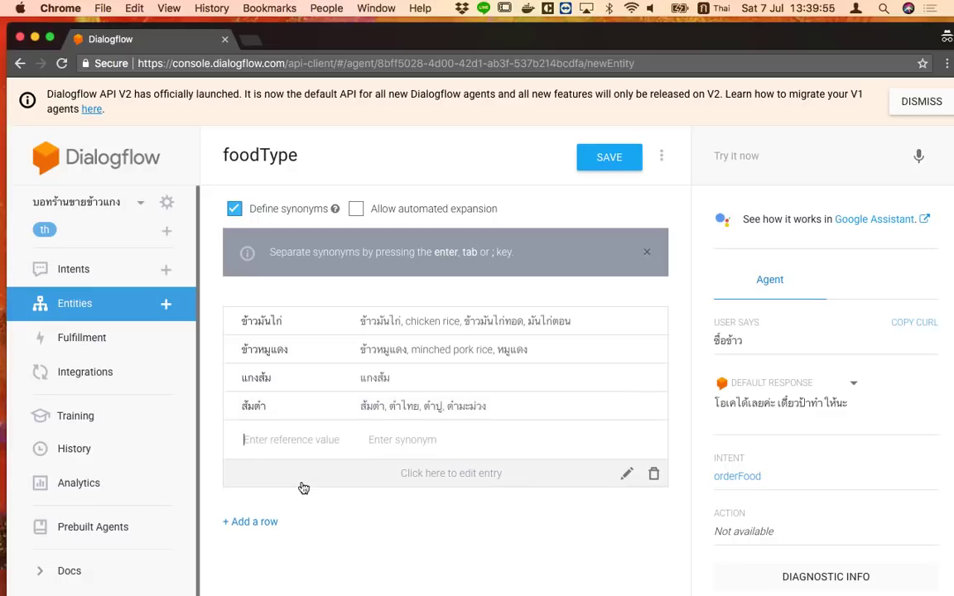
text(แก)
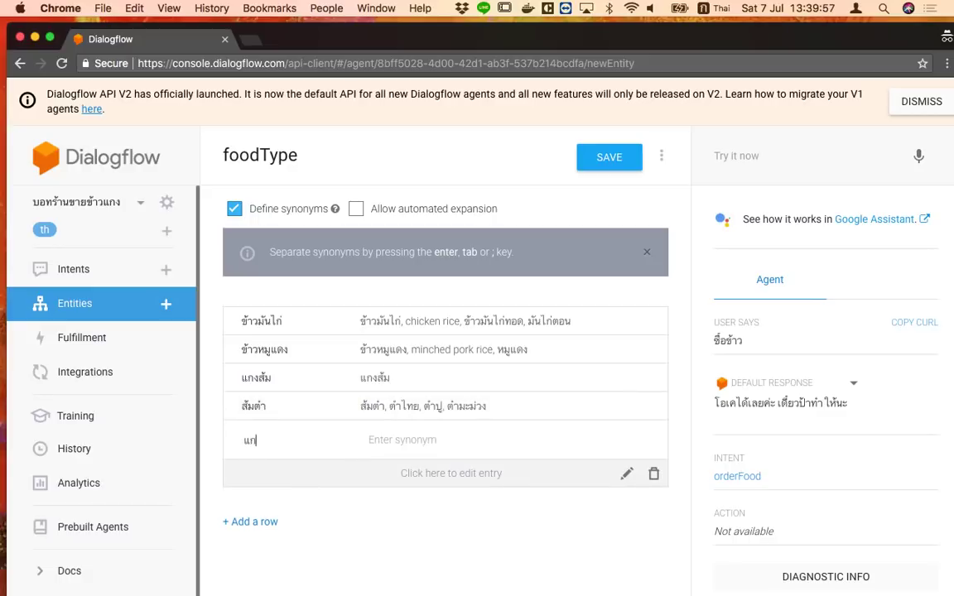
text(งเขียวหวาน)
key(Tab)
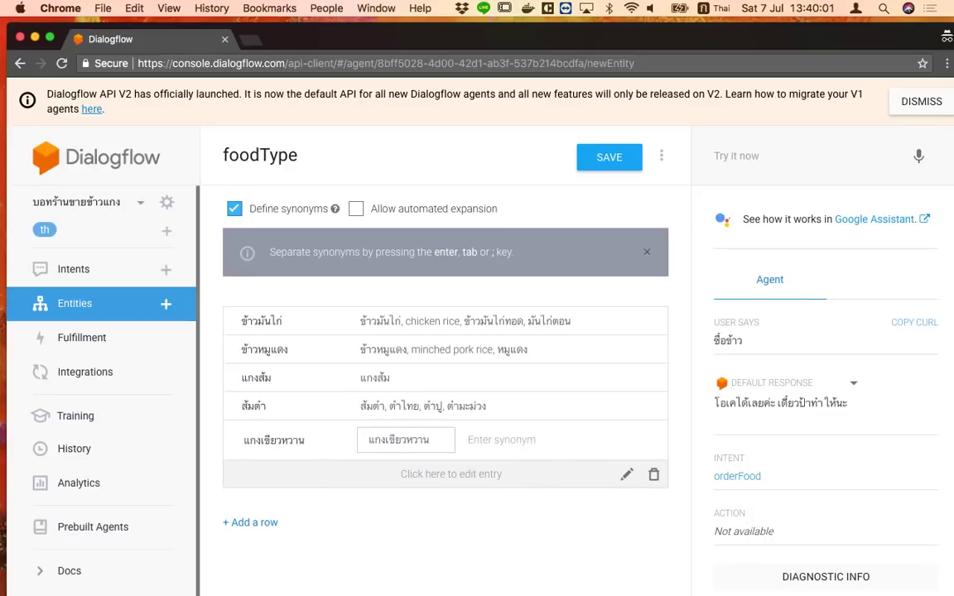
key(ctrl+space)
text(green soup)
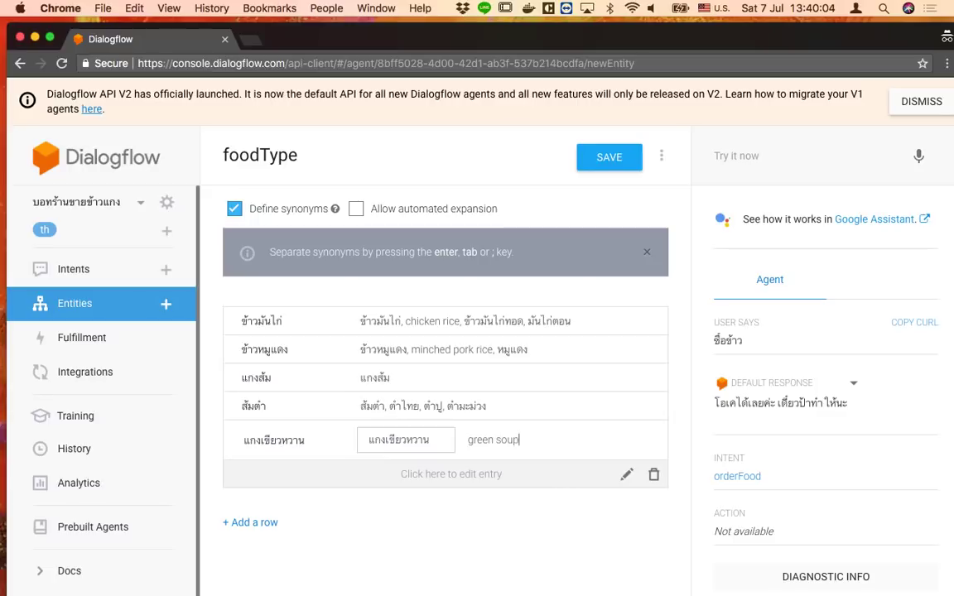
key(Return)
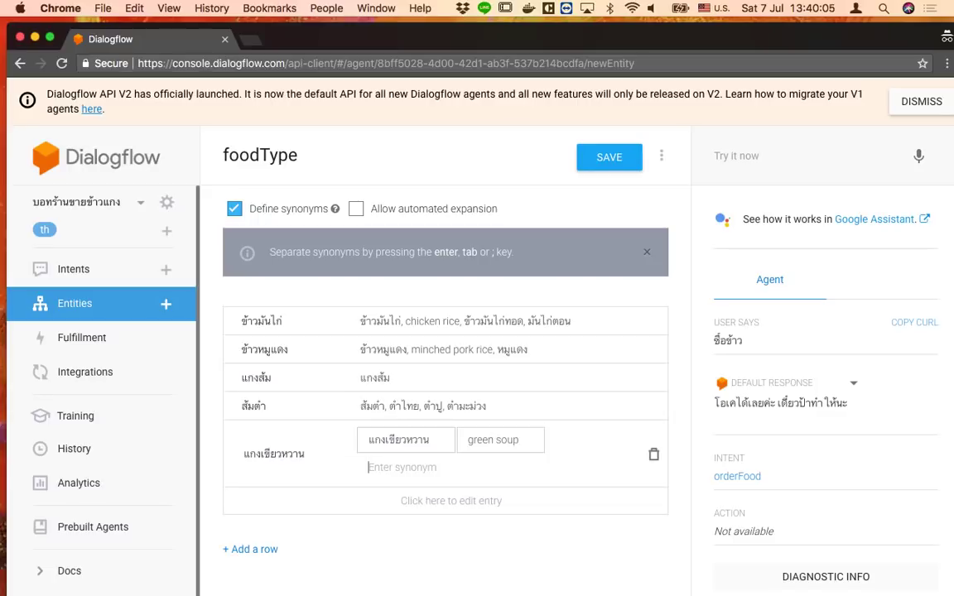
Give แกงส้ม the synonym orange soup and save the foodType entity
click(419, 379)
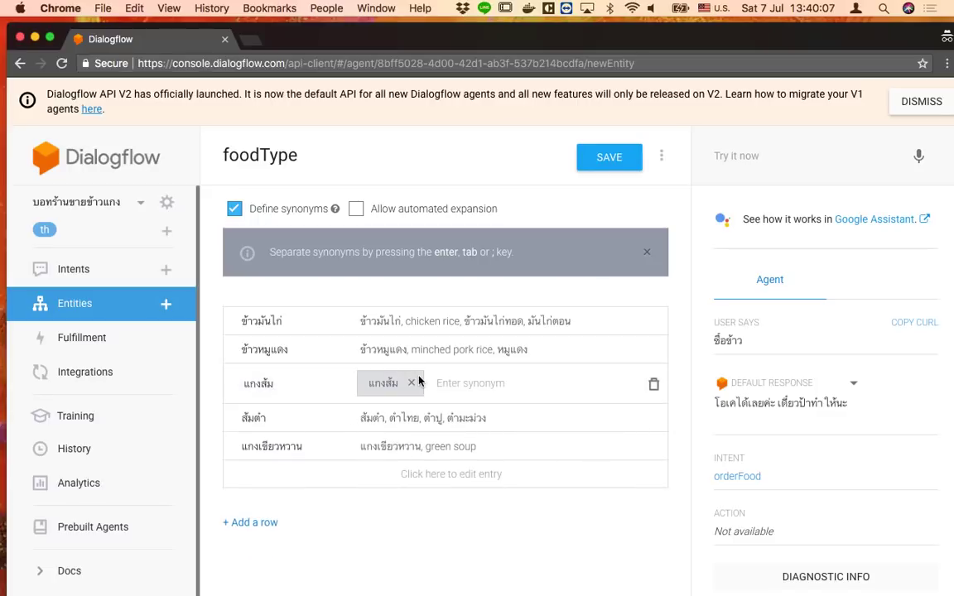
text(orange soup)
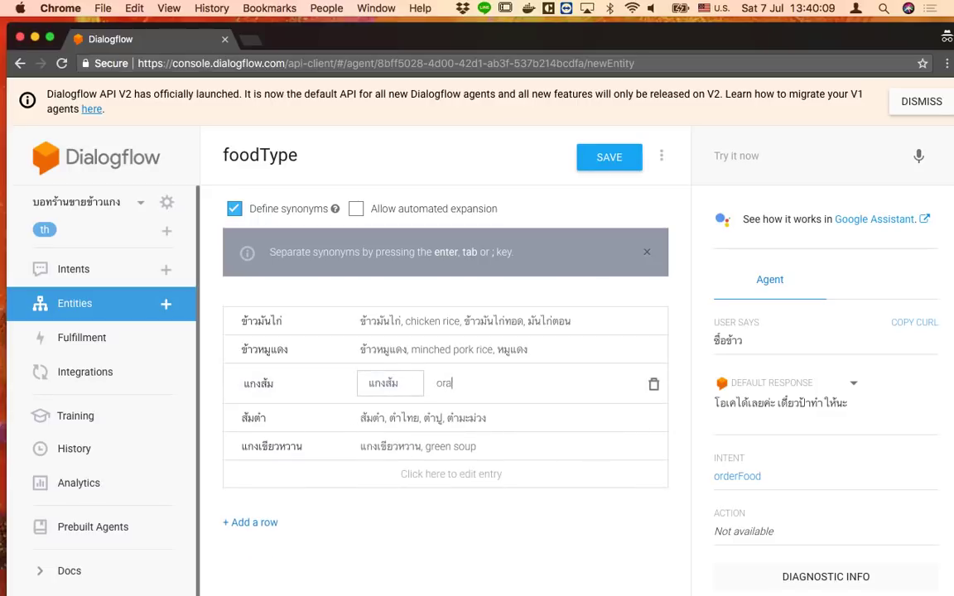
key(Return)
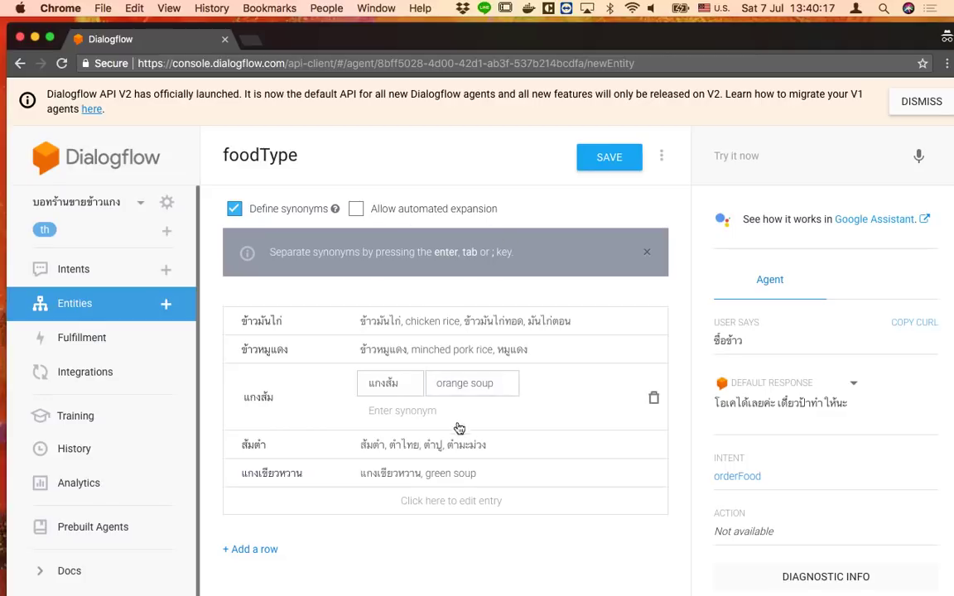
click(610, 160)
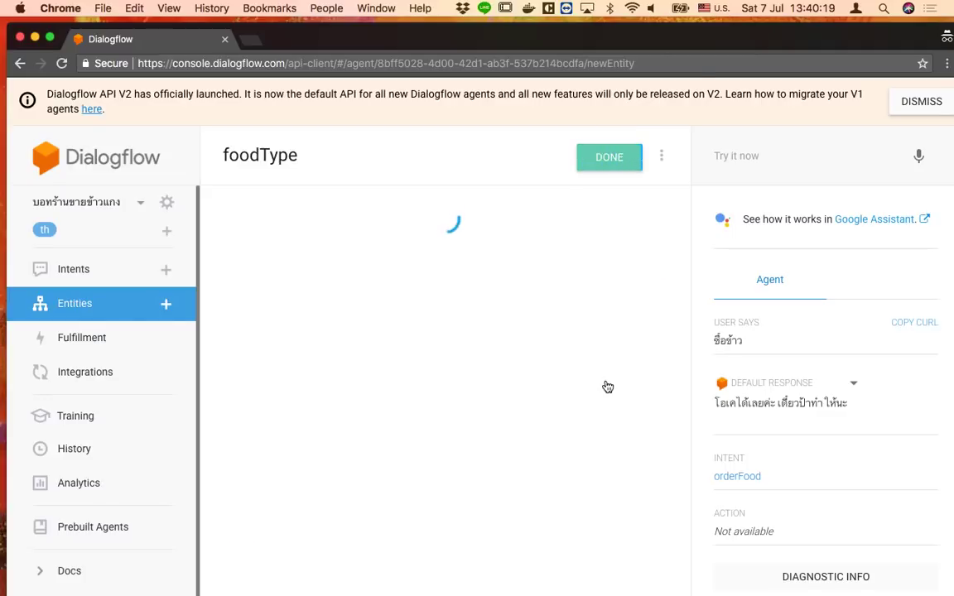
Create a new entity named foodSize
click(110, 314)
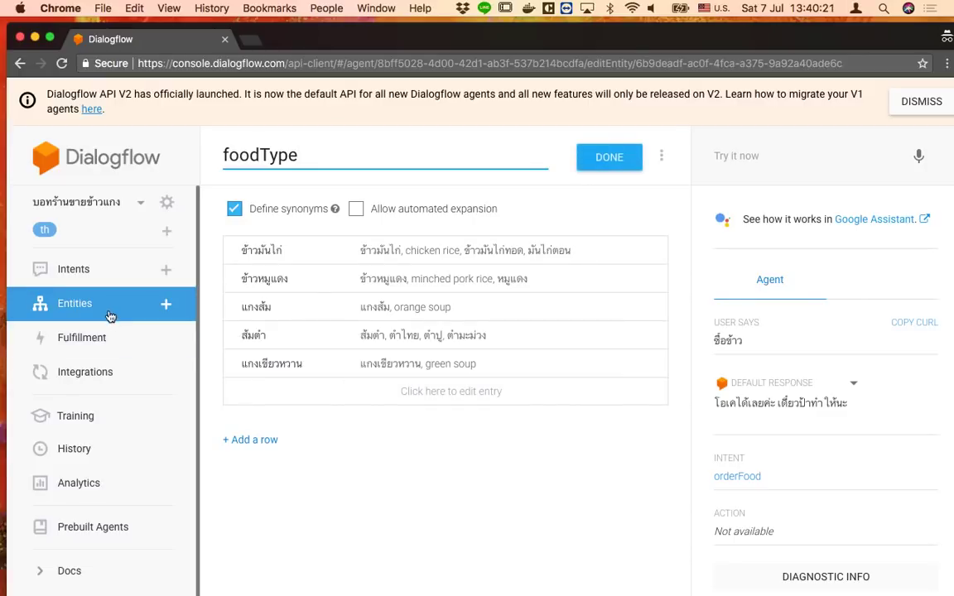
click(616, 172)
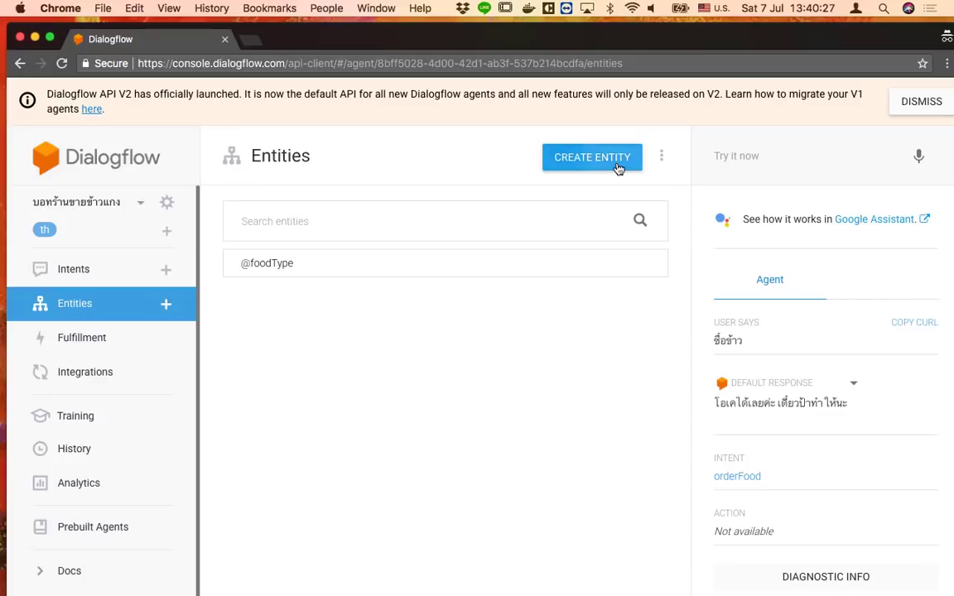
click(617, 166)
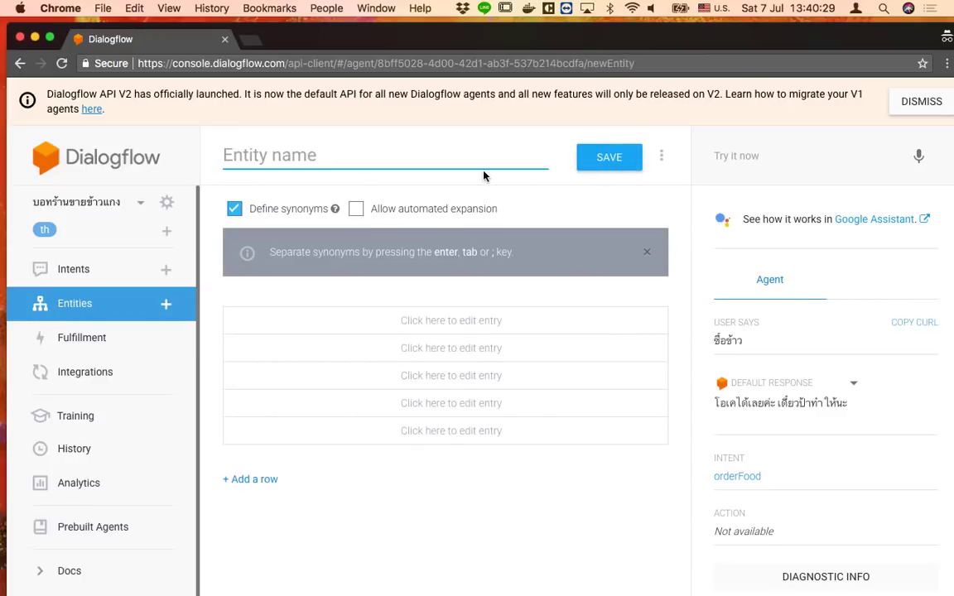
text(foodSize)
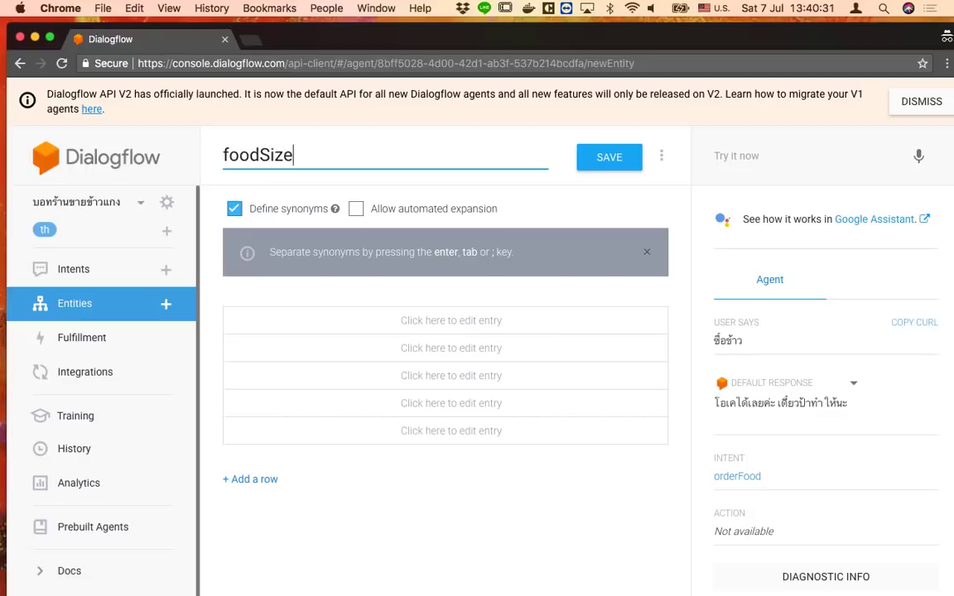
key(Return)
Add the foodSize values พิเศษ and ปกติ and save the entity
key(ctrl+space)
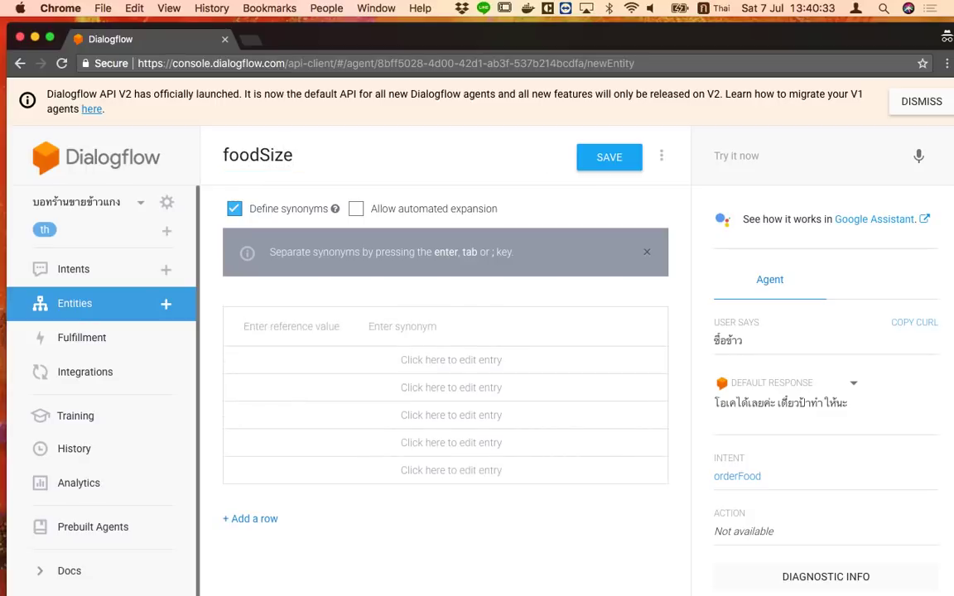
text(พิ)
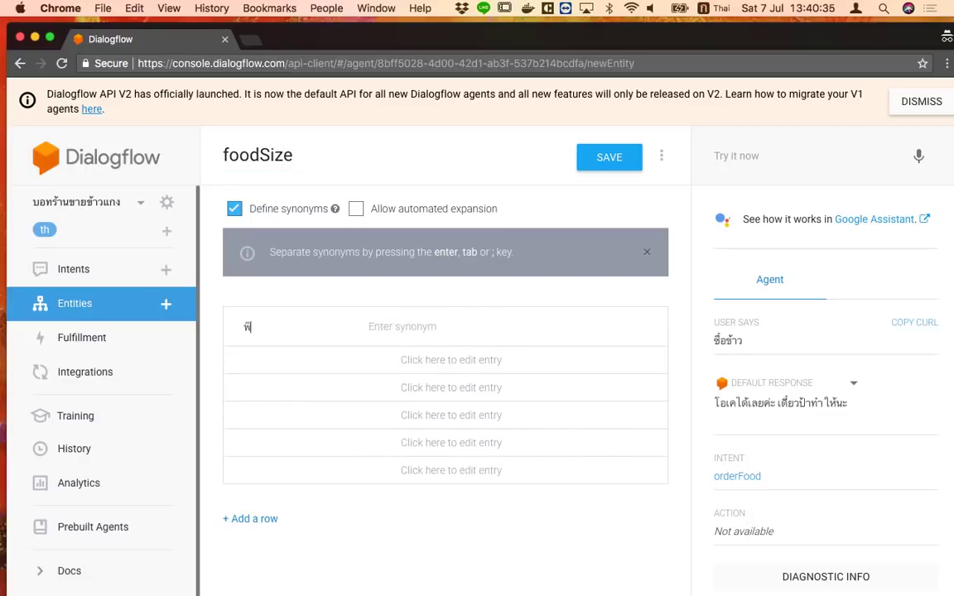
text(เศษ)
key(Return)
text(ปกติ)
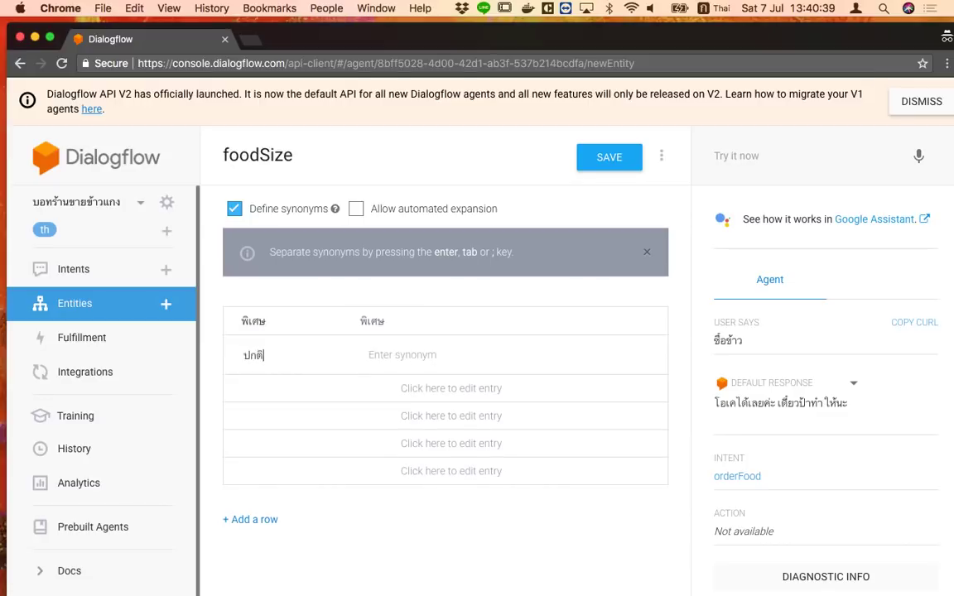
key(Return)
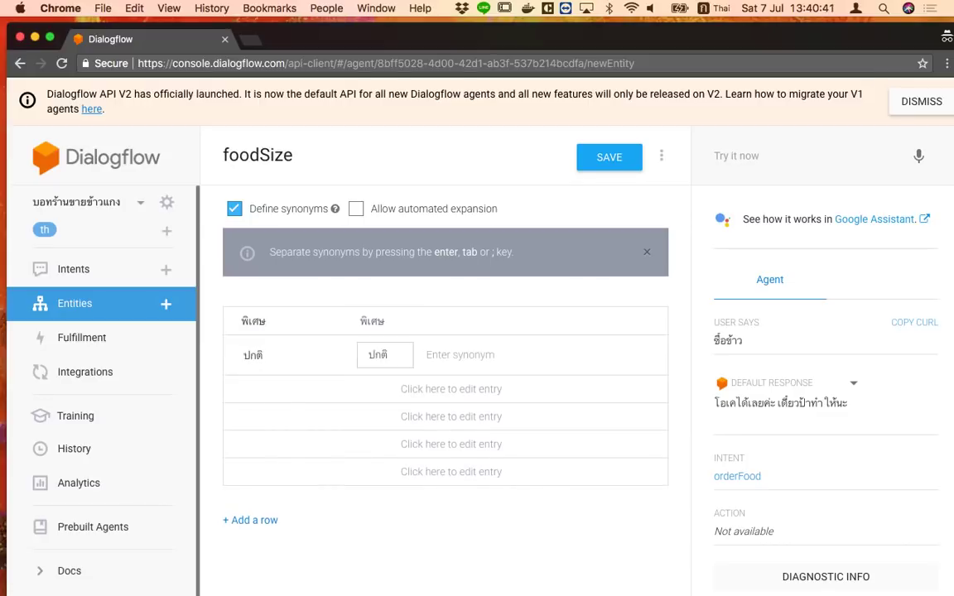
click(597, 159)
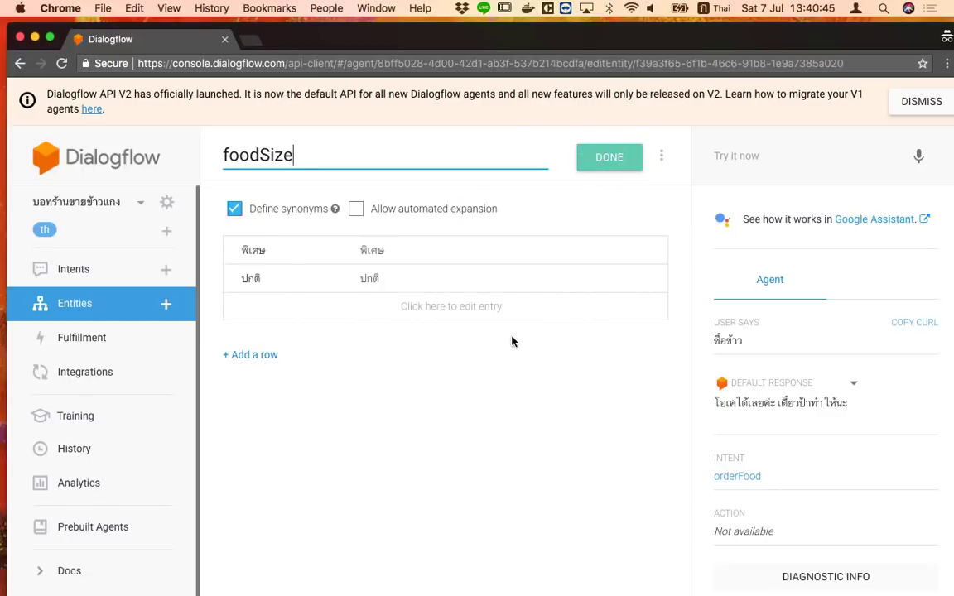
click(118, 278)
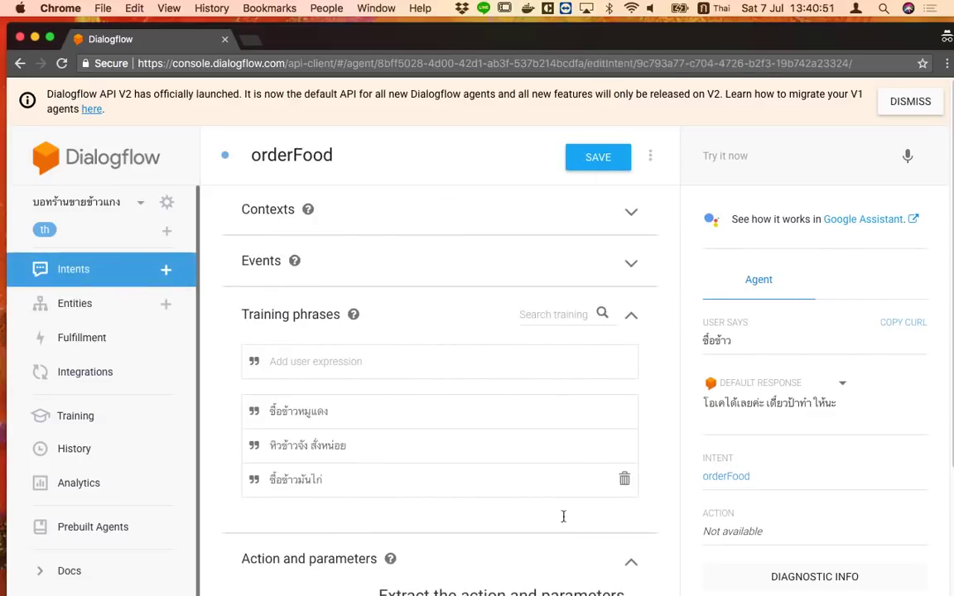
Delete the ซื้อข้าวหมูแดง and ซื้อข้าวมันไก่ training phrases from orderFood
scroll(567, 513, down, 2)
scroll(570, 500, down, 2)
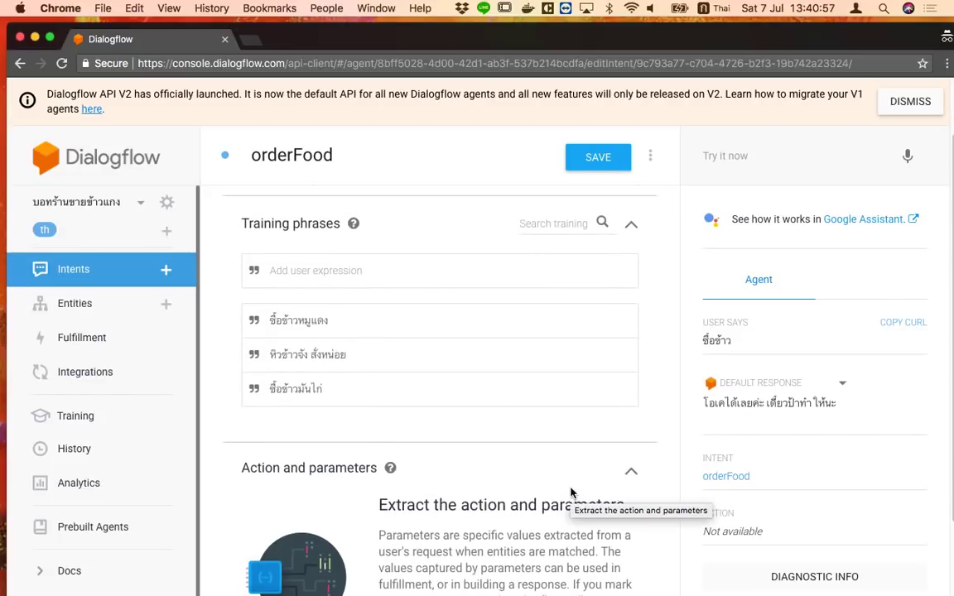
scroll(559, 497, down, 2)
scroll(550, 501, down, 2)
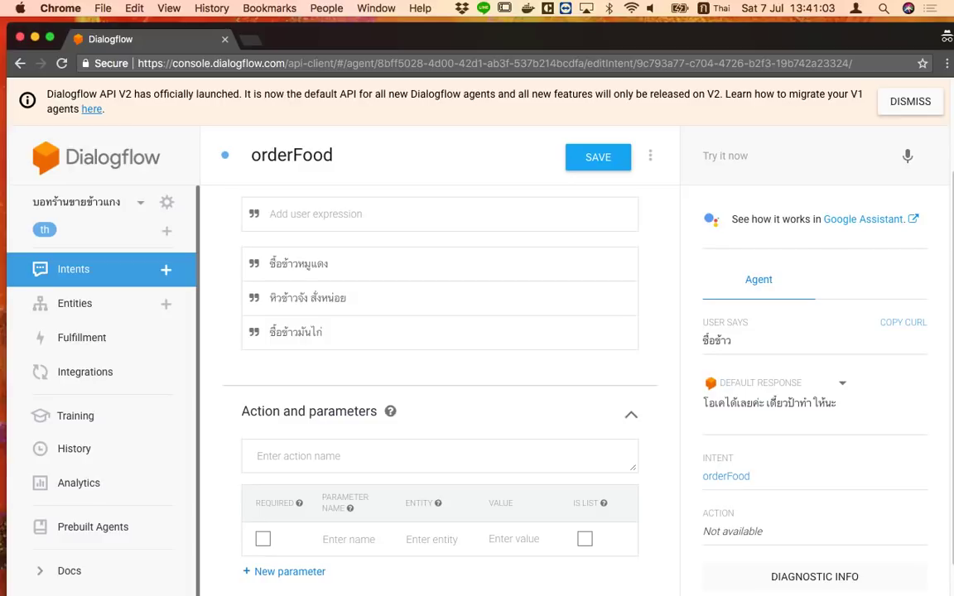
scroll(440, 377, up, 1)
click(332, 237)
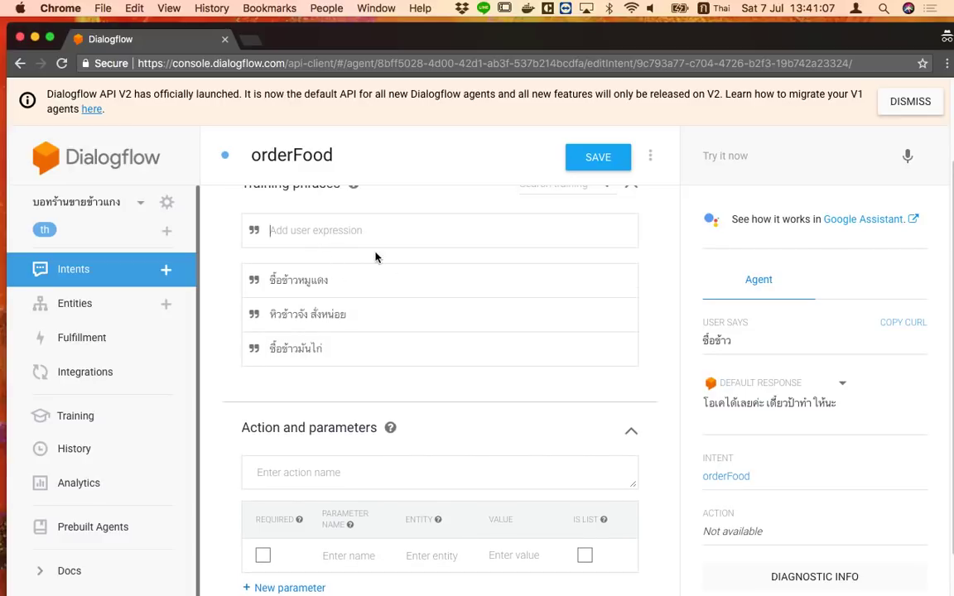
click(625, 280)
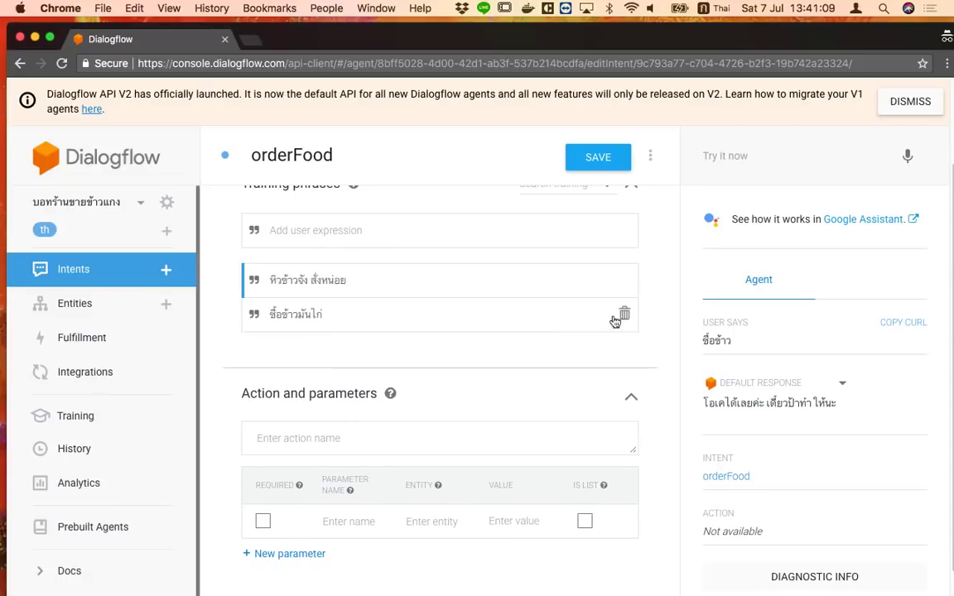
click(624, 314)
click(372, 236)
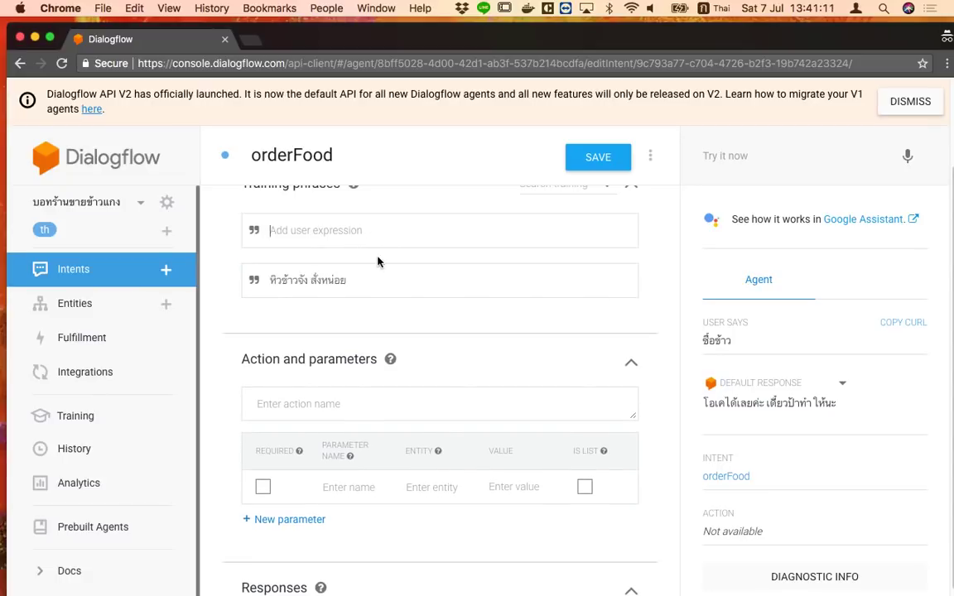
text(อยากซื้อ)
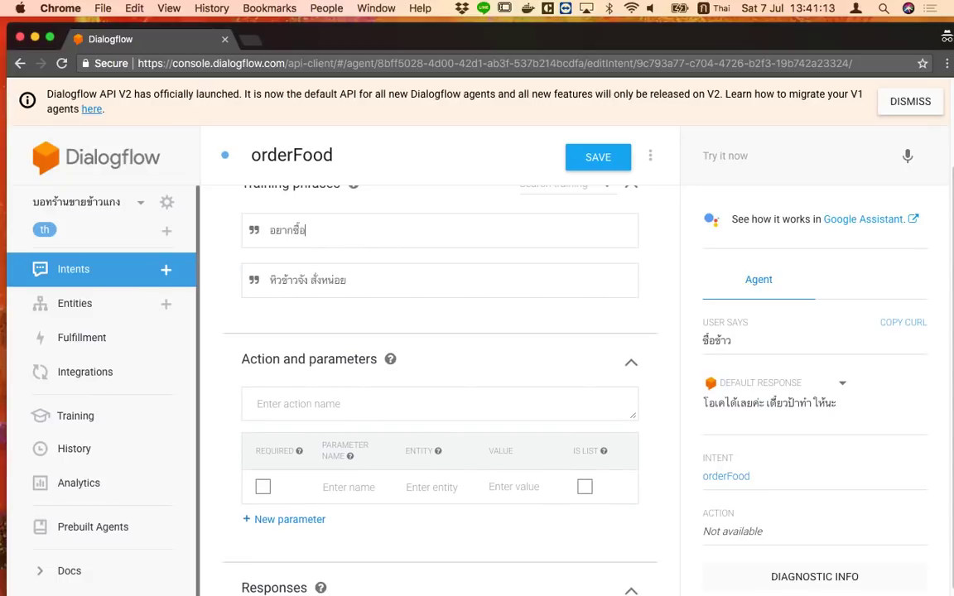
text(ข้าวมันไก่)
key(Return)
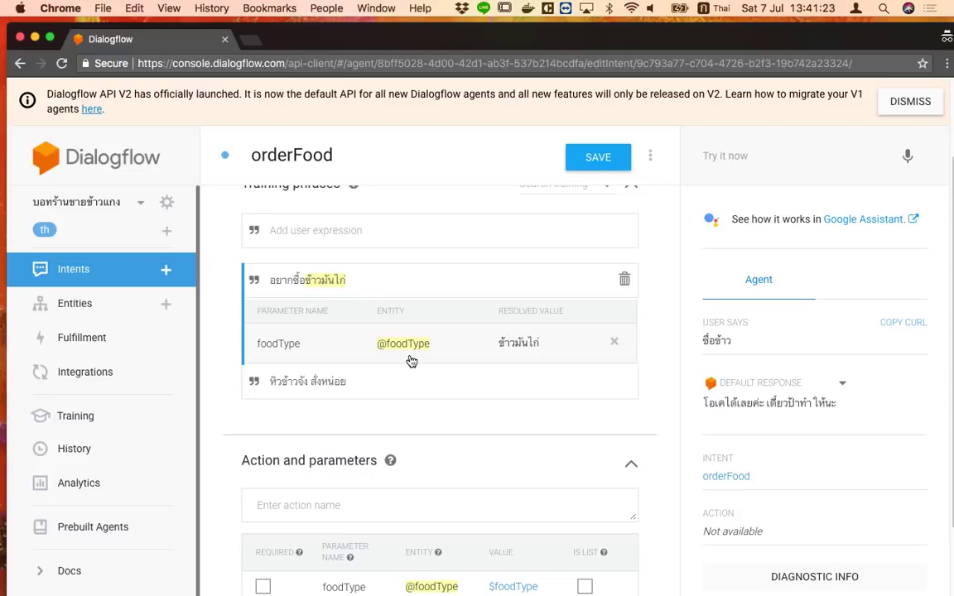
scroll(422, 538, down, 1)
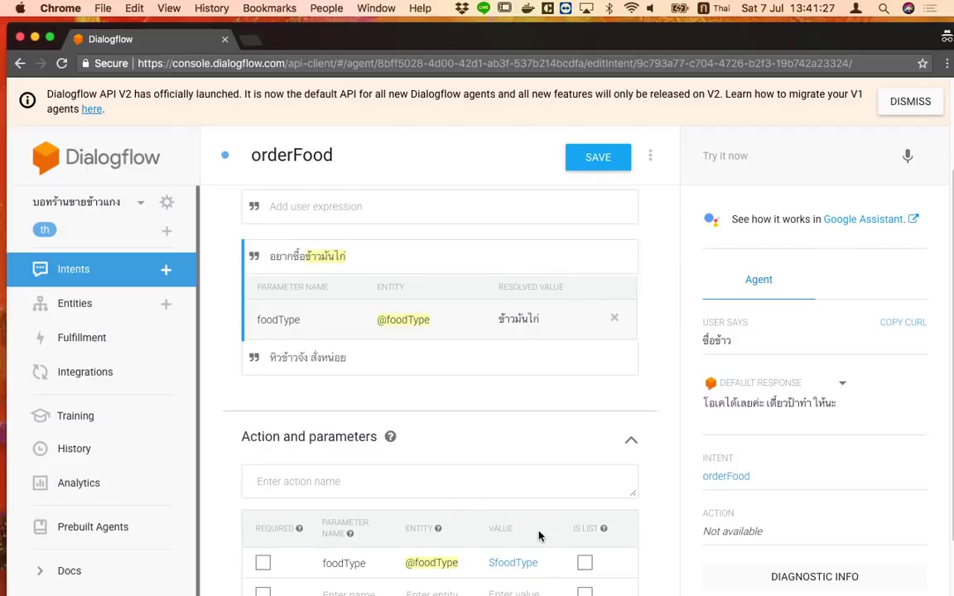
scroll(534, 563, up, 1)
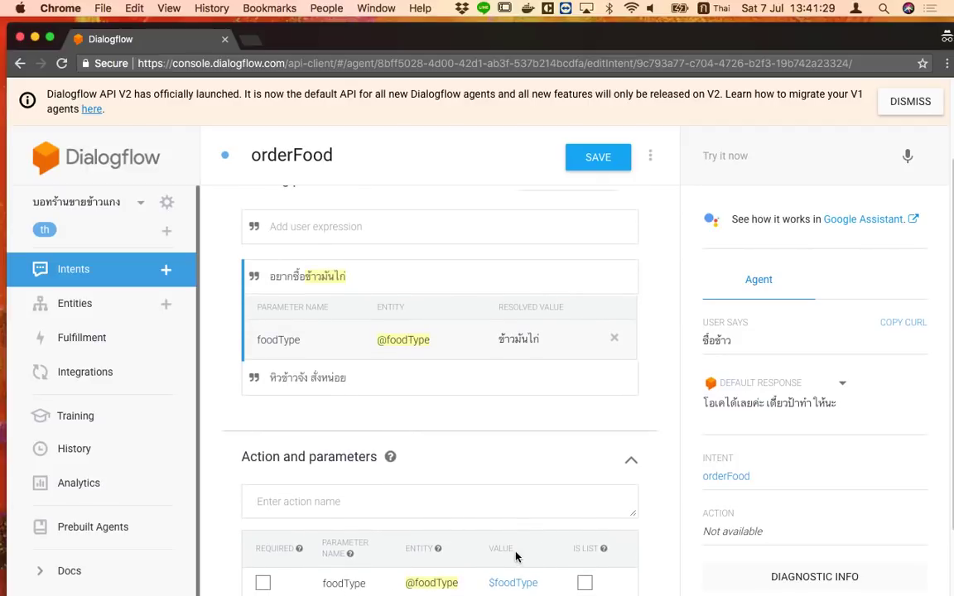
click(264, 585)
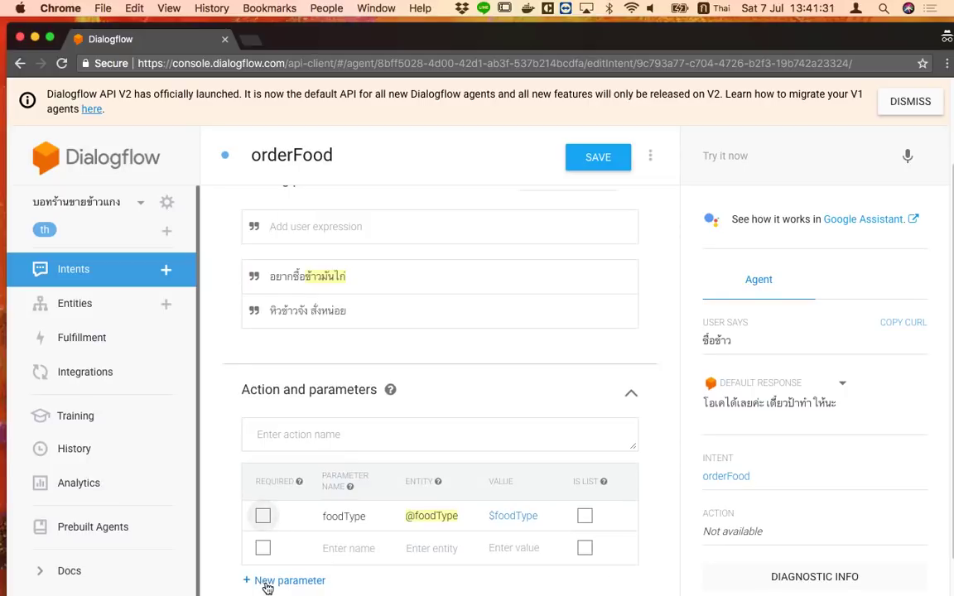
Mark the foodType parameter as required
click(263, 523)
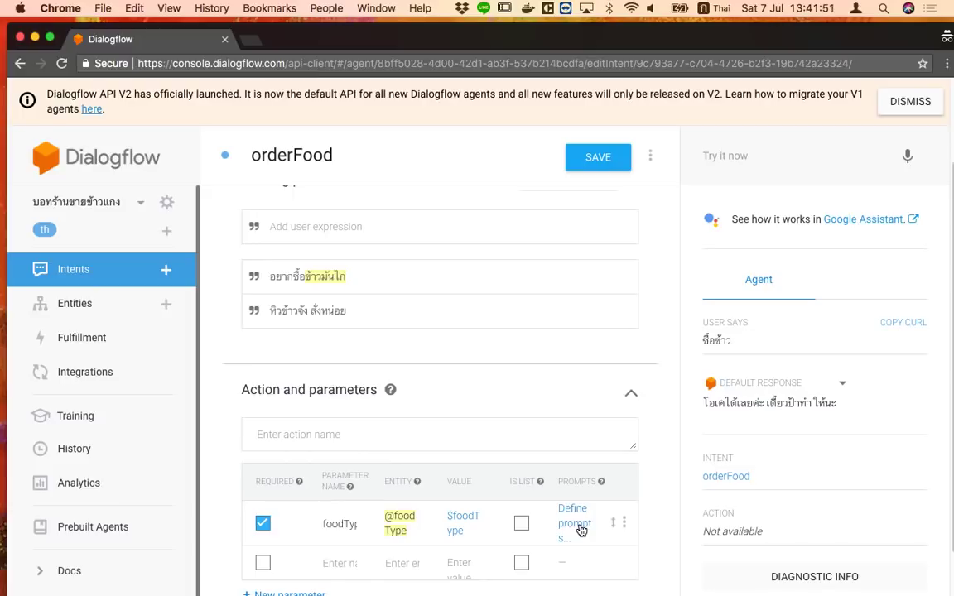
click(581, 530)
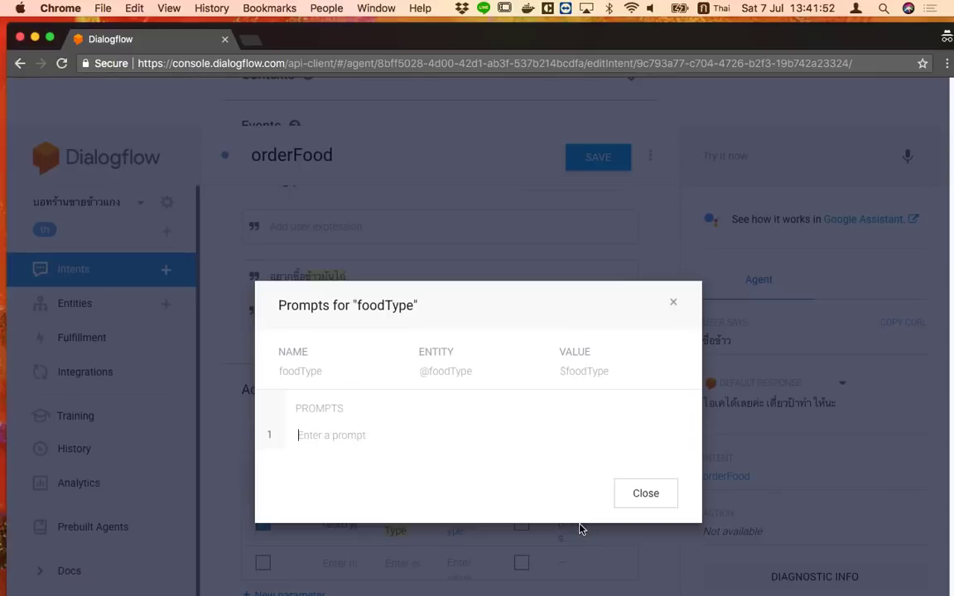
click(414, 434)
Set the foodType prompt to วันนี้อยากกินอะไรจ้า
key(ctrl+space)
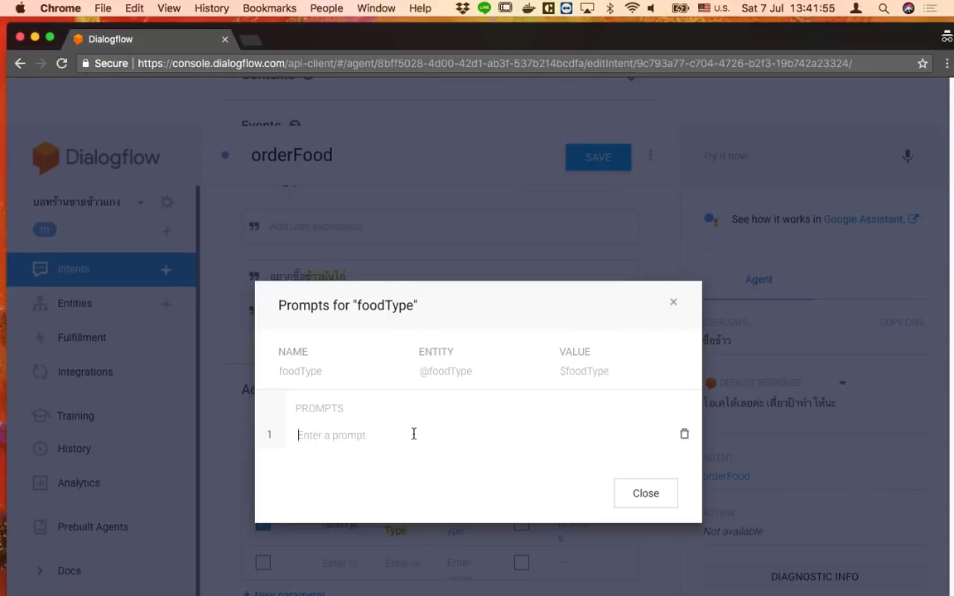
text(yod)
key(BackSpace)
key(BackSpace)
key(BackSpace)
key(ctrl+space)
text(วันนี้คุๆ)
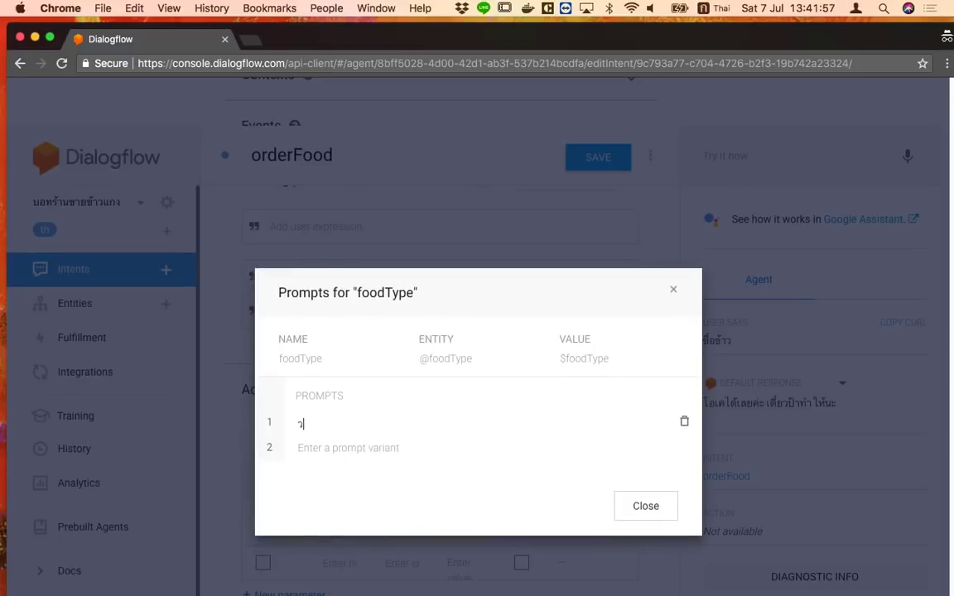
text(อยากกินอะไรคะ)
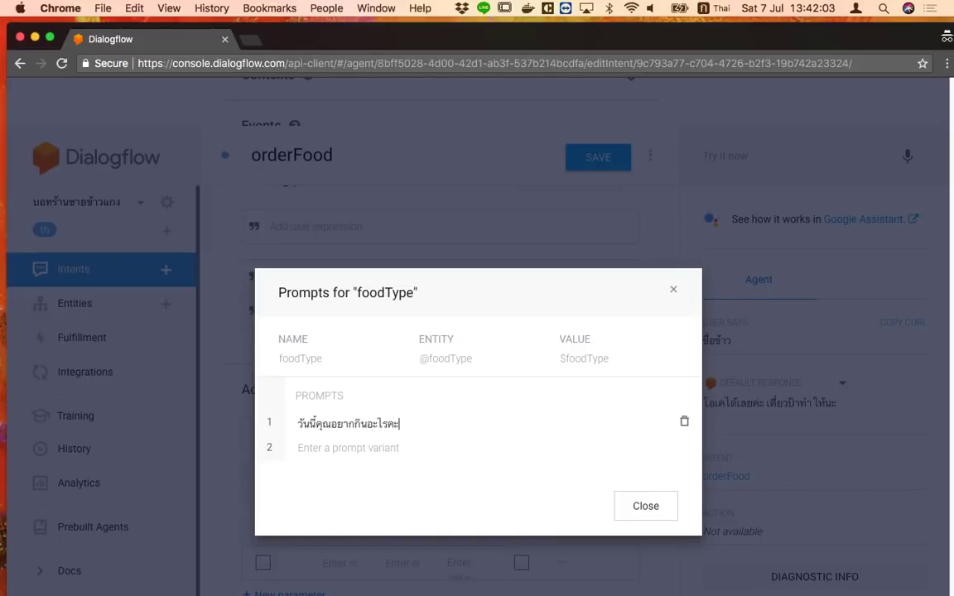
key(BackSpace)
key(BackSpace)
click(324, 423)
key(BackSpace)
key(BackSpace)
key(BackSpace)
click(388, 424)
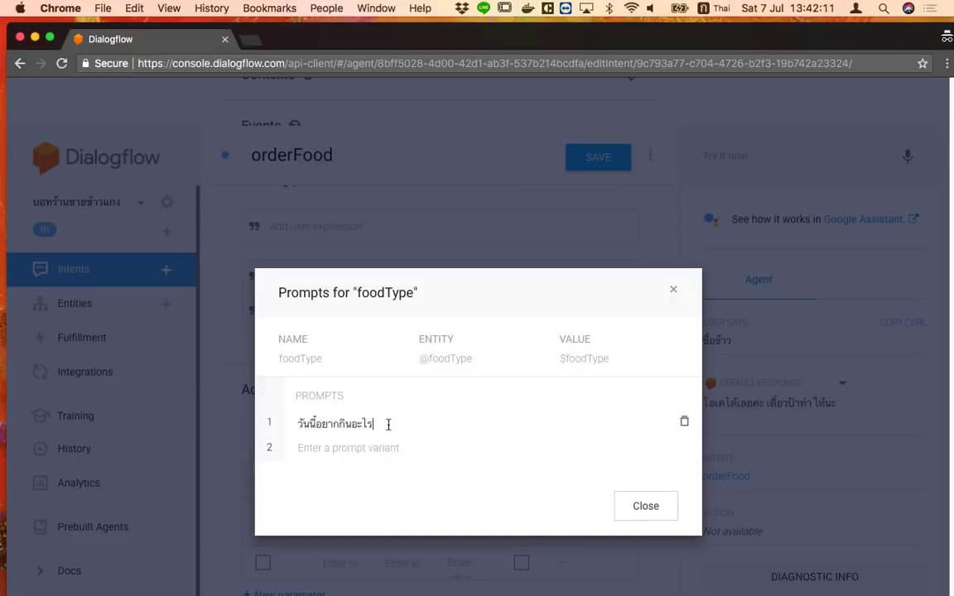
text(จ้า)
click(673, 289)
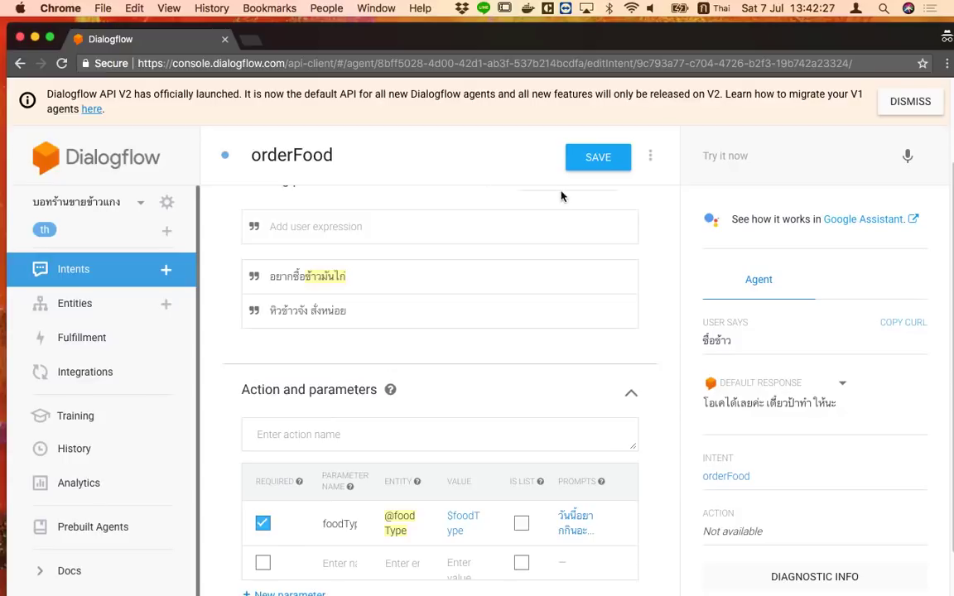
Save orderFood, test หิวข้าว, then view the ML settings (Hybrid, threshold 0.3)
click(596, 163)
click(785, 164)
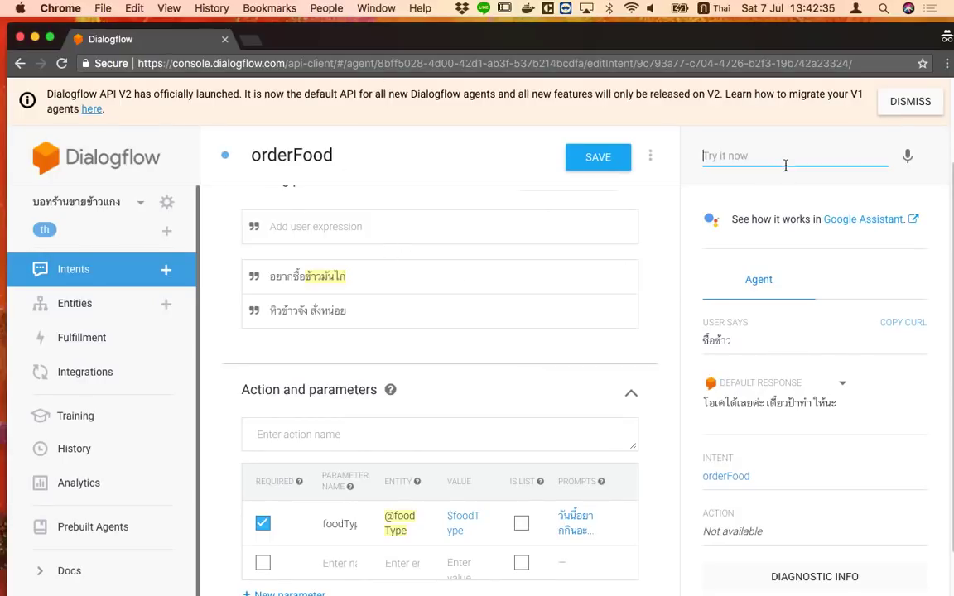
text(หิวข้าว)
key(Return)
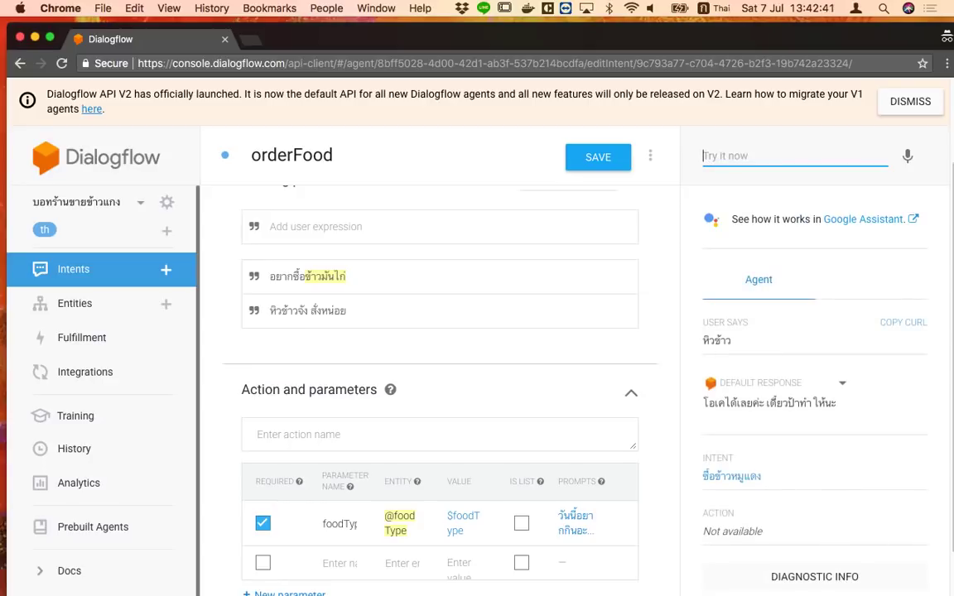
click(168, 204)
click(340, 213)
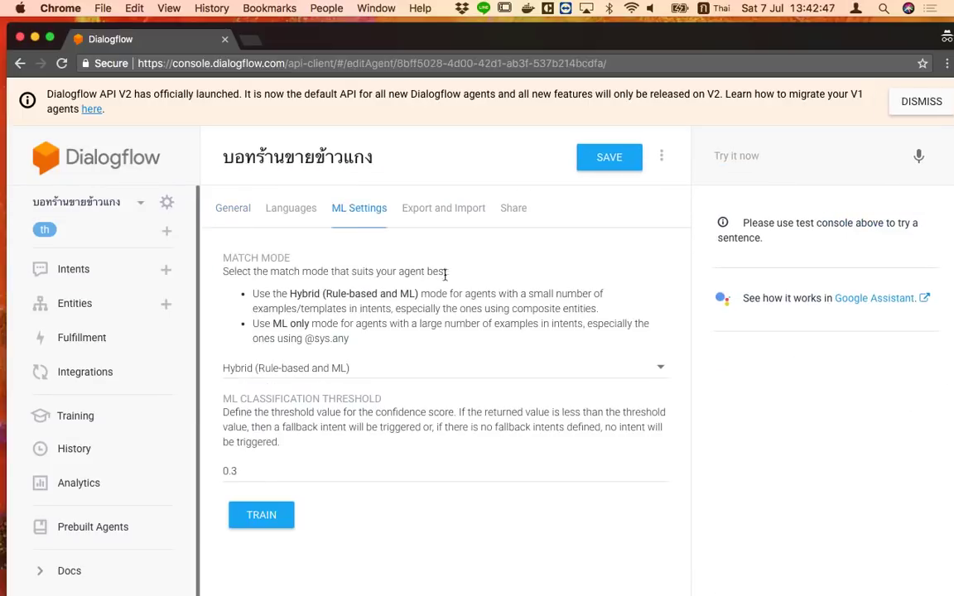
Retrain the agent and send the test phrase หิวข้าว
click(274, 518)
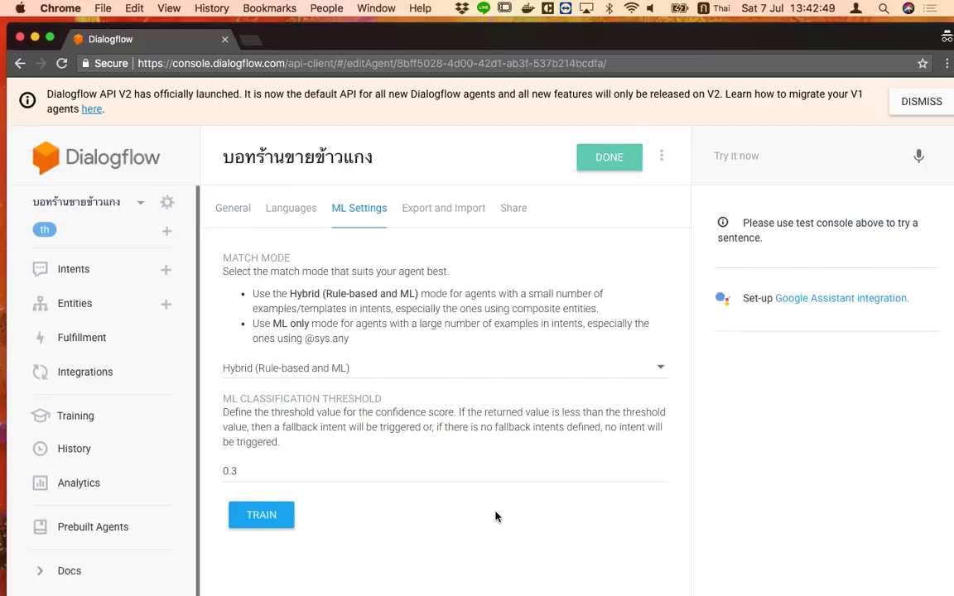
click(919, 101)
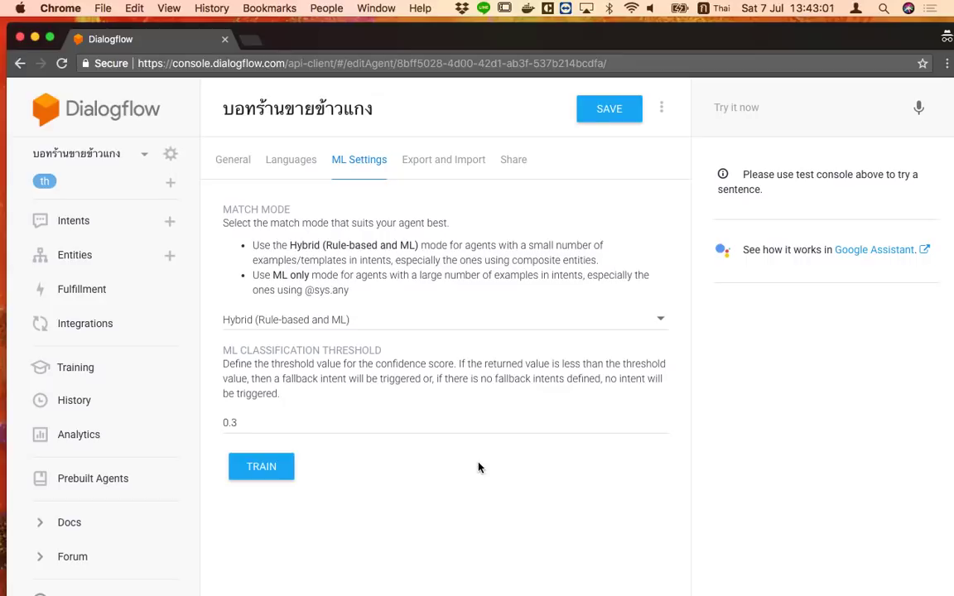
click(778, 108)
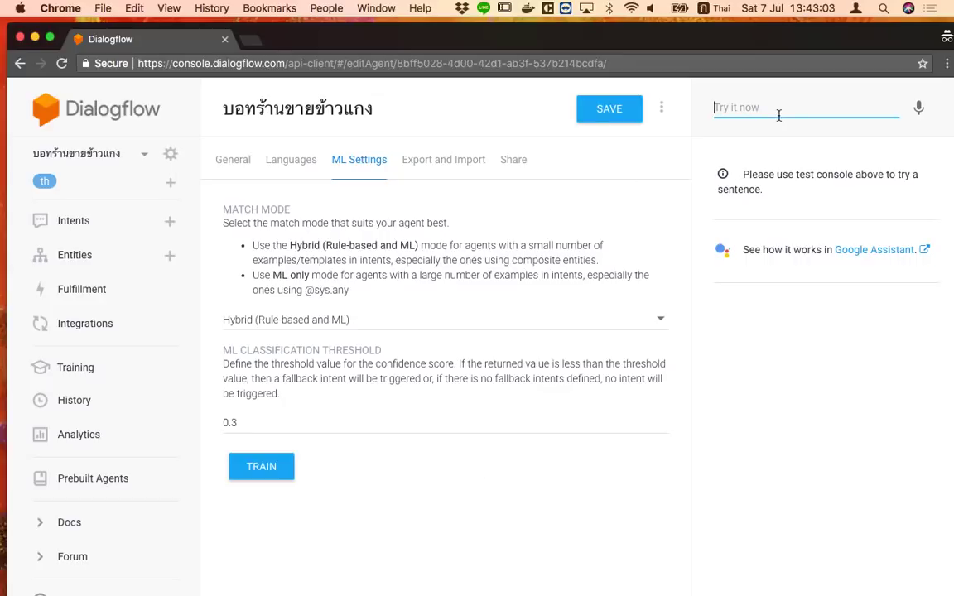
text(ห)
key(Down)
key(Return)
key(Return)
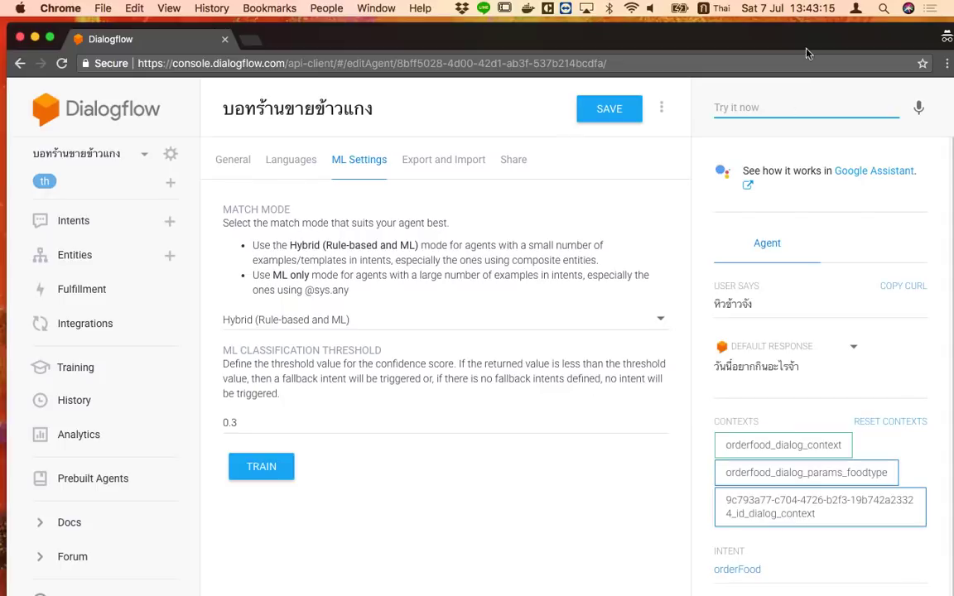
Answer the agent's what-to-eat prompt with a food name
text(ซา)
key(BackSpace)
text(่าวผัด)
key(Return)
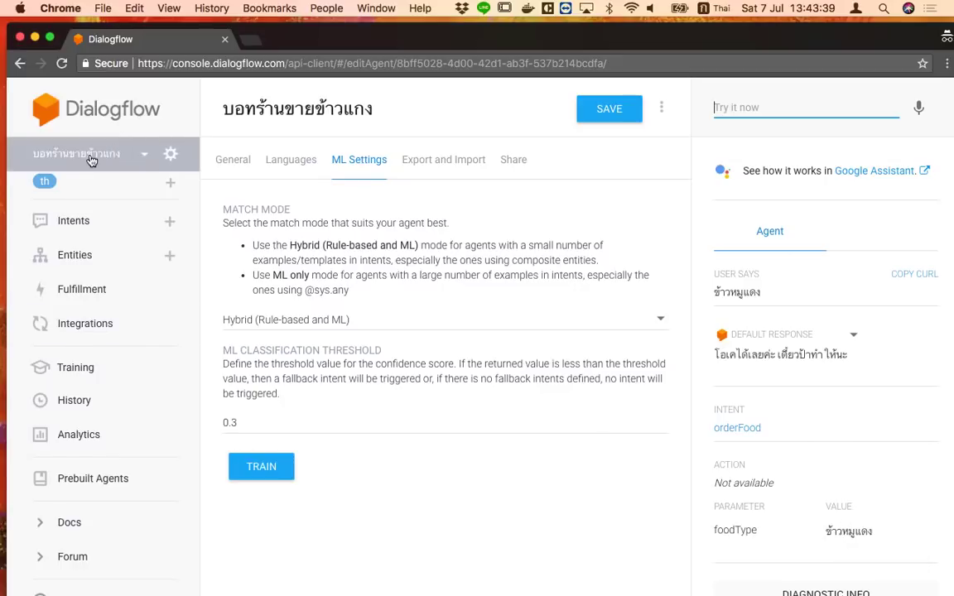
click(89, 219)
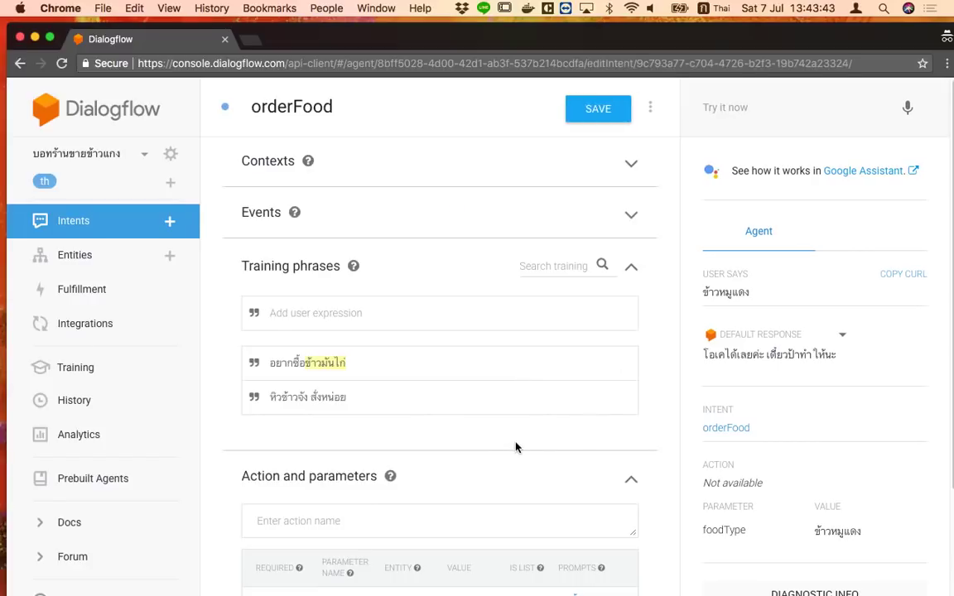
scroll(520, 445, down, 3)
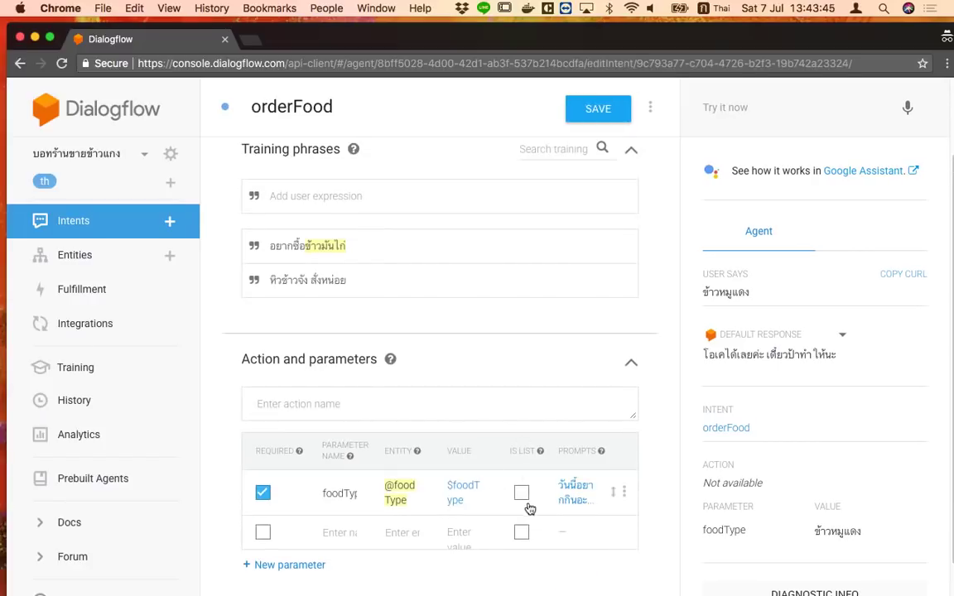
scroll(528, 506, up, 3)
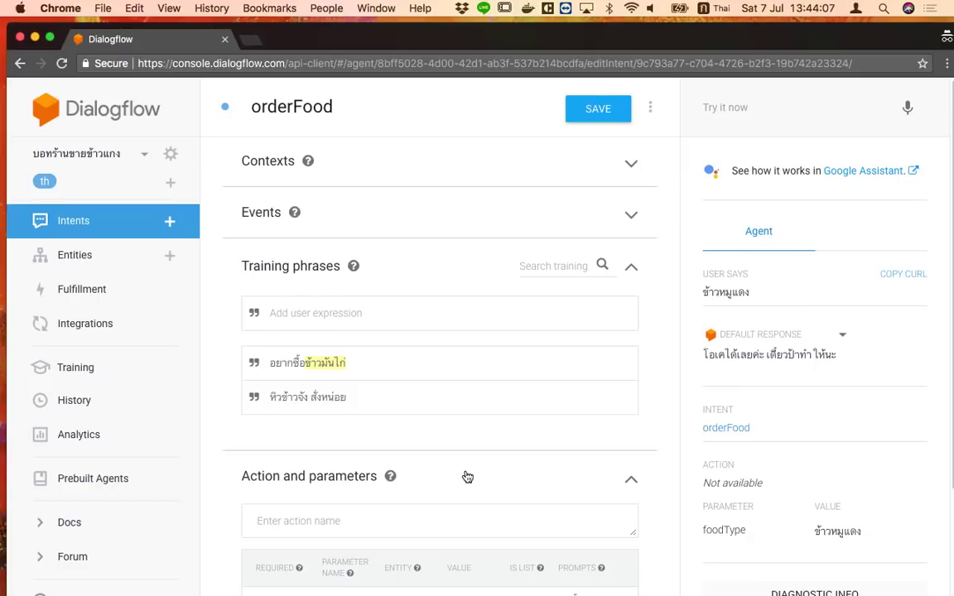
click(107, 262)
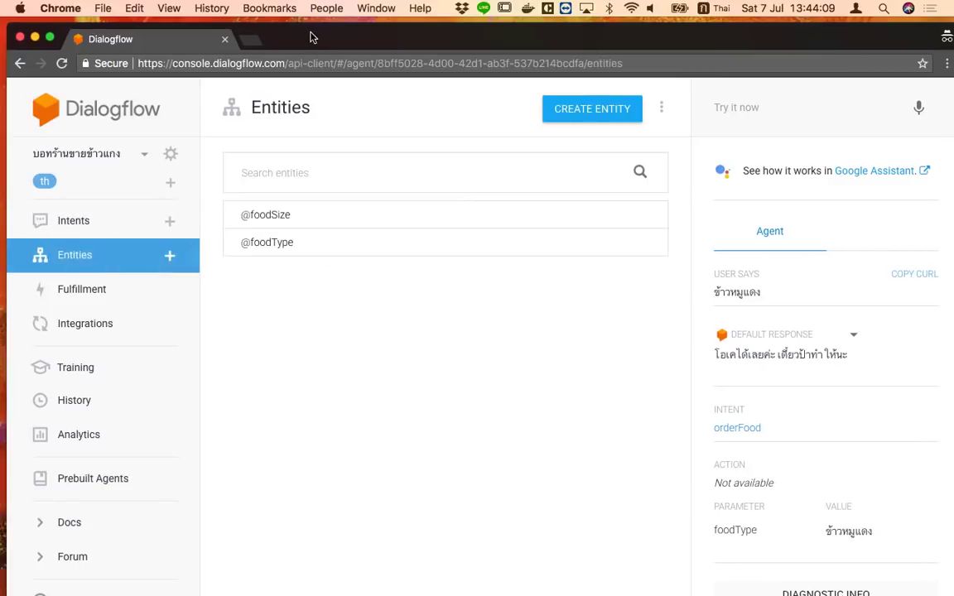
click(74, 234)
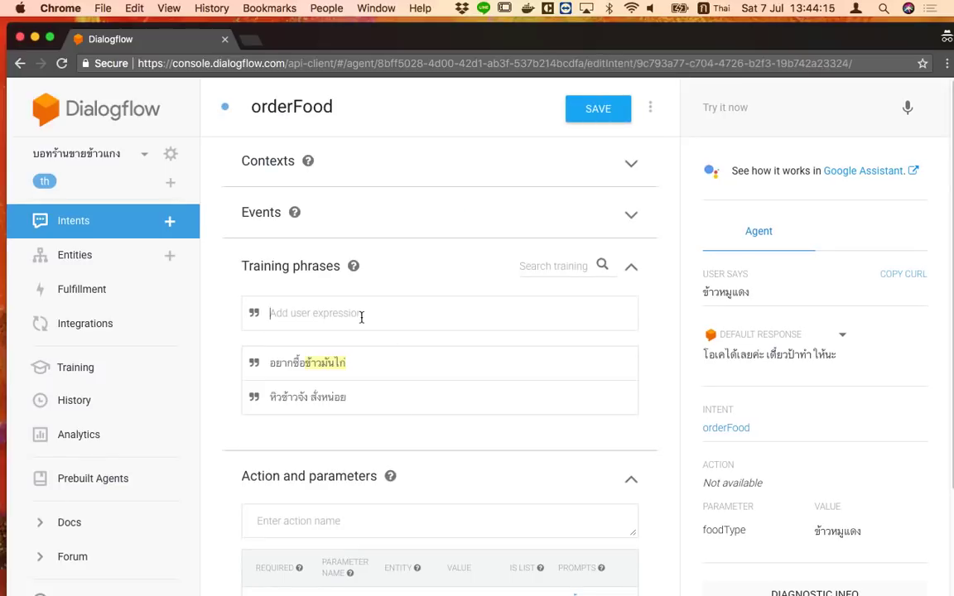
Add the training phrases อยากกินข้าวหมูแดง and อยากกินแกงเขียวหวาน to orderFood
click(361, 317)
text(อยากกิน)
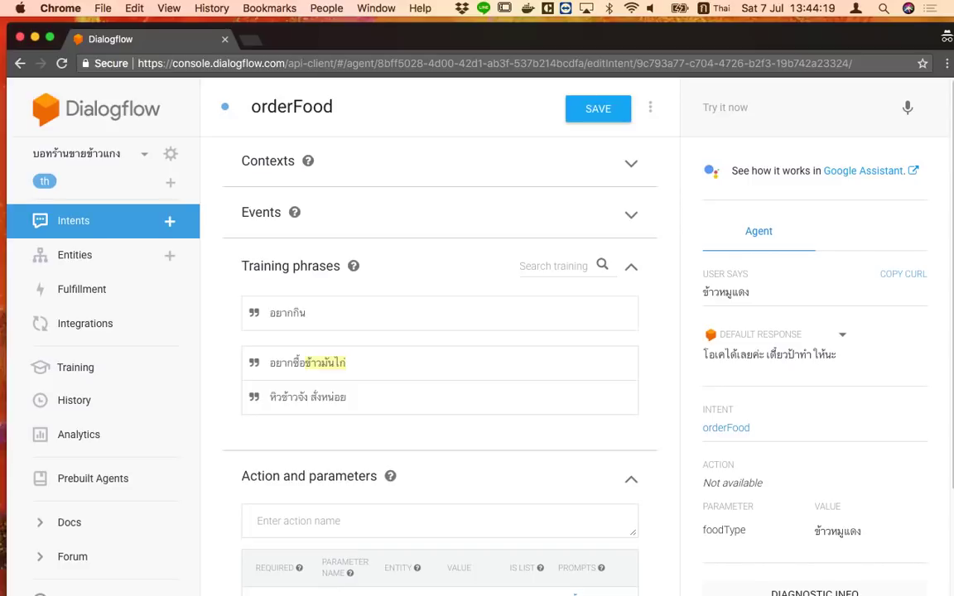
text(ข้าวหมูแดง)
key(Return)
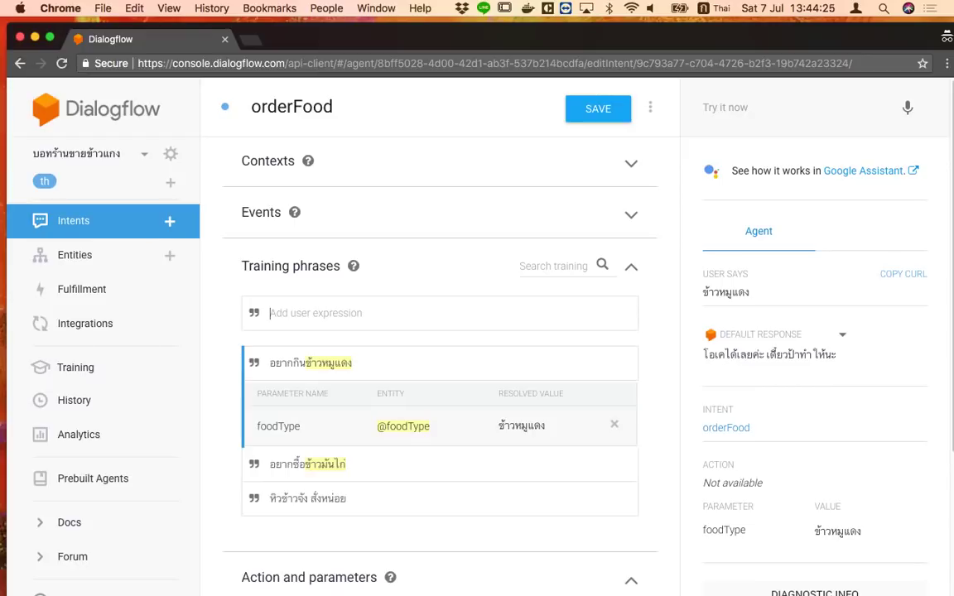
text(อยากกิน)
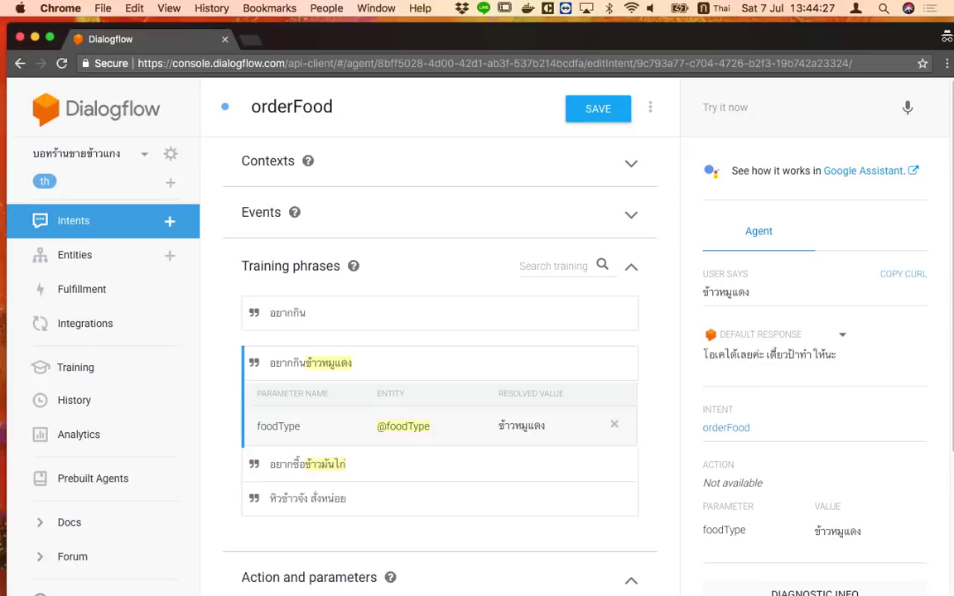
text(แกงเขียวหวาน)
key(Return)
Add the training phrases สั่งแกงส้ม and สั่งแกงส้ม พิเศษ
text(สั่ง)
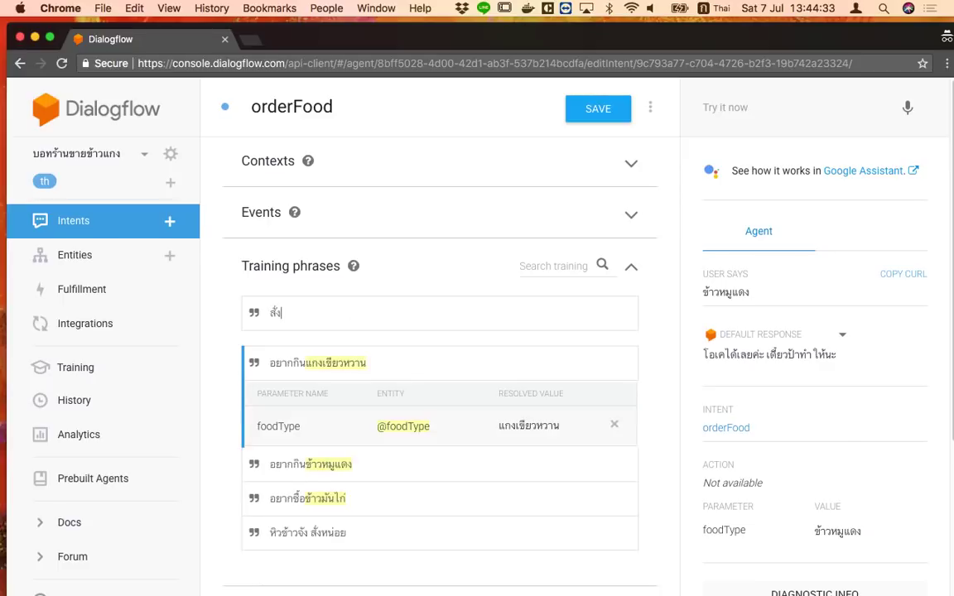
text(แกงสเม)
key(Return)
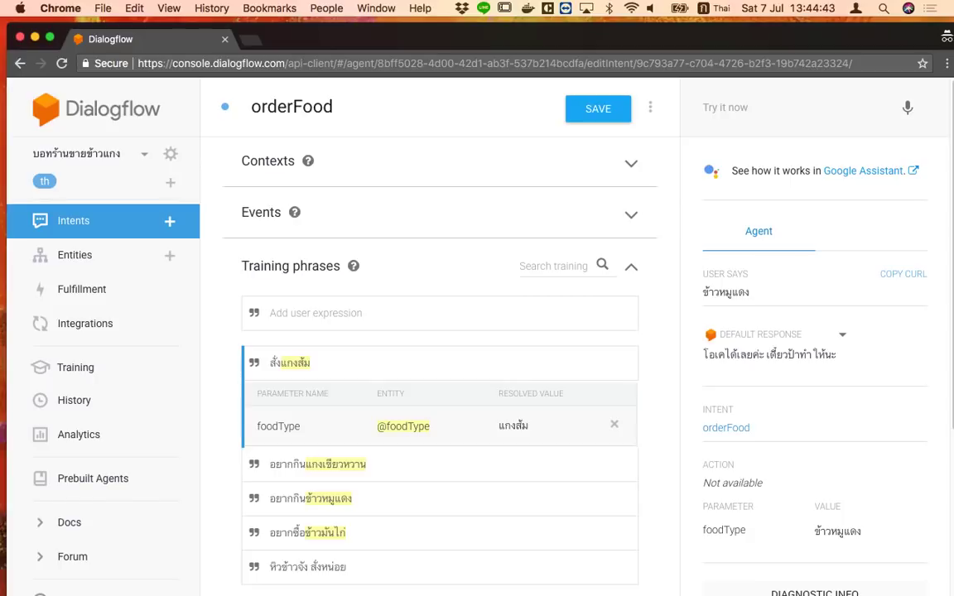
text(สั่)
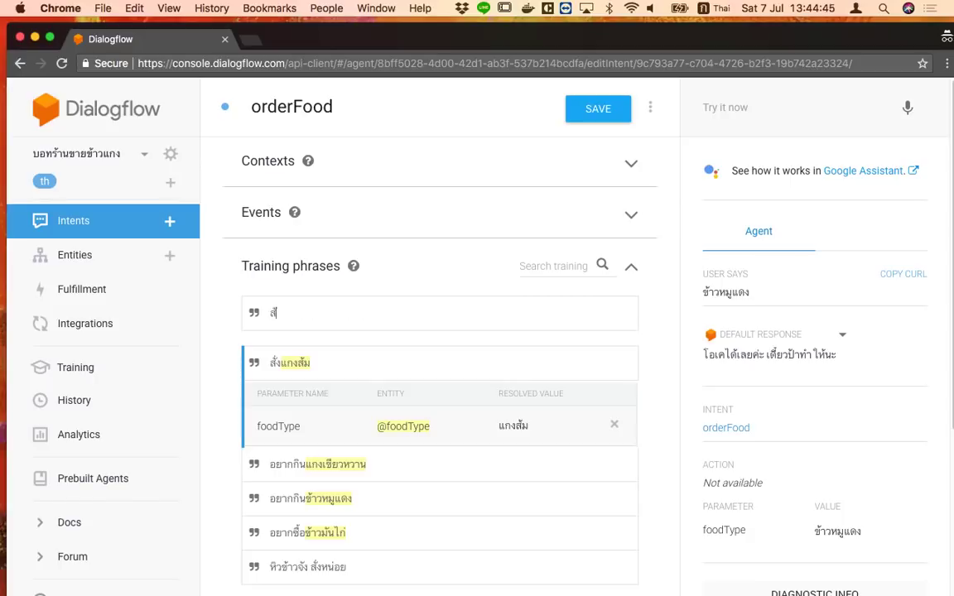
text(งแกงส้ม พิเศษ)
key(Return)
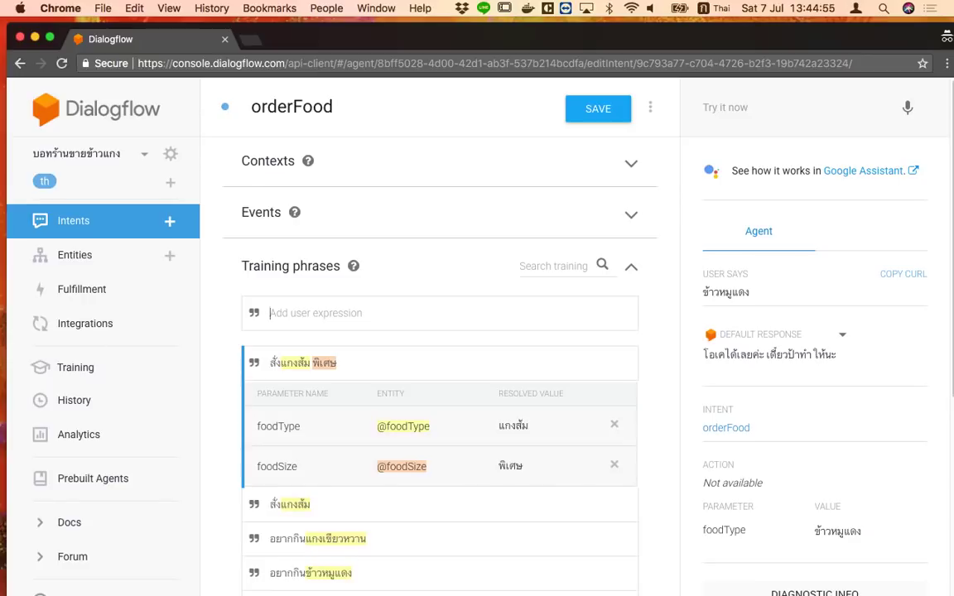
scroll(436, 479, down, 5)
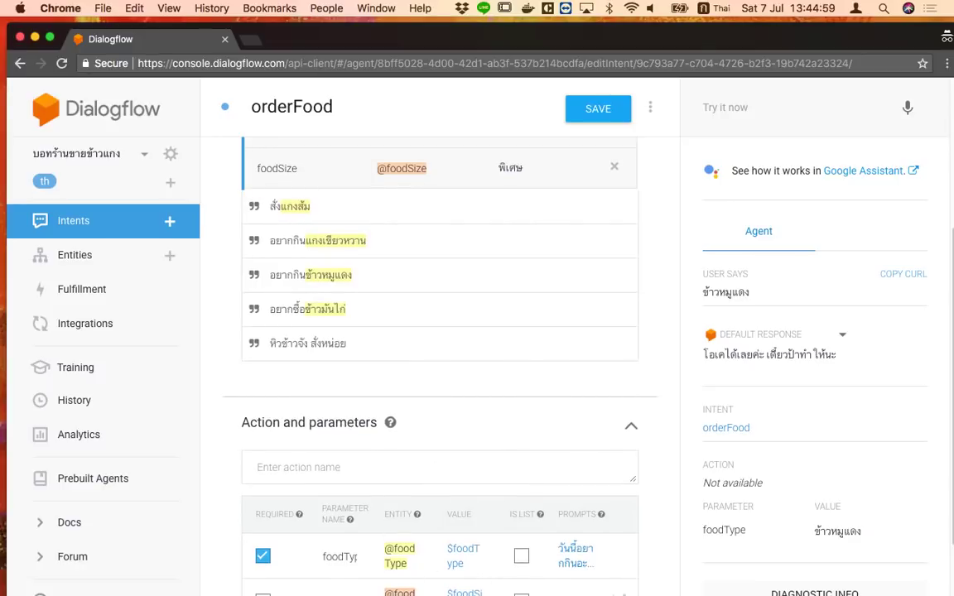
scroll(409, 497, up, 2)
scroll(409, 497, down, 2)
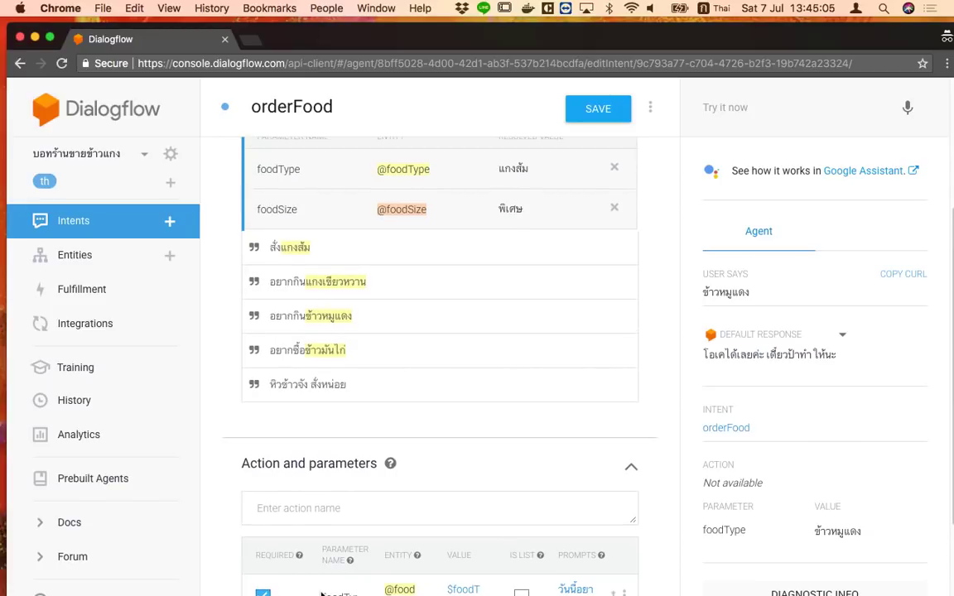
scroll(438, 348, down, 1)
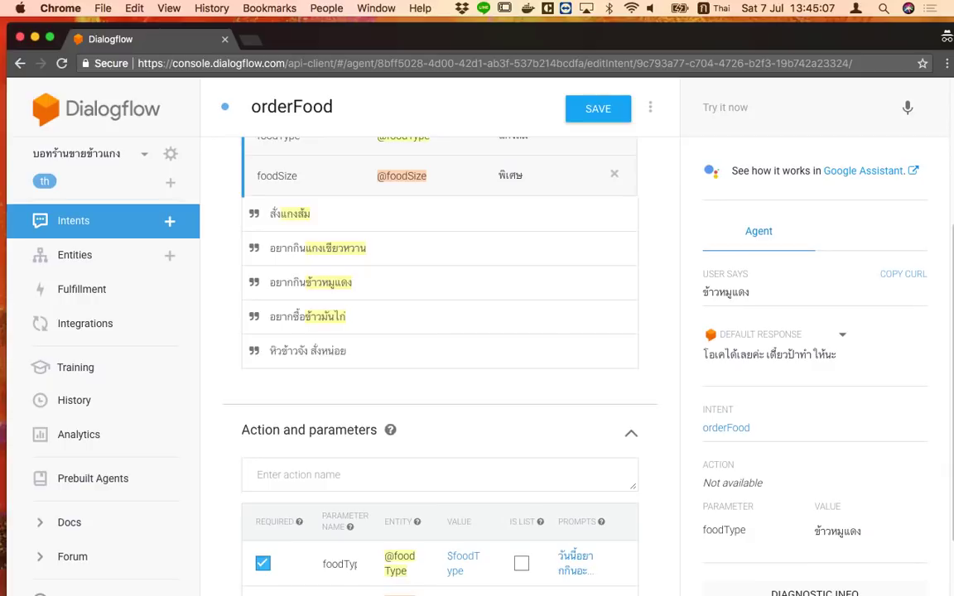
scroll(439, 373, down, 3)
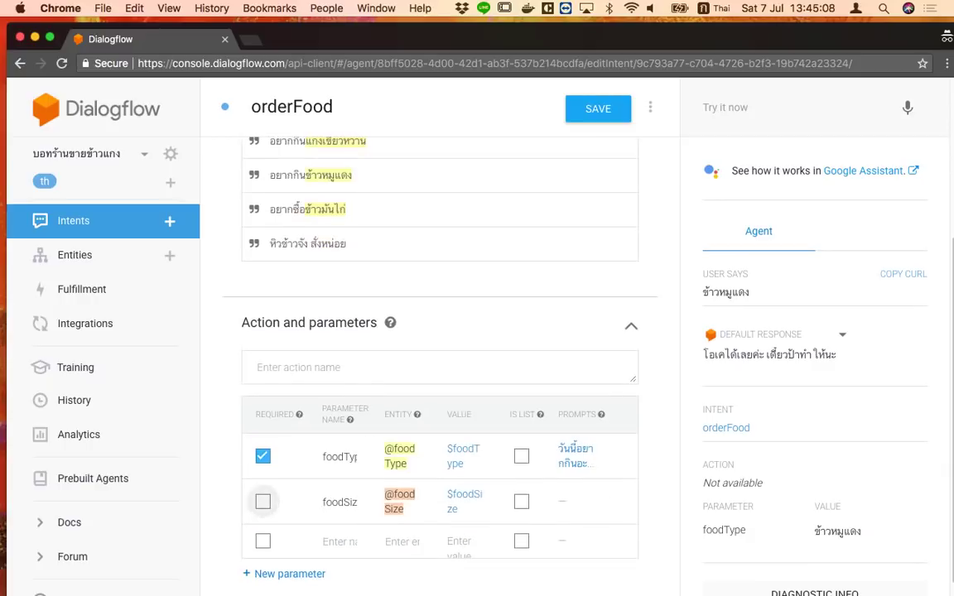
Mark foodSize as required with the prompt 'ธรรมดา หรือ พิเศษ?'
click(262, 501)
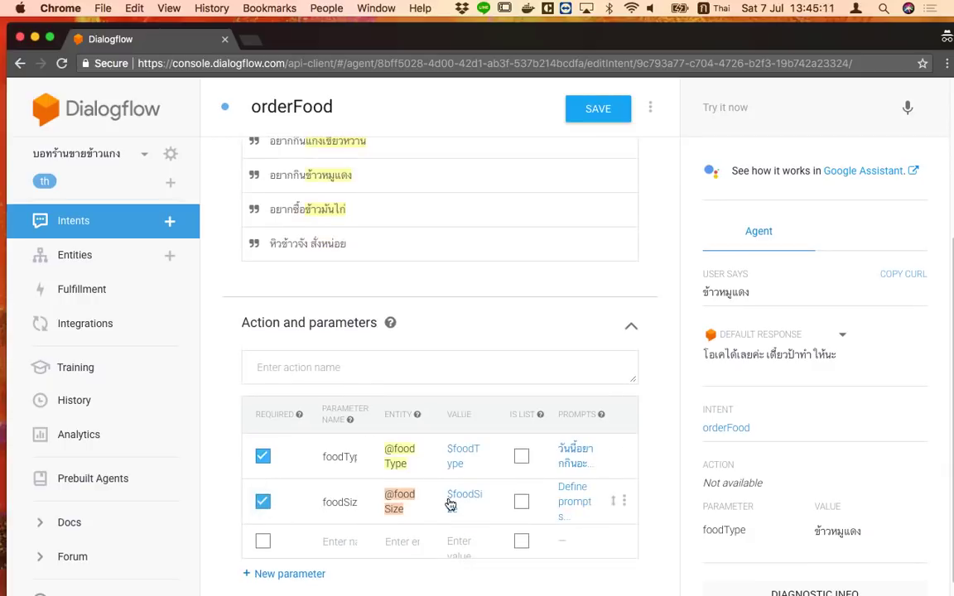
click(577, 502)
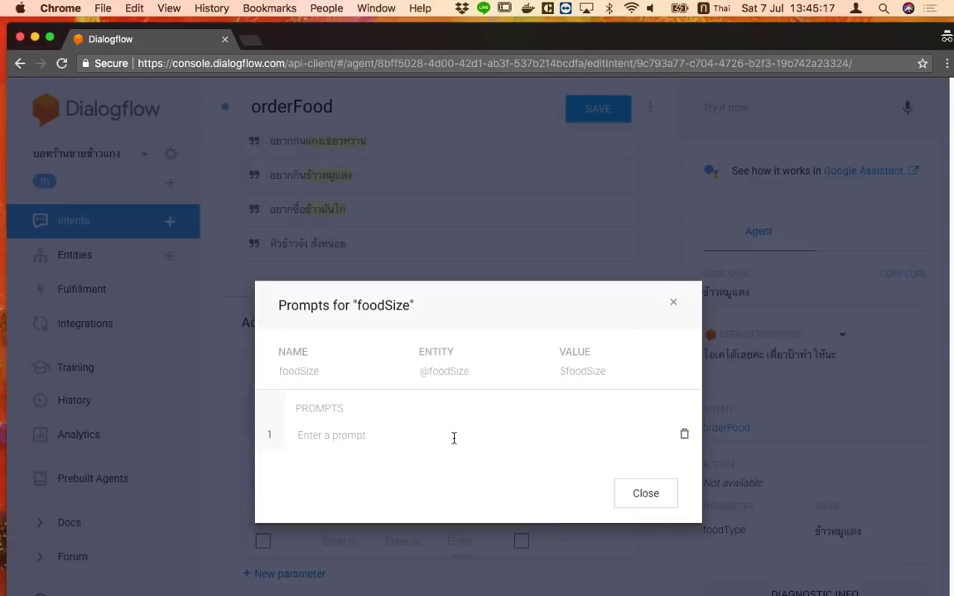
text(ธรรมดา)
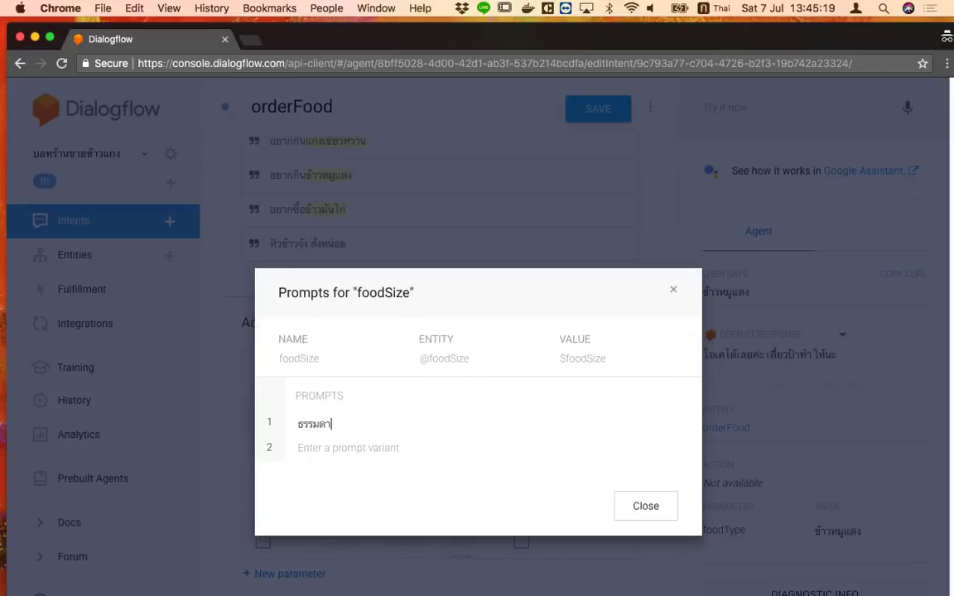
text( หรือ พิเศษ)
key(ctrl+space)
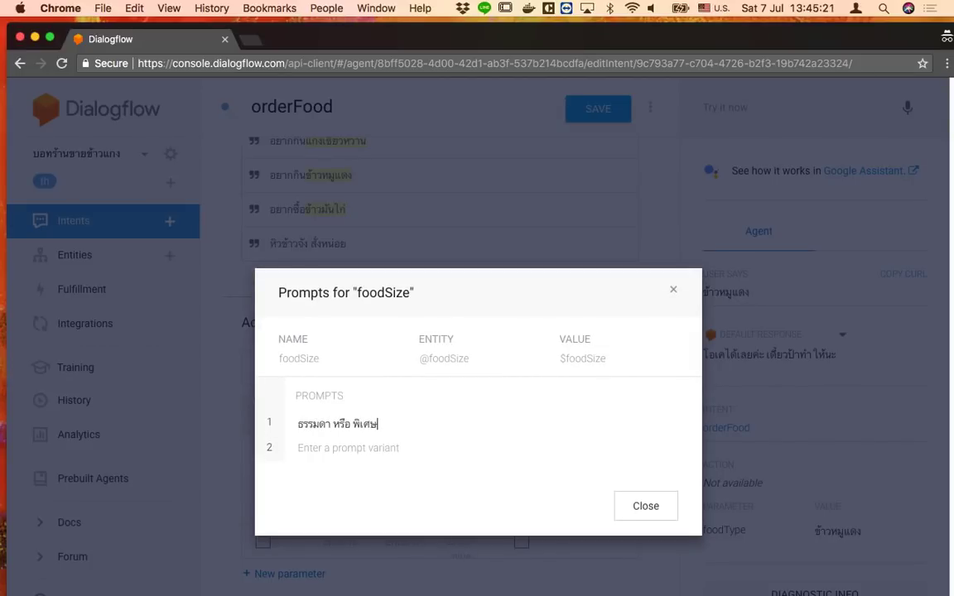
text(?)
click(660, 512)
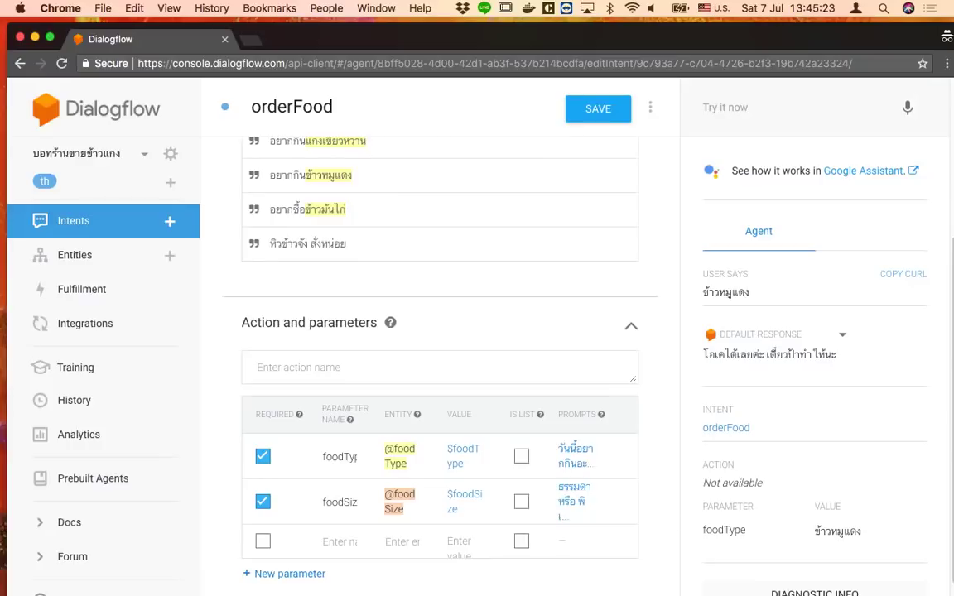
scroll(549, 545, up, 5)
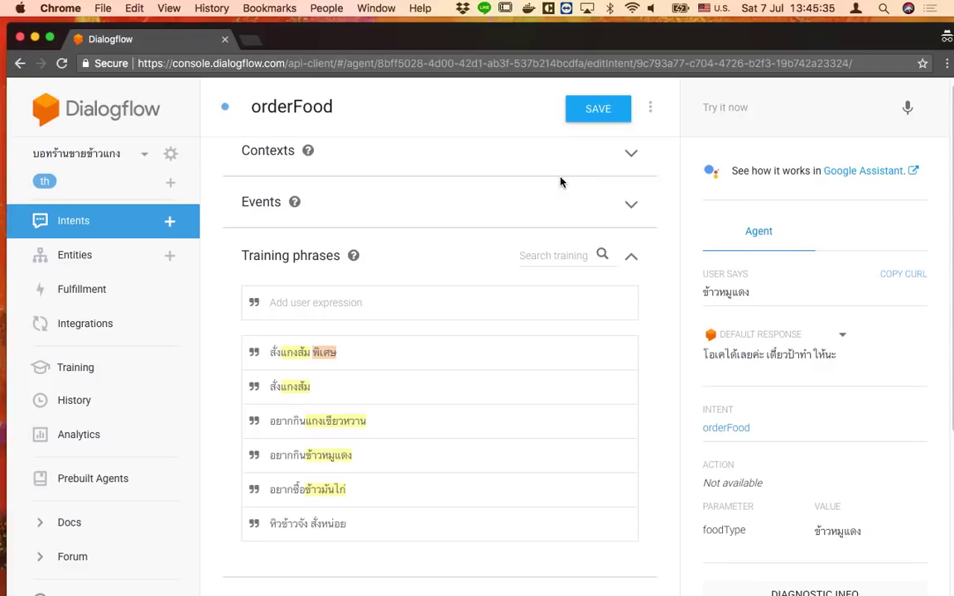
click(176, 156)
click(359, 159)
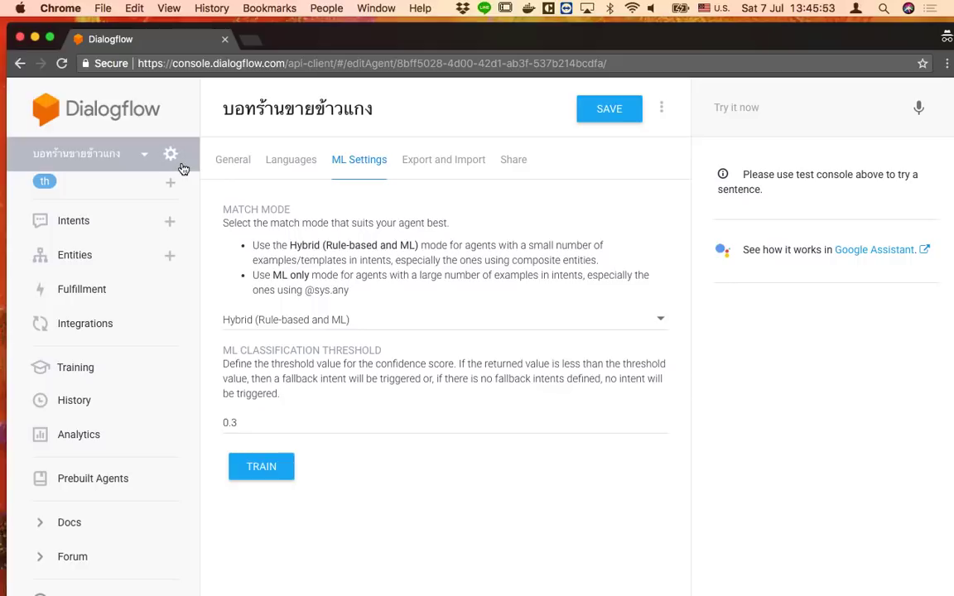
click(102, 224)
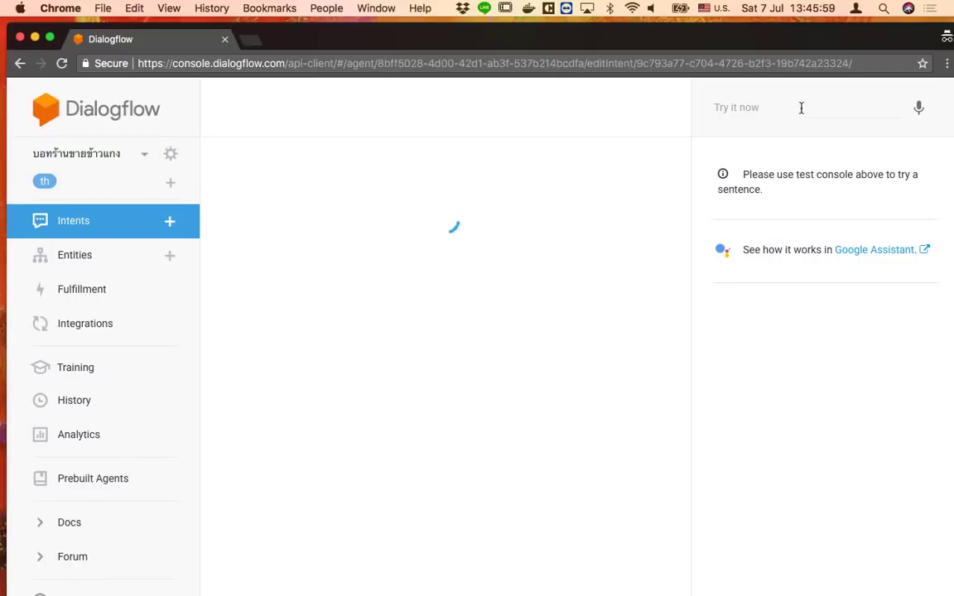
Send the test queries หิวข้าว and เอาข้าวมันไก่ to the agent
click(768, 112)
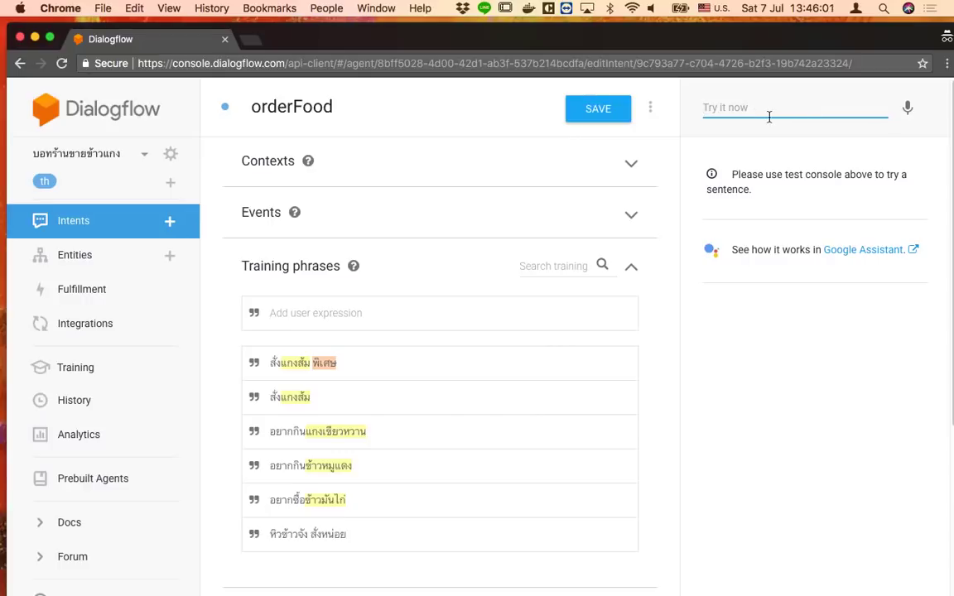
text(sb)
key(BackSpace)
key(BackSpace)
key(ctrl+space)
text(หิ)
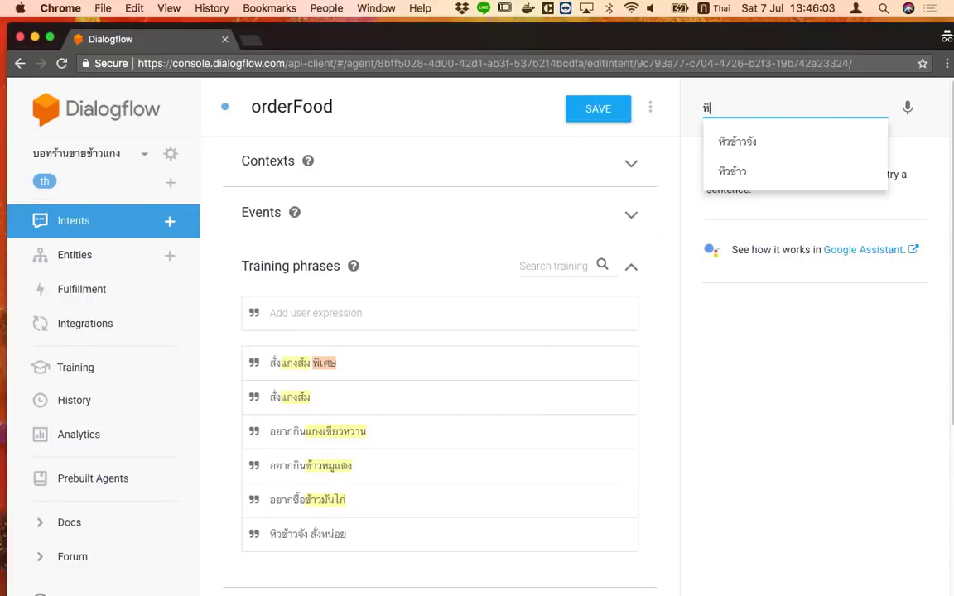
text(วข้าว)
key(Return)
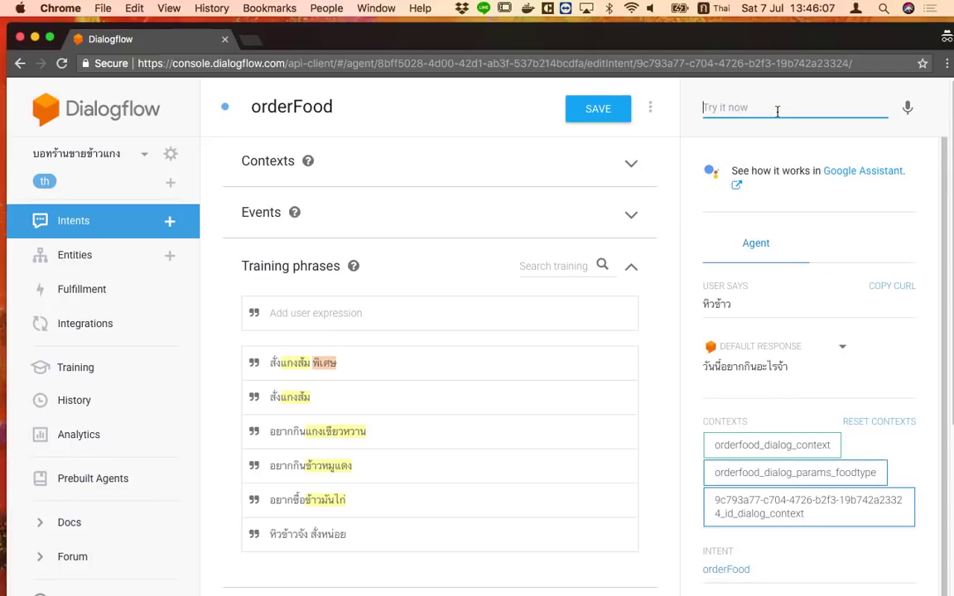
text(ข)
key(BackSpace)
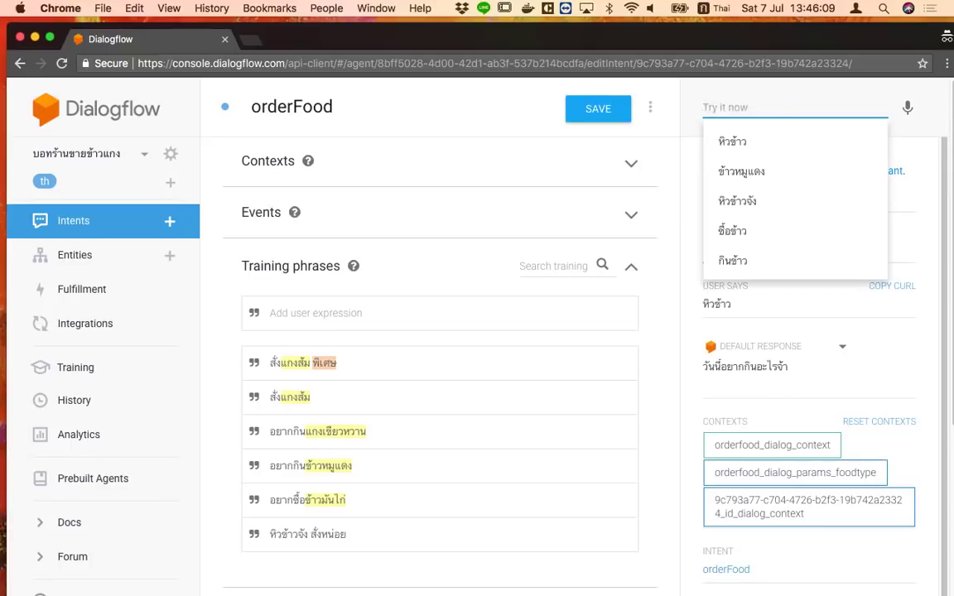
text(เอาข)
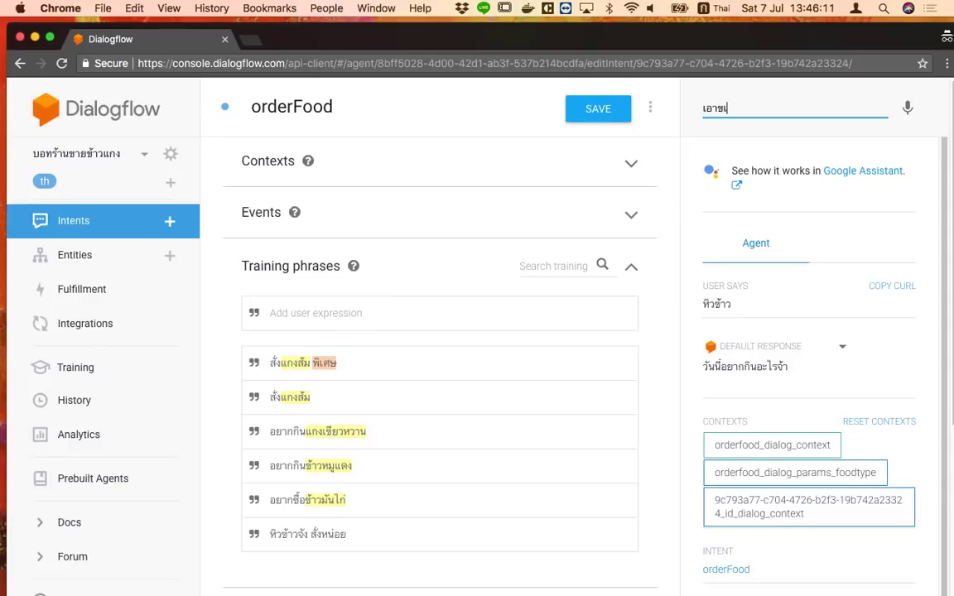
text(้าวมันไก่)
key(Return)
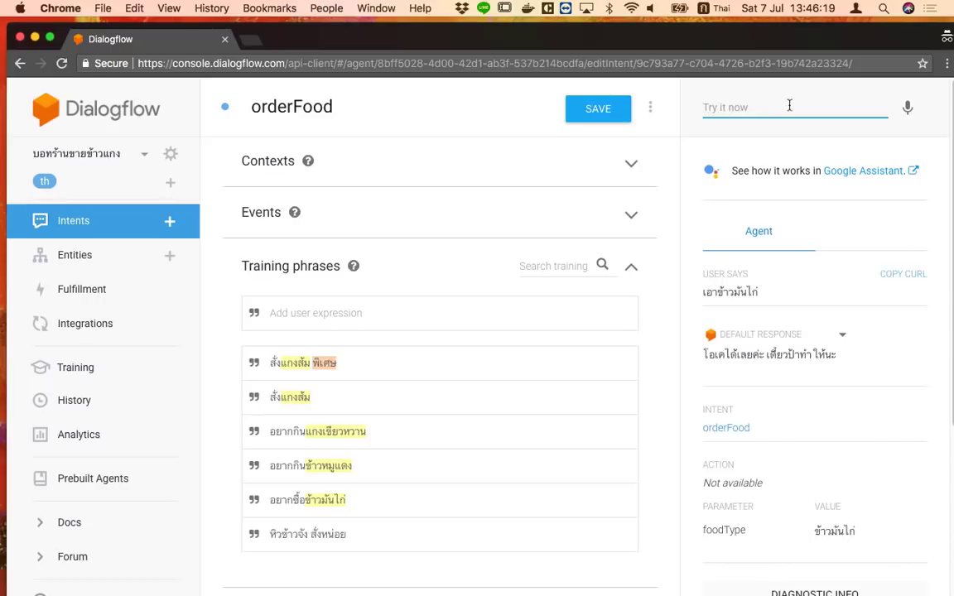
Reload the Dialogflow console and send สวัสดี as a test query
scroll(528, 494, down, 5)
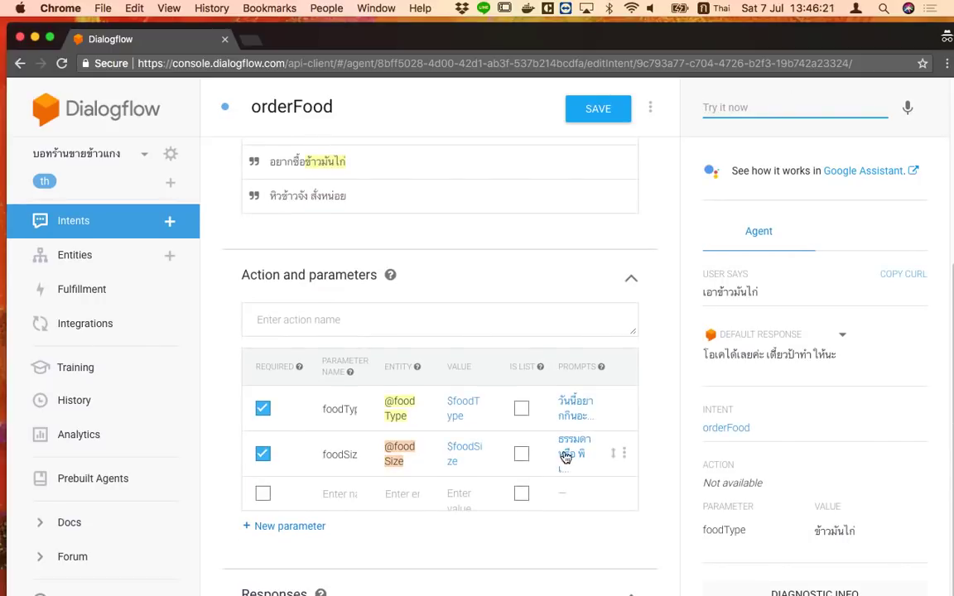
scroll(566, 456, up, 5)
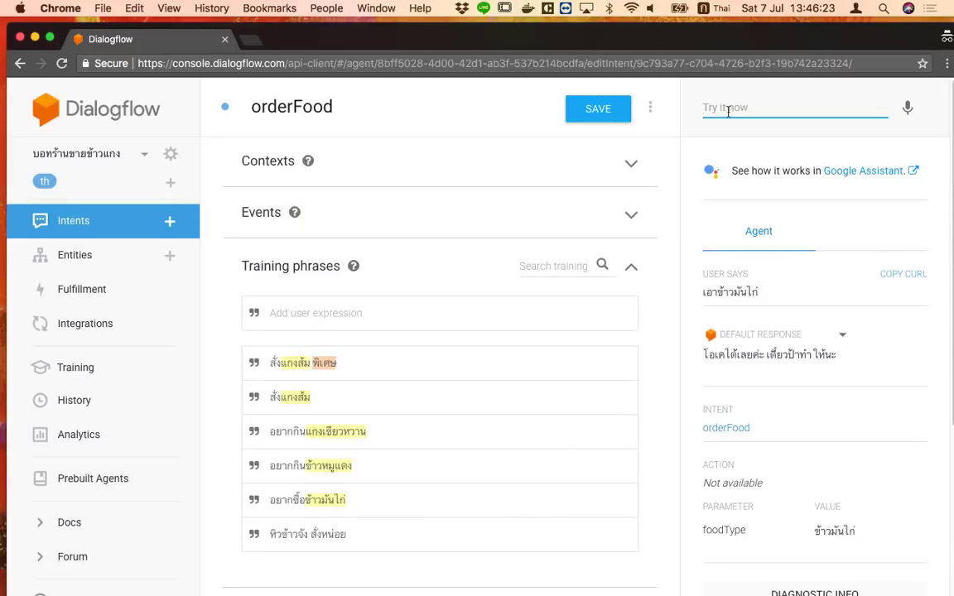
click(418, 63)
key(Return)
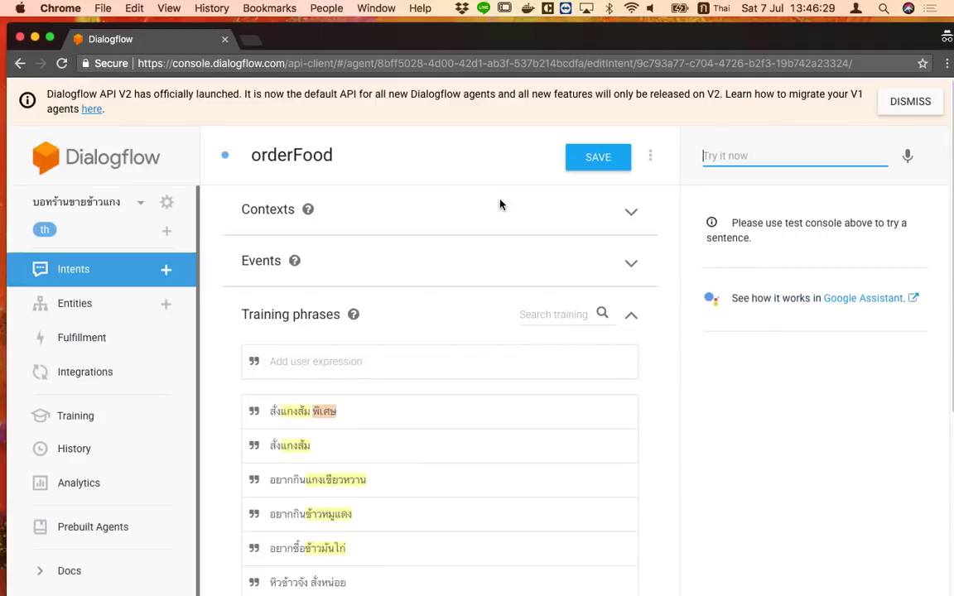
text(สวัสดี)
key(Return)
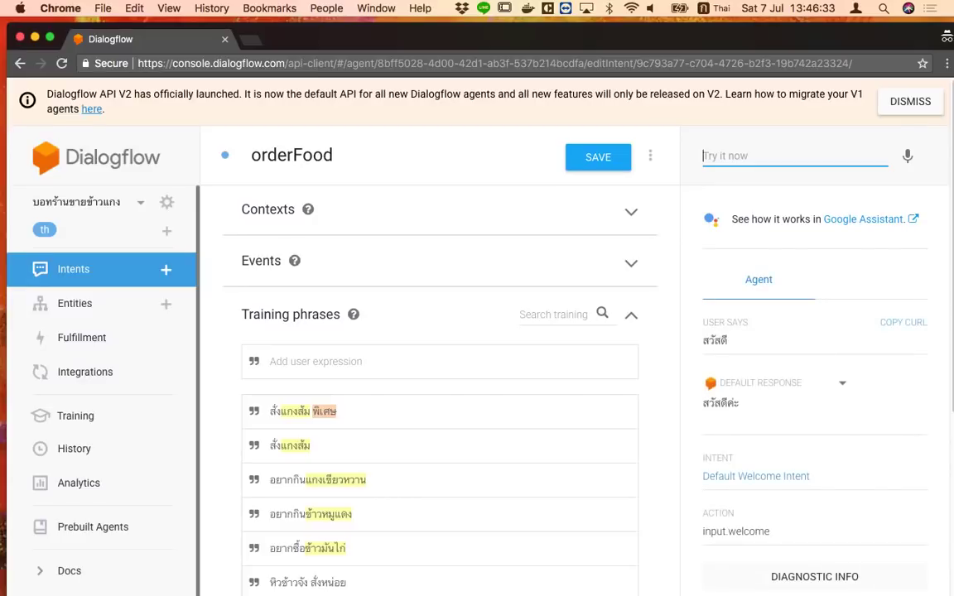
Send หิวจัง and เอาแกงส้ม, then answer the size prompt with พิเศษไปเลย
text(หิวจัง)
key(Return)
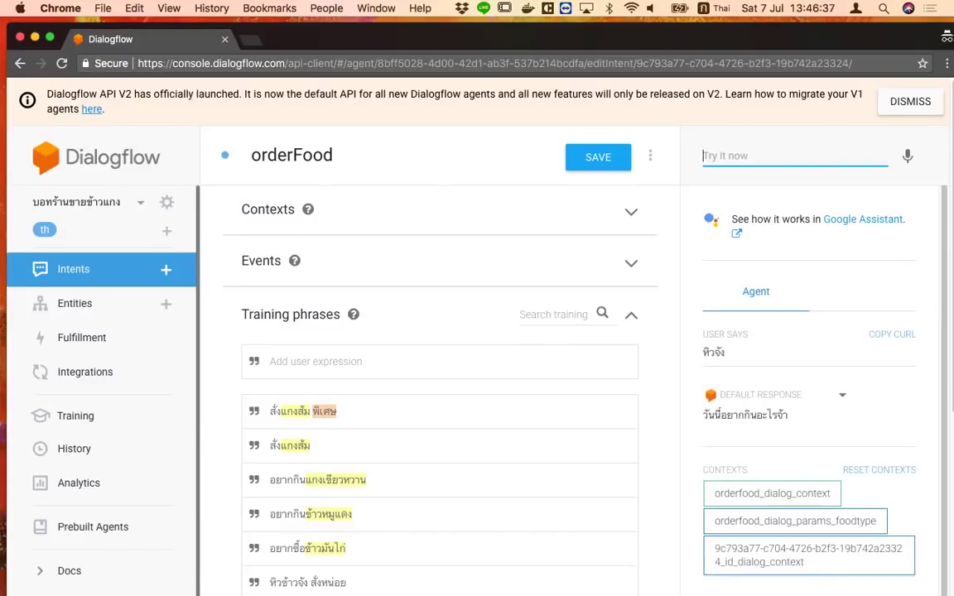
text(เอาแกงส้ม)
key(Return)
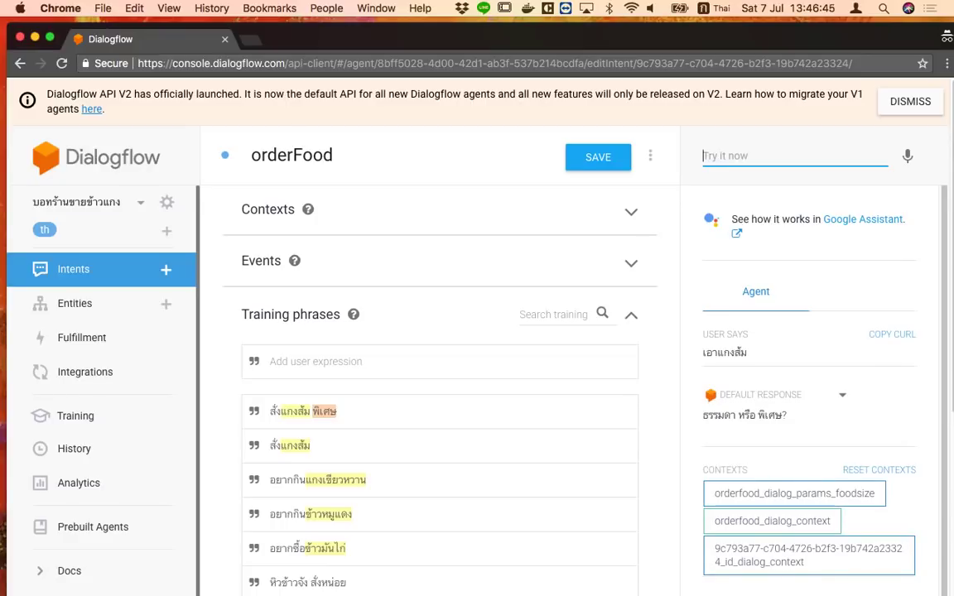
text(พิเศษไปเลย)
key(Return)
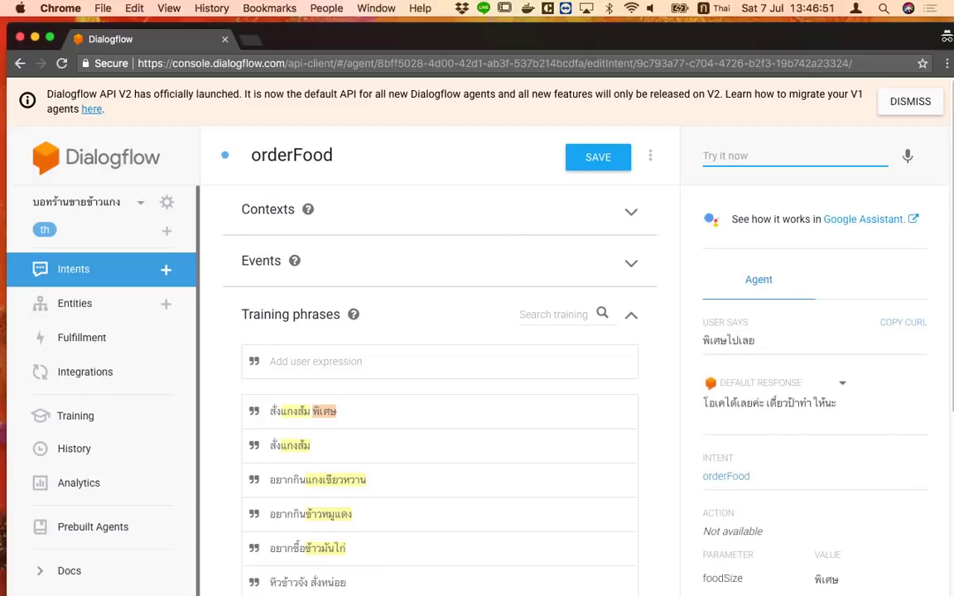
scroll(439, 389, down, 3)
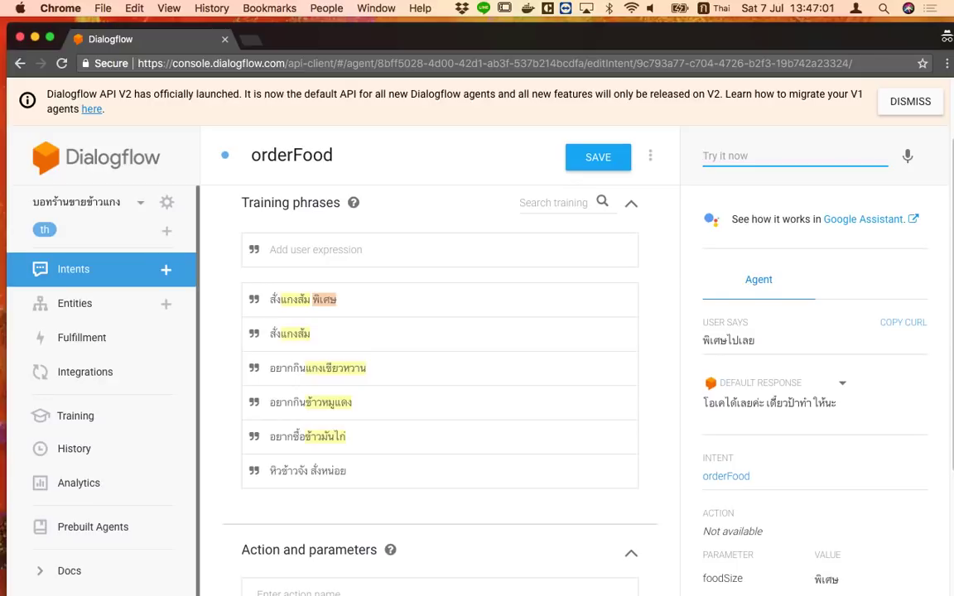
Add the training phrase ขอข้าวมันไก่ธรรมดา 2 ที่ to orderFood
click(409, 248)
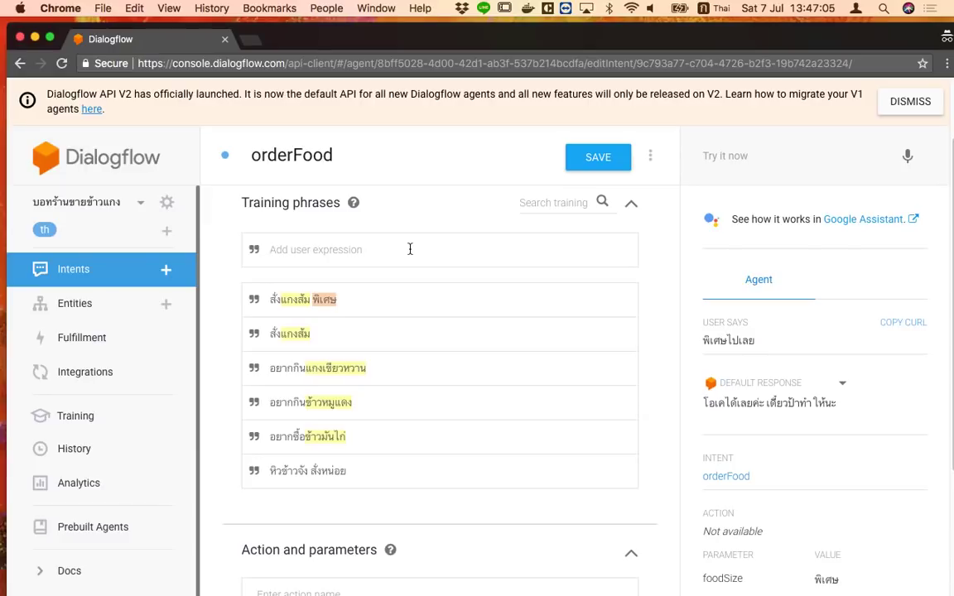
text(ขฝ)
key(BackSpace)
text(อง)
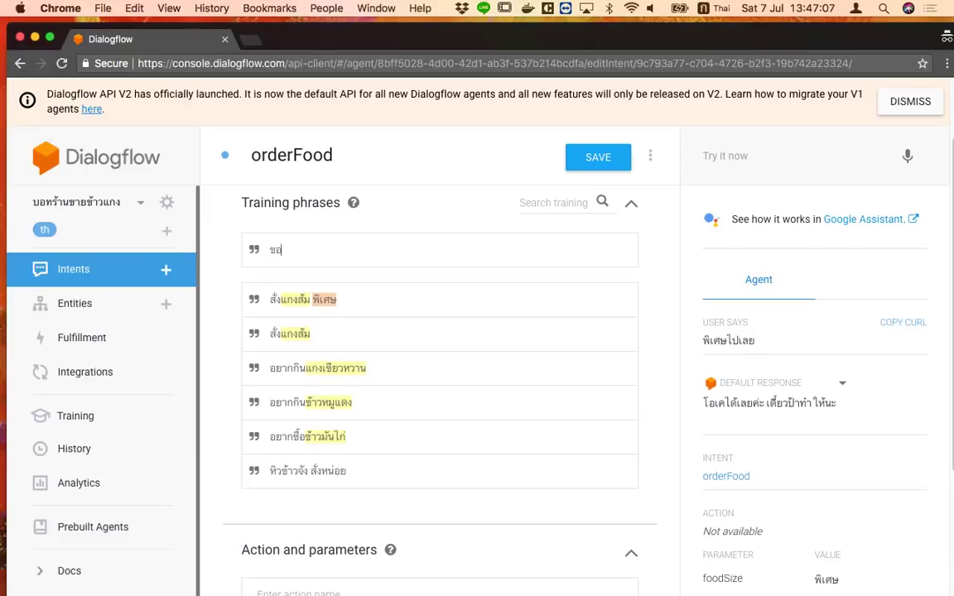
key(BackSpace)
text(ซ)
key(BackSpace)
text(ข้าวมัน)
text(ได้)
key(BackSpace)
key(BackSpace)
text(ก่ธรรมดา)
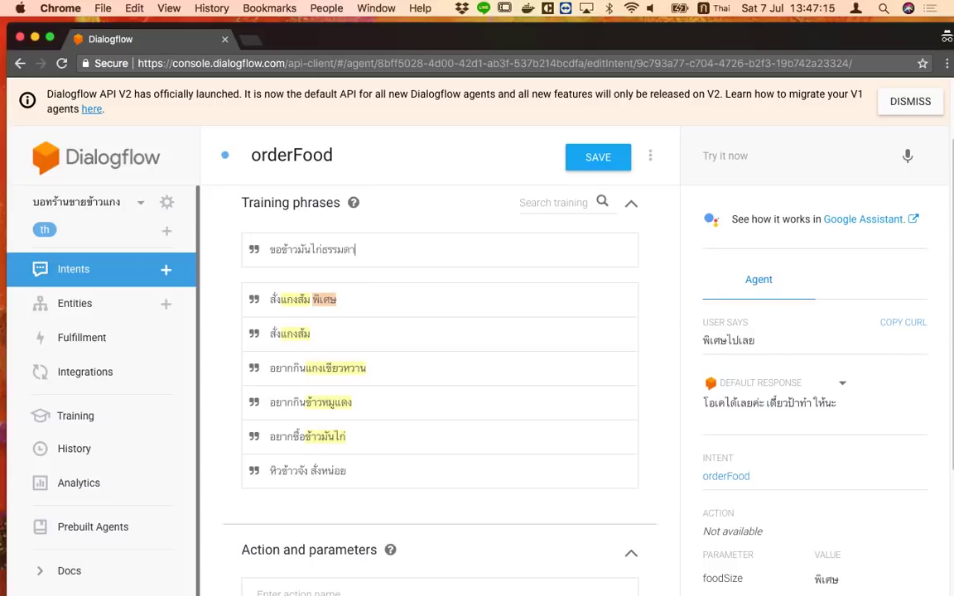
key(ctrl+space)
text(2)
key(ctrl+space)
text(ที่)
key(Return)
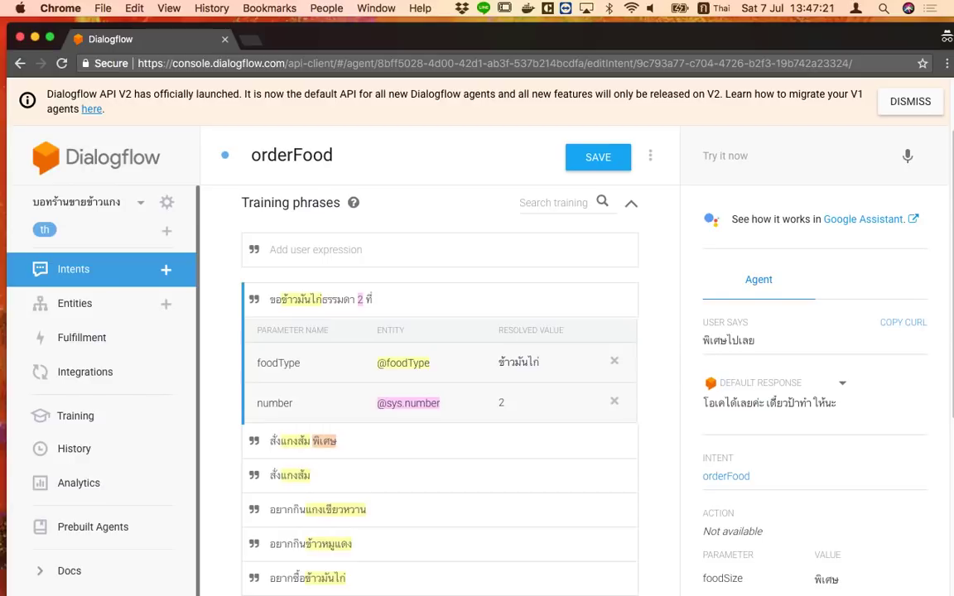
Add the training phrase ขอข้าวมันไก่พิเศษ 3 ห่อ
text(ขอข้า)
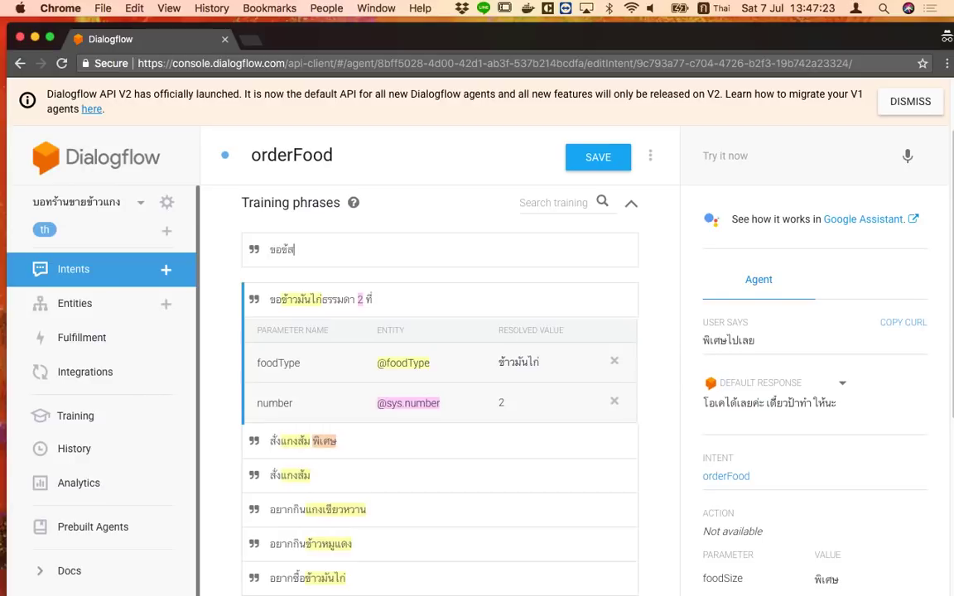
text(วมันไก่พิเศษ)
key(ctrl+space)
text(3)
key(ctrl+space)
text(ห่อ)
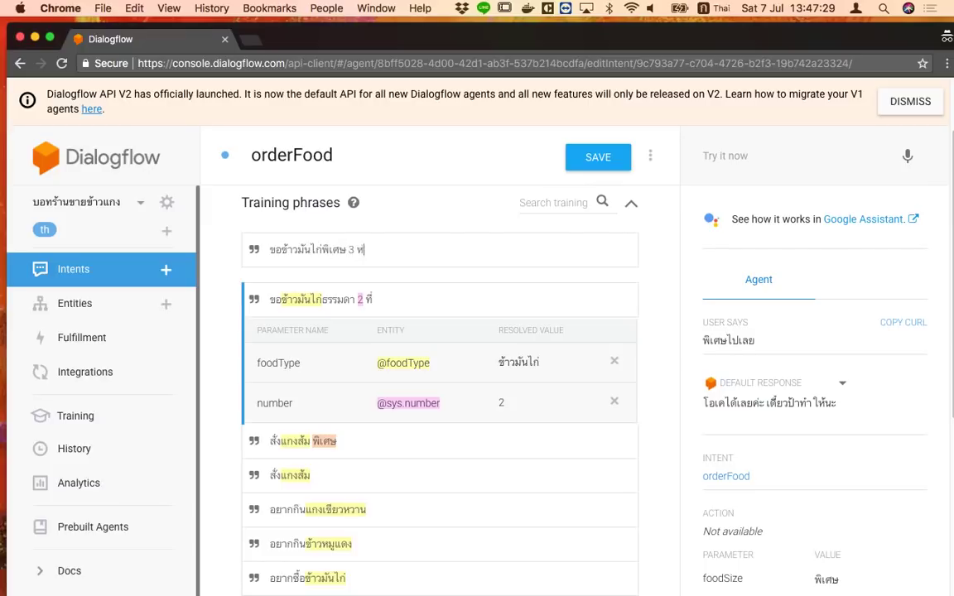
key(Return)
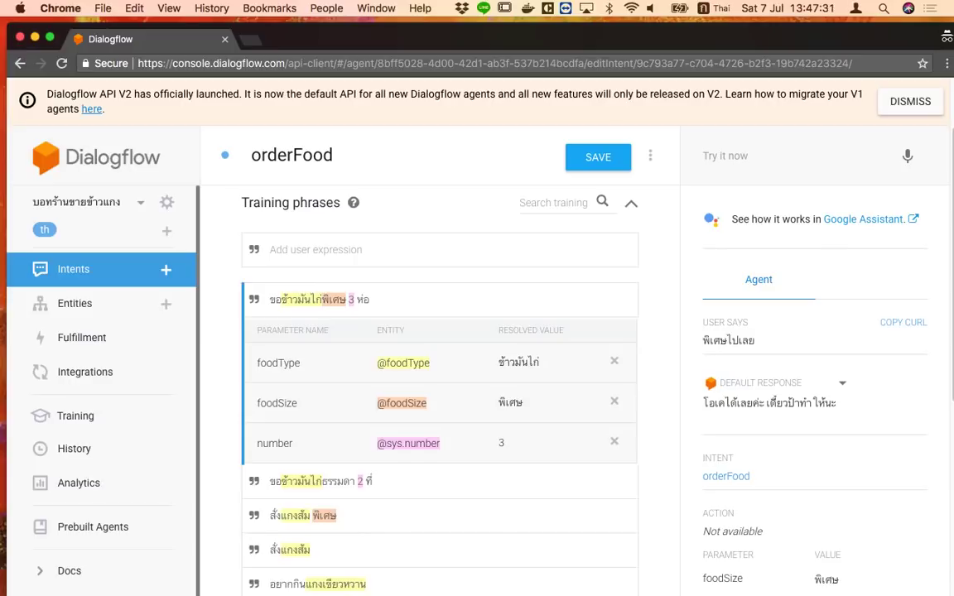
Add the training phrase ซื้อแกงเขียวหวาน 5 ถ้วย
text(ขอ)
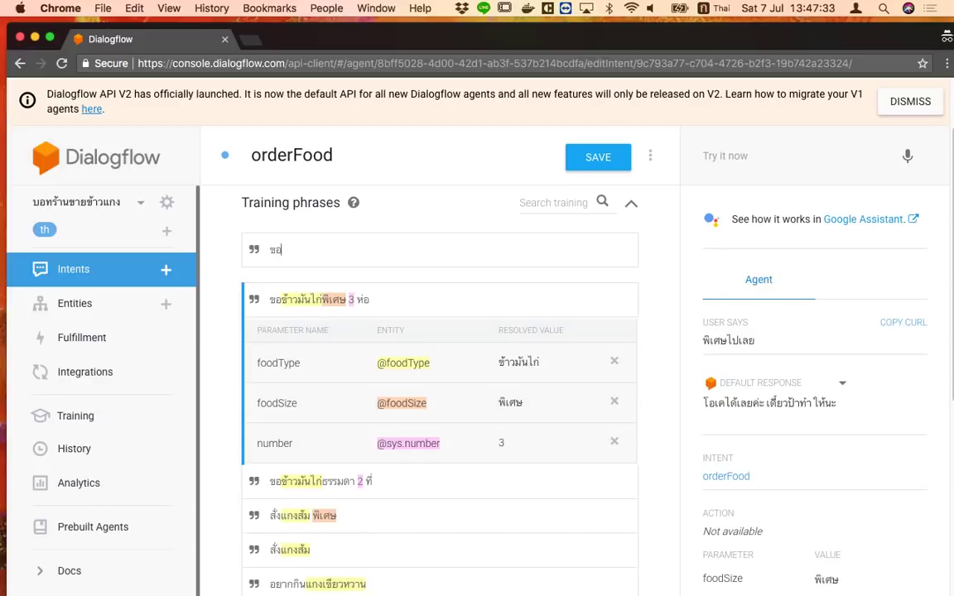
key(BackSpace)
key(BackSpace)
text(ซื้อแกงเขียวไห)
key(BackSpace)
key(BackSpace)
text(หวาน 5 ถ้วย)
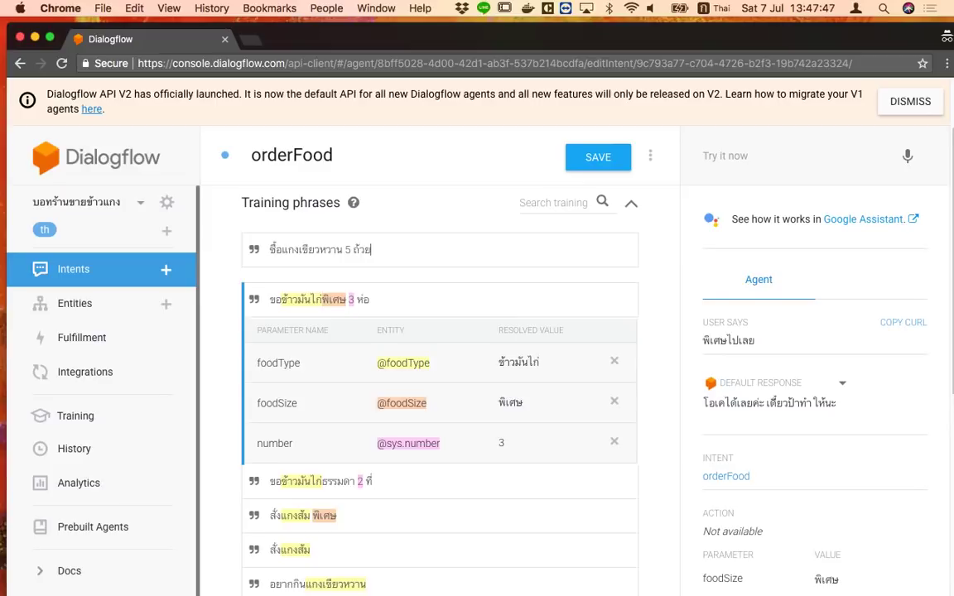
key(Return)
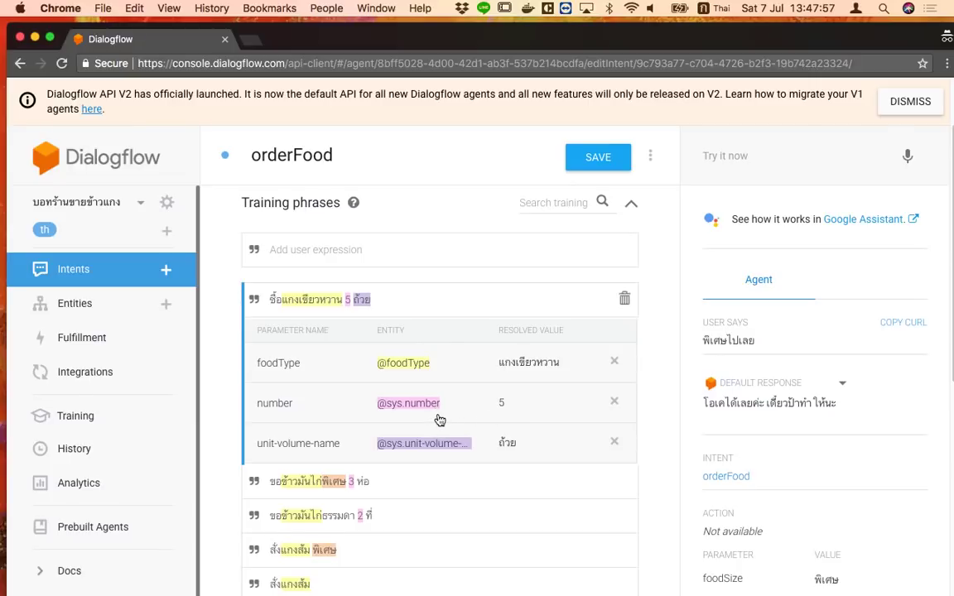
scroll(437, 422, down, 10)
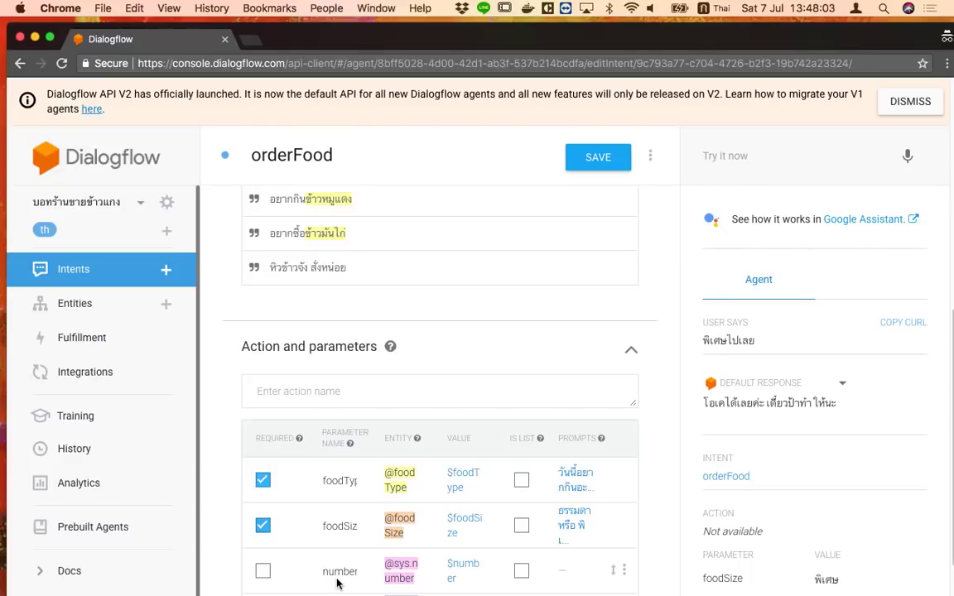
Mark the number parameter as required with the prompt 'เอากี่ที่จ๊ะ??'
scroll(401, 582, up, 3)
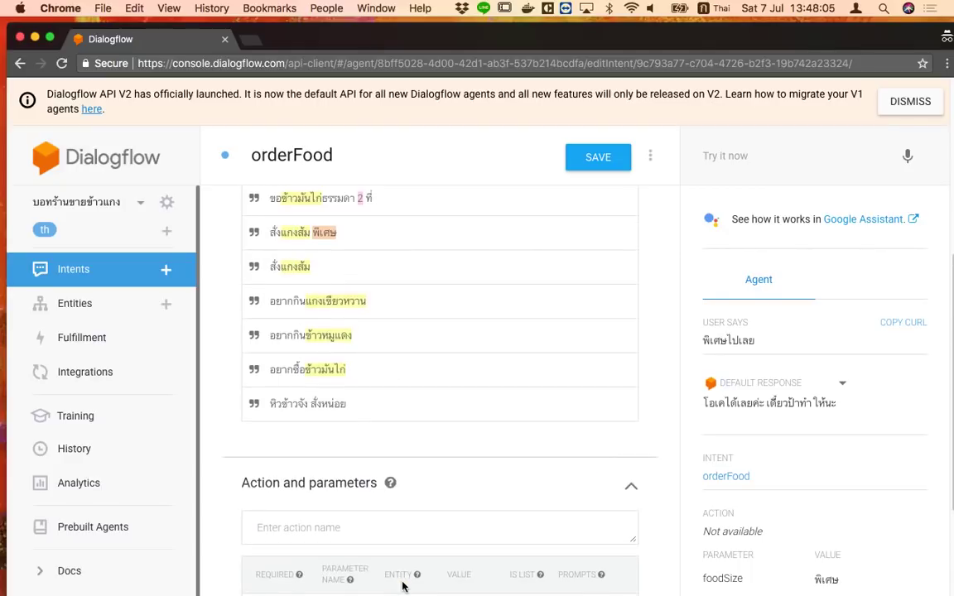
scroll(402, 583, down, 7)
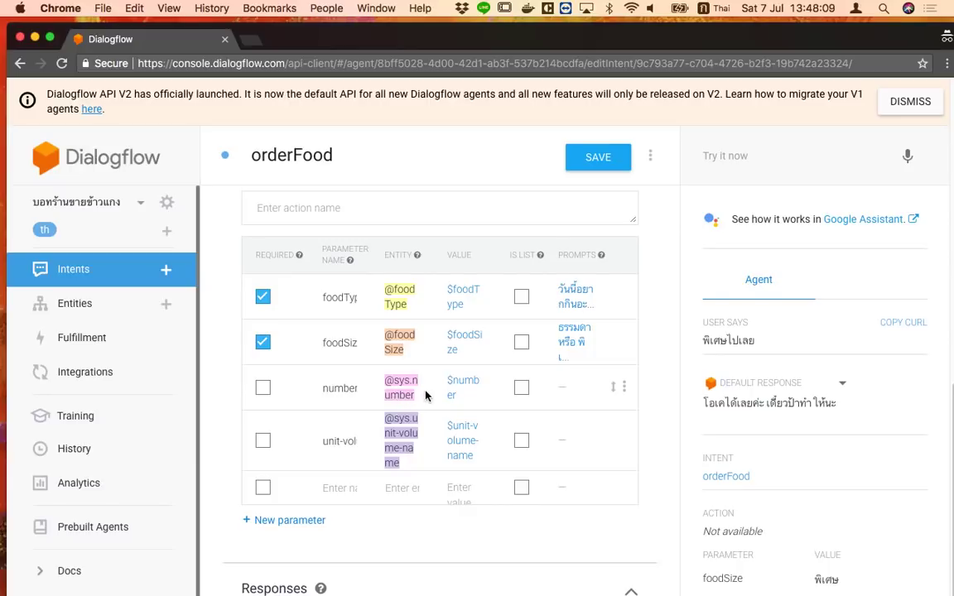
click(263, 389)
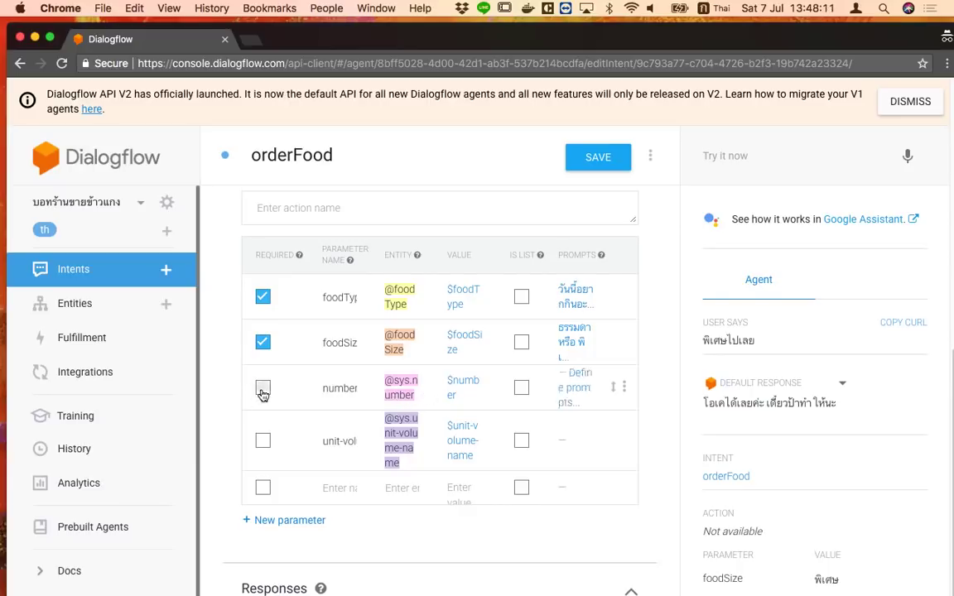
click(579, 393)
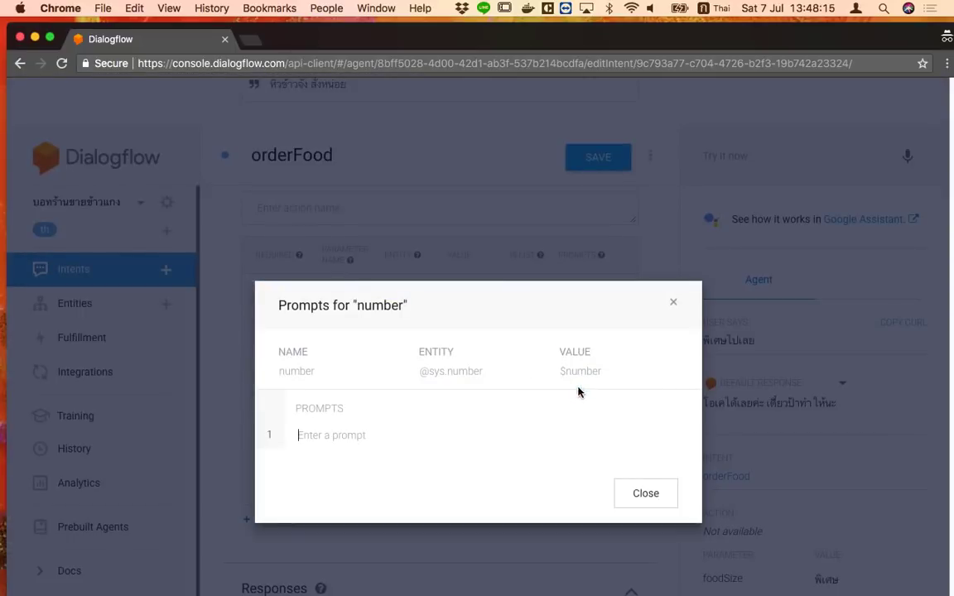
click(447, 429)
text(ต้องการรับก)
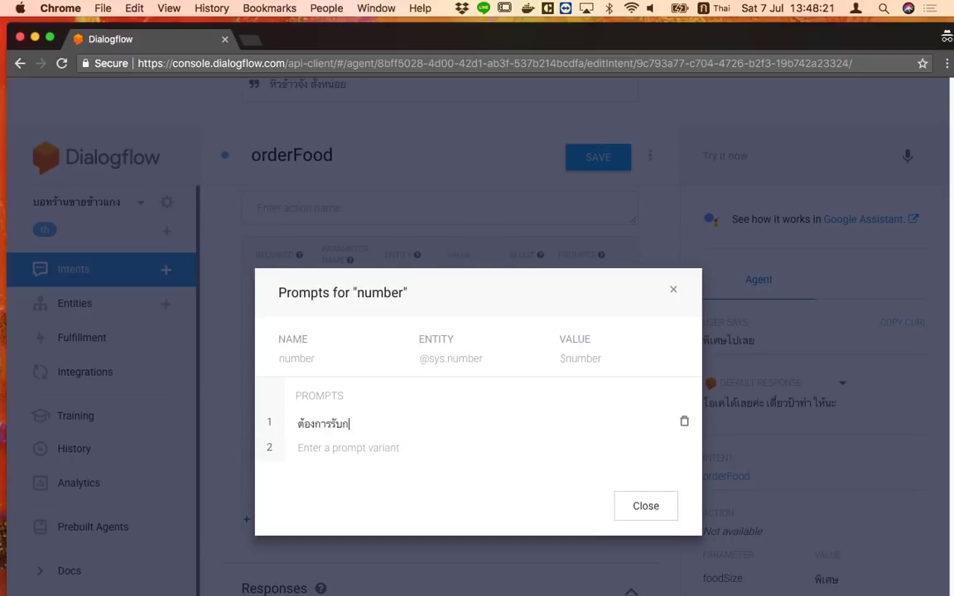
text(ี่ที่ต)
key(super+a)
text(เอากี่ที่)
key(ctrl+space)
text(จ๊ะ??)
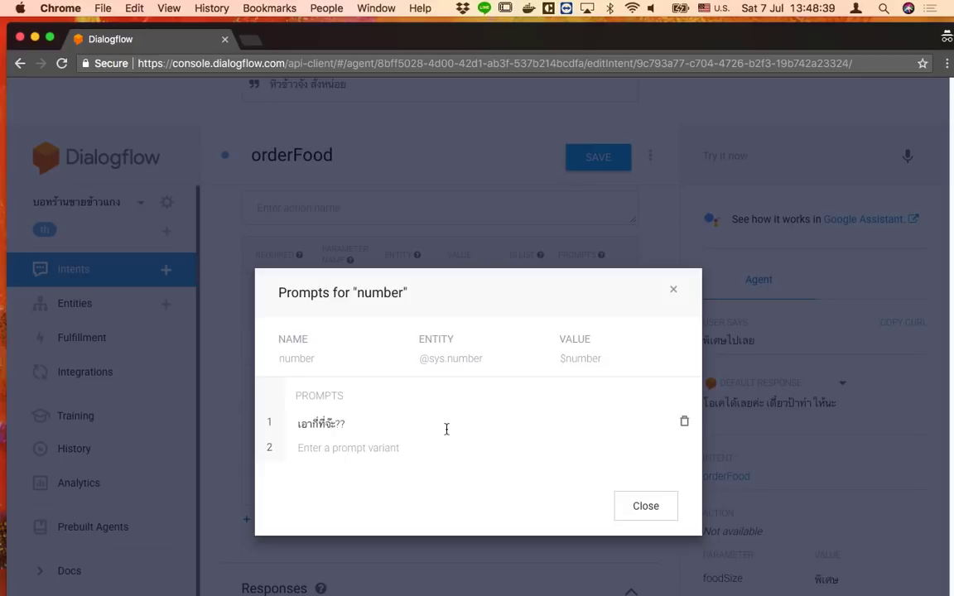
click(662, 506)
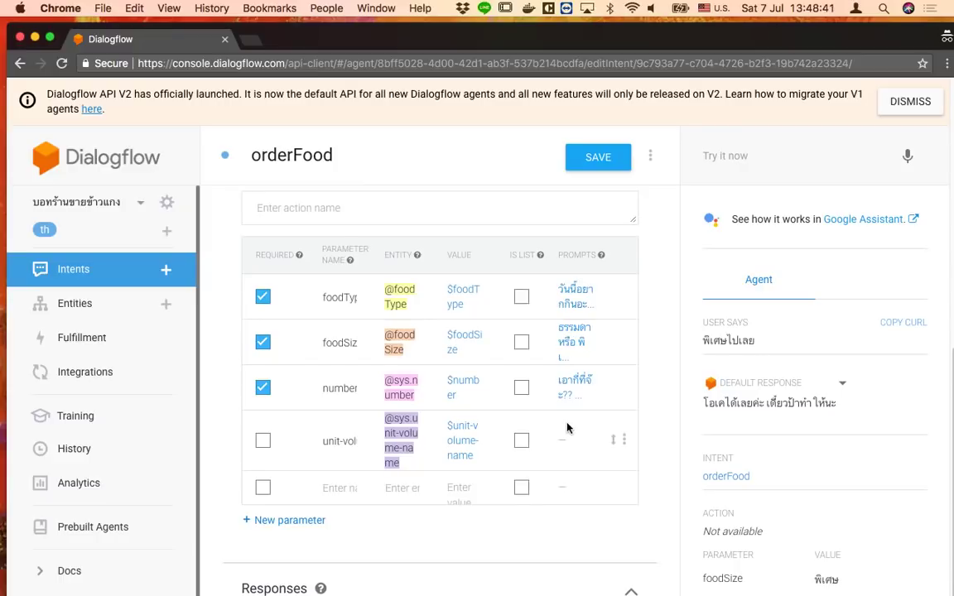
Save orderFood, change the reply to ได้เลยจ้ะ เดี๋ยวป้าทำให้นะ, and save again
scroll(566, 427, up, 3)
click(573, 156)
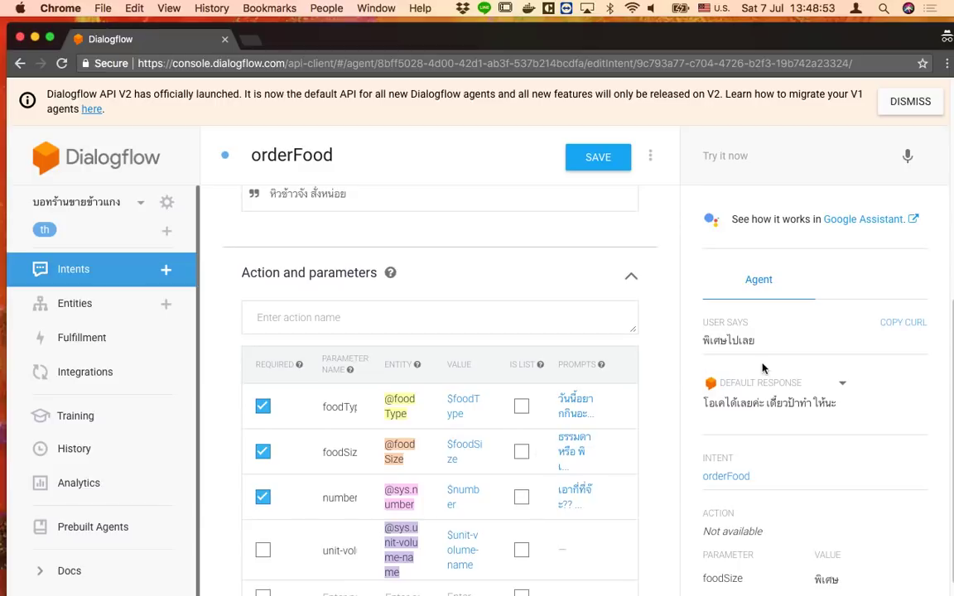
scroll(568, 460, down, 4)
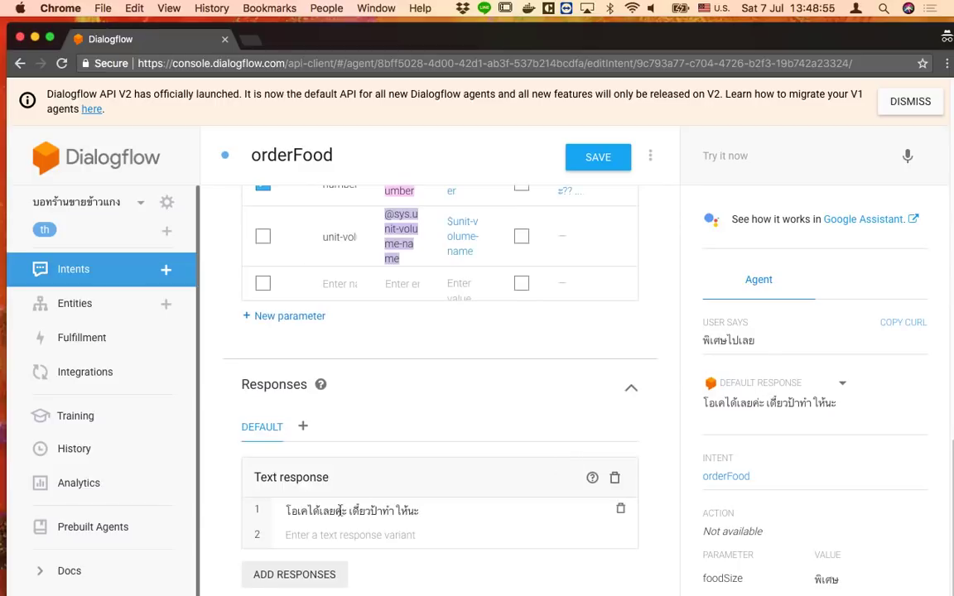
drag(347, 511, 286, 511)
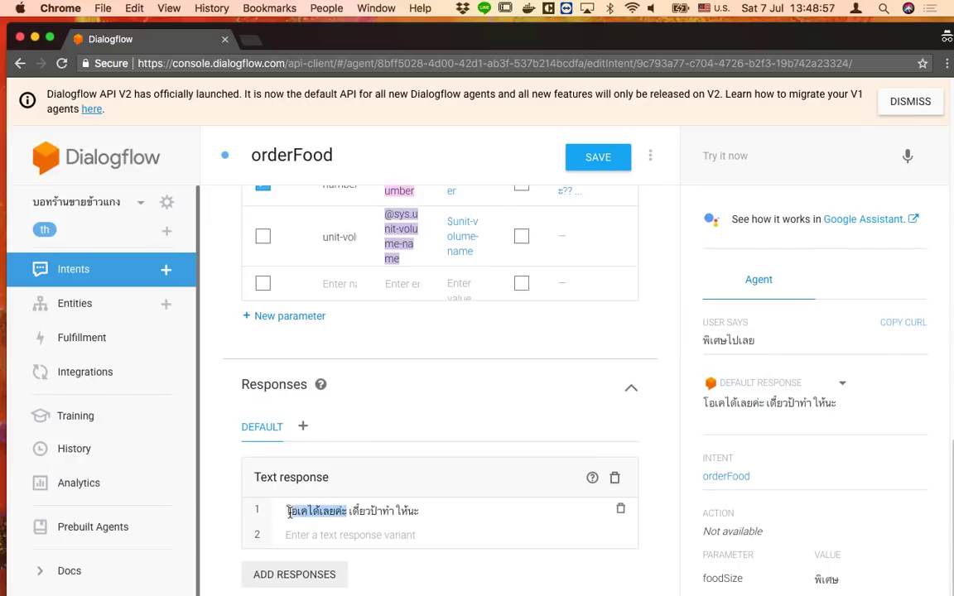
text(พ)
key(BackSpace)
text(ได้เลยค)
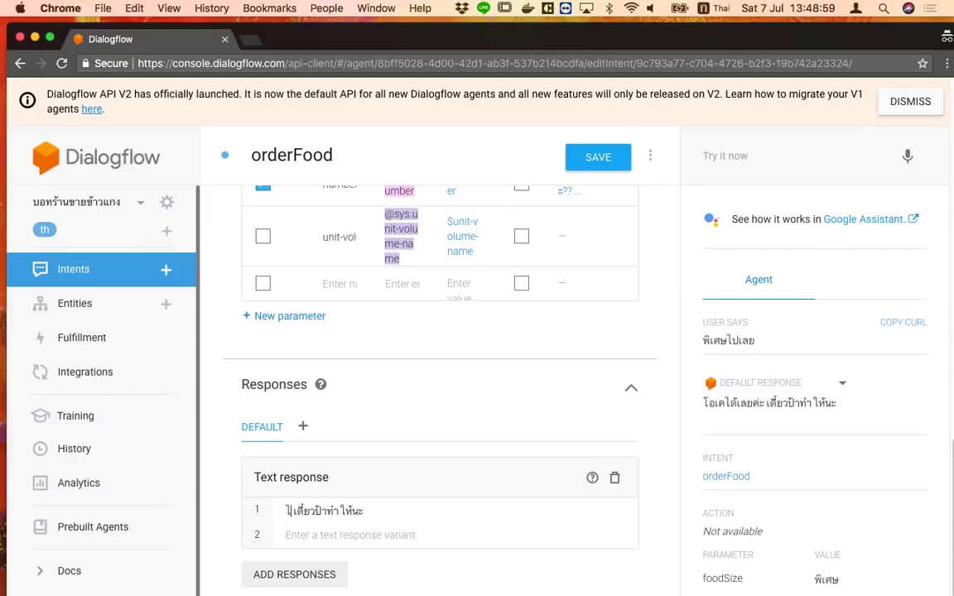
key(BackSpace)
text(จ้ะ)
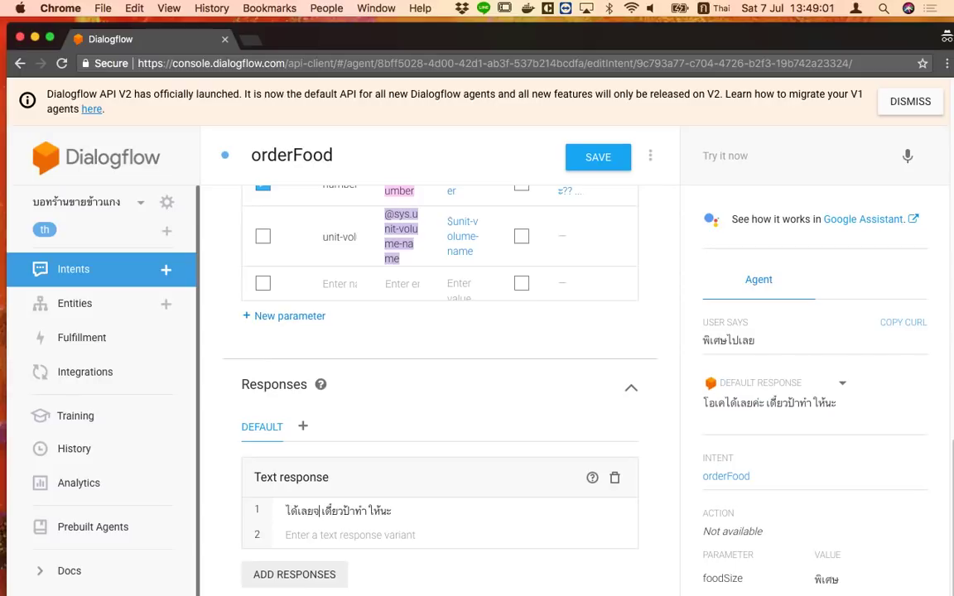
click(572, 156)
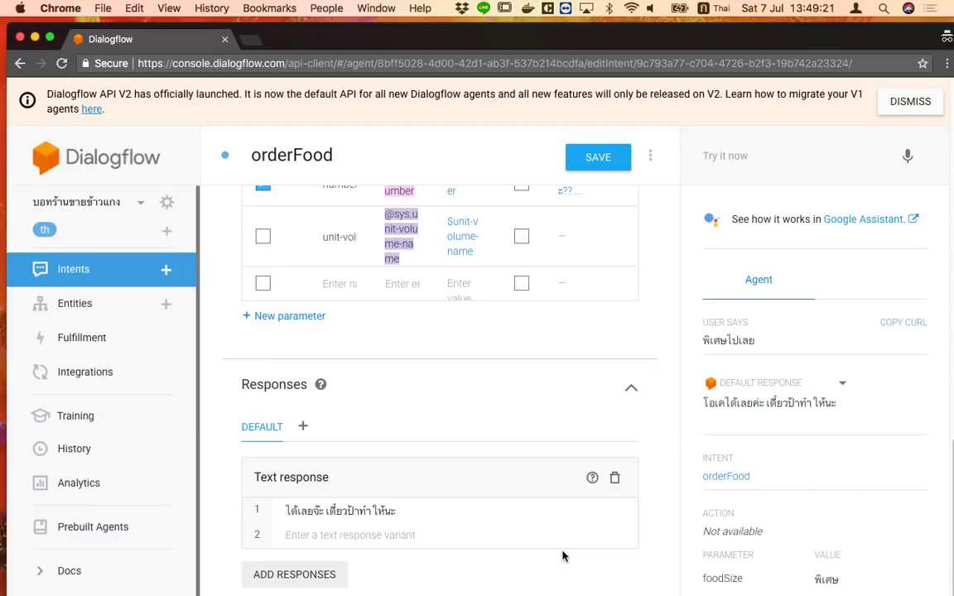
scroll(560, 530, up, 10)
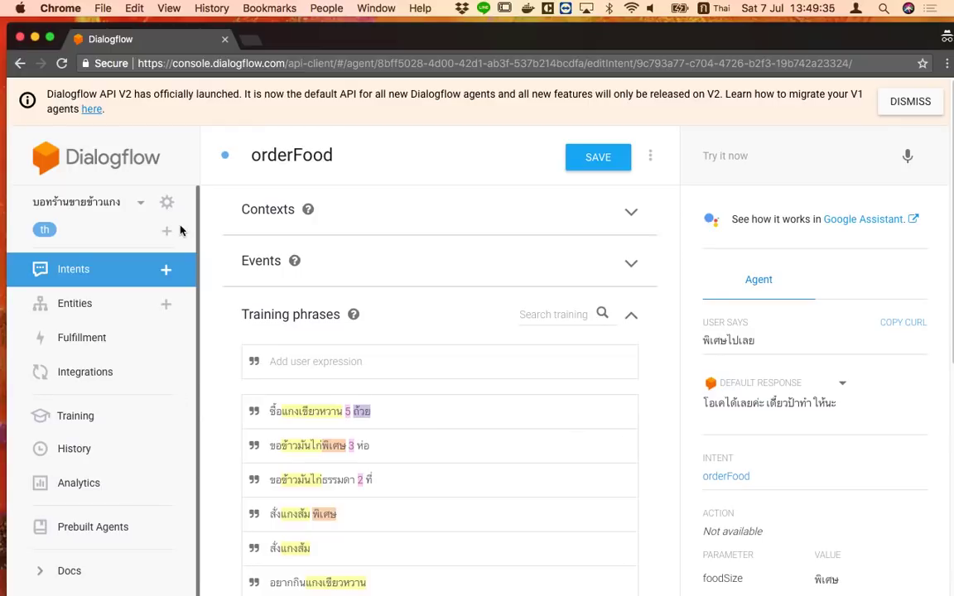
Bring up the chatbot slide deck, start presenting, and advance to the Context slide
drag(311, 40, 351, 76)
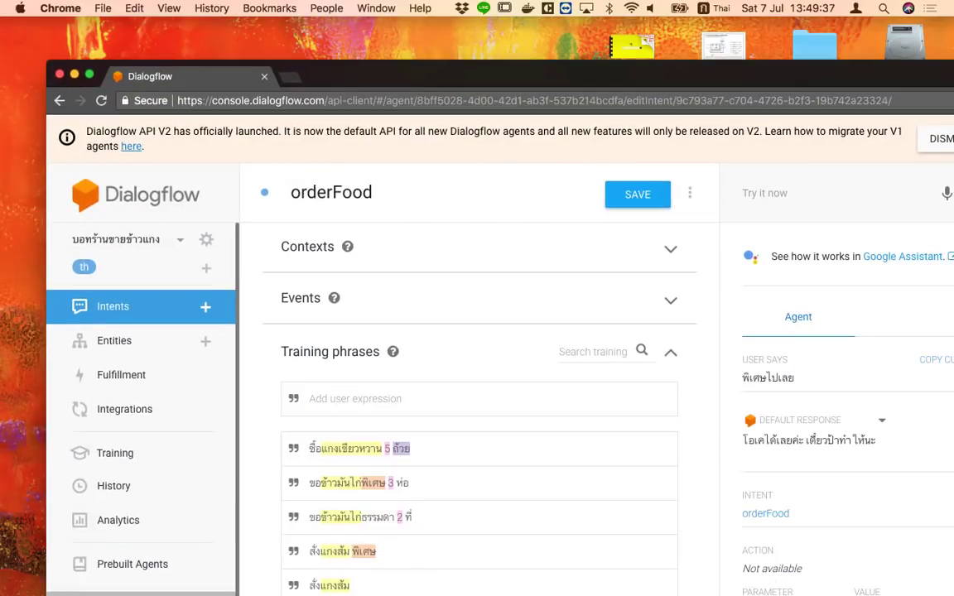
right_click(224, 591)
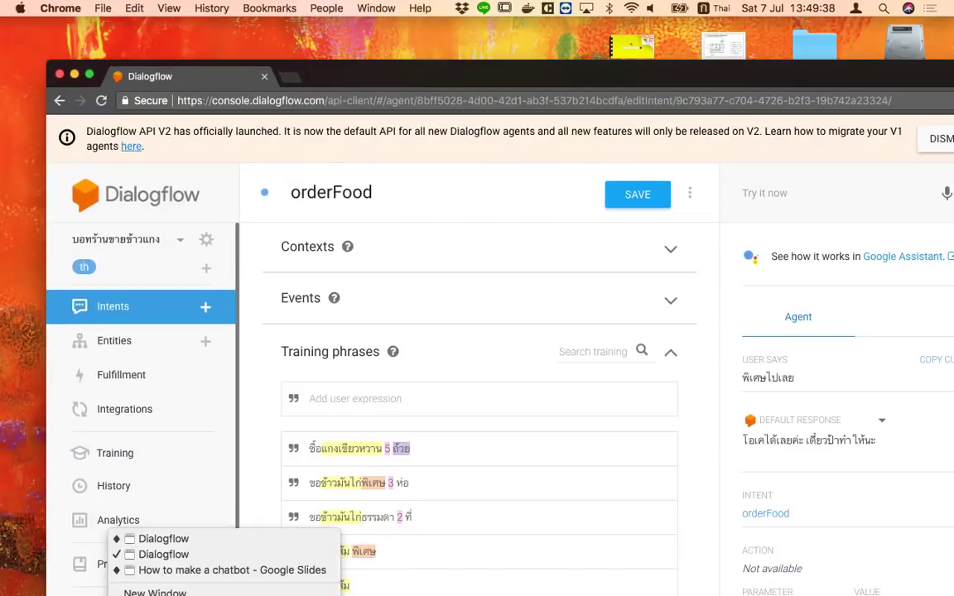
click(245, 571)
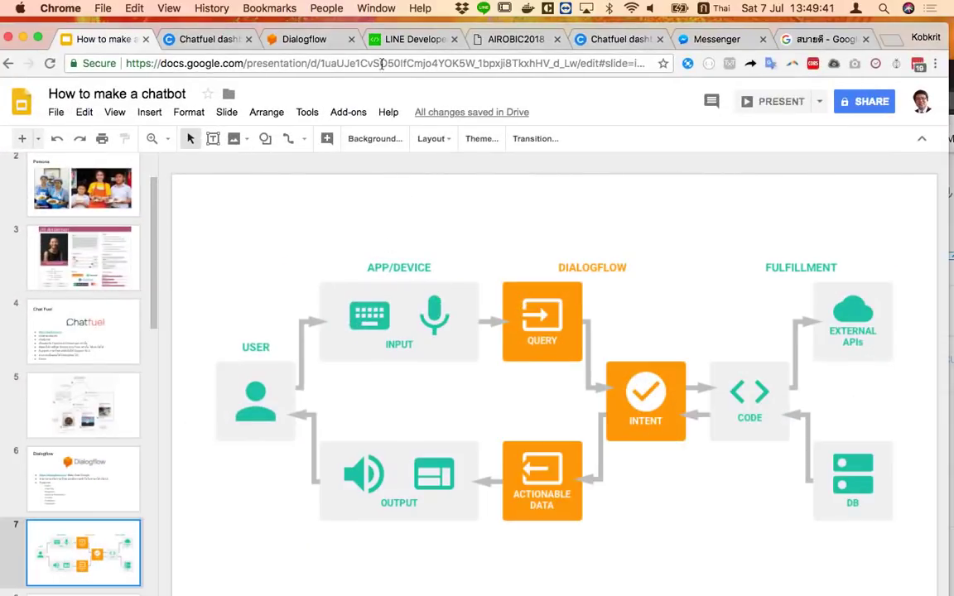
click(745, 101)
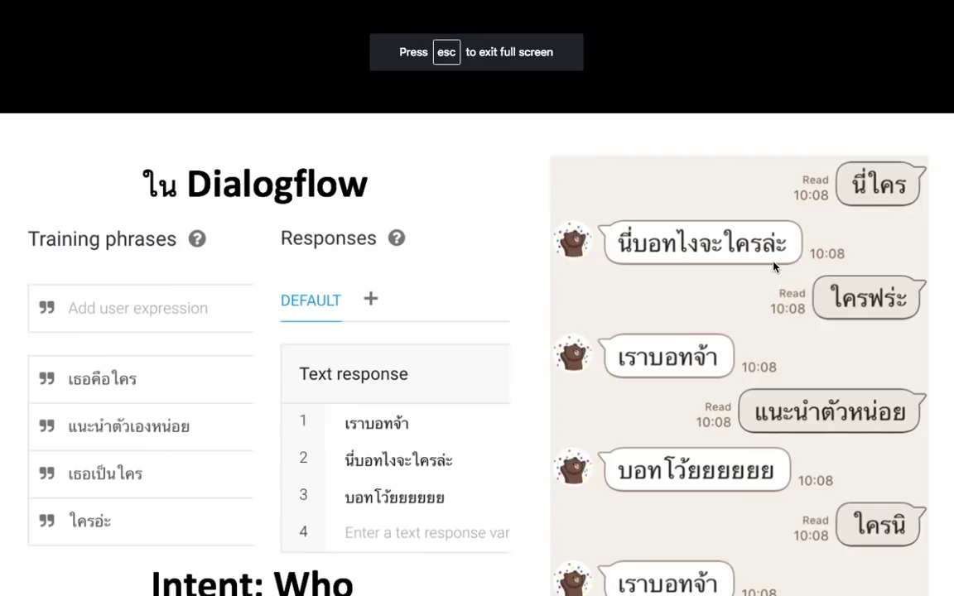
key(Right)
key(Right)
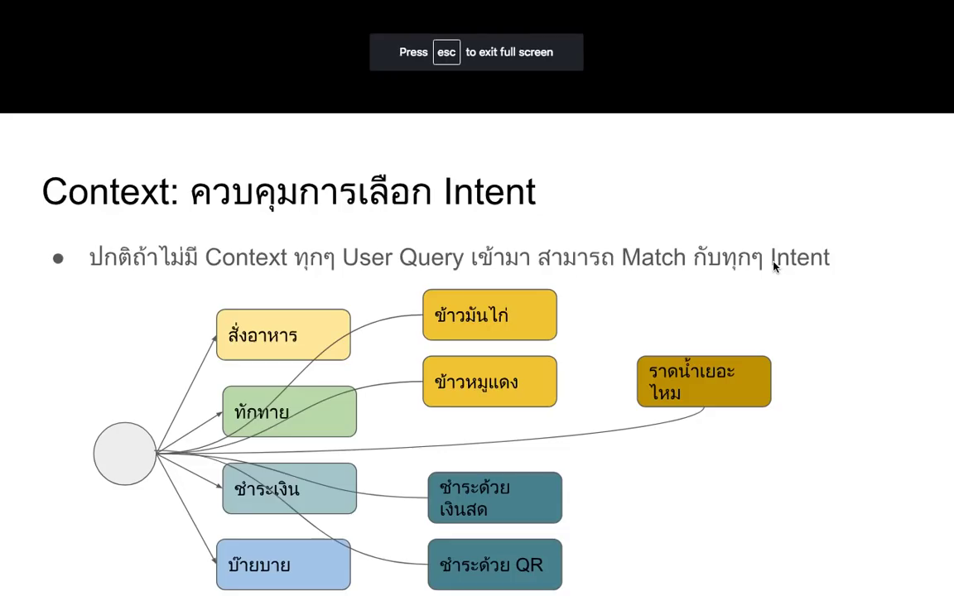
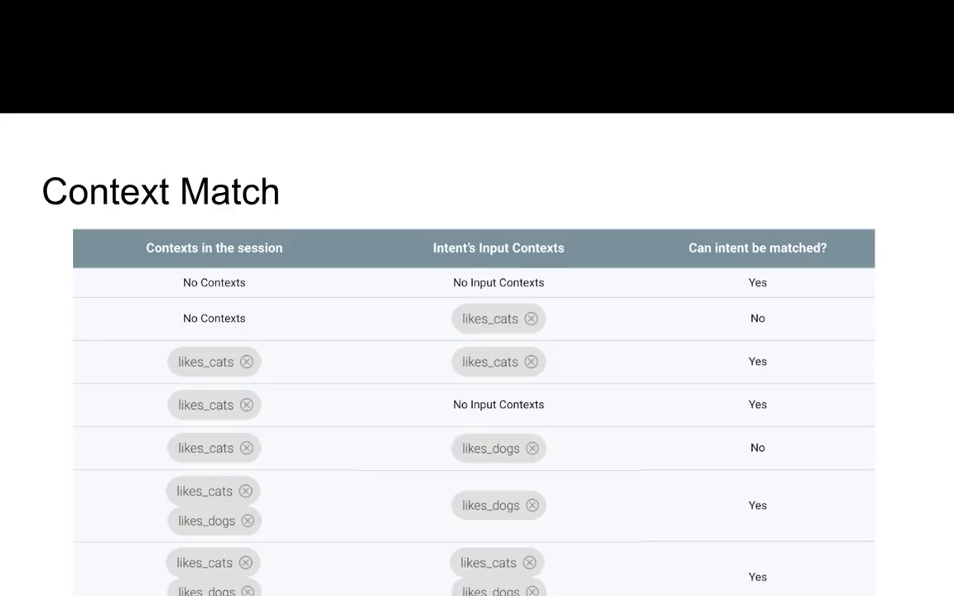
Advance through the Context diagram to the Context Out and In slide, then exit to the editor
key(Right)
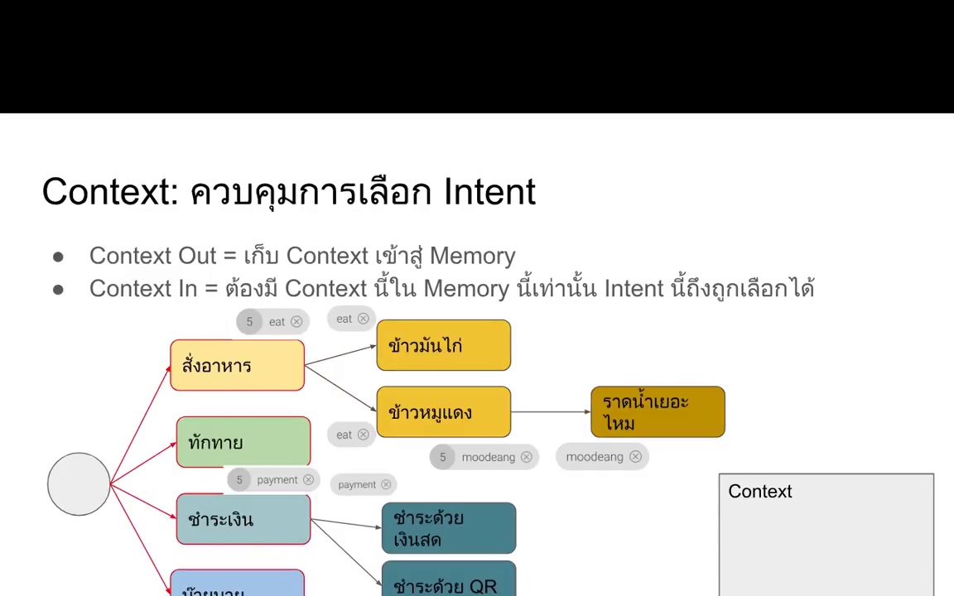
key(Right)
key(Right)
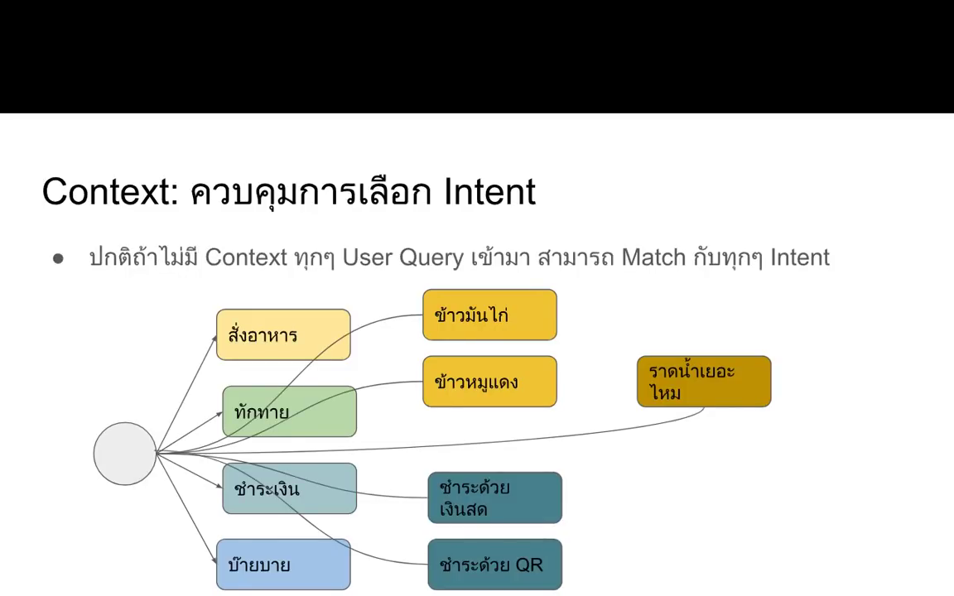
key(Right)
key(Right)
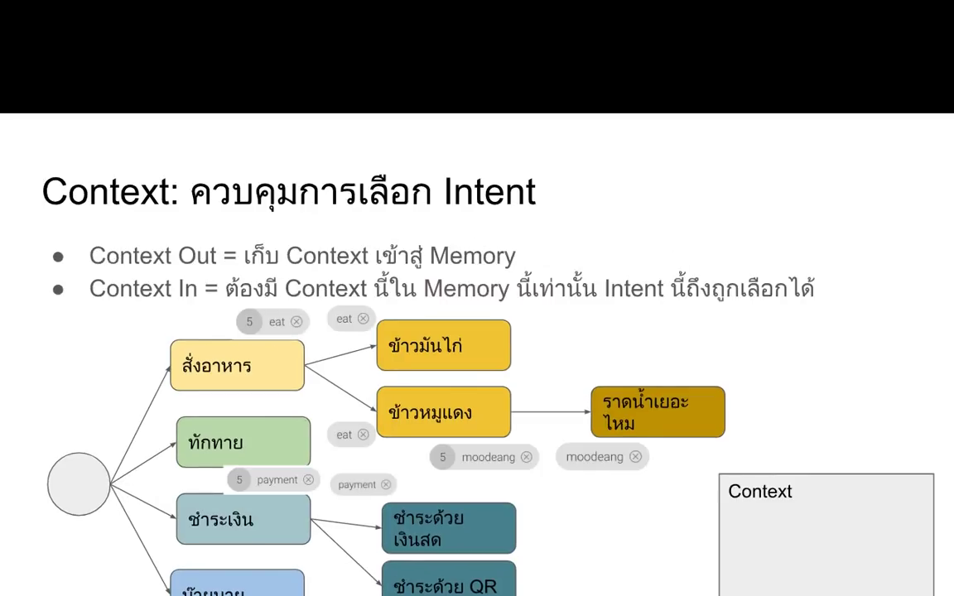
key(Right)
key(Escape)
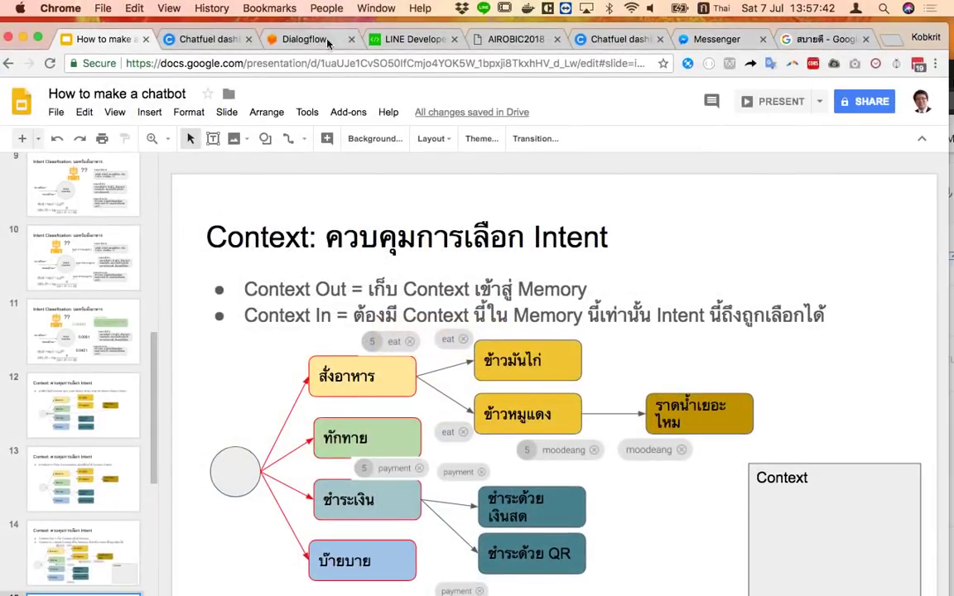
Switch to the Thai rice-and-curry shop agent's Dialogflow window and maximise it
click(288, 40)
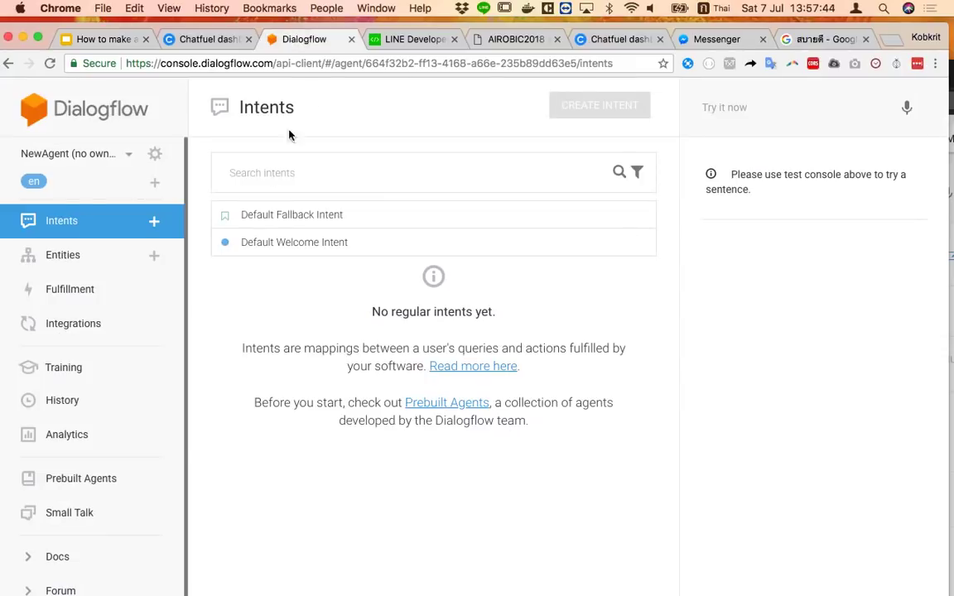
right_click(171, 589)
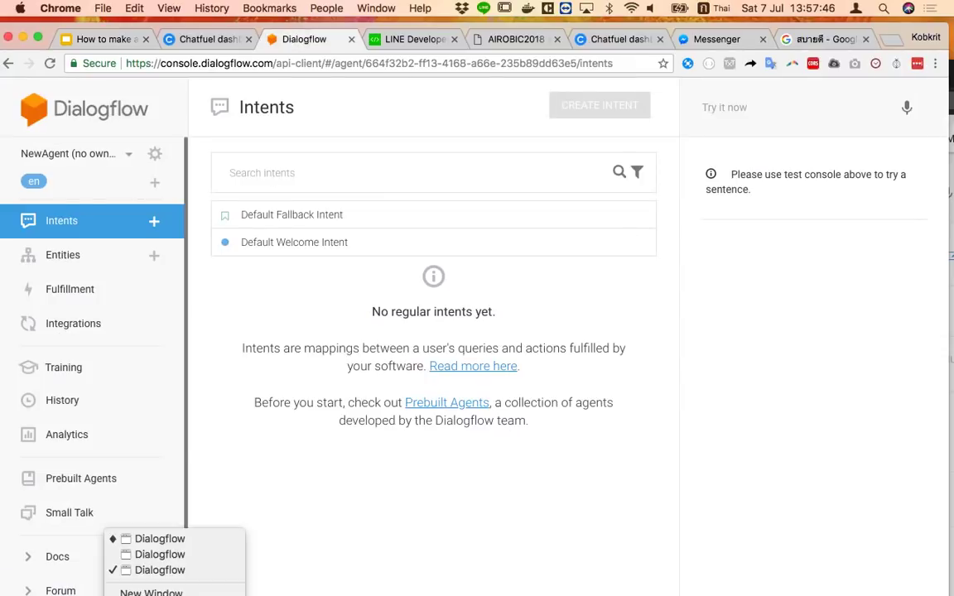
click(171, 539)
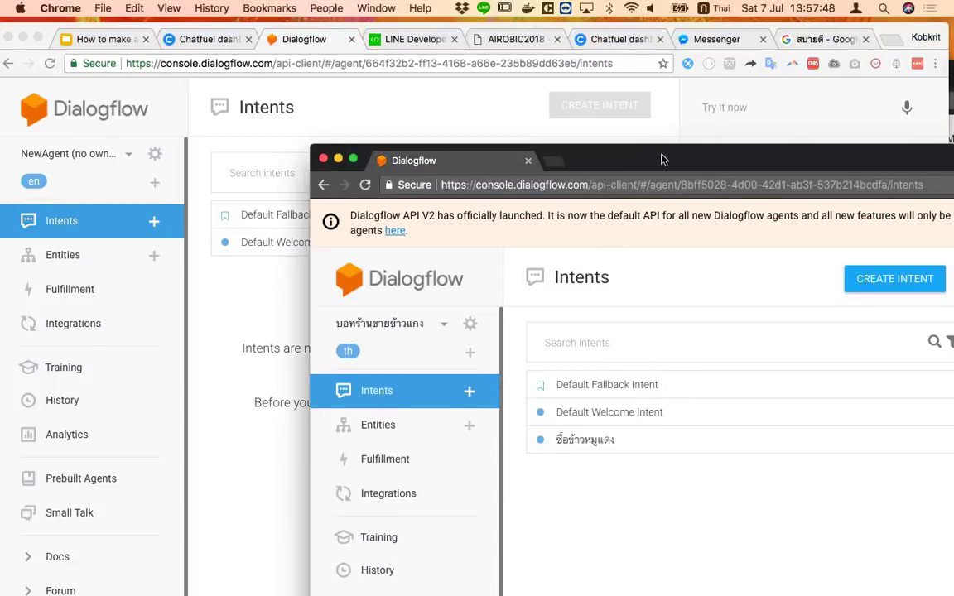
double_click(596, 149)
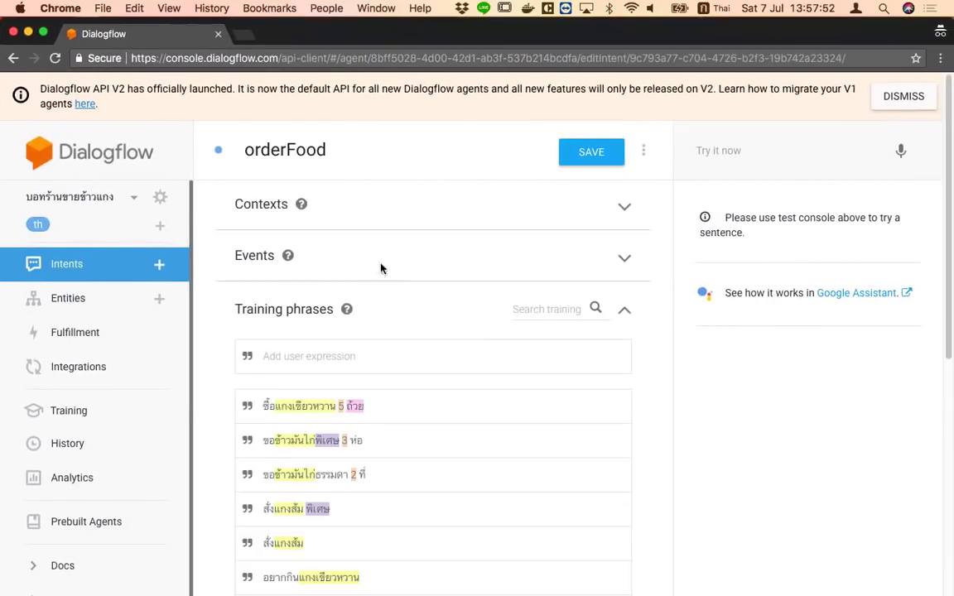
scroll(418, 505, down, 5)
scroll(419, 501, up, 10)
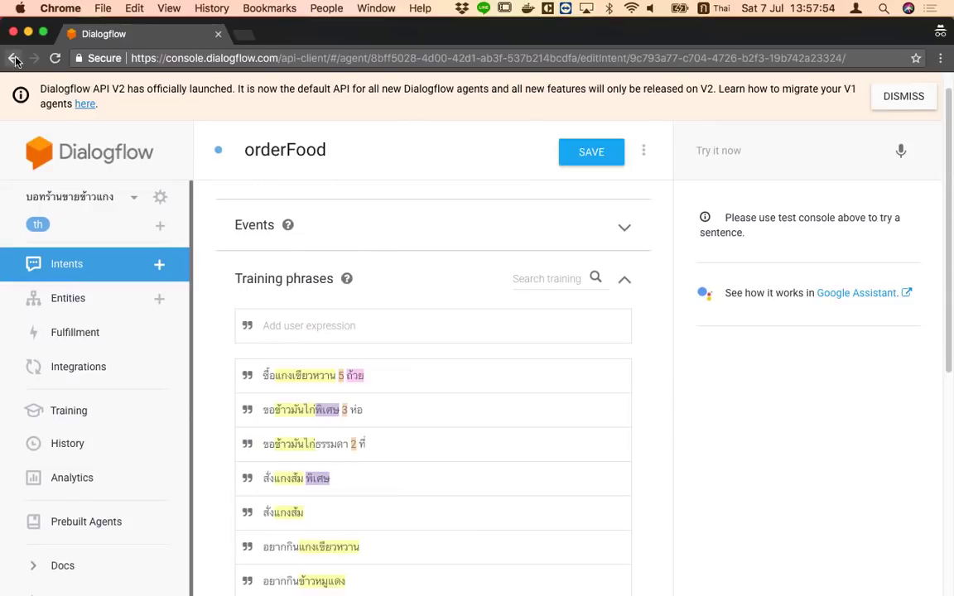
Go back to the intents list, start a new intent, then leave it unsaved
key(super+bracketleft)
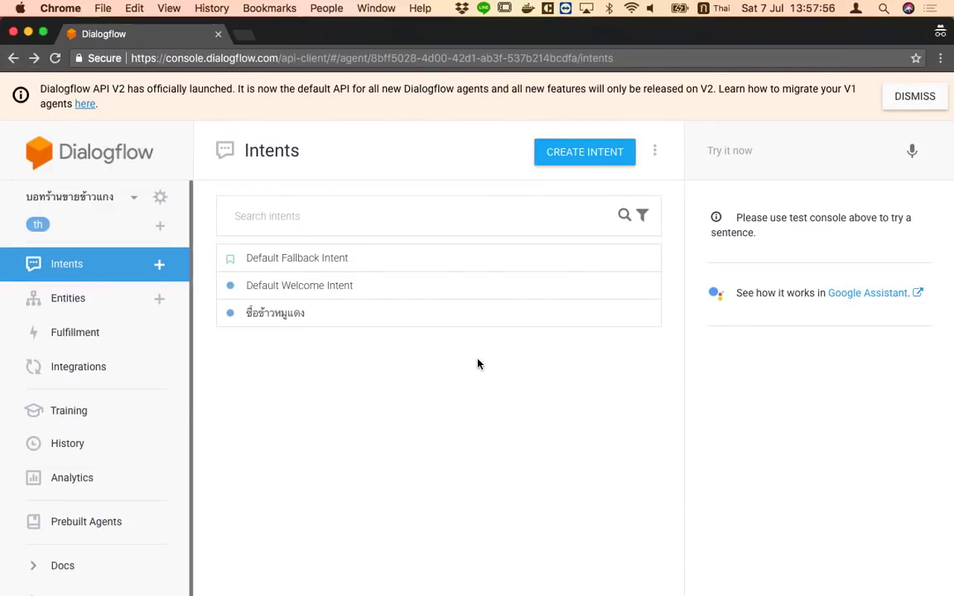
click(578, 153)
click(357, 151)
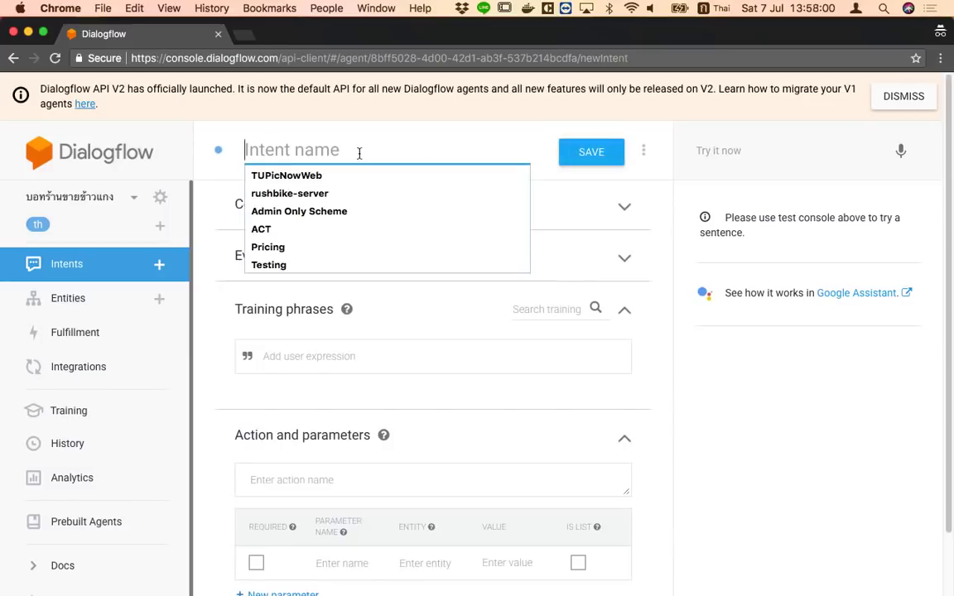
click(13, 58)
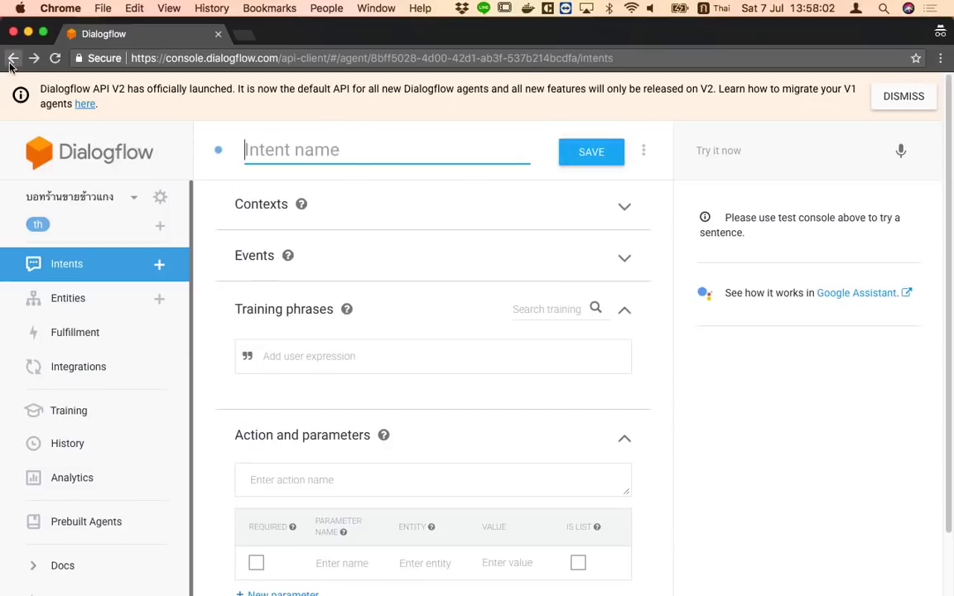
Discard the unsaved intent and delete the Default Welcome Intent's second text response
click(602, 157)
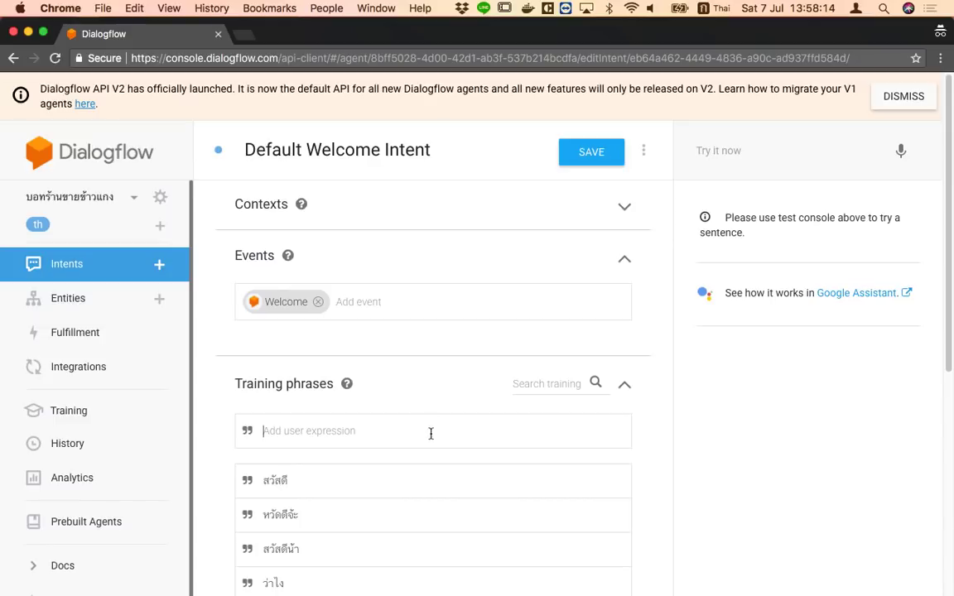
scroll(428, 454, down, 5)
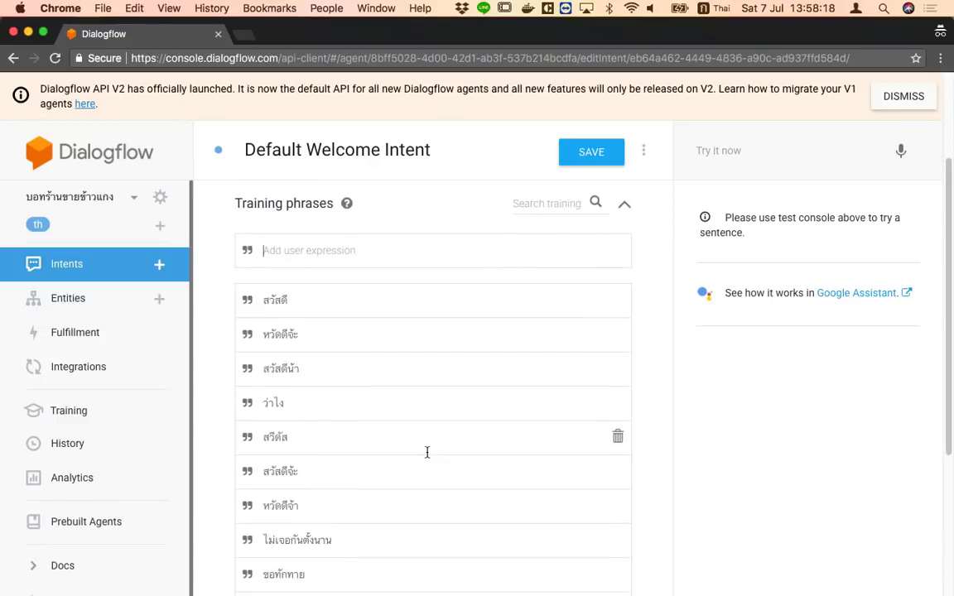
scroll(427, 453, down, 5)
scroll(429, 465, down, 3)
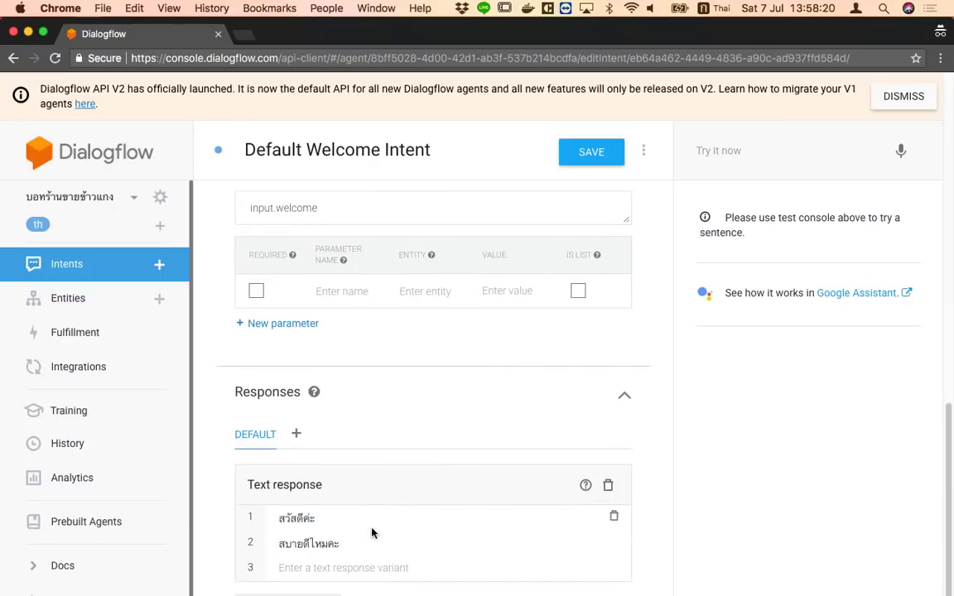
click(613, 541)
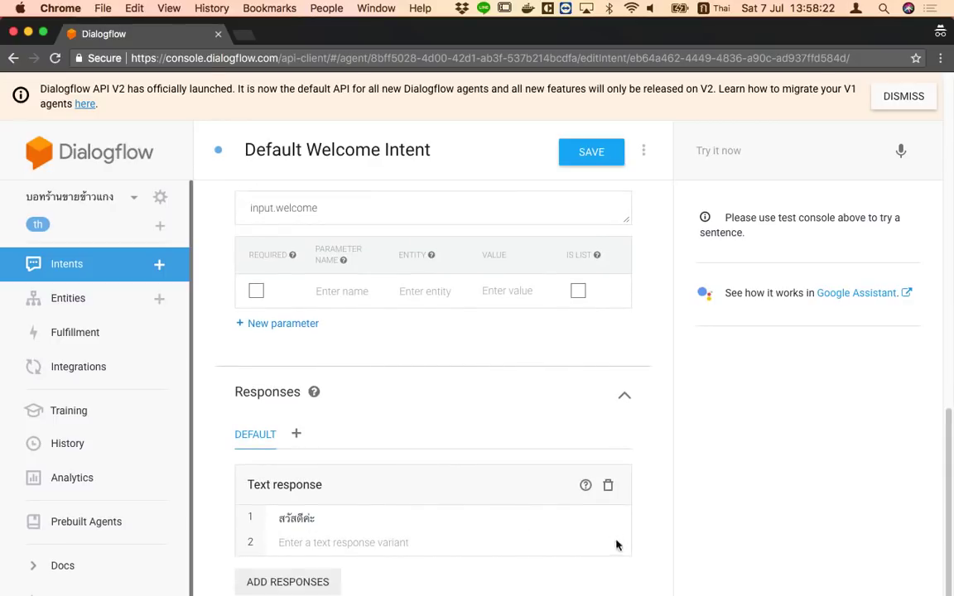
Change the first reply to 'สวัสดีจ้า วันนี้อยากกินอะไรจ๊ะ', save, and return to the intents list
drag(358, 521, 273, 518)
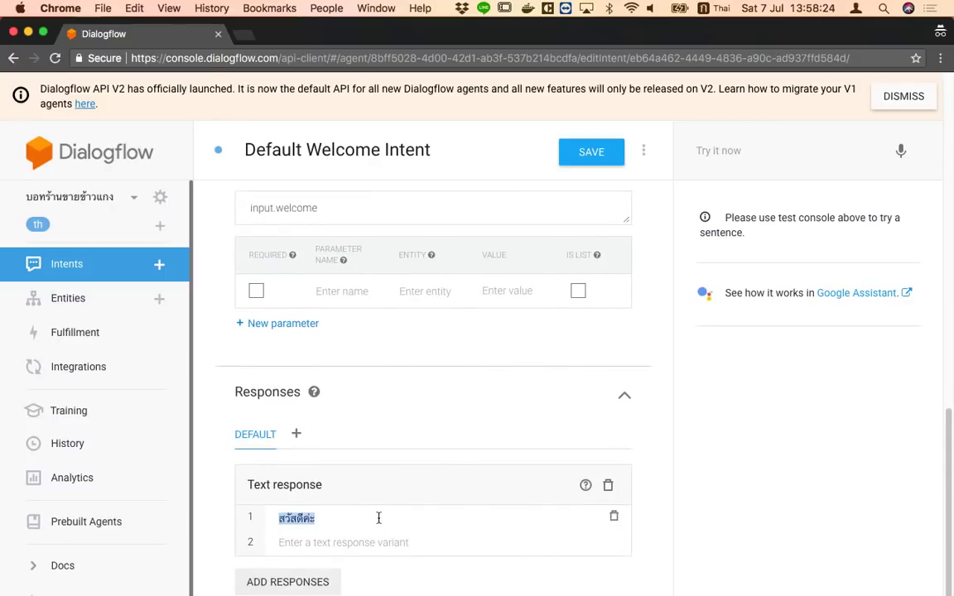
key(Right)
key(BackSpace)
key(BackSpace)
key(BackSpace)
text(จ้า วันนี้อยากกิ)
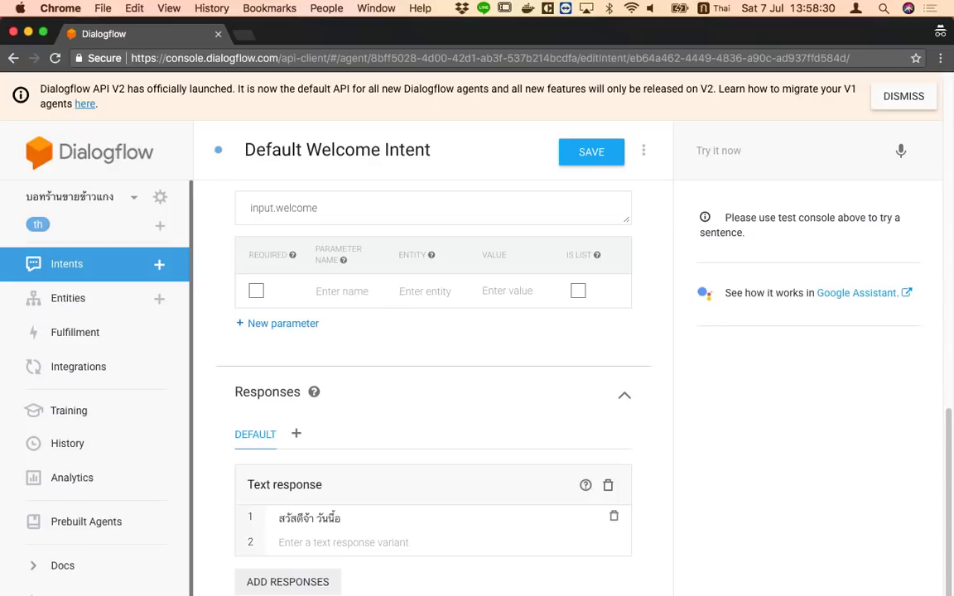
text(นอะไรจ๊ะ)
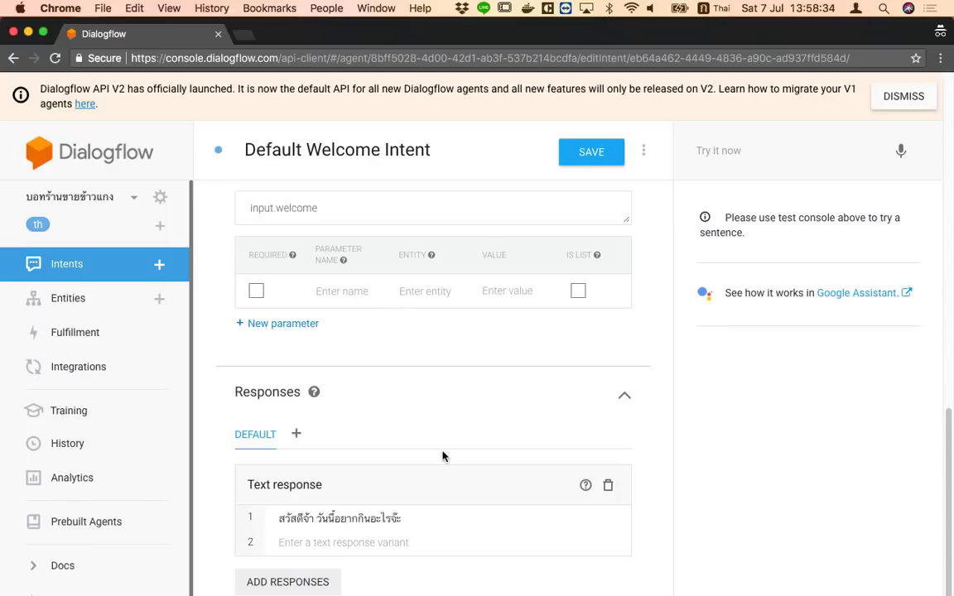
click(589, 157)
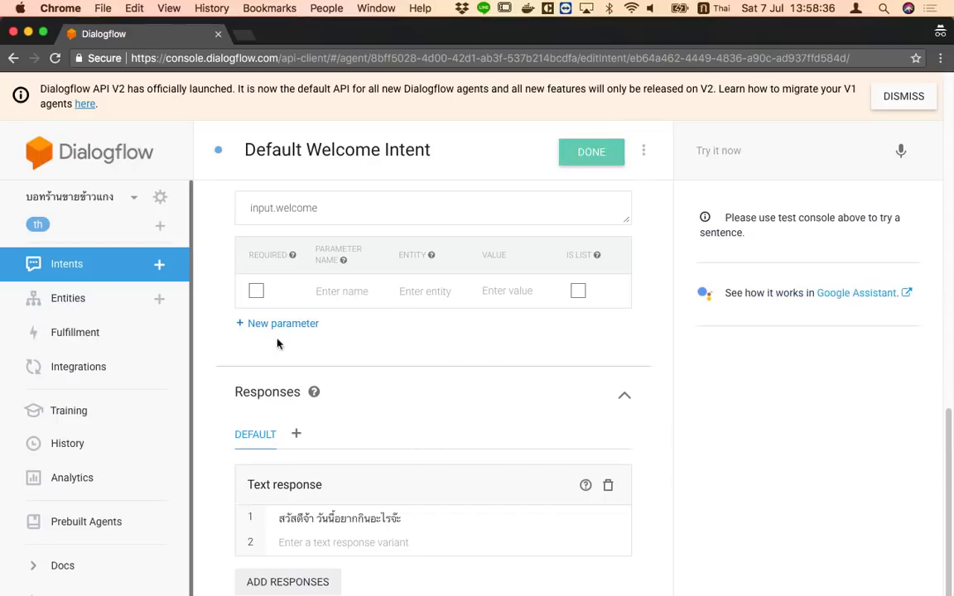
click(115, 263)
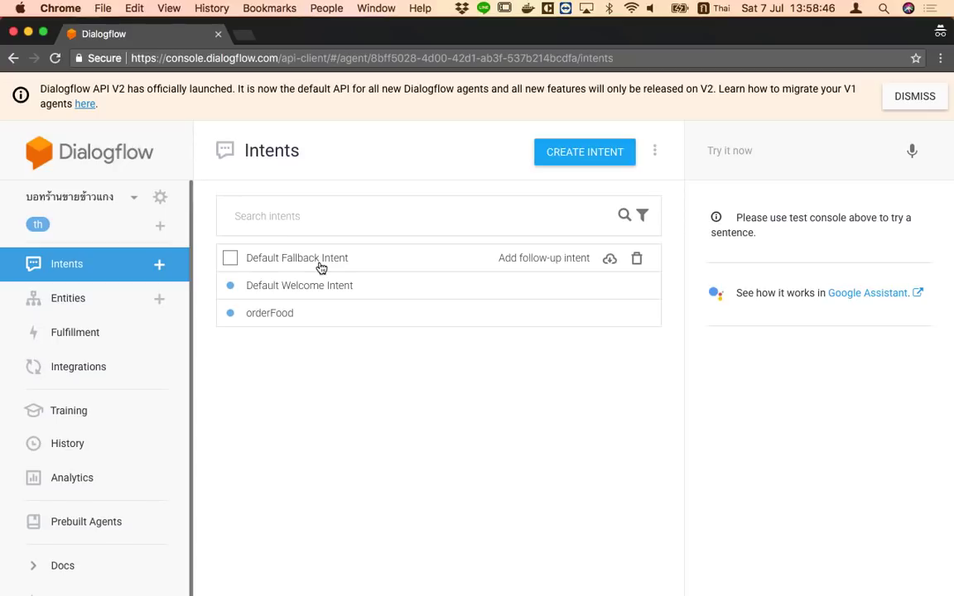
Test the phrase 'ทดสอบ' and confirm it triggers the Default Fallback Intent reply
click(318, 268)
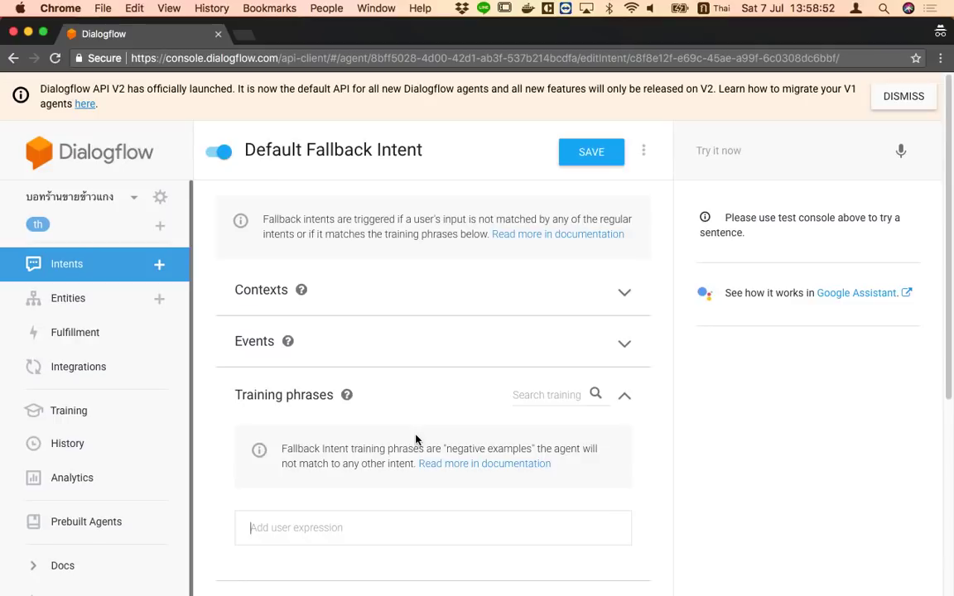
scroll(415, 439, down, 4)
scroll(415, 438, down, 3)
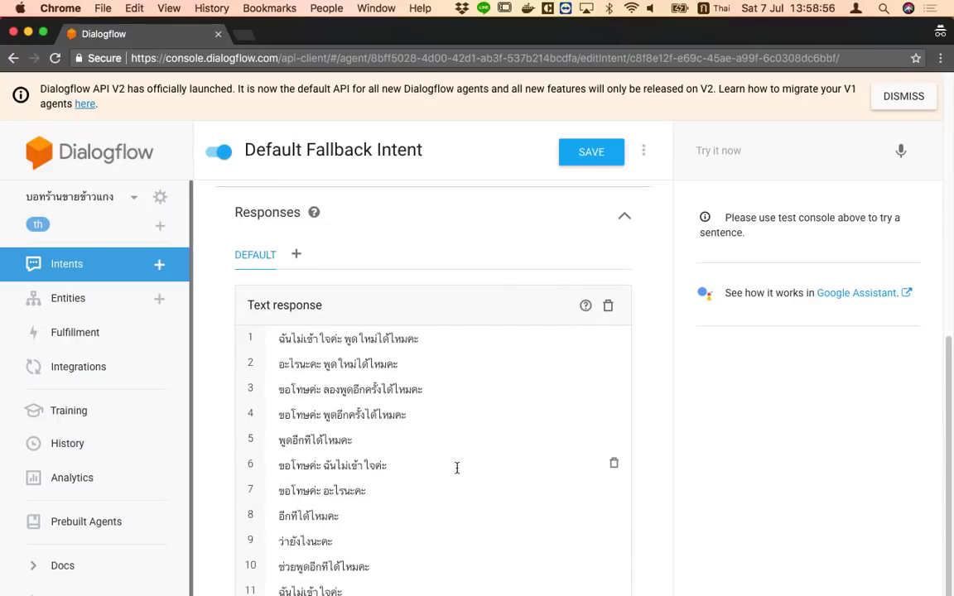
click(785, 156)
text(ทดสอบ)
key(Return)
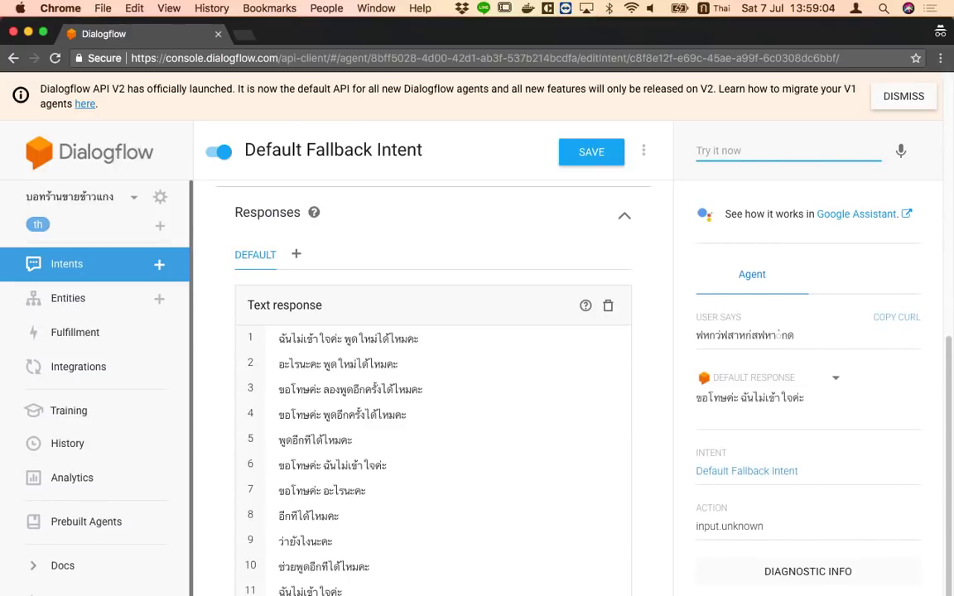
click(83, 265)
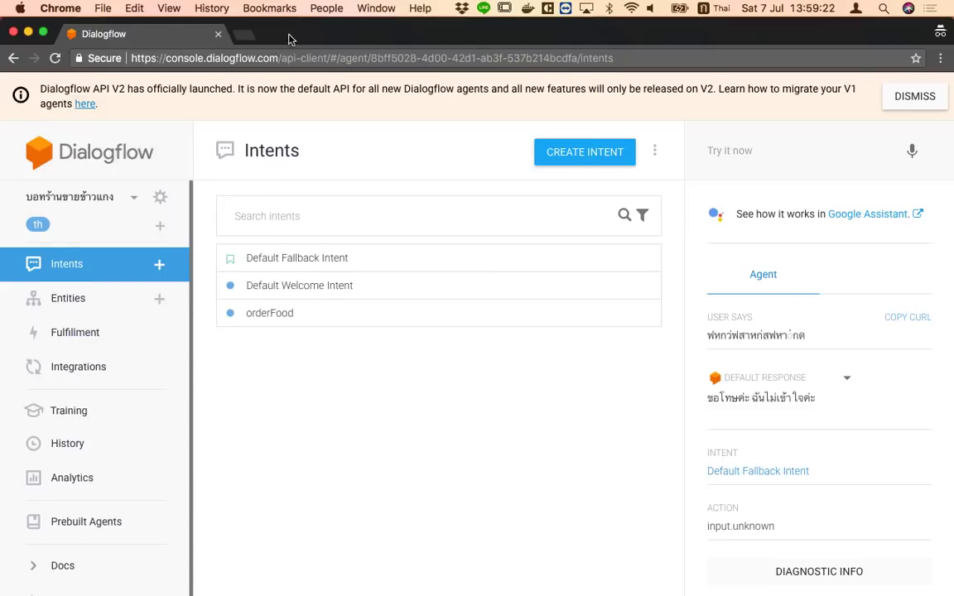
Create a new intent named 'Goodbye'
drag(288, 40, 288, 55)
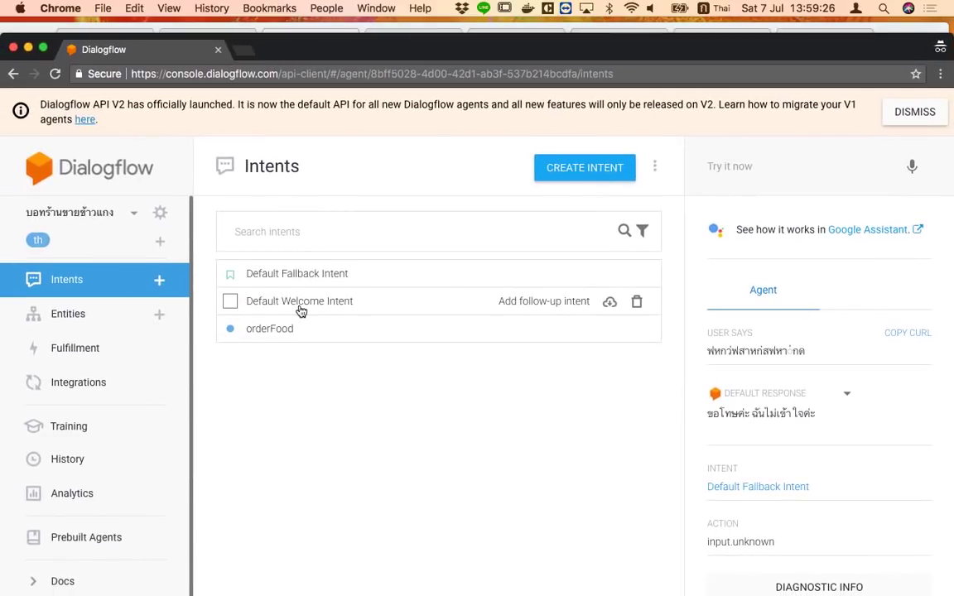
click(600, 169)
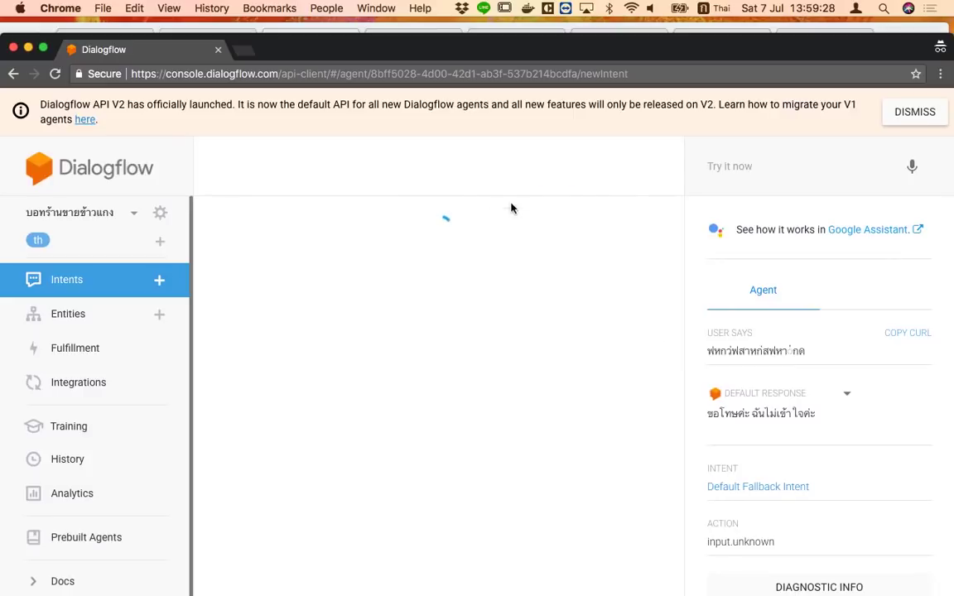
click(389, 170)
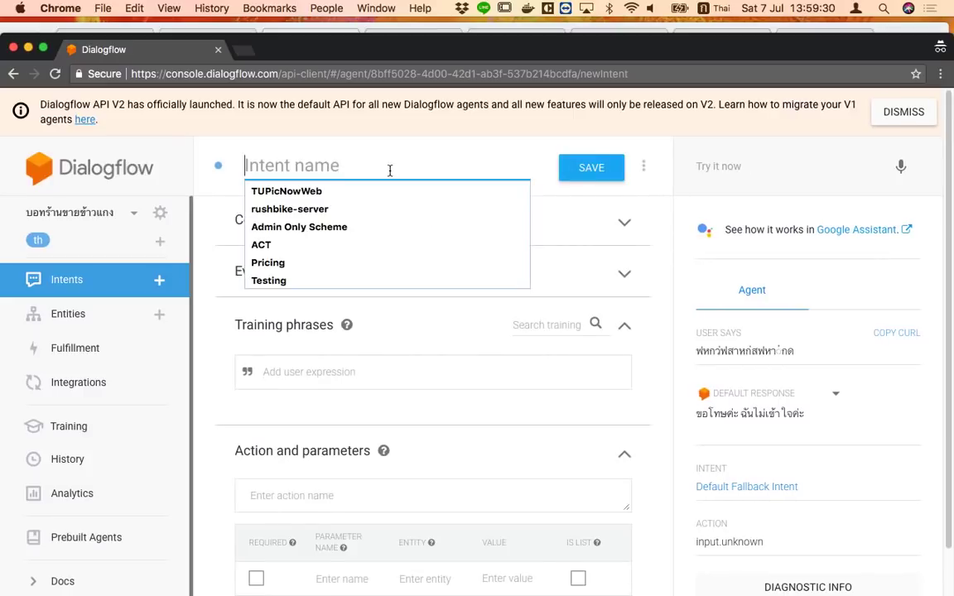
text(ผ)
key(BackSpace)
key(ctrl+space)
text(GHo)
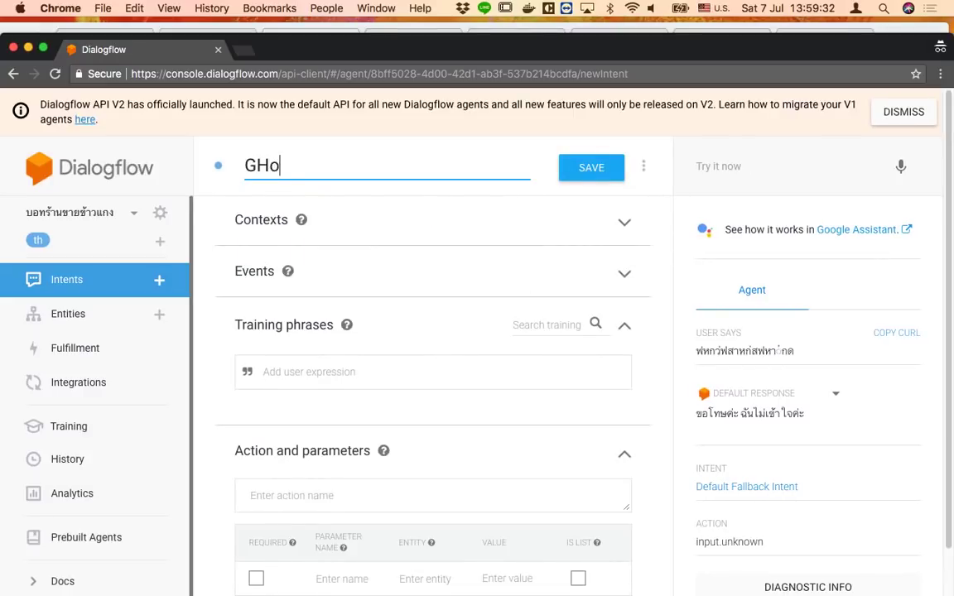
key(BackSpace)
key(BackSpace)
text(oodbue)
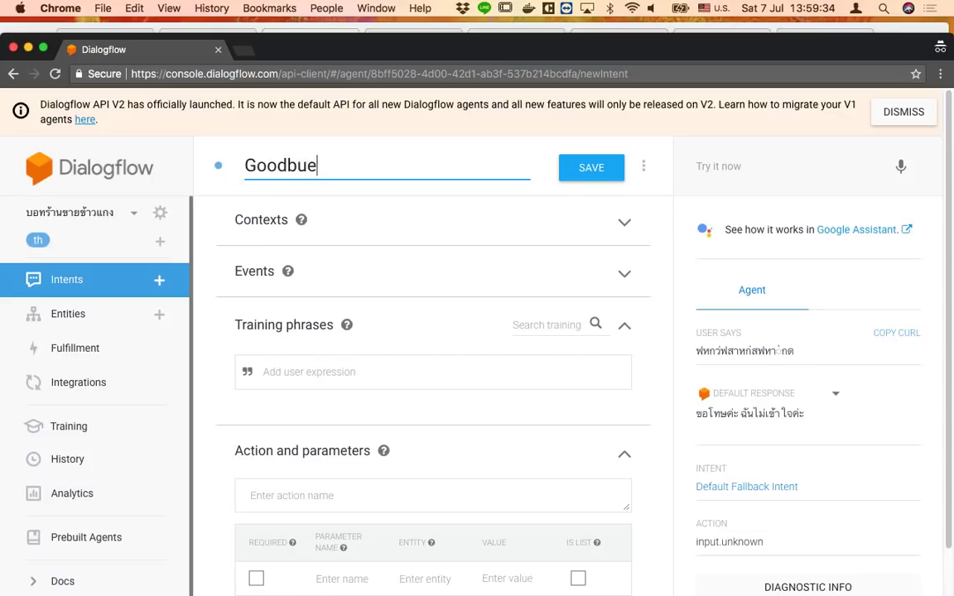
key(BackSpace)
key(BackSpace)
text(ye)
Add training phrases บาย, บ้ายบาย, ไปก่อนนะ, ลาก่อน and ไปแล้วนะ
click(343, 380)
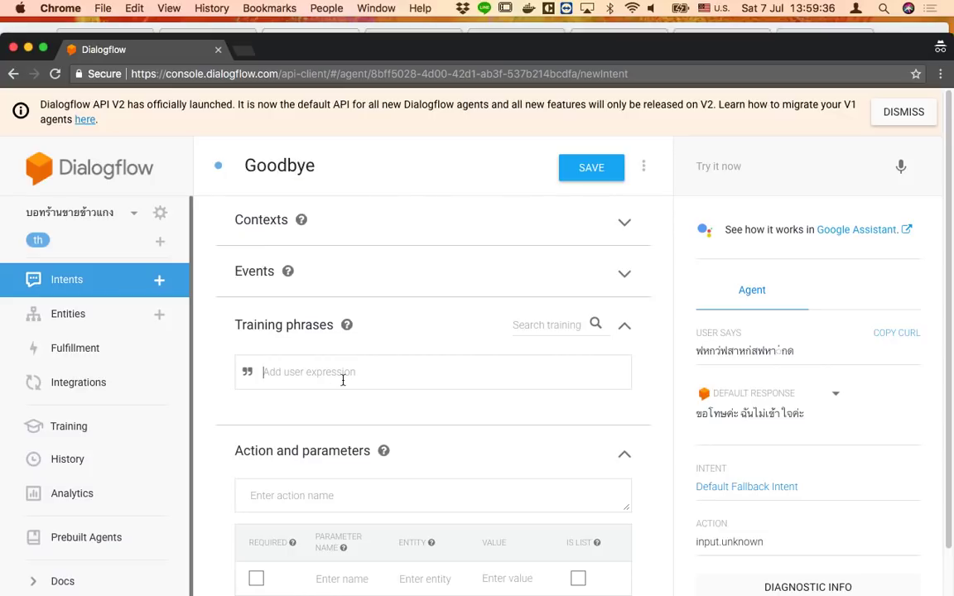
key(ctrl+space)
text(บ)
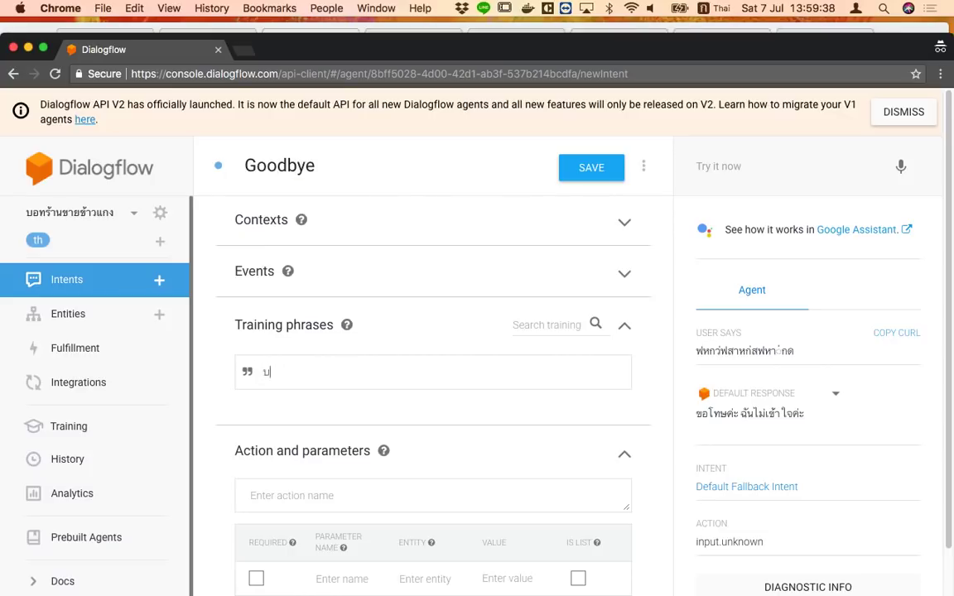
text(ณาย)
key(Return)
text(บ)
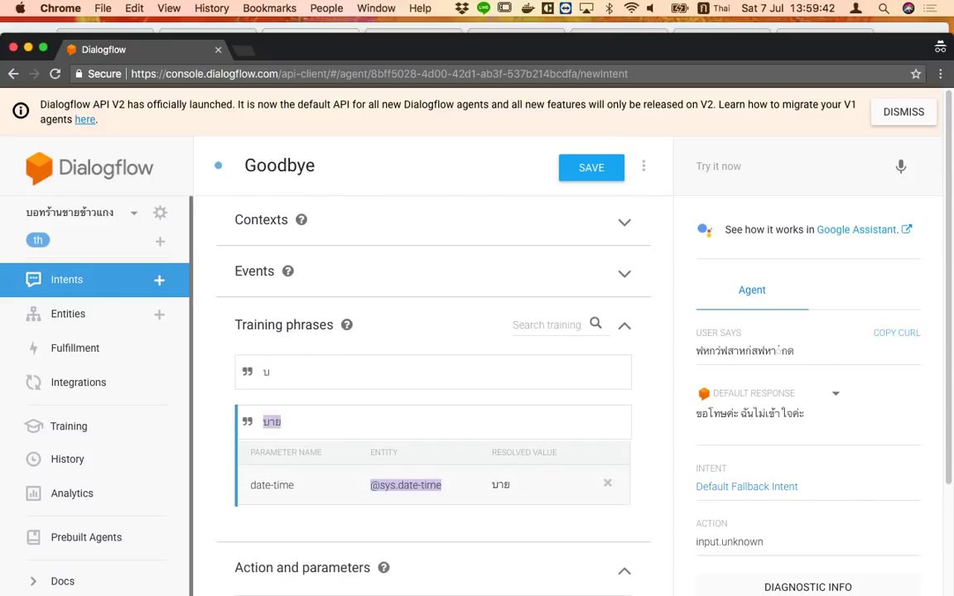
text(้)
text(าน)
text(บาย)
key(Return)
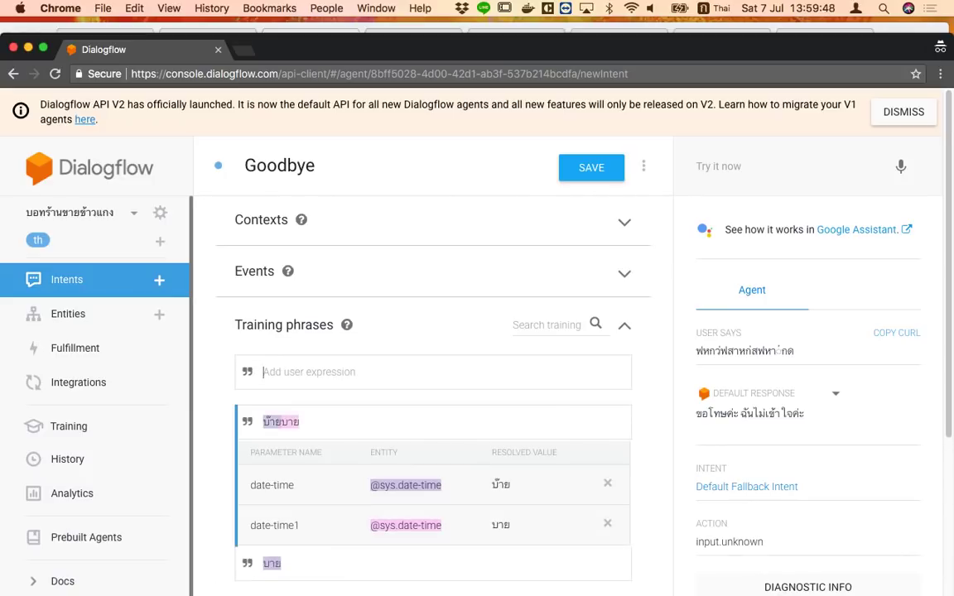
text(ไปก่อนนะ)
key(Return)
text(ลสกาอ)
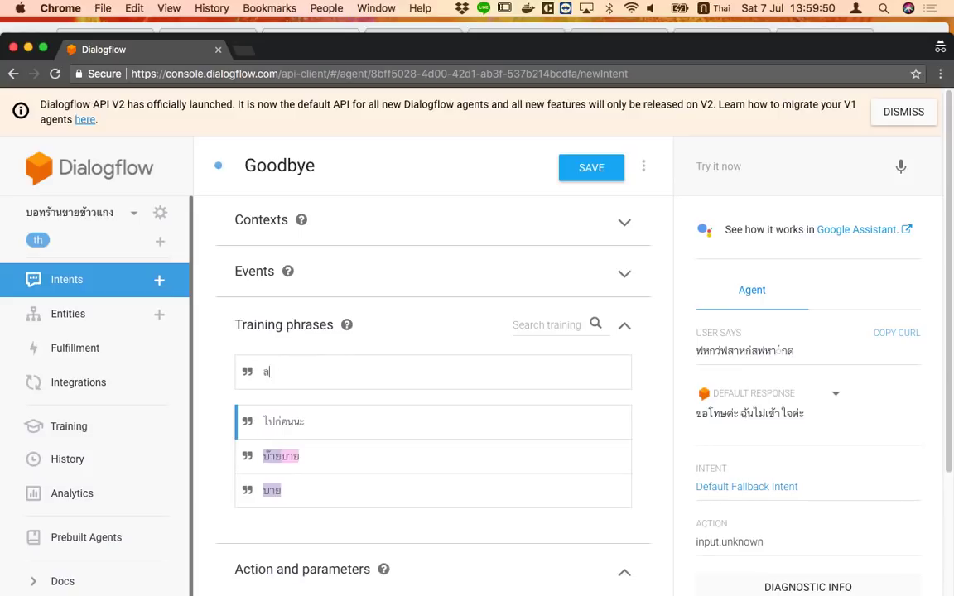
key(BackSpace)
key(BackSpace)
key(BackSpace)
key(BackSpace)
text(าก่อน)
key(Return)
text(ไปแล้วนะ)
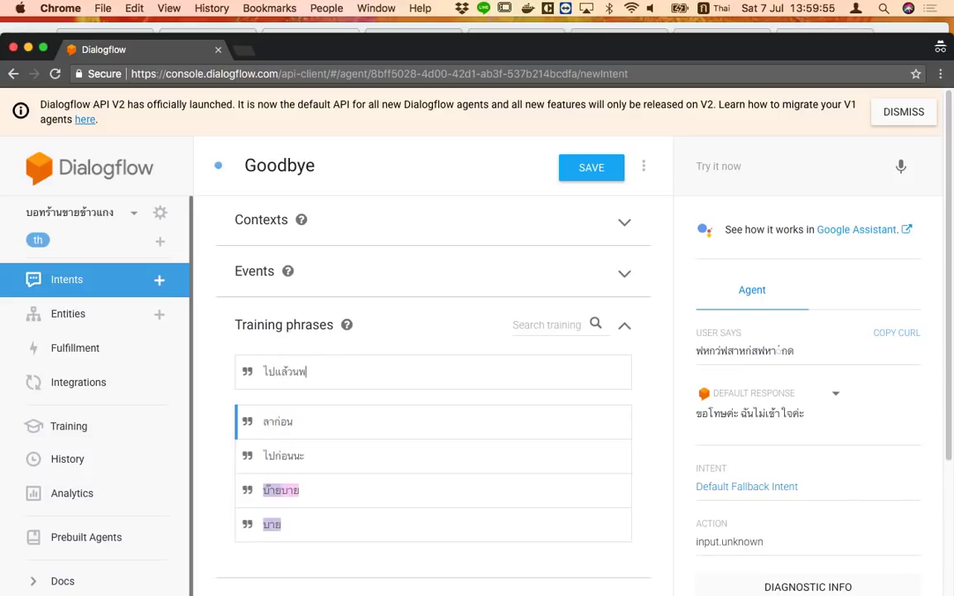
key(Return)
Add the text reply 'คราวหน้าเจอกันนะ' and save the Goodbye intent
scroll(380, 570, down, 10)
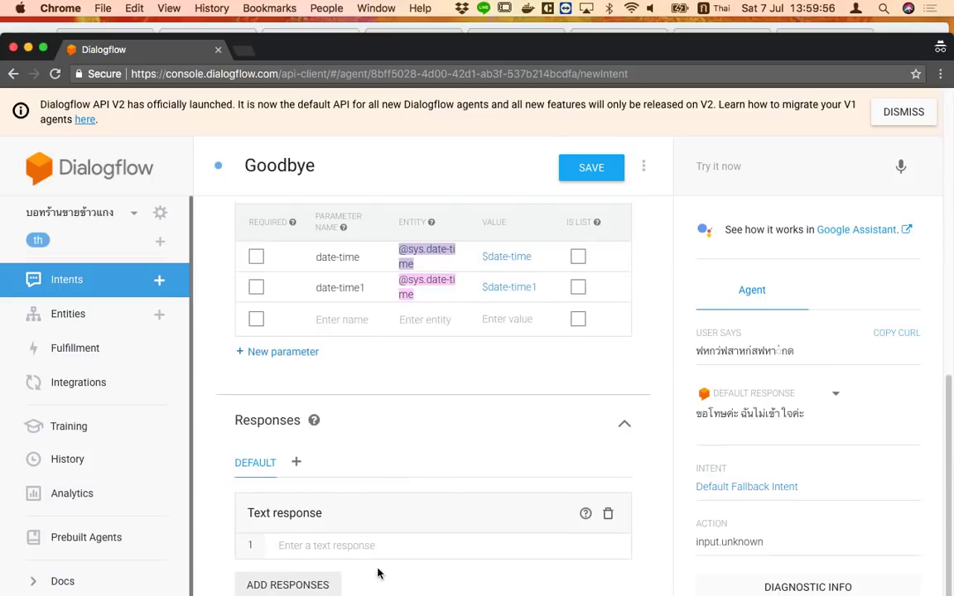
click(477, 545)
text(คราวหน้า)
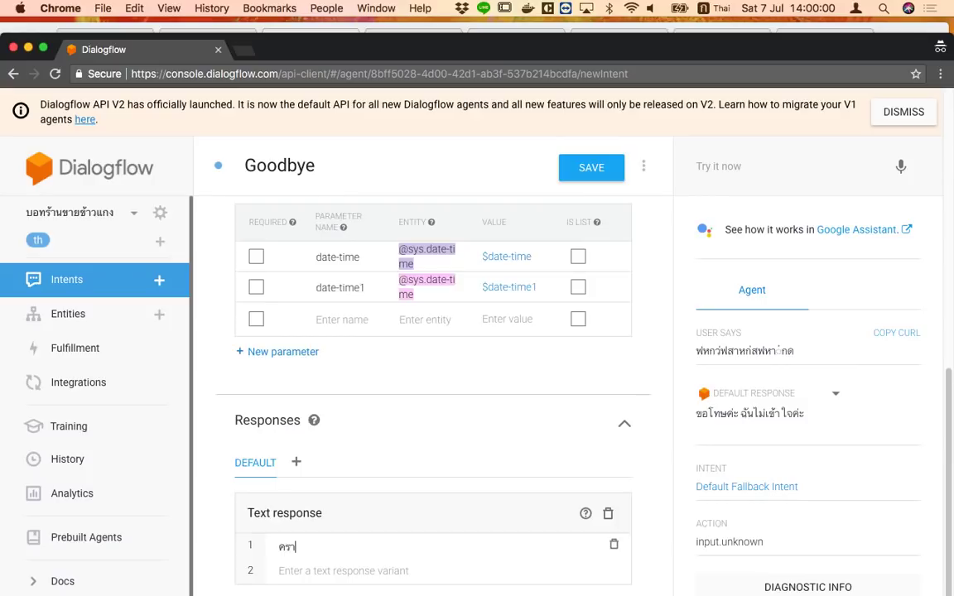
text(เจอกันนะ)
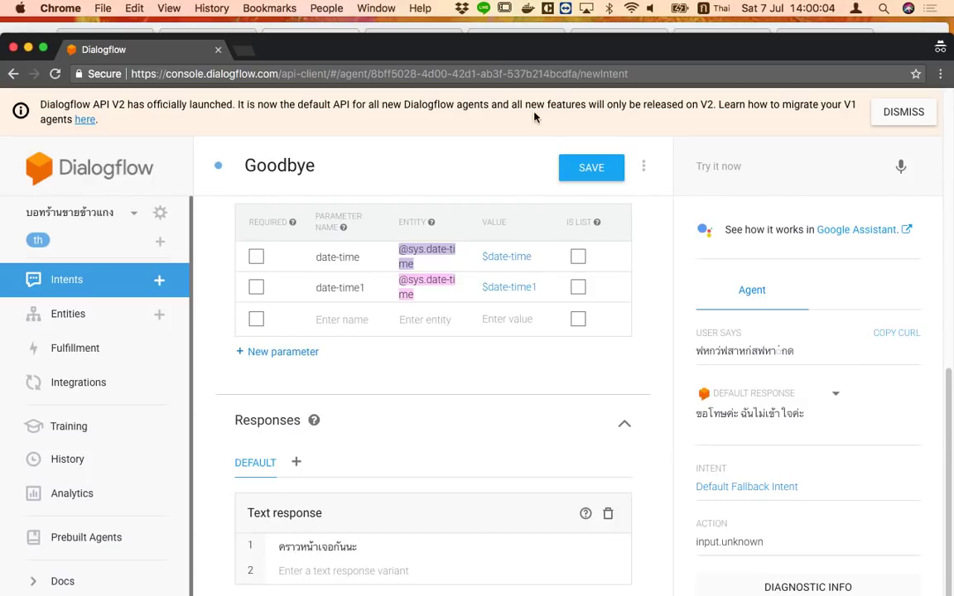
click(585, 168)
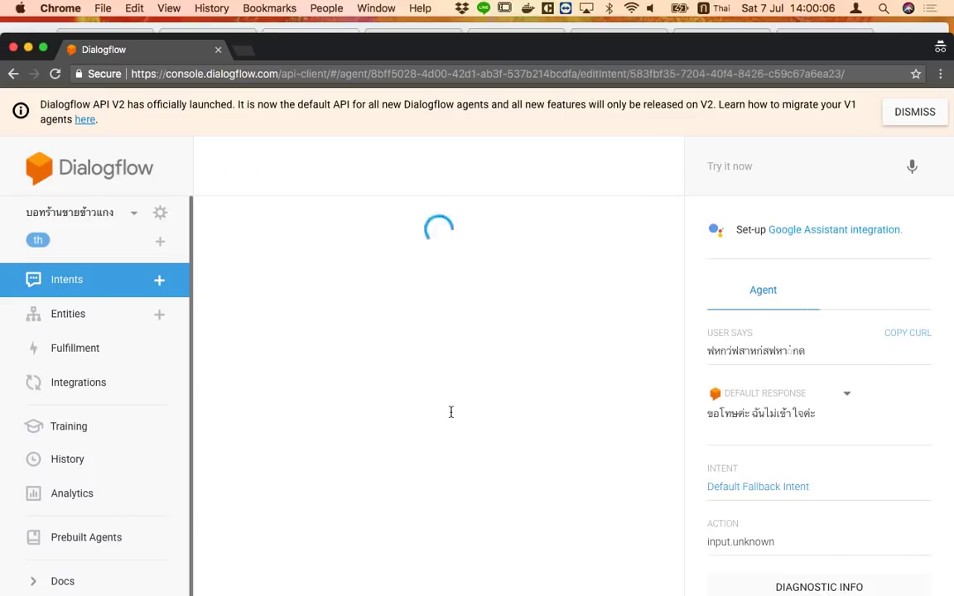
Go back to the intents list and switch to the 'How to make a chatbot' Slides tab
click(48, 274)
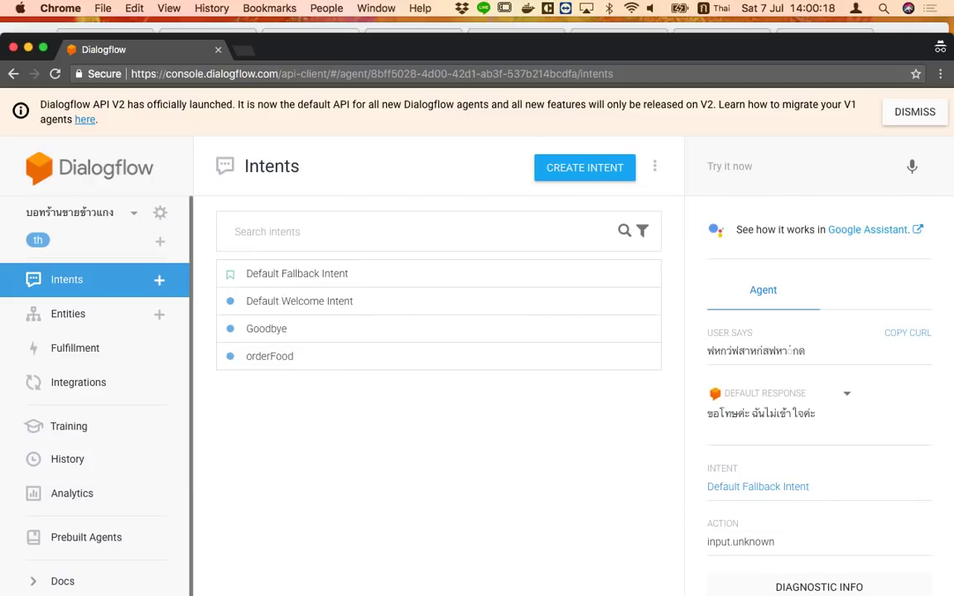
drag(297, 53, 313, 78)
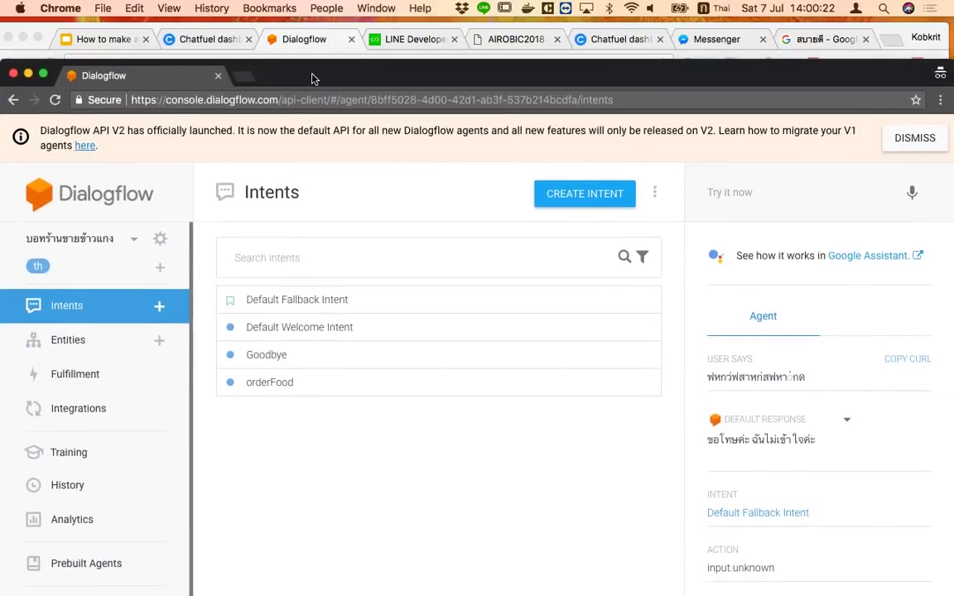
click(60, 38)
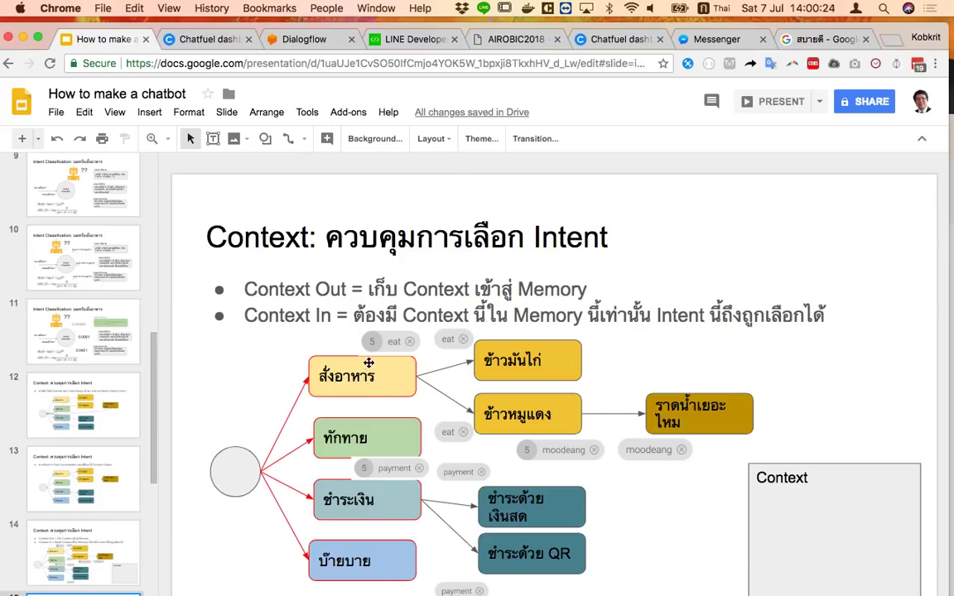
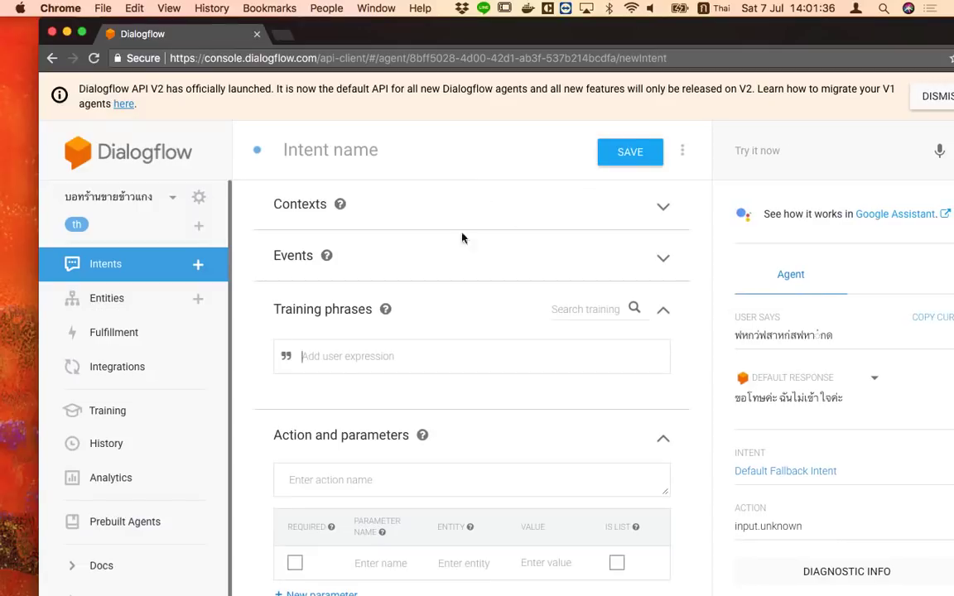
Name the new intent Payment
click(330, 154)
text(ยฟ)
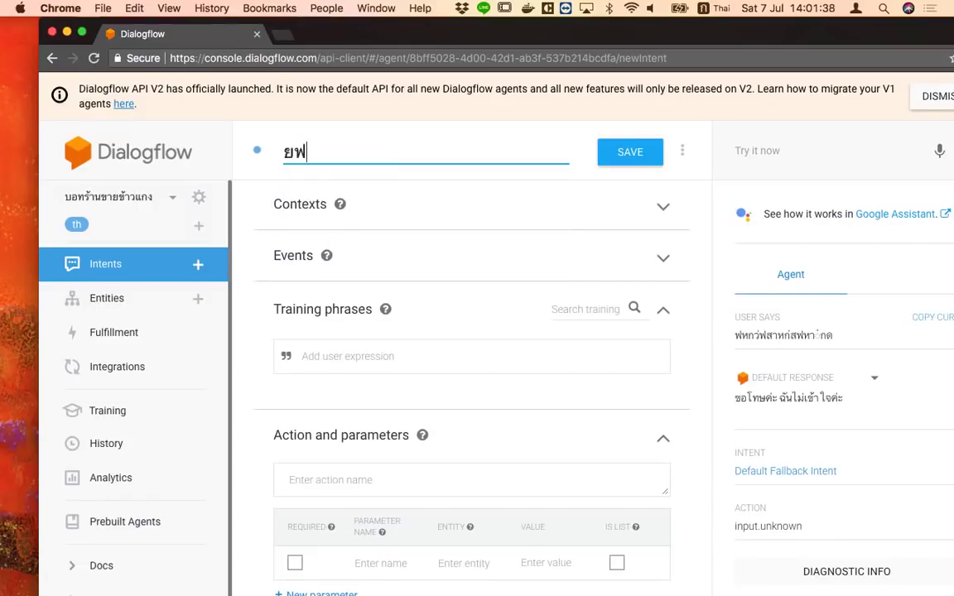
key(BackSpace)
key(BackSpace)
key(ctrl+space)
text(Payment)
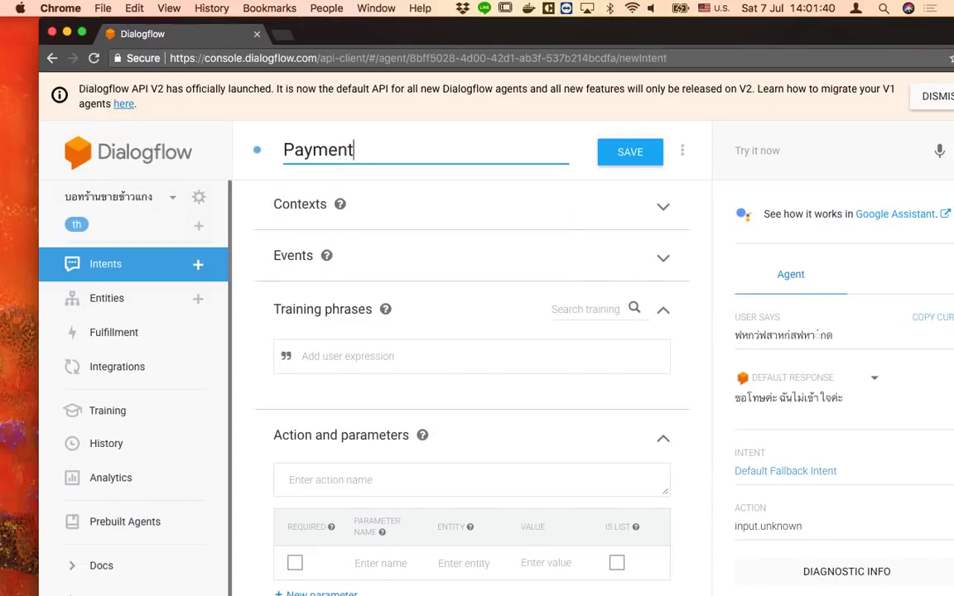
Add Thai training phrases จ่ายเงิน, อยากจะชำระเงิน and เก็บตังค์
click(333, 363)
key(ctrl+space)
text(ณ)
key(BackSpace)
text(จ่า)
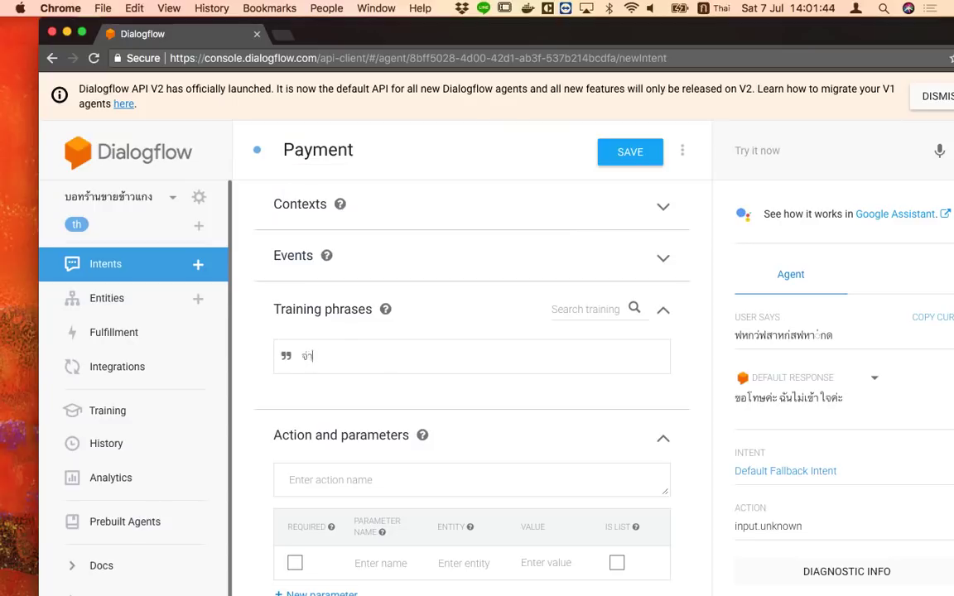
text(ยเงิน)
key(Return)
text(แ)
key(BackSpace)
text(อยา)
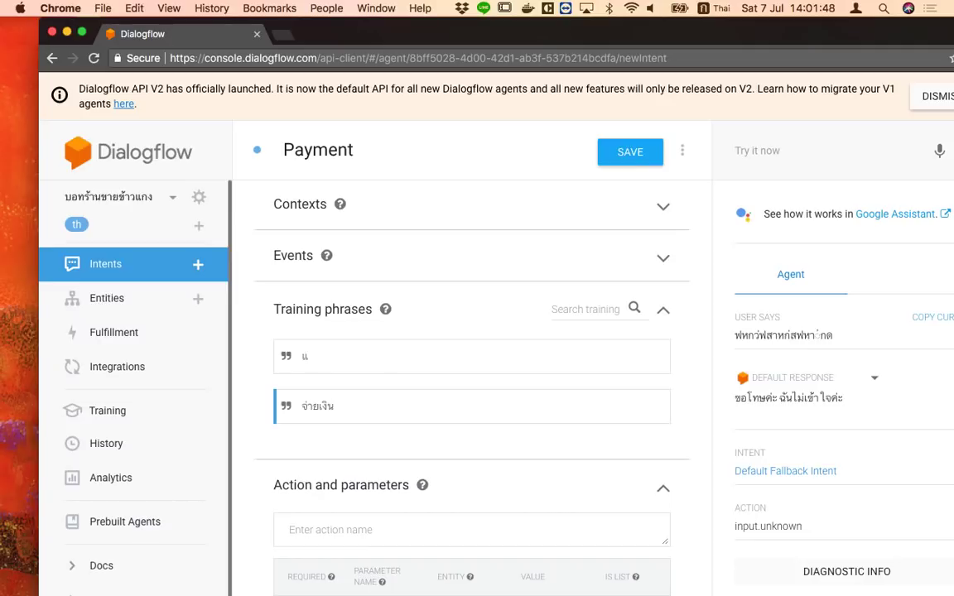
text(กจะชำระเงิน)
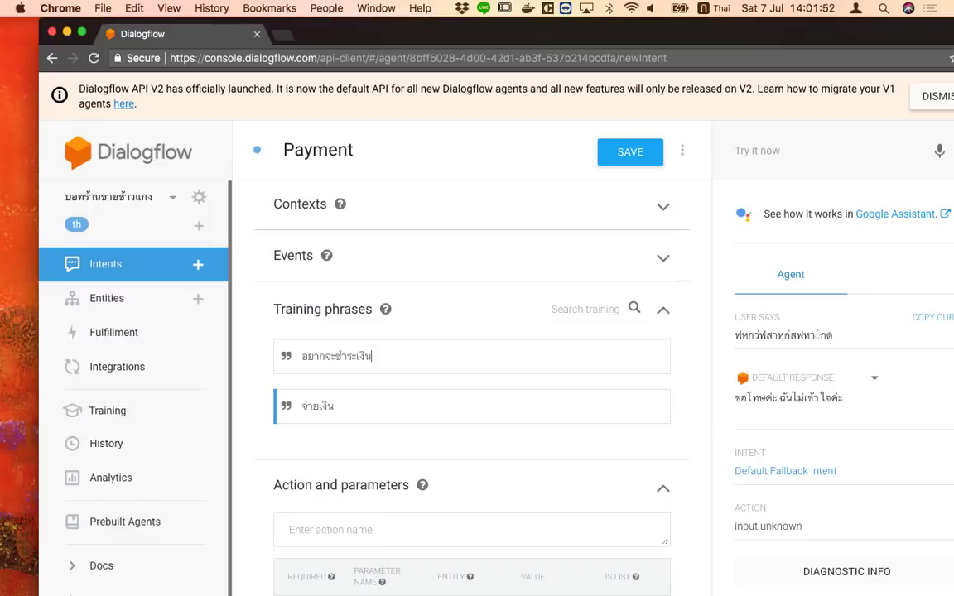
key(Return)
text(เก็บตังค์)
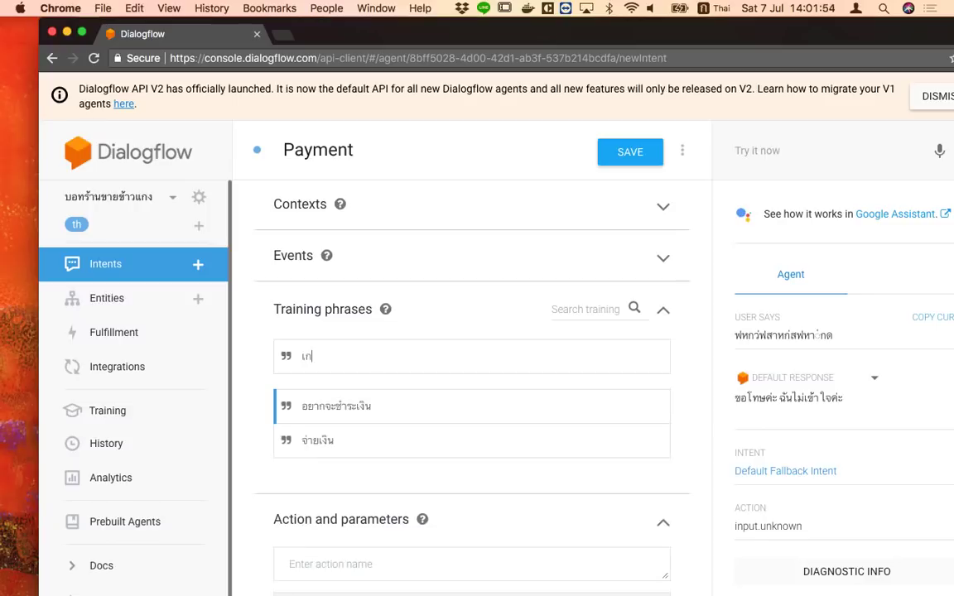
key(Return)
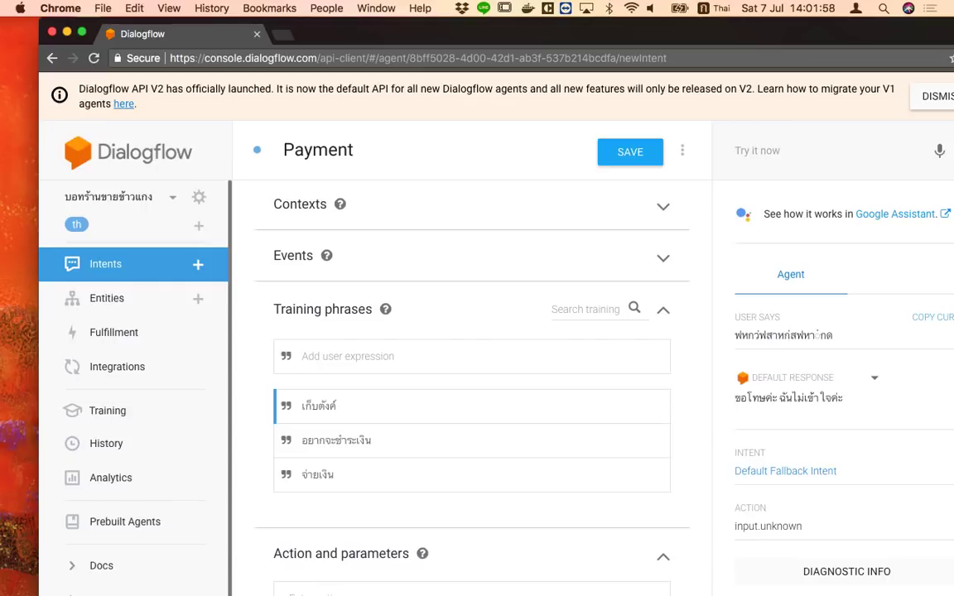
Add training phrases เก็บเงิน, ป้ามาเก็บเงินด้วย, ชำระเงิน and จ่ายตังค์
text(เก็บต)
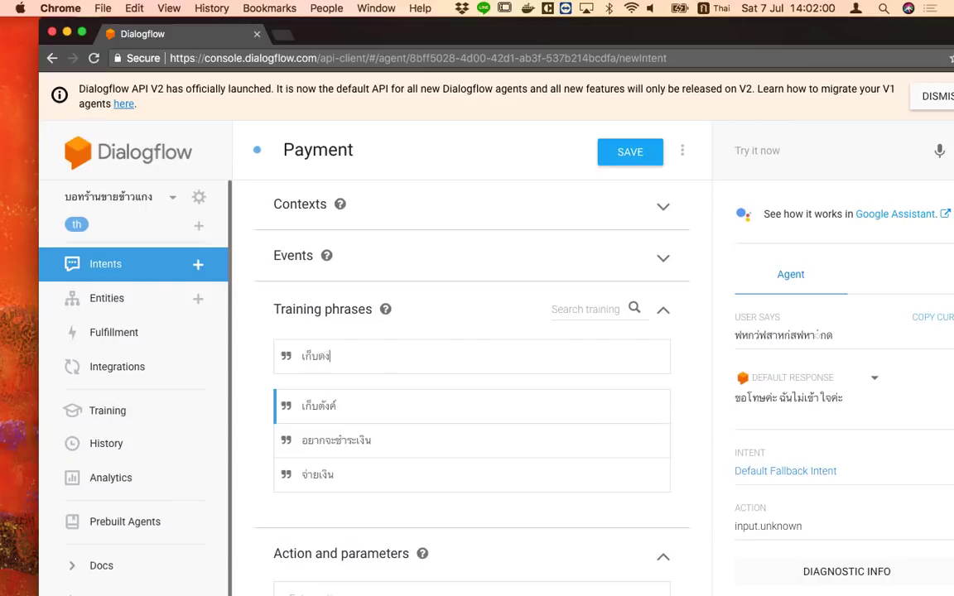
key(BackSpace)
text(เงิน)
key(Return)
text(ผ)
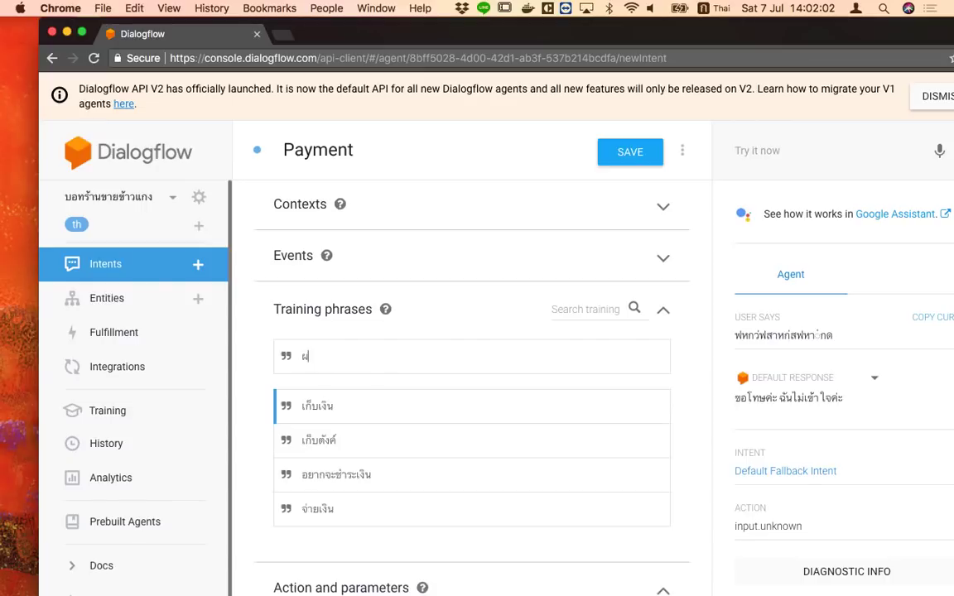
key(BackSpace)
text(ป้ามาเก็บเงินตัว)
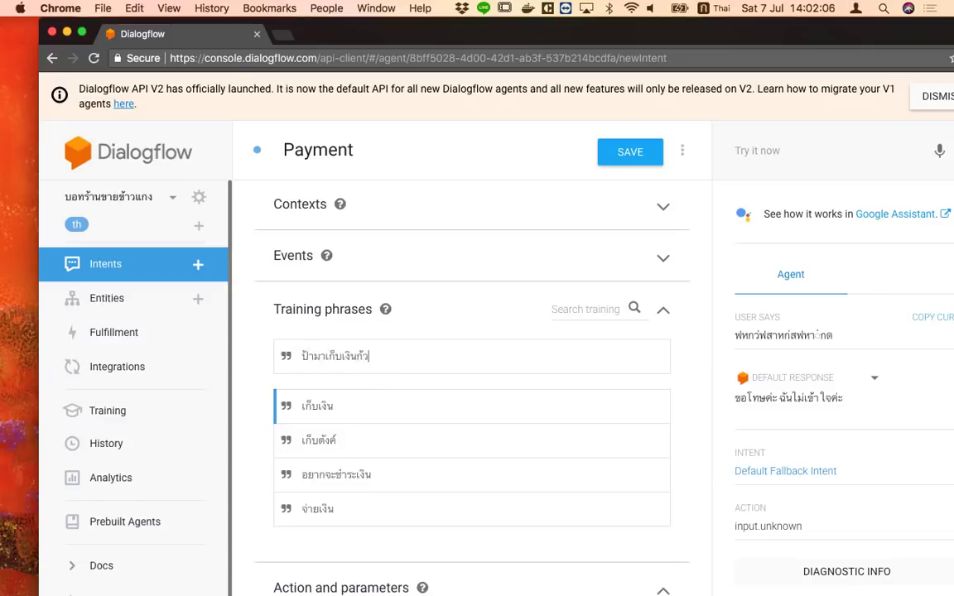
key(BackSpace)
text(ด้วย)
key(Return)
text(ฝ่า)
key(BackSpace)
key(BackSpace)
key(BackSpace)
text(ชำระเงิน)
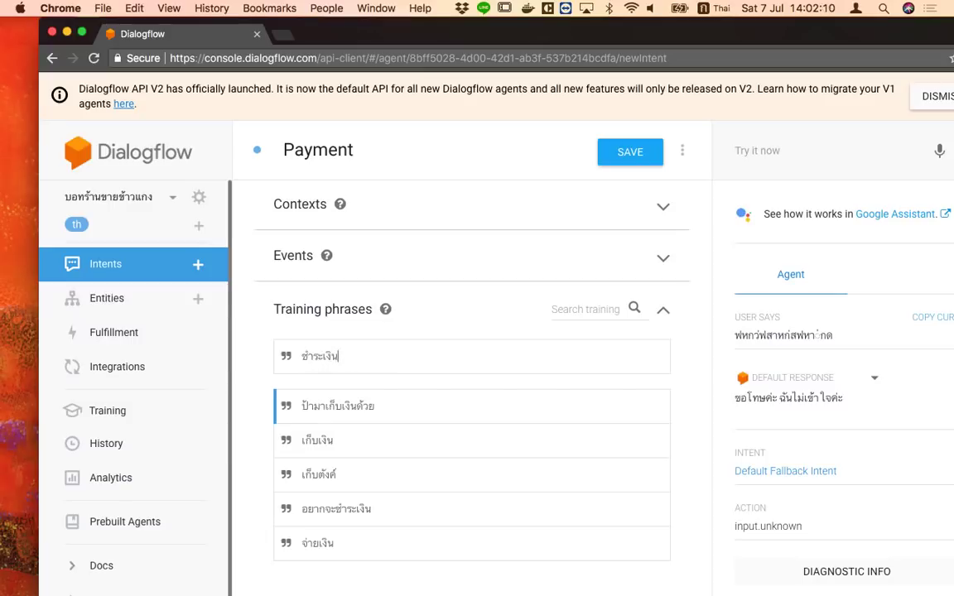
key(Return)
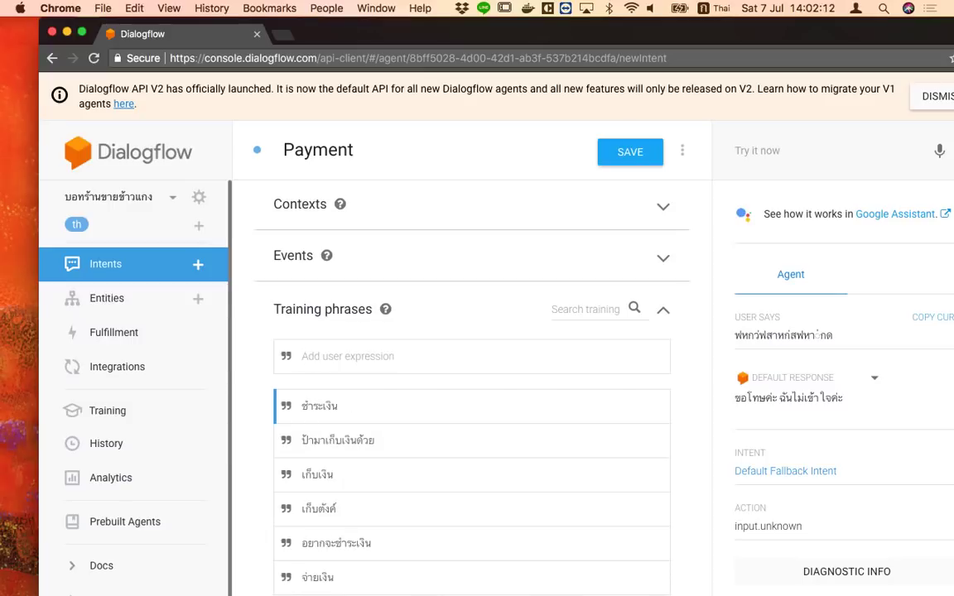
text(จ่ายตัง)
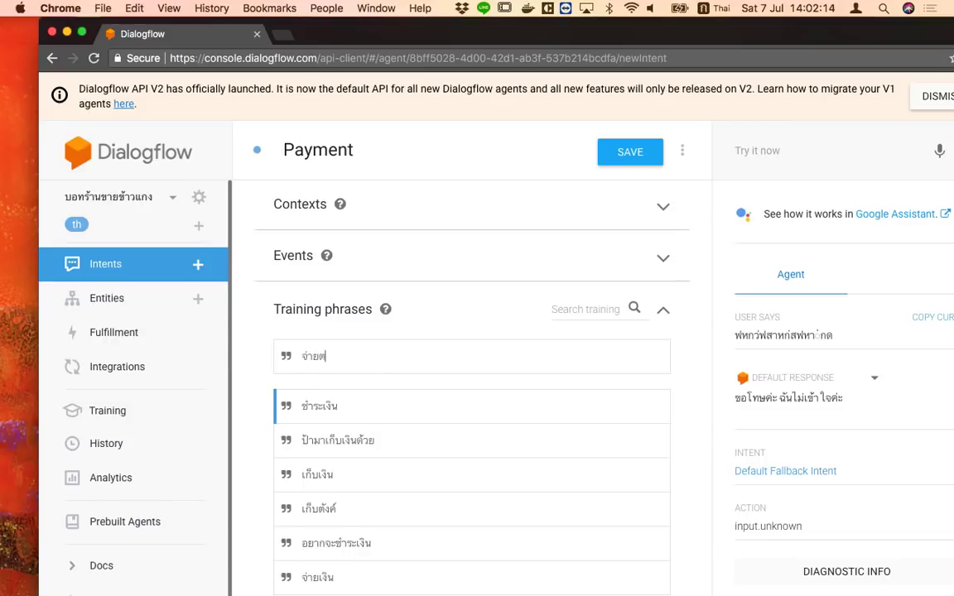
text(ค์)
key(Return)
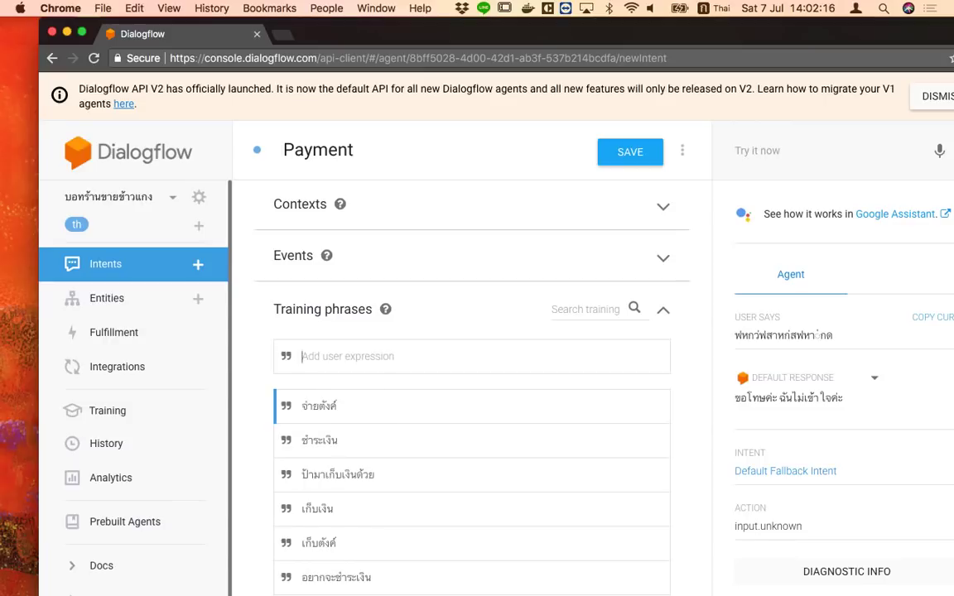
Set the text response to 'ได้เลย จะจ่ายแบบเงินสด หรือจ่ายแบบ QR code จ๊ะ'
scroll(397, 556, down, 3)
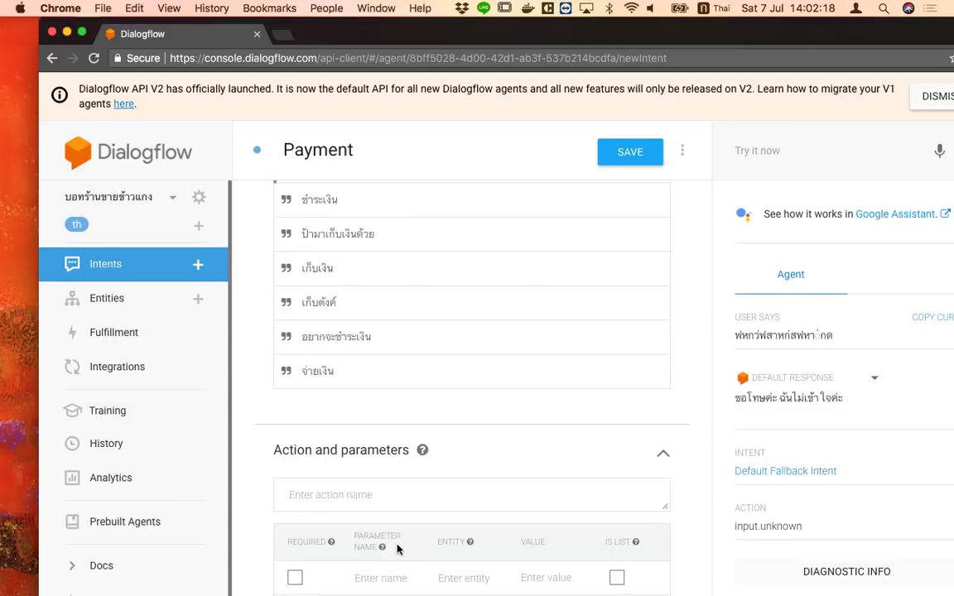
scroll(397, 549, up, 3)
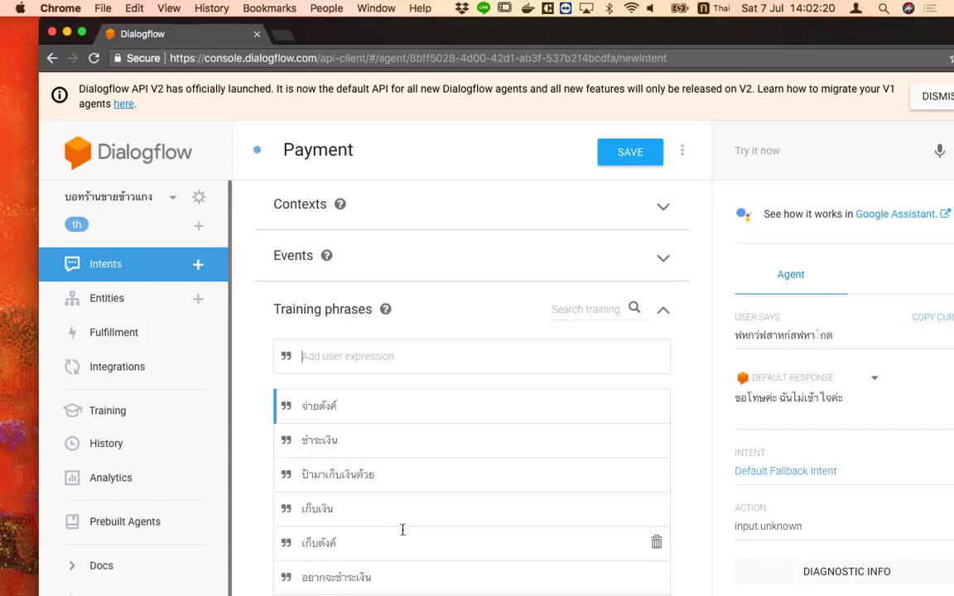
scroll(402, 530, down, 5)
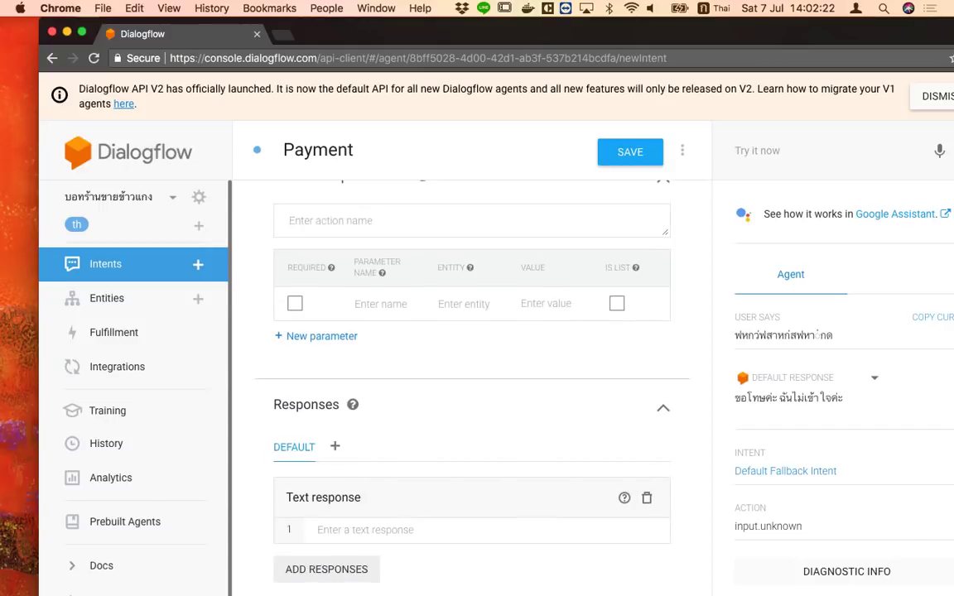
click(405, 531)
text(ได้เลย จะจ่ายแบบเงินสด หรือจ่ายแบบ)
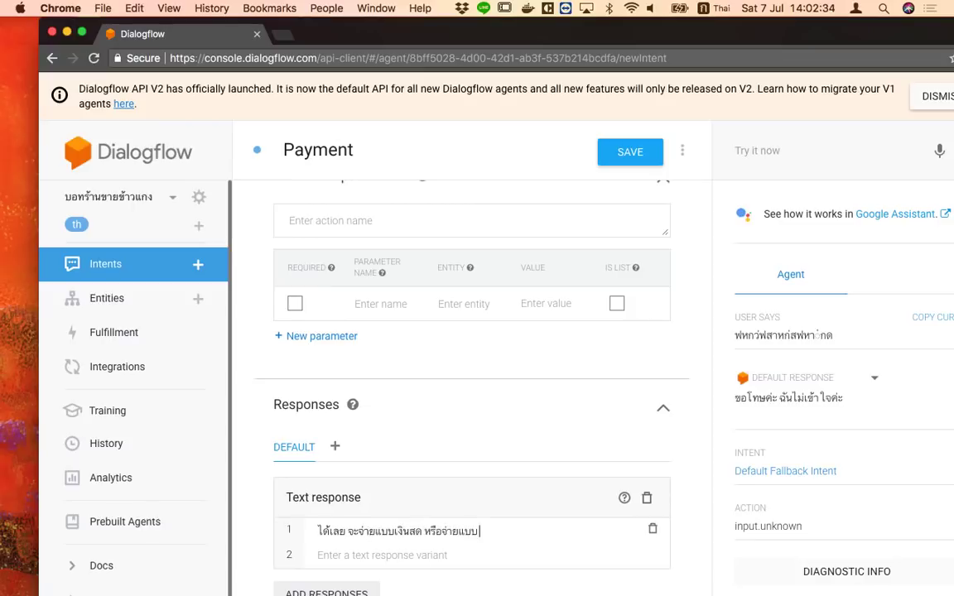
key(ctrl+space)
text(QR code)
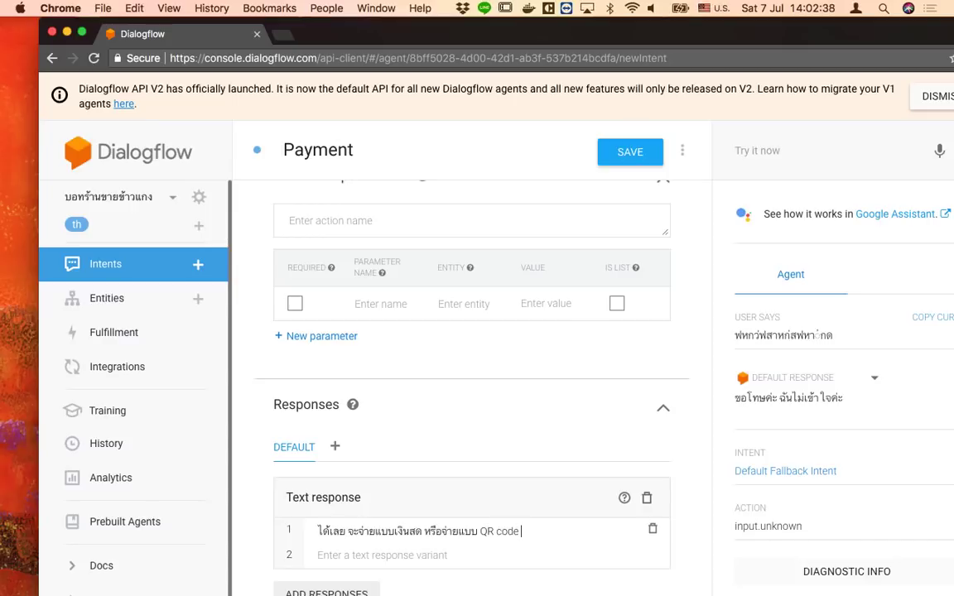
key(ctrl+space)
text(ต)
key(BackSpace)
text(ต)
key(BackSpace)
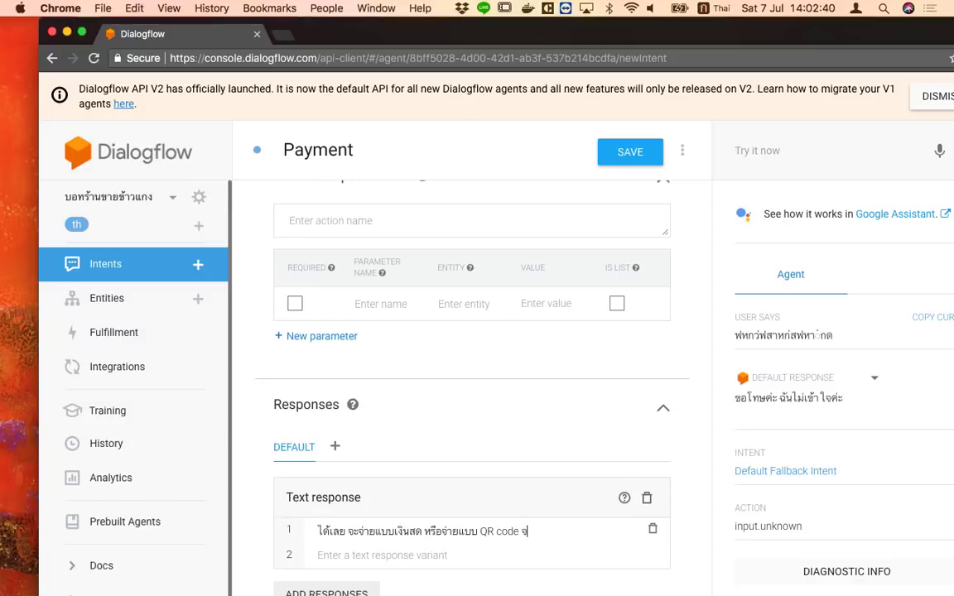
text(จัพ)
scroll(433, 426, up, 3)
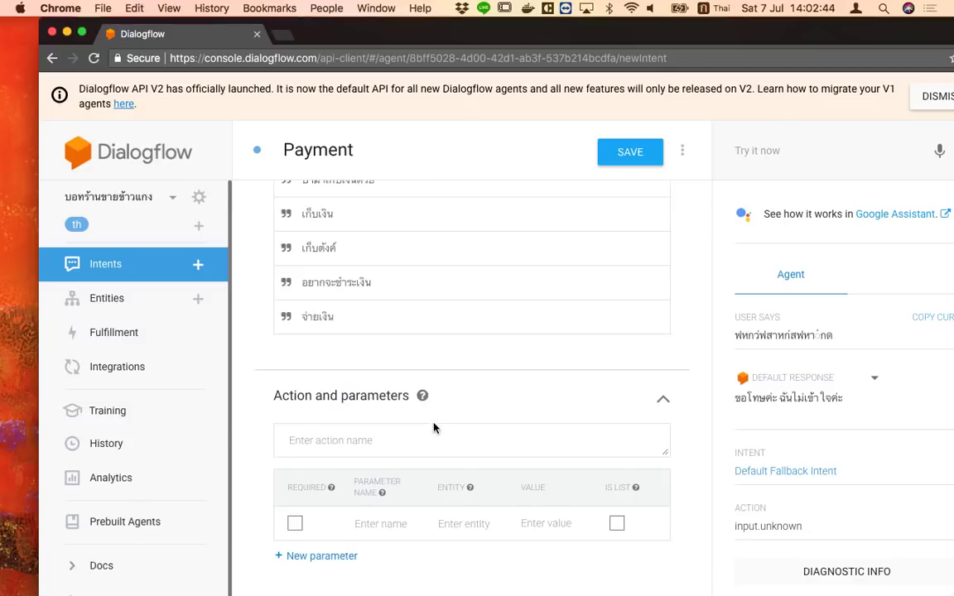
scroll(445, 438, down, 3)
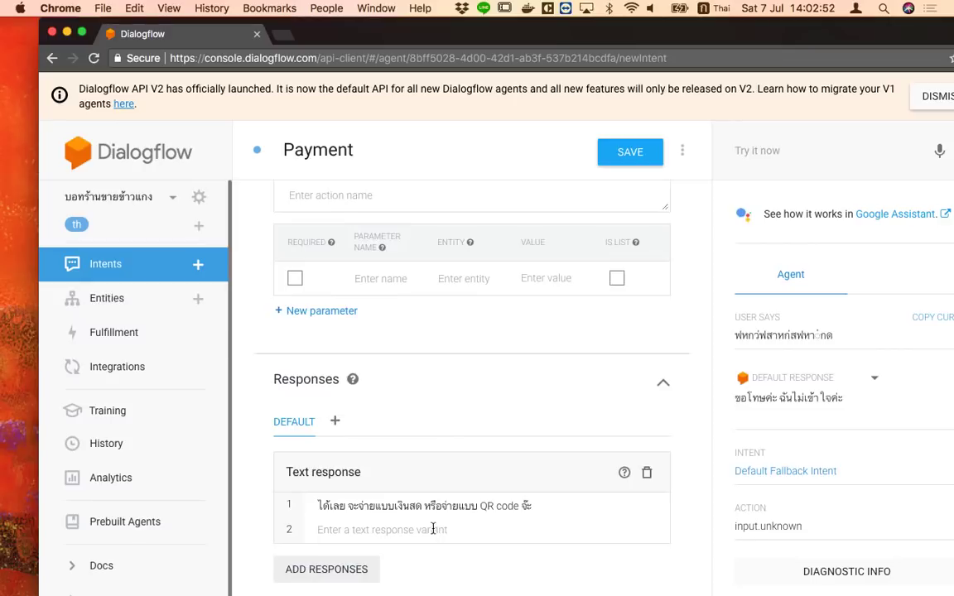
scroll(436, 525, up, 10)
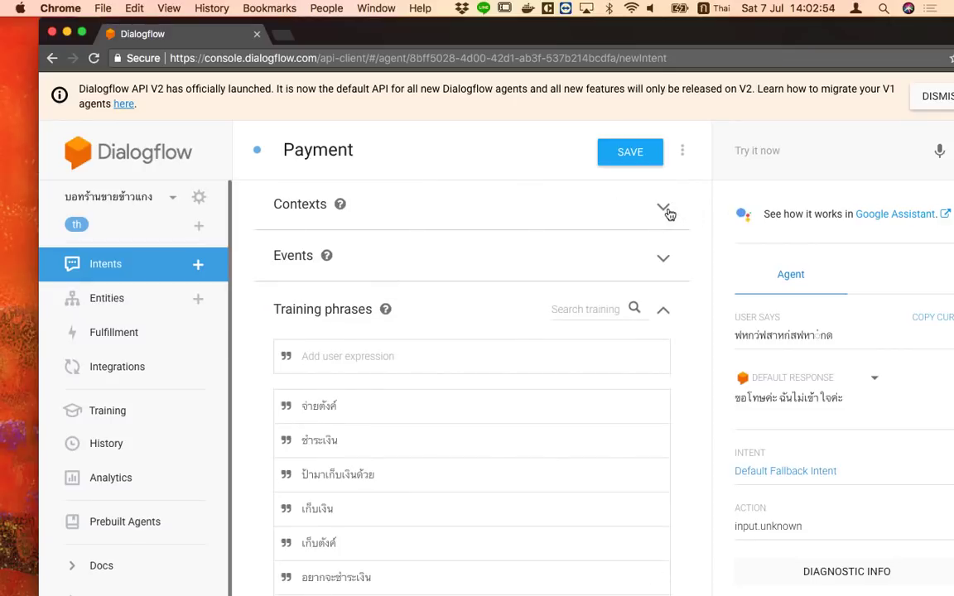
Add output context calledForPayment with a lifespan of 3
click(662, 203)
click(378, 305)
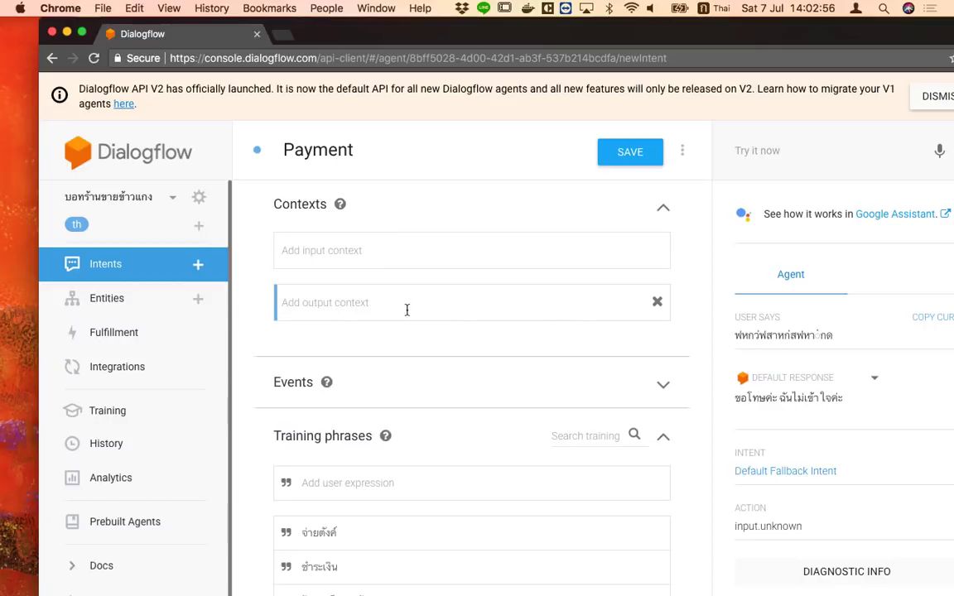
key(ctrl+space)
text(ca)
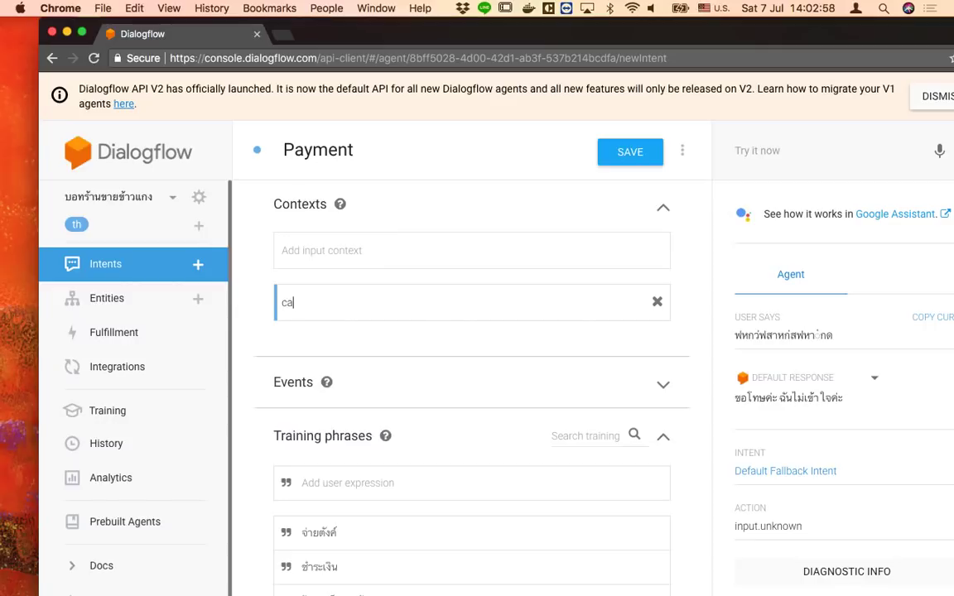
text(lledForPayment)
key(BackSpace)
key(BackSpace)
key(BackSpace)
key(BackSpace)
text(ment)
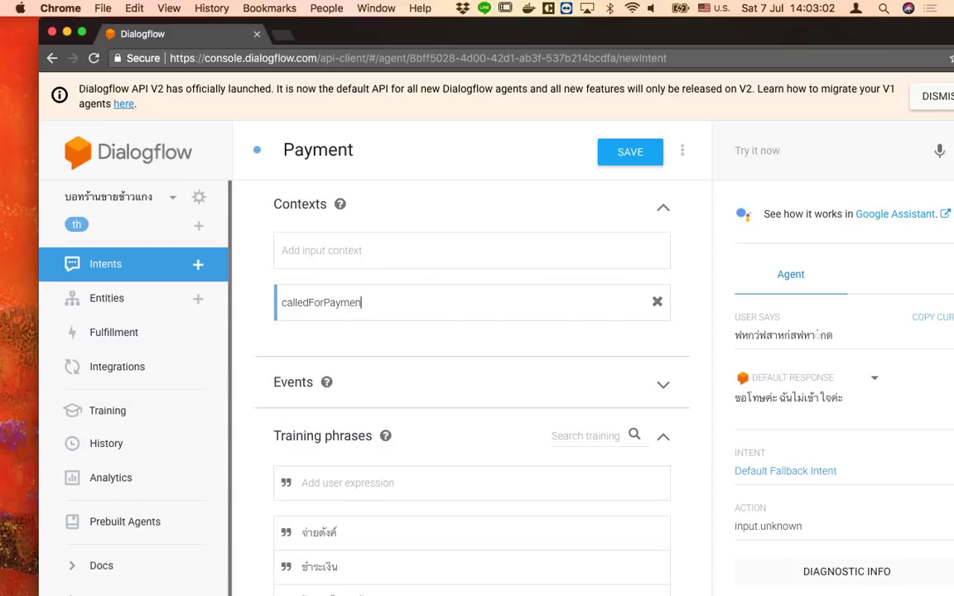
key(Return)
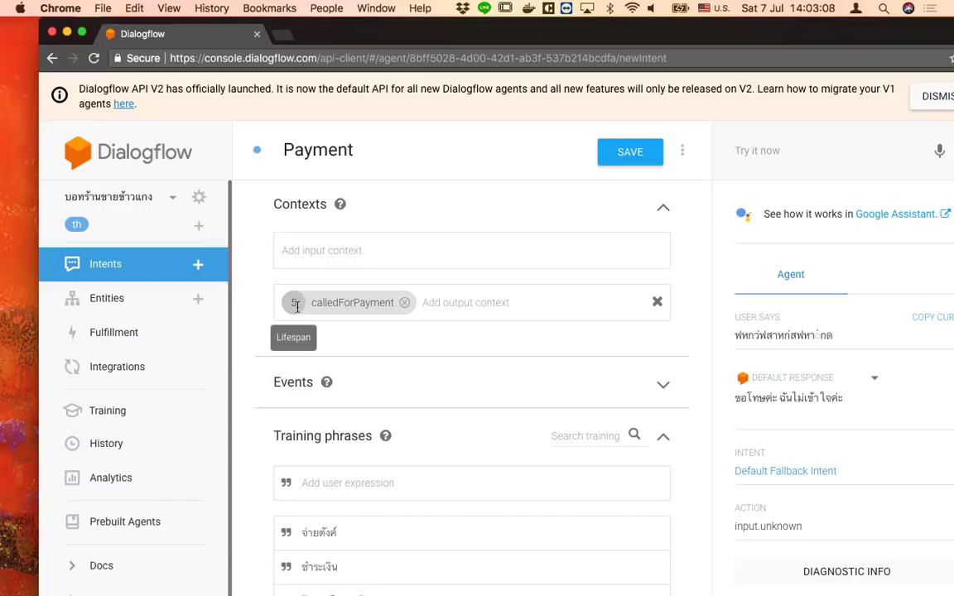
double_click(296, 303)
text(3)
click(503, 300)
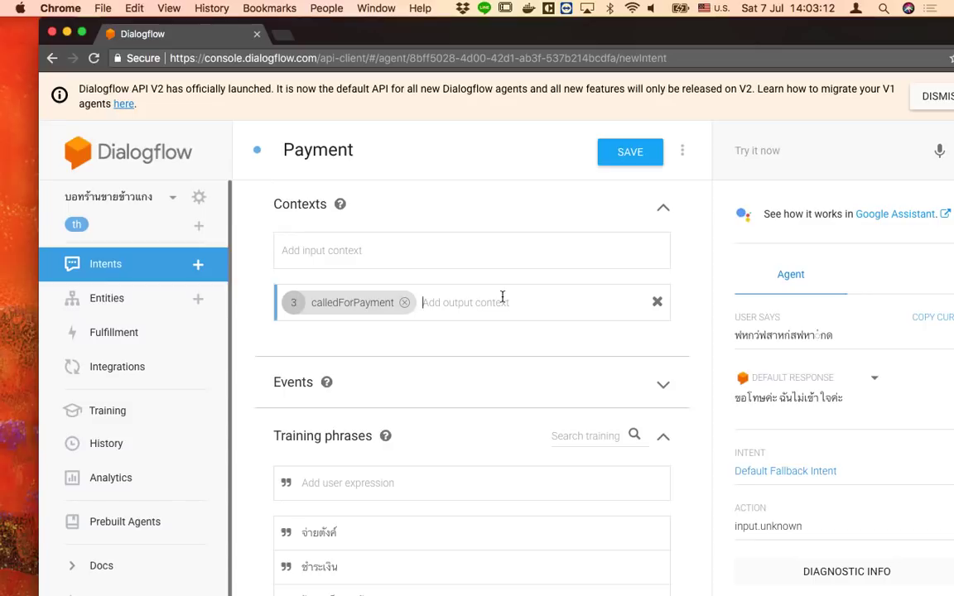
Save the Payment intent
scroll(494, 450, down, 5)
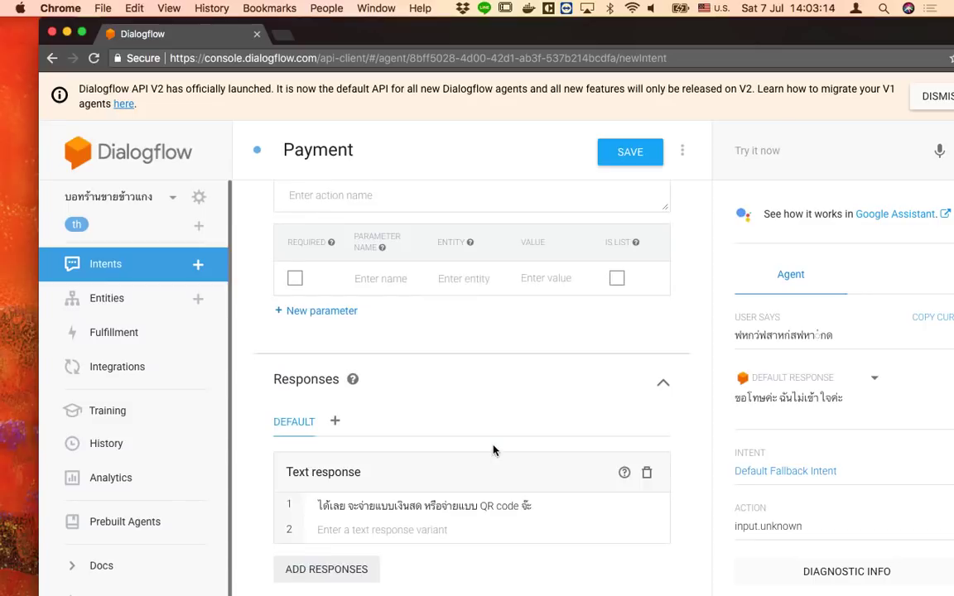
scroll(488, 431, up, 5)
click(612, 153)
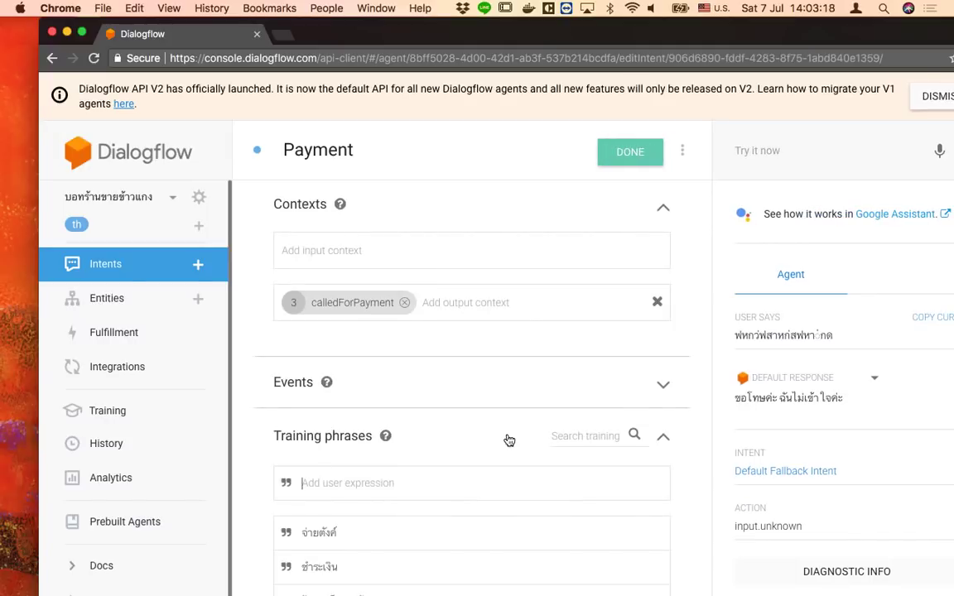
Create a new intent named Payment.Cash
click(100, 264)
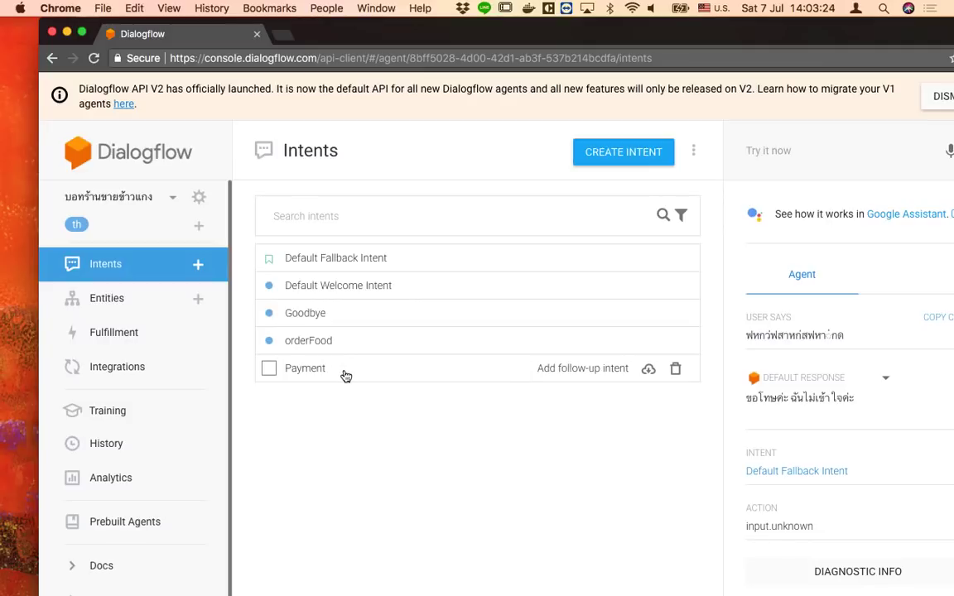
click(619, 153)
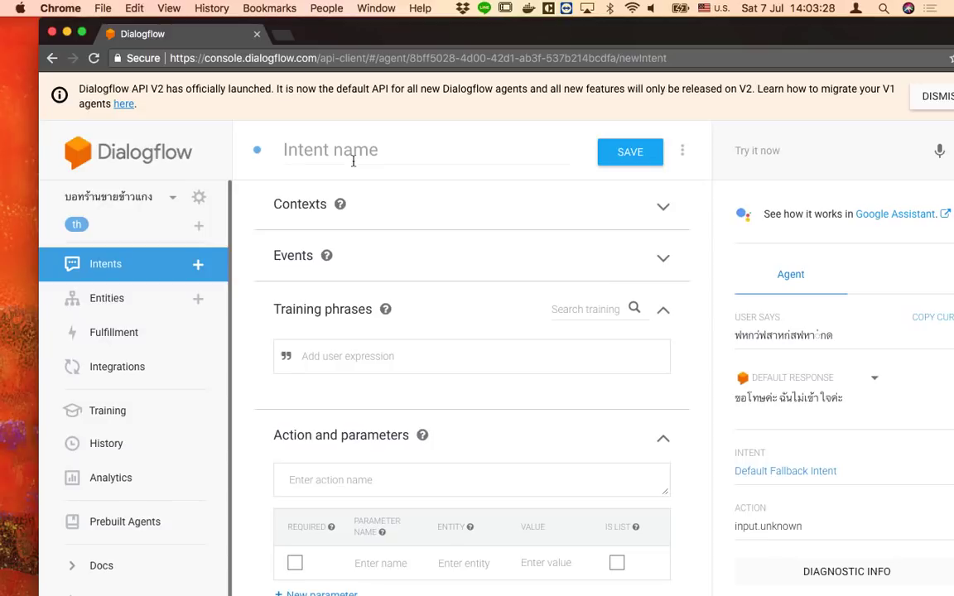
click(356, 153)
text(Payment.)
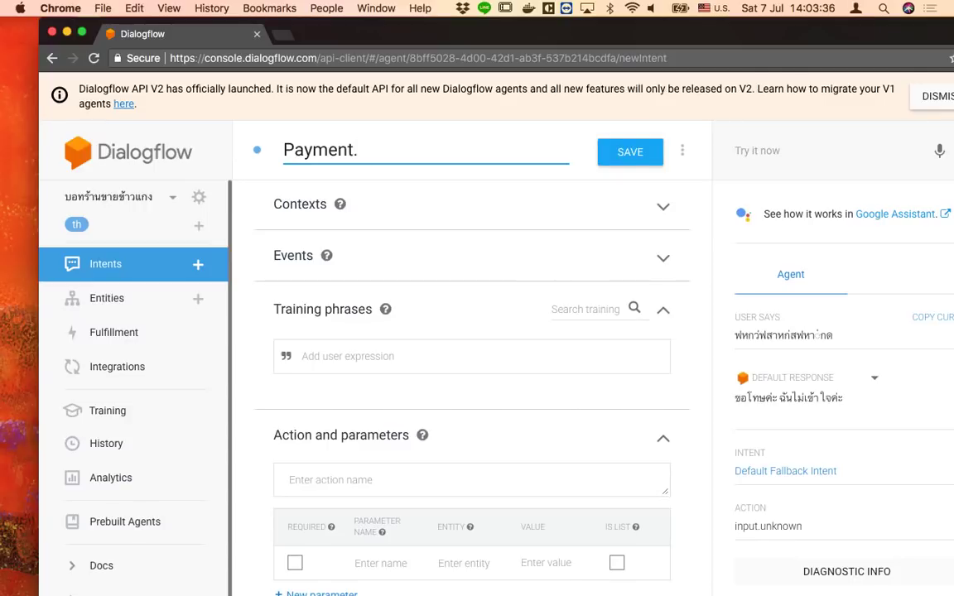
text(Cash)
Use calledForPayment as input context and as output context with lifespan 3
click(420, 216)
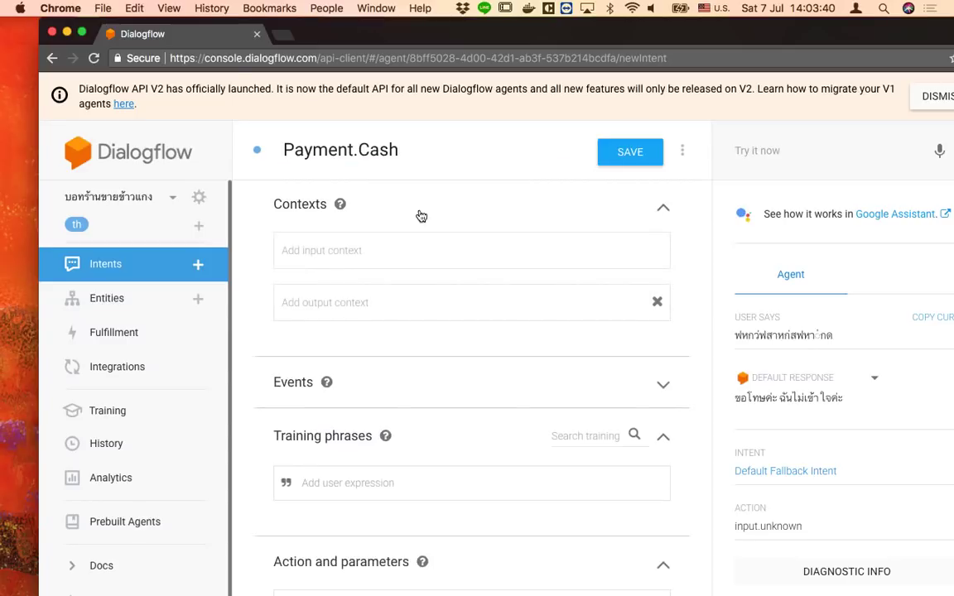
click(319, 242)
text(call)
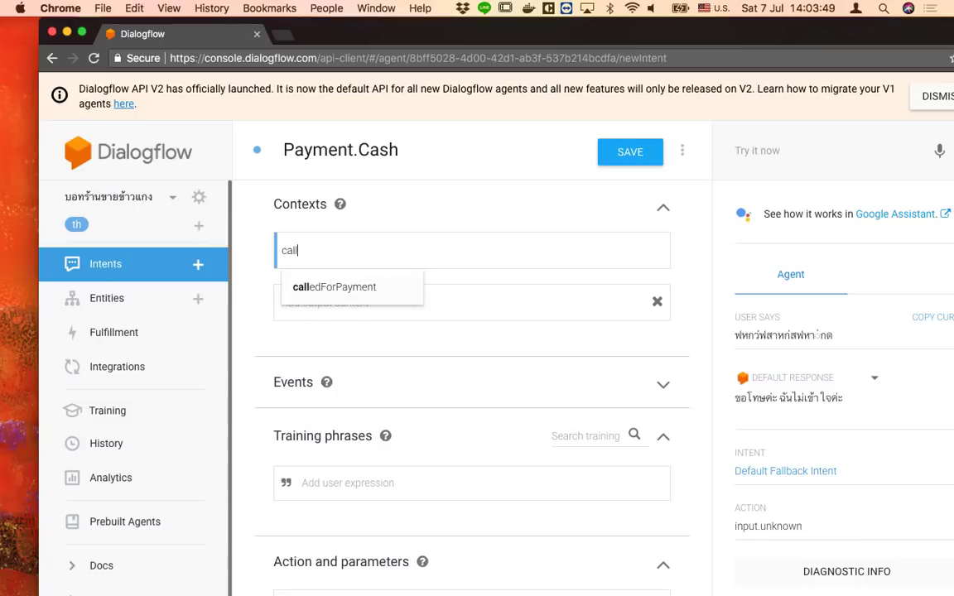
key(Return)
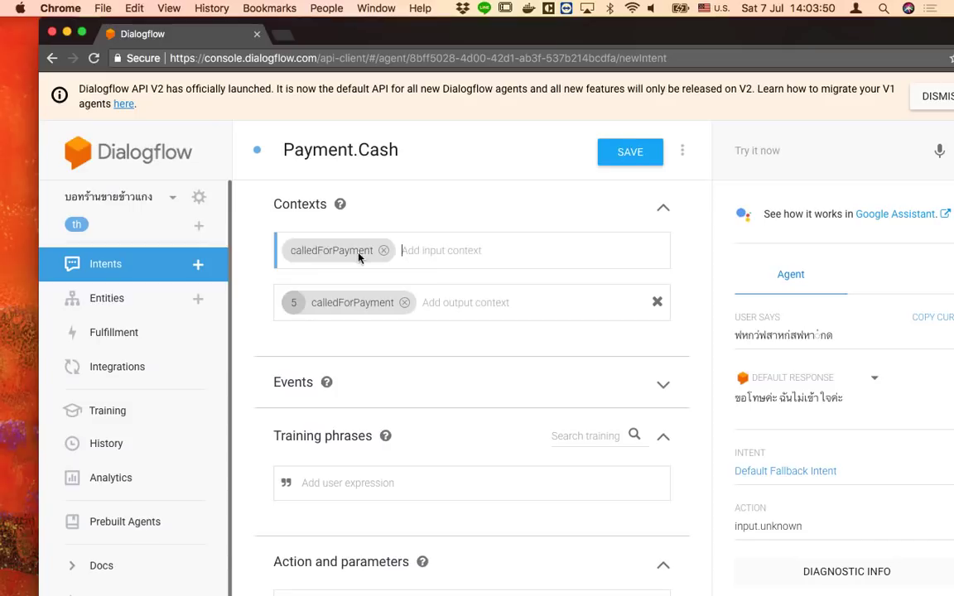
click(447, 304)
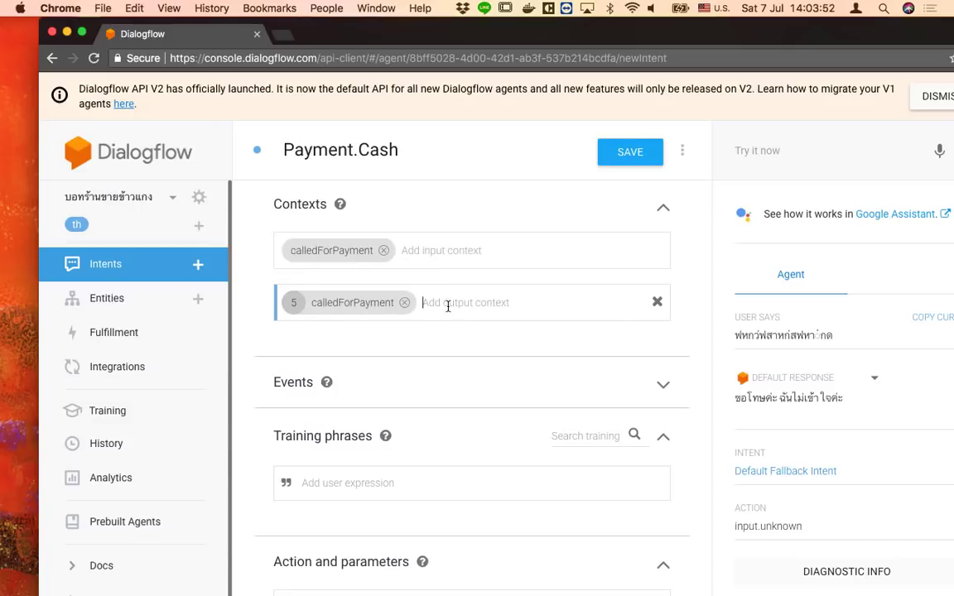
click(294, 302)
key(BackSpace)
text(3)
key(BackSpace)
text(0)
key(BackSpace)
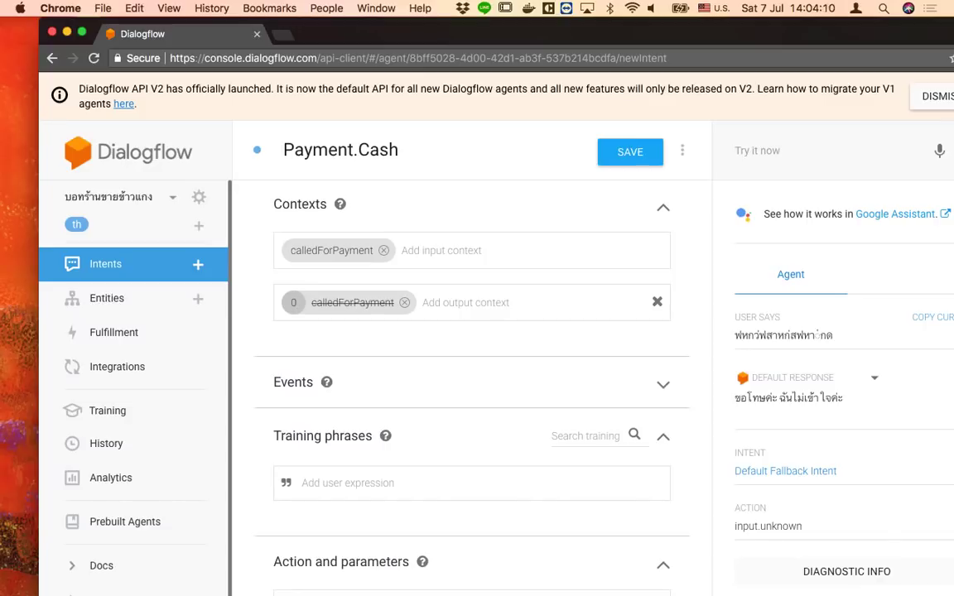
text(3)
Add cash-payment training phrases including เงินสด, จ่ายแบงค์, จ่ายเหรียญ and จ่ายเงินสด
click(308, 485)
key(ctrl+space)
text(จ่ายตัว)
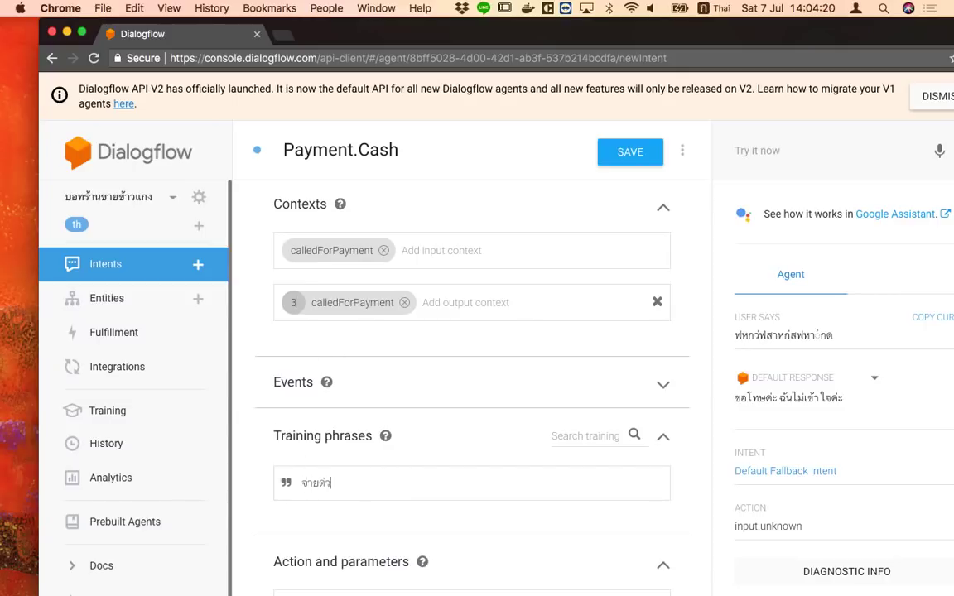
text(ยเงินสดจ้า)
key(Return)
text(เงินสด)
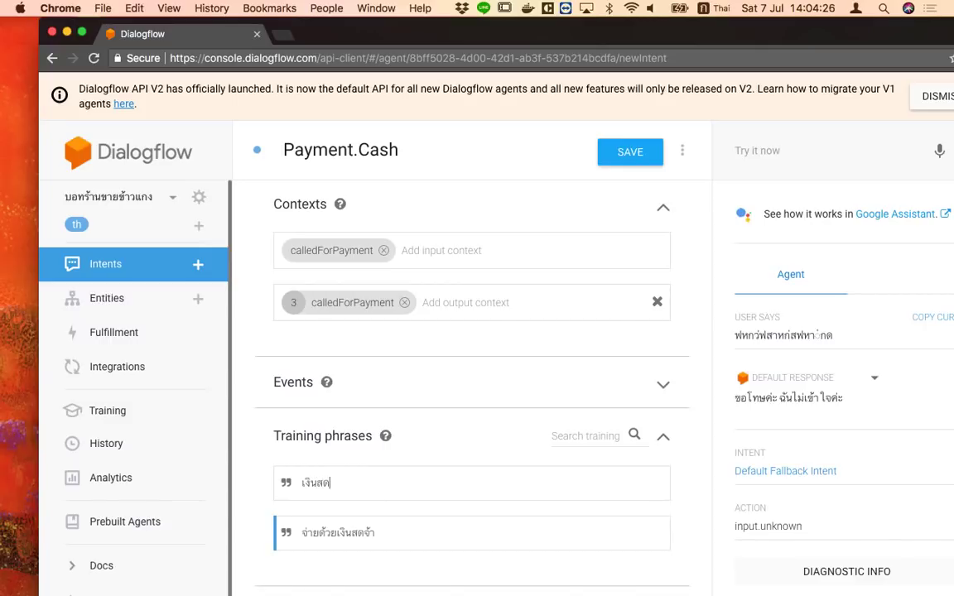
key(Return)
text(จ่าย)
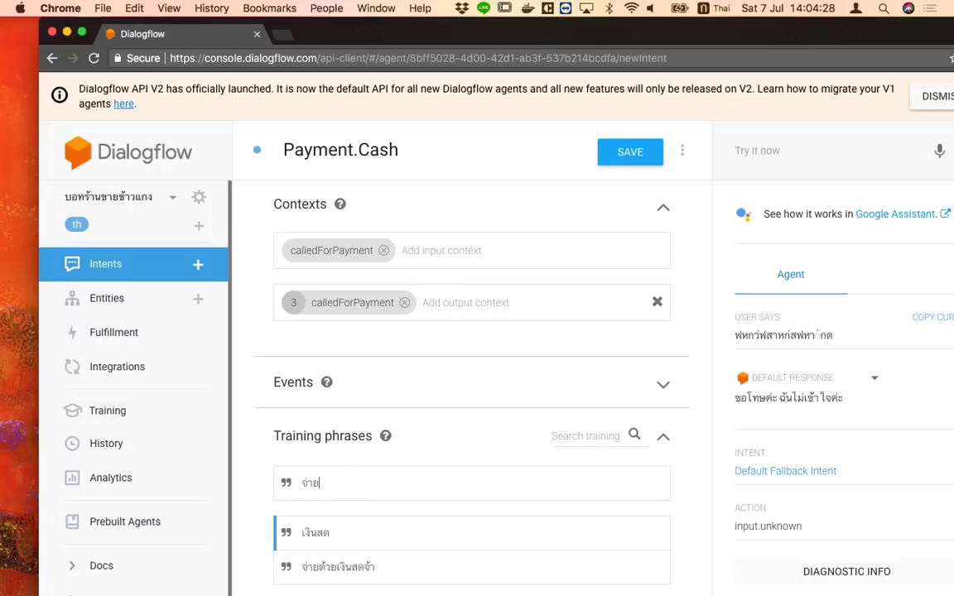
text(เแง)
text(งค)
text(์)
key(Return)
text(ต)
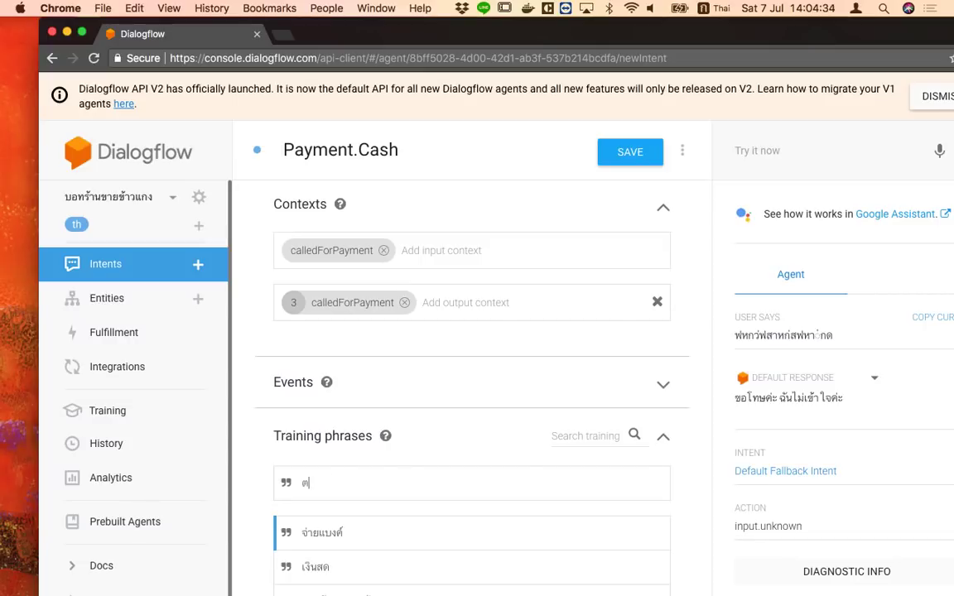
key(BackSpace)
text(จ่ายเหรียญ)
key(Return)
text(จ)
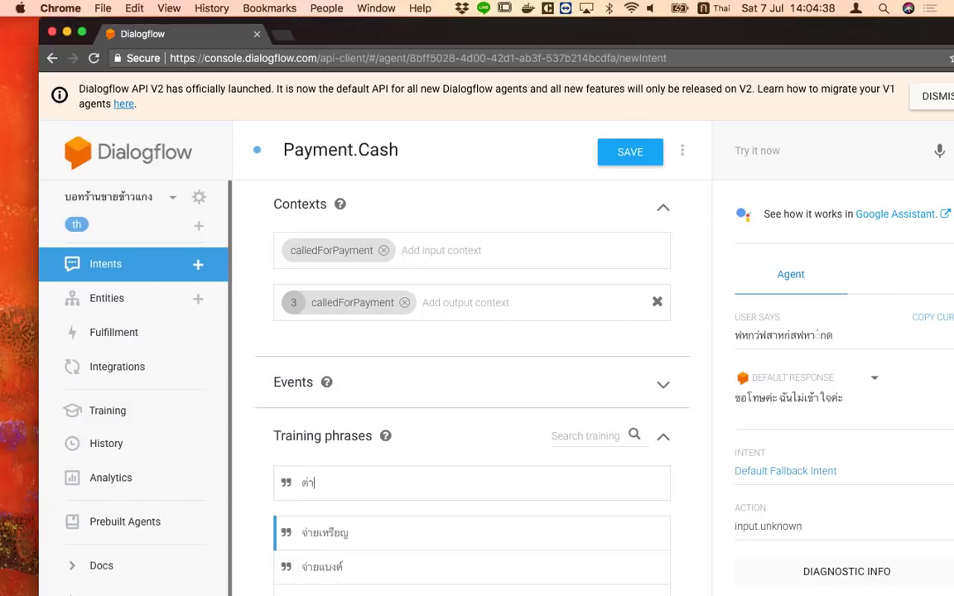
text(่ายเงินสด)
key(Return)
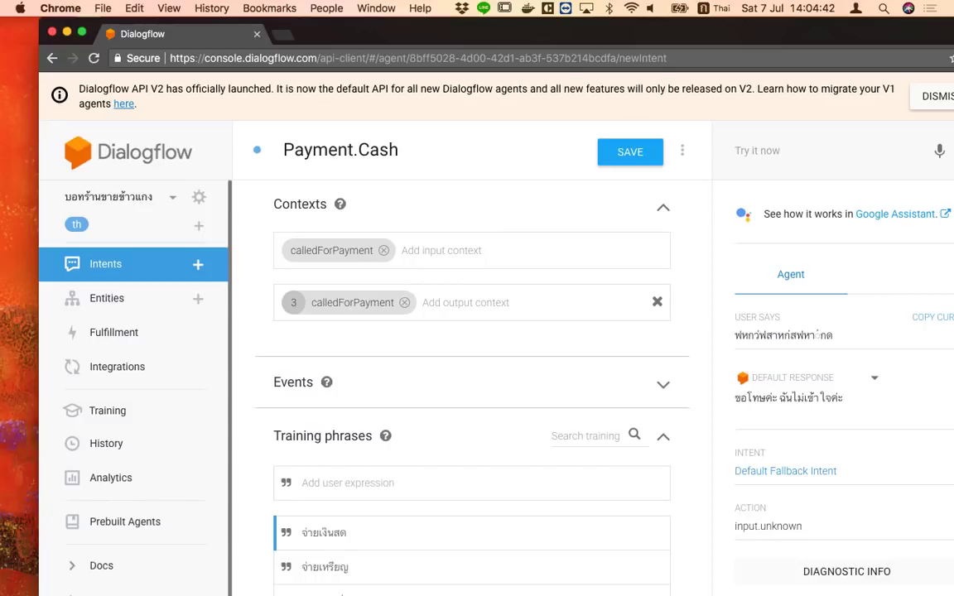
Review and save the Payment.Cash intent, then go back to the intents list
scroll(386, 517, down, 6)
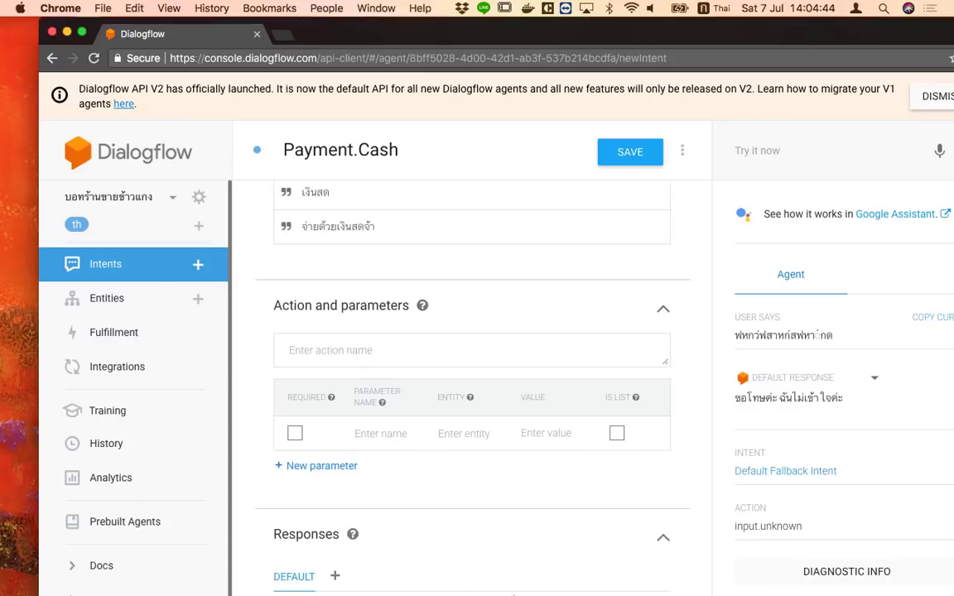
scroll(511, 589, down, 3)
scroll(510, 586, up, 6)
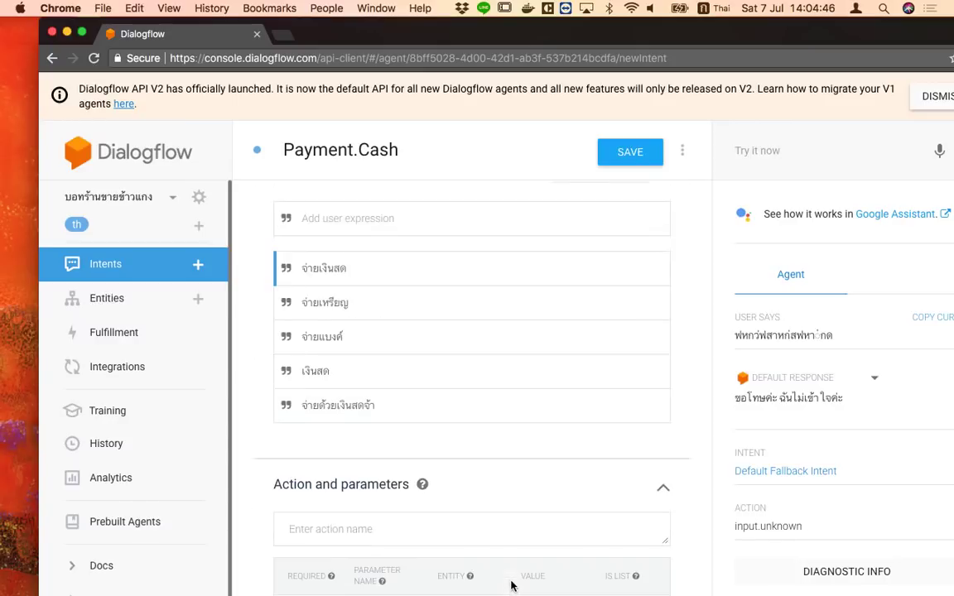
scroll(510, 584, down, 4)
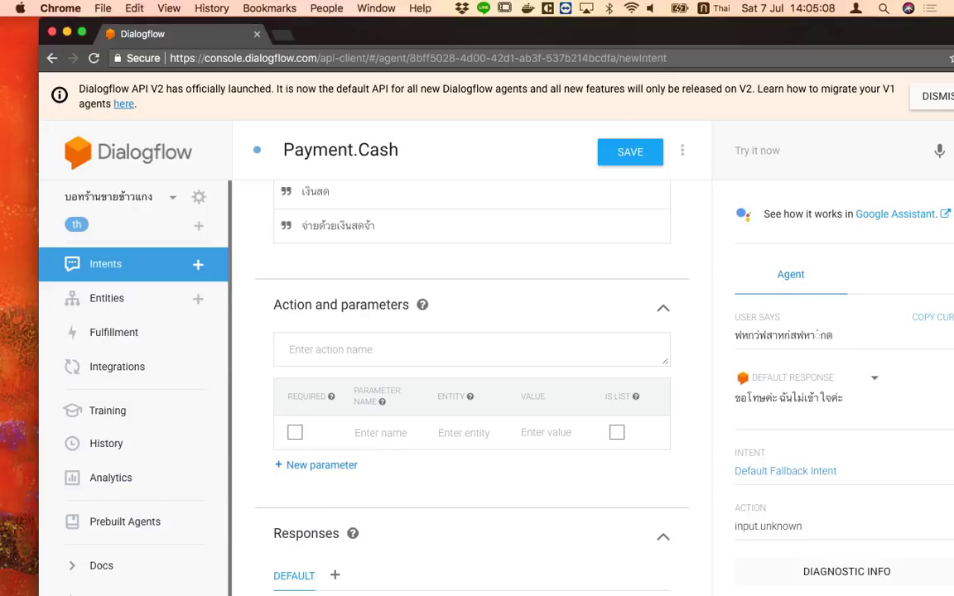
scroll(470, 474, down, 2)
scroll(472, 484, up, 8)
click(474, 245)
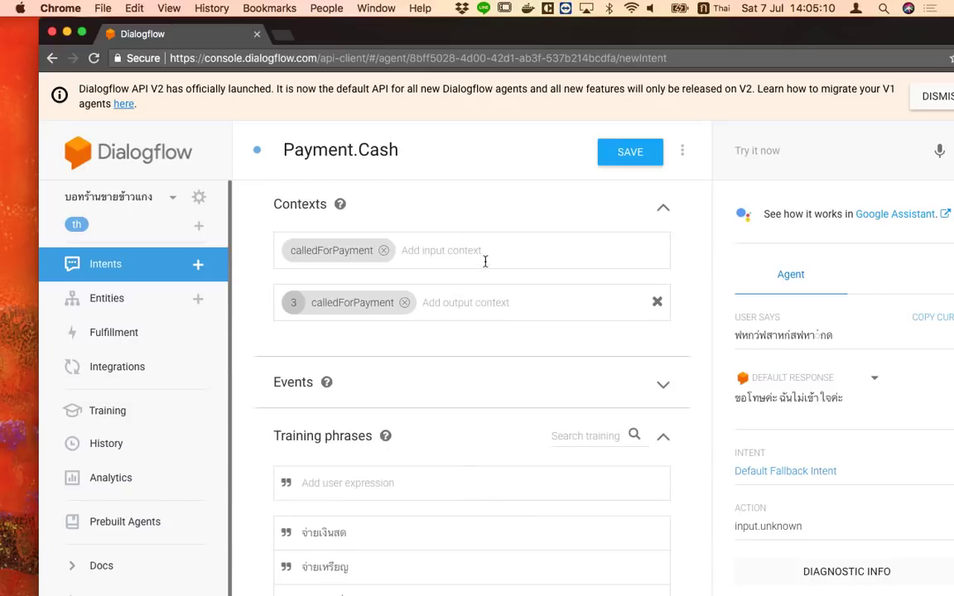
click(622, 151)
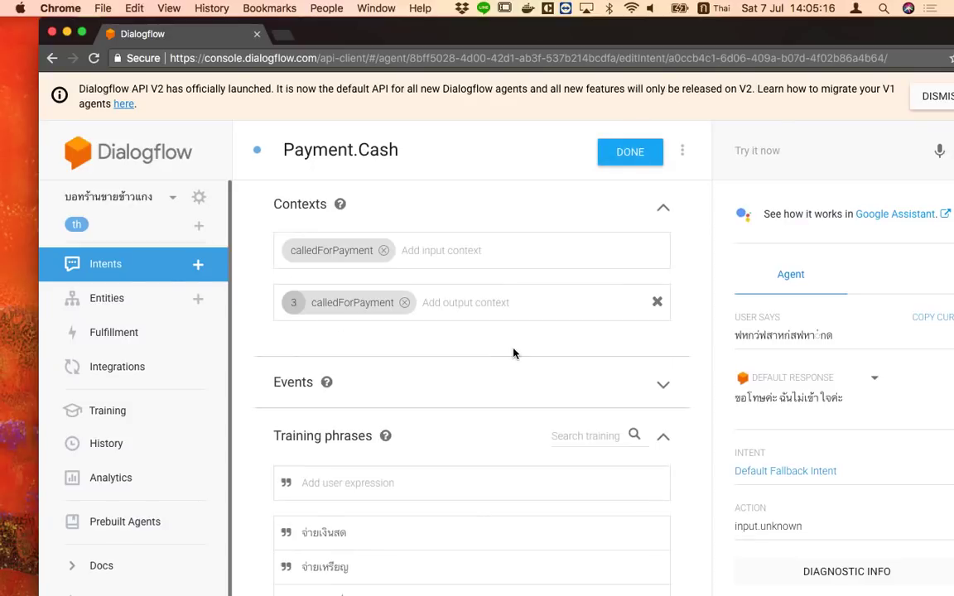
click(102, 266)
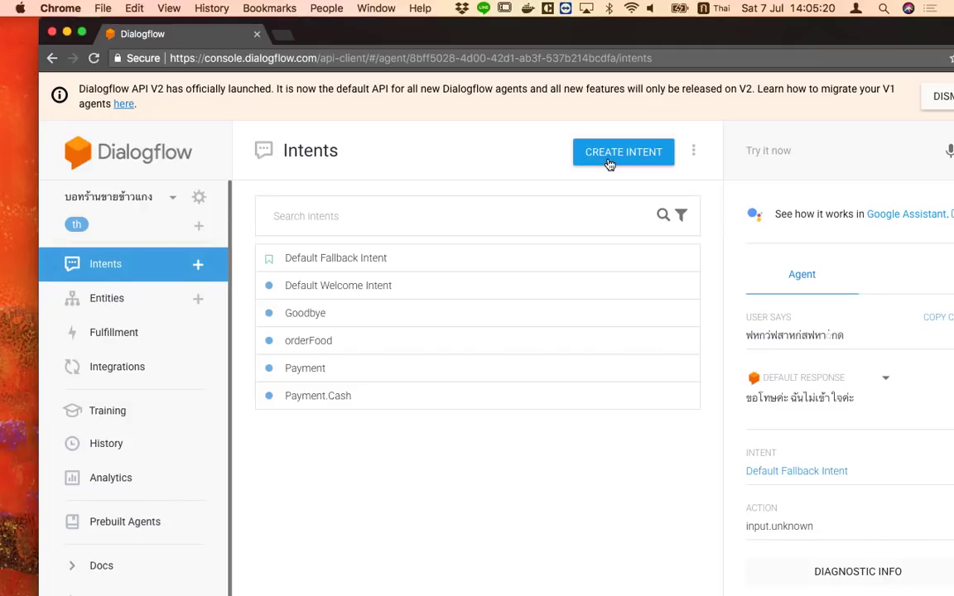
Create a new intent named Payment.QR
click(600, 154)
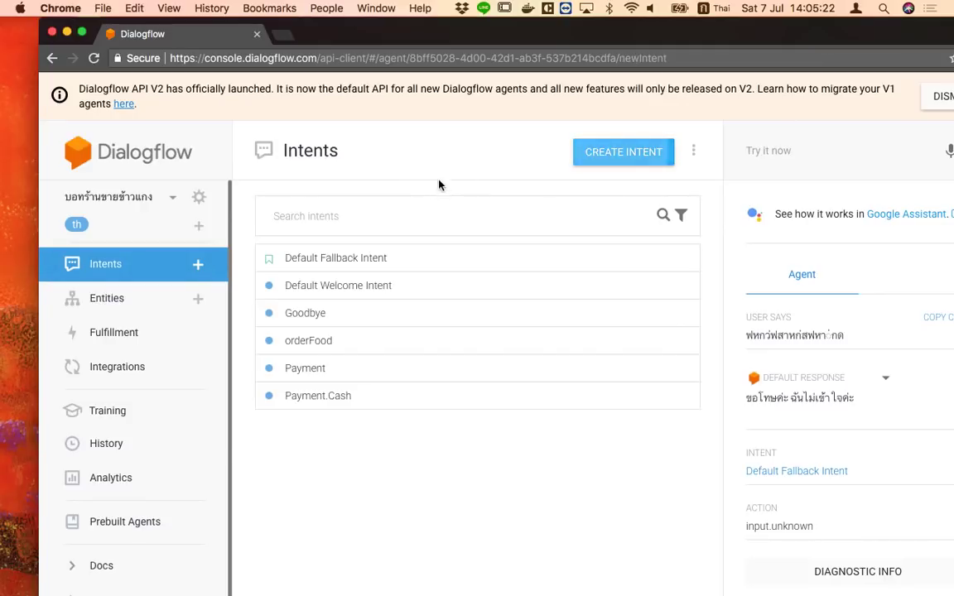
click(410, 156)
text(ญฟ)
key(BackSpace)
key(BackSpace)
key(ctrl+space)
text(Payment.QR)
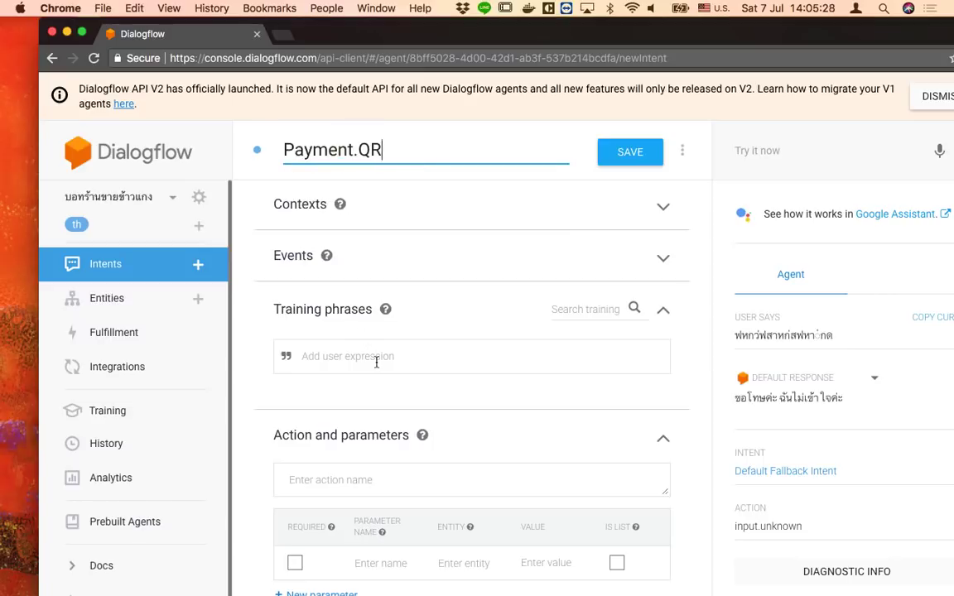
Set calledForPayment as the input context, removing the incomplete 'called' contexts
click(368, 217)
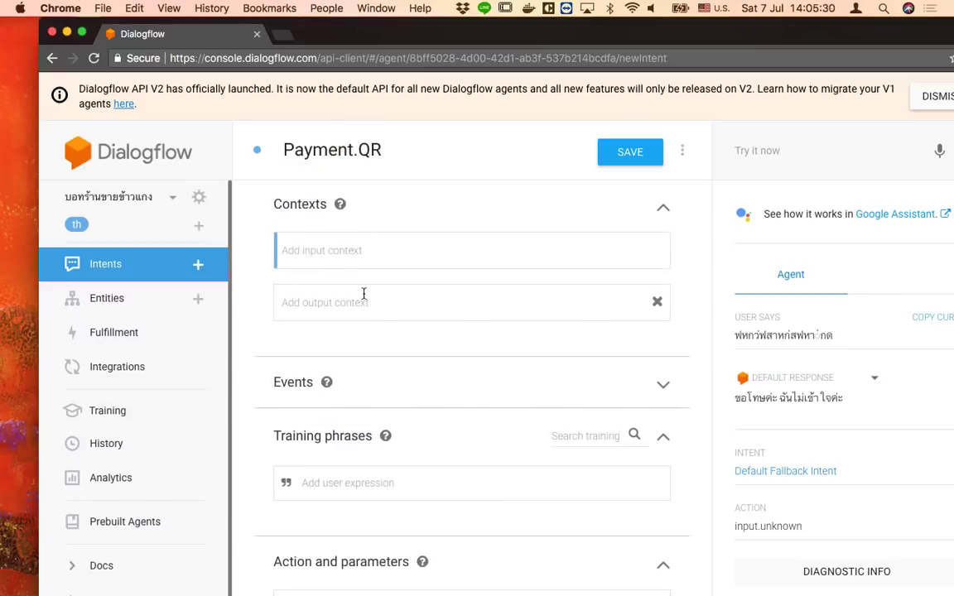
text(called)
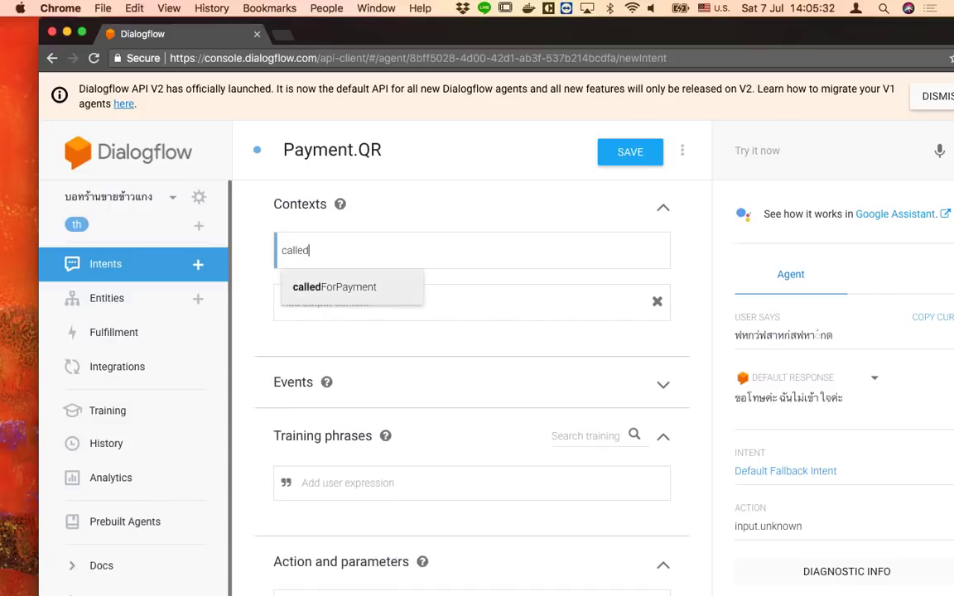
key(Return)
click(327, 250)
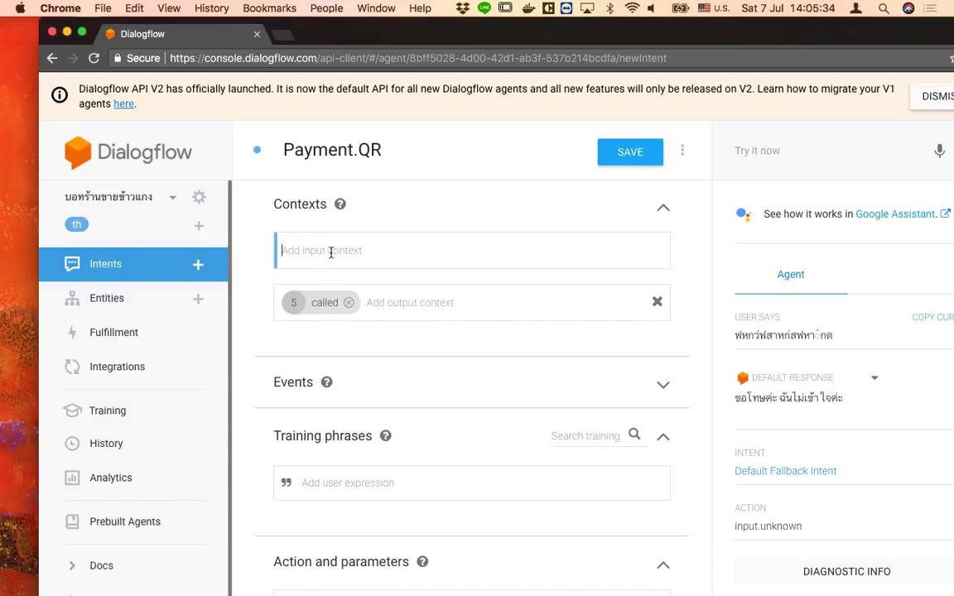
text(call)
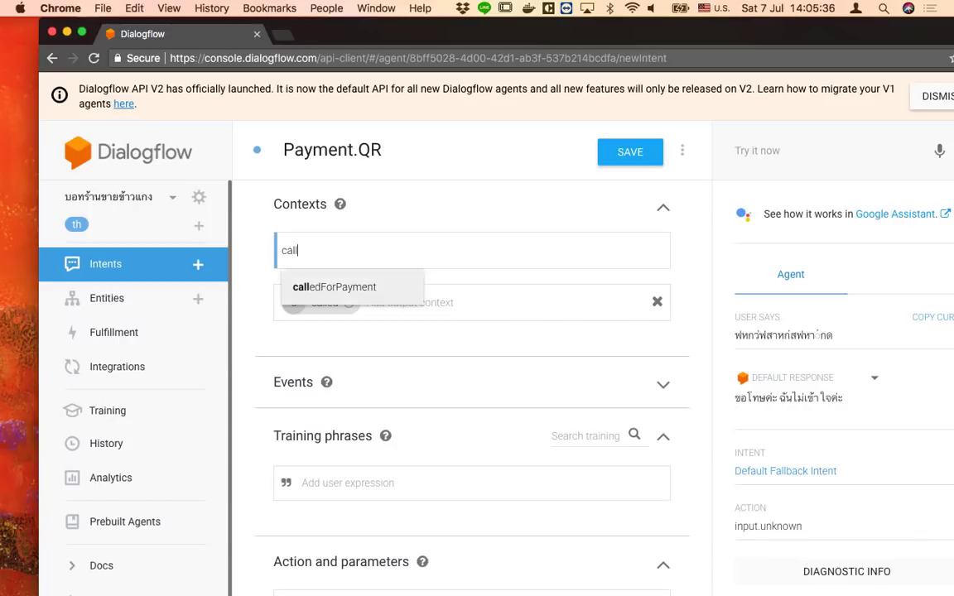
key(Return)
click(348, 302)
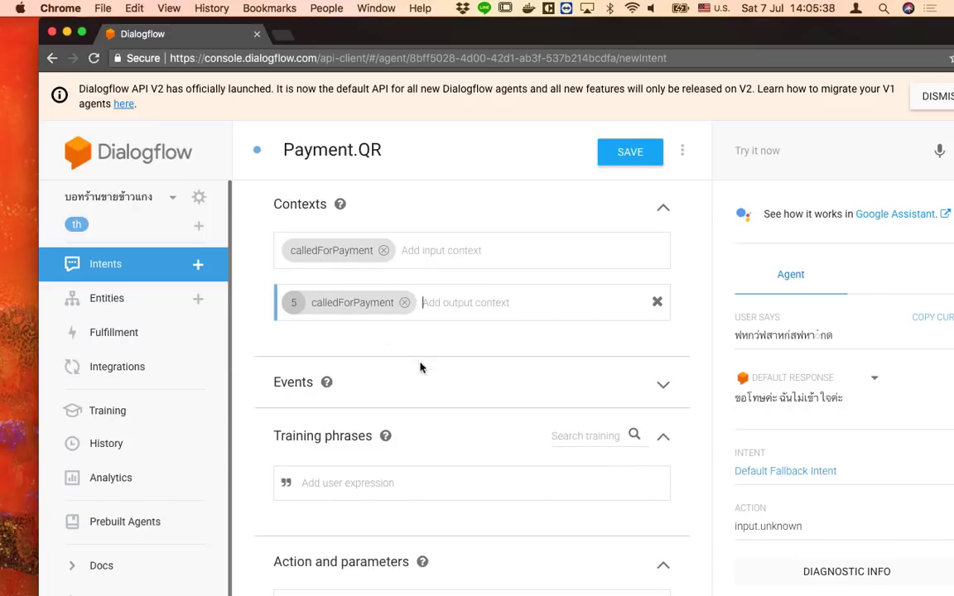
click(388, 485)
Add a Thai training phrase to Payment.QR about paying through Prompt Pay
key(ctrl+space)
text(จ่ายแบ)
key(BackSpace)
key(BackSpace)
text(ผ่าน)
key(ctrl+space)
text(Prompty)
key(BackSpace)
text(Pay)
key(Return)
Add the training phrases 'จ่ายด้วย QR Code' and 'จ่ายผ่านแอพ'
key(ctrl+space)
text(ต)
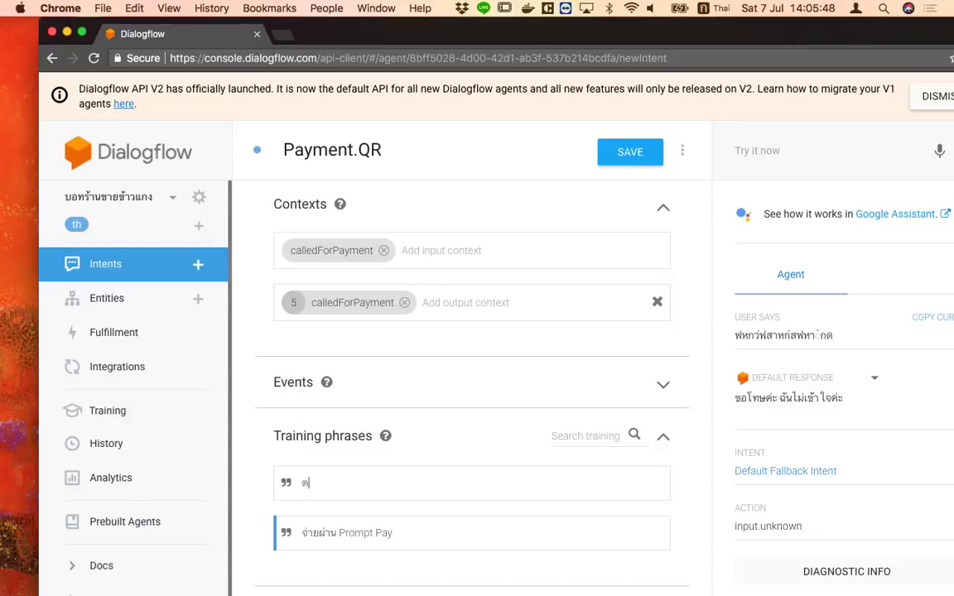
key(BackSpace)
text(จ่ายด้วย QR Code)
key(Return)
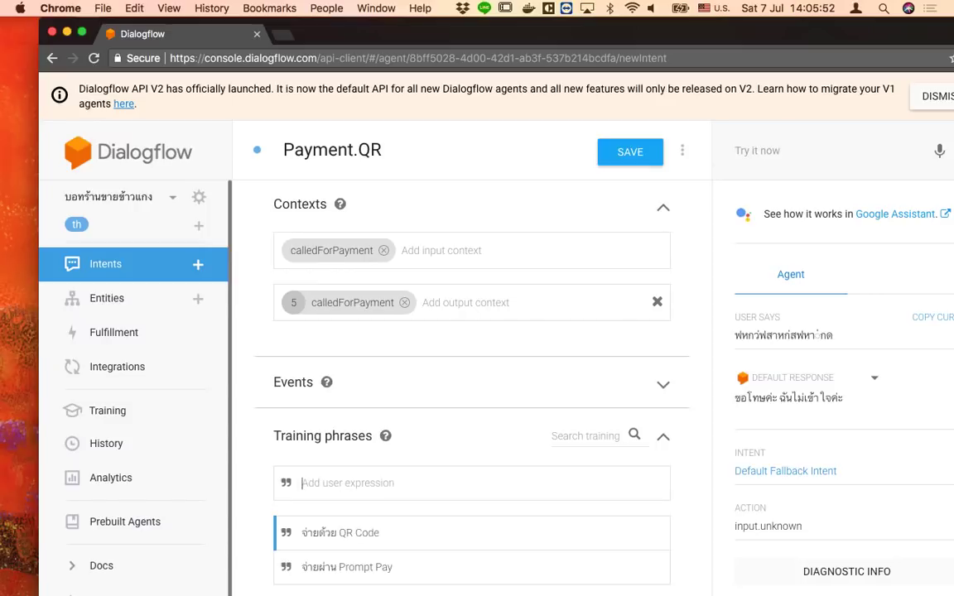
text(ๆ)
key(BackSpace)
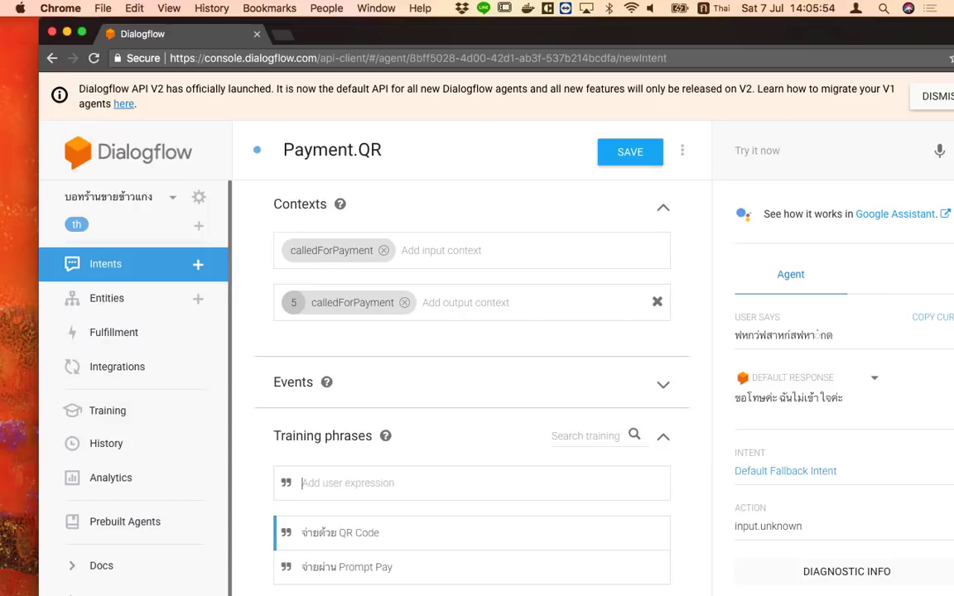
text(จ่า)
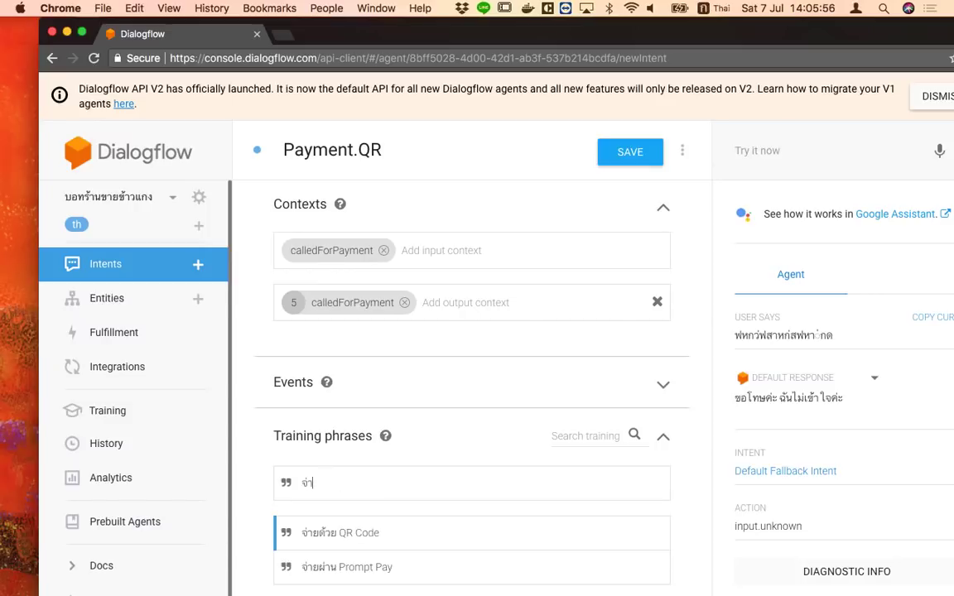
text(ยผ่านแอพ)
key(Return)
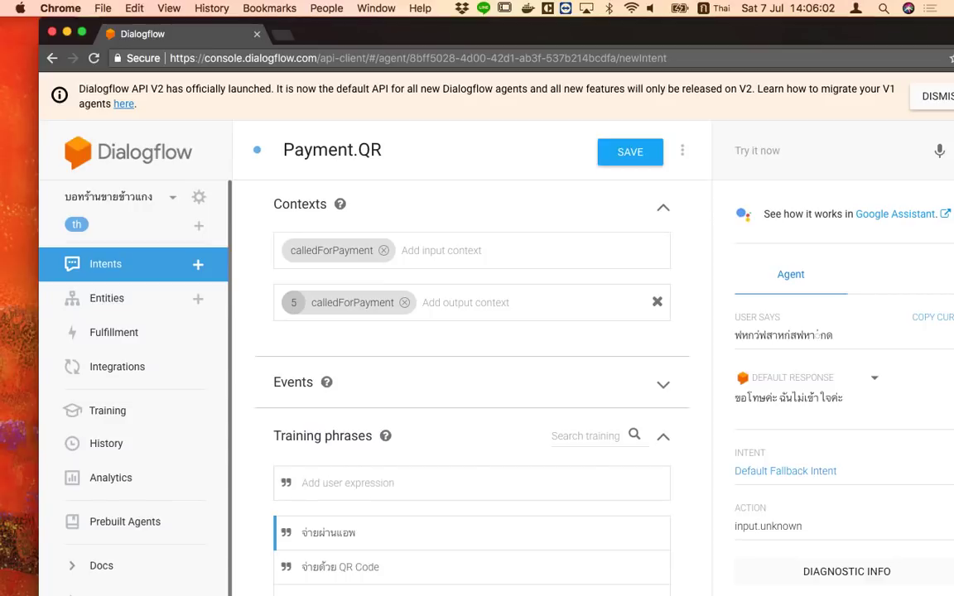
Add 'จ่ายพร้อมเพย์' as the fourth QR-payment training phrase
text(ฟ)
key(BackSpace)
text(ฟ)
key(BackSpace)
key(ctrl+space)
key(ctrl+space)
text(จ่)
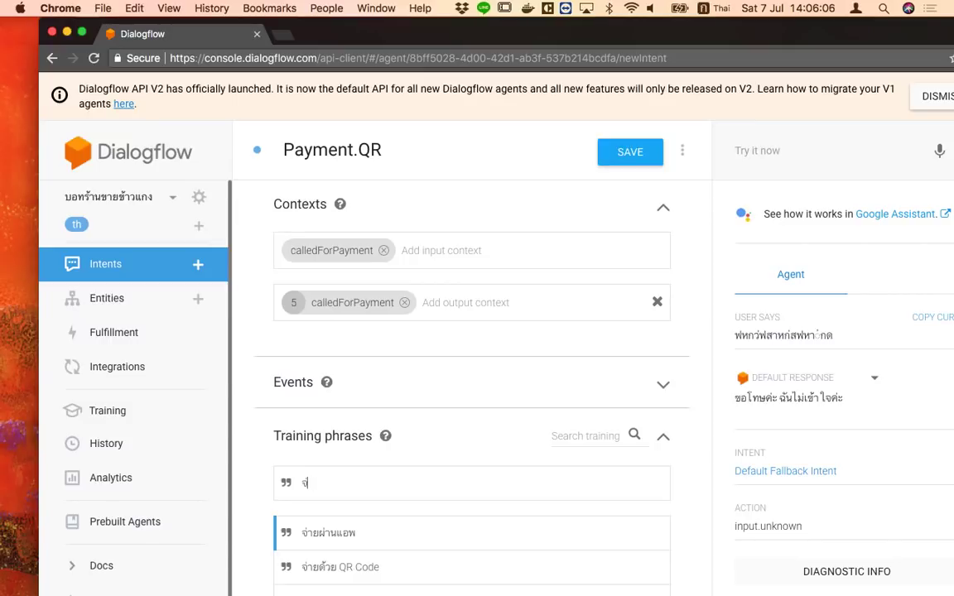
text(ายพร้อมเพย์)
key(Return)
Enter 'นี่คือ QR นะ' as the second line of Payment.QR's text response
scroll(488, 529, down, 6)
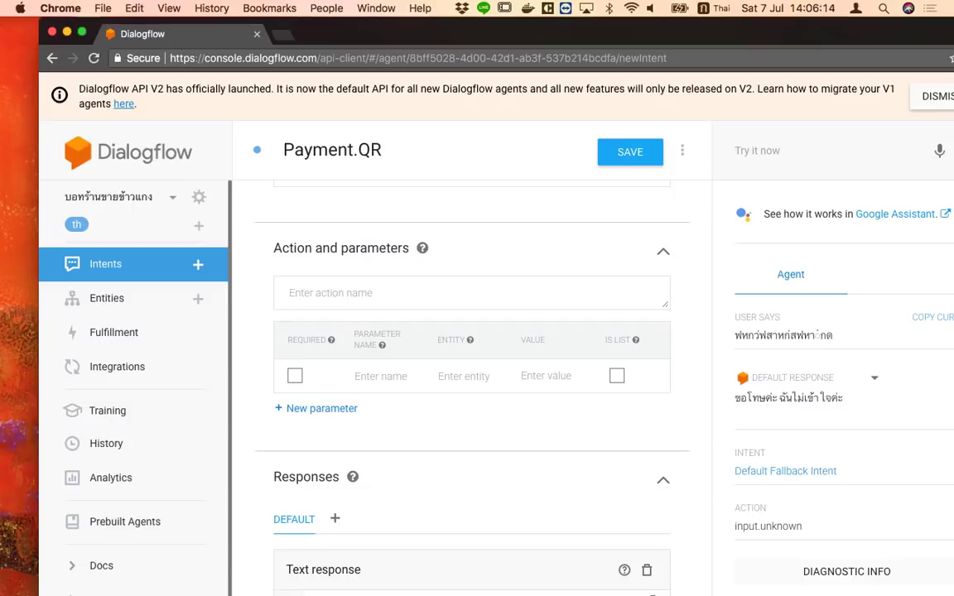
key(ctrl+space)
key(ctrl+space)
scroll(348, 563, down, 2)
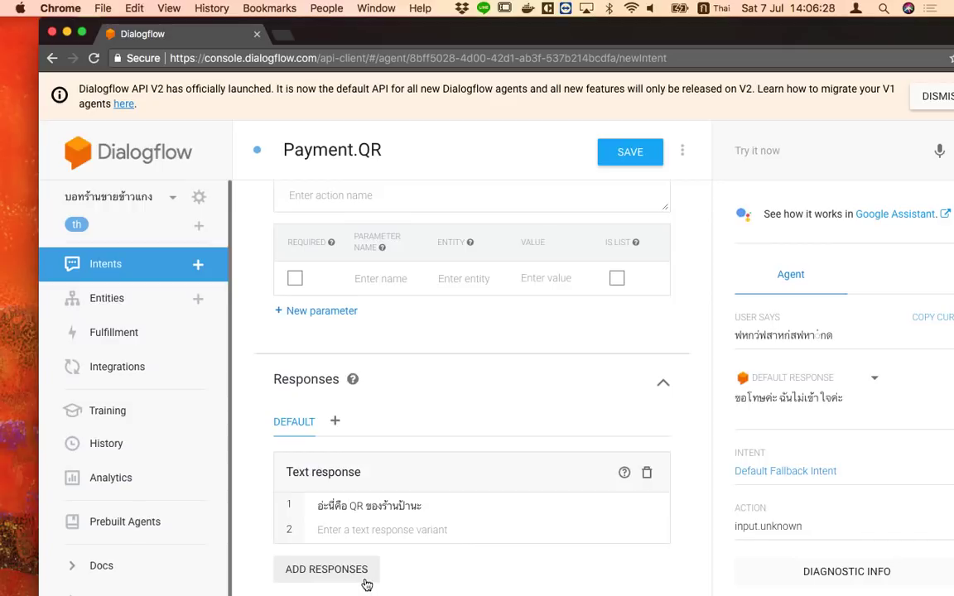
click(426, 525)
click(354, 511)
click(360, 521)
text(นี่คือ)
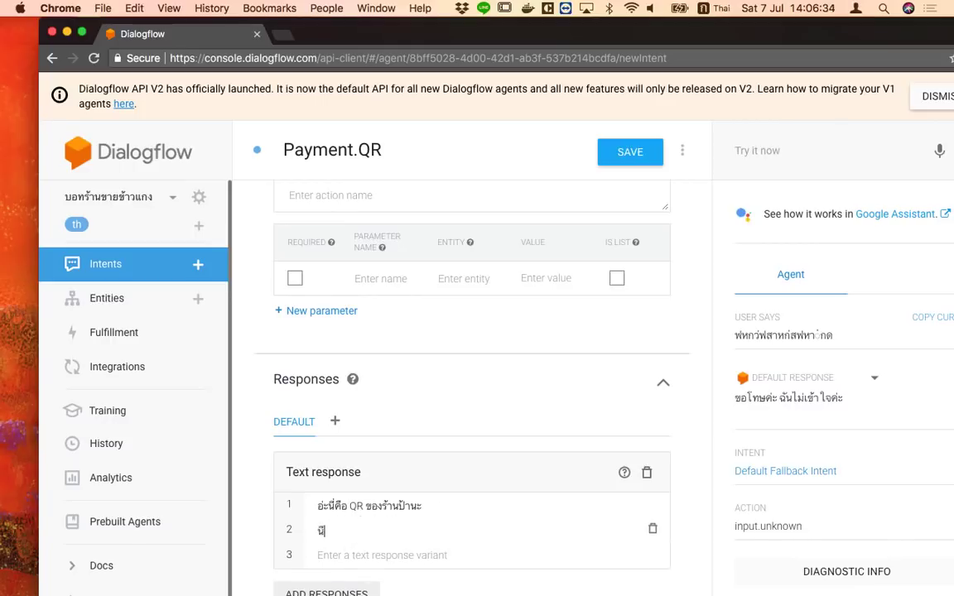
key(ctrl+space)
text(QR)
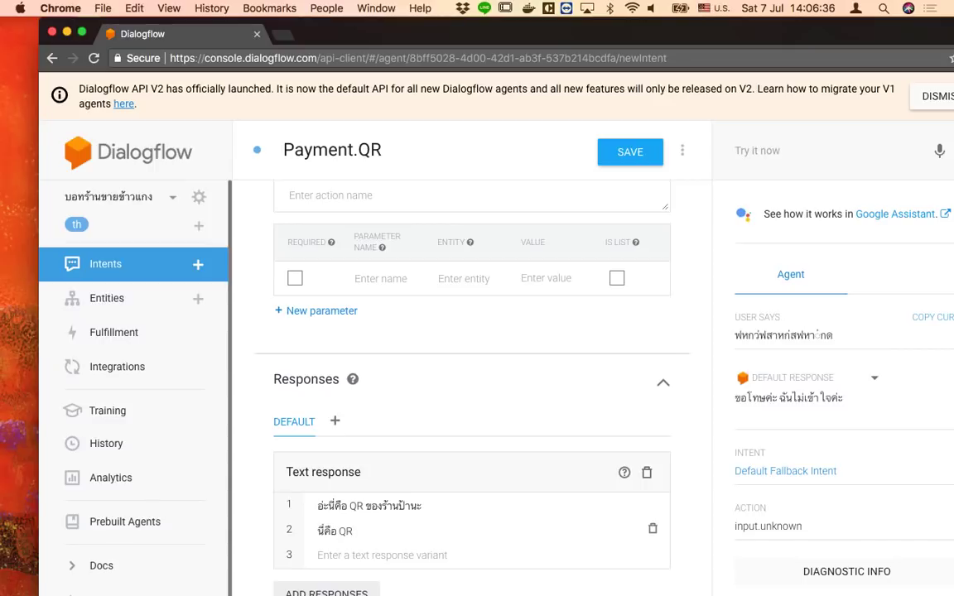
key(ctrl+space)
text(นะ)
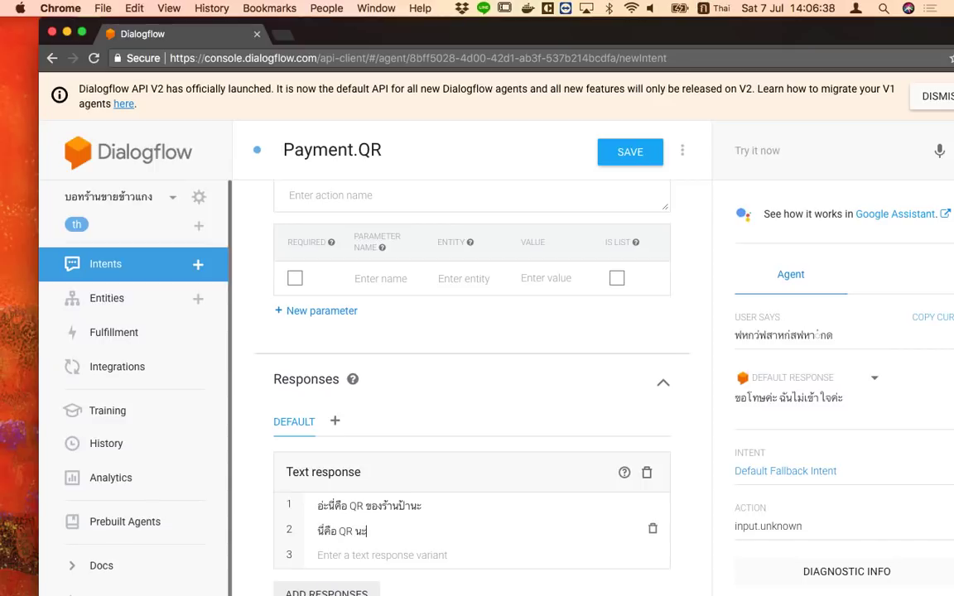
scroll(339, 570, down, 1)
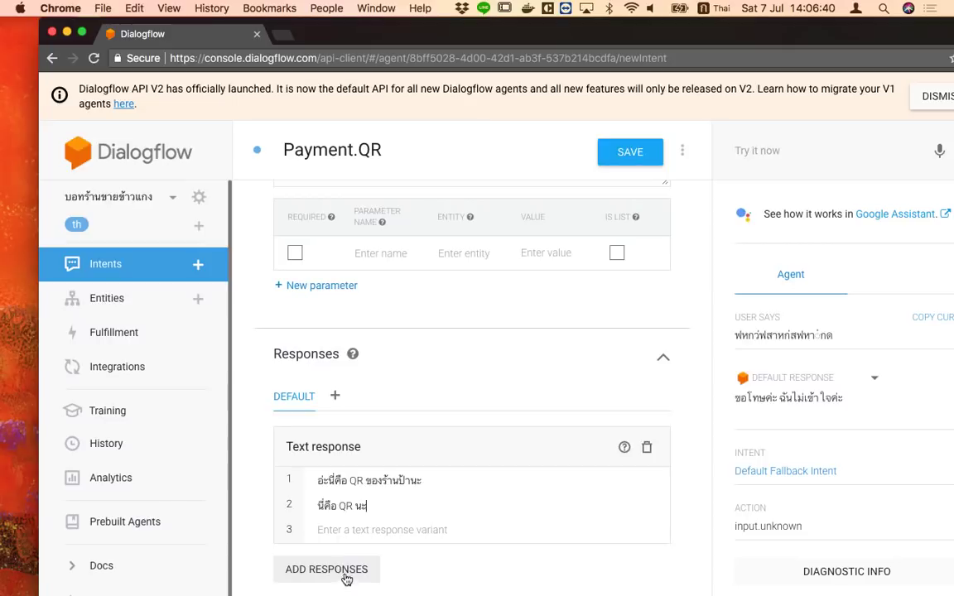
Add another Text response block to the Payment.QR intent
click(346, 577)
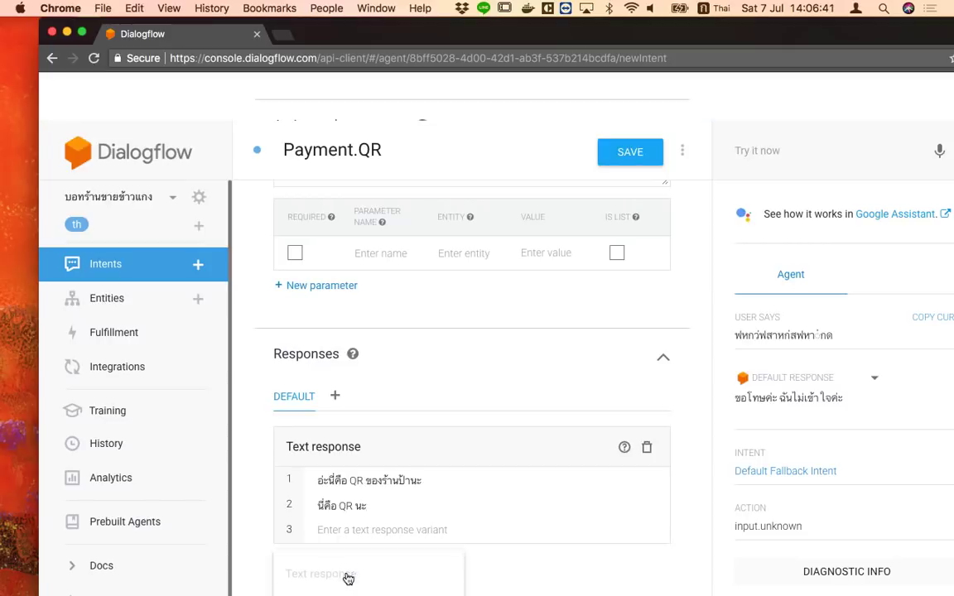
click(394, 582)
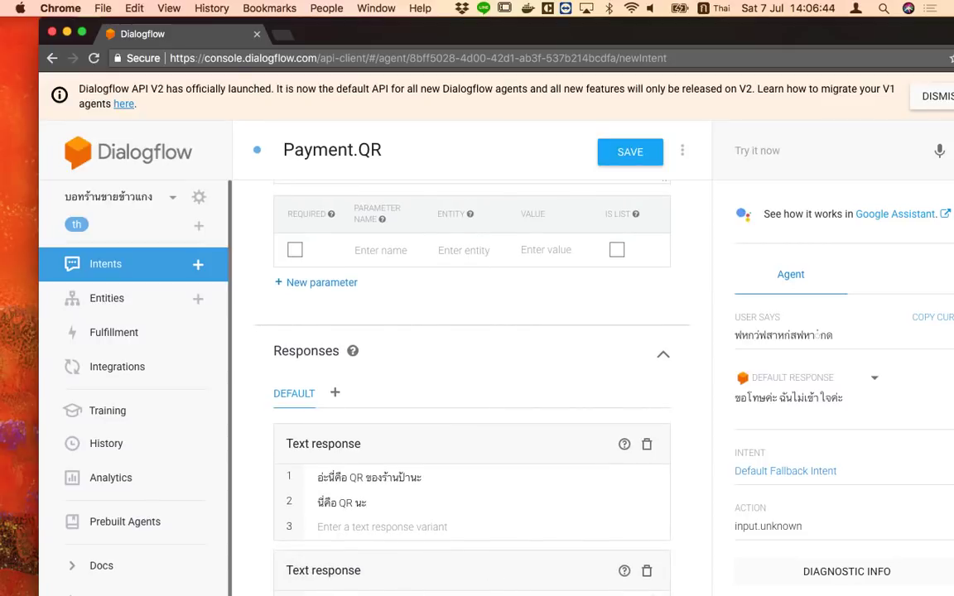
key(ctrl+space)
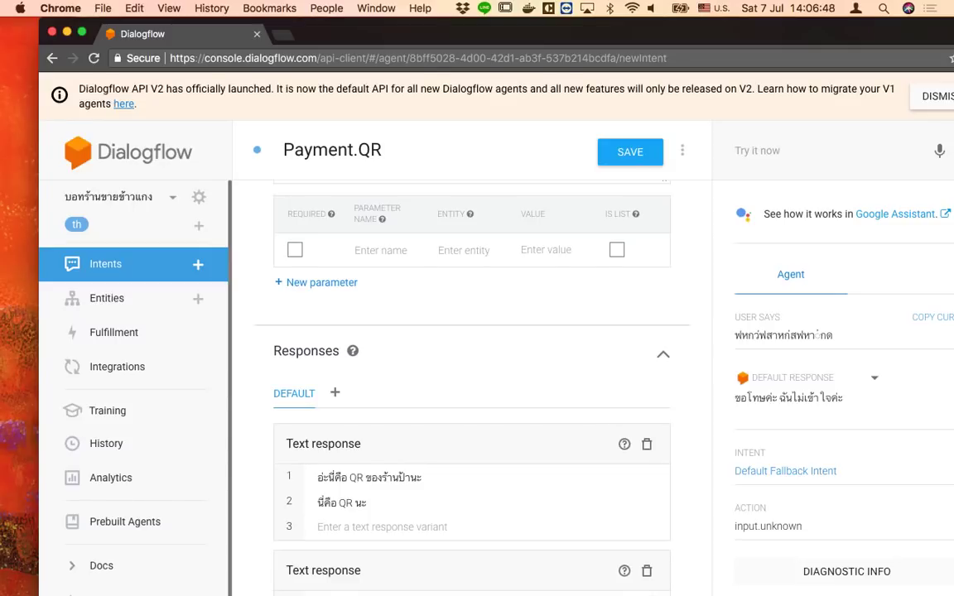
key(ctrl+space)
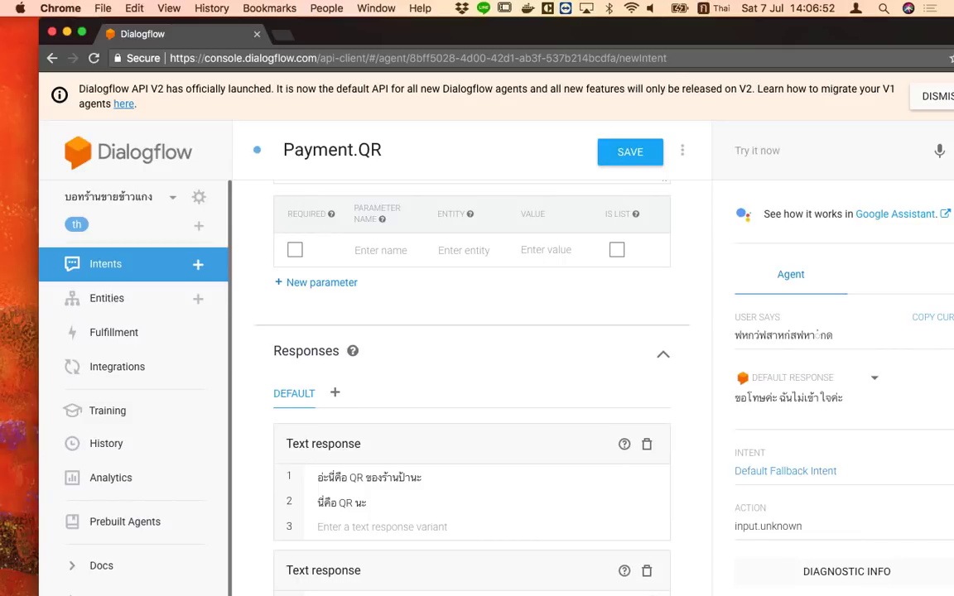
key(ctrl+space)
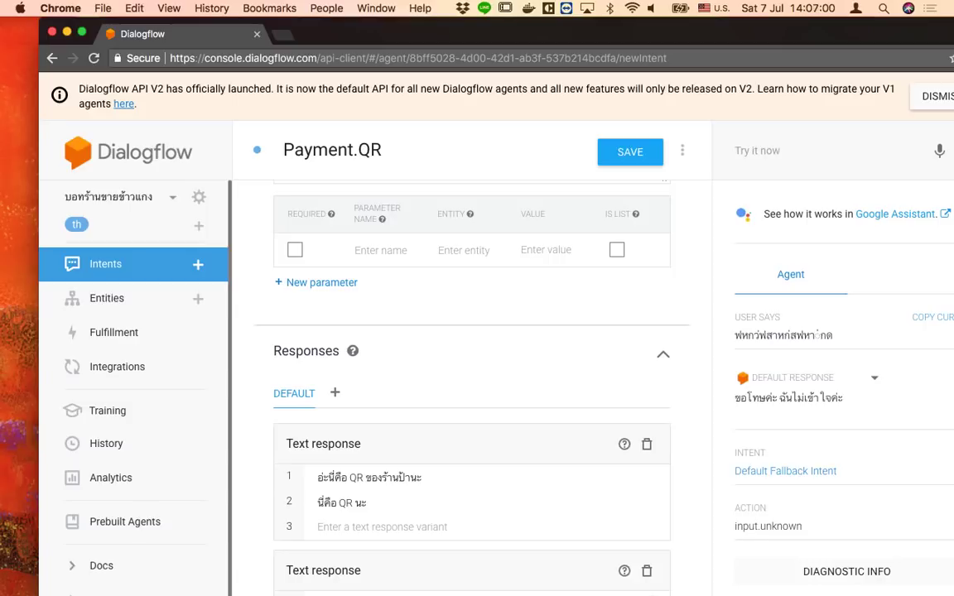
Save the Payment.QR intent
scroll(393, 571, down, 2)
scroll(613, 199, up, 5)
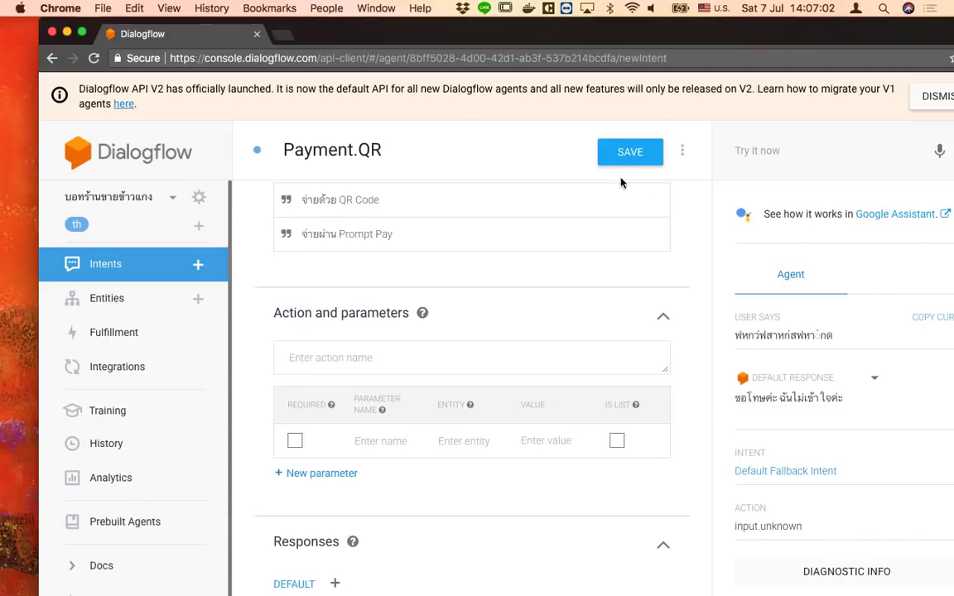
click(621, 162)
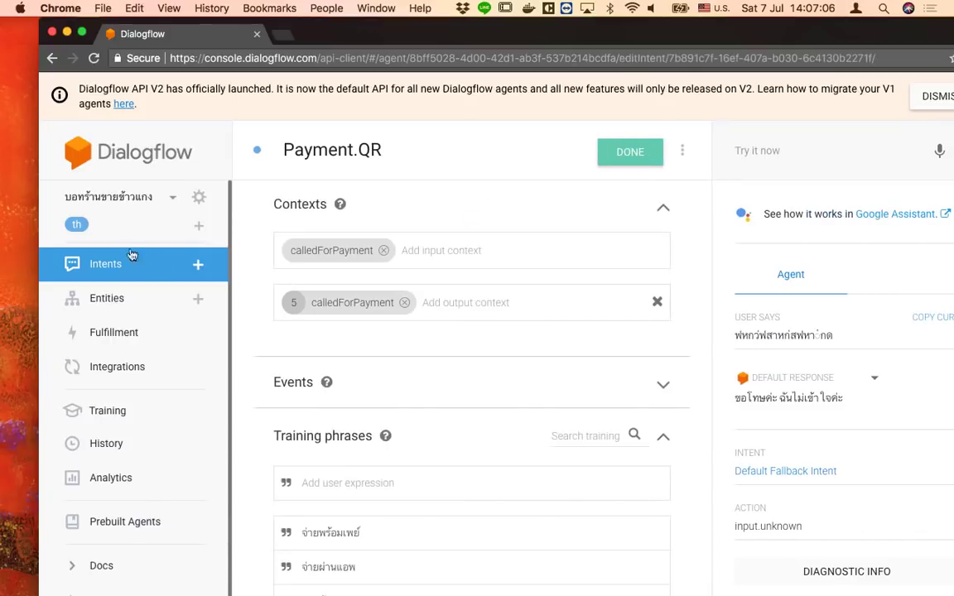
Go back to the intents list, now showing Payment.QR under Payment and Payment.Cash
click(129, 277)
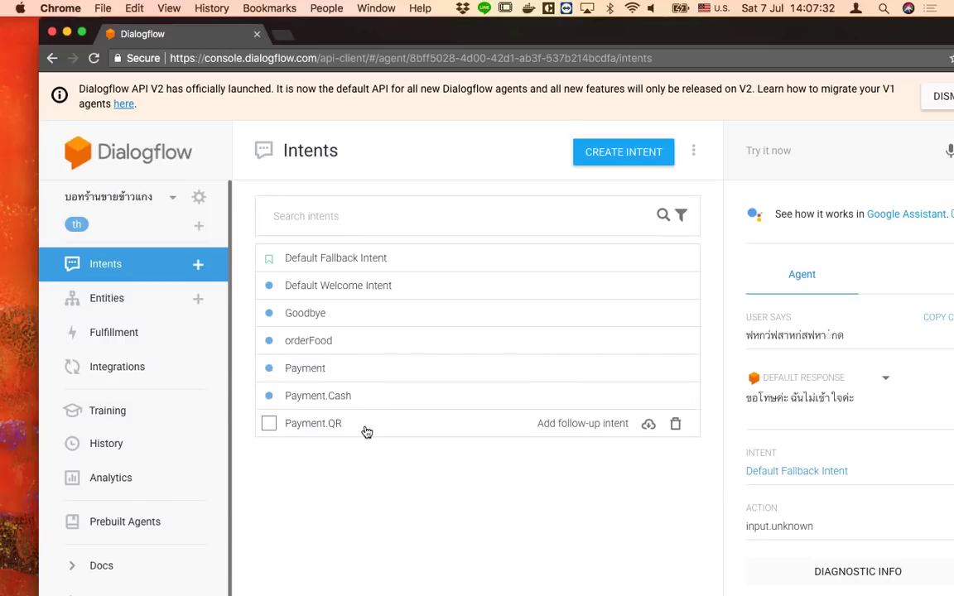
key(ctrl+Right)
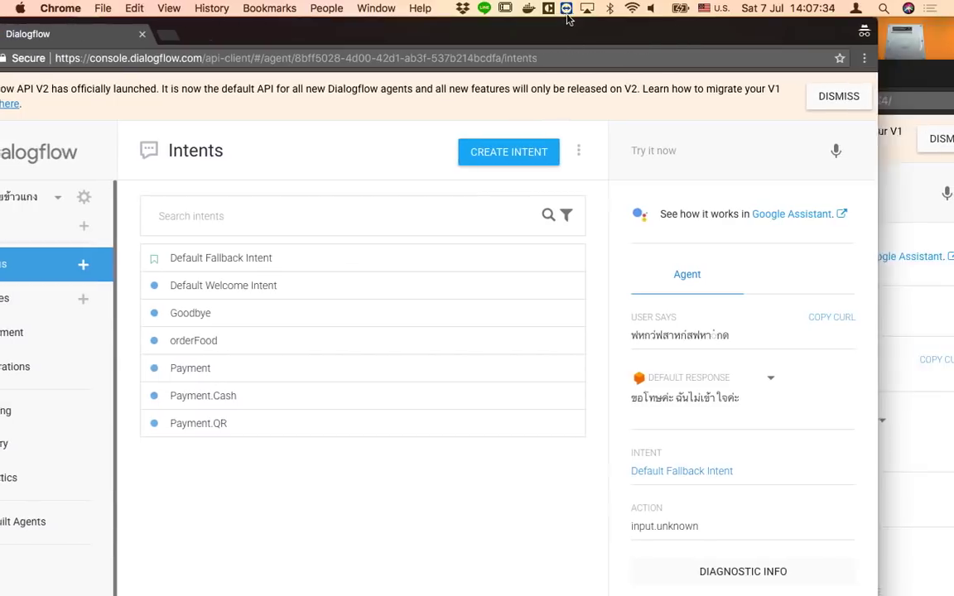
Train the agent from its ML Settings page, then return to the intents list
click(121, 196)
click(147, 196)
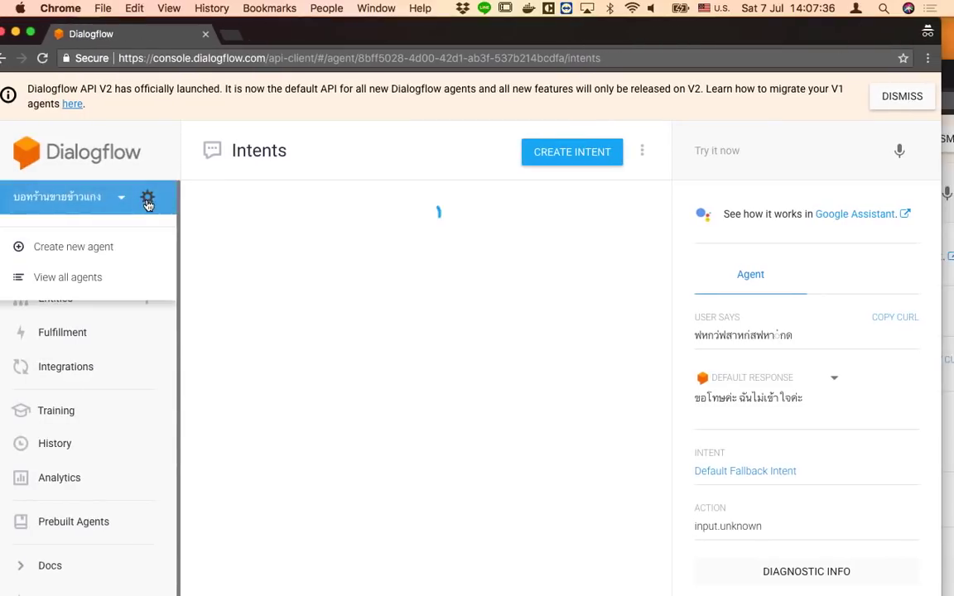
click(339, 202)
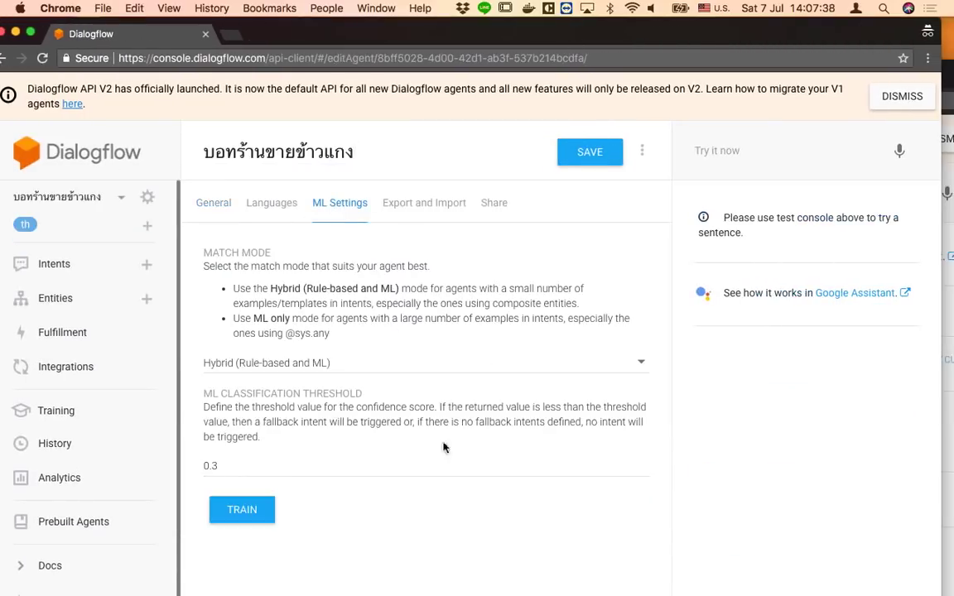
click(242, 511)
click(70, 201)
click(71, 203)
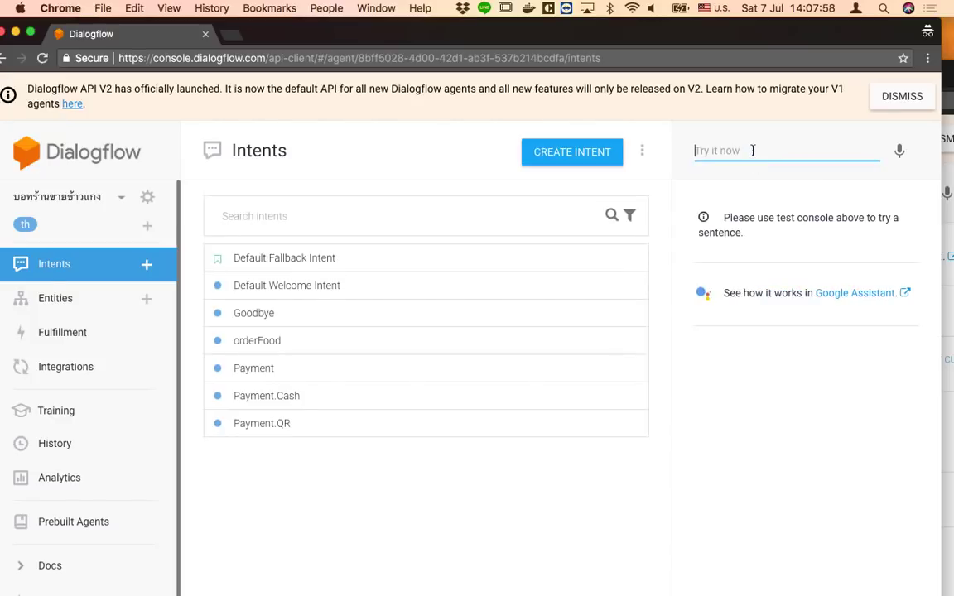
Send a เก็บเงิน test phrase in Try it now and open the matched Payment intent
key(ctrl+space)
text(ป่า)
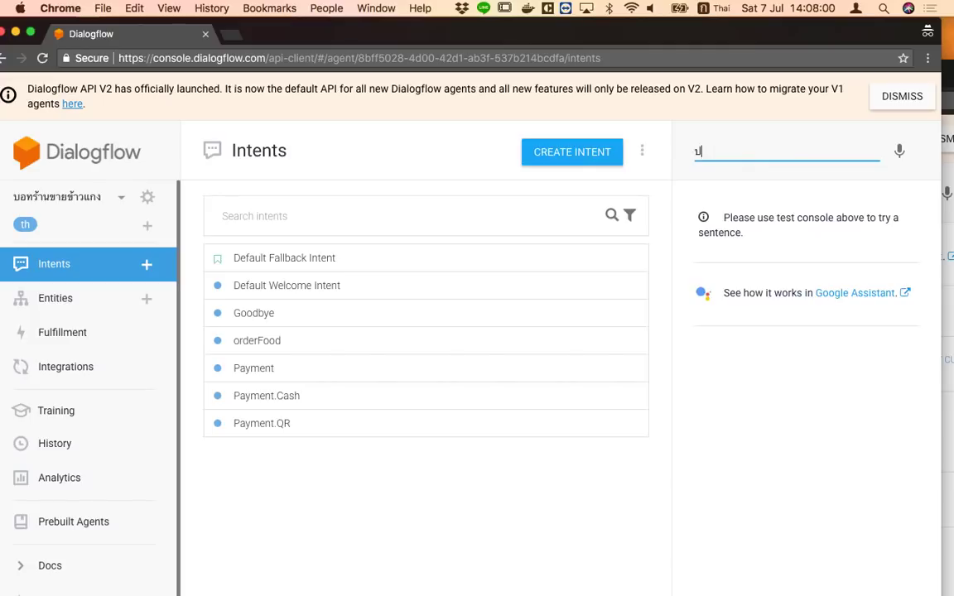
key(BackSpace)
key(BackSpace)
text(้า เกียง)
key(BackSpace)
key(BackSpace)
key(BackSpace)
text(็บเงิน)
key(Return)
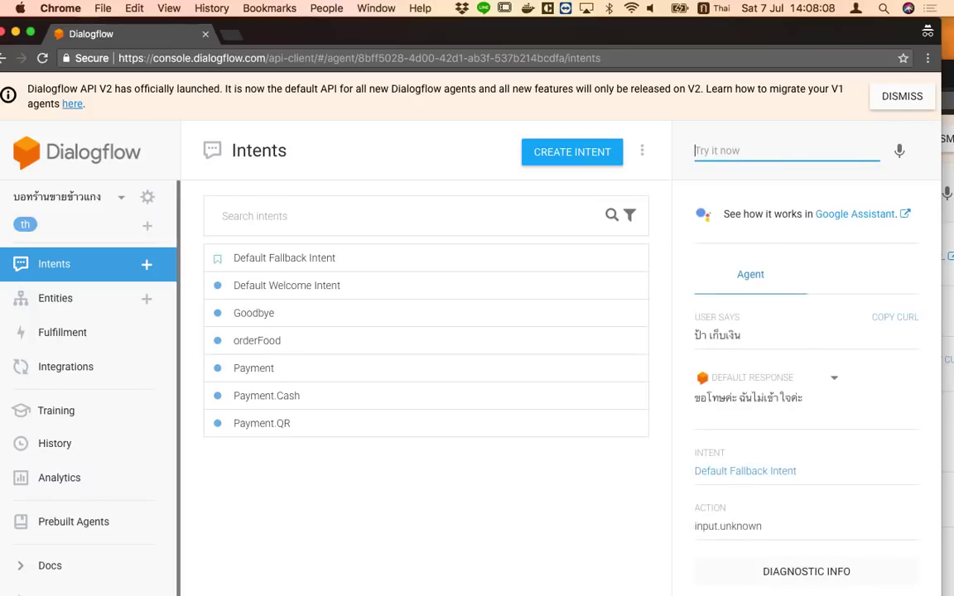
click(263, 340)
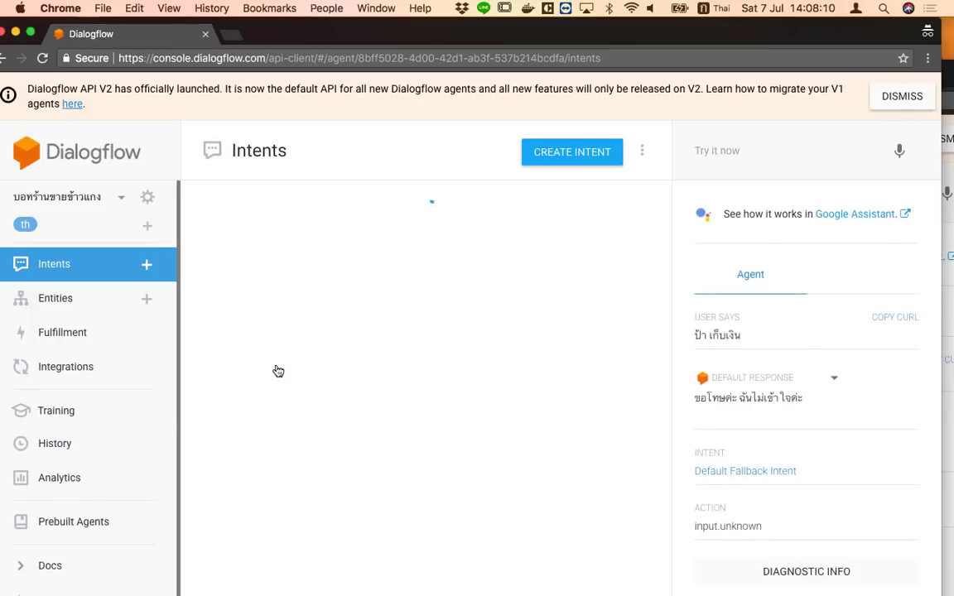
scroll(549, 442, down, 3)
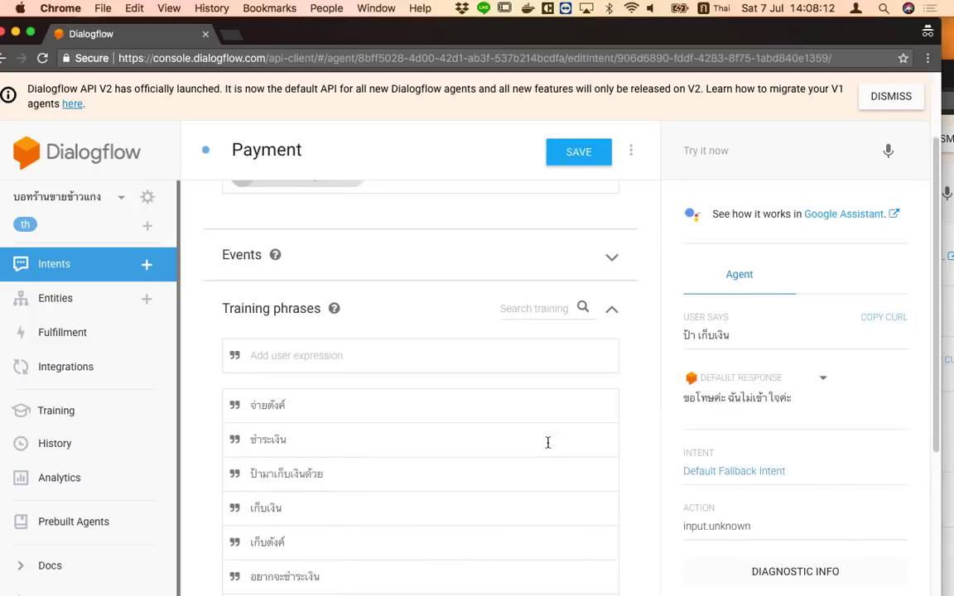
Reload the page and send the test phrase 'เช็คบิล' to the agent
click(737, 150)
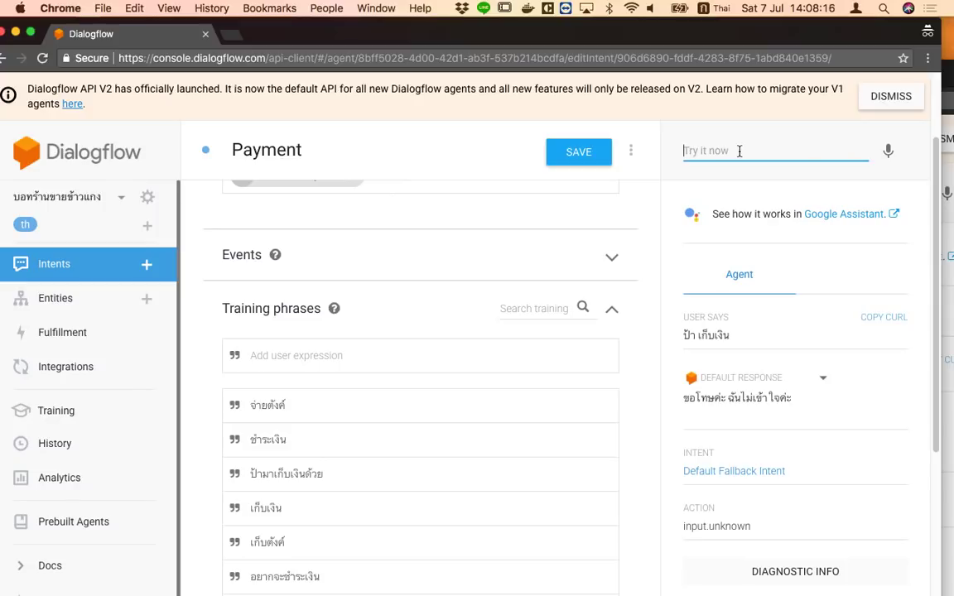
click(739, 150)
key(super+r)
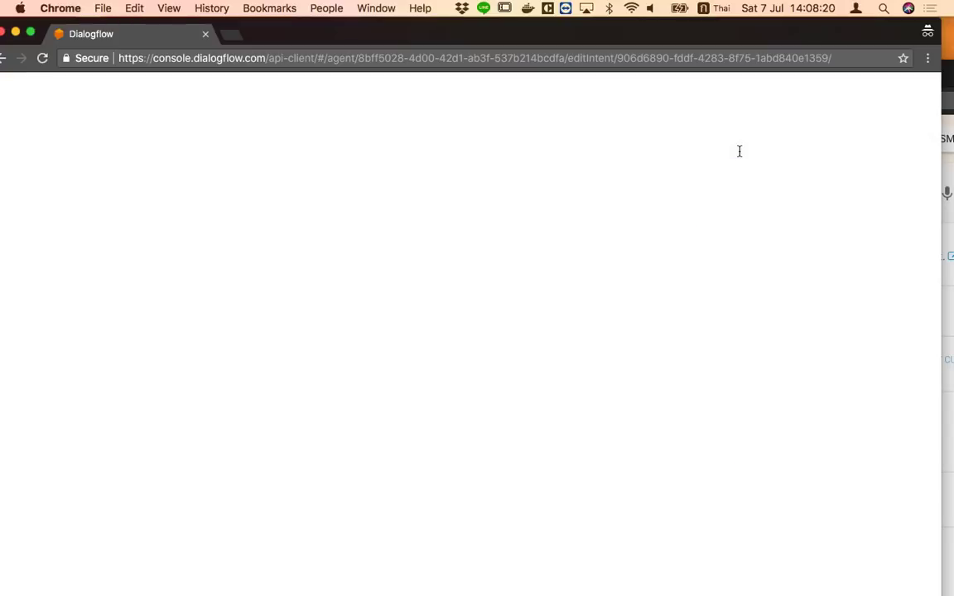
click(739, 151)
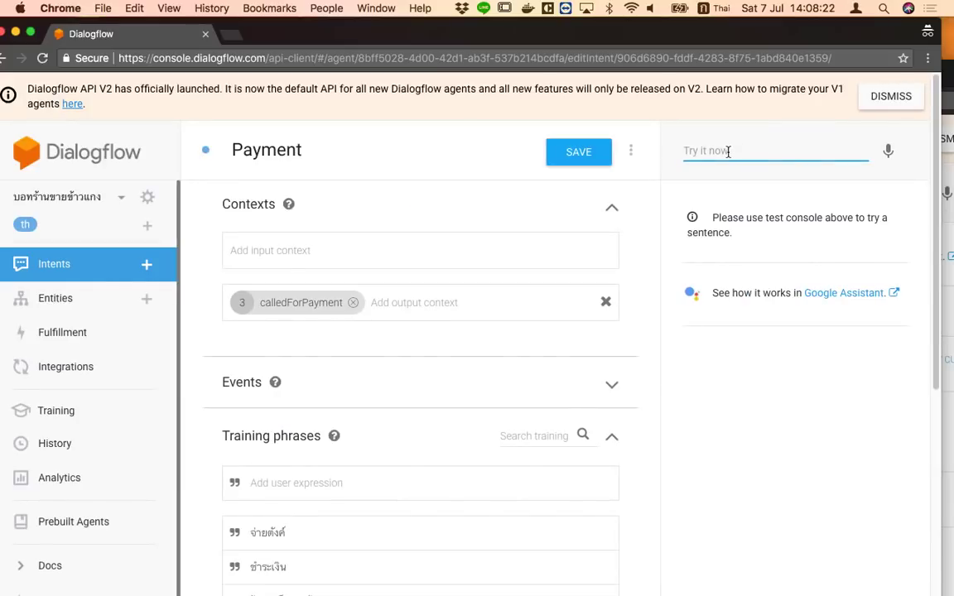
text(เ)
text(ช็คบิล)
key(Return)
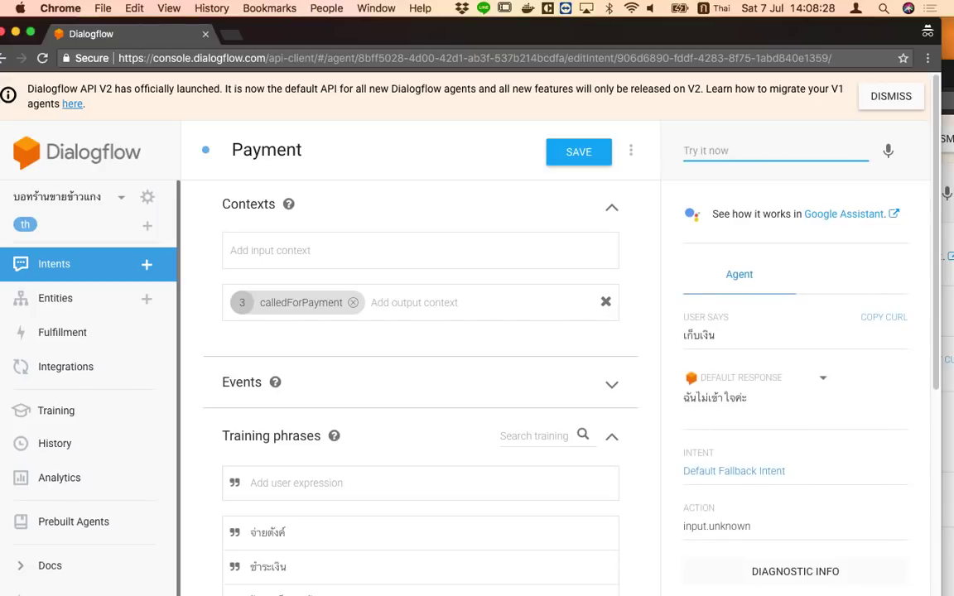
Test 'เก็บเงิน' then follow-up 'เงินสด', matching Payment.Cash, and return to intents
text(เก็)
key(Down)
key(Return)
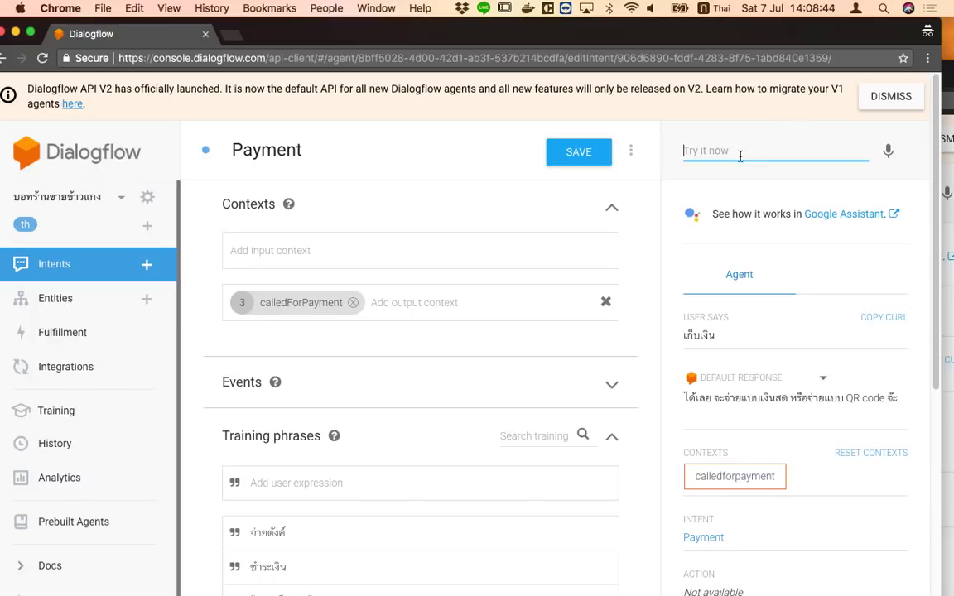
text(เงินาด)
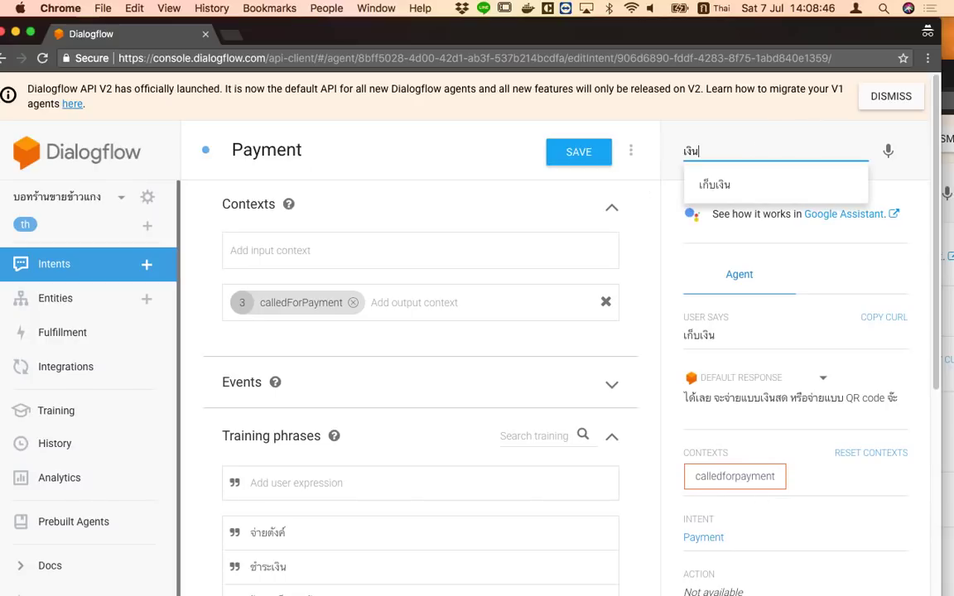
key(BackSpace)
key(BackSpace)
text(สด)
key(Return)
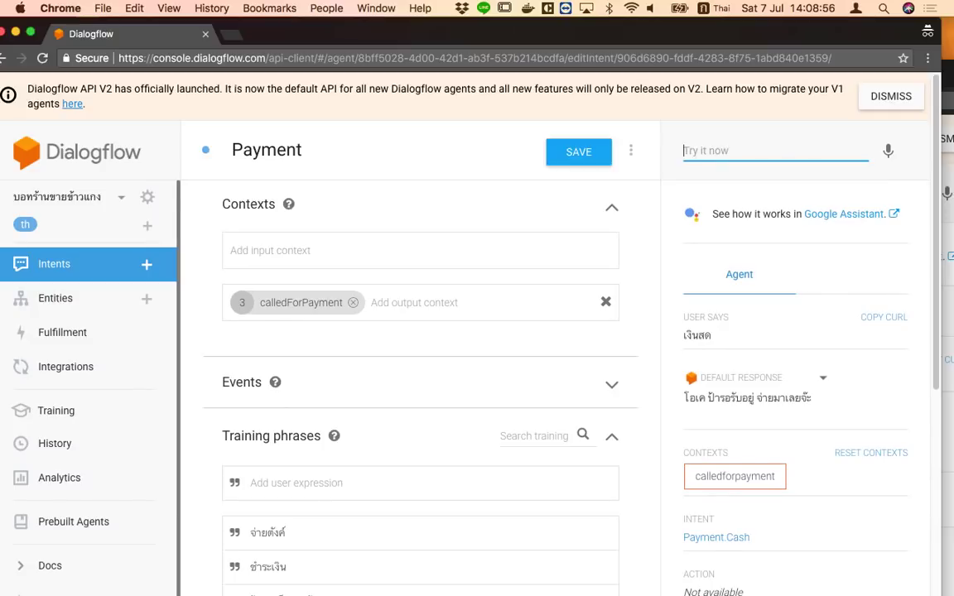
click(59, 264)
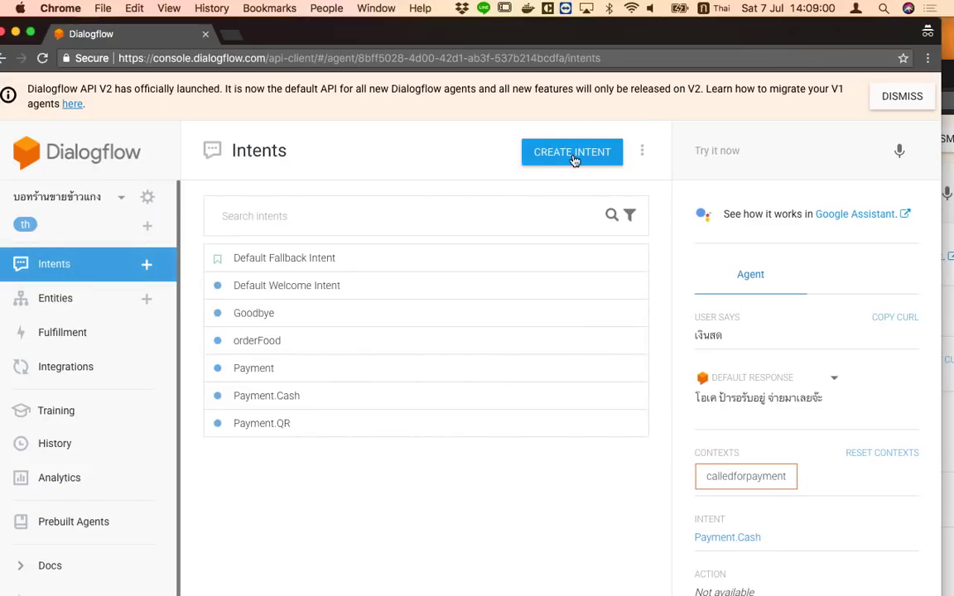
Create a new intent named CashWithoutContext
click(572, 153)
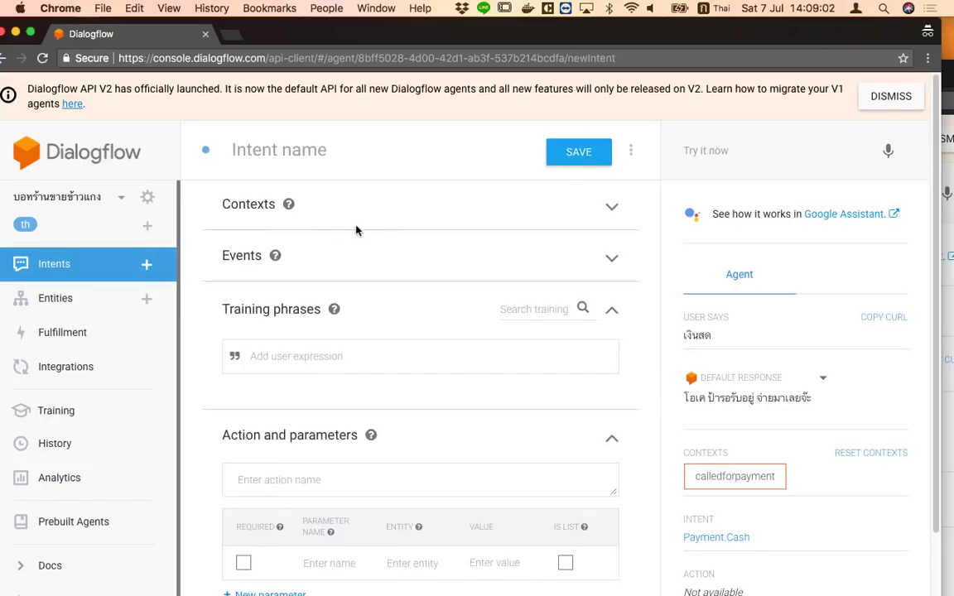
click(330, 158)
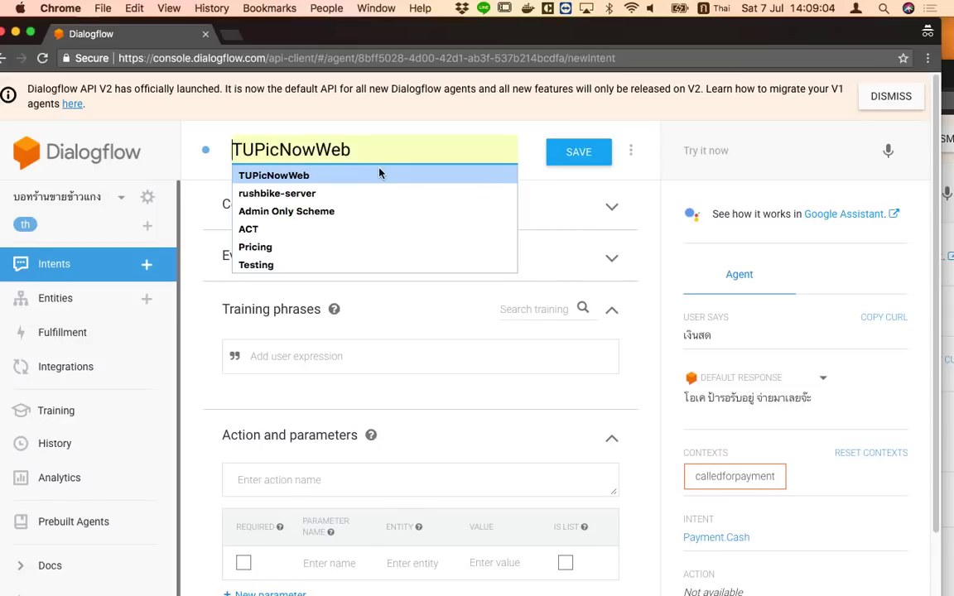
text(Cash)
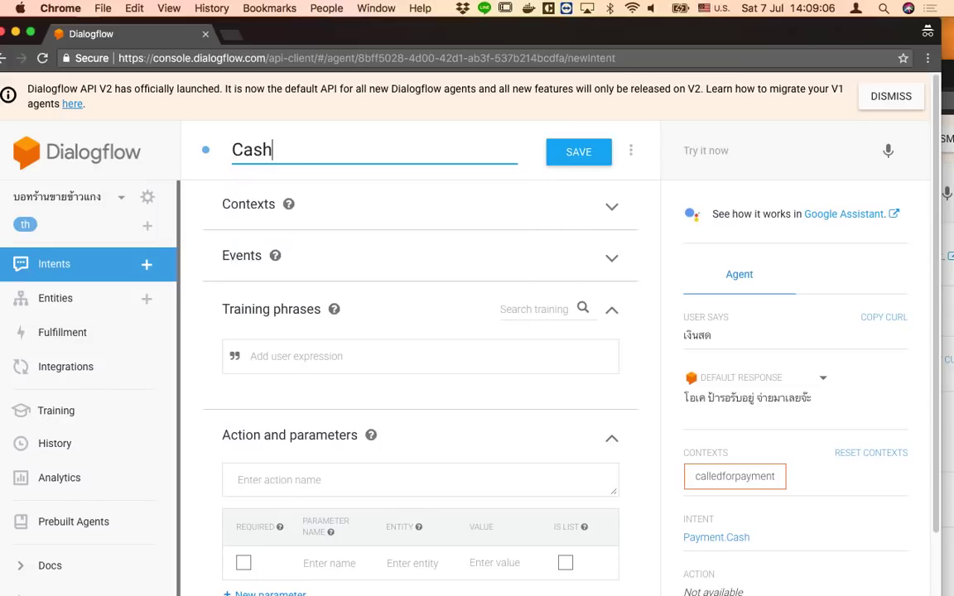
text(WithoutC)
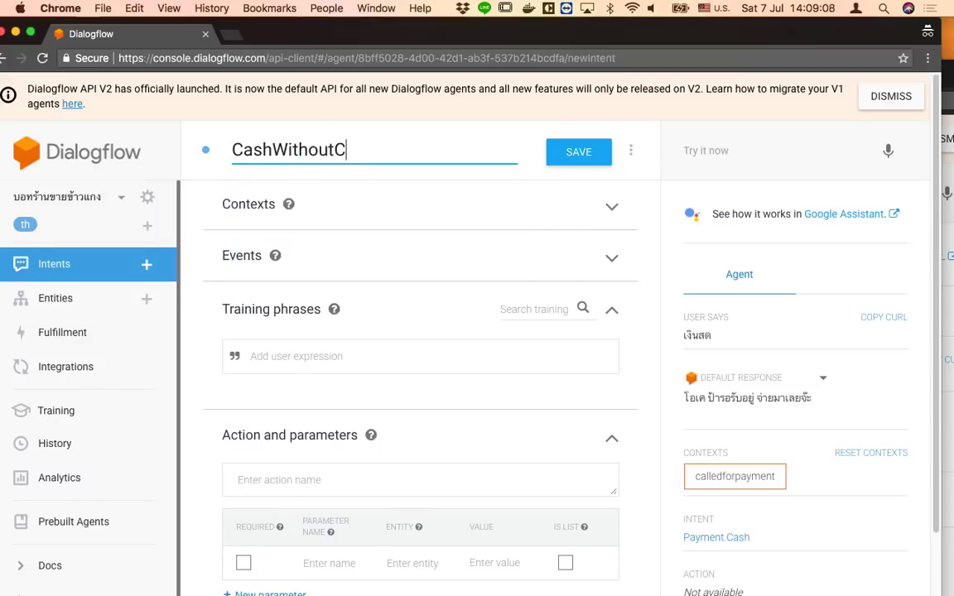
text(ontext)
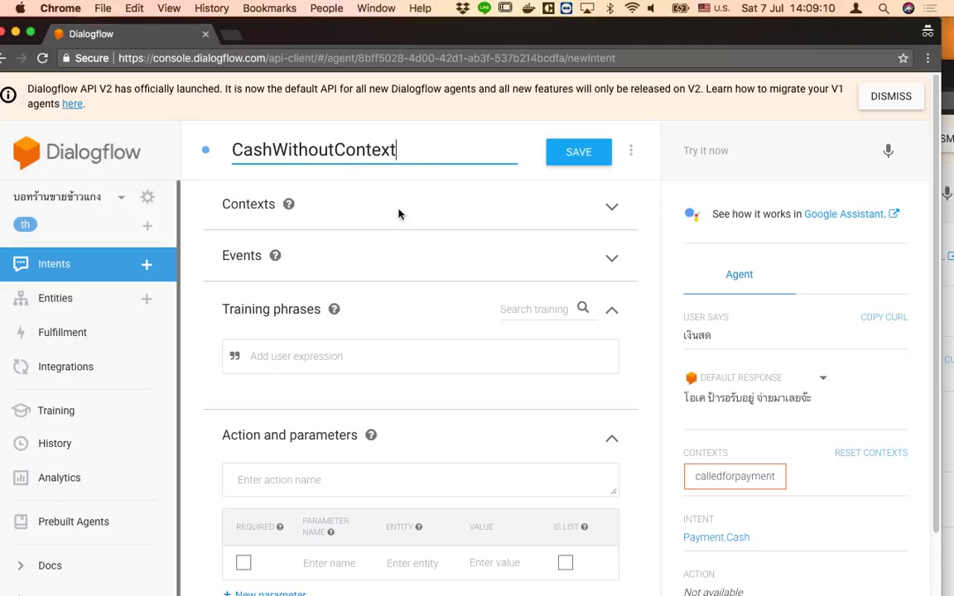
Add the training phrases 'เงินสด', 'เงินผ่อน' and 'เงินกู้'
click(418, 360)
key(ctrl+space)
text(เ)
key(BackSpace)
text(เงินสด)
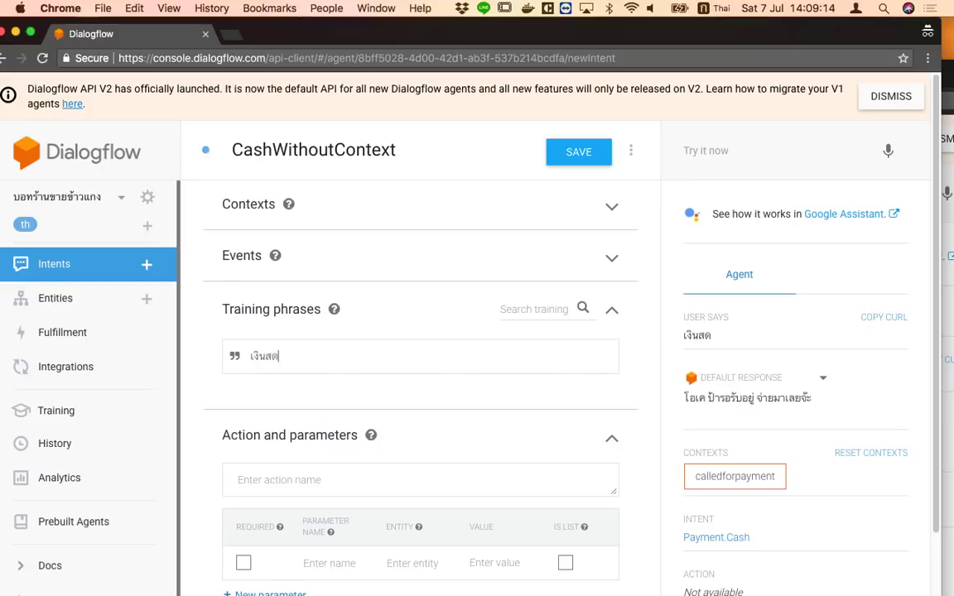
key(Return)
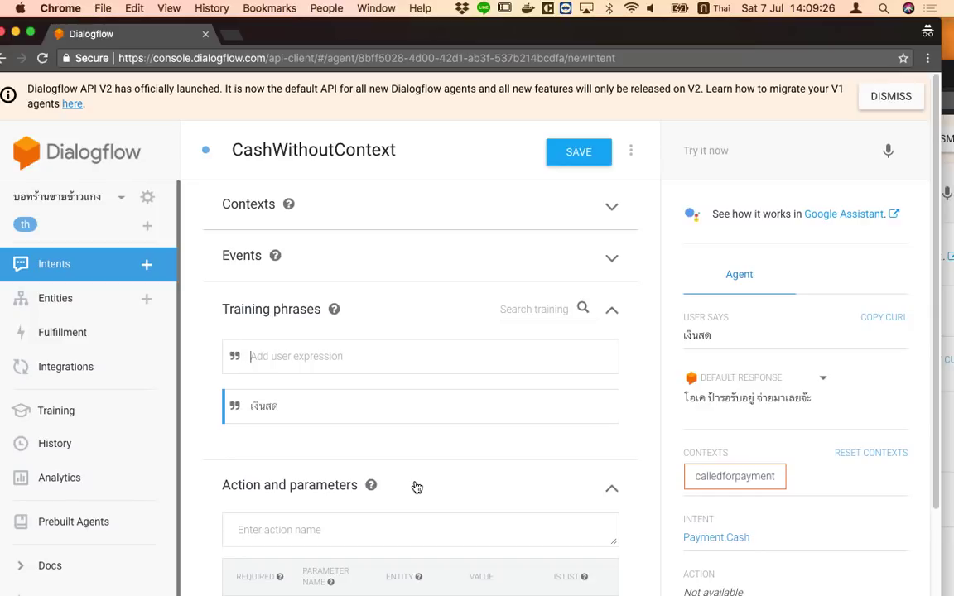
text(ครับ)
key(BackSpace)
key(BackSpace)
key(BackSpace)
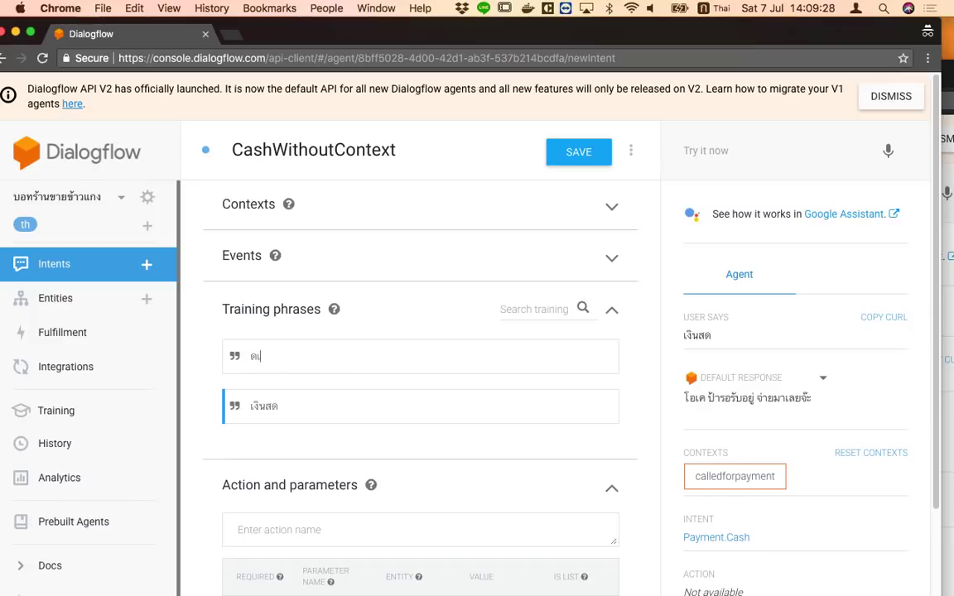
key(BackSpace)
text(เงินผ่อน)
key(Return)
text(เงินกู้)
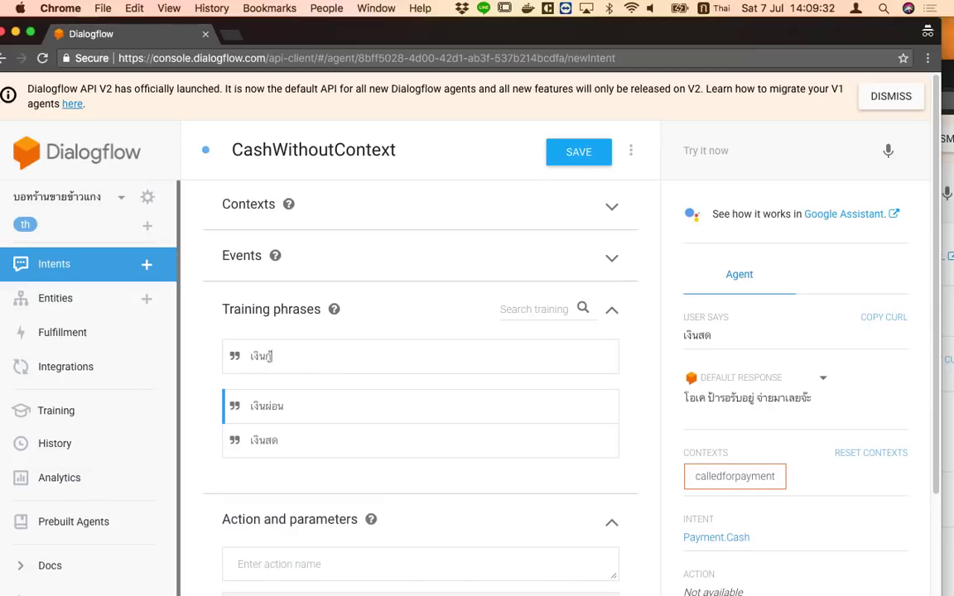
key(Return)
text(เงิน)
key(BackSpace)
key(BackSpace)
key(BackSpace)
key(BackSpace)
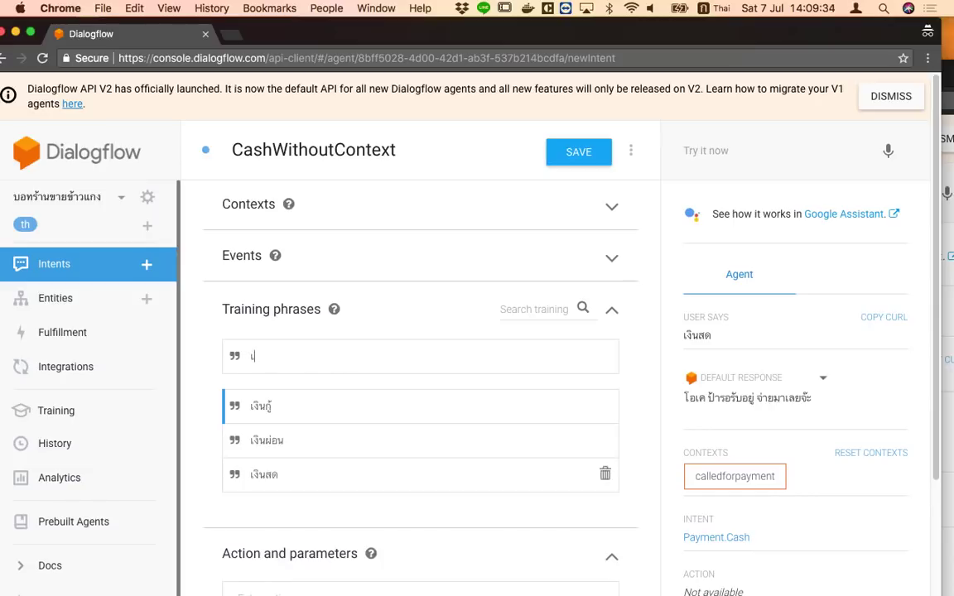
Set the text reply to 'ที่นี่ไม่ใช่ธนาคารนะ' and save the intent
scroll(420, 562, down, 5)
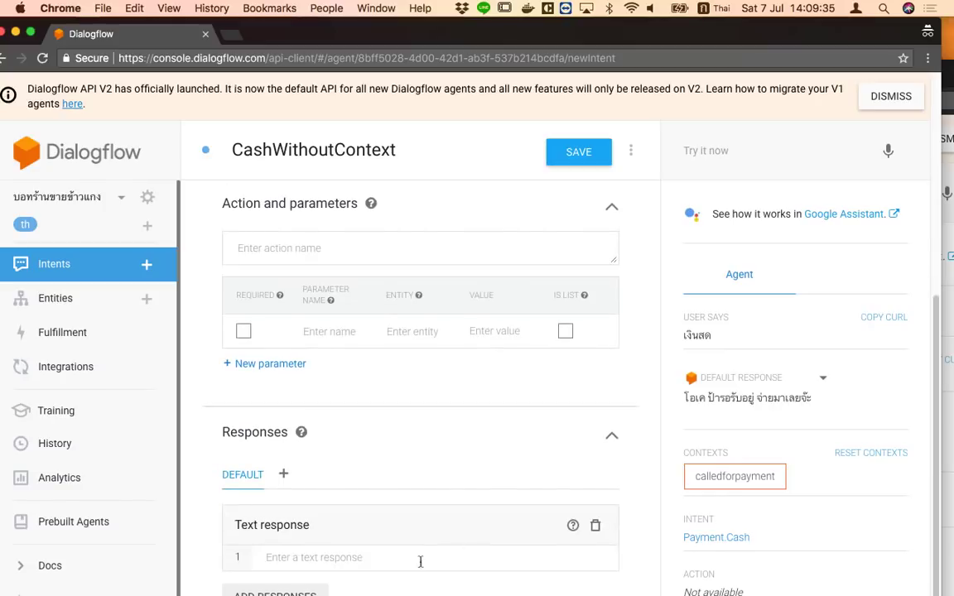
click(354, 569)
text(ที่นี่ไม่ใช)
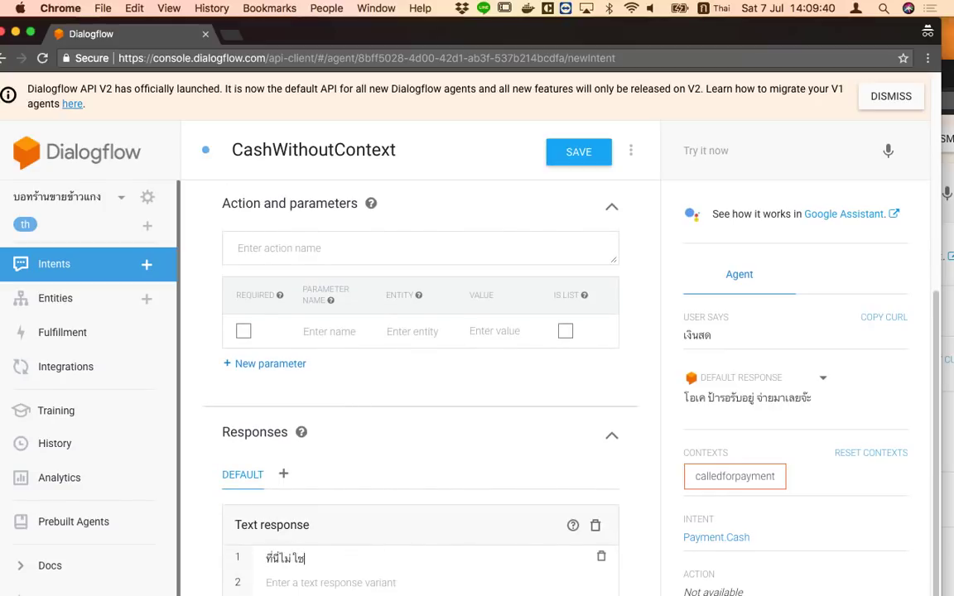
text(่ธนาคารนะ)
scroll(536, 249, up, 5)
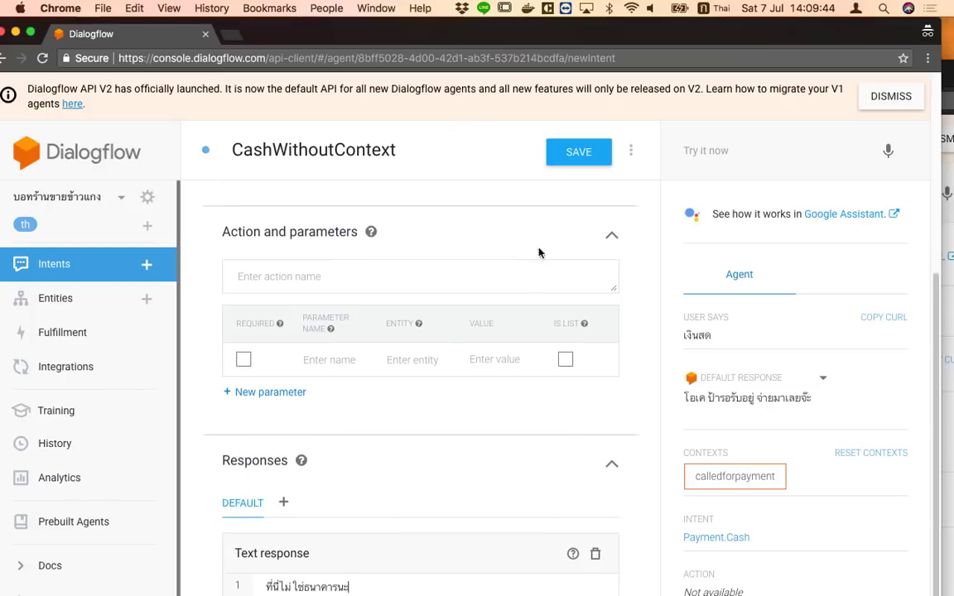
click(596, 154)
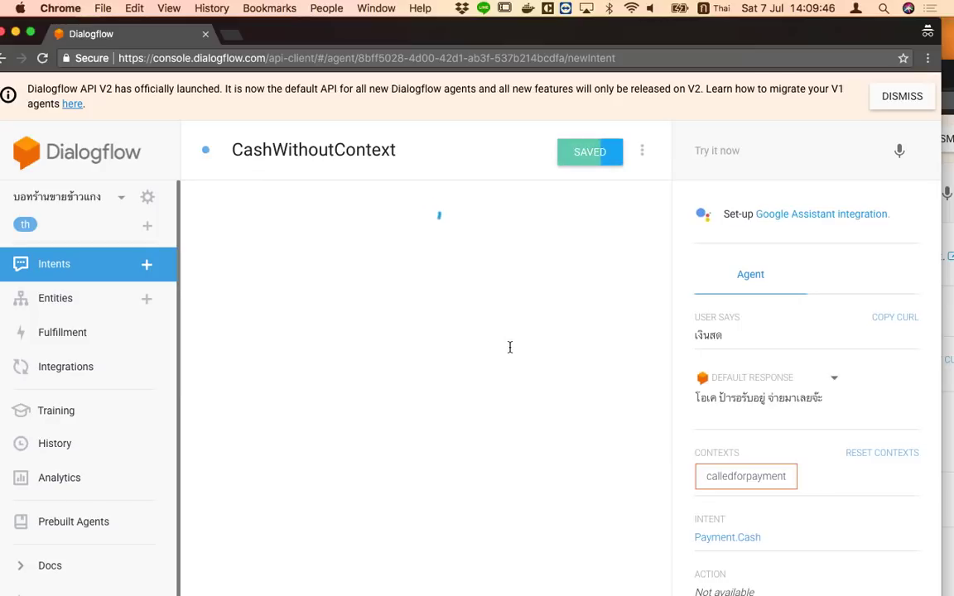
scroll(507, 452, down, 5)
scroll(505, 448, up, 5)
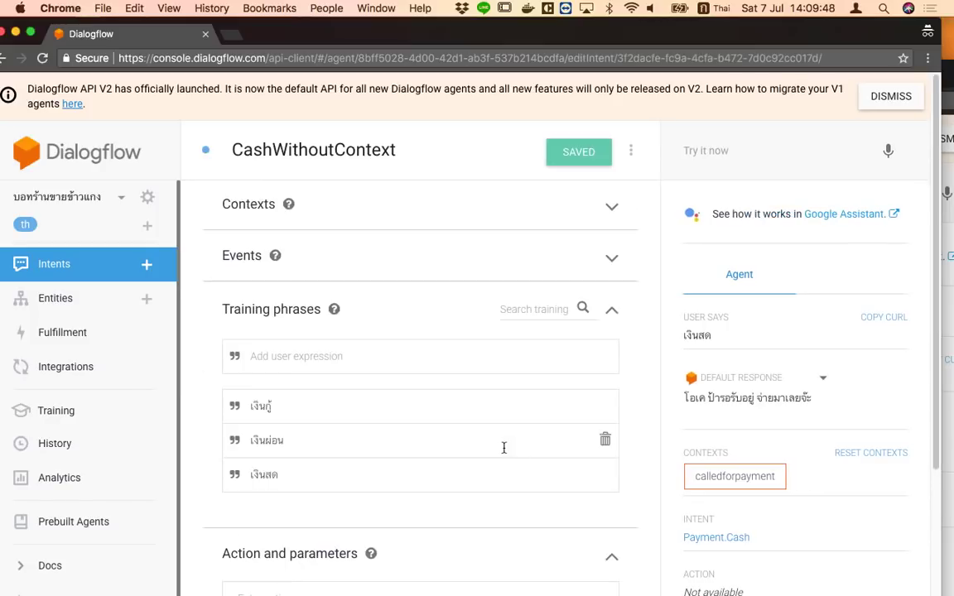
From the intents list, test 'จ่ายเงิน' and then 'เงินผ่อนได้ไหม' in Try it now
click(67, 273)
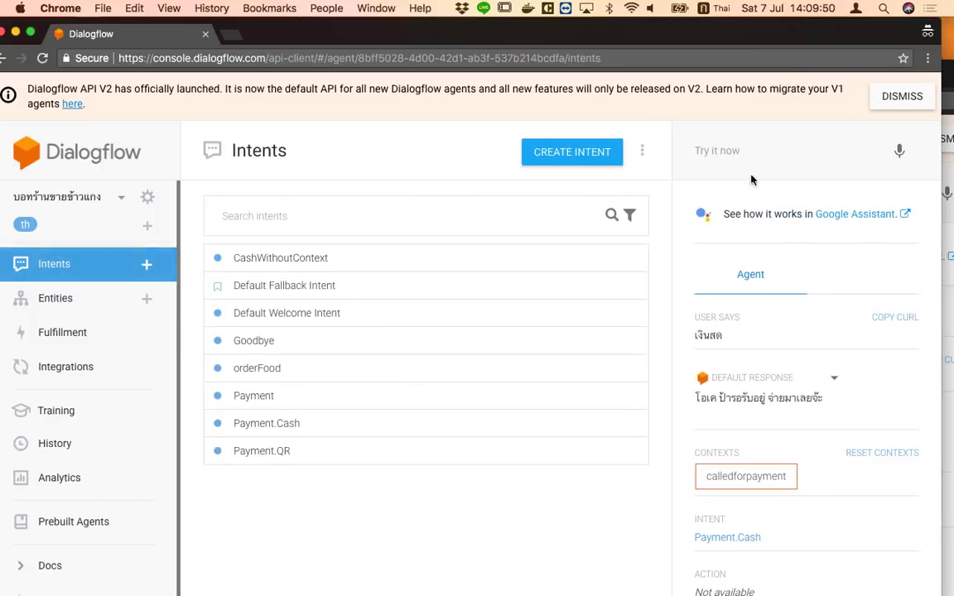
click(728, 147)
text(จ่ายเงิน)
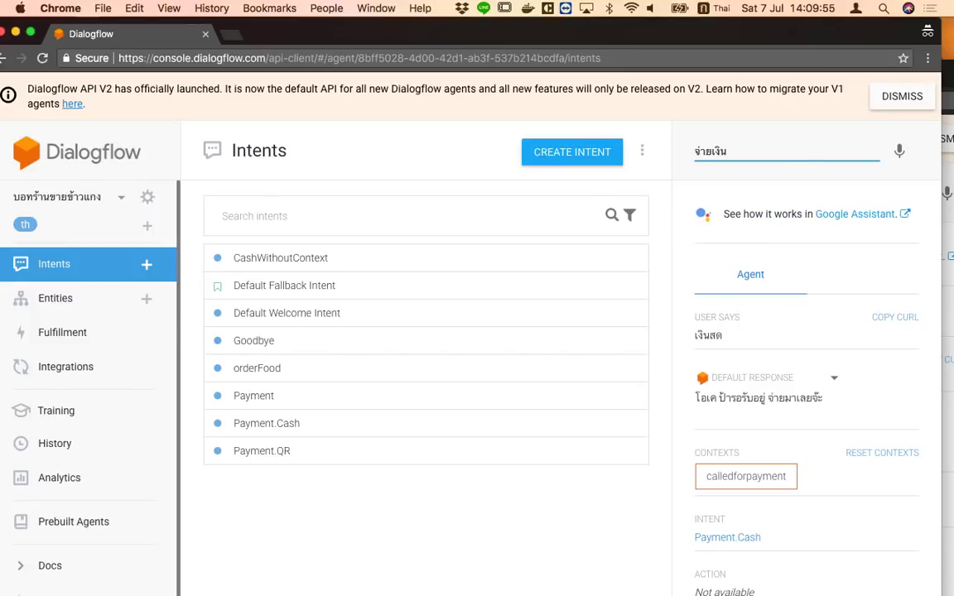
key(Return)
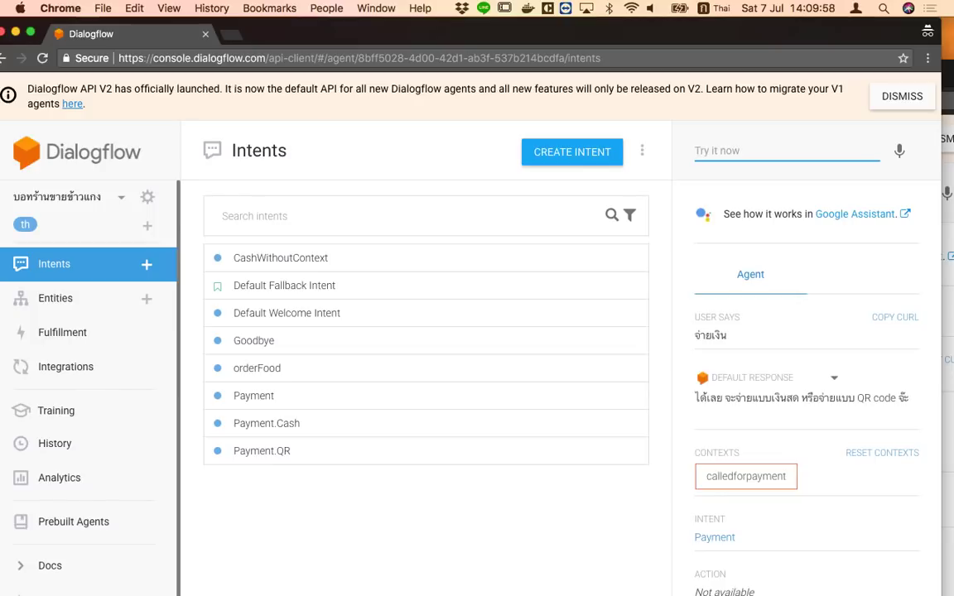
text(เงิ)
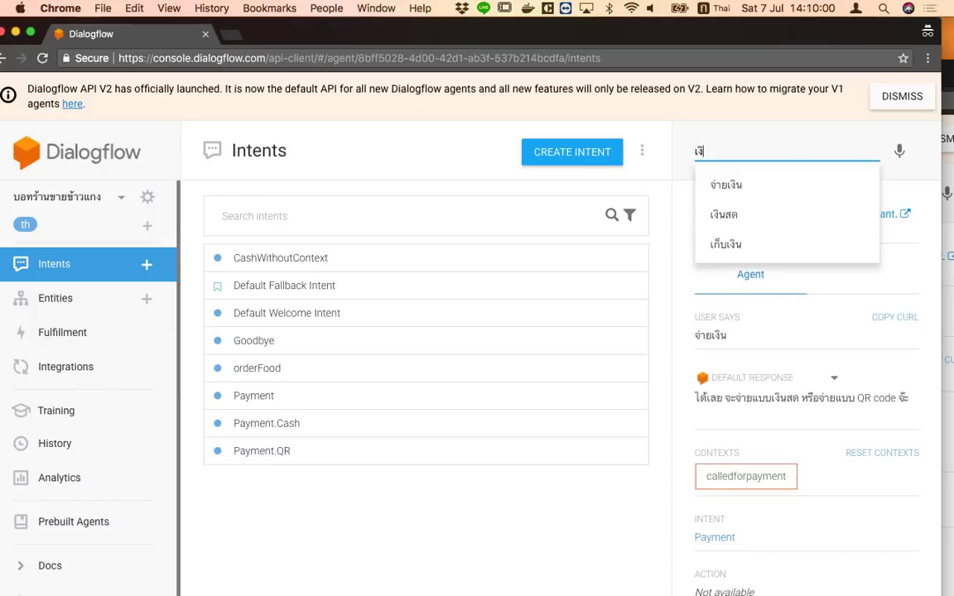
text(นผ่อนได้ไหม)
key(Return)
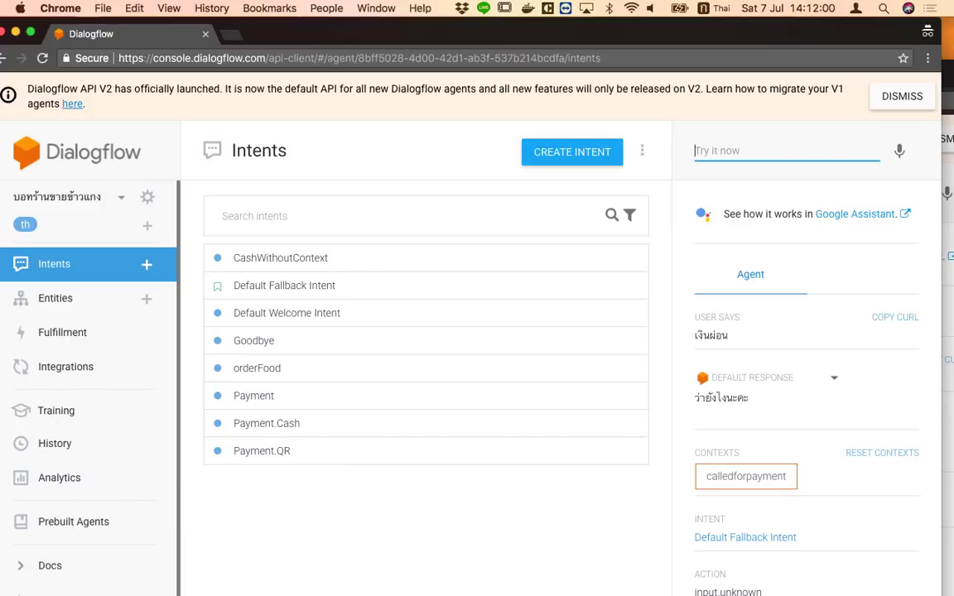
Check the เงินผ่อน Default Fallback result, then start a blank new intent
click(309, 514)
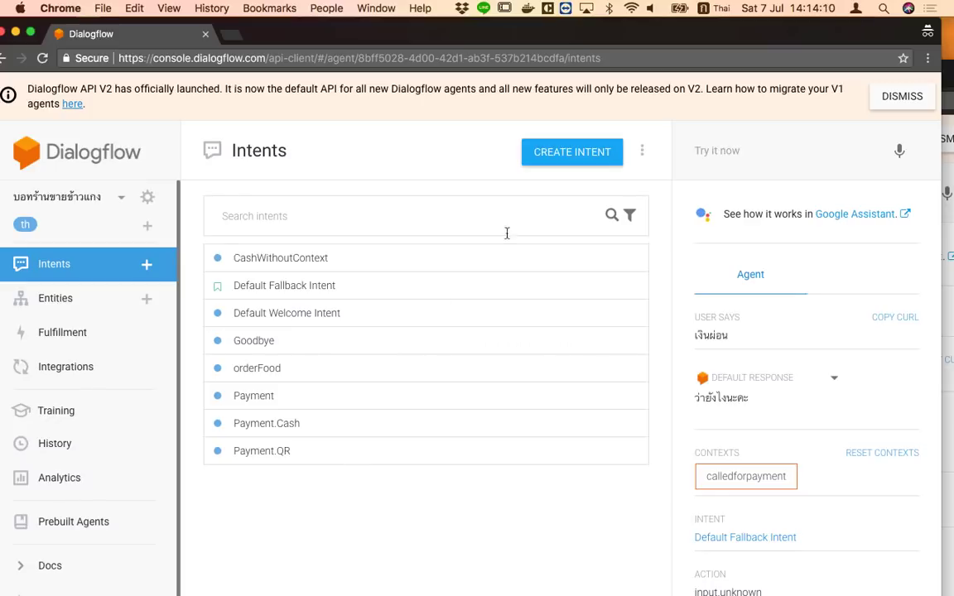
click(558, 159)
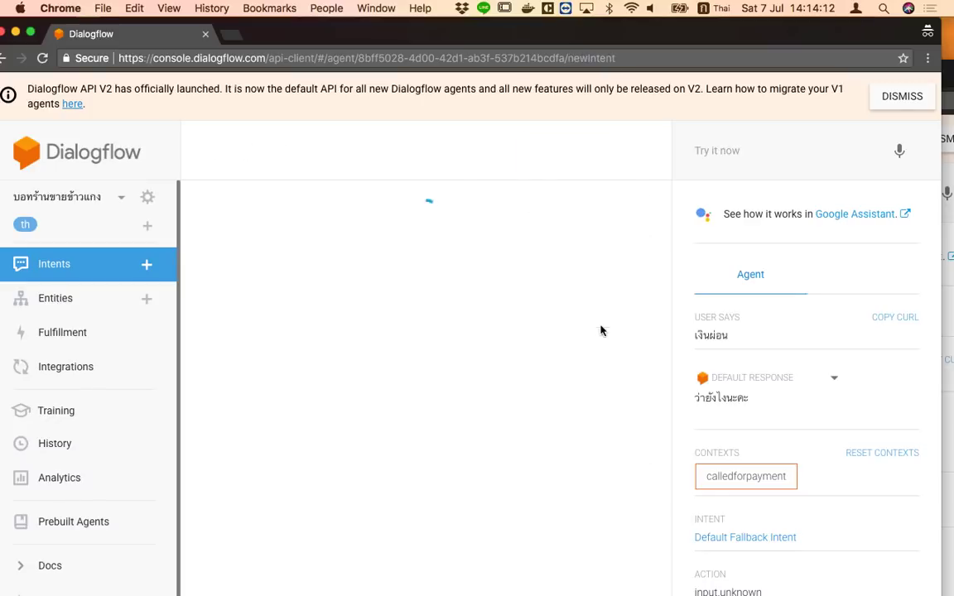
Name the new intent eatInOrOut
click(337, 156)
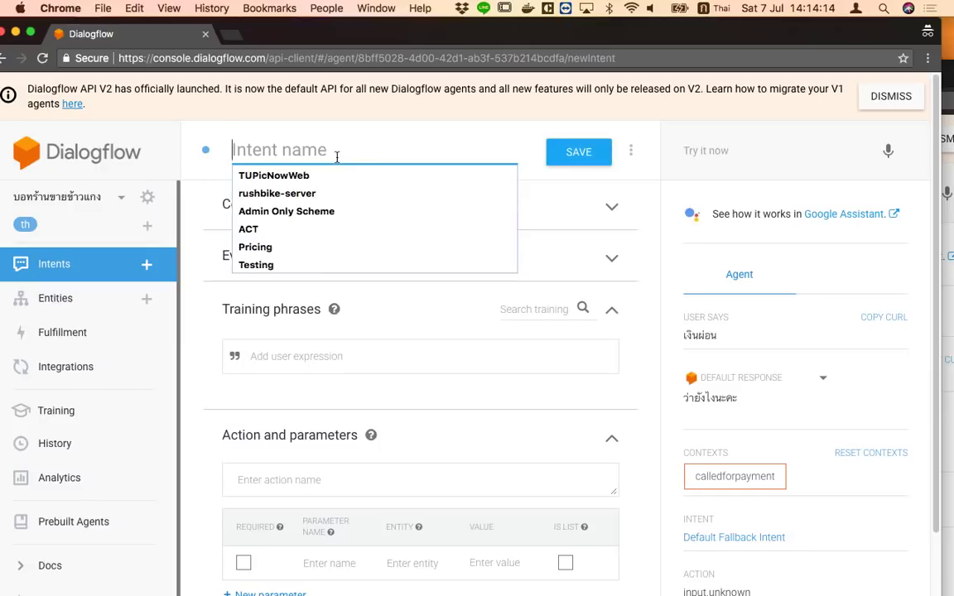
text(ำฟห)
key(BackSpace)
key(BackSpace)
key(BackSpace)
key(ctrl+space)
text(eatinOrOut)
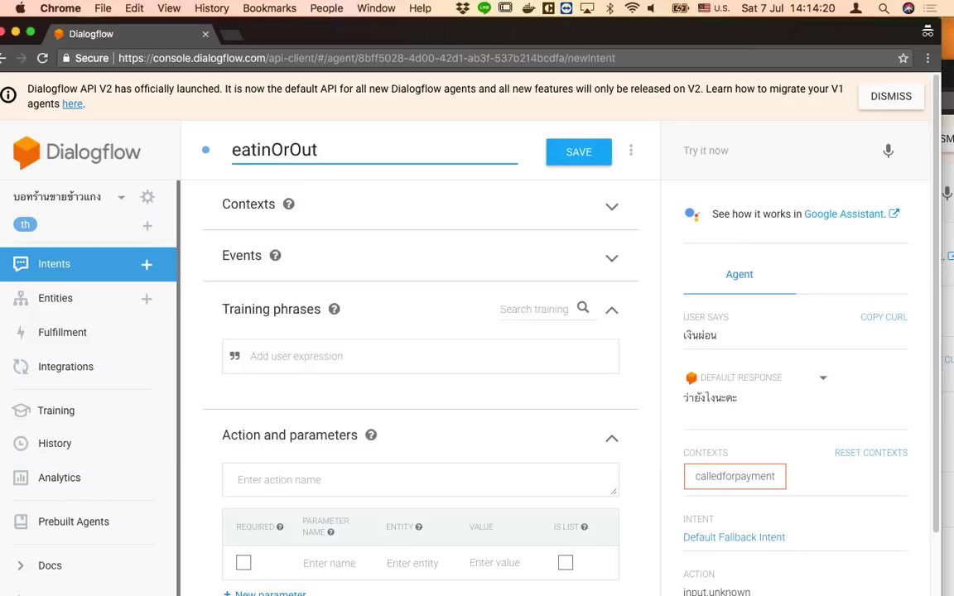
key(Left)
key(Left)
key(Left)
key(Left)
key(Left)
key(Left)
key(BackSpace)
text(I)
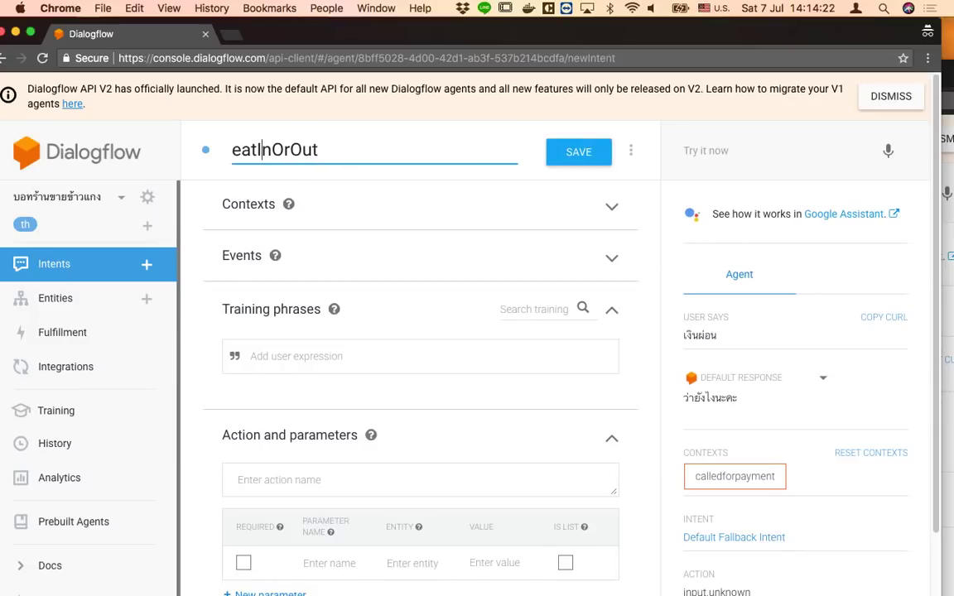
Enter the Thai training phrase สั่งกลับบ้าน
click(368, 351)
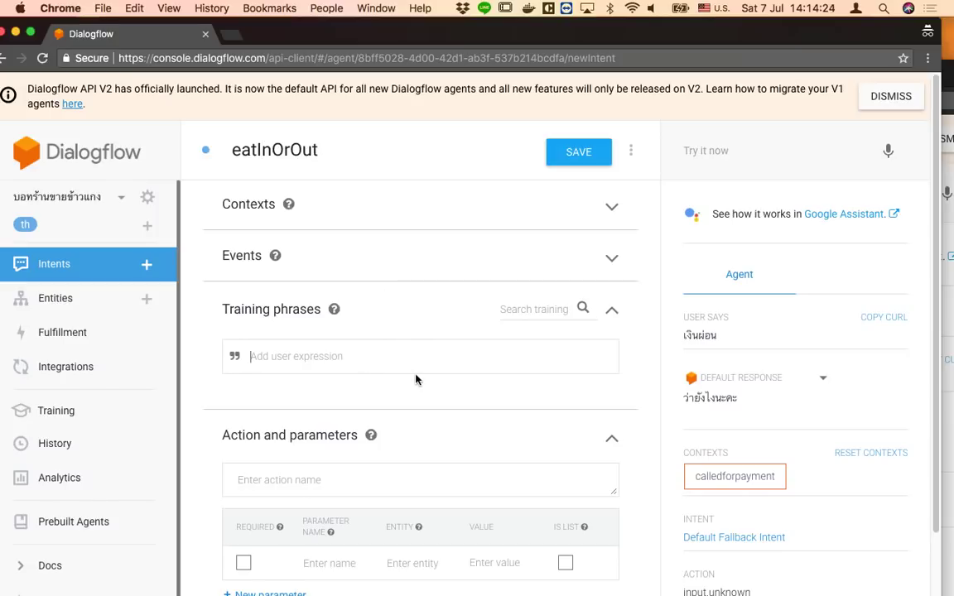
key(ctrl+space)
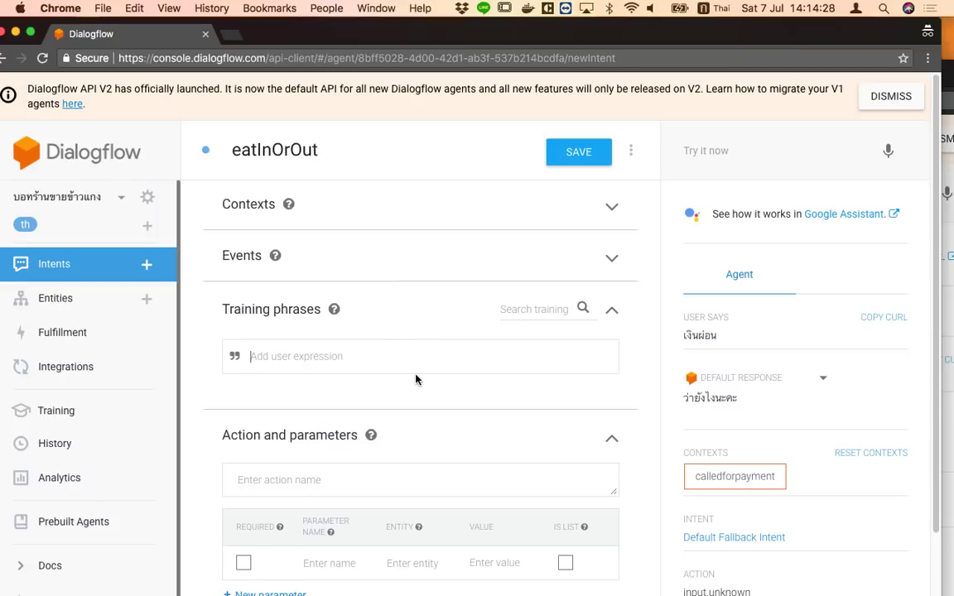
text(ส)
key(BackSpace)
text(สั่งกลับบ้าน)
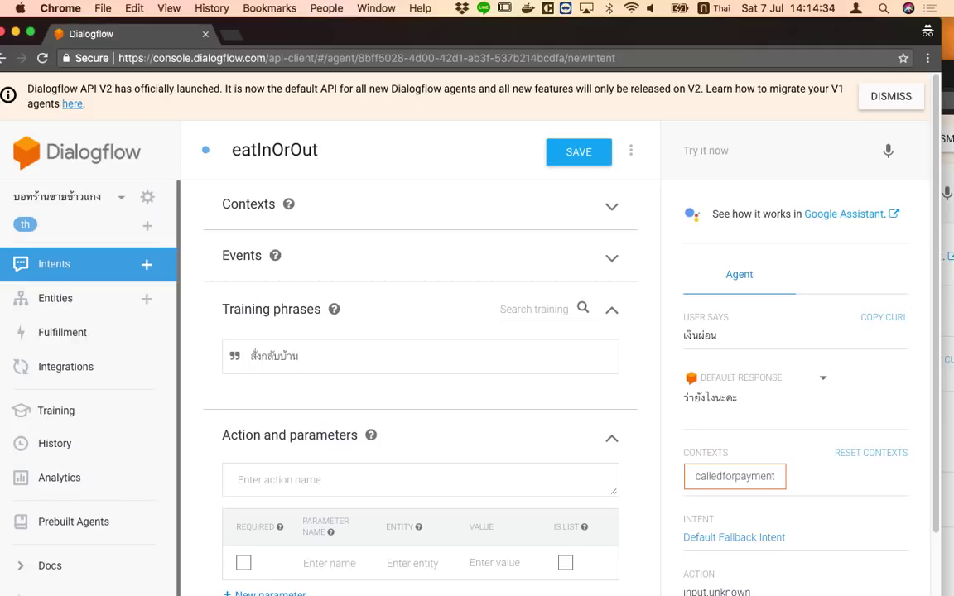
key(BackSpace)
key(BackSpace)
key(BackSpace)
key(BackSpace)
key(BackSpace)
key(BackSpace)
key(BackSpace)
key(BackSpace)
key(BackSpace)
key(BackSpace)
key(BackSpace)
key(BackSpace)
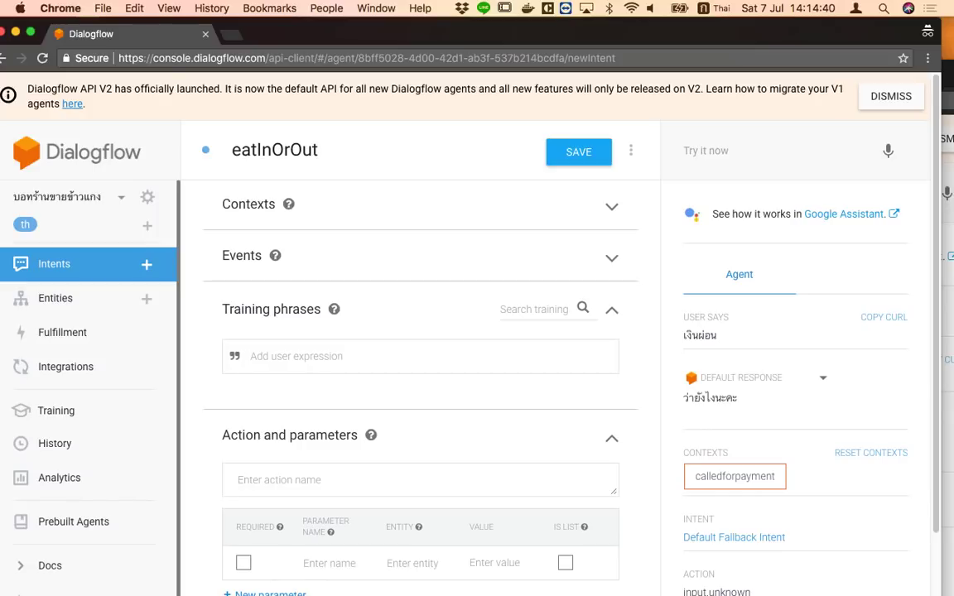
text(สั่ง)
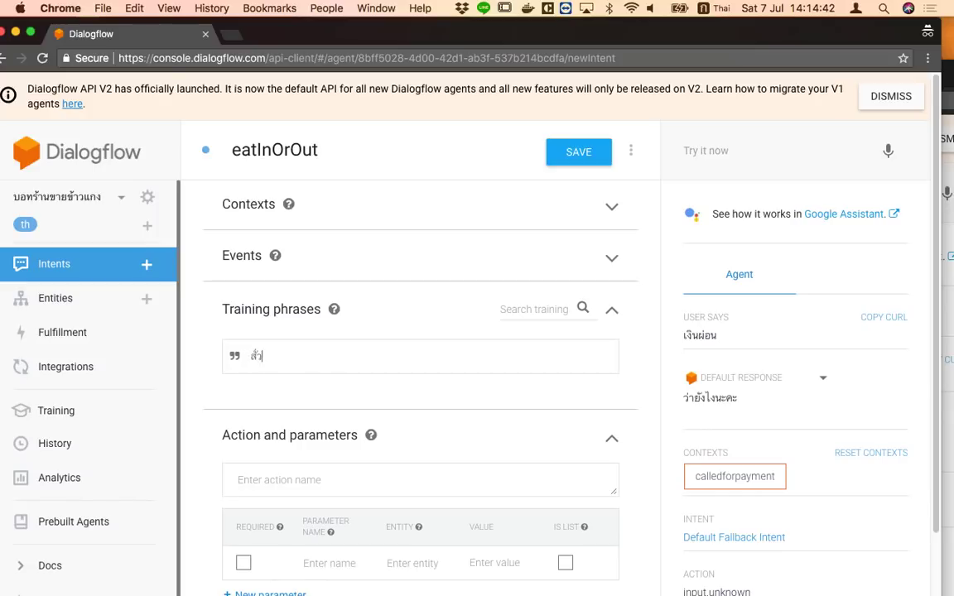
text(กลับบ้าน)
Rename the intent from eatInOrOut to takeOut
drag(354, 145, 240, 140)
key(BackSpace)
key(ctrl+space)
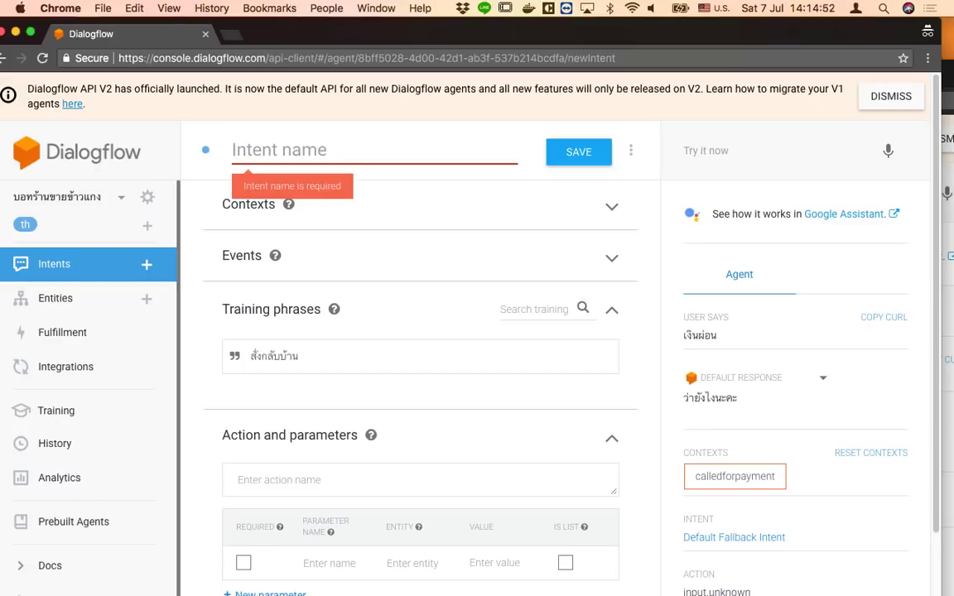
text(eat)
key(BackSpace)
key(BackSpace)
key(BackSpace)
text(takeOut.)
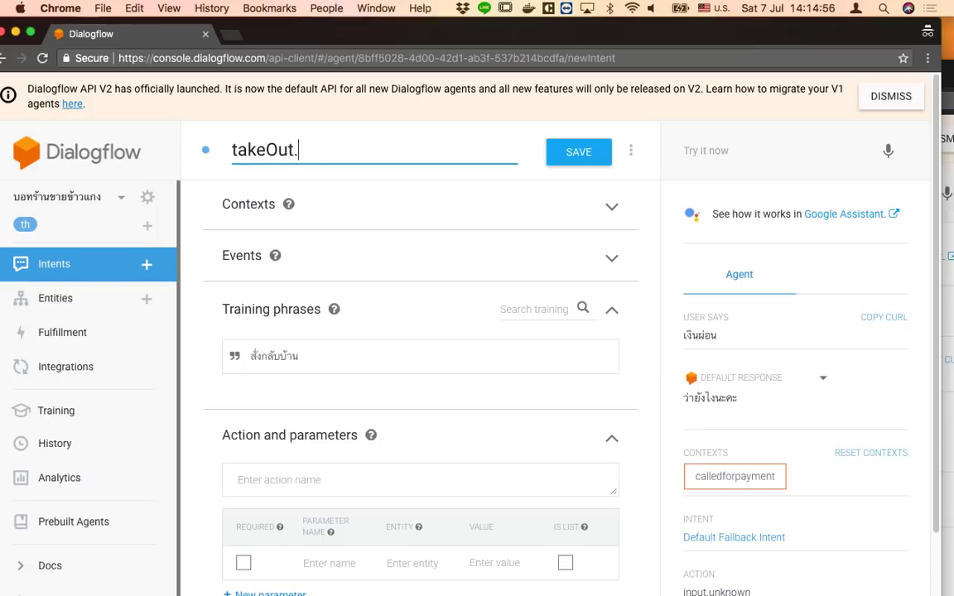
key(BackSpace)
Add training phrases สั่งกลับบ้าน and ห่อกลับบ้าน and save the takeOut intent
click(345, 350)
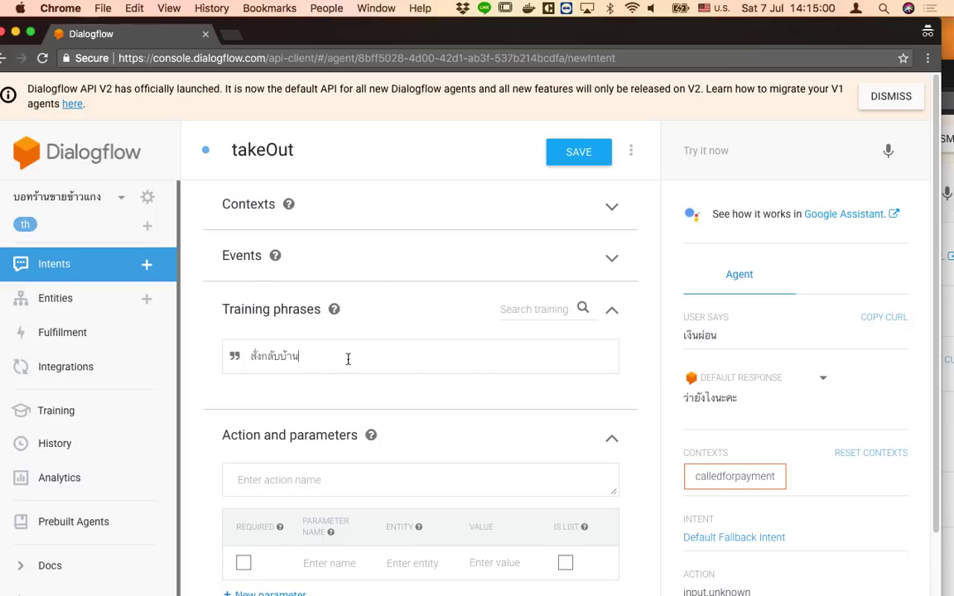
key(Return)
key(ctrl+space)
text(ห่อ)
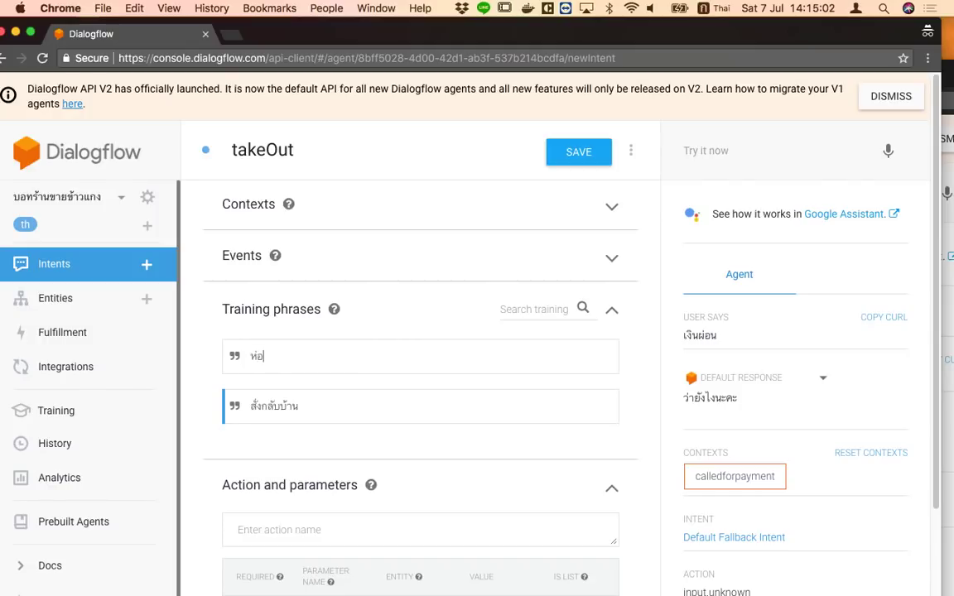
text(กลับบ้าน)
key(Return)
click(571, 151)
Set takeOut's text reply to ใส่ถุงหรือใส่กล่อง, save, and return to the intents list
scroll(454, 462, down, 4)
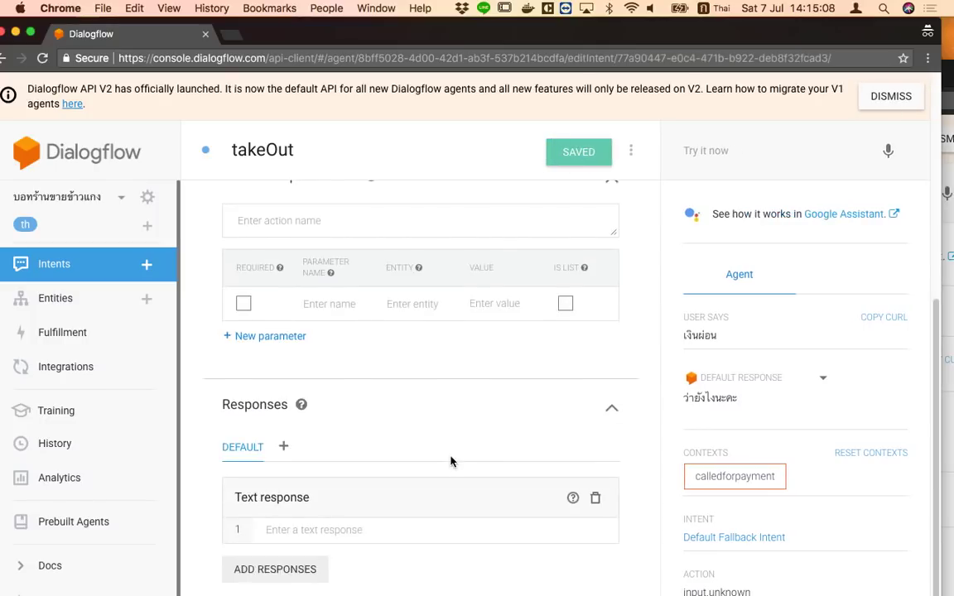
click(297, 536)
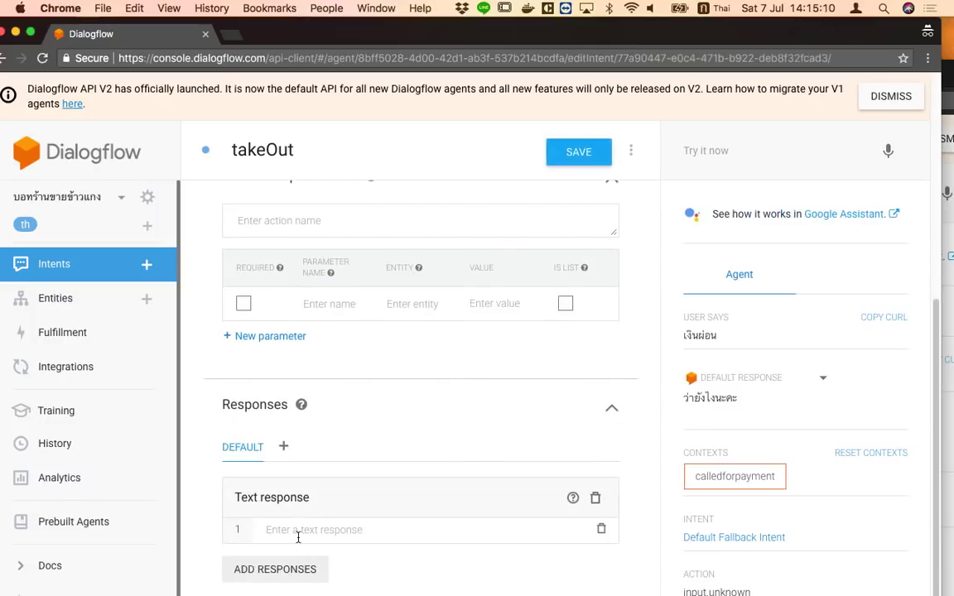
text(ใส่)
text(ก)
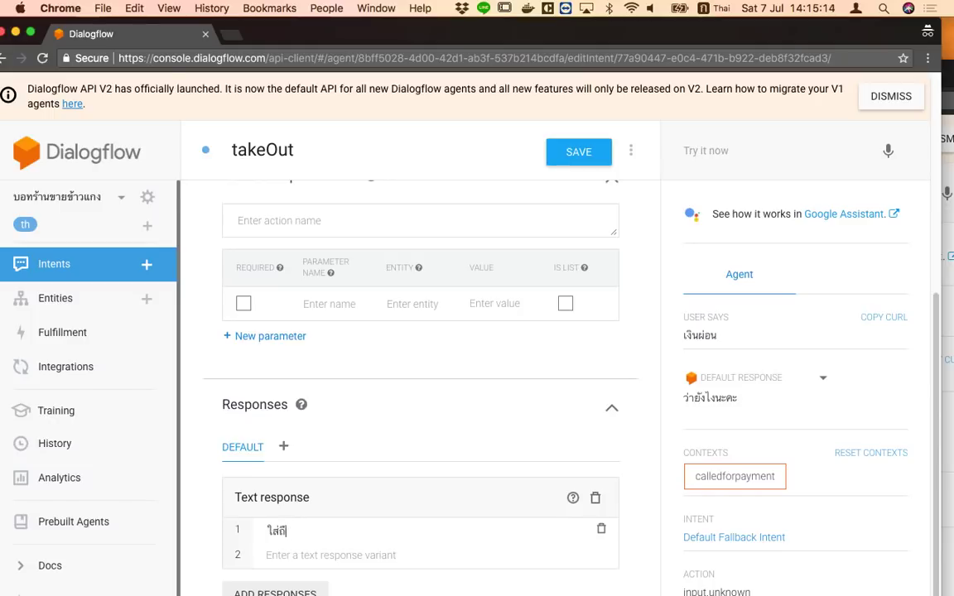
text(ุงหรือใส่กล่อง)
click(597, 153)
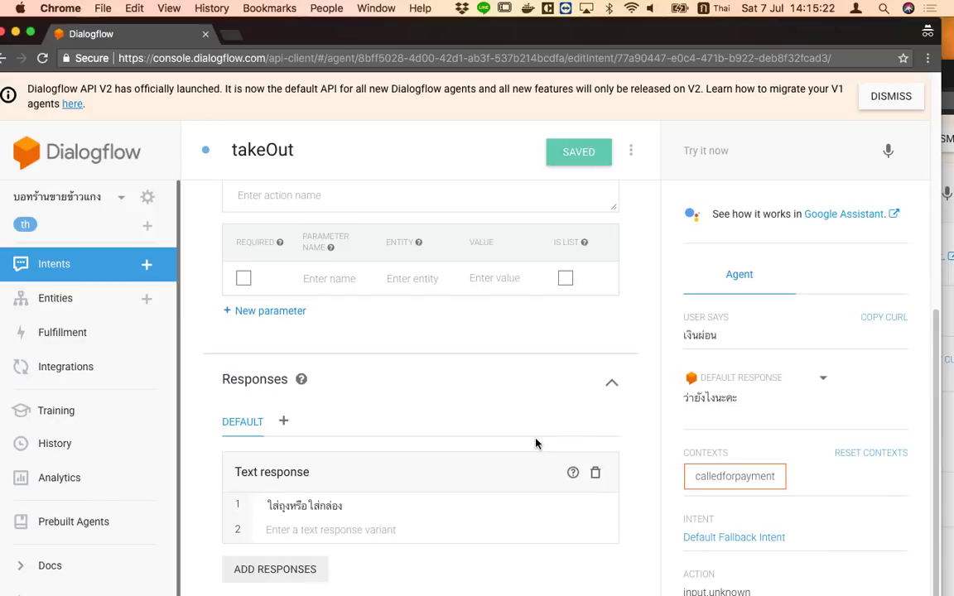
click(50, 267)
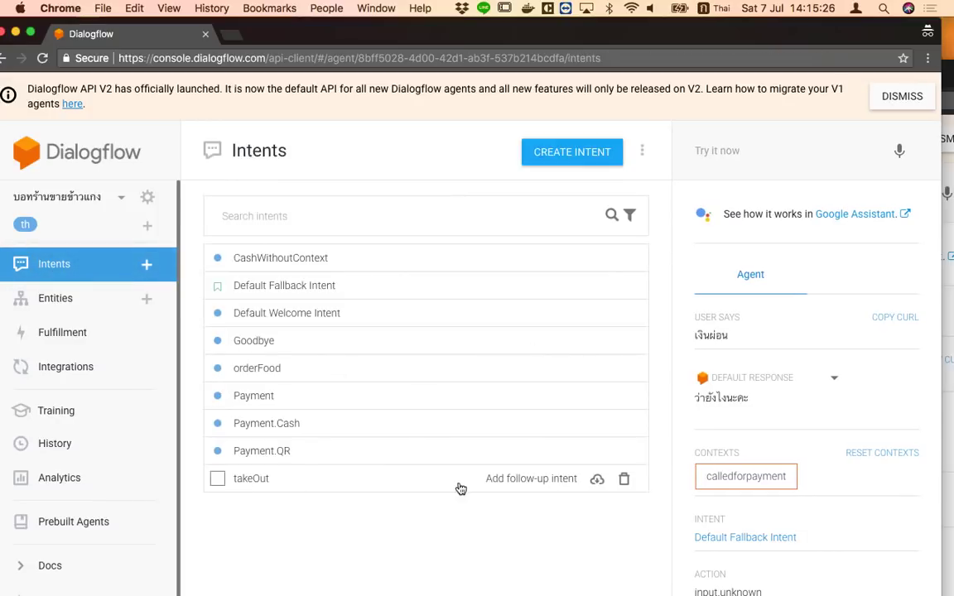
Add a custom follow-up to takeOut and rename it takeOut - Bag
click(557, 480)
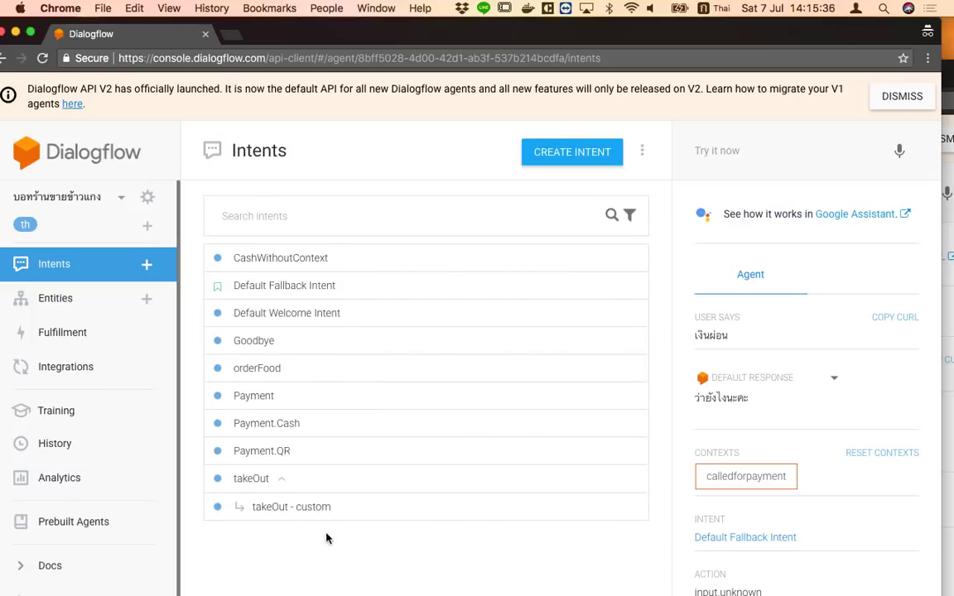
click(290, 507)
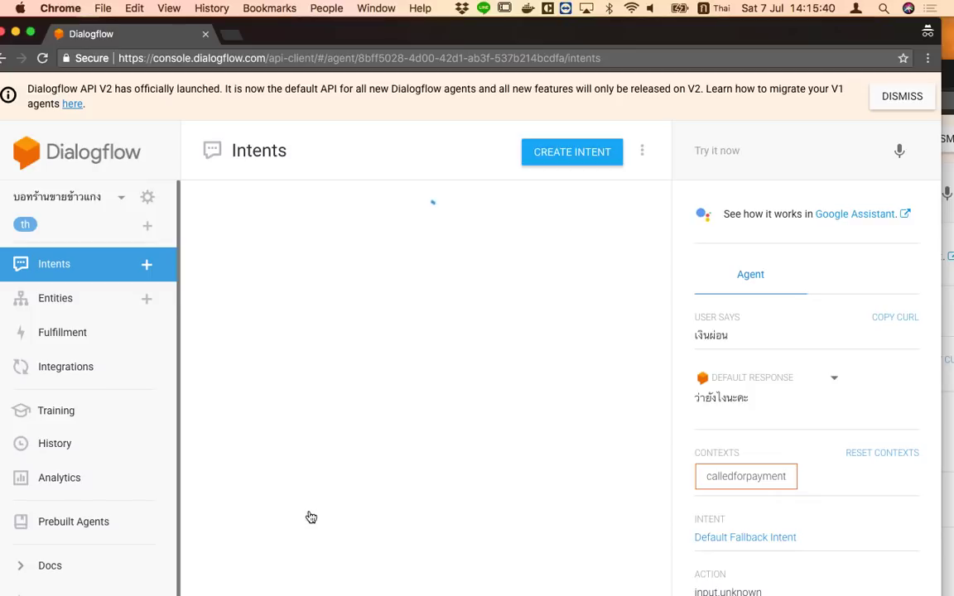
click(329, 140)
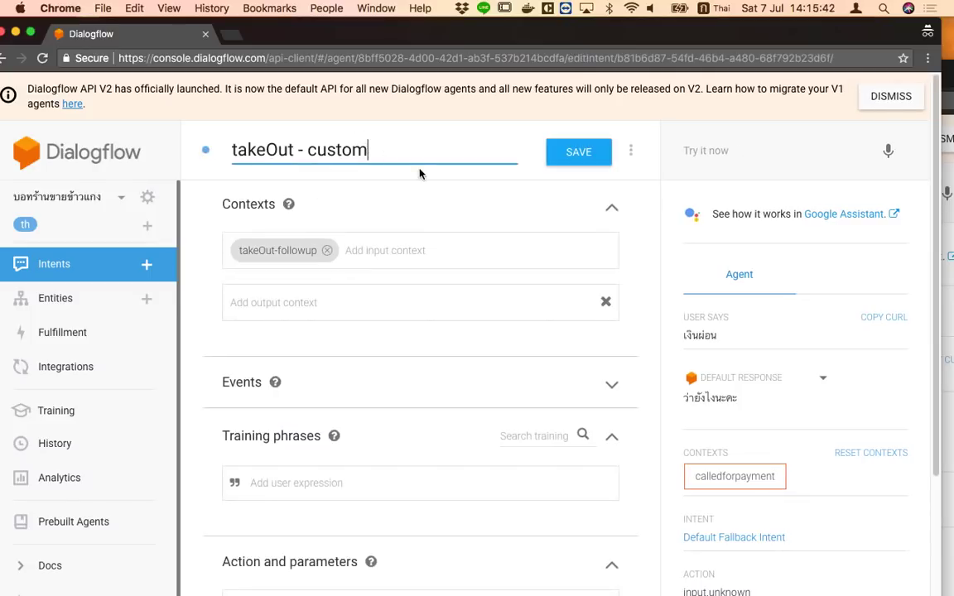
key(Delete)
key(Delete)
key(Delete)
key(Delete)
key(BackSpace)
key(BackSpace)
text(แ)
key(BackSpace)
text(ใส่ด)
key(BackSpace)
key(BackSpace)
key(BackSpace)
key(BackSpace)
key(ctrl+space)
text(Bag)
click(441, 262)
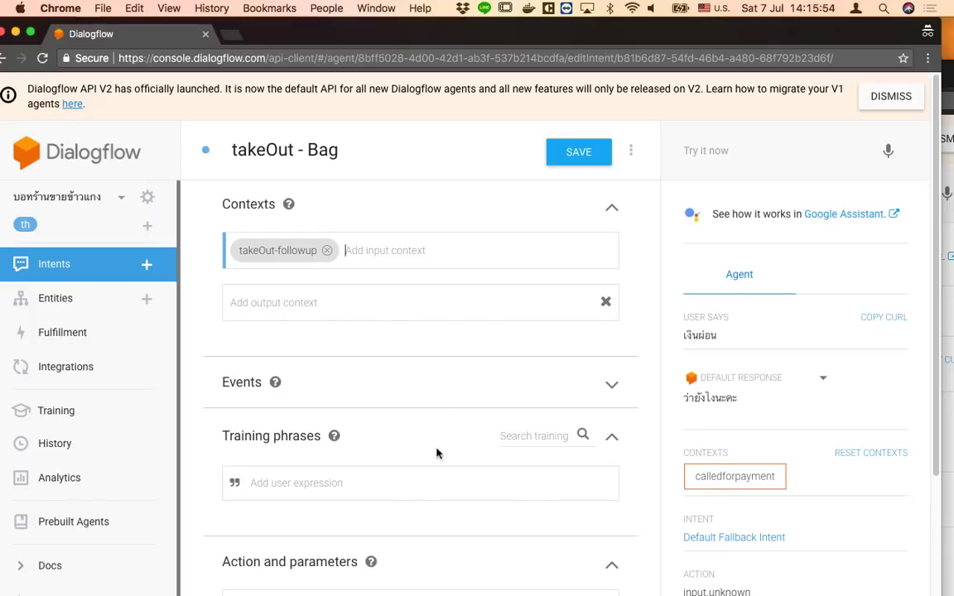
Add a Thai training phrase for choosing a bag
scroll(436, 451, down, 5)
click(387, 532)
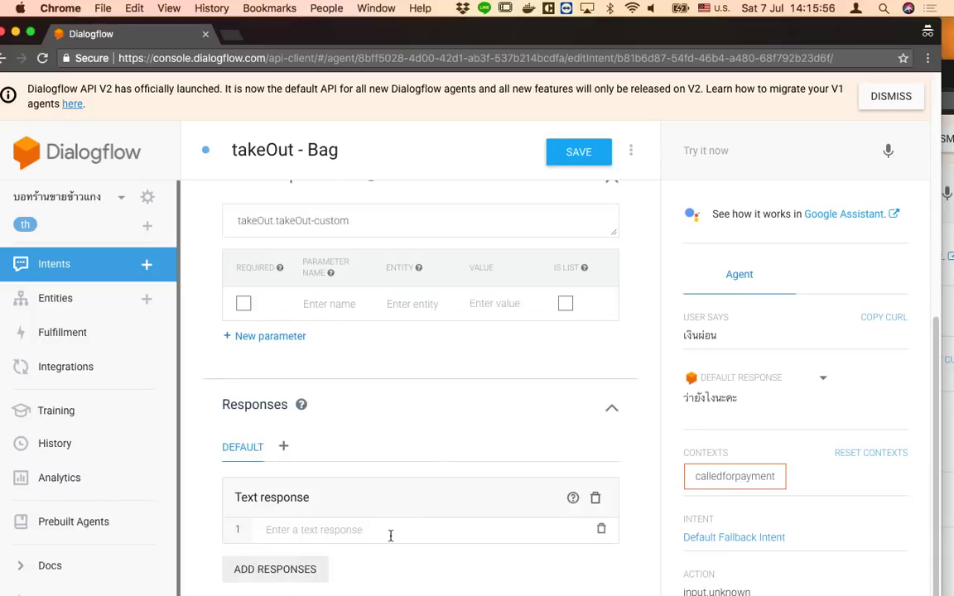
scroll(392, 536, up, 5)
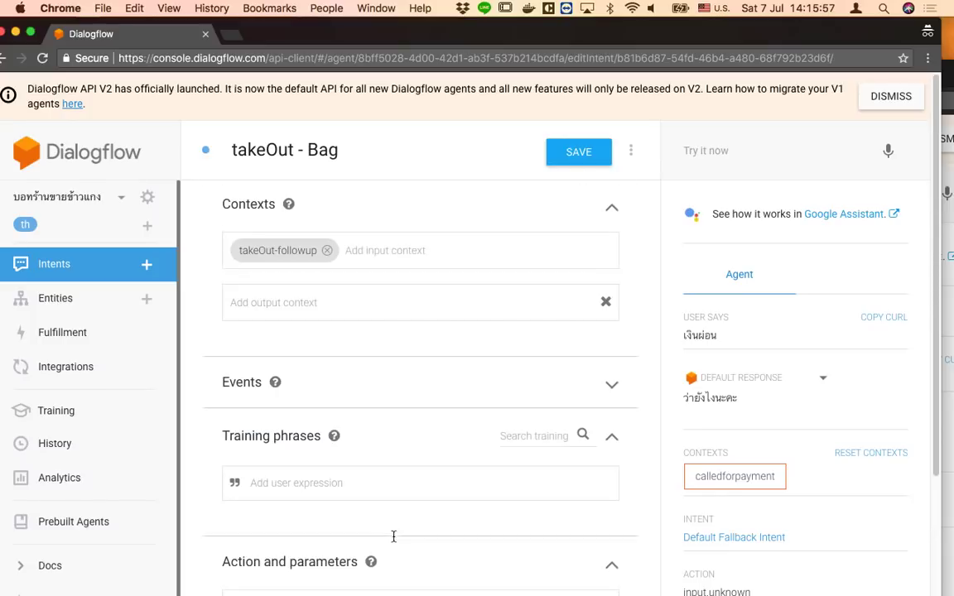
click(379, 480)
key(ctrl+space)
text(ใส่ถุ)
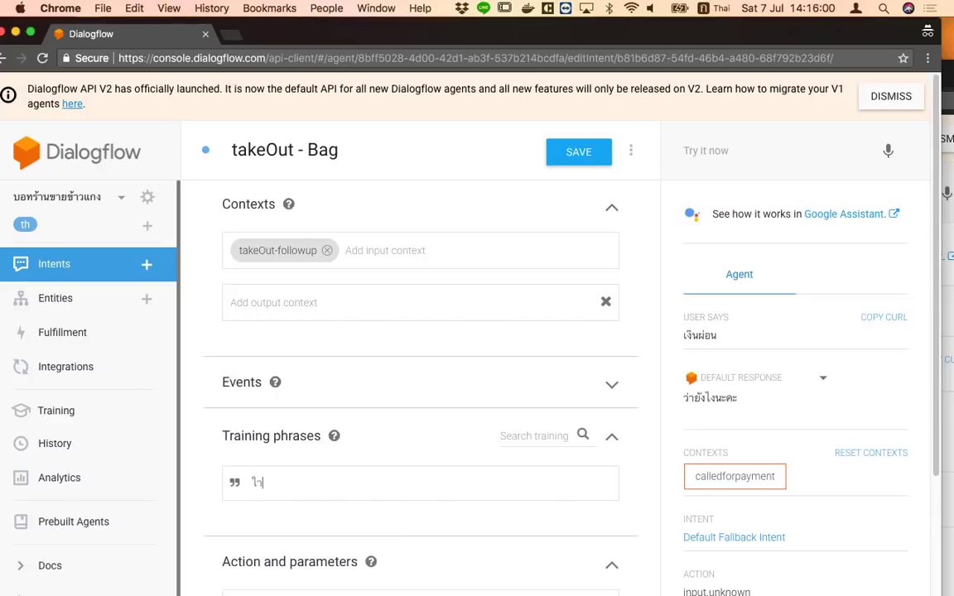
key(BackSpace)
key(BackSpace)
key(BackSpace)
text(่ถึง)
key(Return)
Set the reply ใส่ถุง +5 บาท, save, and return to the intents list
scroll(379, 496, down, 5)
click(359, 530)
text(ใส่ถุ)
key(BackSpace)
key(BackSpace)
text(ถถ)
key(BackSpace)
key(BackSpace)
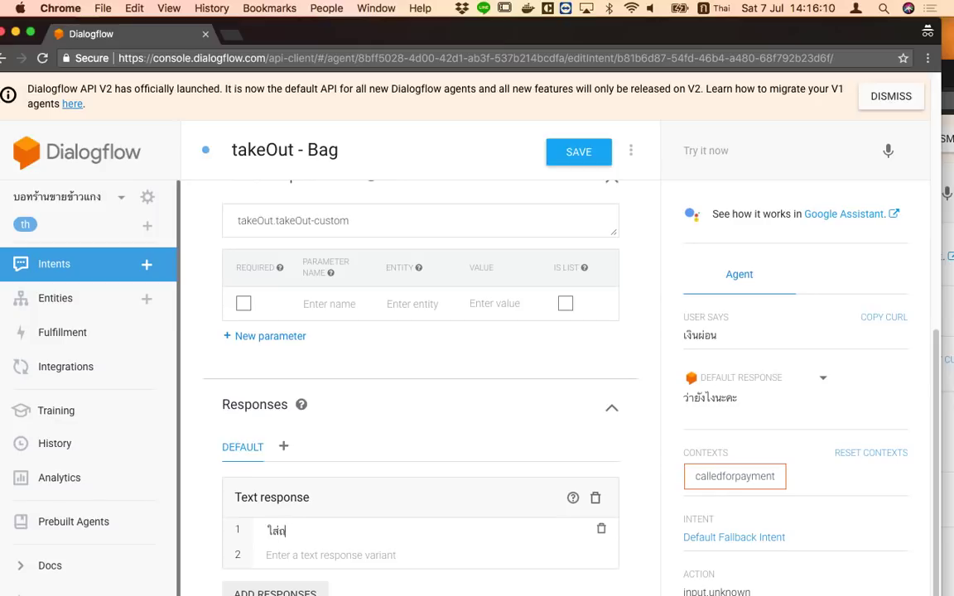
text(ถุง)
key(ctrl+space)
text(+5)
key(ctrl+space)
text(ยาท)
key(BackSpace)
key(BackSpace)
text(บาท)
click(577, 155)
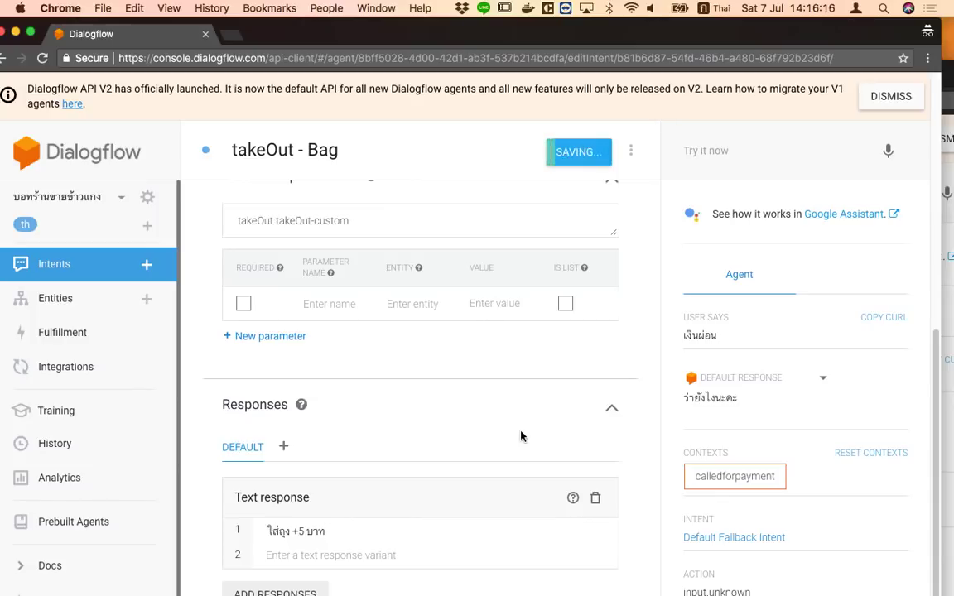
click(54, 265)
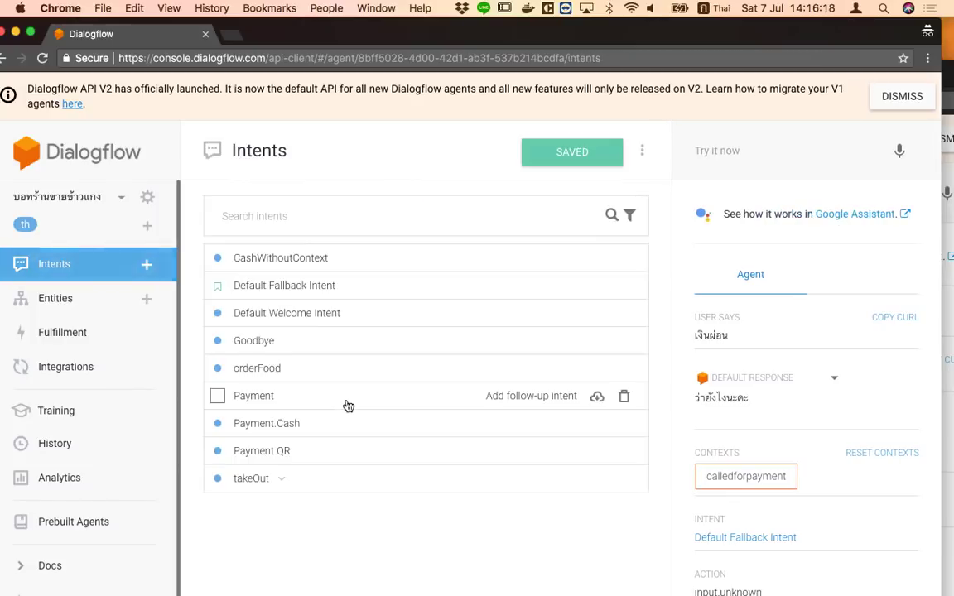
Add a custom follow-up to takeOut named takeOut - Box
click(281, 479)
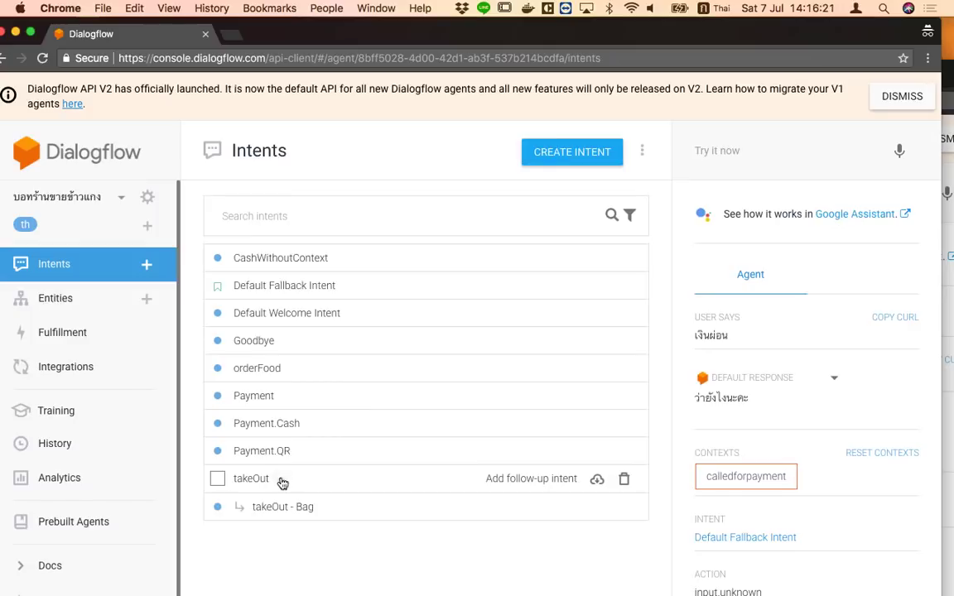
click(540, 484)
click(514, 496)
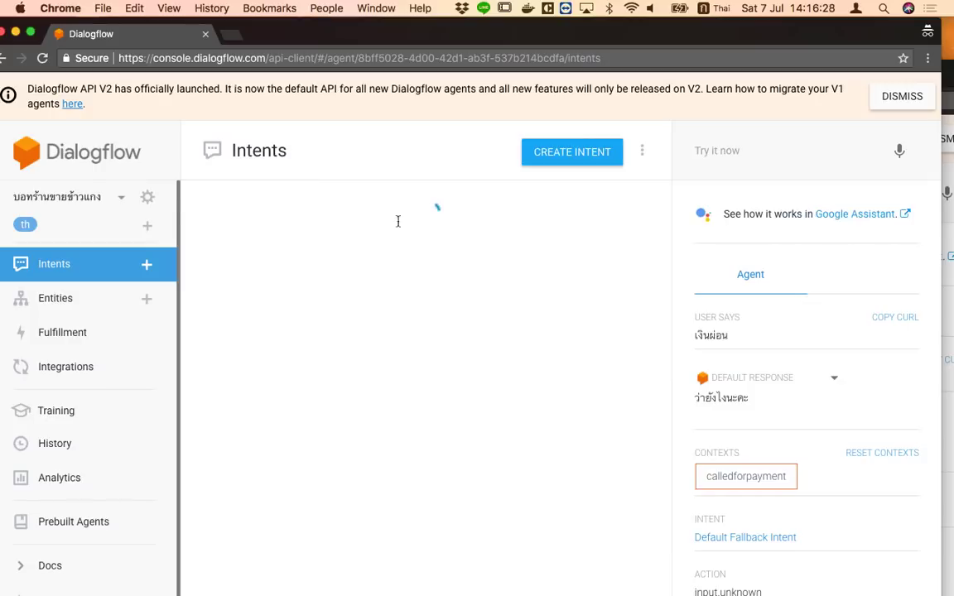
click(405, 151)
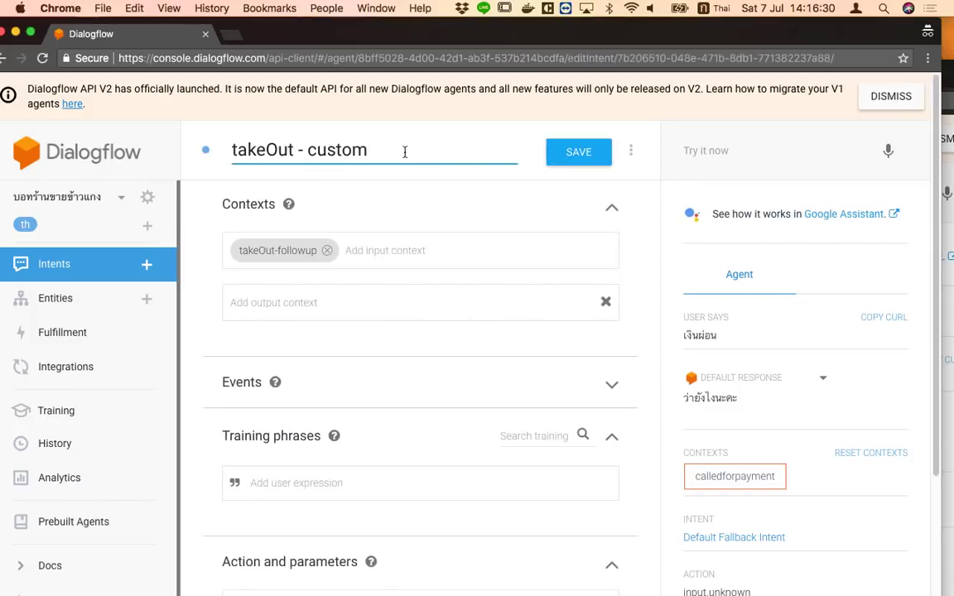
key(BackSpace)
key(BackSpace)
key(BackSpace)
key(BackSpace)
key(BackSpace)
key(BackSpace)
key(BackSpace)
key(ctrl+space)
text(Box)
Add the training phrase ใส่กล่อง
click(272, 493)
key(ctrl+space)
text(ใส่กล่อง)
key(Return)
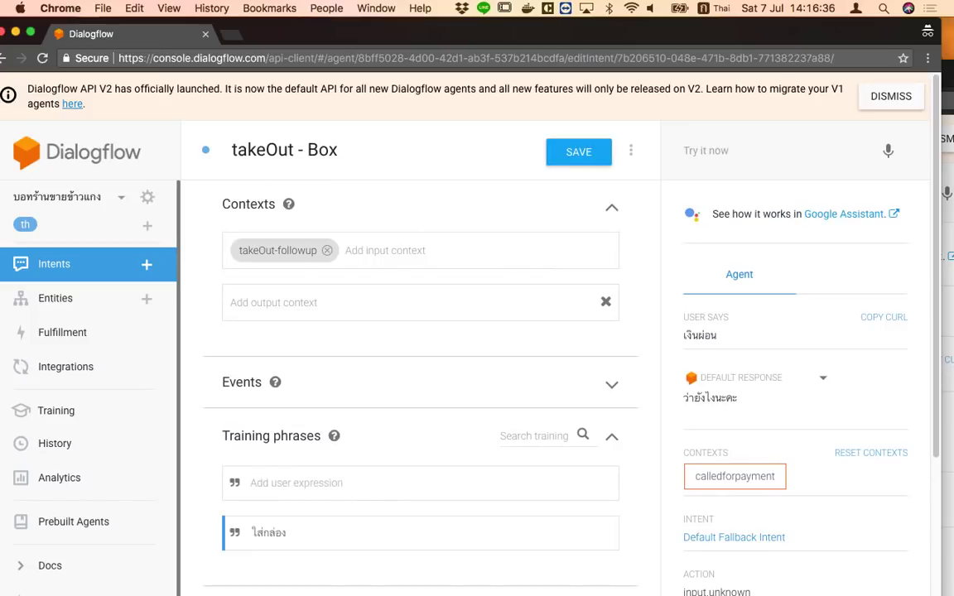
Set the reply ใส่กล่อง +10 บาท, save, and return to the intents list
scroll(370, 524, down, 10)
click(341, 530)
text(ใส่กลอ)
key(BackSpace)
text(่อ)
key(BackSpace)
key(BackSpace)
text(่อง +10 บาท)
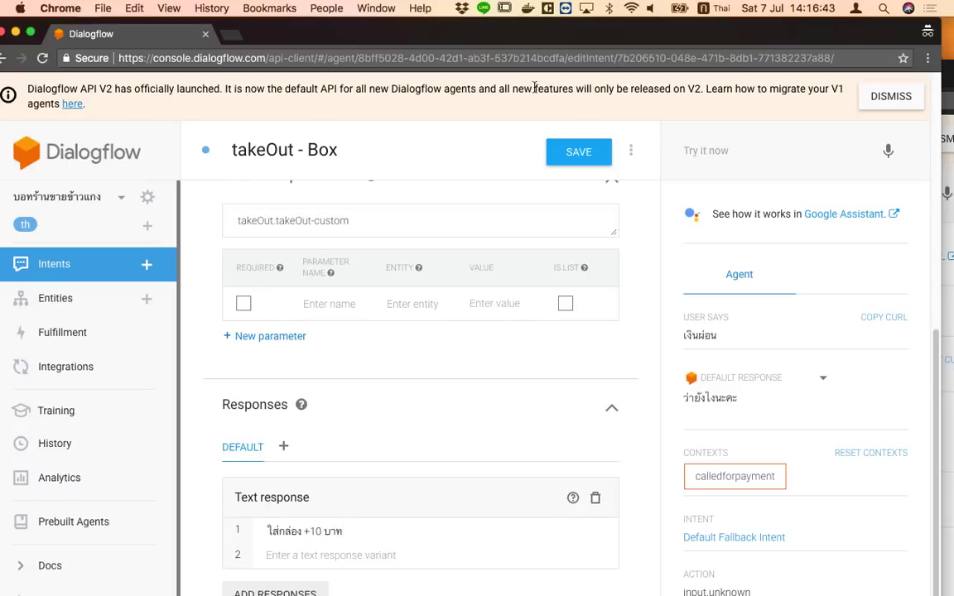
click(571, 151)
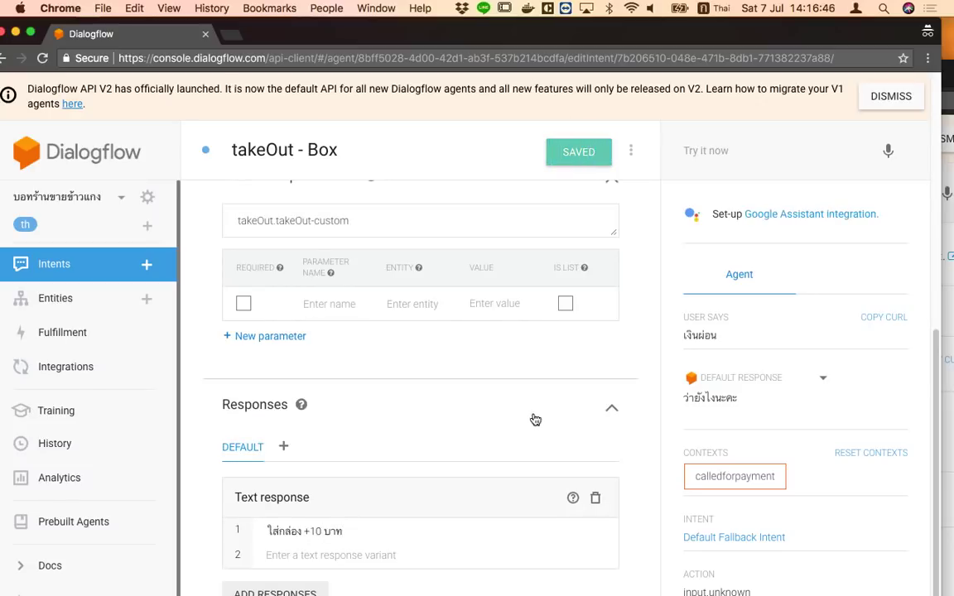
click(66, 269)
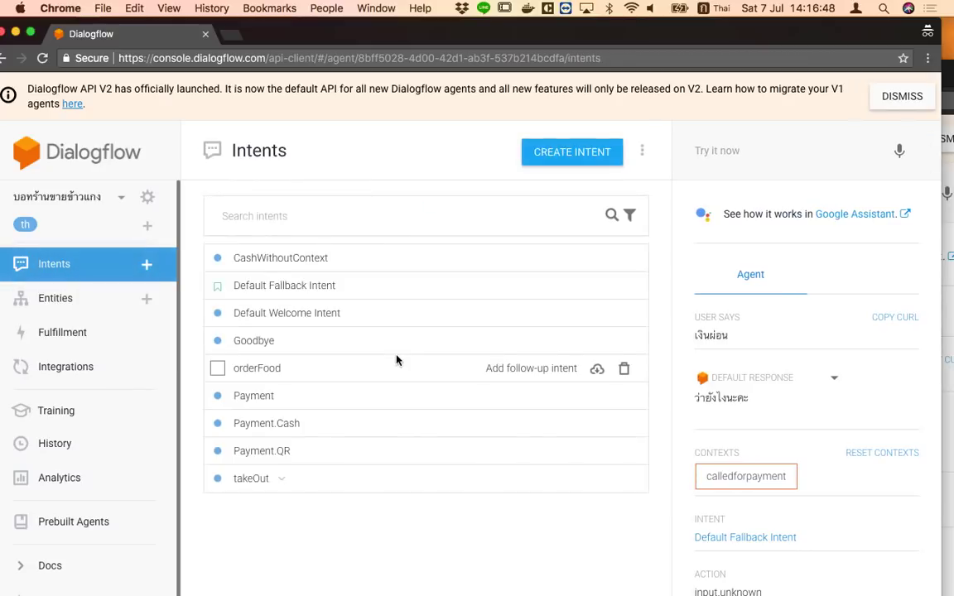
Check that takeOut's output context is takeOut-followup
click(283, 479)
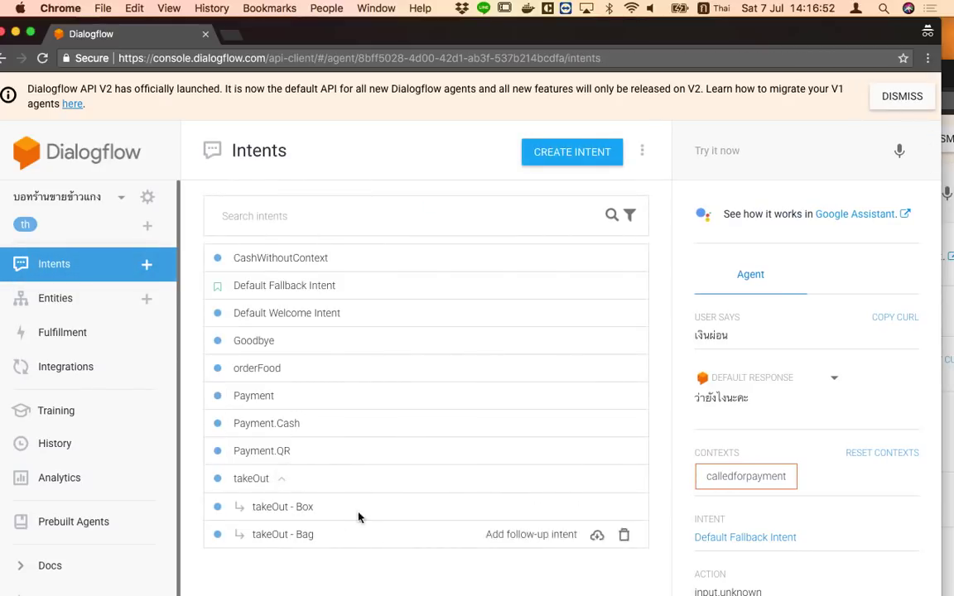
click(319, 484)
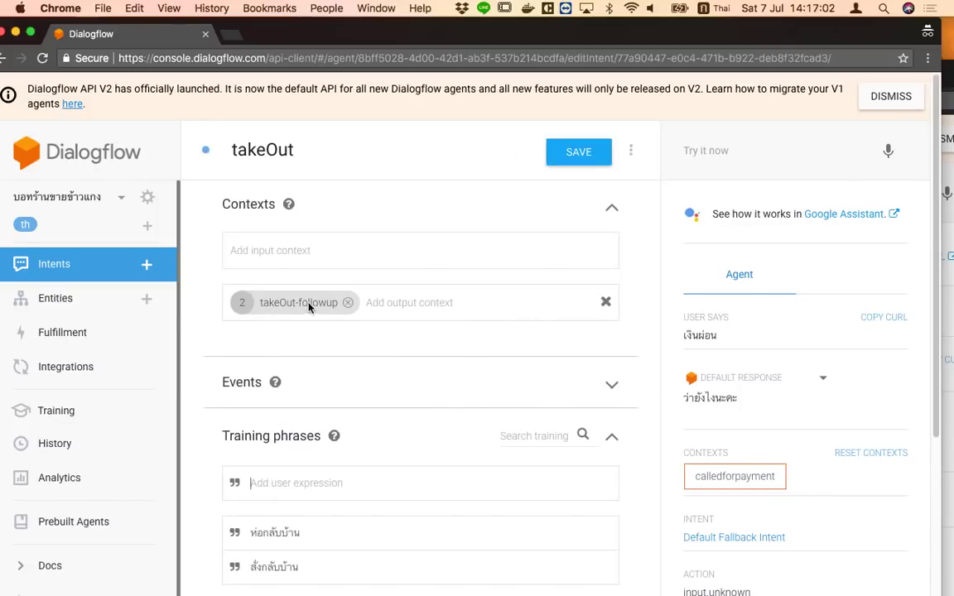
click(5, 58)
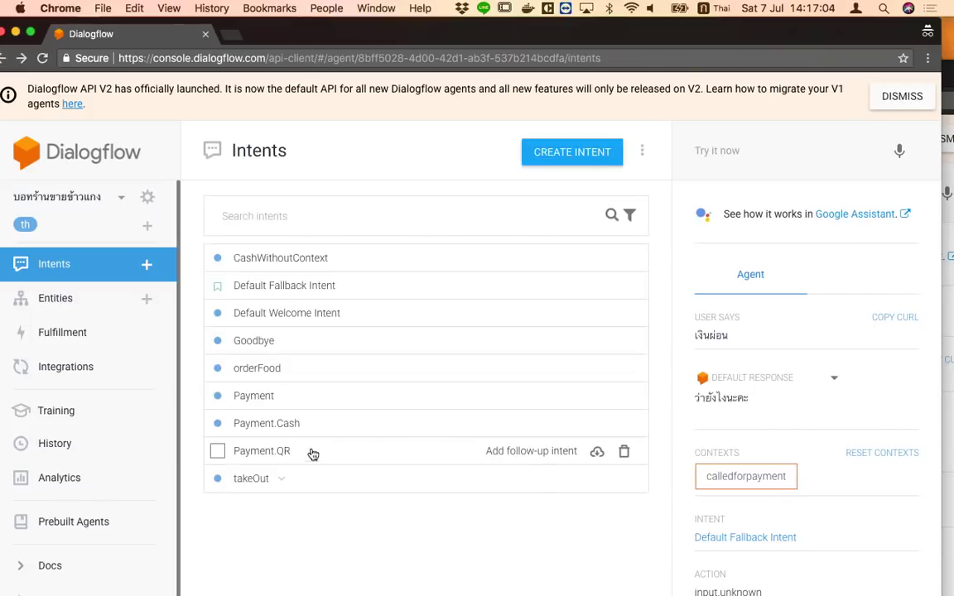
click(314, 477)
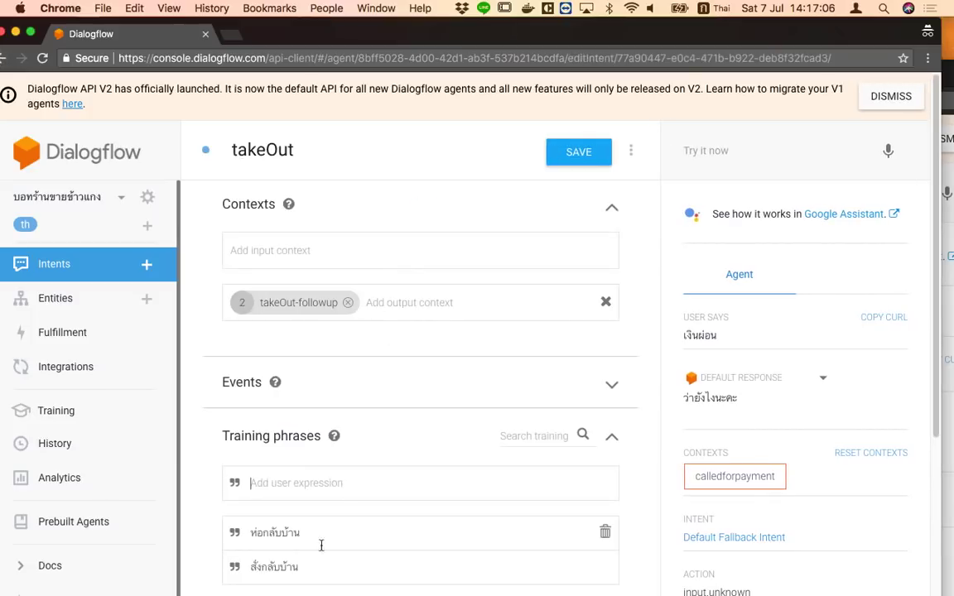
click(5, 58)
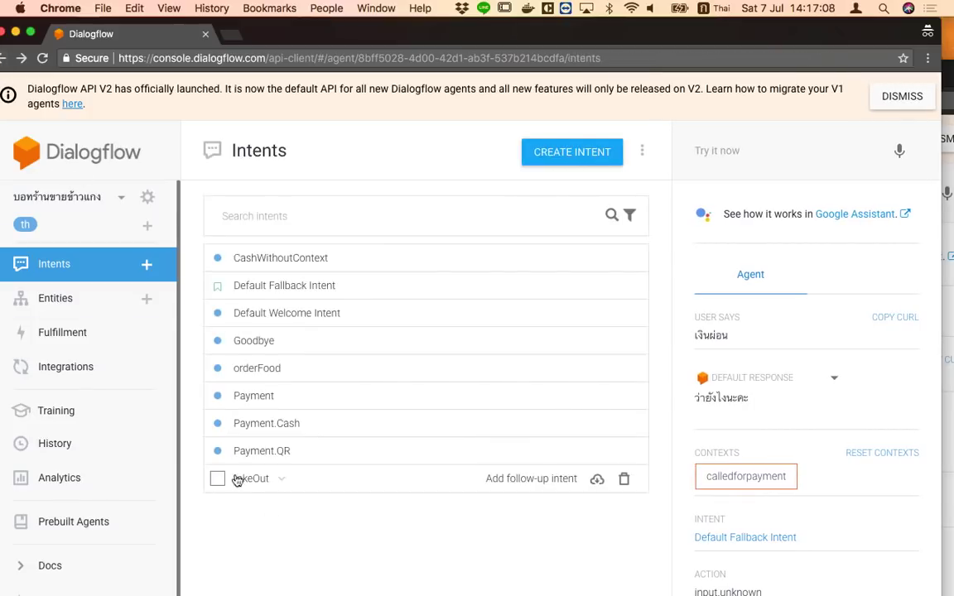
Open the takeOut - Box follow-up intent
click(283, 479)
click(319, 508)
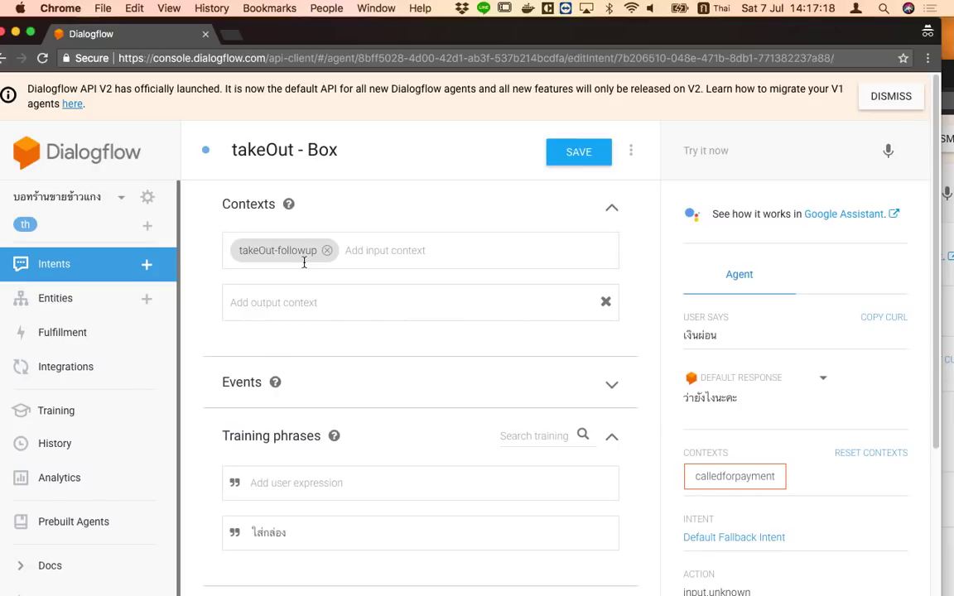
drag(309, 34, 349, 33)
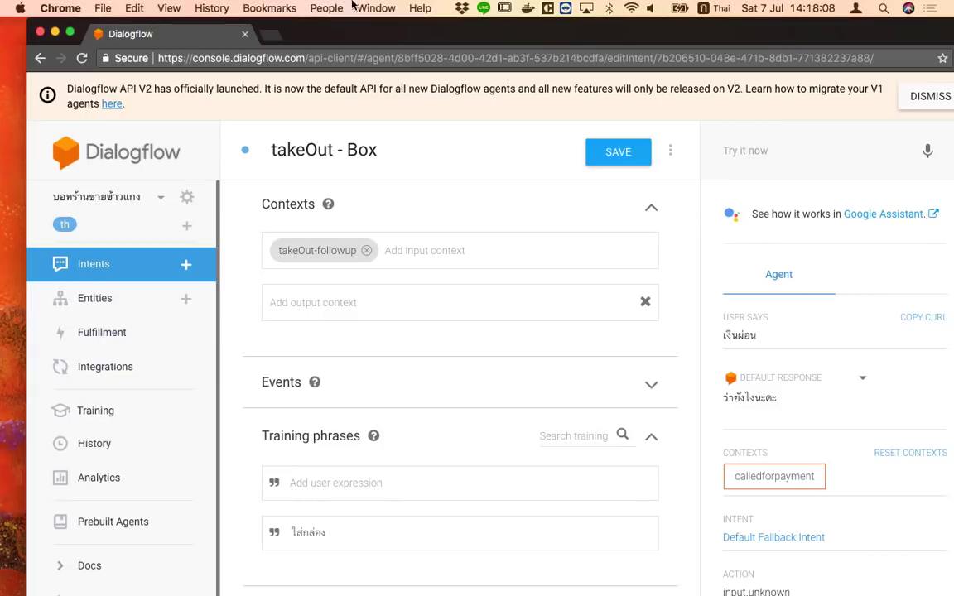
Close the extra orderFood window and maximize the takeOut - Box window
drag(381, 36, 392, 116)
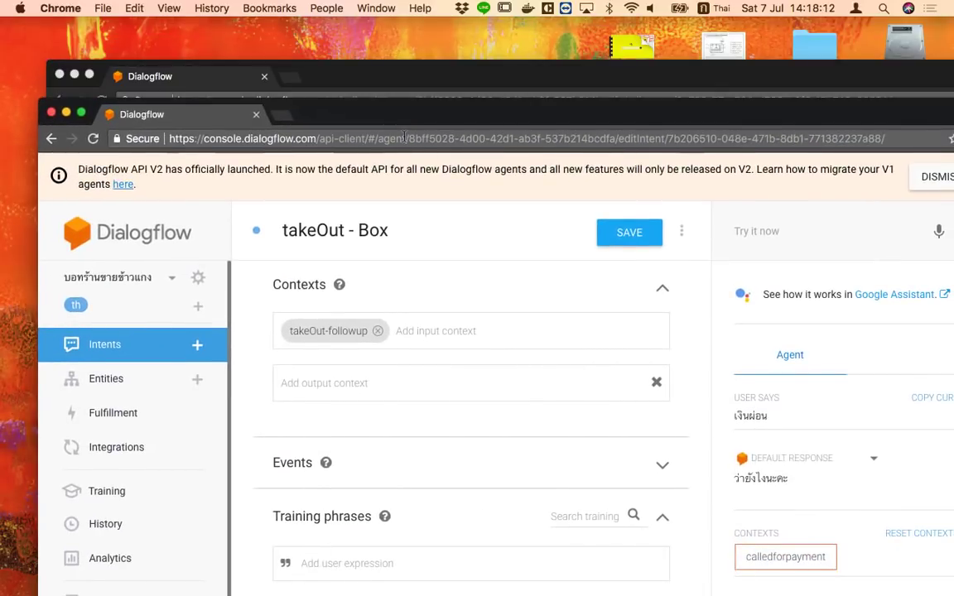
drag(385, 108, 472, 246)
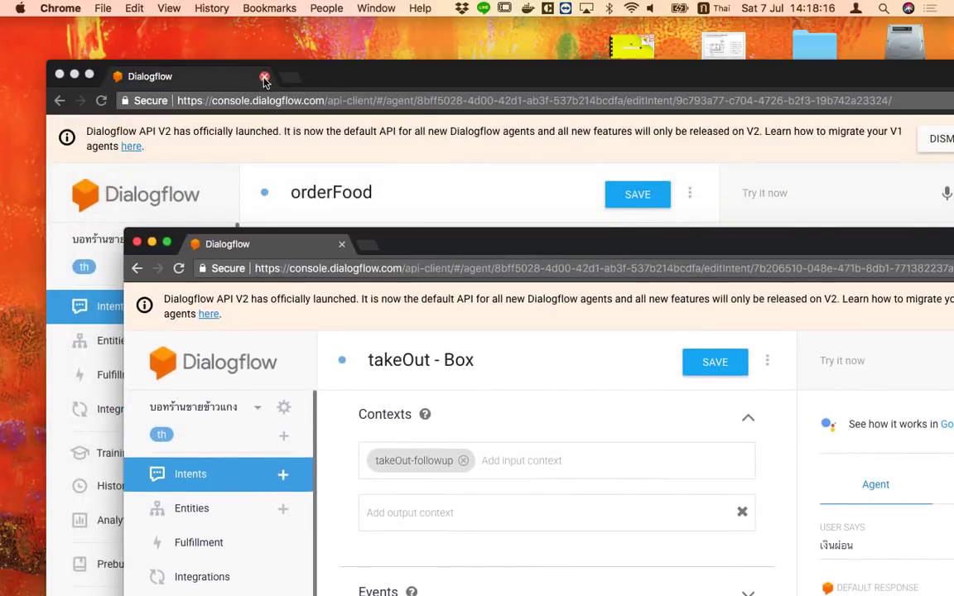
click(264, 76)
double_click(494, 248)
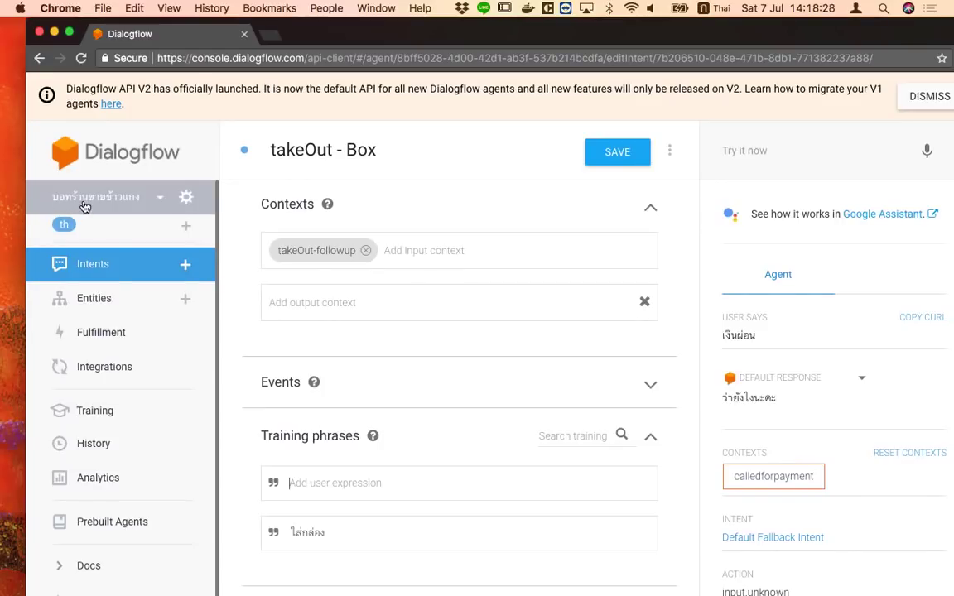
Review the Default Fallback Intent's responses and empty contexts, then go back to the intents list
click(97, 269)
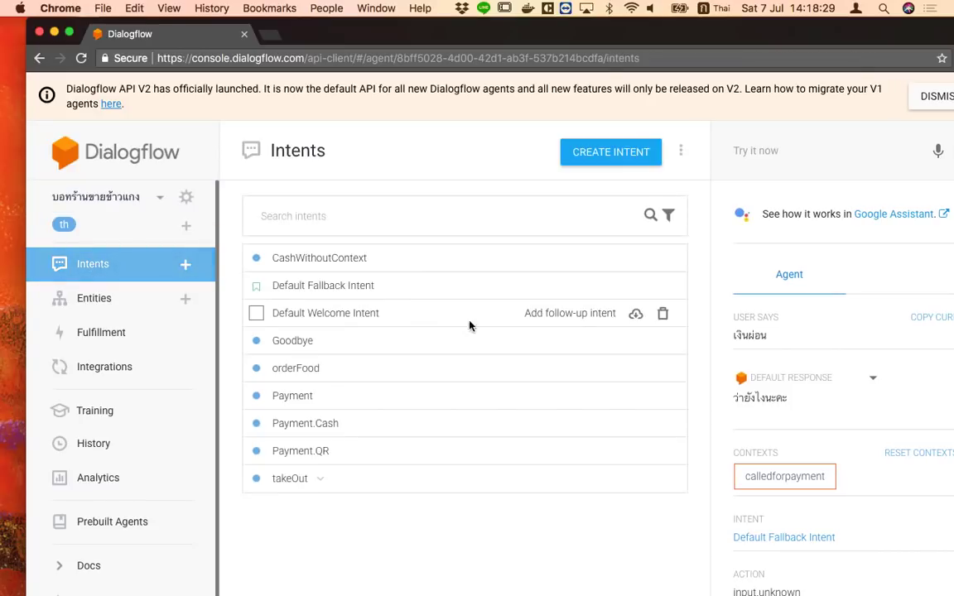
click(363, 286)
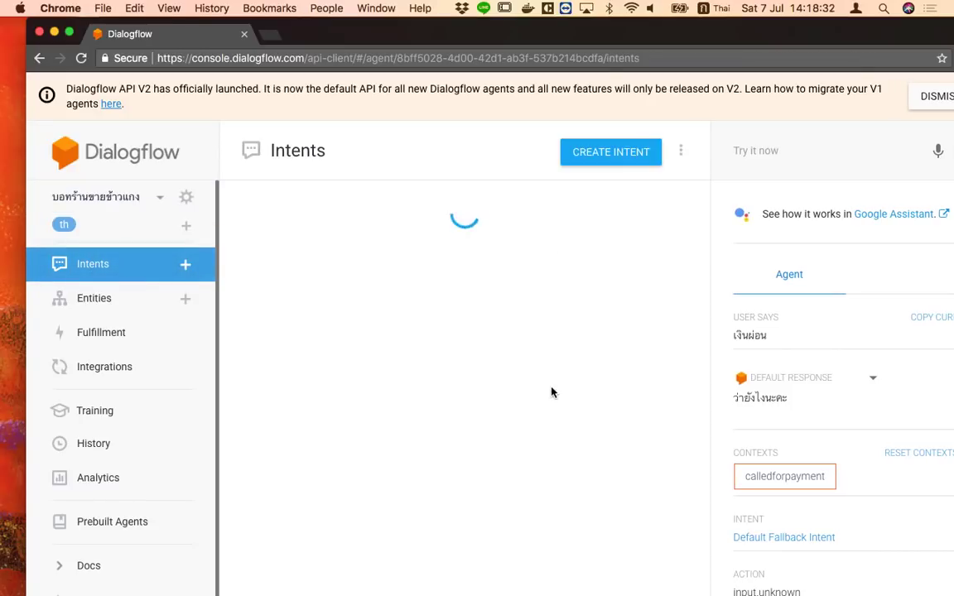
scroll(534, 405, down, 5)
scroll(385, 420, up, 2)
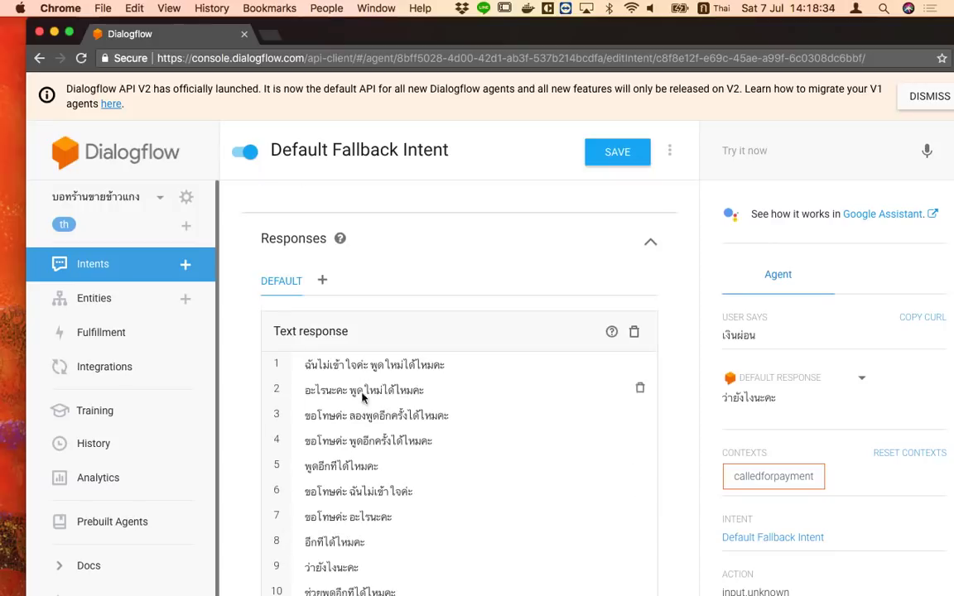
scroll(448, 428, up, 5)
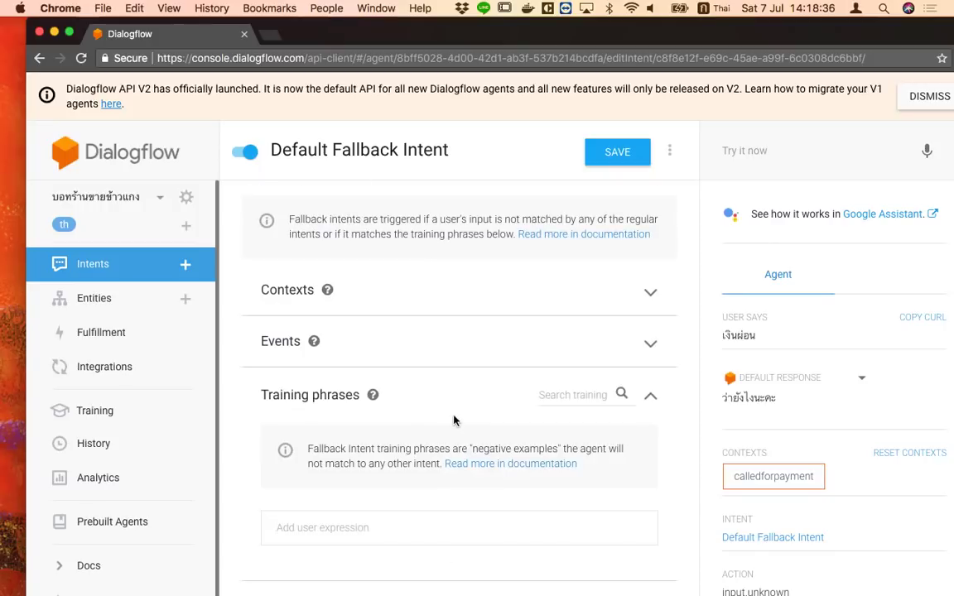
click(95, 263)
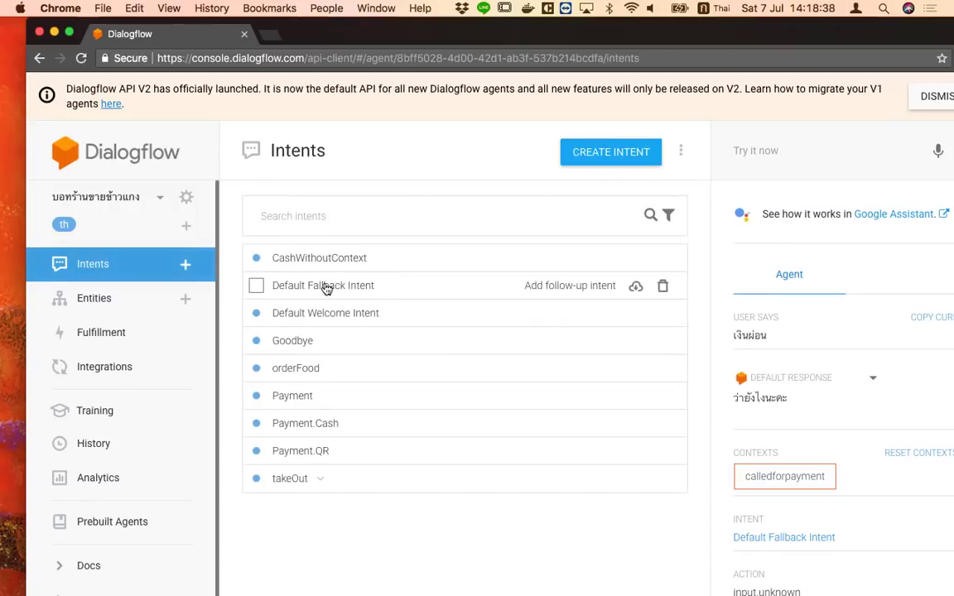
click(364, 288)
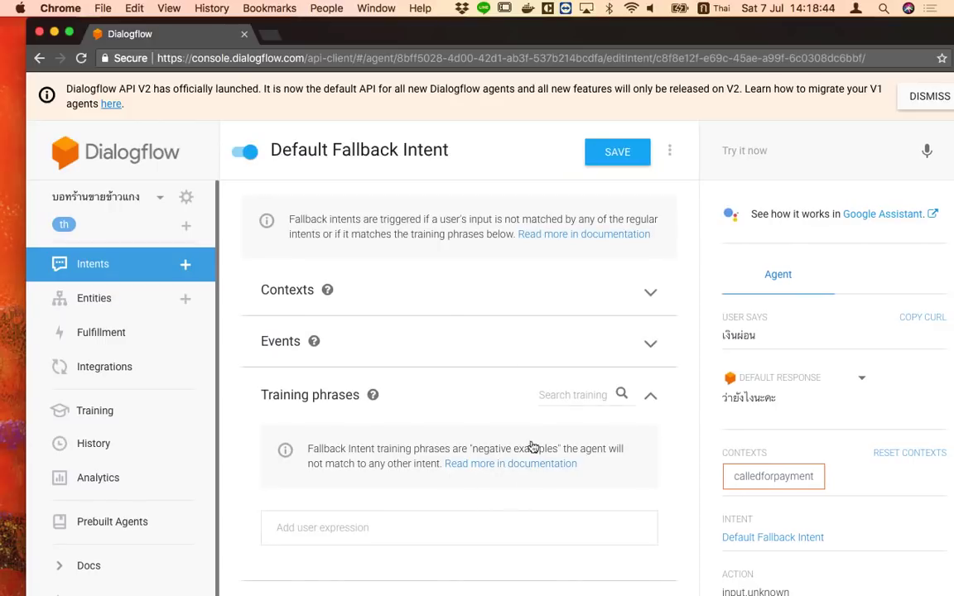
click(647, 293)
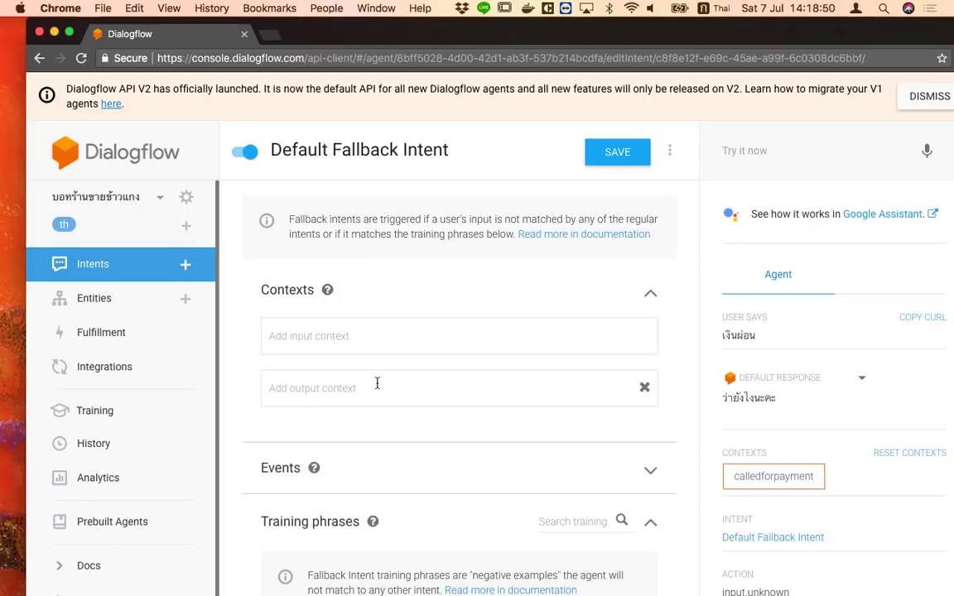
click(124, 273)
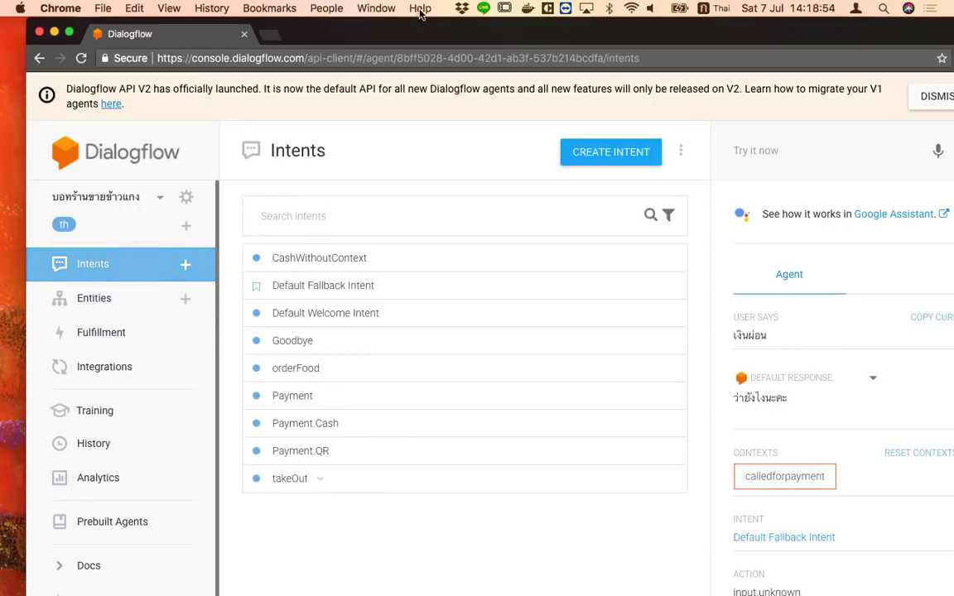
drag(407, 30, 383, 29)
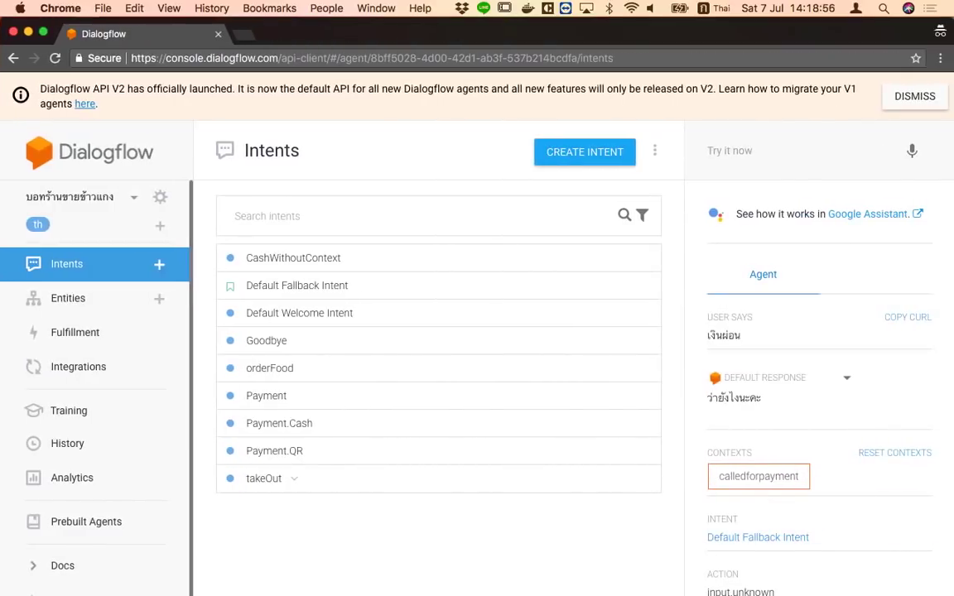
Present the How to make a chatbot deck up to the Rich Response + Line slide
right_click(232, 594)
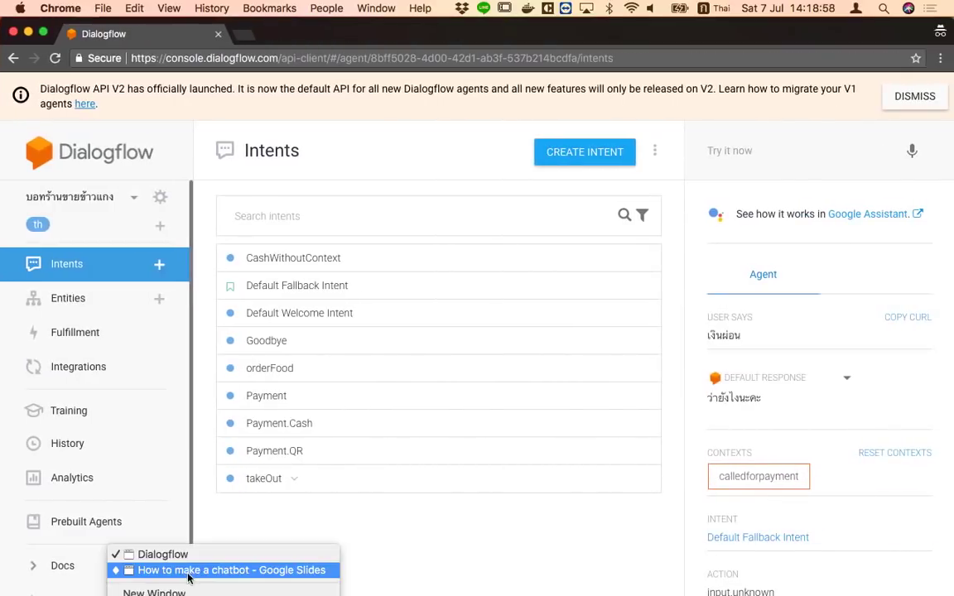
click(174, 569)
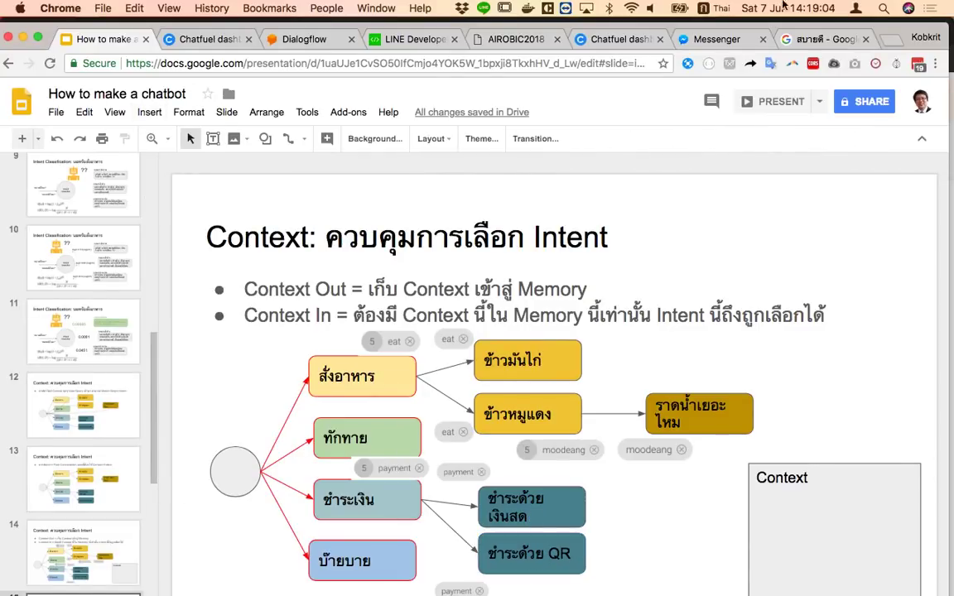
click(782, 101)
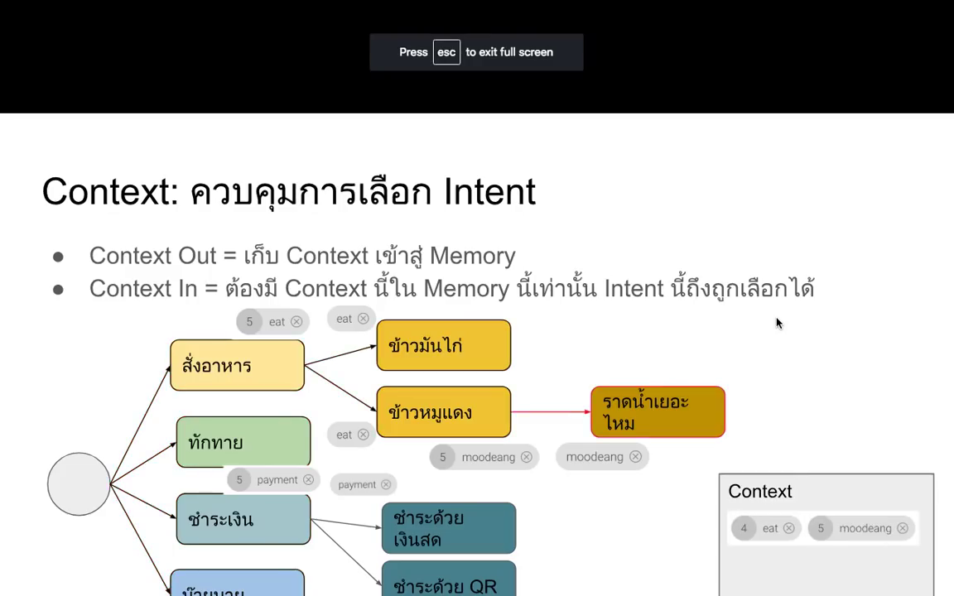
key(Right)
key(Right)
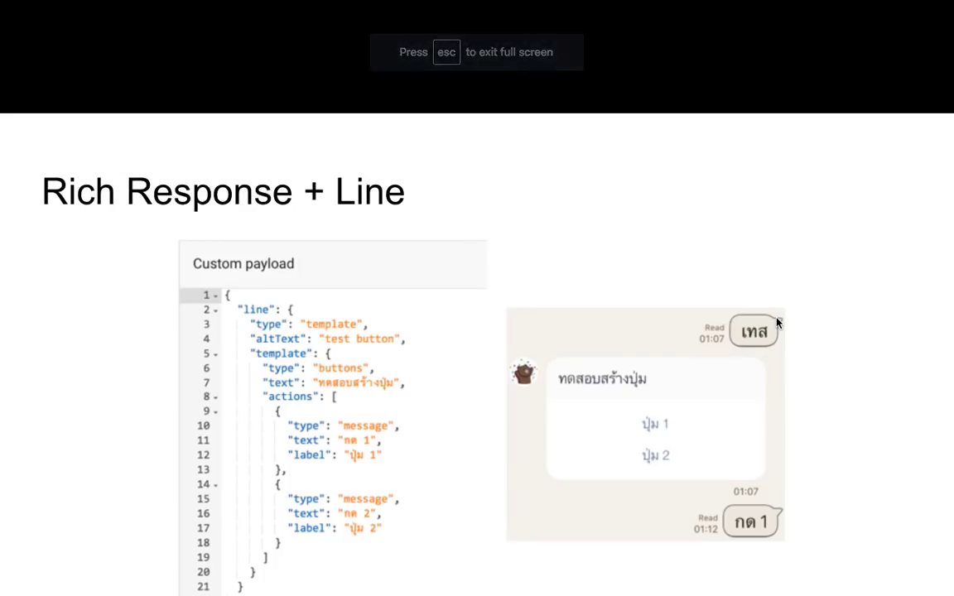
key(Right)
key(Left)
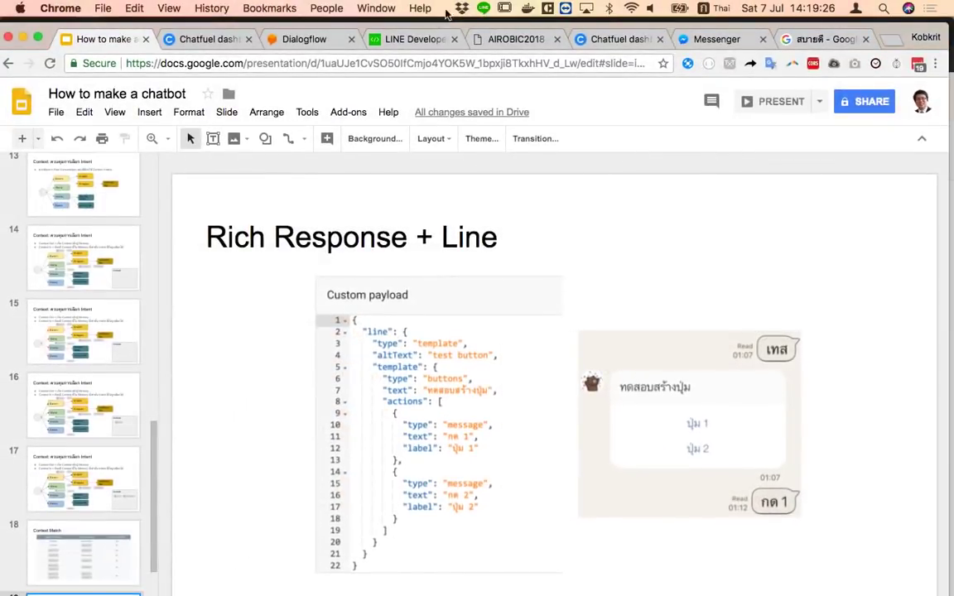
Load the LINE Developers homepage at developers.line.me/en/
click(394, 41)
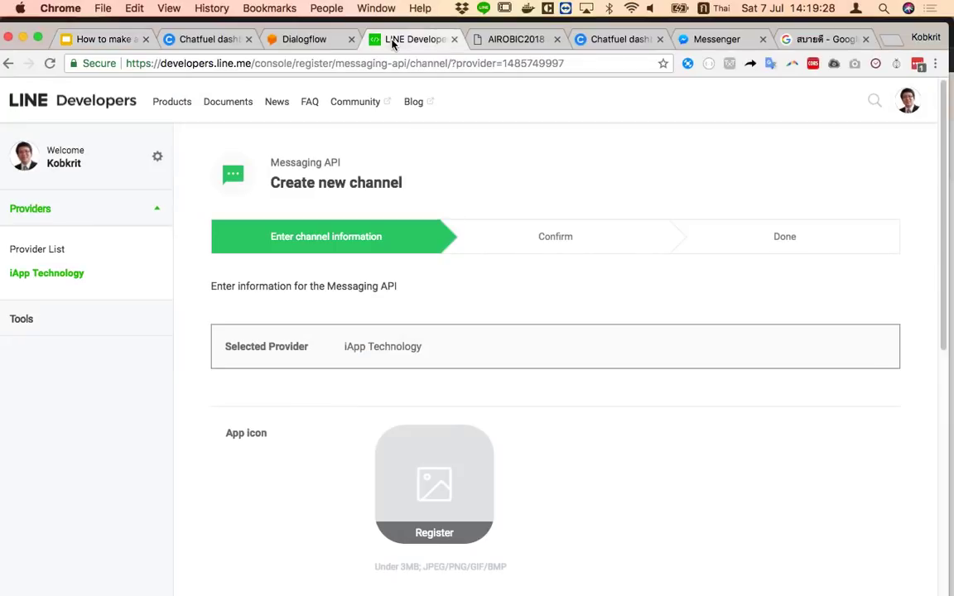
drag(247, 66, 564, 65)
key(Delete)
key(Return)
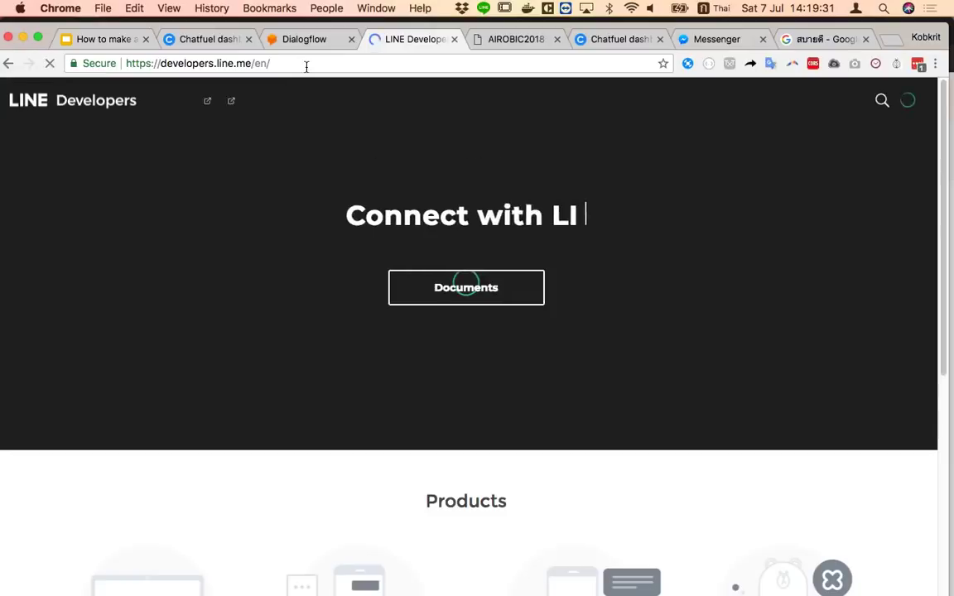
Zoom the page in and back to normal, then open a new incognito window
click(276, 61)
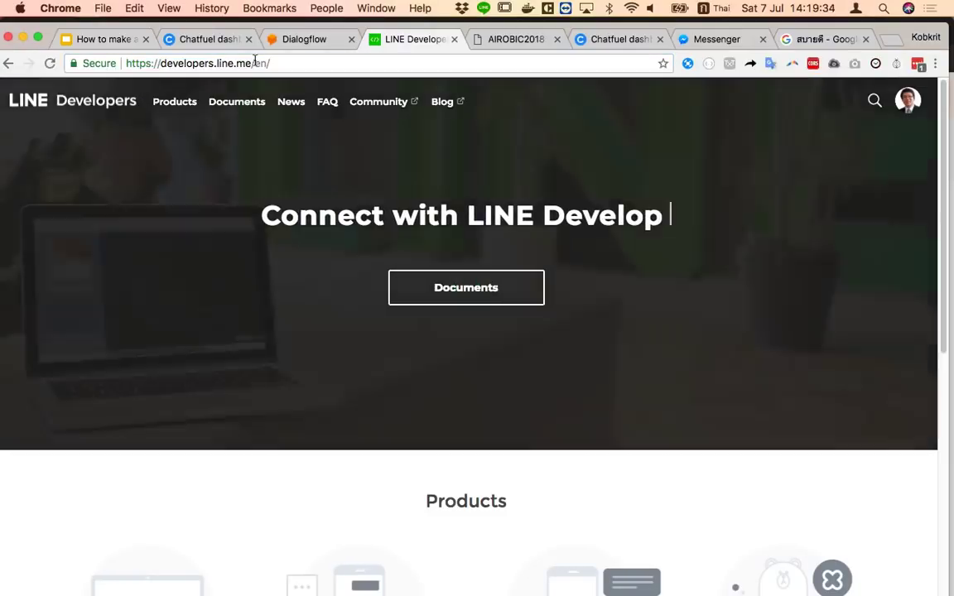
click(397, 63)
key(super+equal)
key(super+equal)
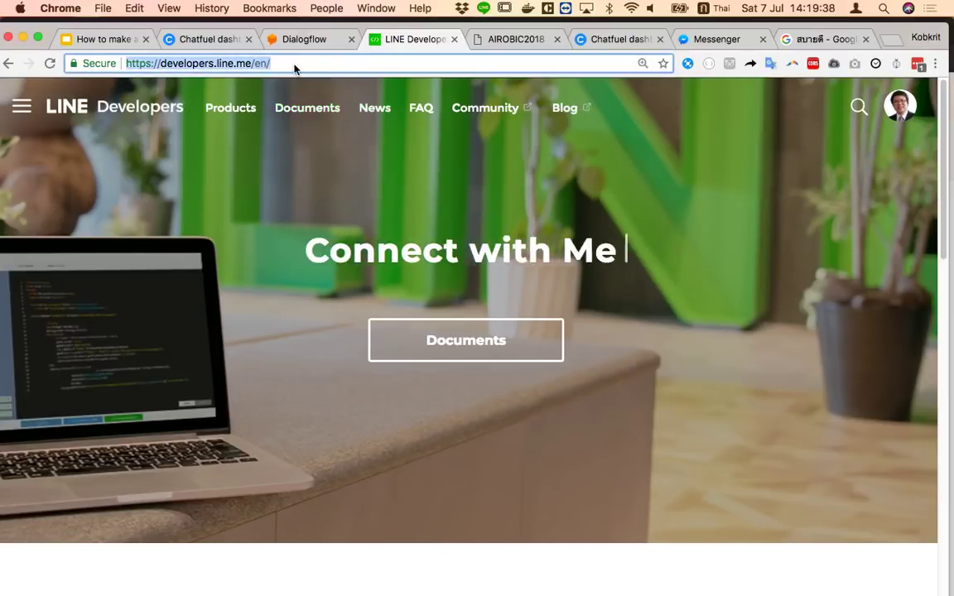
key(super+0)
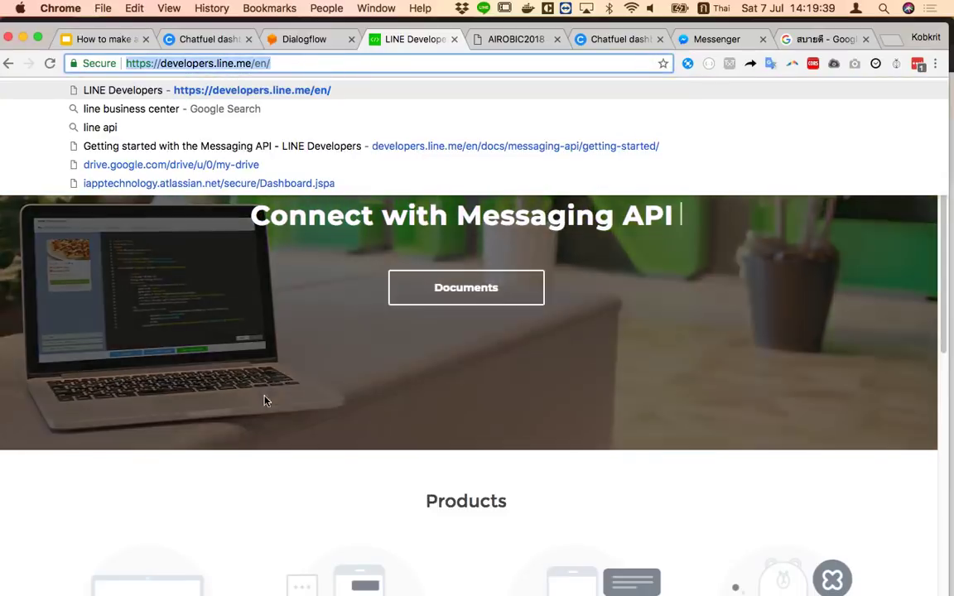
click(314, 405)
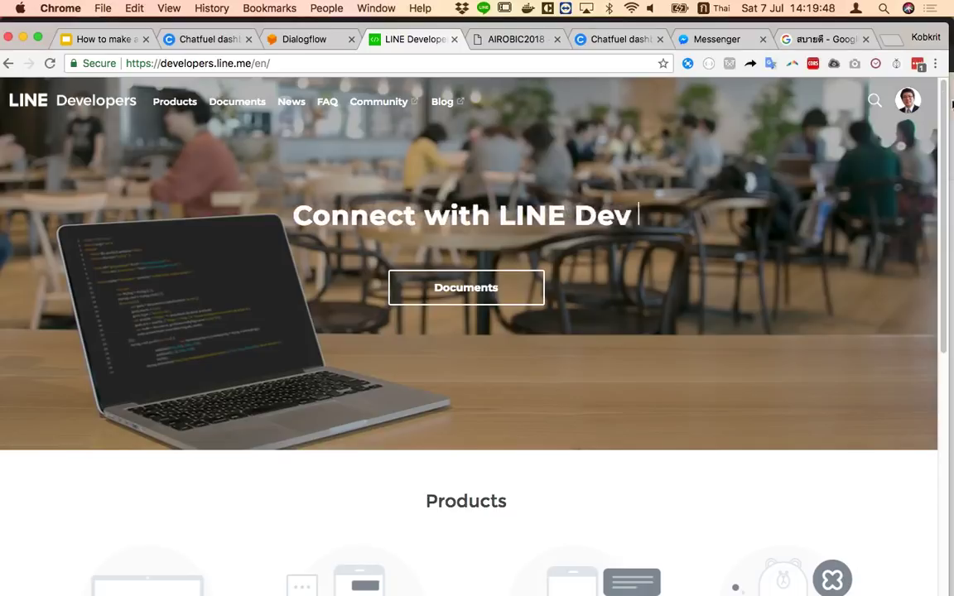
key(super+shift+n)
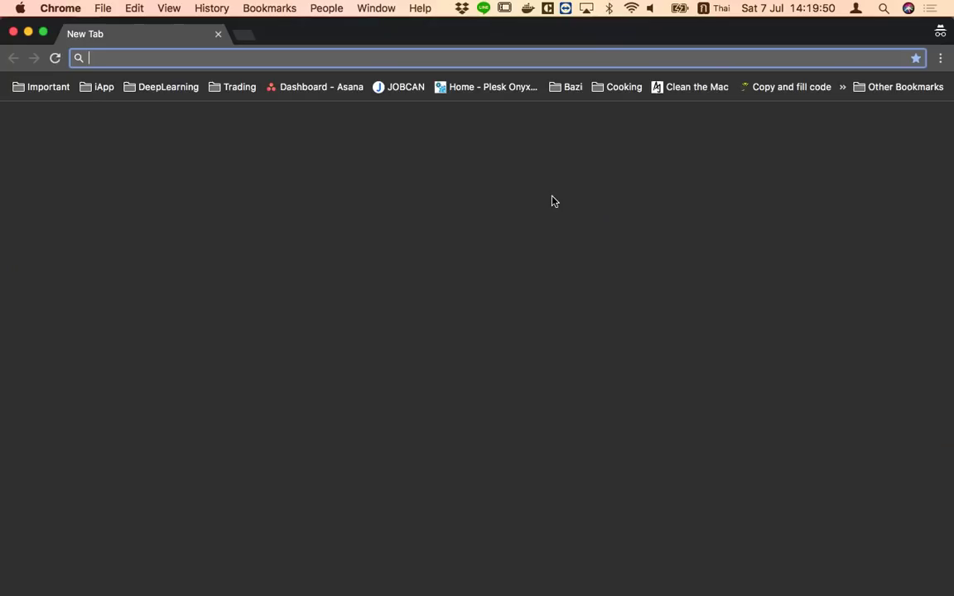
Switch the keyboard to English and go to the LINE Developers site via 'devel'
text(กำ)
key(BackSpace)
key(BackSpace)
key(ctrl+space)
text(devel)
key(Return)
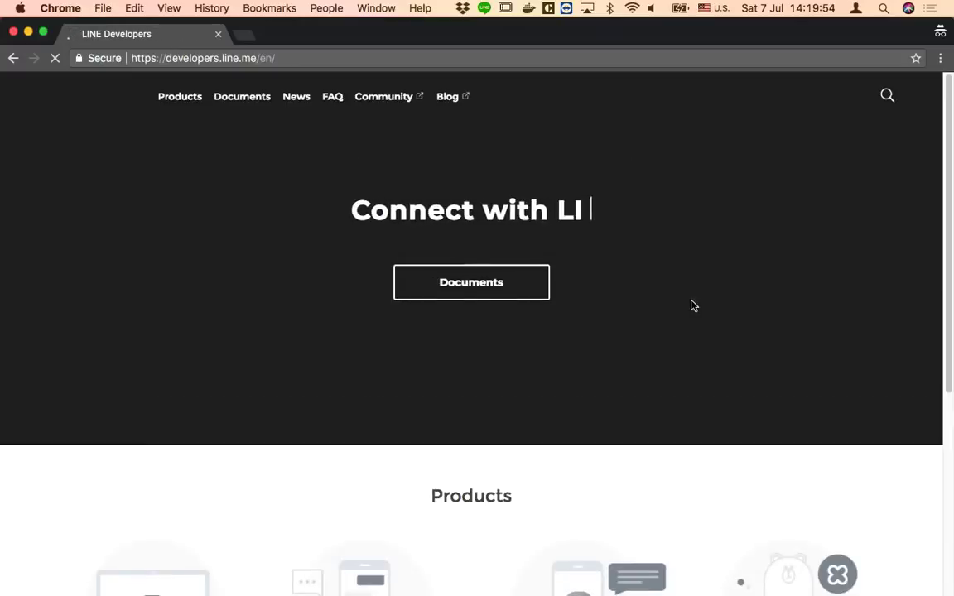
Log in to the developer console with the saved email and the account password
click(904, 97)
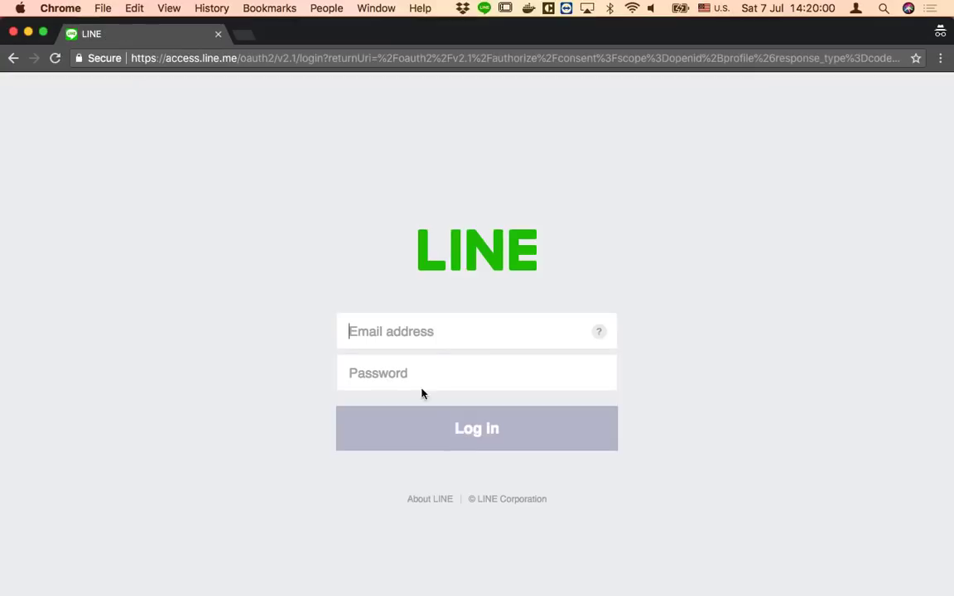
click(417, 332)
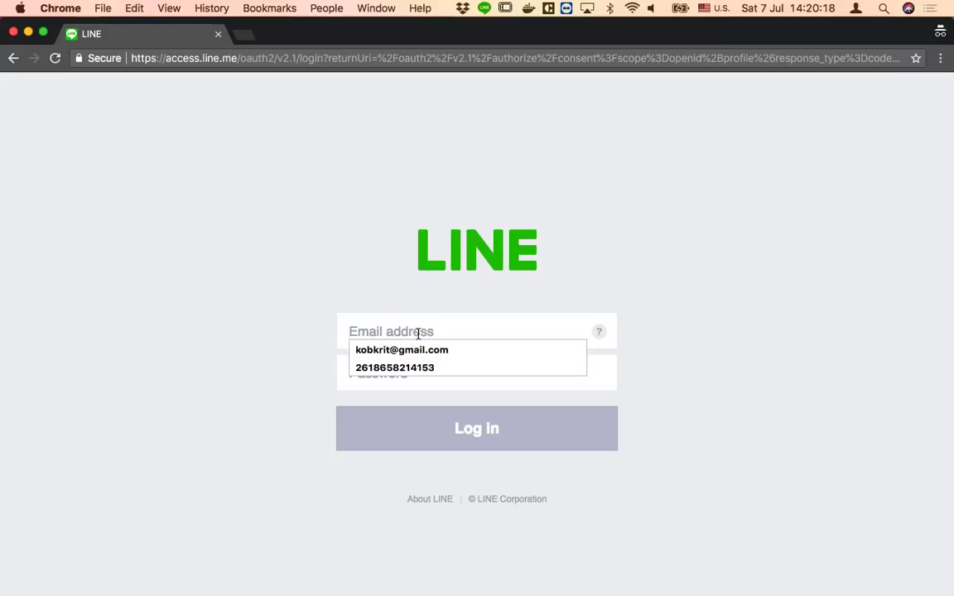
click(692, 385)
click(438, 335)
key(Down)
key(Return)
key(Tab)
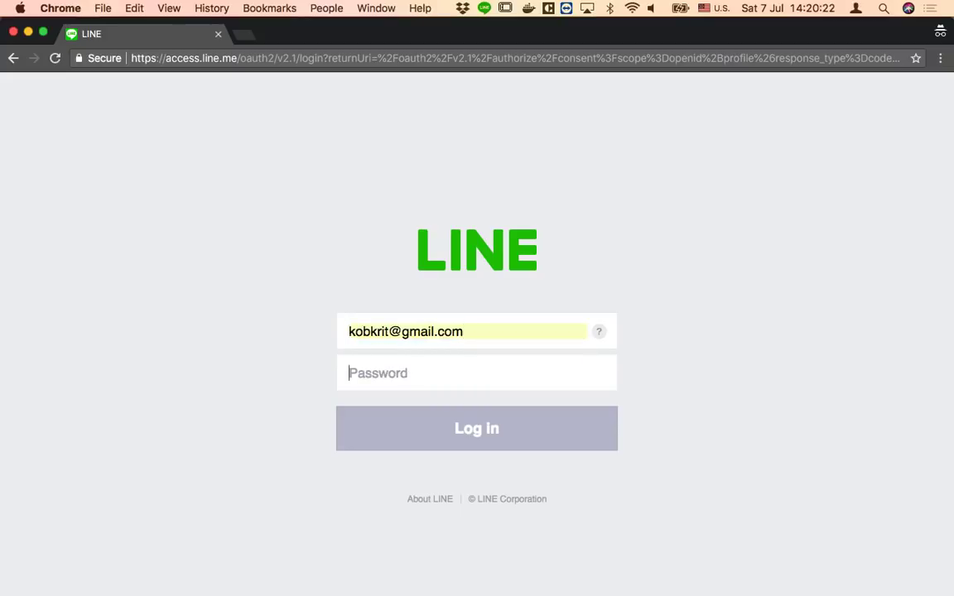
text(••)
key(BackSpace)
key(BackSpace)
text(•••)
key(BackSpace)
key(BackSpace)
key(BackSpace)
text(•••••••••••)
key(Return)
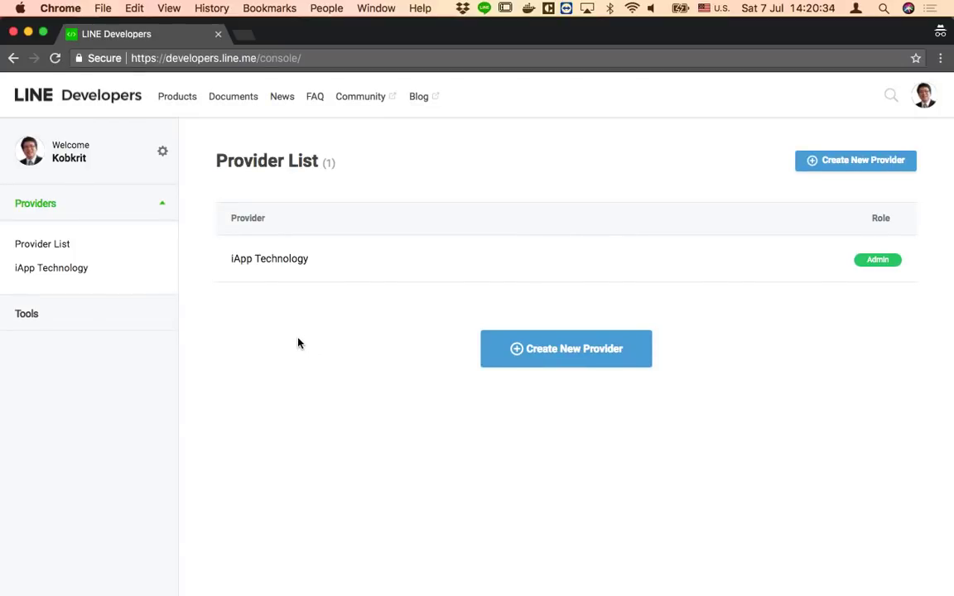
Create a second provider whose Provider name is the developer's full name, confirming and creating it
click(590, 366)
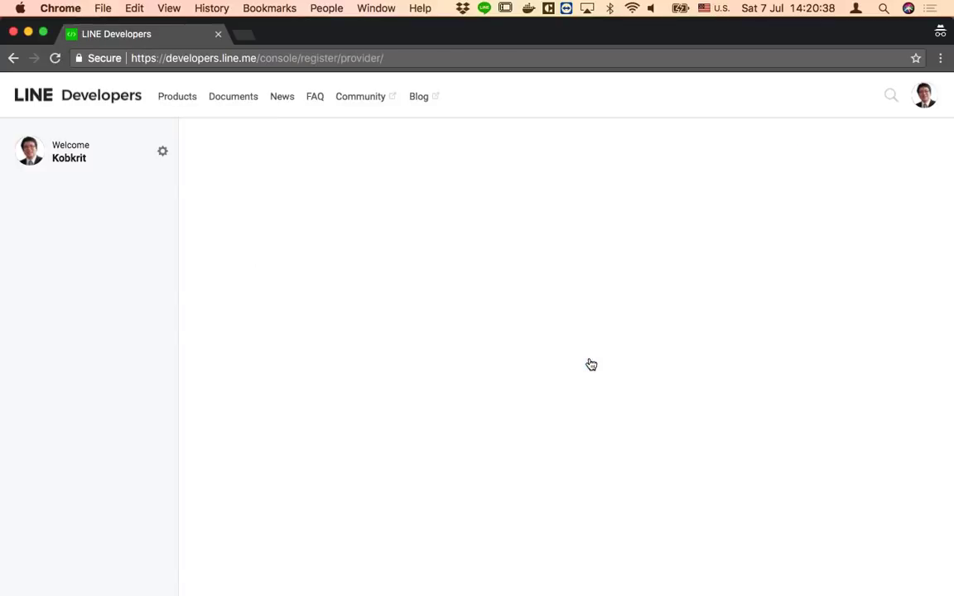
click(584, 365)
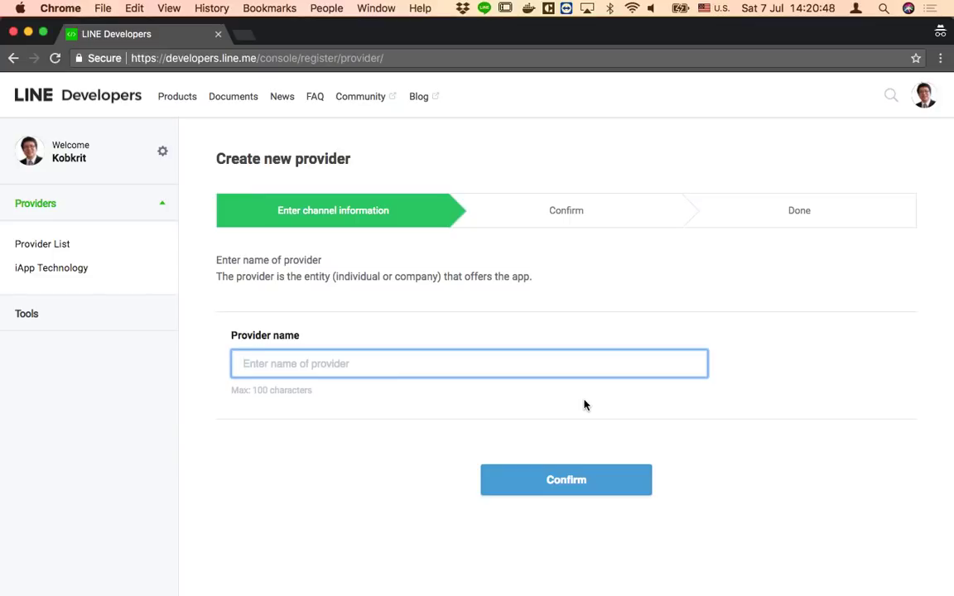
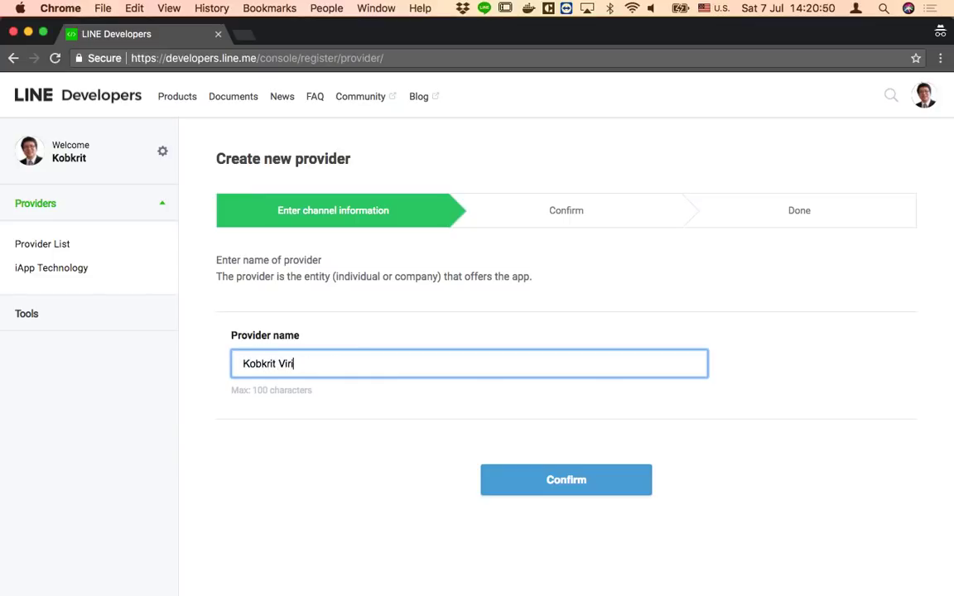
click(617, 477)
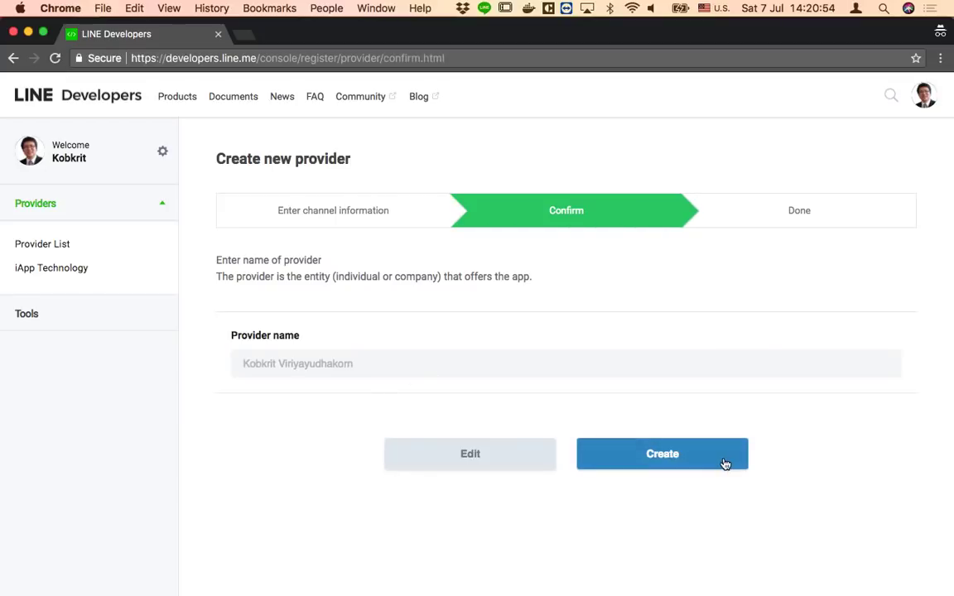
click(724, 465)
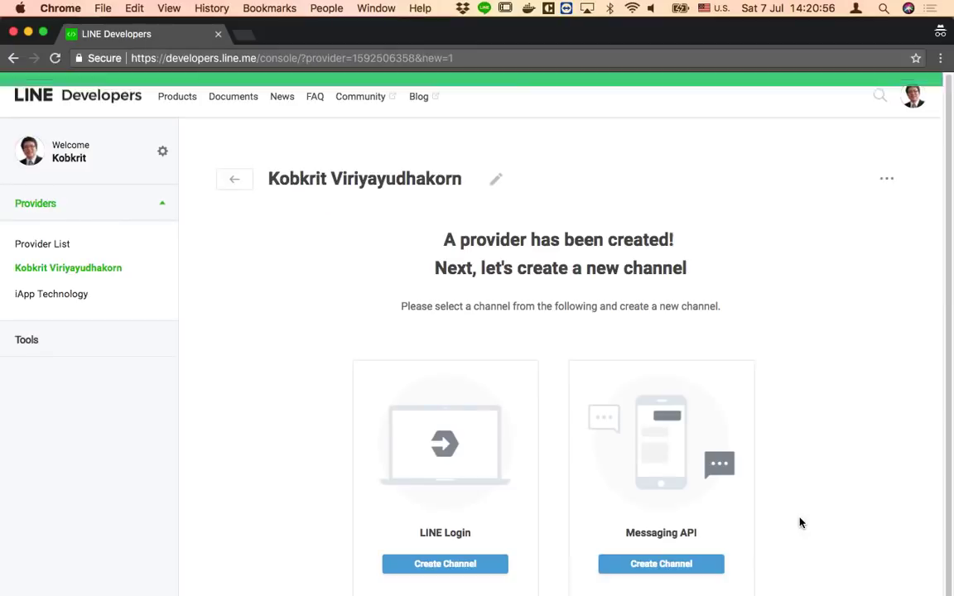
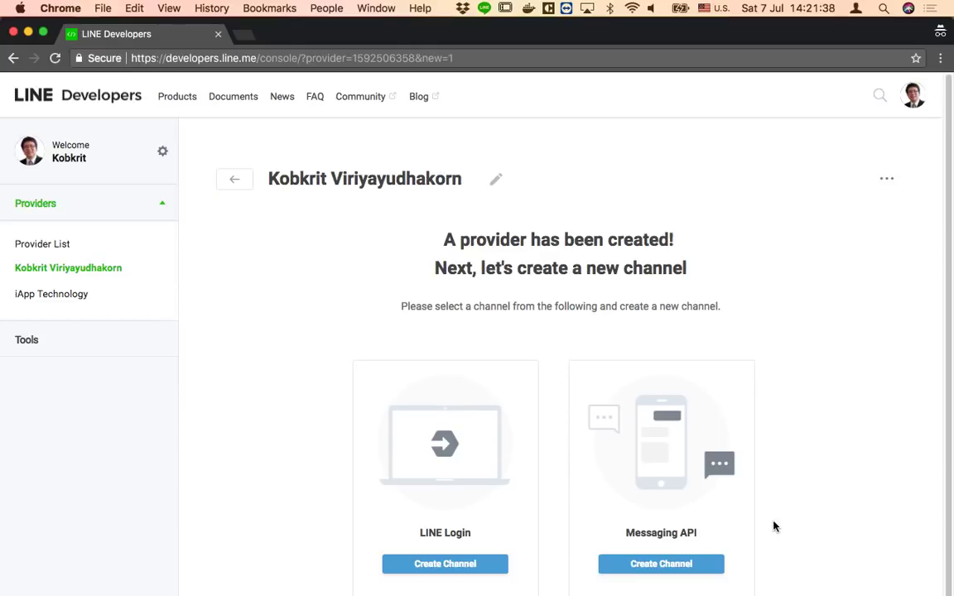
Start a new Messaging API channel and enter the app name 'ป้าแดง ขายข้าวแกง'
click(699, 574)
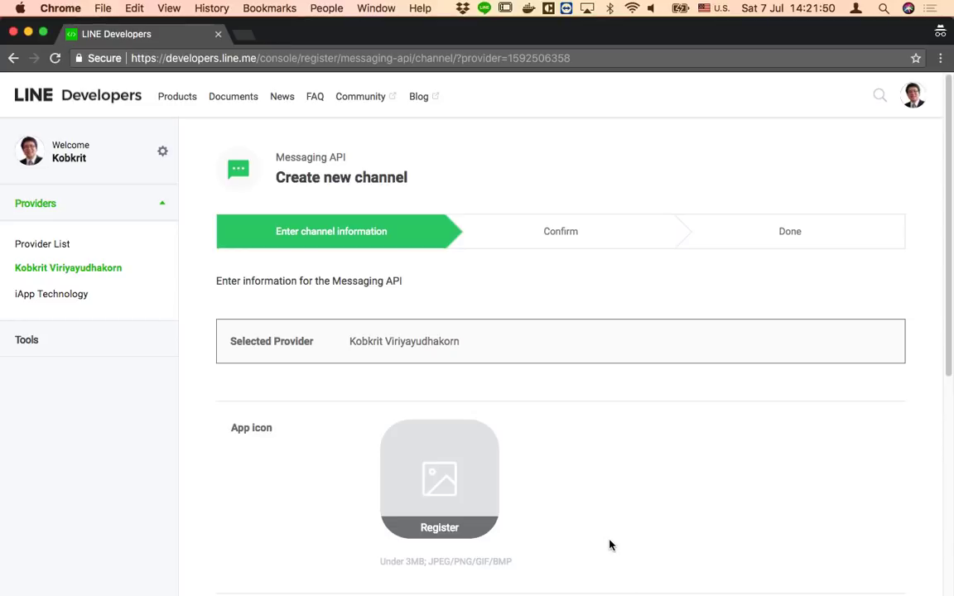
scroll(608, 543, down, 3)
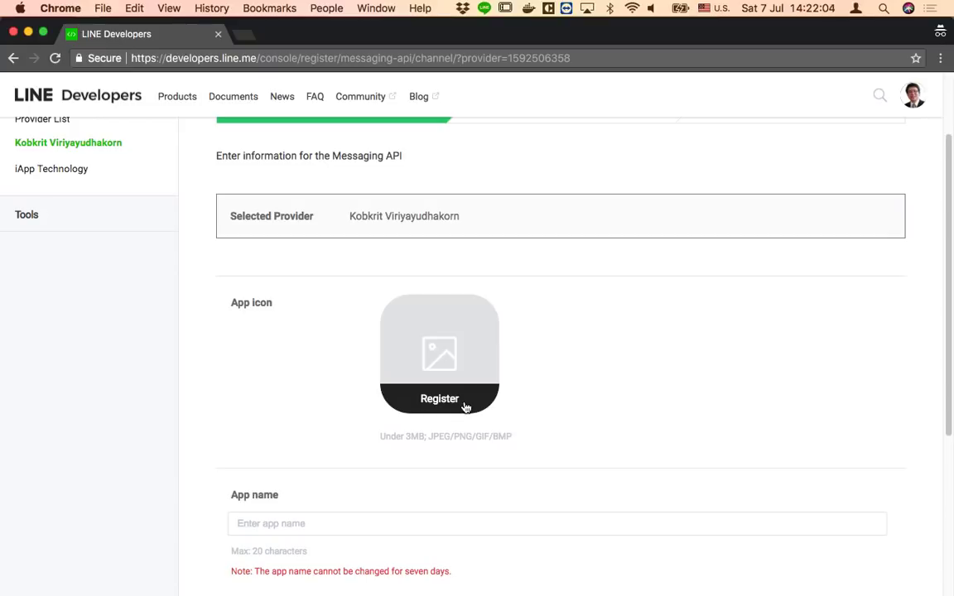
click(337, 528)
scroll(441, 572, down, 1)
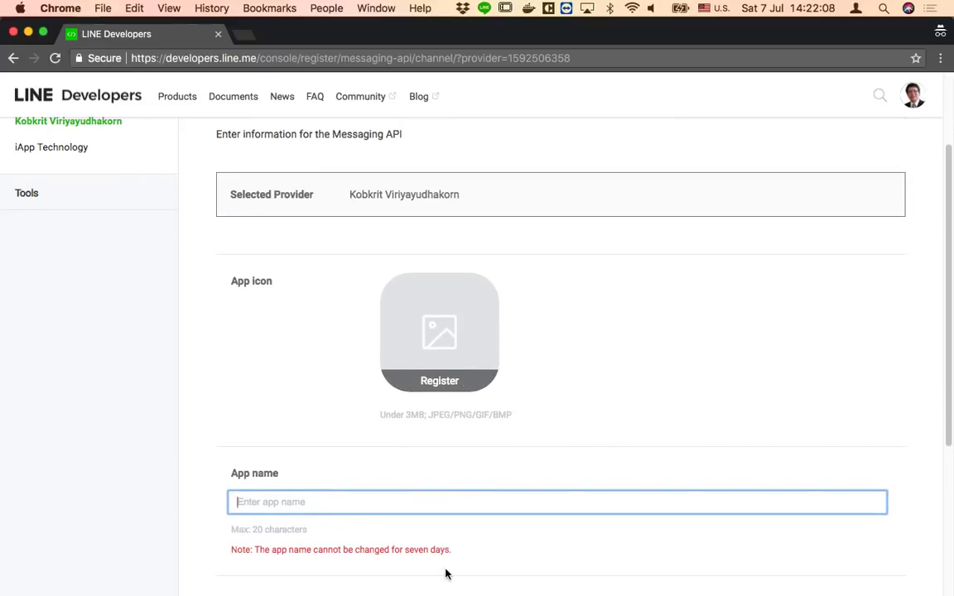
key(ctrl+space)
text(ป้าแดง)
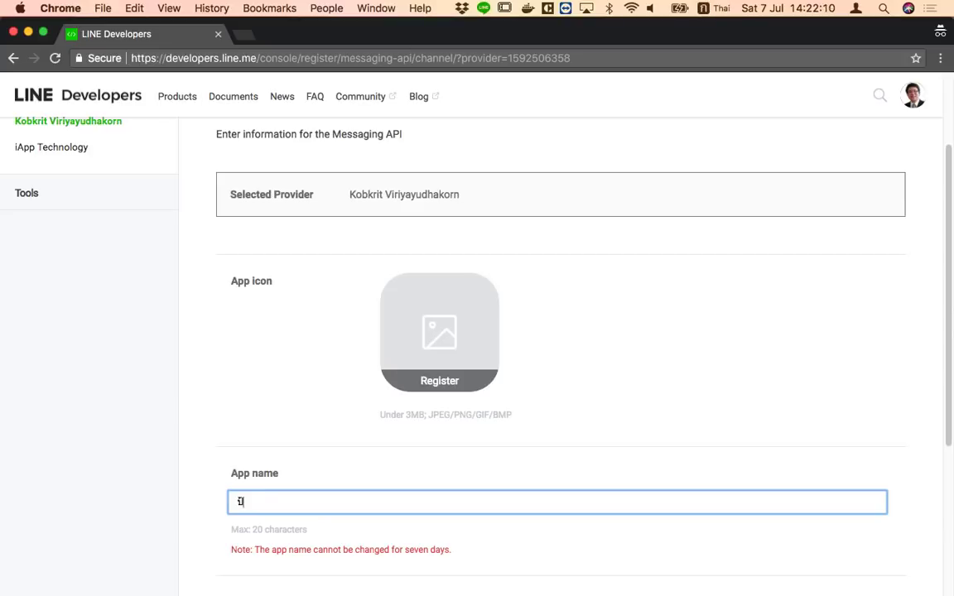
text( งจ)
key(BackSpace)
key(BackSpace)
text(ขจ)
key(BackSpace)
text(ายเ)
key(BackSpace)
text(ข้าวแกง)
key(Tab)
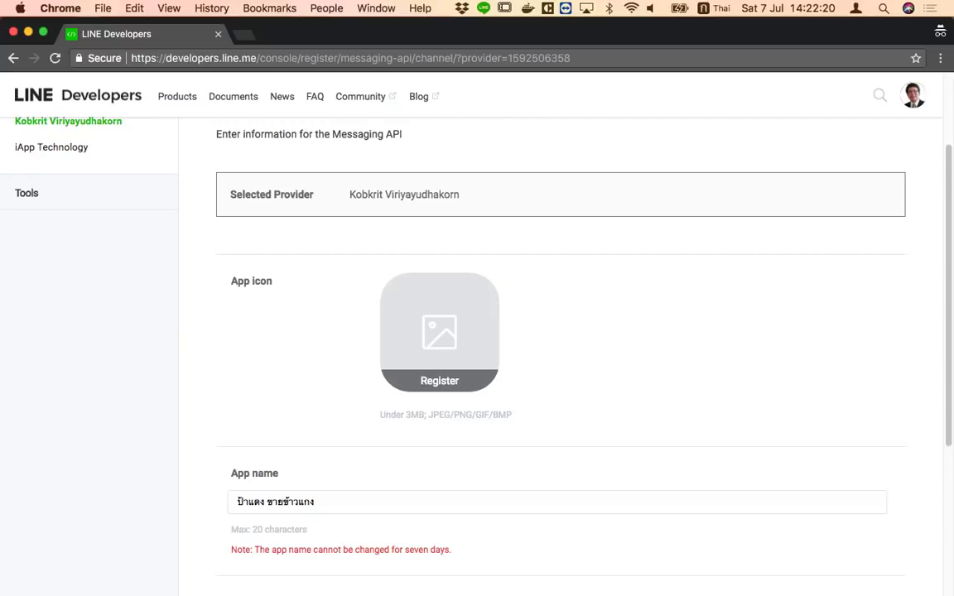
Choose category ร้านอาหารและเครื่องดื่ม with subcategory อาหารไทย and submit for confirmation
scroll(448, 568, down, 1)
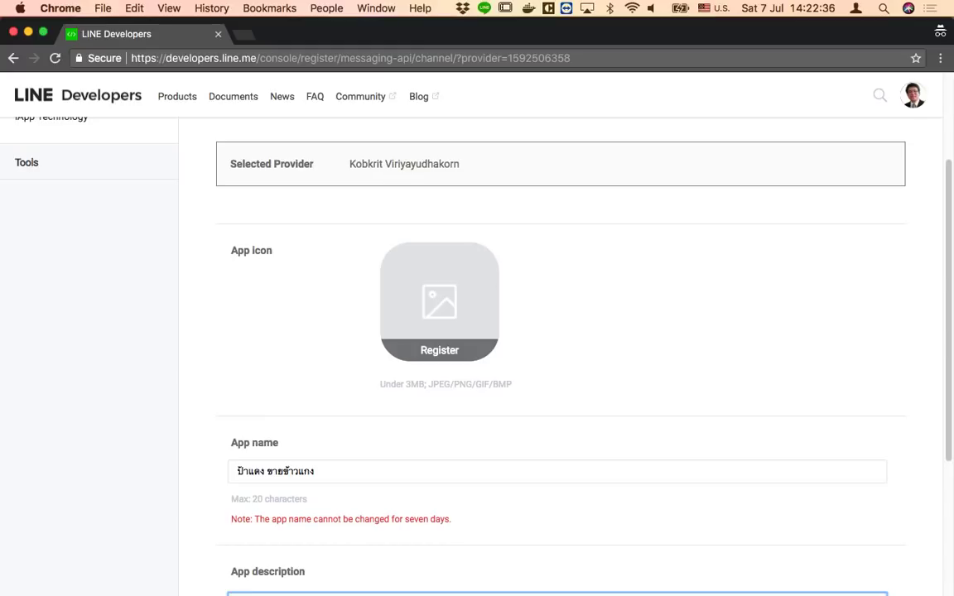
scroll(560, 356, down, 5)
scroll(467, 544, up, 2)
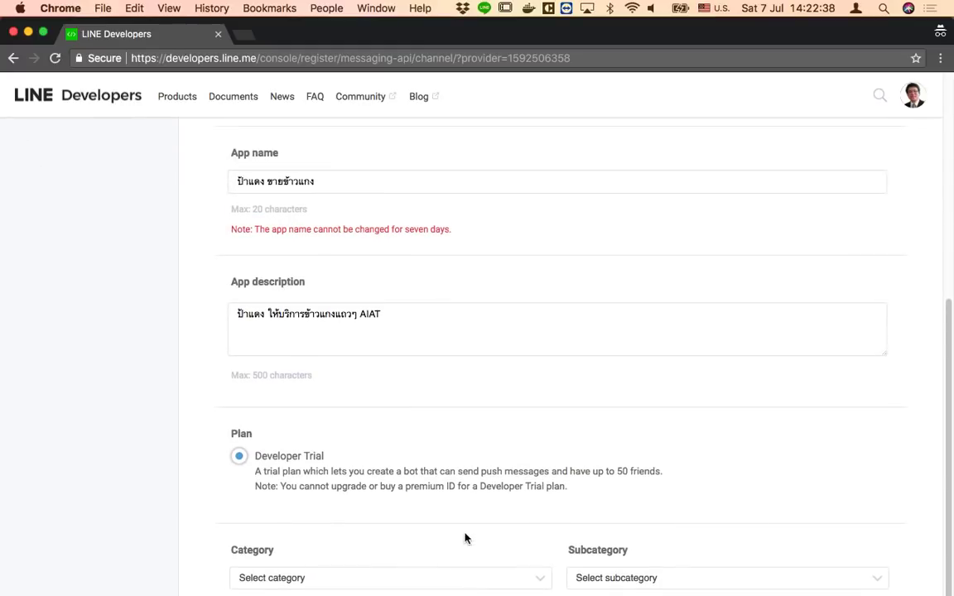
click(336, 581)
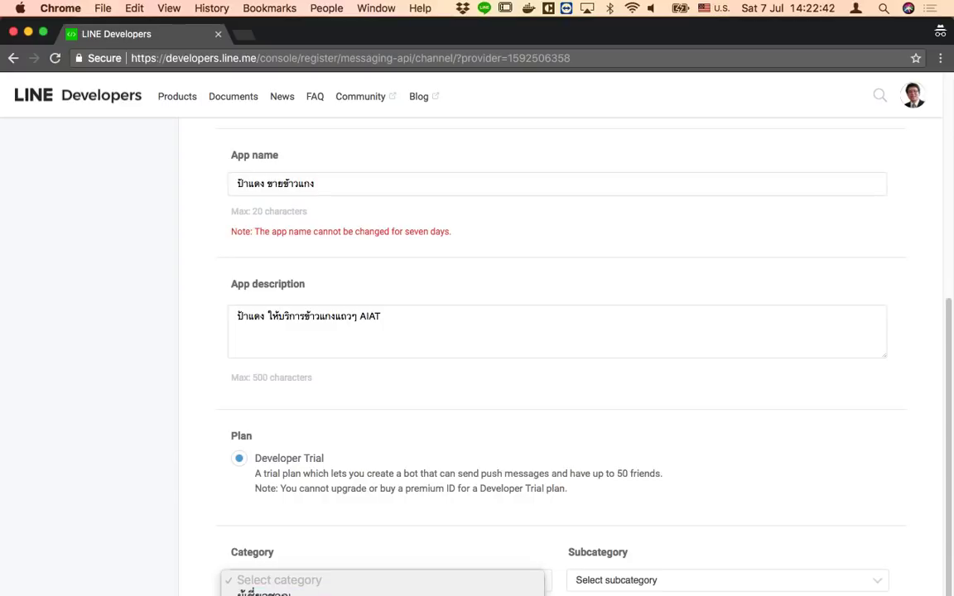
click(273, 594)
click(640, 582)
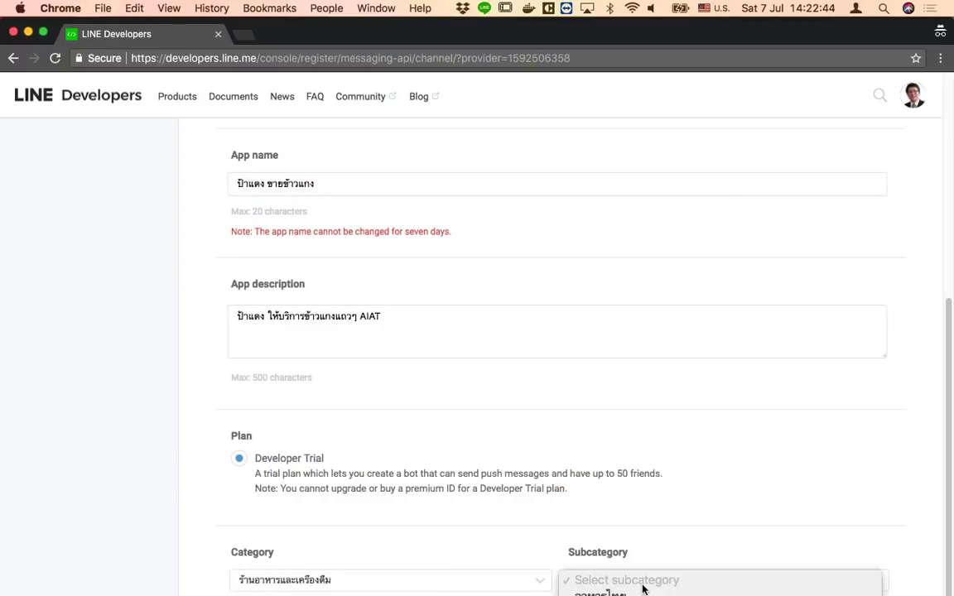
click(613, 593)
scroll(686, 571, down, 2)
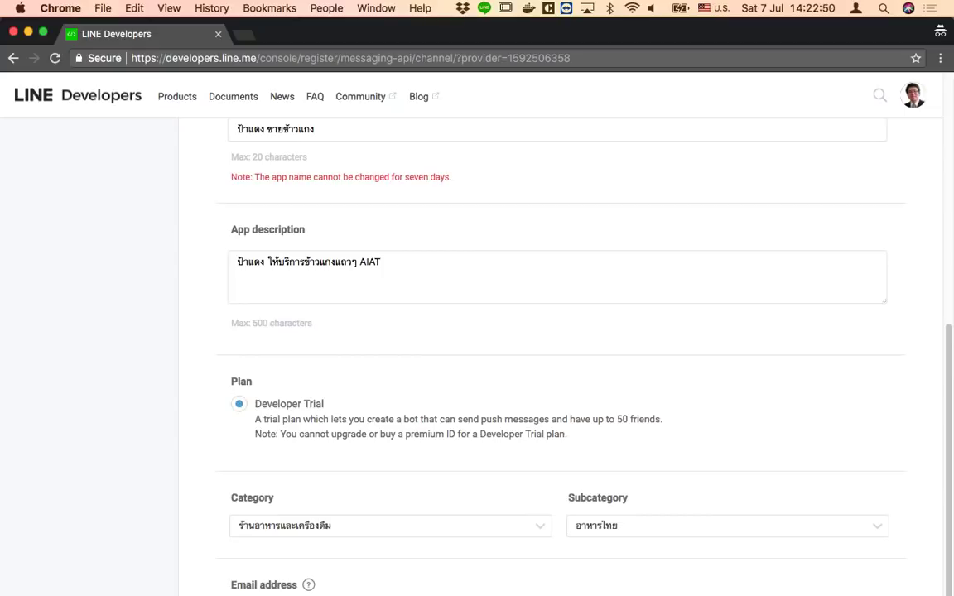
scroll(560, 356, down, 3)
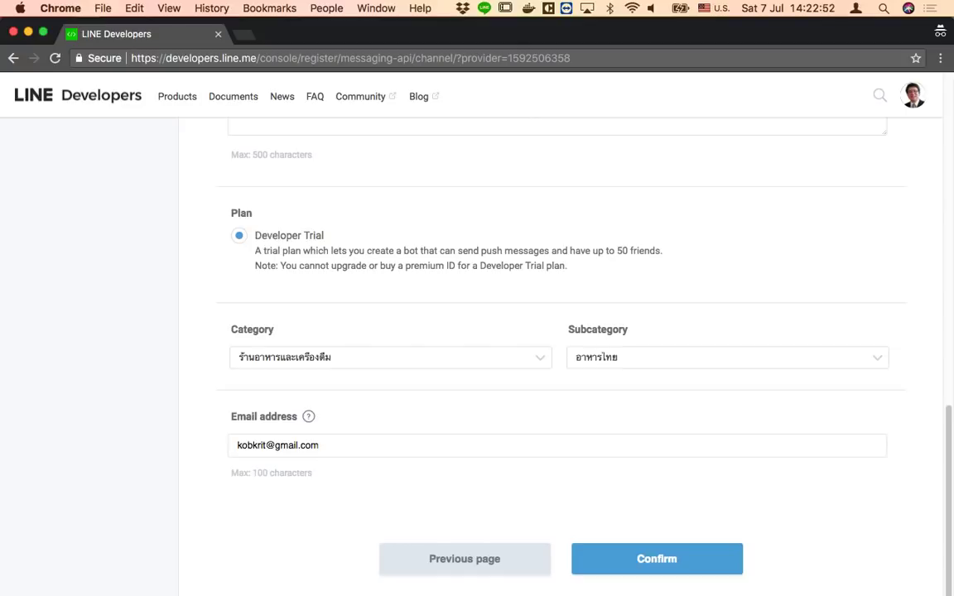
click(637, 566)
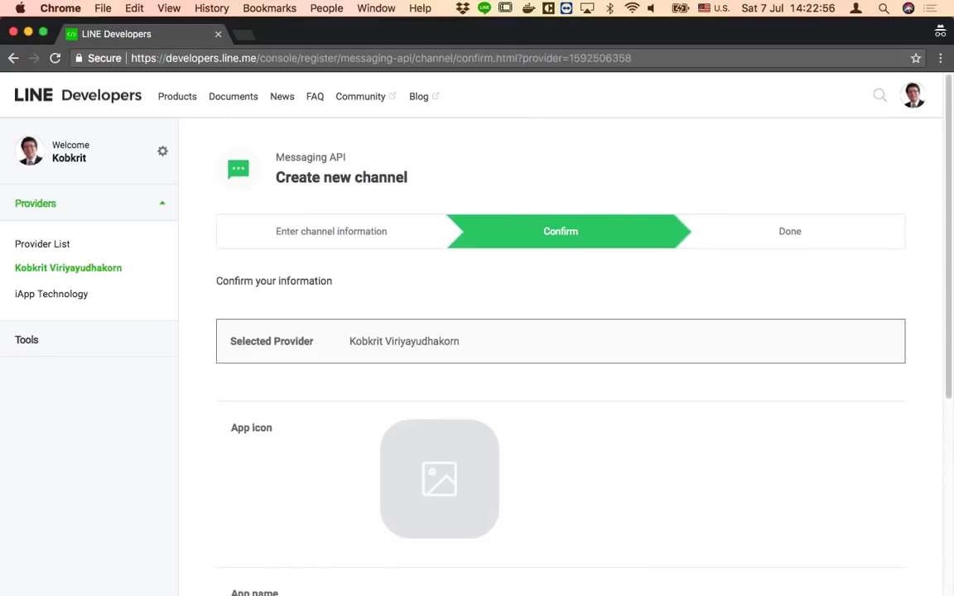
Accept the LINE@ and Messaging API terms of use and create the channel
scroll(559, 356, down, 10)
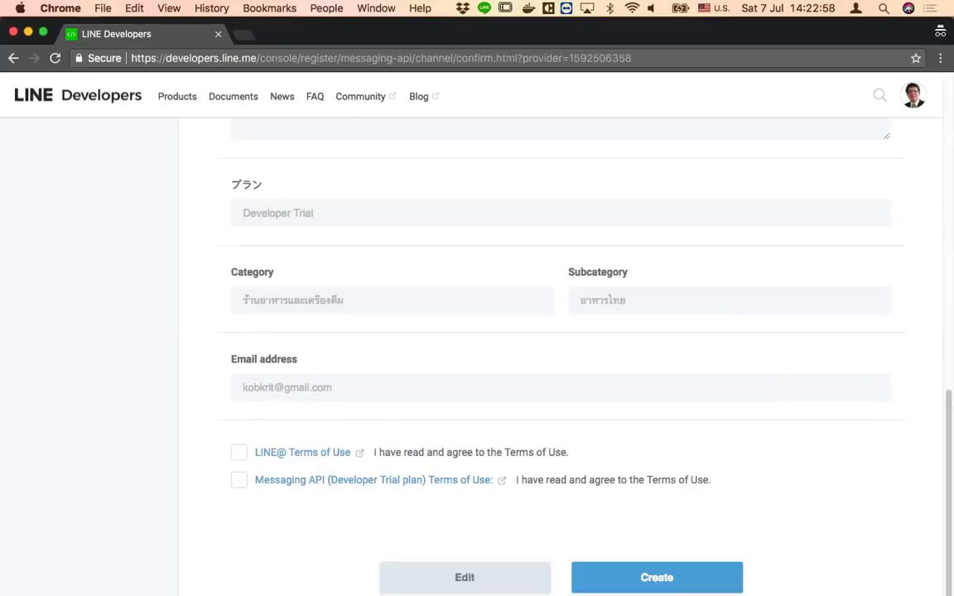
scroll(559, 356, up, 4)
scroll(559, 356, down, 5)
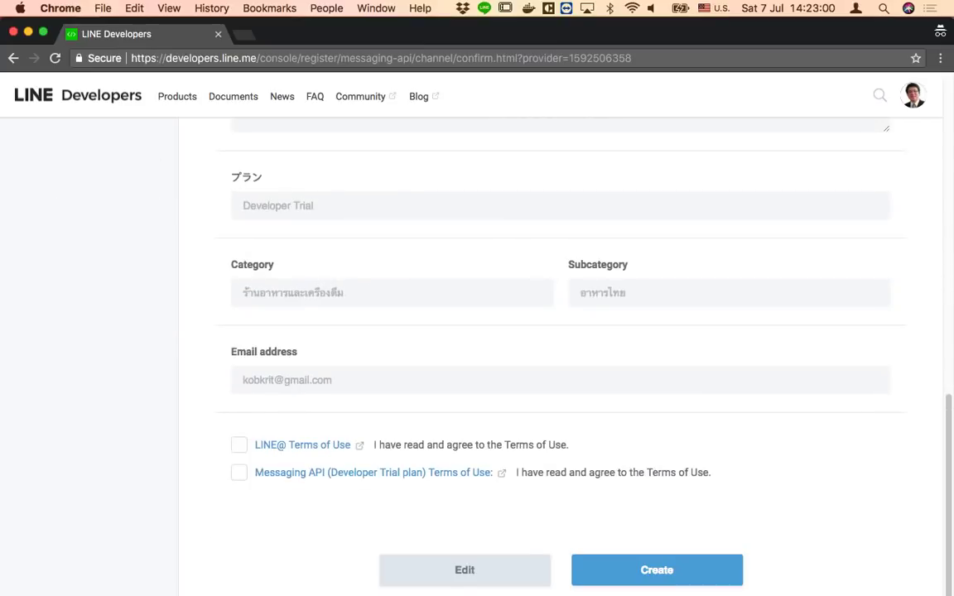
click(239, 450)
click(238, 478)
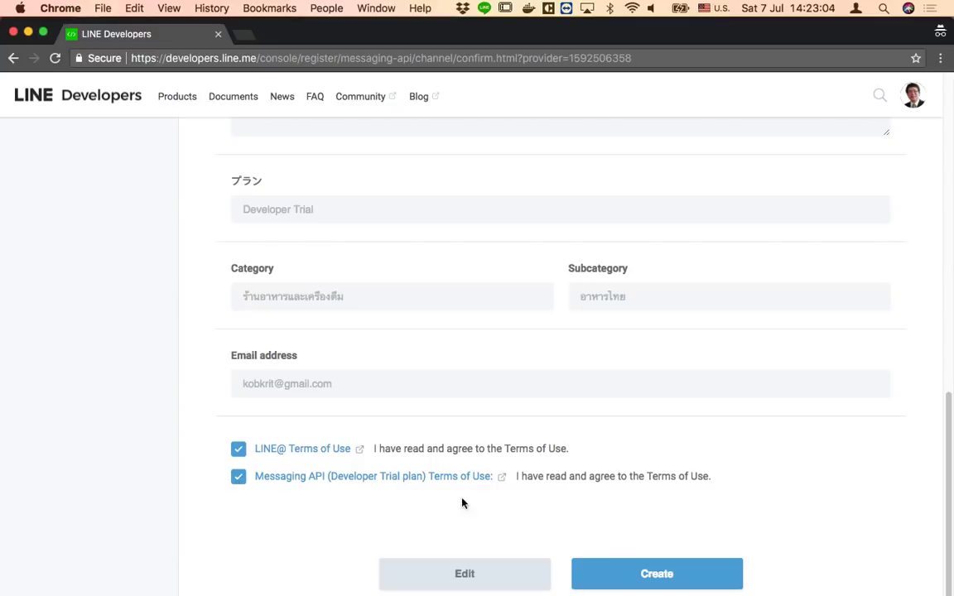
click(645, 579)
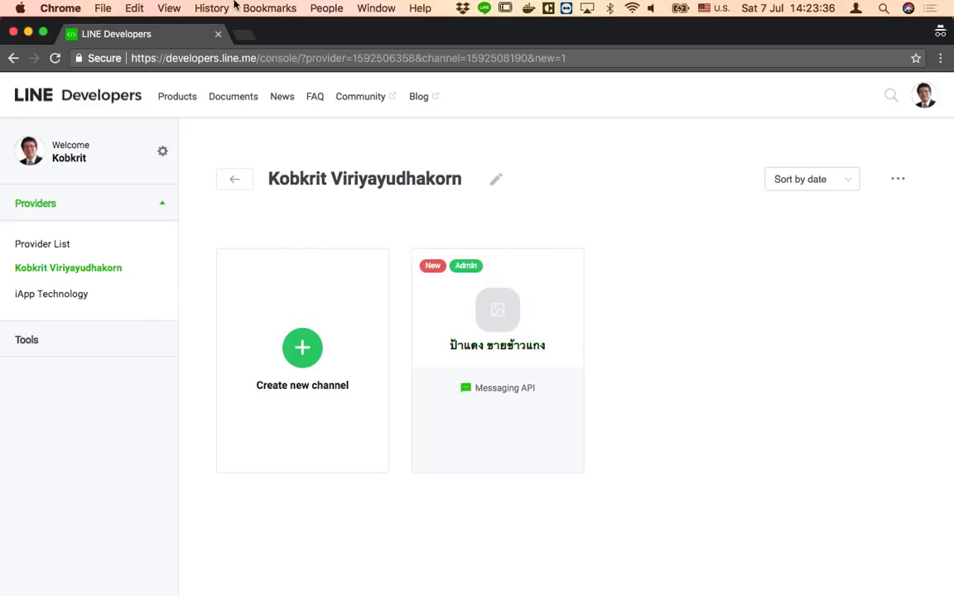
drag(294, 30, 609, 38)
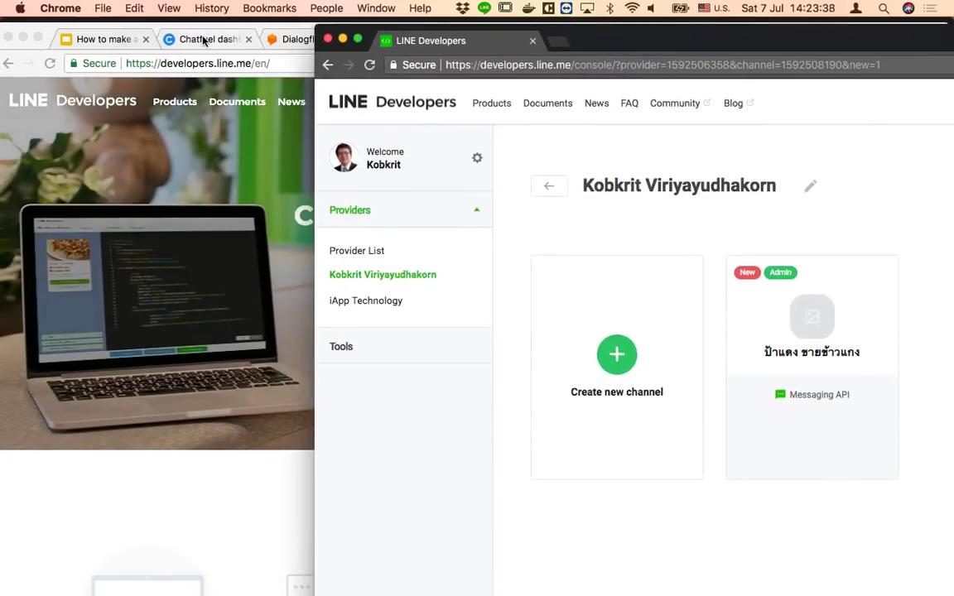
Close the old Dialogflow agent tab and resize the Dialogflow window alongside the LINE console
click(240, 27)
click(289, 42)
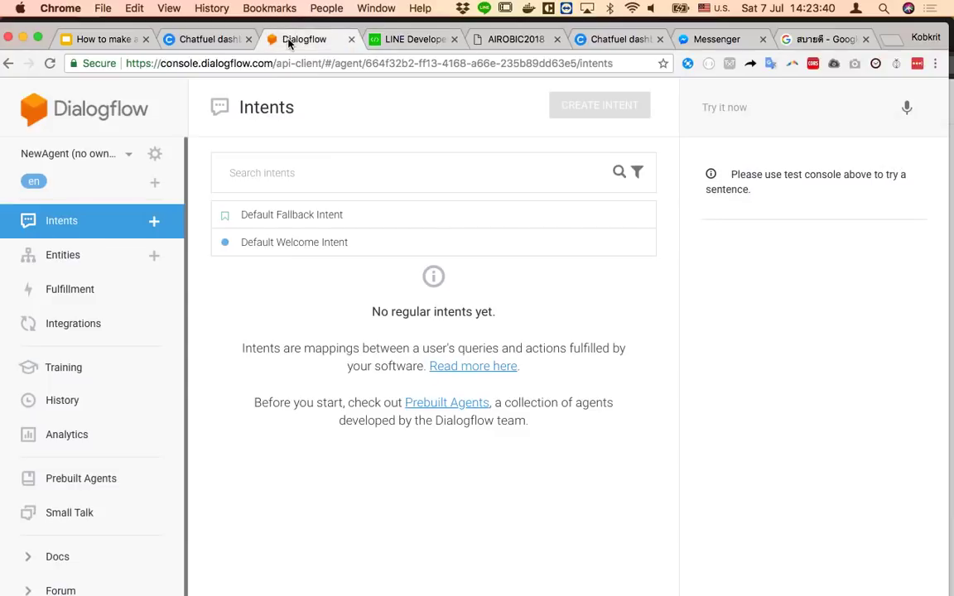
click(347, 42)
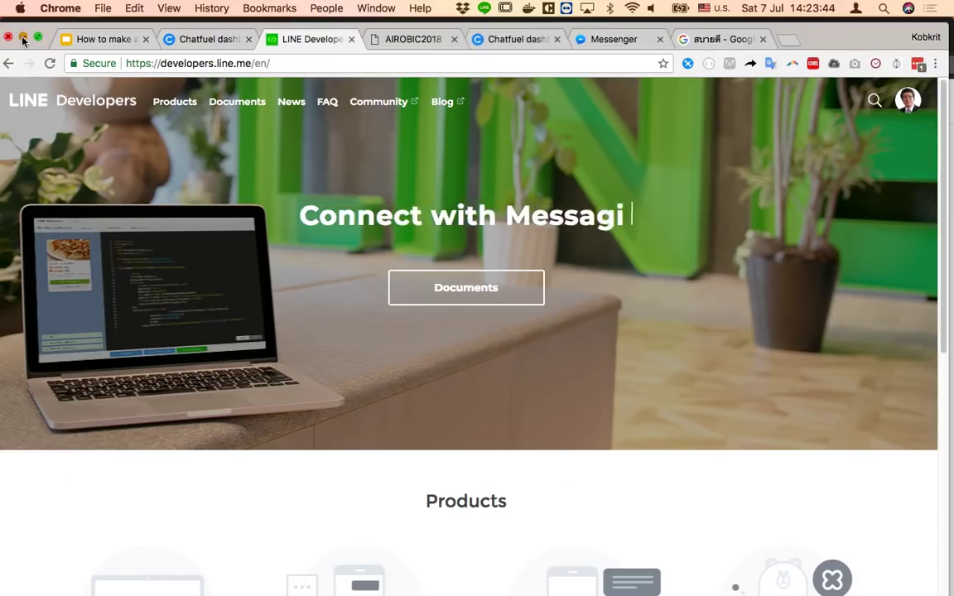
key(super+m)
key(super+m)
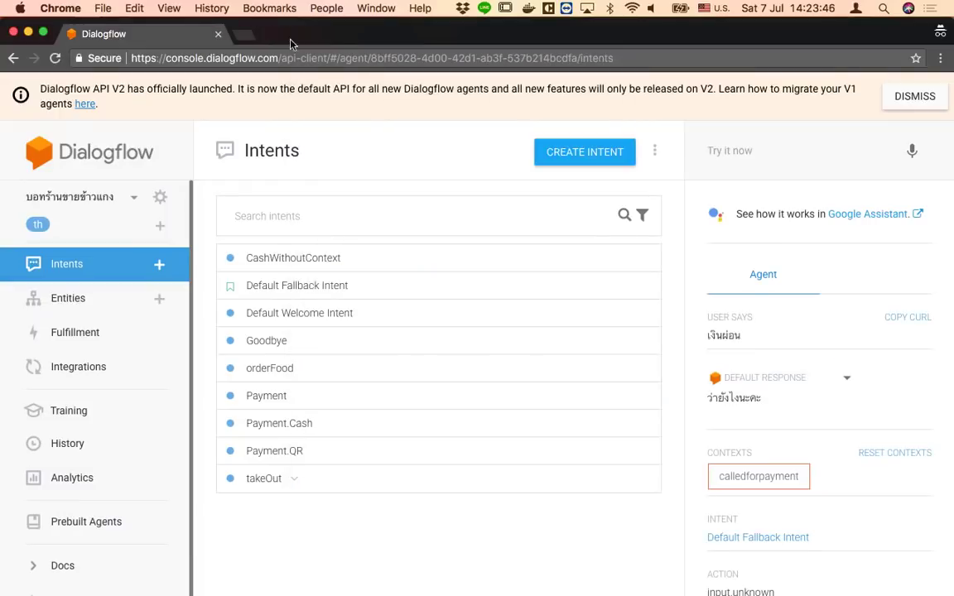
drag(949, 150, 444, 177)
drag(640, 47, 676, 36)
click(309, 38)
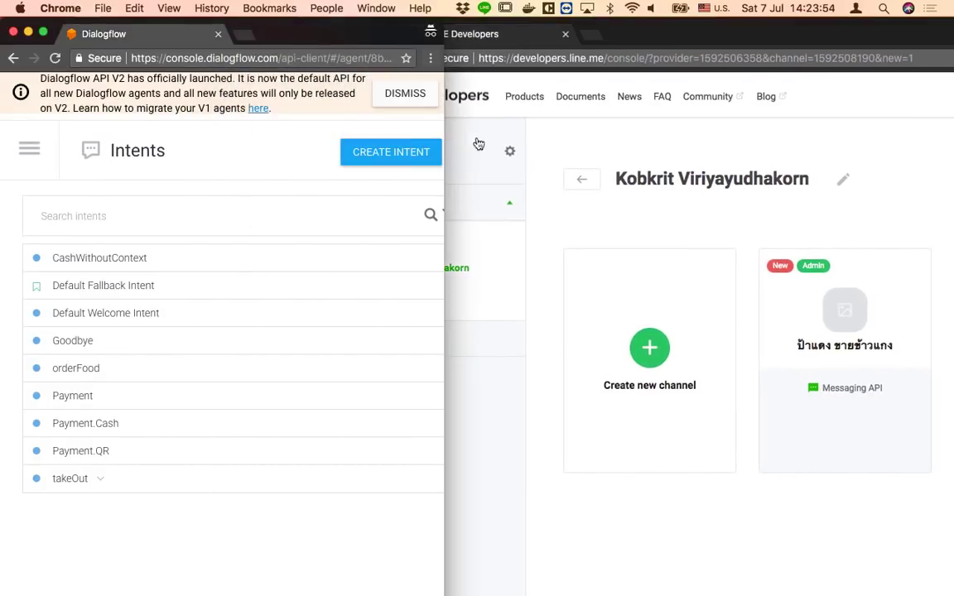
drag(443, 104, 952, 136)
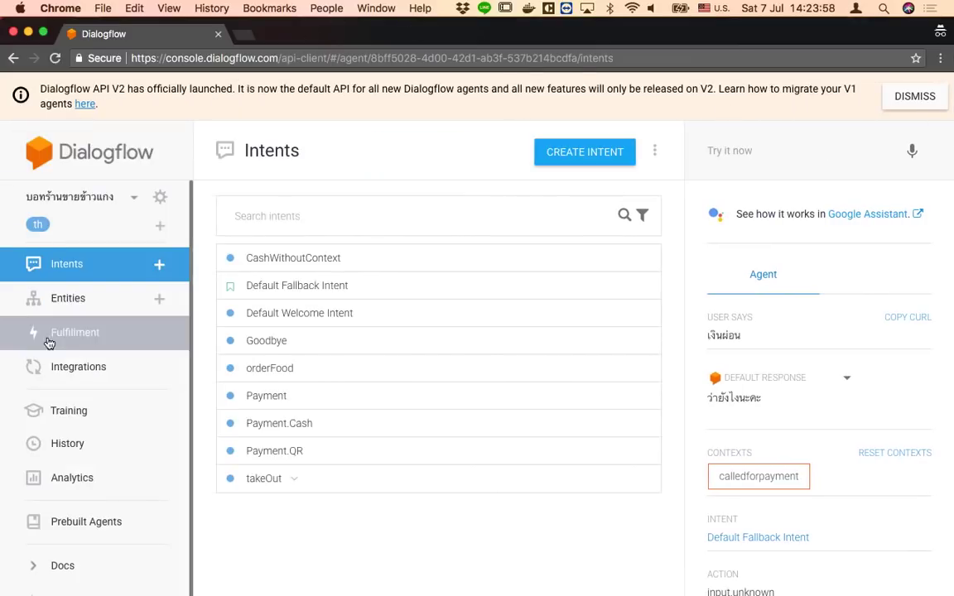
Open the agent's Line integration setup from Integrations
click(85, 376)
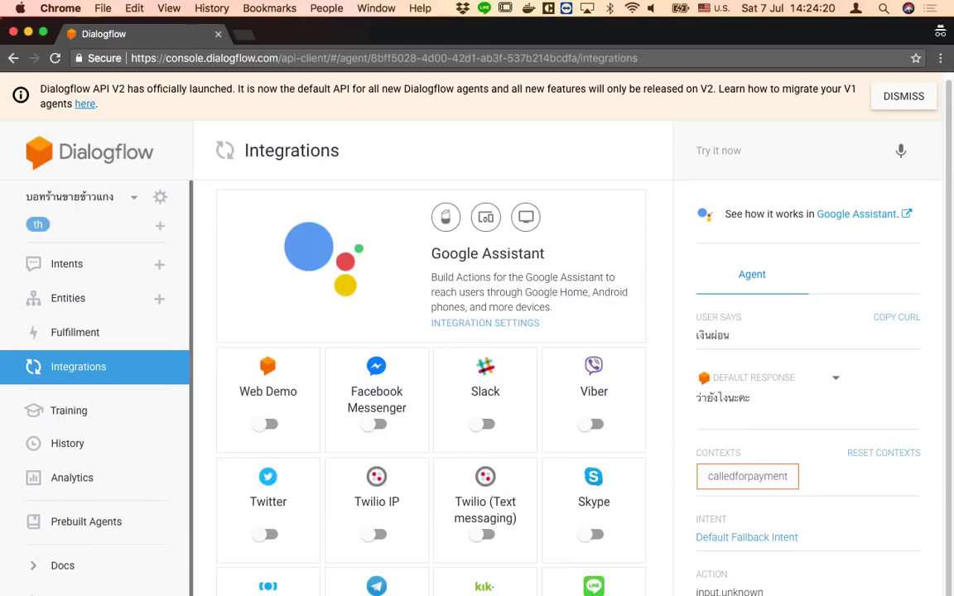
click(594, 586)
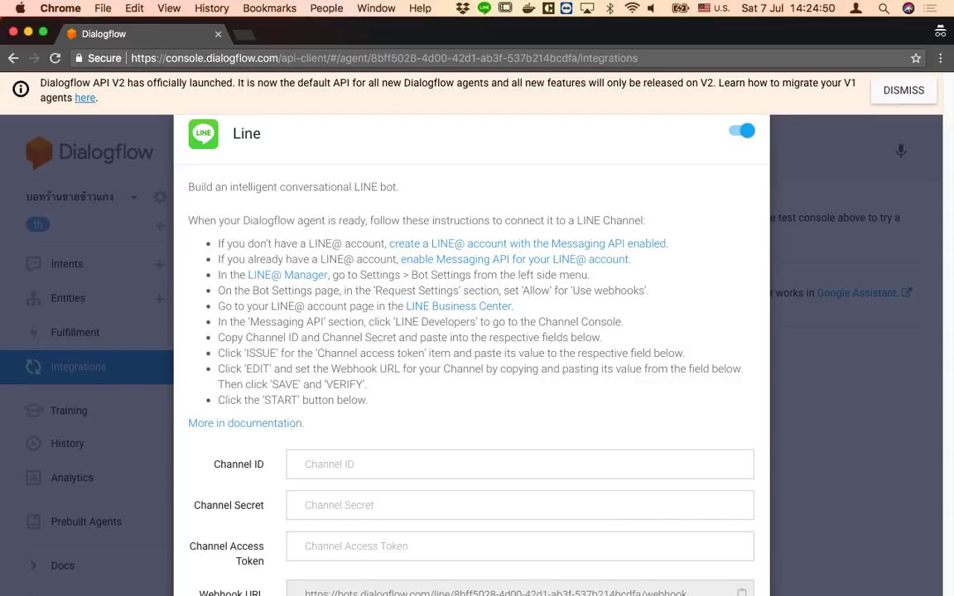
drag(508, 40, 405, 137)
Copy the new channel's Channel ID into Dialogflow's Channel ID field
click(632, 33)
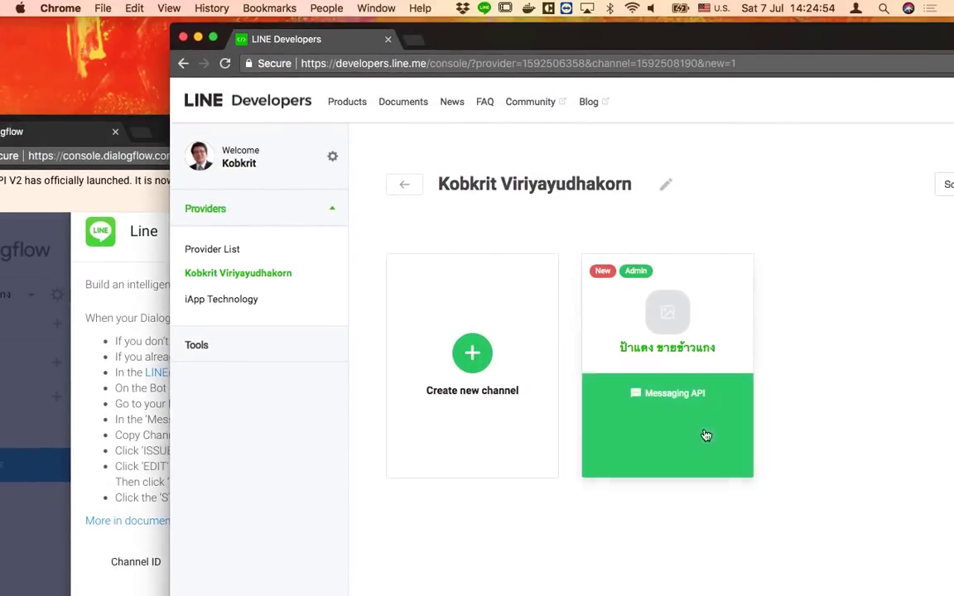
click(693, 404)
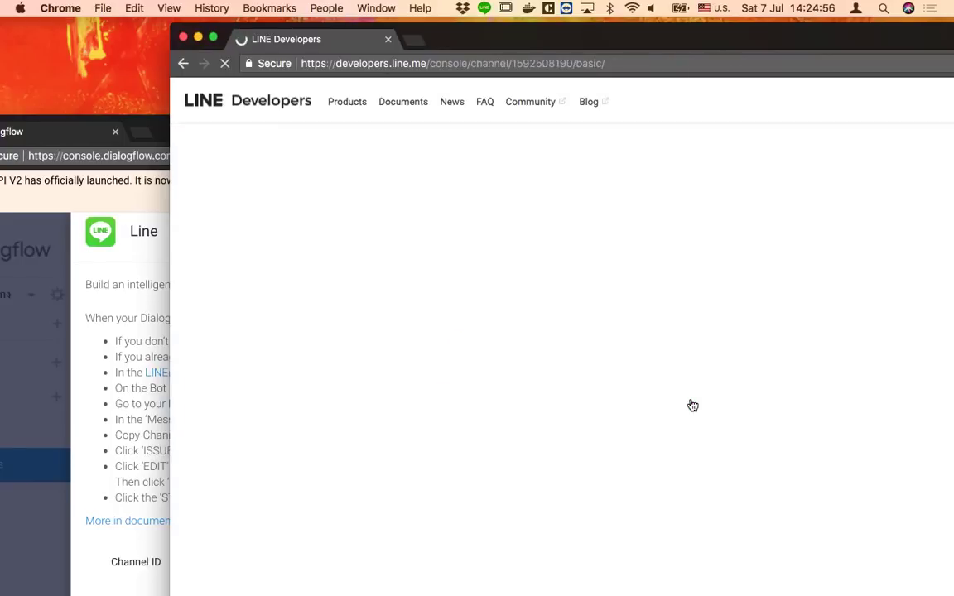
scroll(738, 533, down, 5)
scroll(735, 523, down, 2)
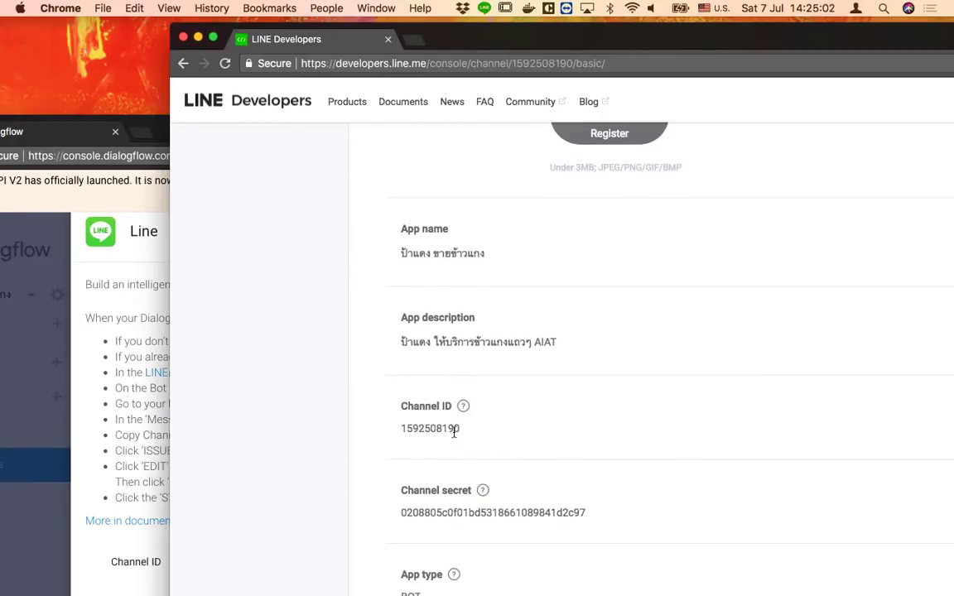
drag(397, 428, 463, 428)
click(400, 515)
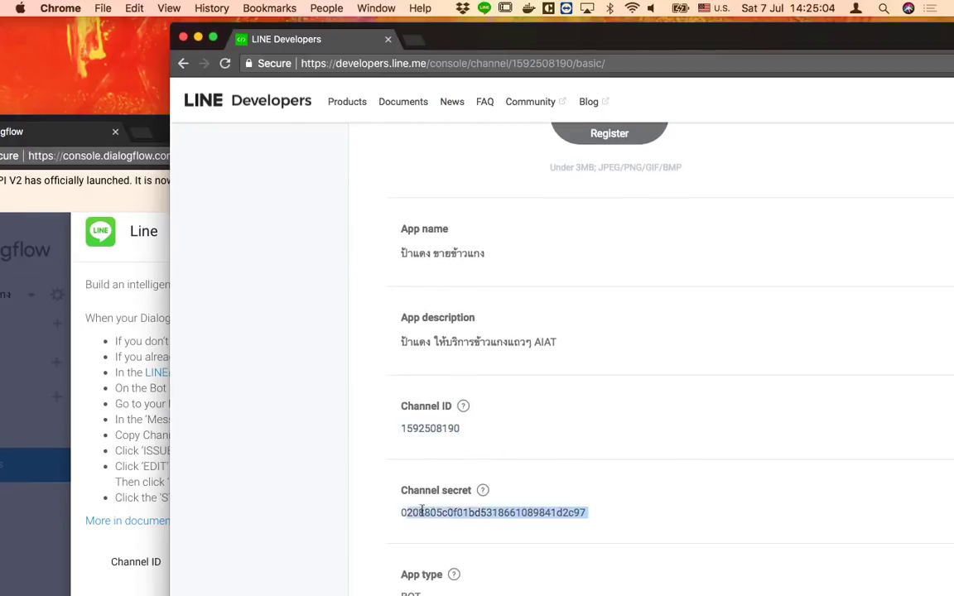
drag(598, 514, 398, 512)
click(398, 512)
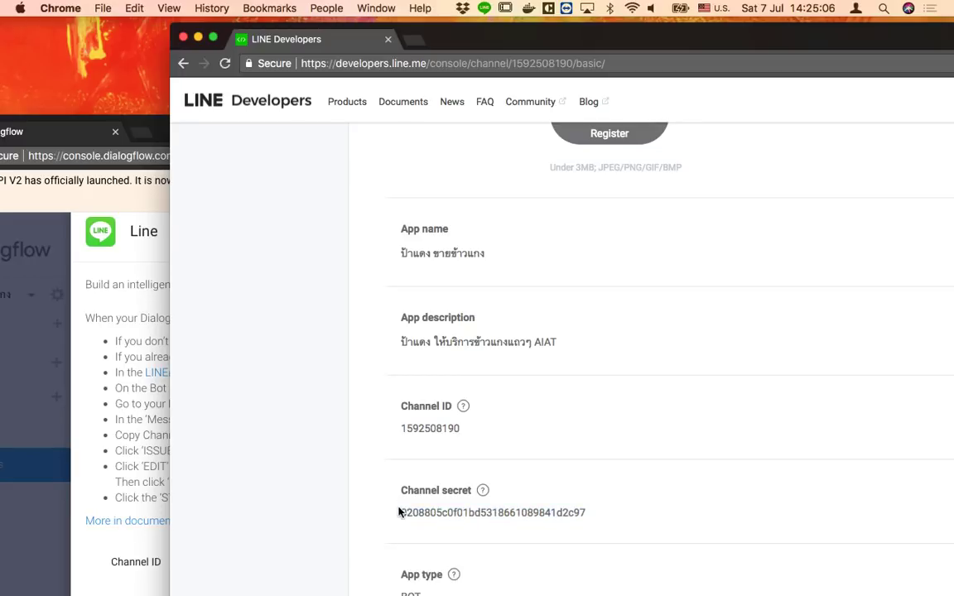
double_click(443, 428)
key(super+c)
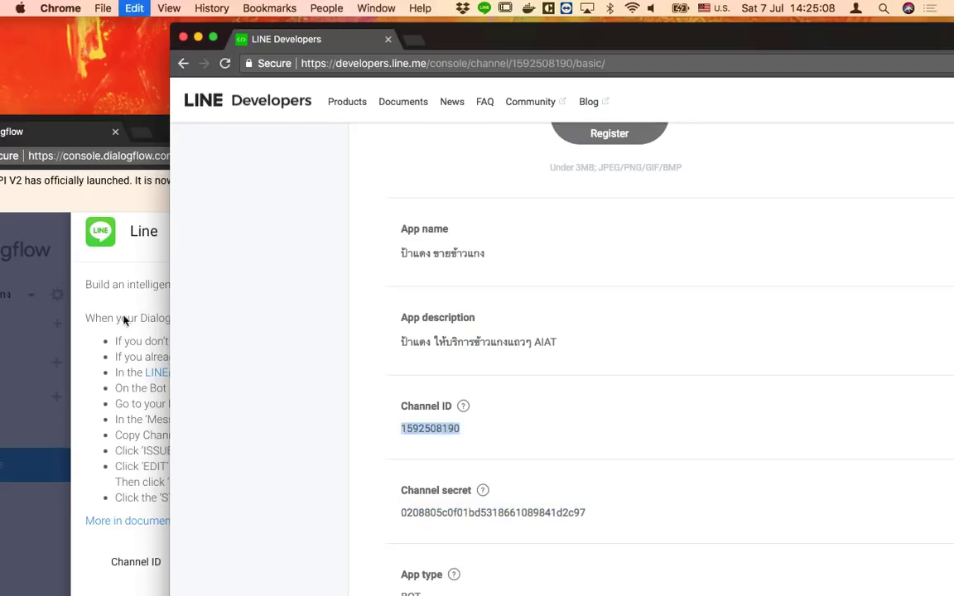
click(70, 365)
click(207, 563)
key(super+v)
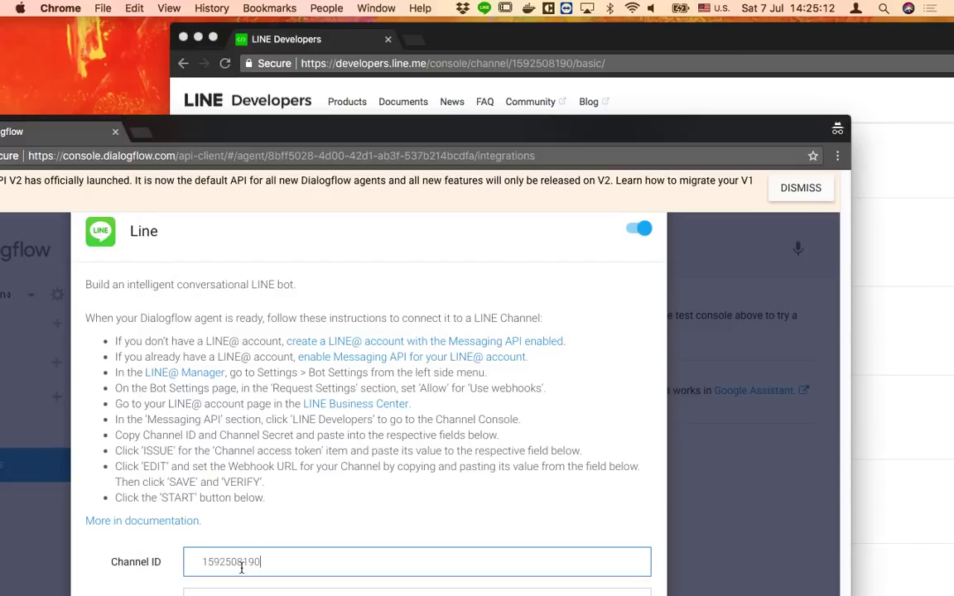
Copy the Channel secret into Dialogflow's Channel Secret field
click(915, 373)
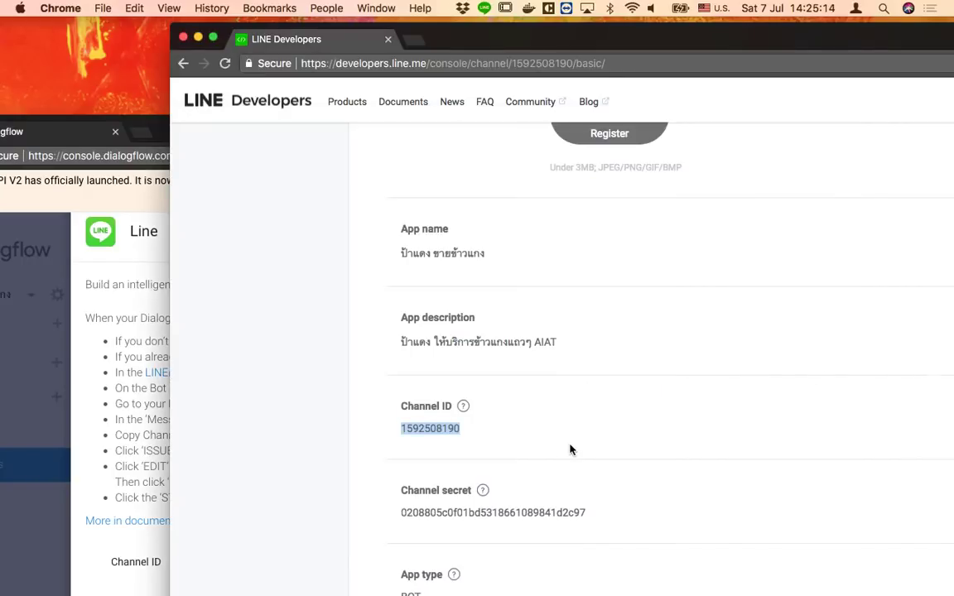
scroll(569, 450, down, 1)
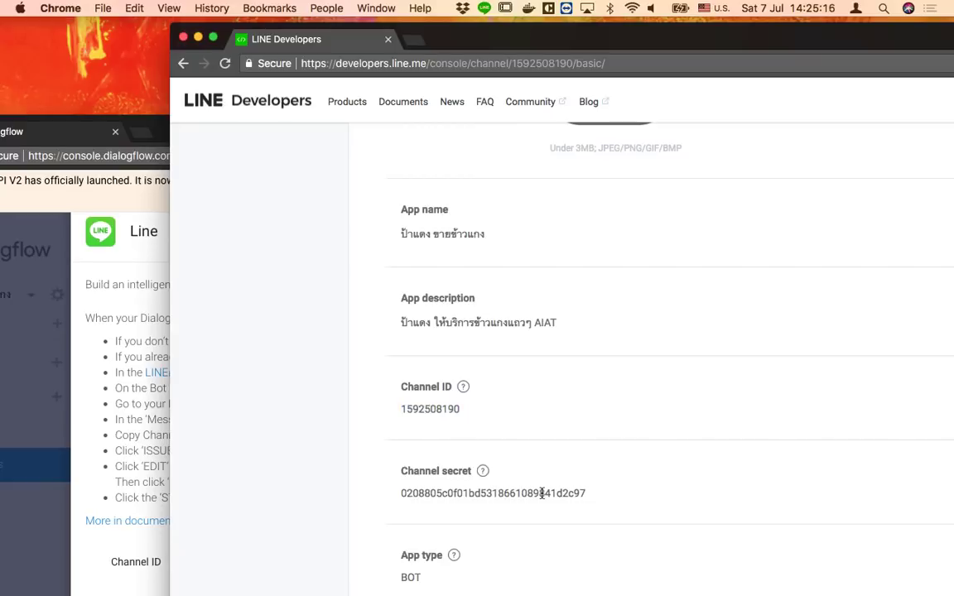
double_click(542, 493)
key(super+c)
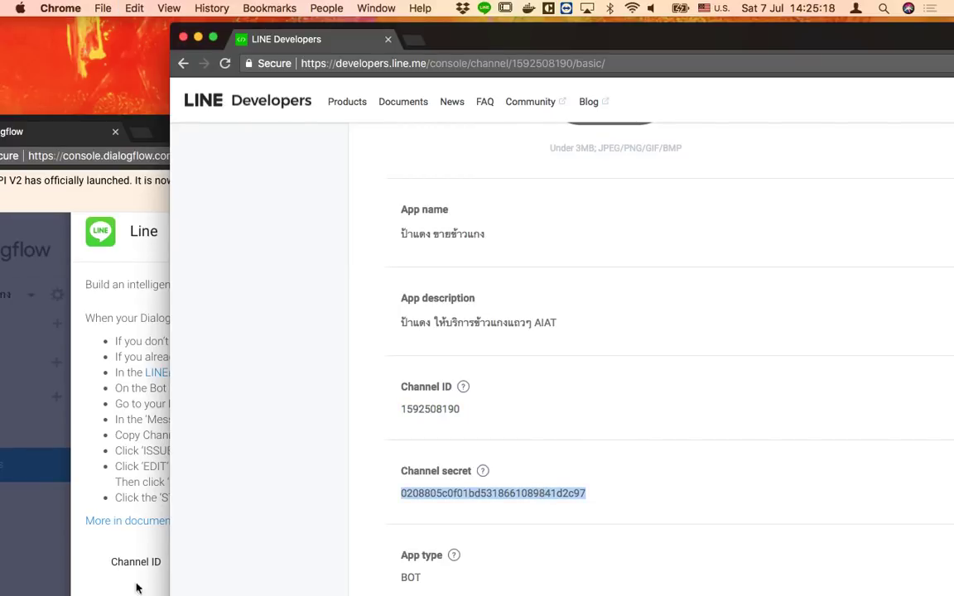
click(104, 517)
key(Tab)
key(super+v)
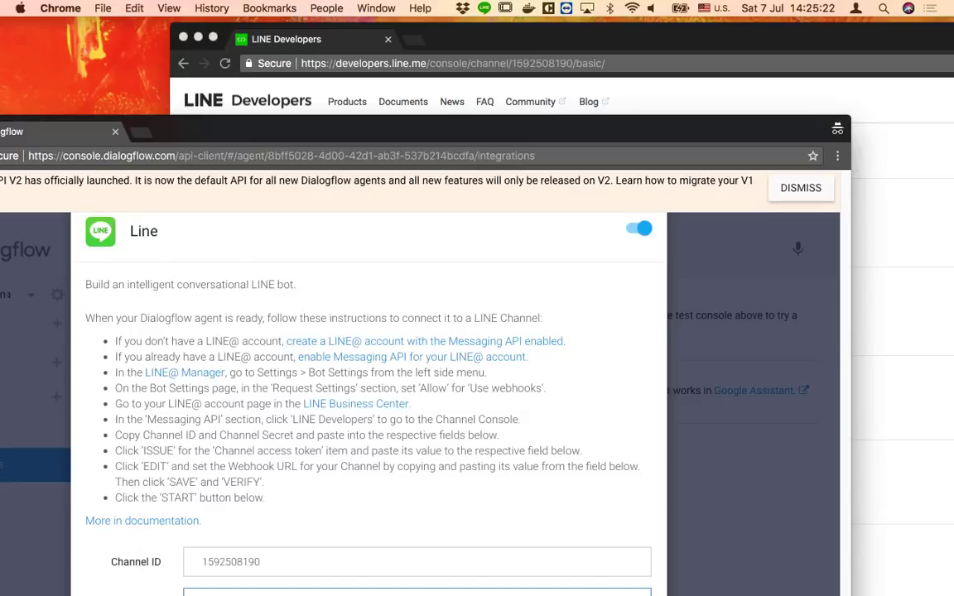
Issue a new long-lived channel access token in the LINE channel settings
click(890, 469)
scroll(790, 486, down, 3)
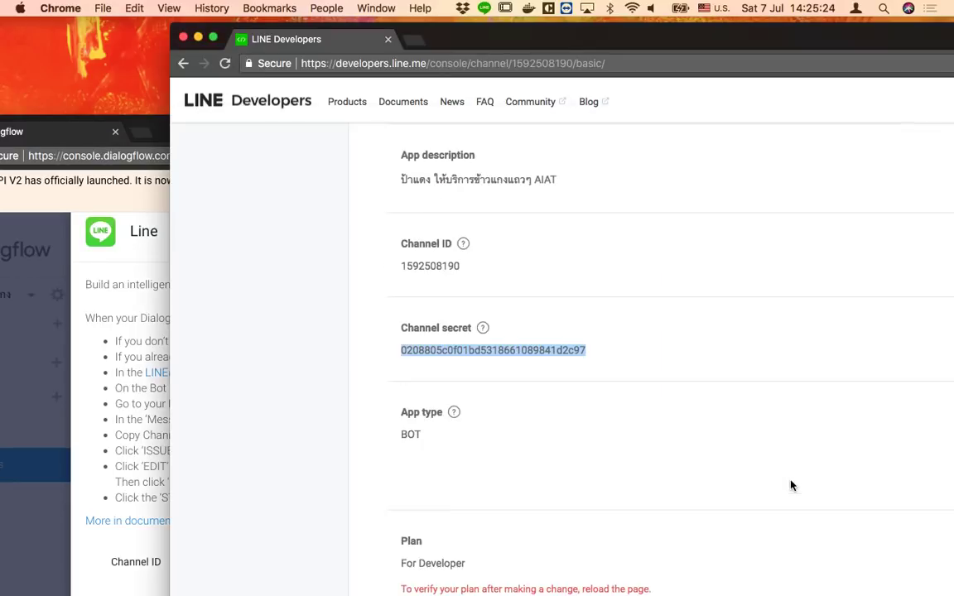
scroll(790, 486, down, 10)
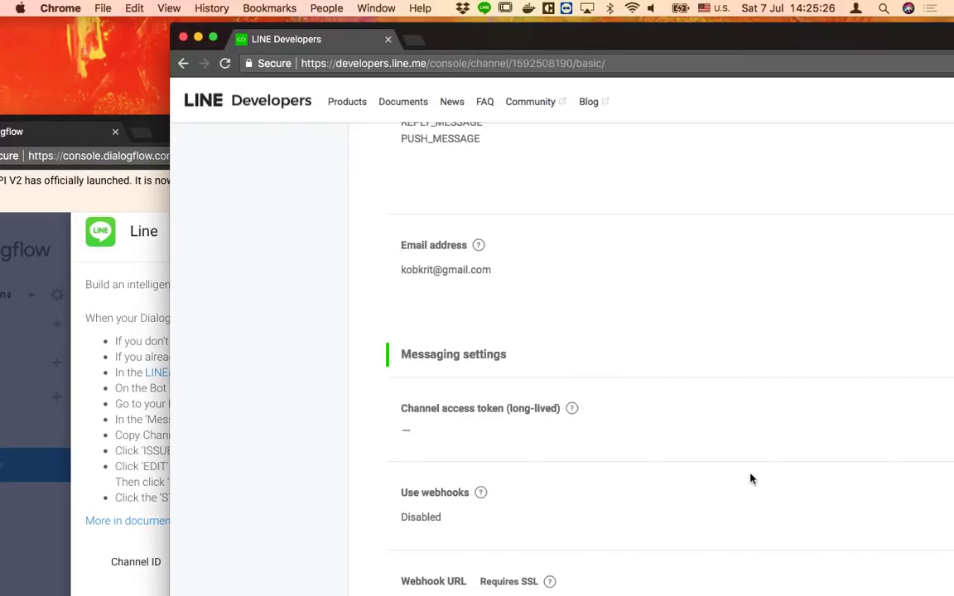
drag(763, 42, 546, 39)
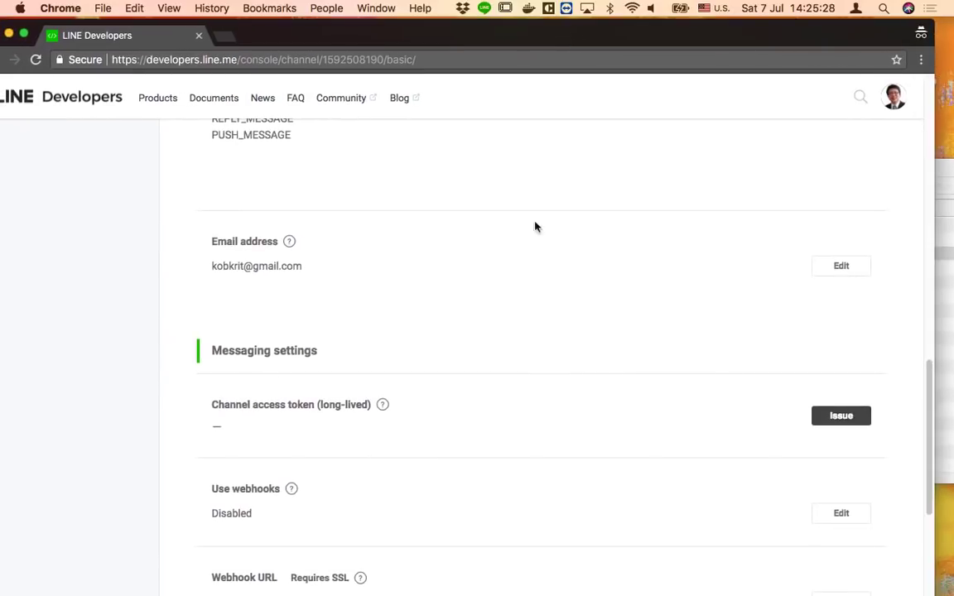
click(841, 416)
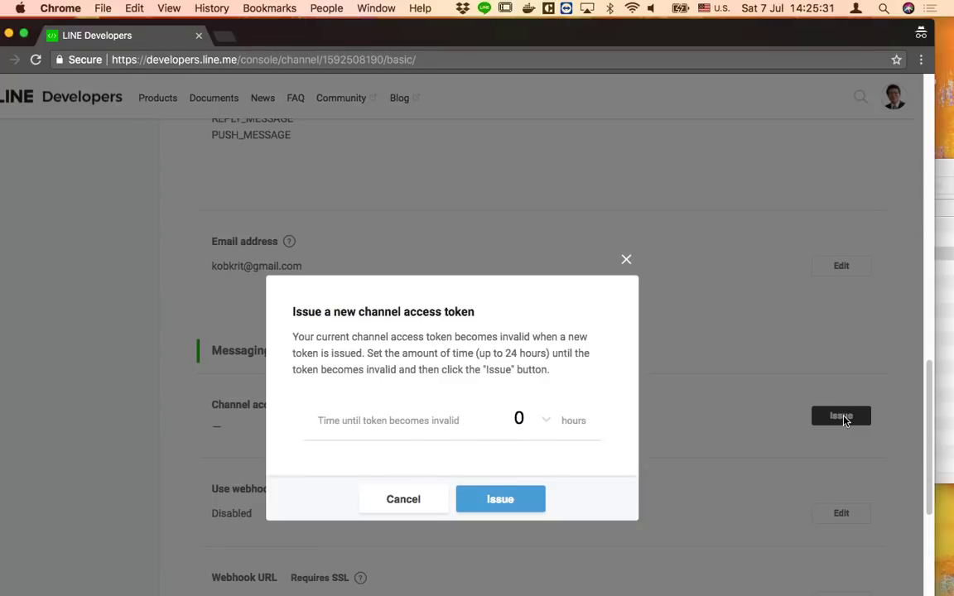
click(511, 501)
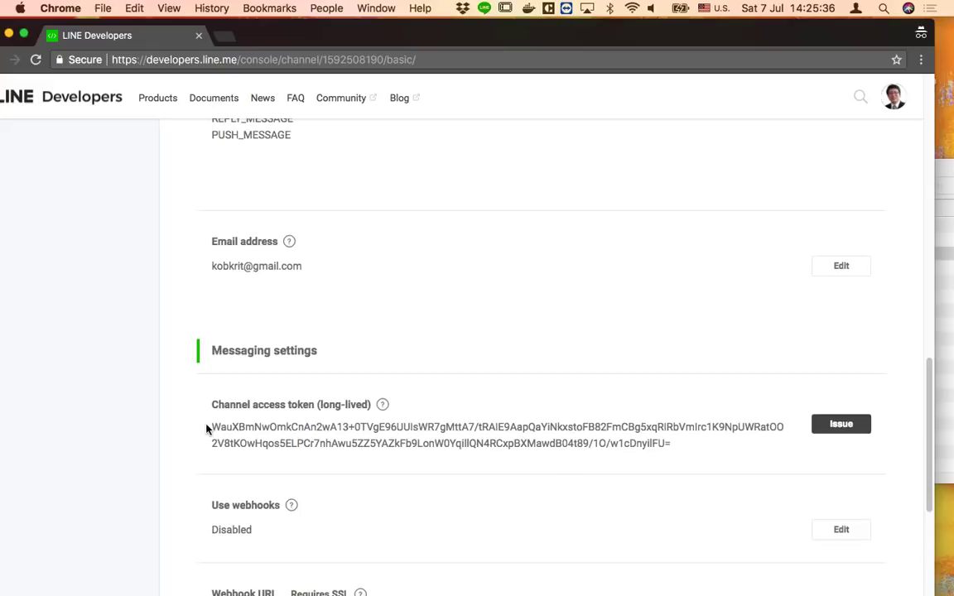
Paste the new access token into Dialogflow's Channel Access Token field
drag(623, 457, 558, 468)
click(187, 428)
triple_click(211, 424)
click(211, 424)
double_click(654, 443)
triple_click(187, 424)
click(187, 424)
triple_click(209, 425)
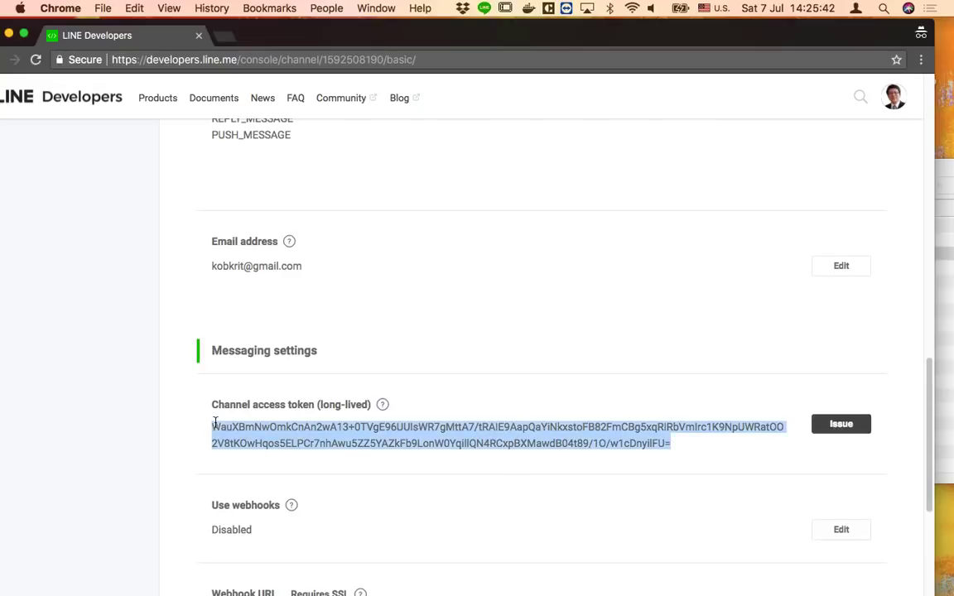
drag(428, 36, 714, 36)
click(232, 568)
key(super+c)
drag(509, 128, 554, 31)
key(super+a)
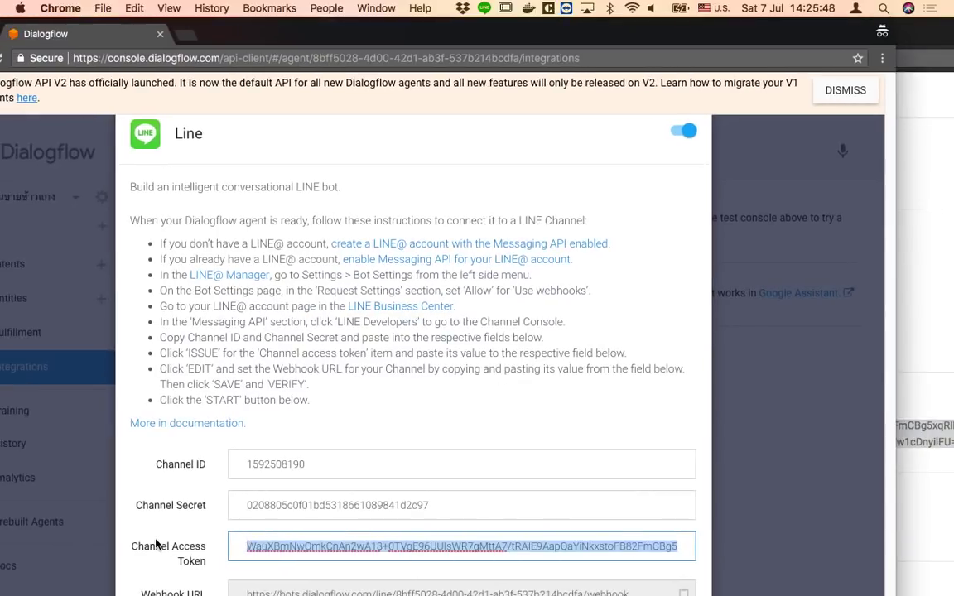
key(super+v)
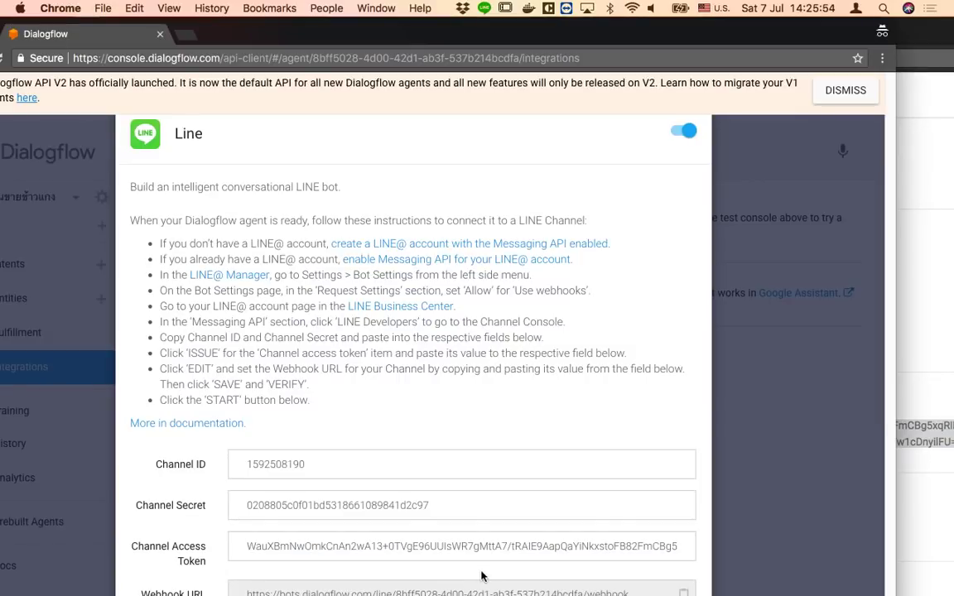
Copy the Dialogflow webhook URL from the Line integration dialog
double_click(361, 593)
key(super+a)
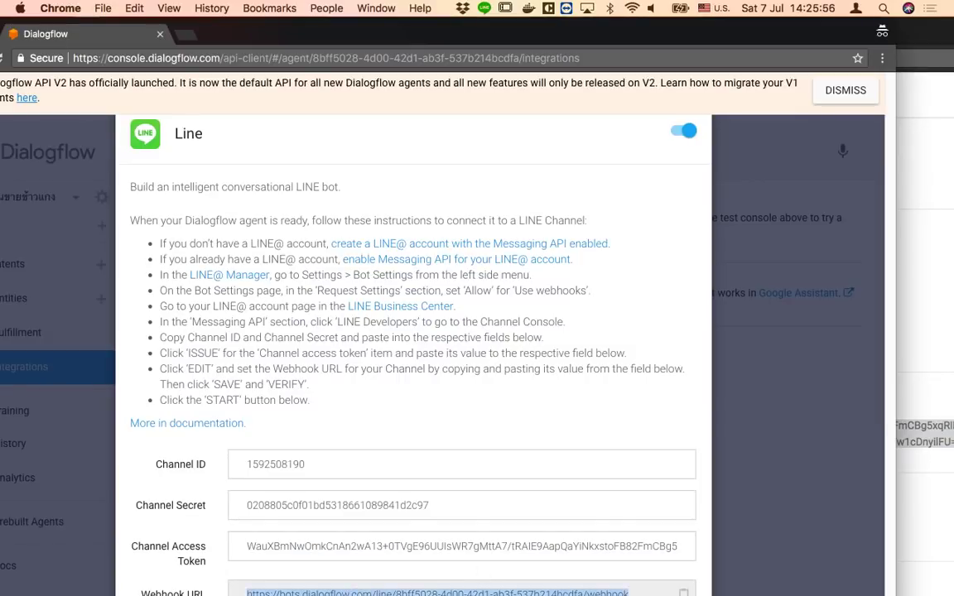
key(super+c)
drag(530, 34, 423, 63)
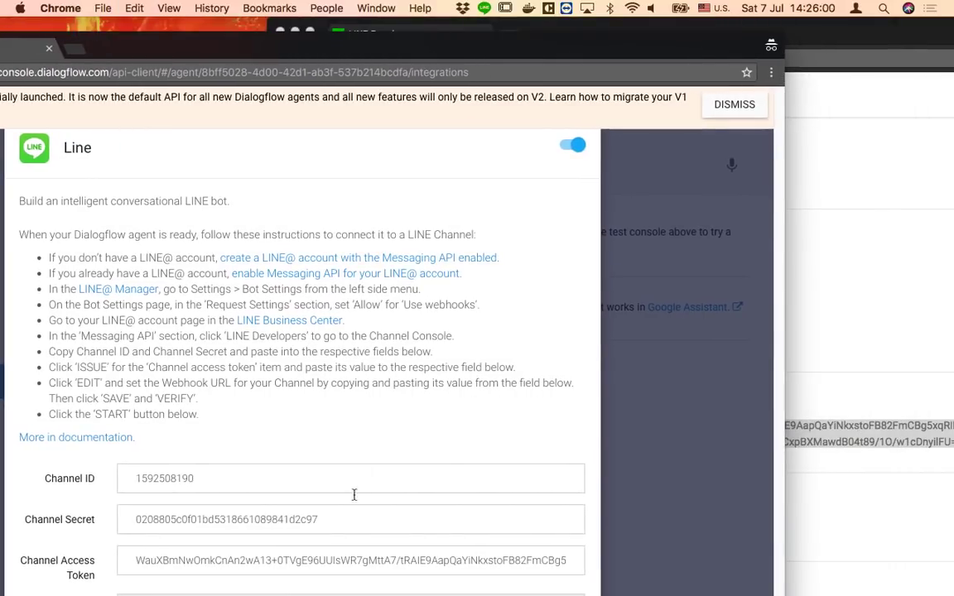
Paste the Dialogflow webhook address into the channel's Webhook URL and save it
click(868, 286)
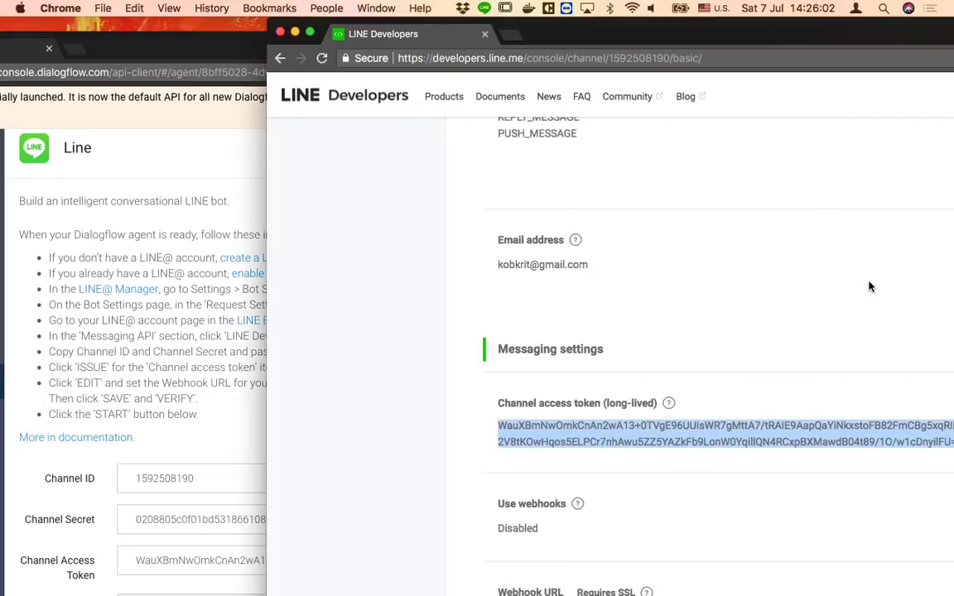
drag(710, 33, 439, 31)
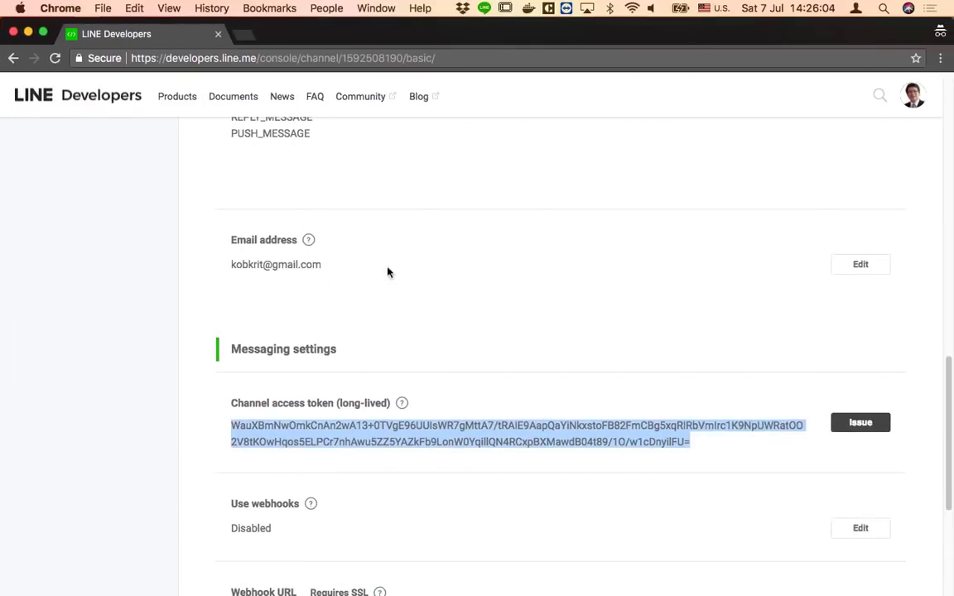
scroll(415, 494, down, 1)
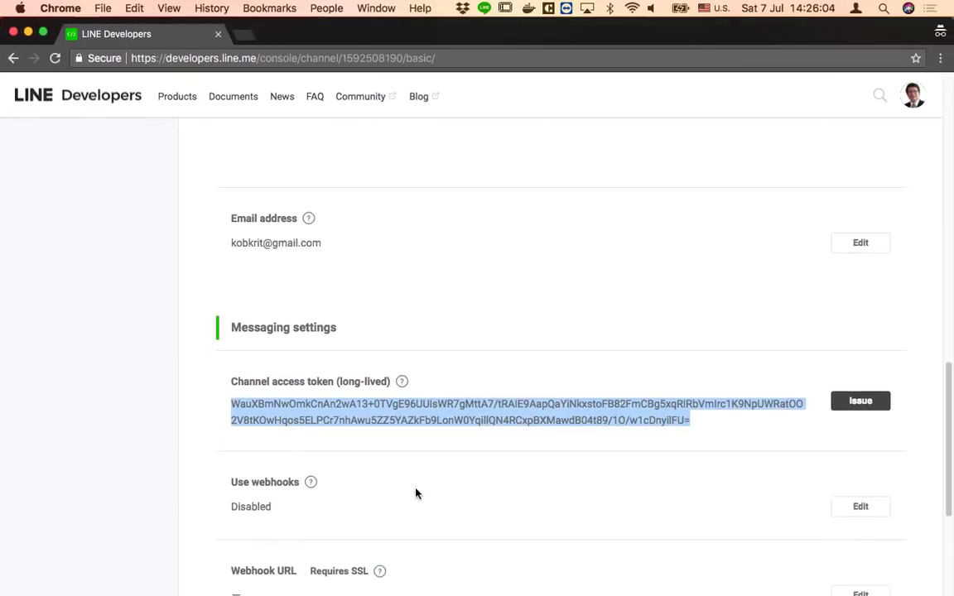
click(858, 593)
key(super+v)
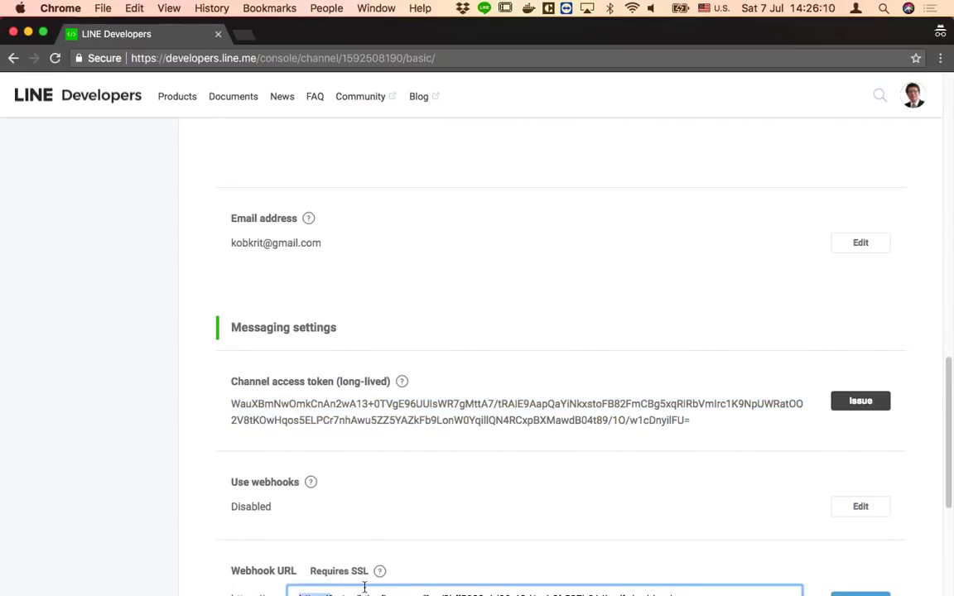
key(Return)
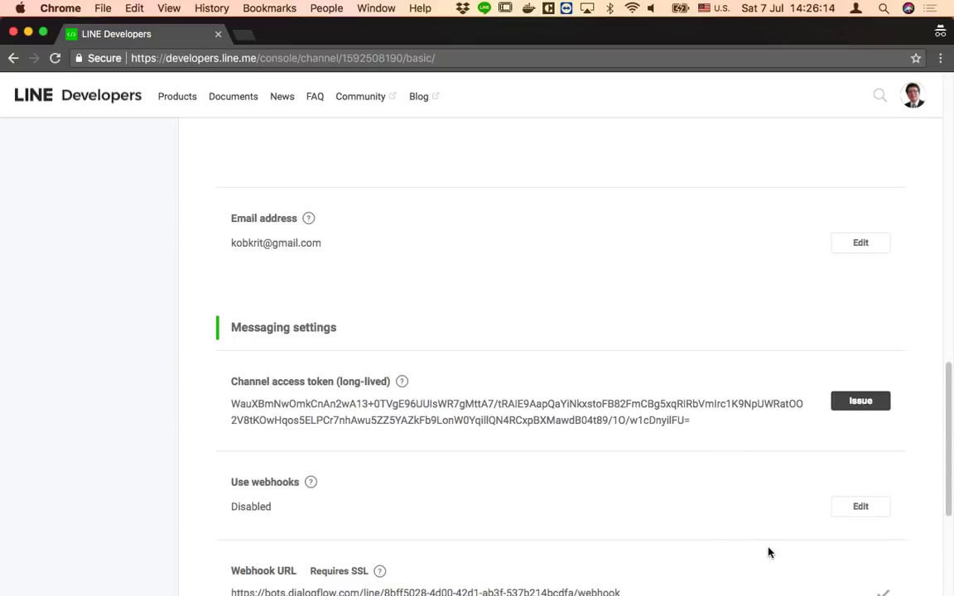
Verify the webhook URL, which returns an invalid HTTP status code error
drag(503, 37, 507, 37)
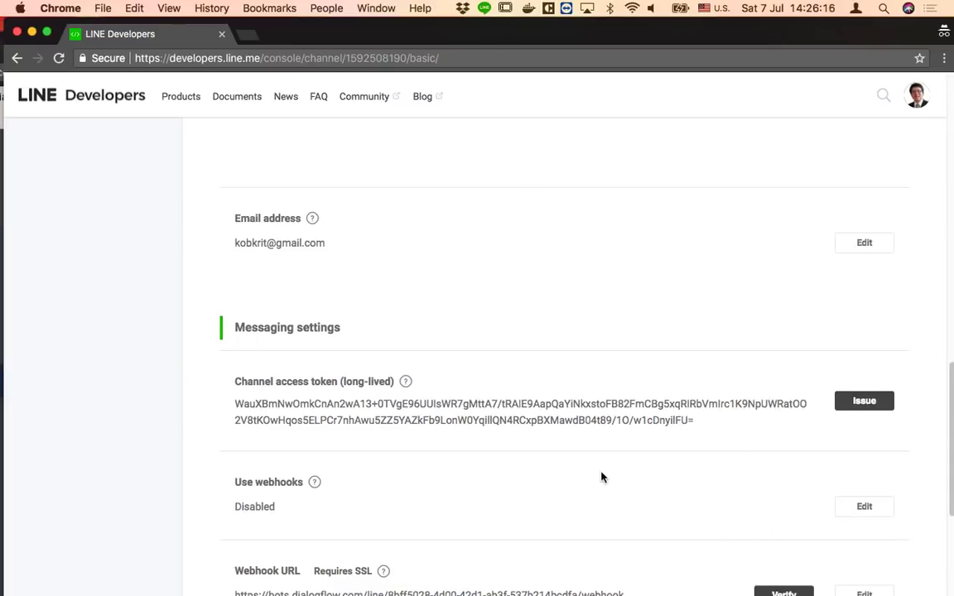
scroll(684, 571, down, 3)
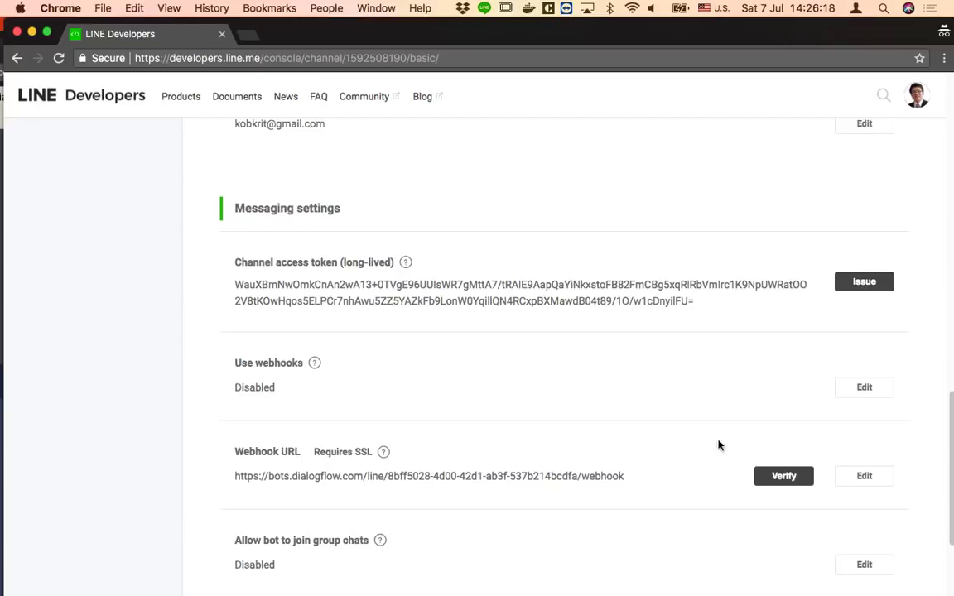
click(781, 486)
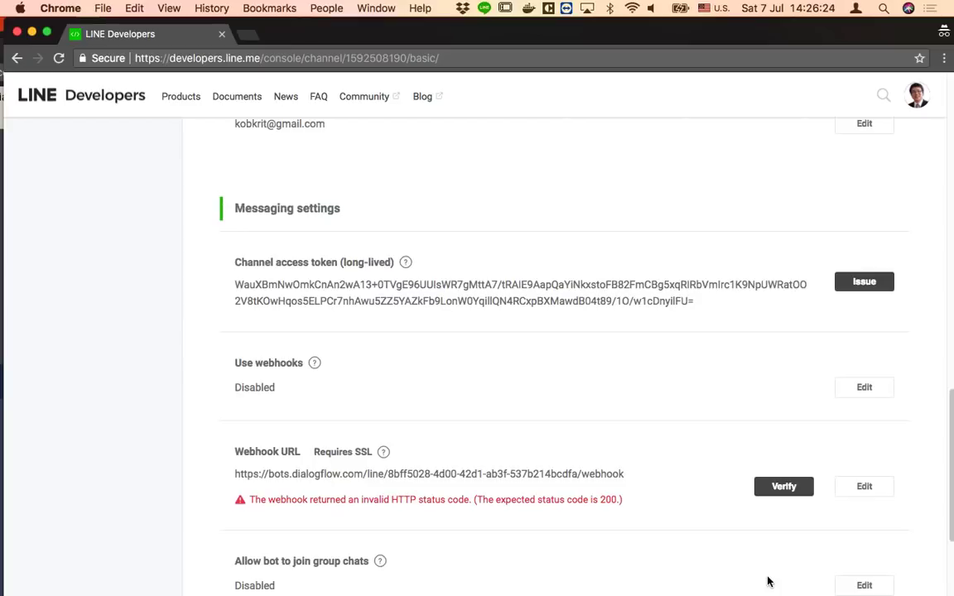
drag(504, 38, 634, 37)
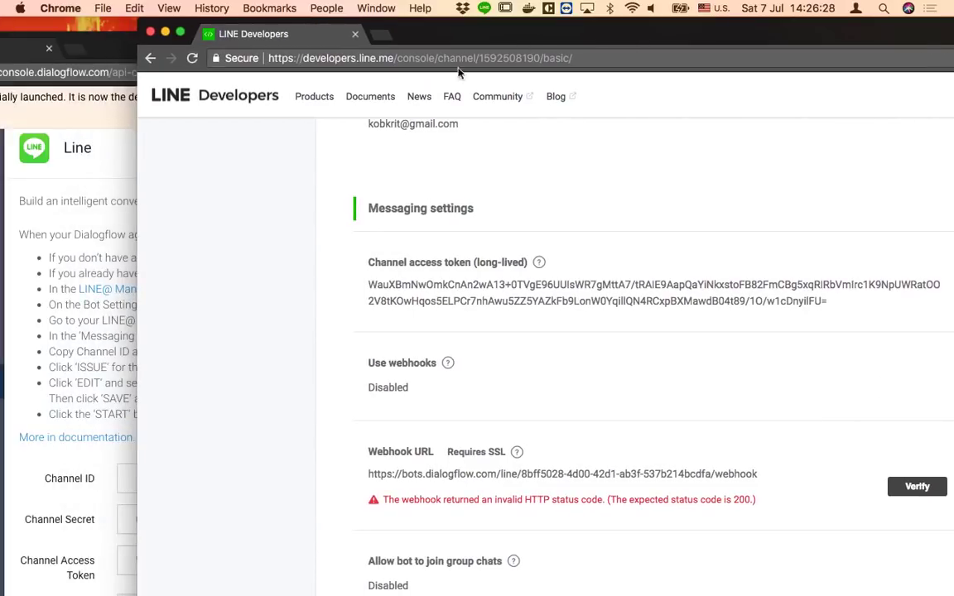
drag(105, 45, 258, 47)
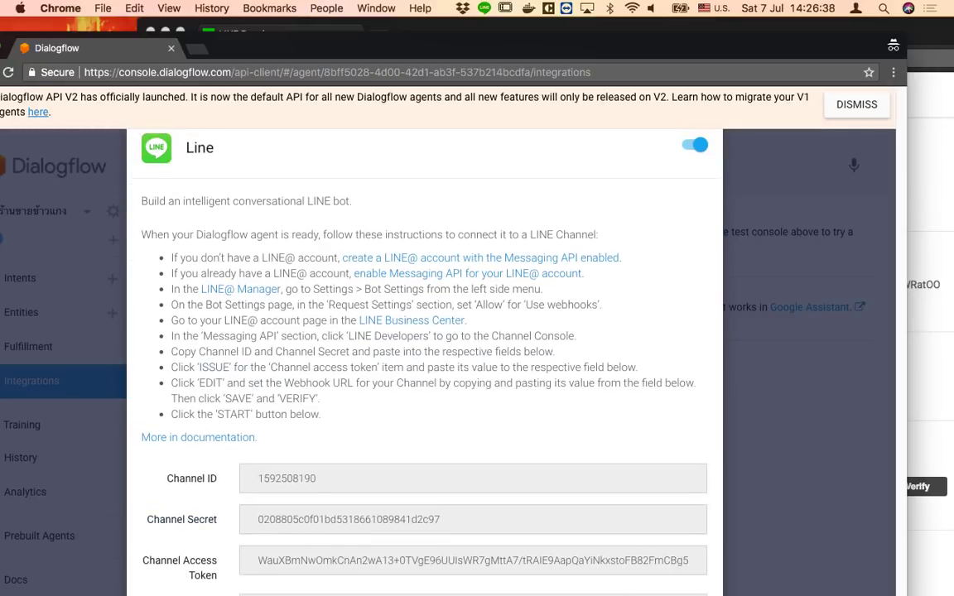
Re-verify the Dialogflow webhook URL until it reports Success, then maximize the browser
click(936, 202)
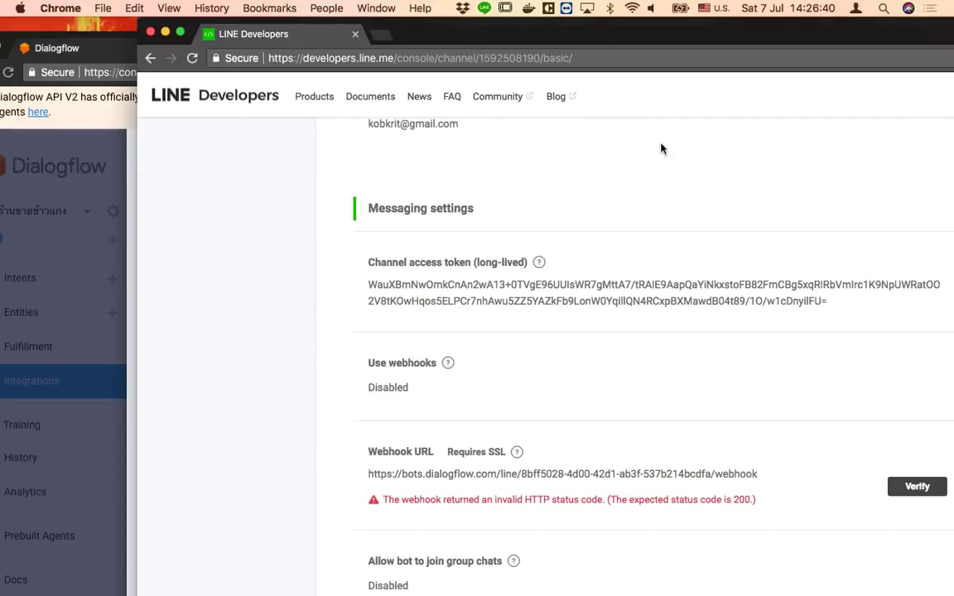
drag(630, 35, 555, 31)
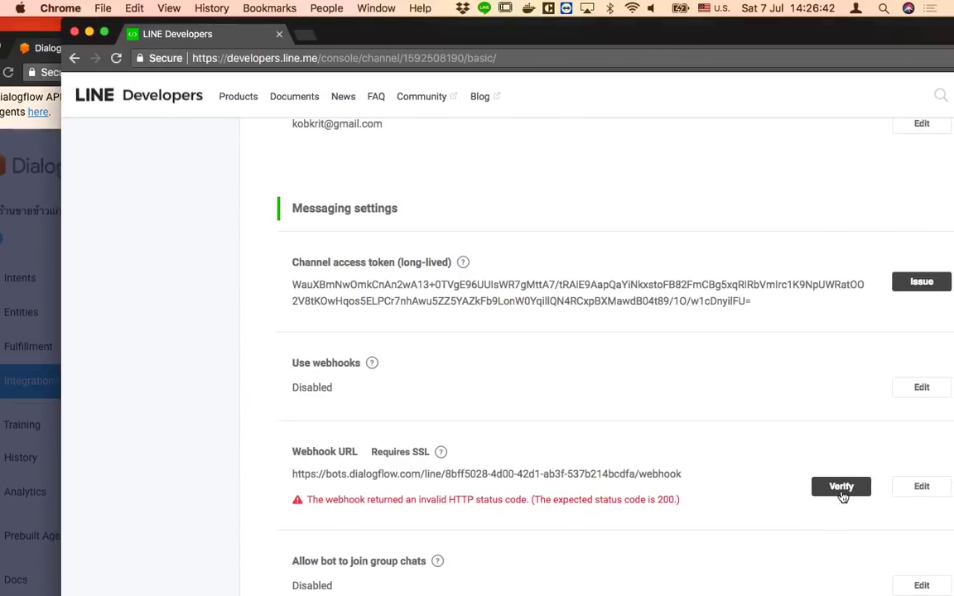
click(842, 488)
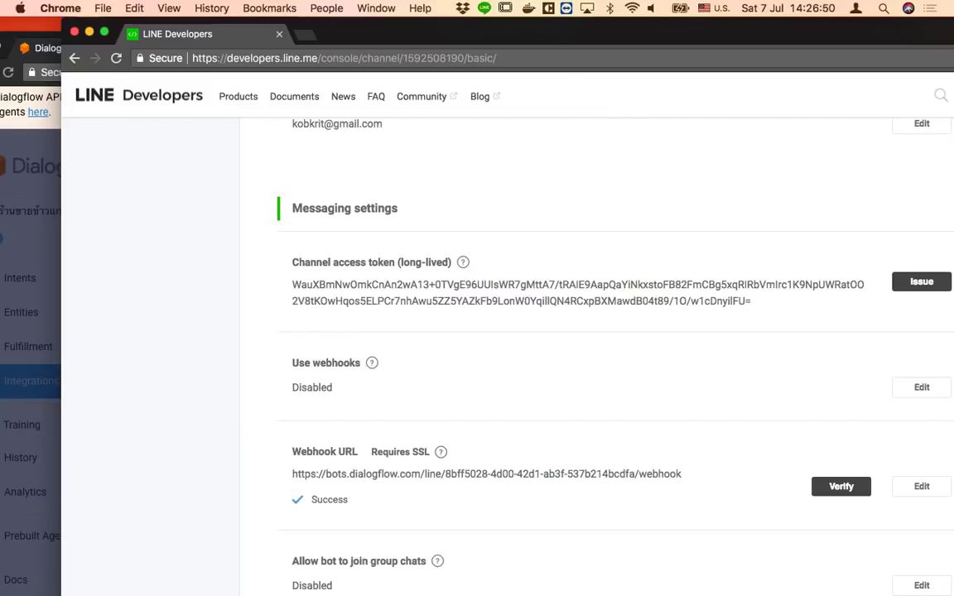
double_click(596, 37)
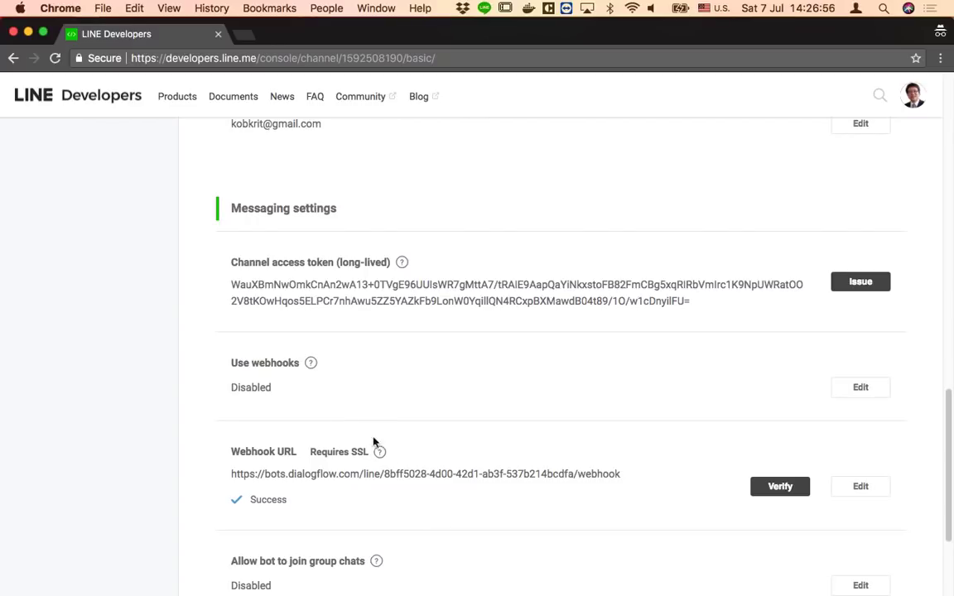
Set Use webhooks to Enabled for the channel
click(861, 394)
click(239, 406)
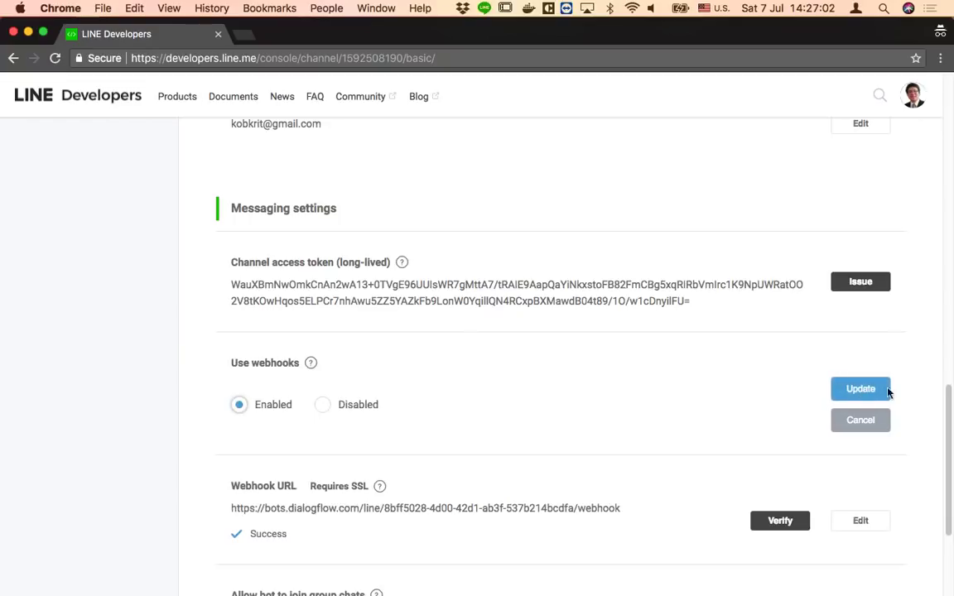
click(861, 389)
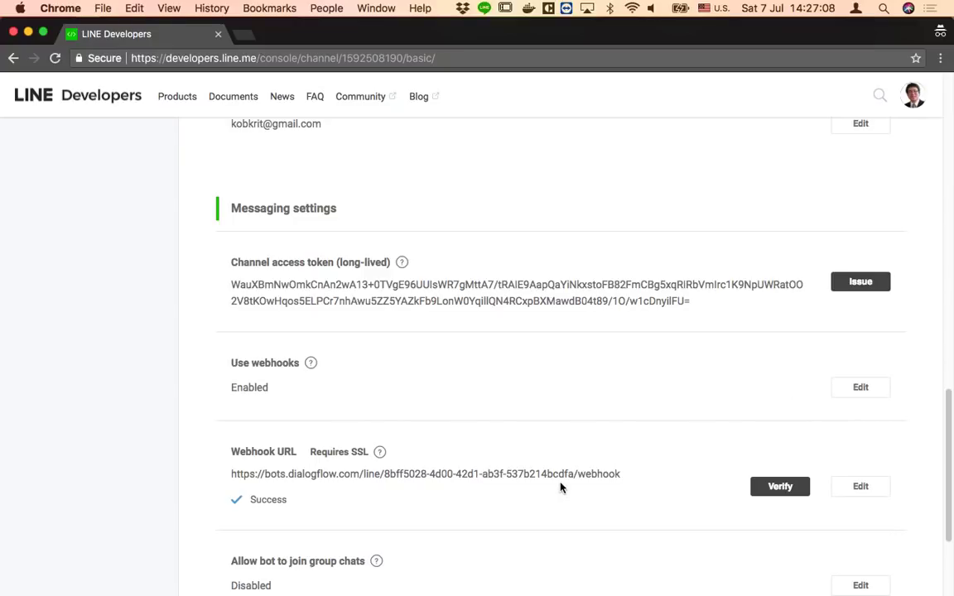
scroll(561, 488, down, 5)
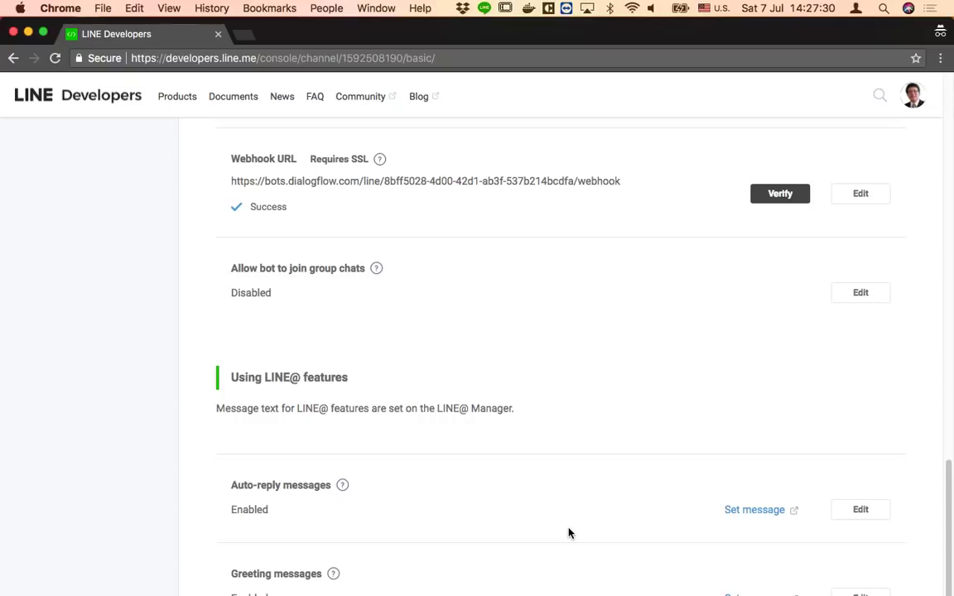
Set Auto-reply messages to Disabled and review both settings
click(863, 512)
click(323, 529)
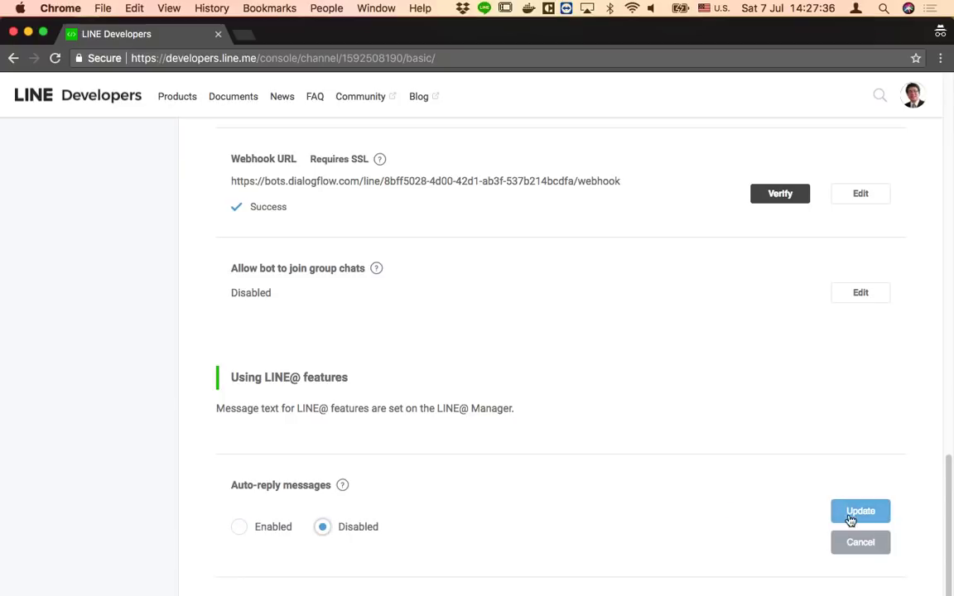
click(850, 515)
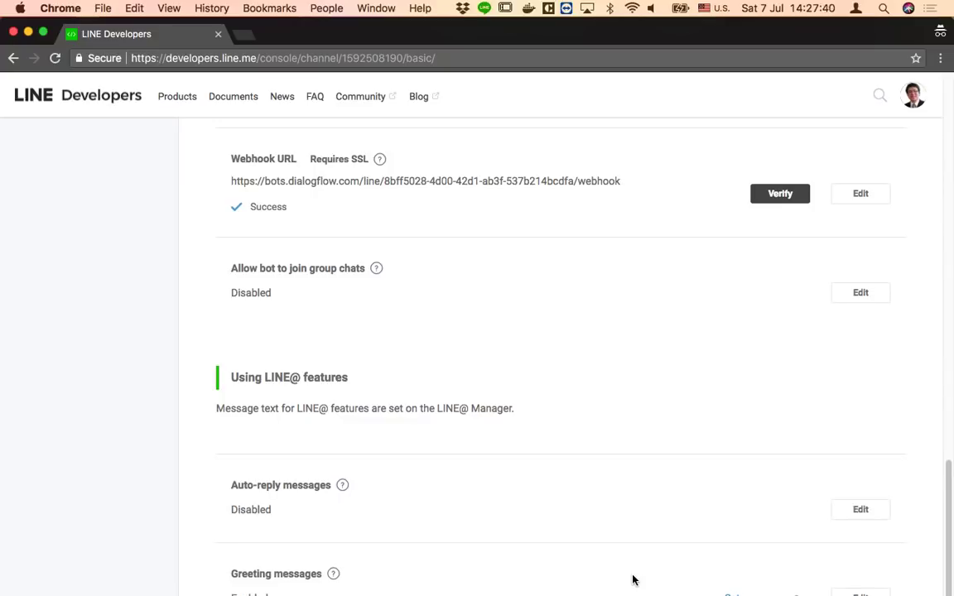
scroll(624, 513, up, 5)
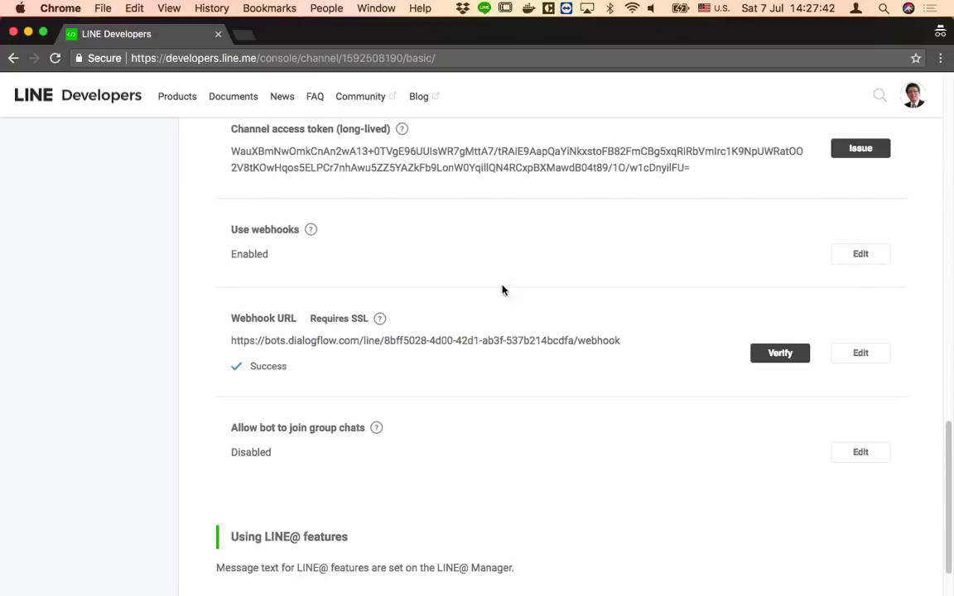
drag(300, 229, 253, 231)
scroll(461, 386, down, 3)
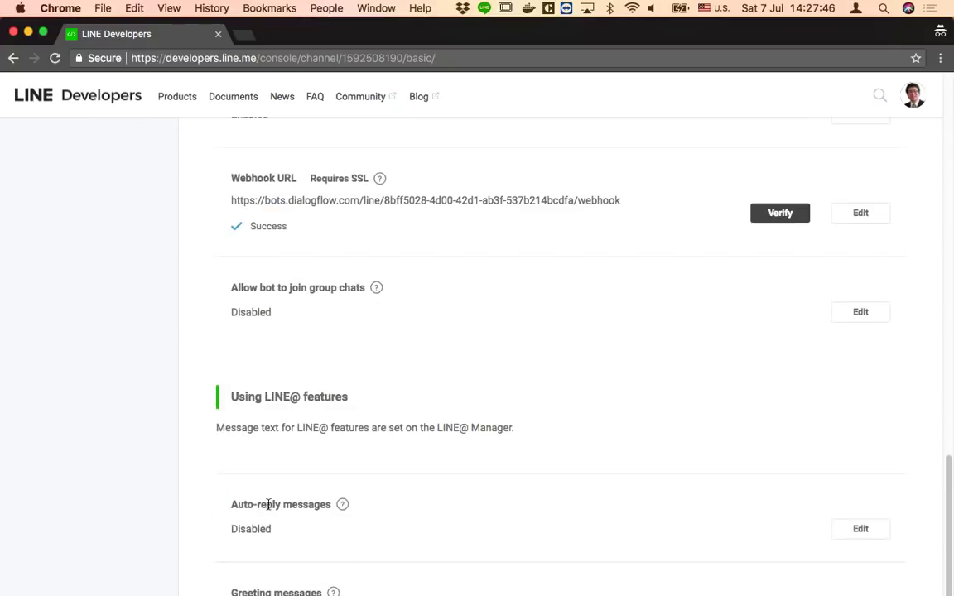
drag(265, 503, 297, 504)
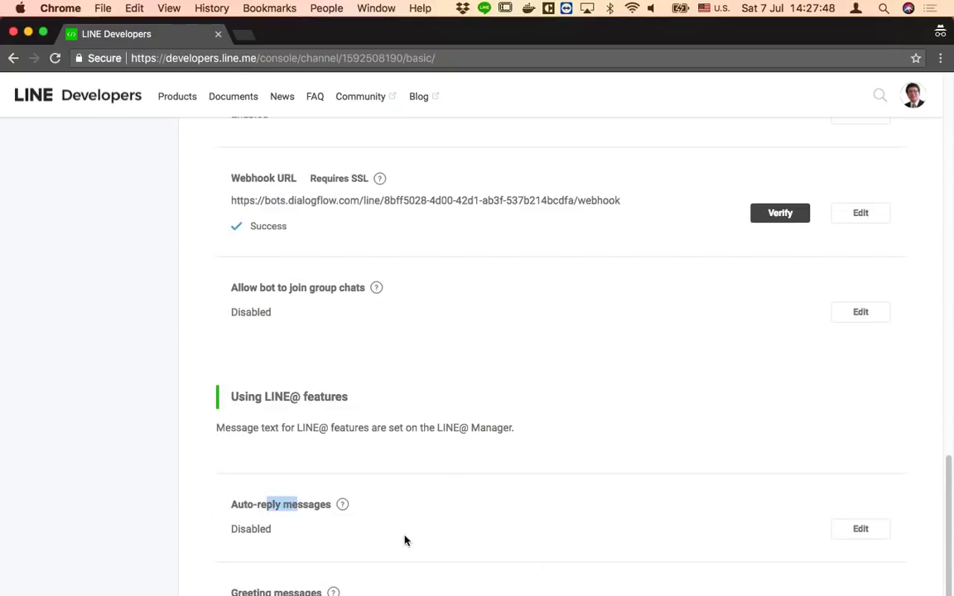
scroll(569, 577, down, 5)
scroll(570, 577, down, 3)
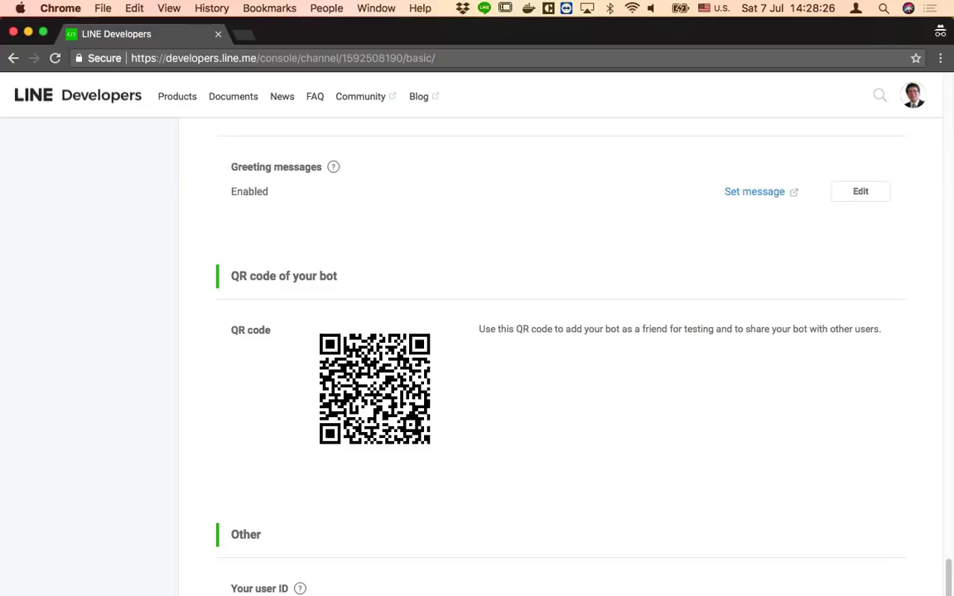
Open the curry-shop bot chat and send สวัสดี, then order ข้าวหมูแดง
key(super+Tab)
double_click(549, 396)
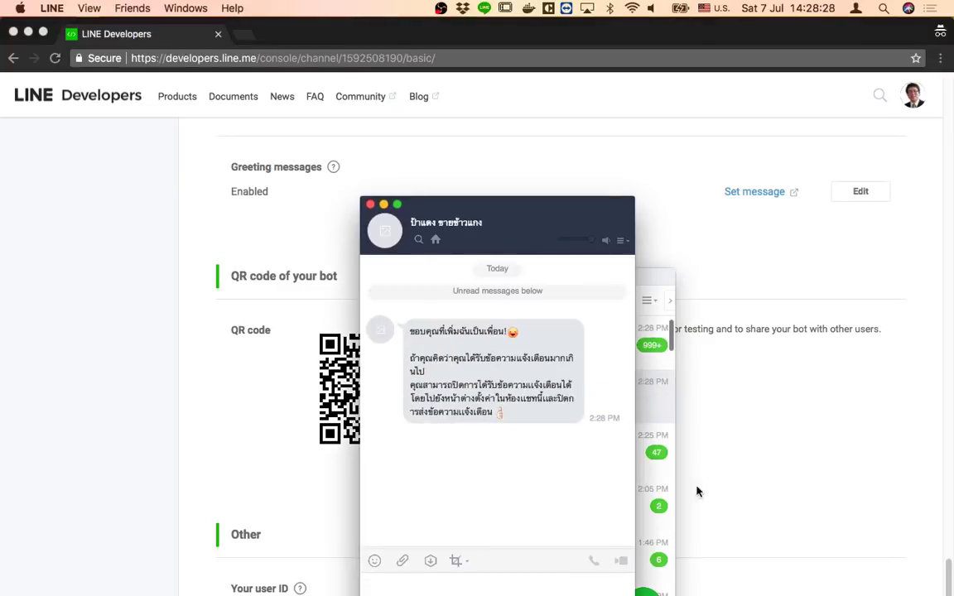
key(ctrl+space)
text(สวัสดี)
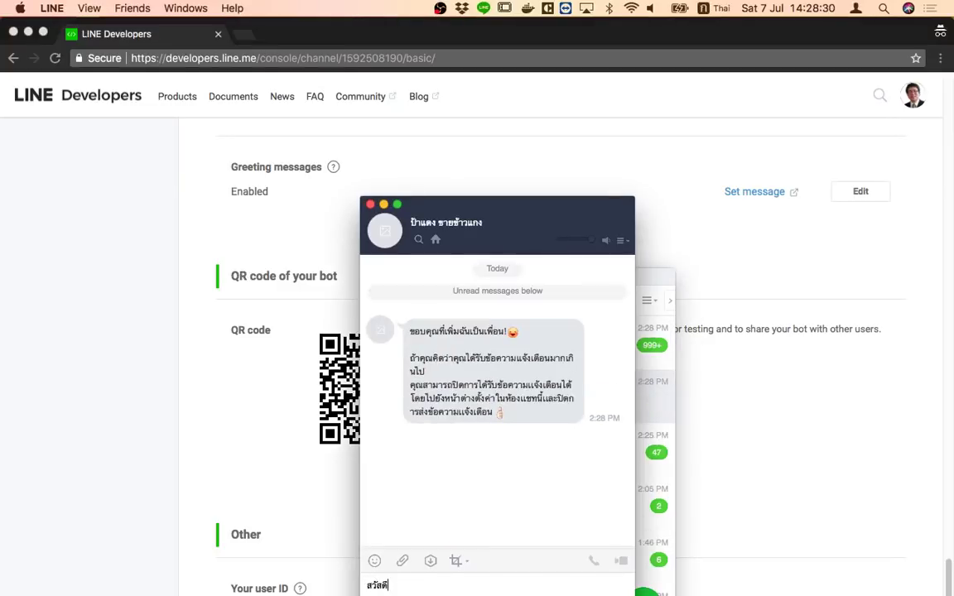
key(Return)
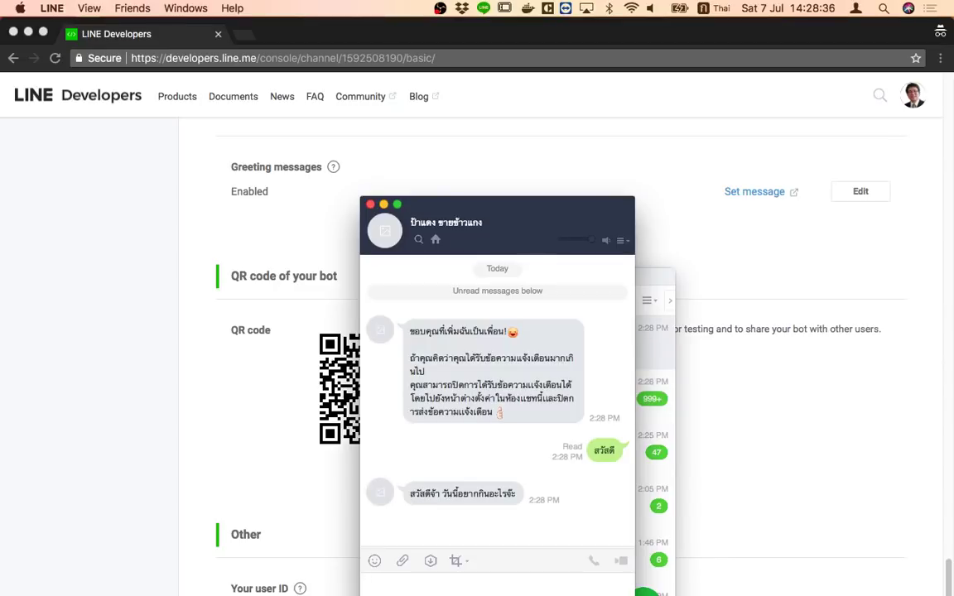
text(ข้าวหมูแดง)
key(Return)
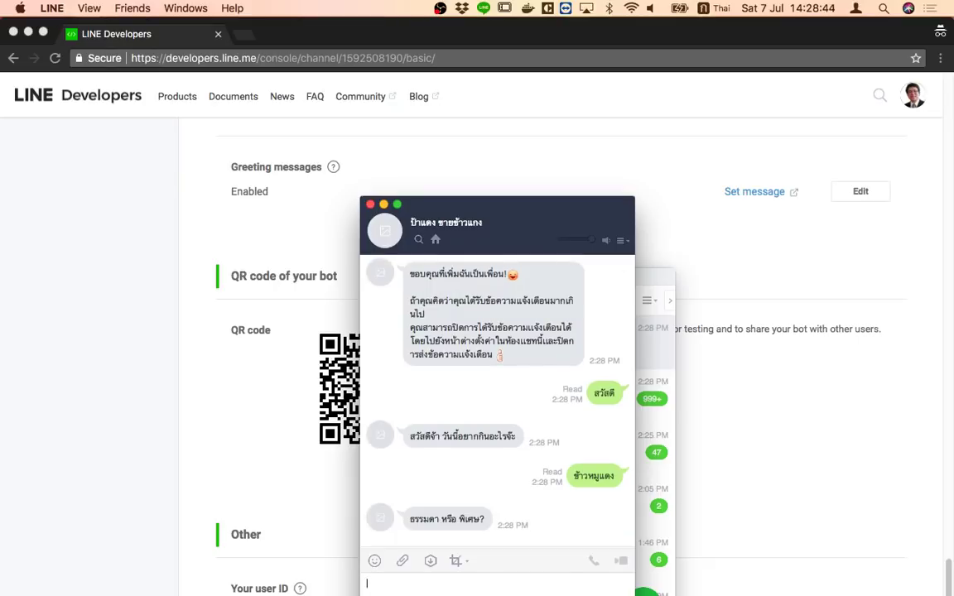
Reply with size ธรรมดา, then switch to พิเศษ
text(รมดา ต)
text(้า)
key(Return)
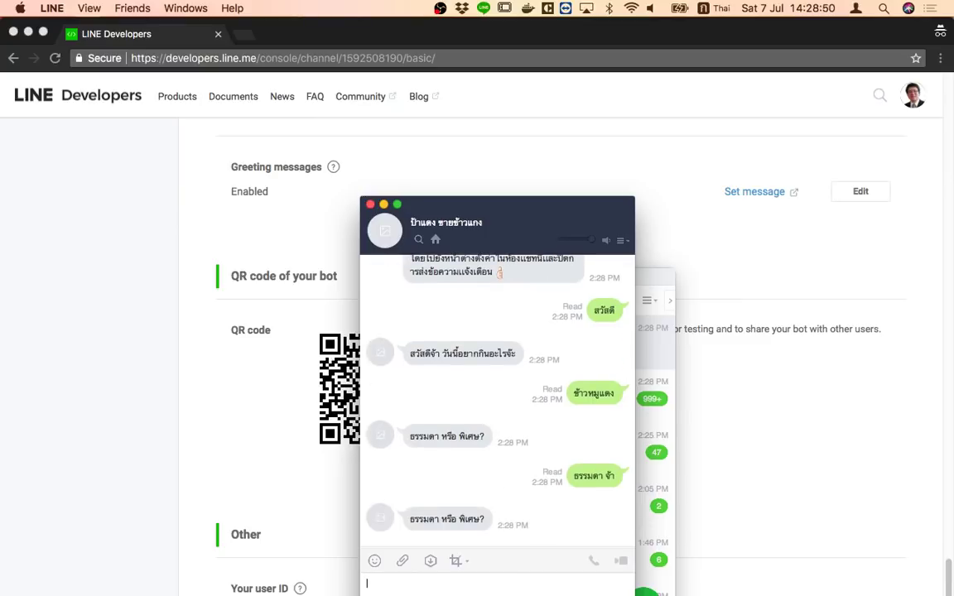
text(ธรรมดา)
key(Return)
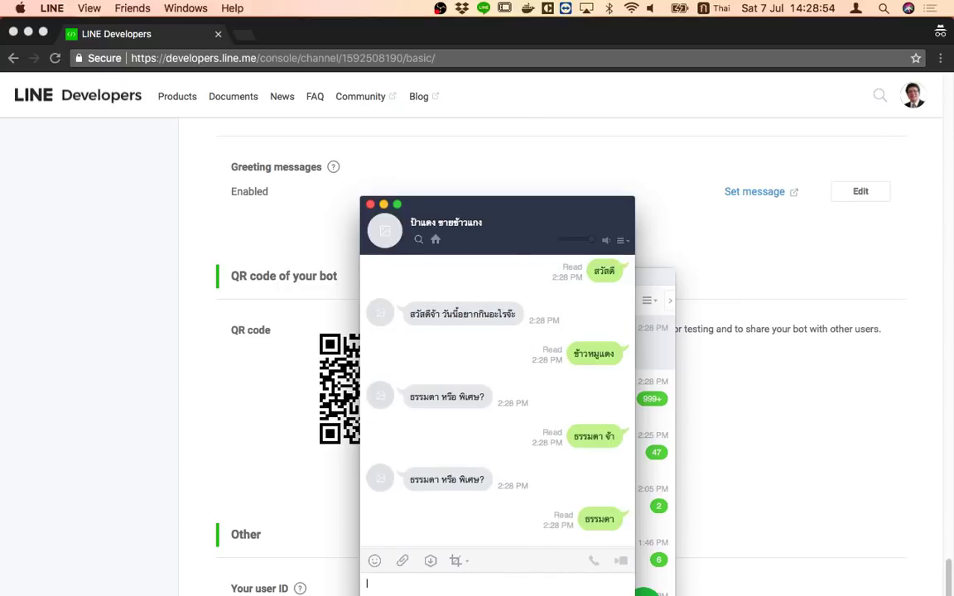
text(พิเศษ)
key(Return)
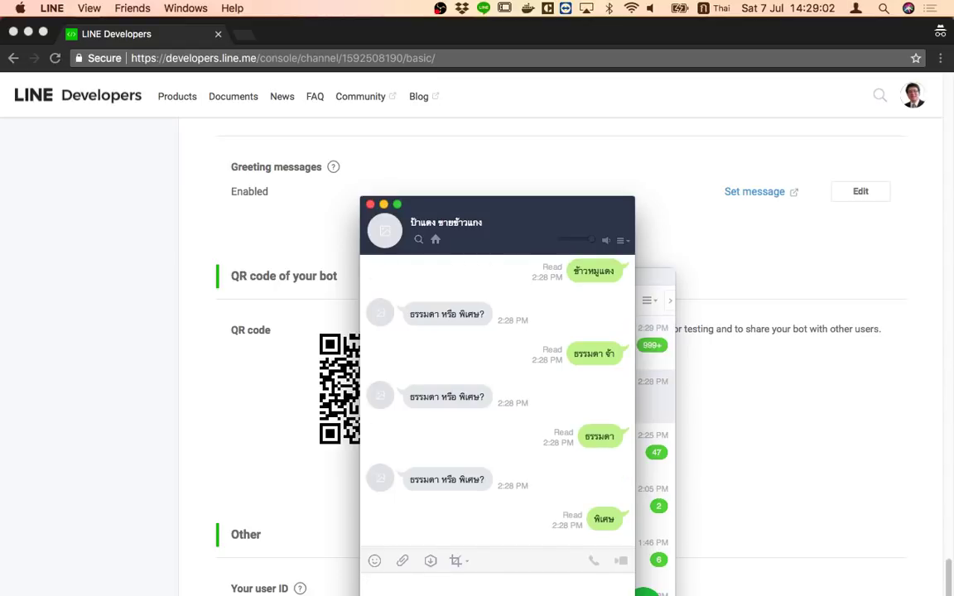
Send the quantity '5 ที่จ๊ะ' and then '5' to the bot
key(ctrl+space)
text(5)
key(ctrl+space)
text(ที่จ๊ะ)
key(Return)
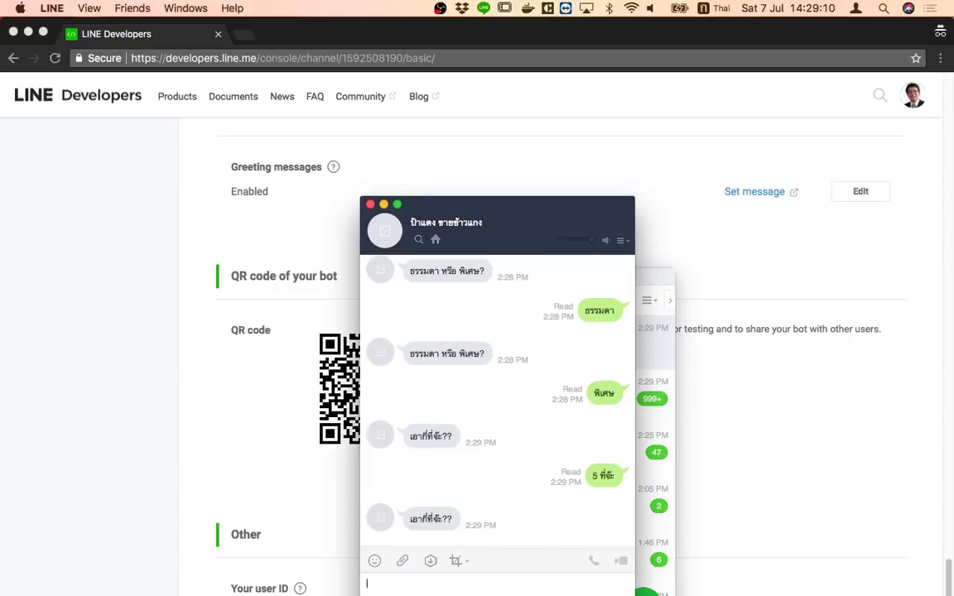
text(ถ)
key(ctrl+space)
text(5)
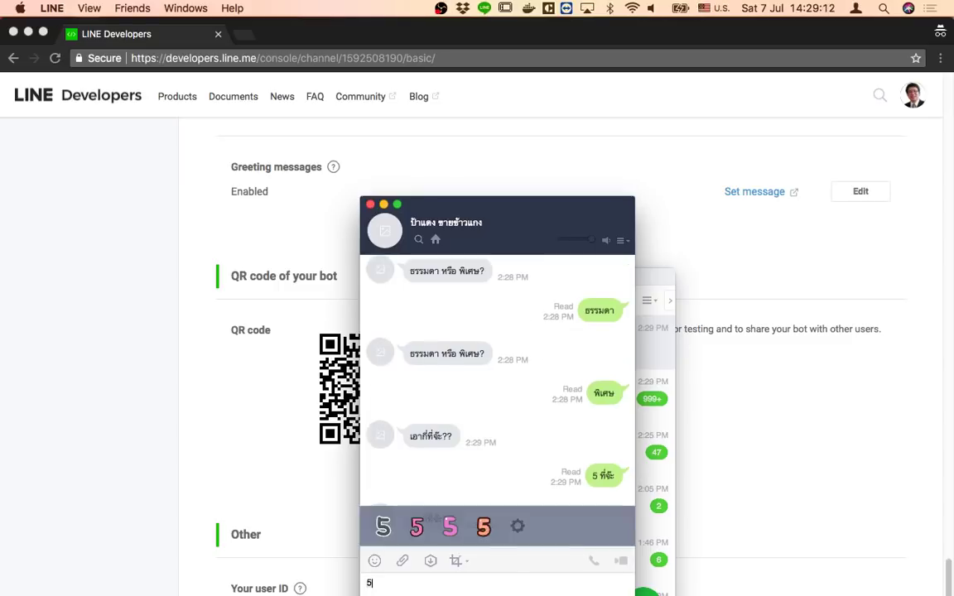
key(Return)
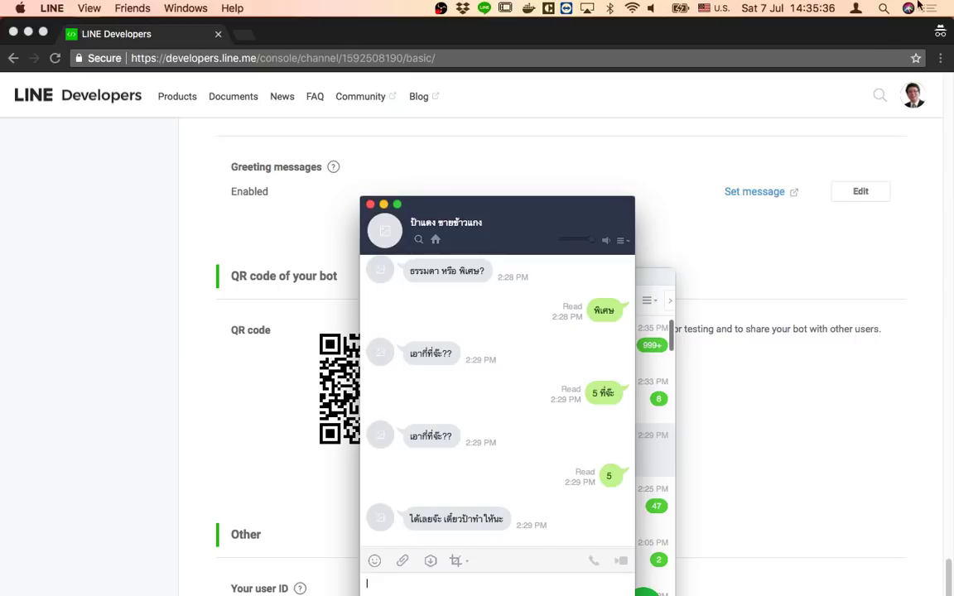
Hide the LINE chat to return to the LINE Developers channel page
key(super+Tab)
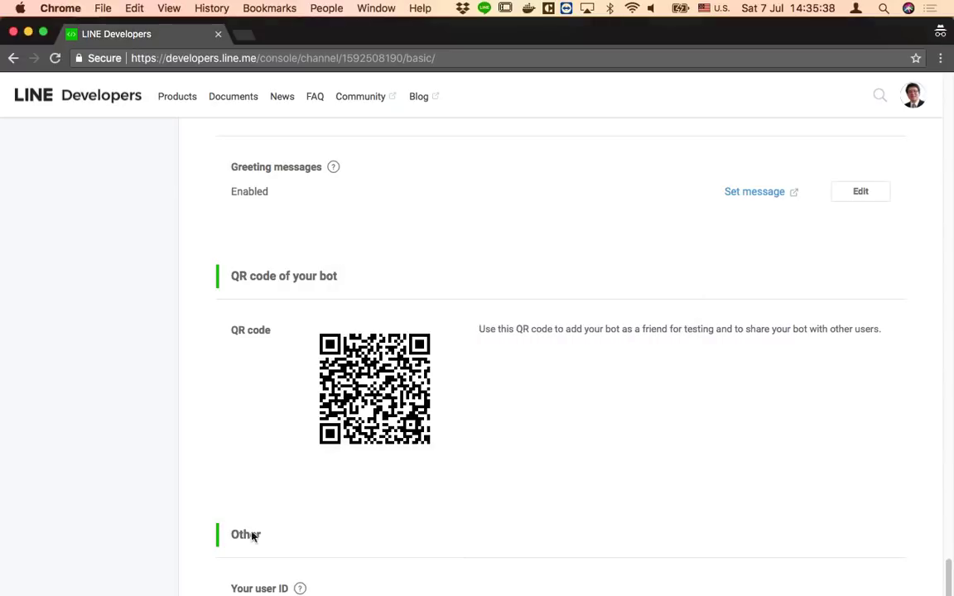
Close the LINE Developers tab and show the chatbot deck's Rich Response + Line slide
drag(311, 25, 600, 40)
click(533, 47)
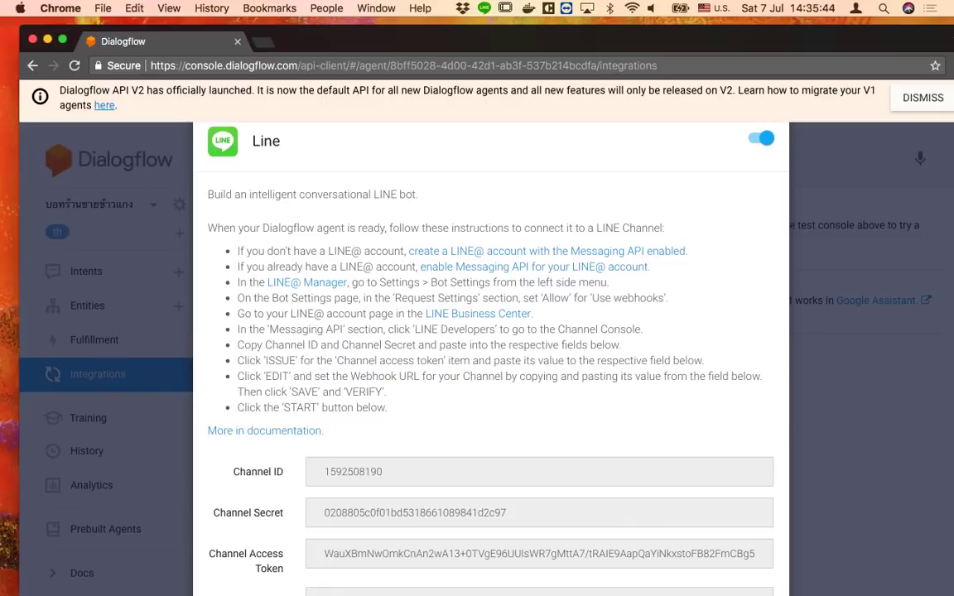
click(159, 538)
drag(423, 45, 484, 61)
right_click(174, 589)
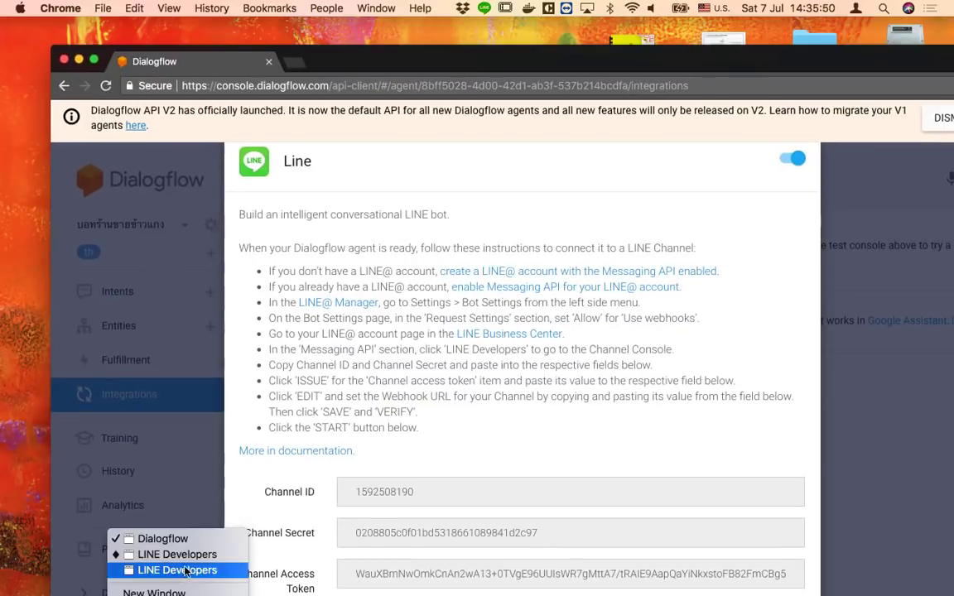
click(163, 539)
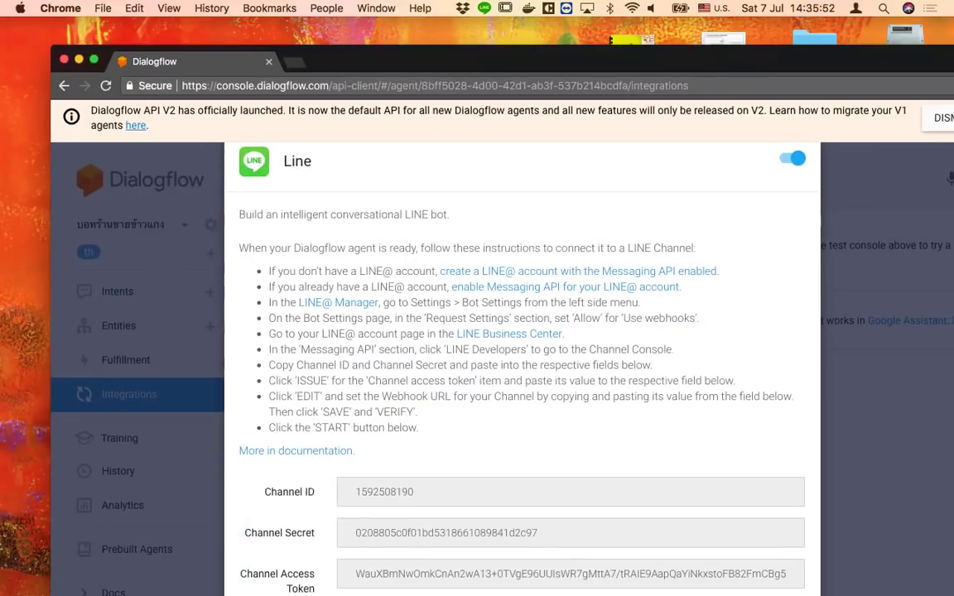
right_click(173, 589)
click(163, 554)
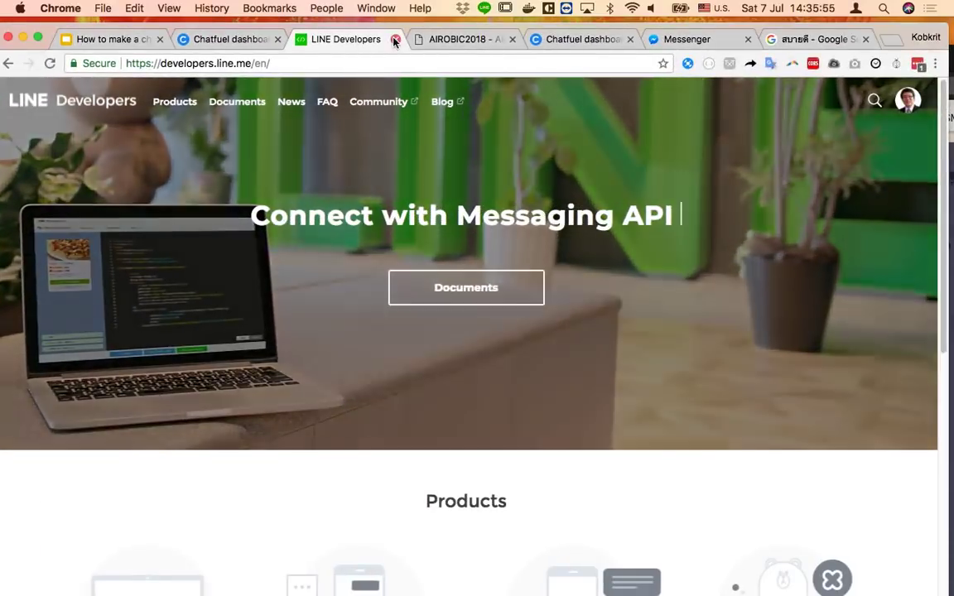
click(394, 39)
click(114, 46)
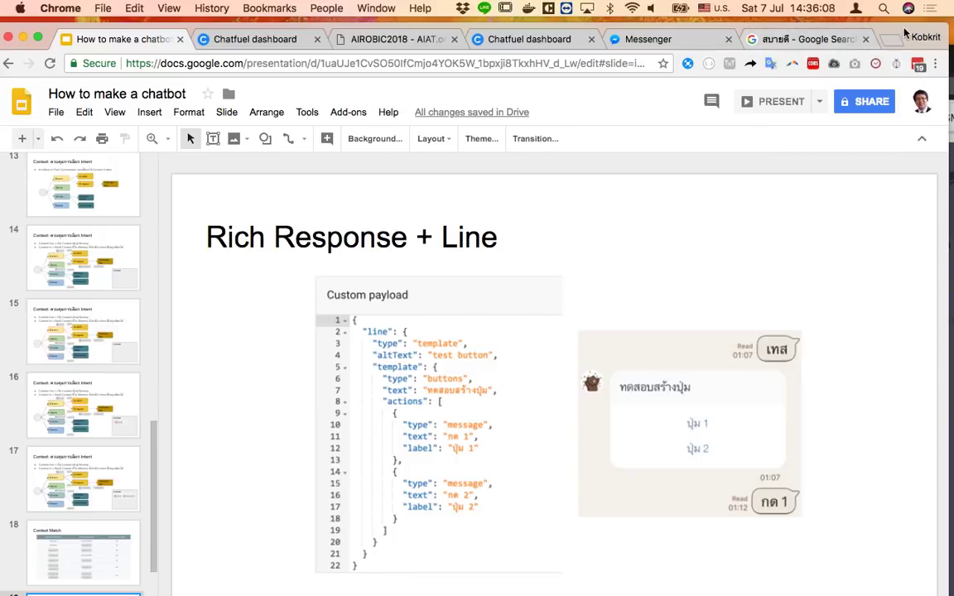
Open a new blank Chrome tab next to the How to make a chatbot deck
key(super+t)
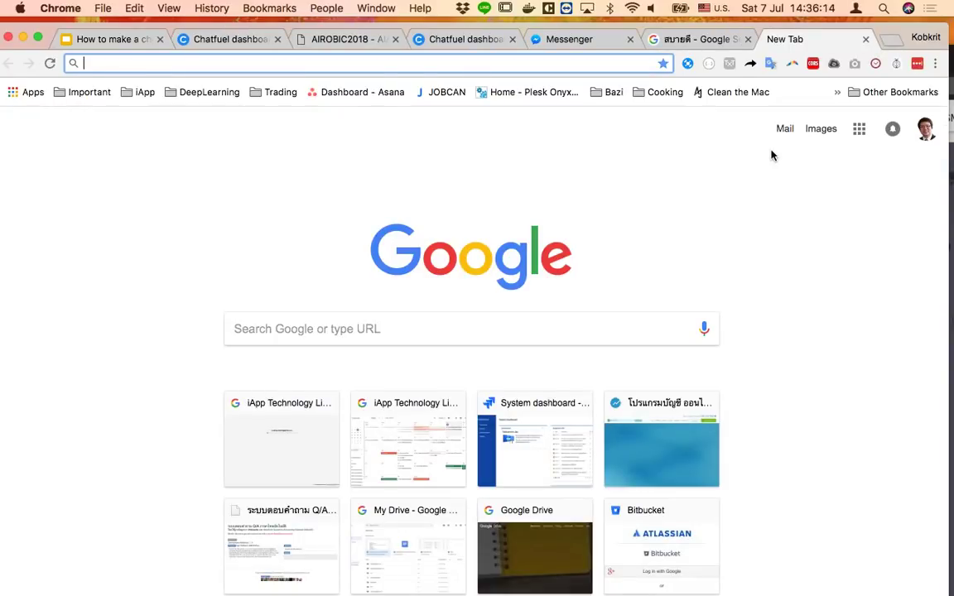
Go to developers.line.me and expand the Messaging API section of the documentation
text(deve)
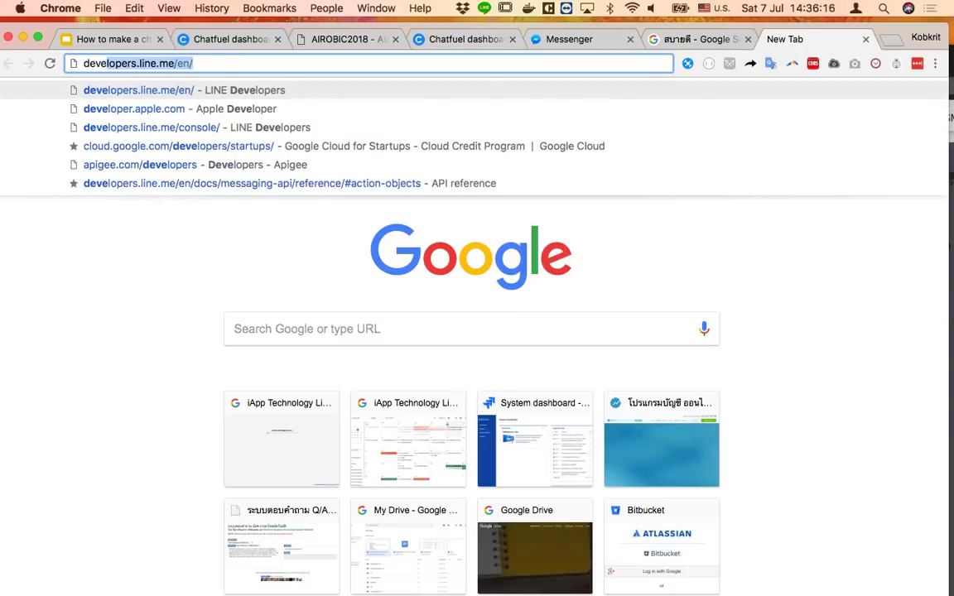
key(Return)
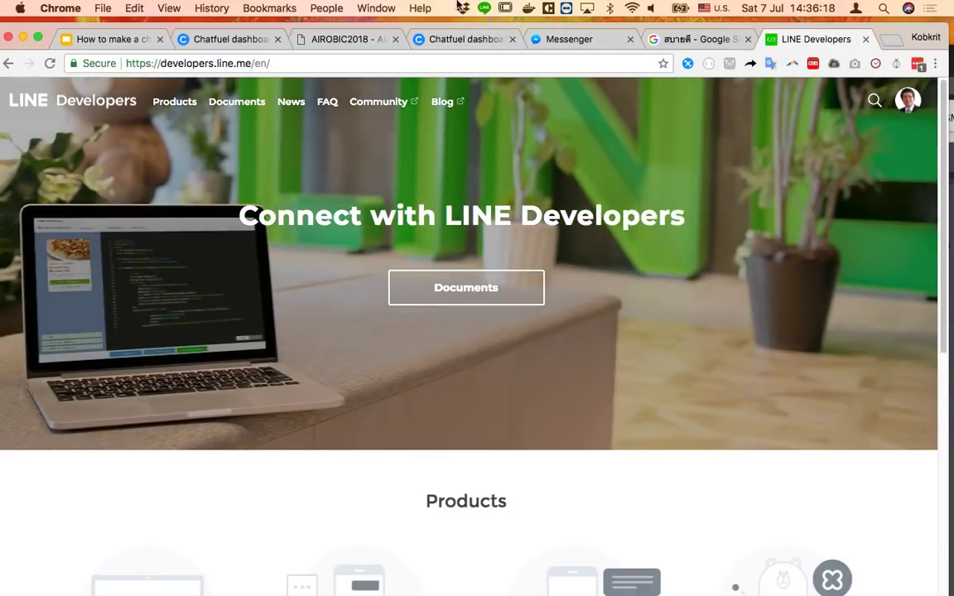
click(240, 105)
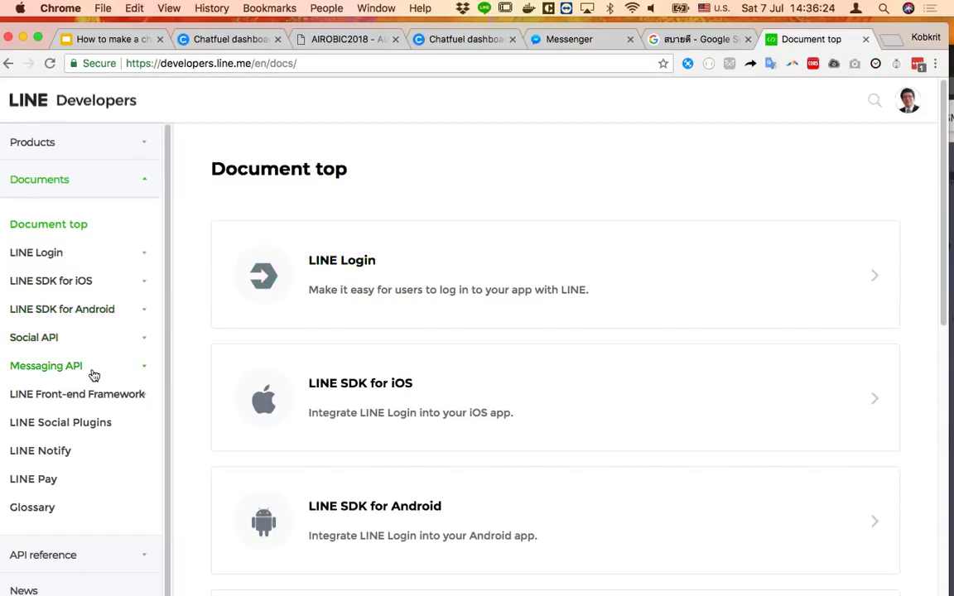
click(93, 374)
scroll(96, 494, down, 5)
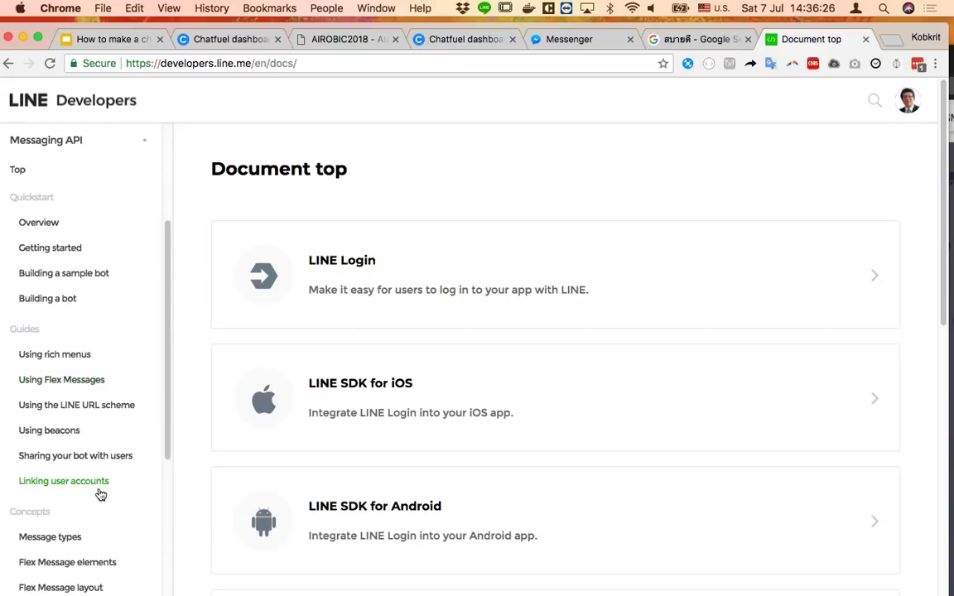
scroll(101, 494, down, 6)
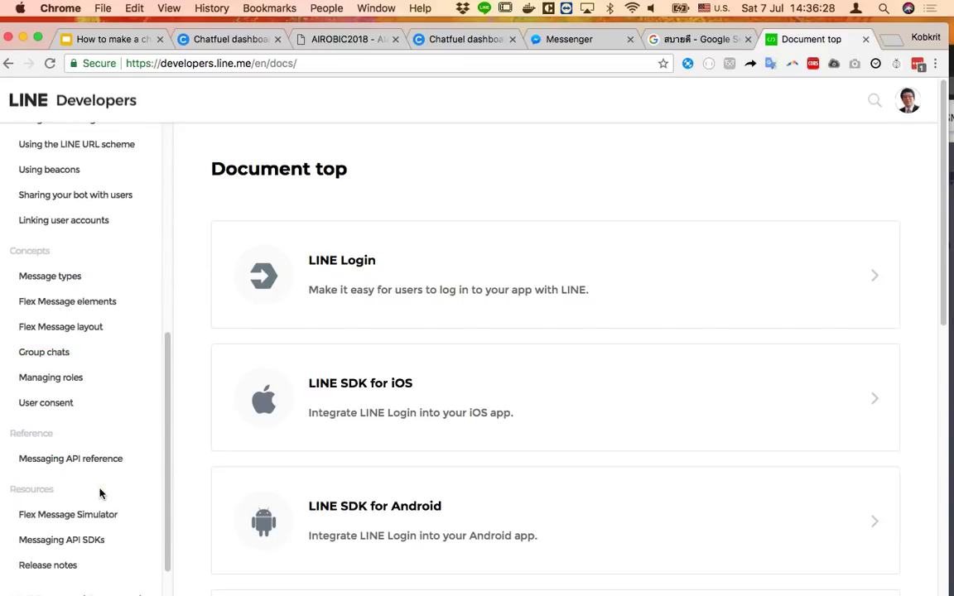
scroll(99, 494, up, 3)
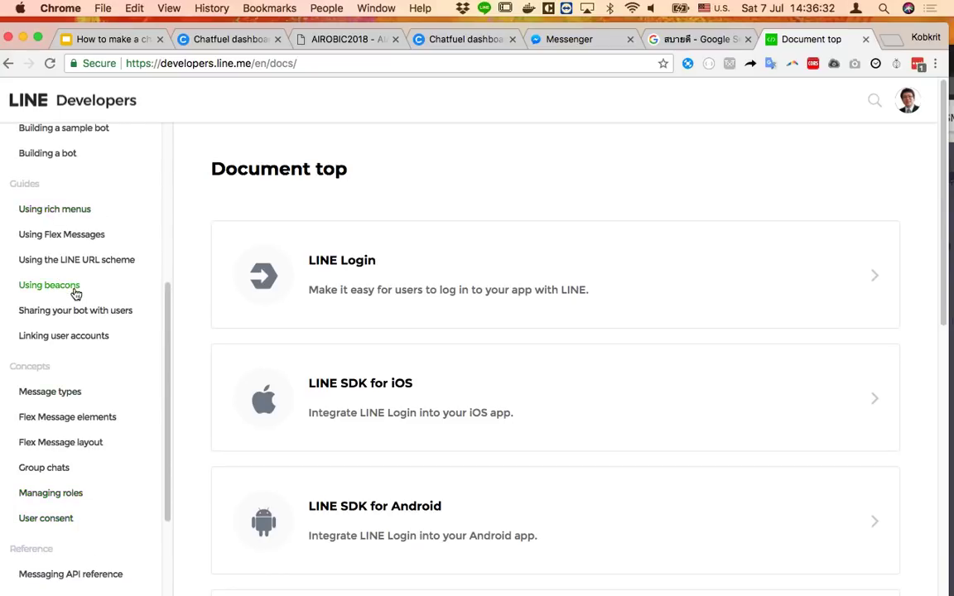
scroll(77, 320, up, 1)
scroll(82, 345, up, 1)
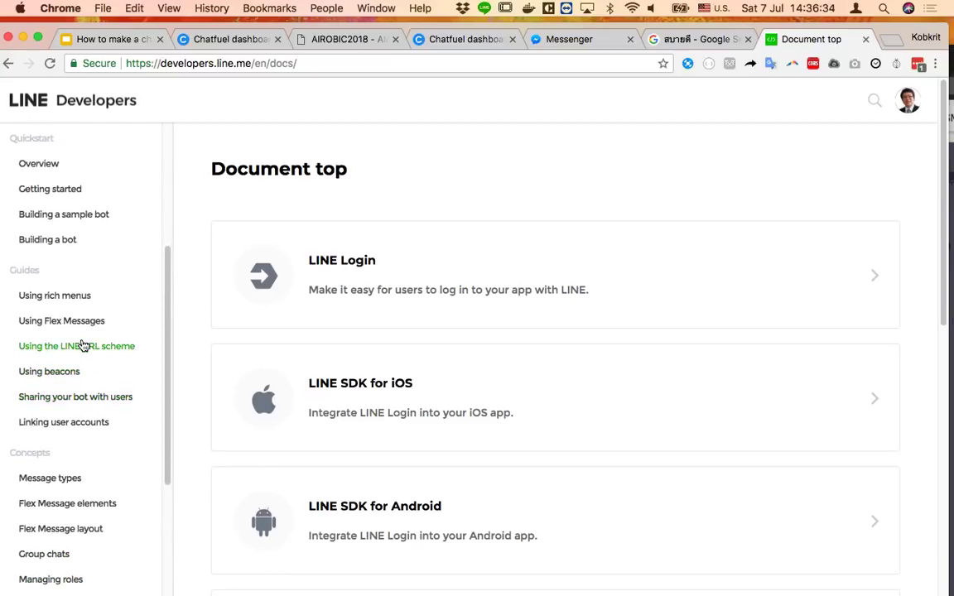
Search Google for 'line messenging api button' and open the Message types result
click(379, 63)
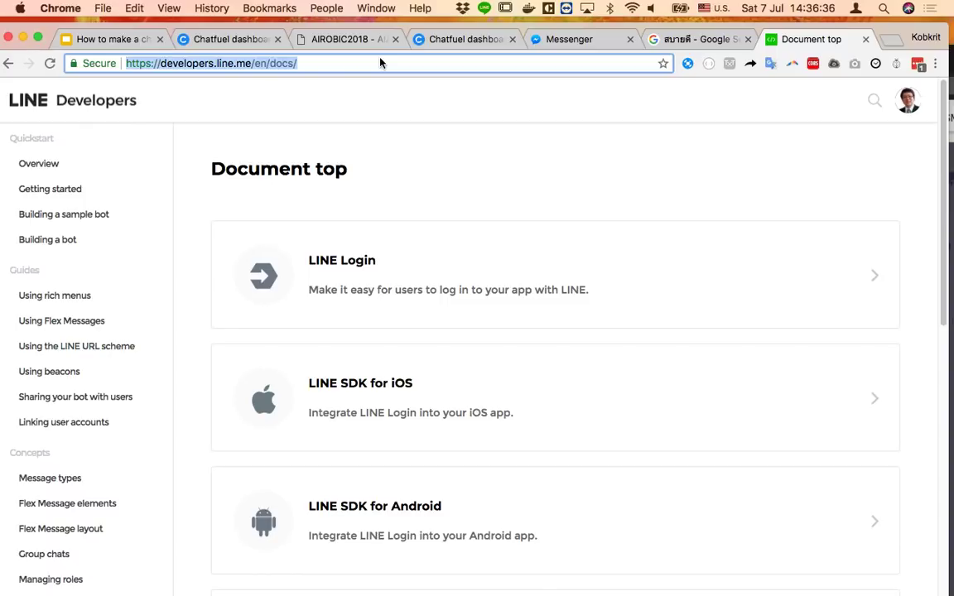
text(b)
key(BackSpace)
text(line mess)
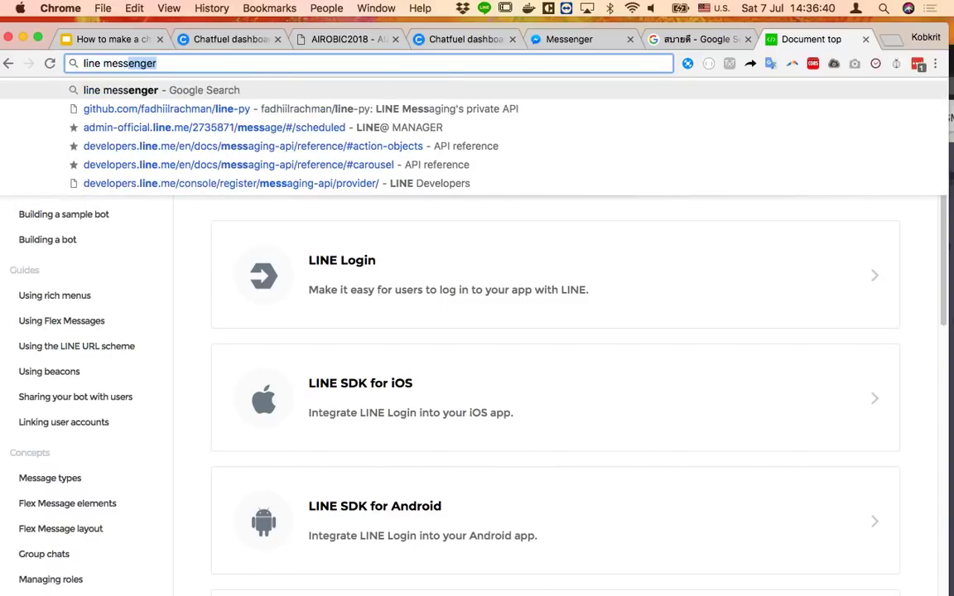
text(enging api button)
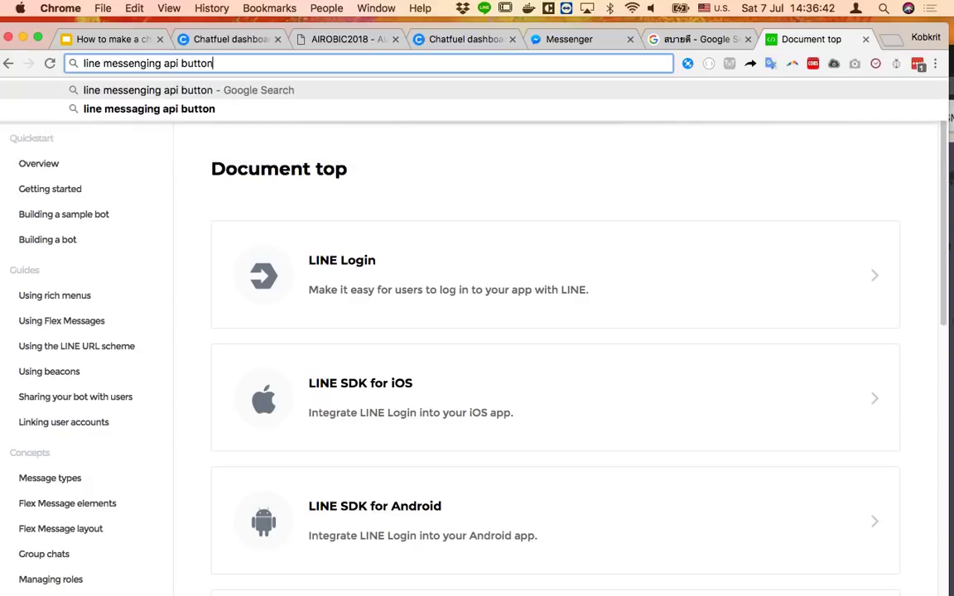
key(Return)
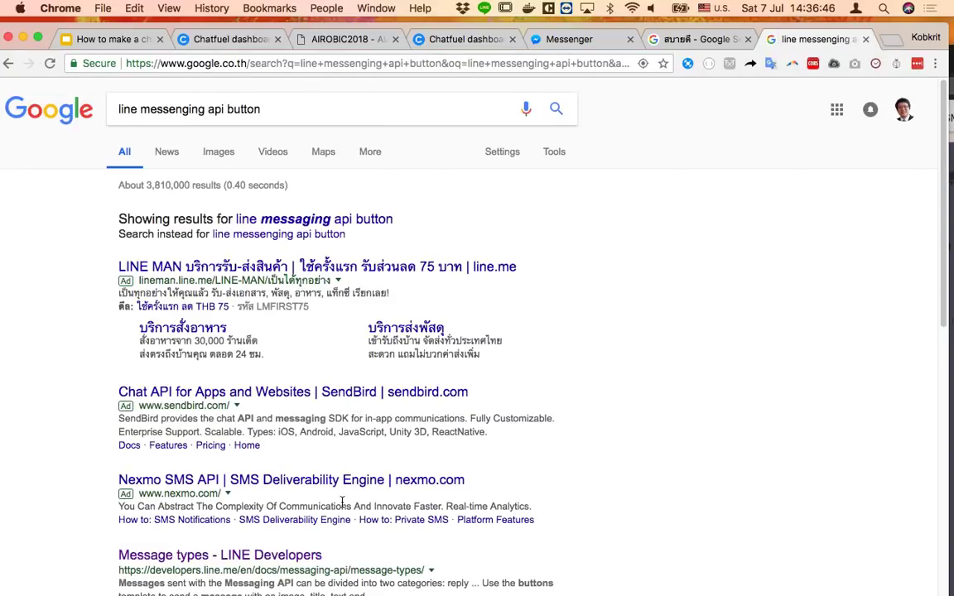
click(262, 556)
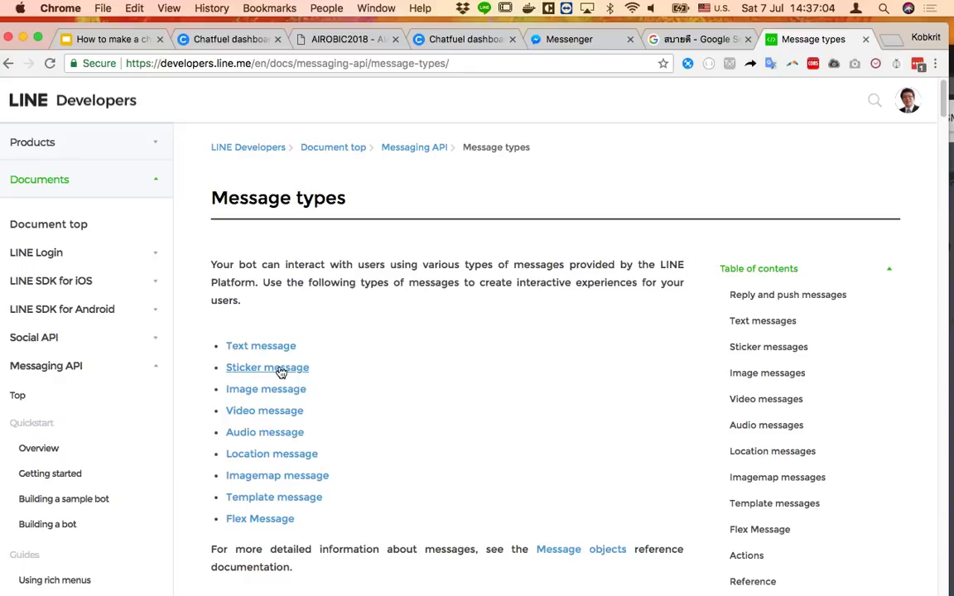
Open the sticker list PDF from the Sticker messages section and zoom in on it
click(281, 372)
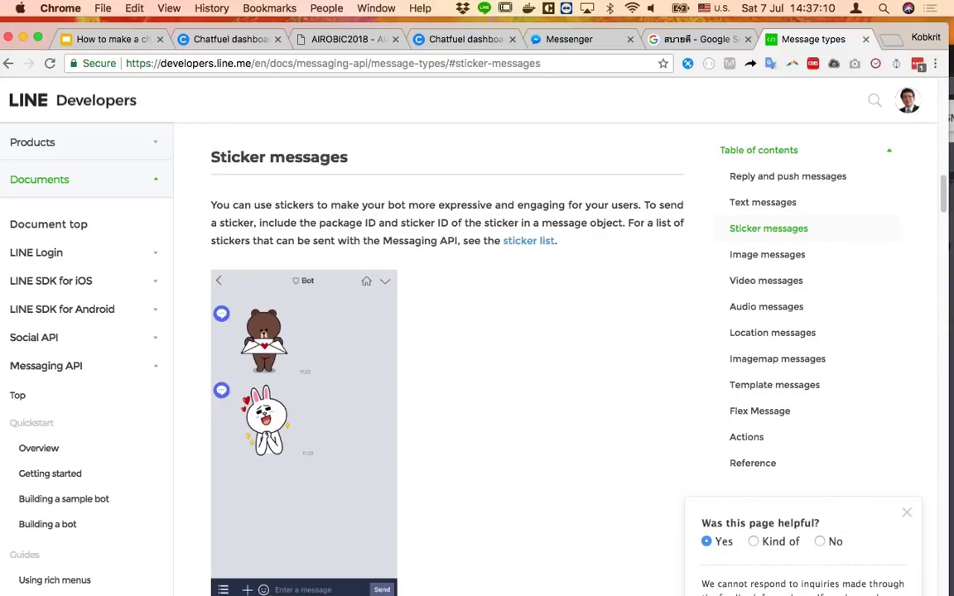
click(538, 241)
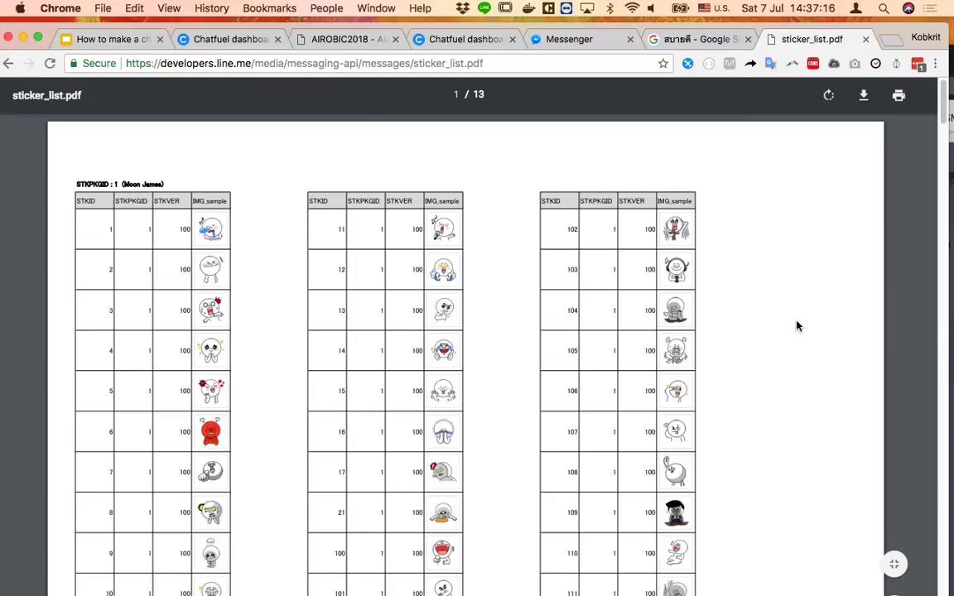
key(super+equal)
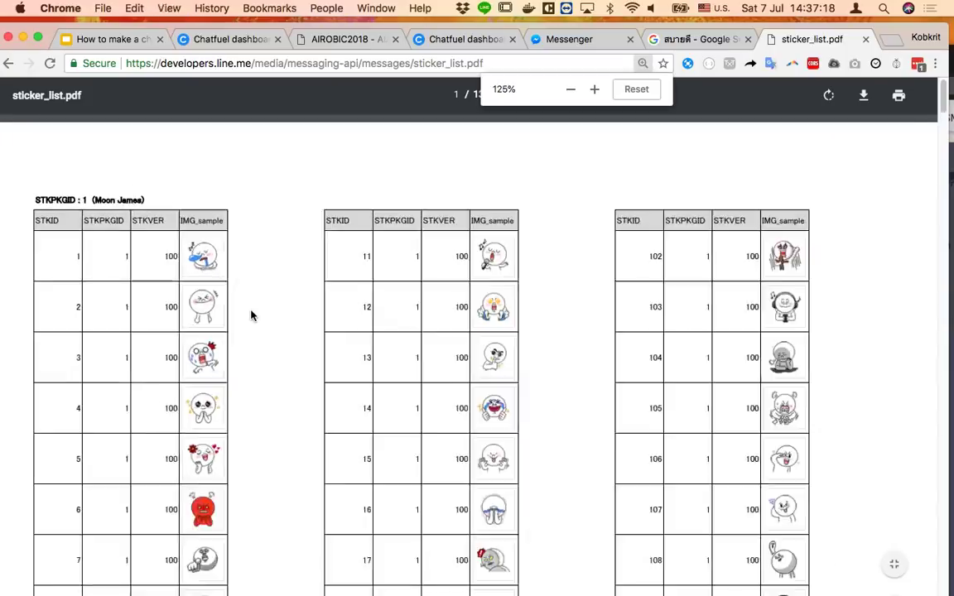
key(super+equal)
key(super+equal)
key(super+equal)
scroll(361, 481, down, 5)
scroll(370, 486, up, 5)
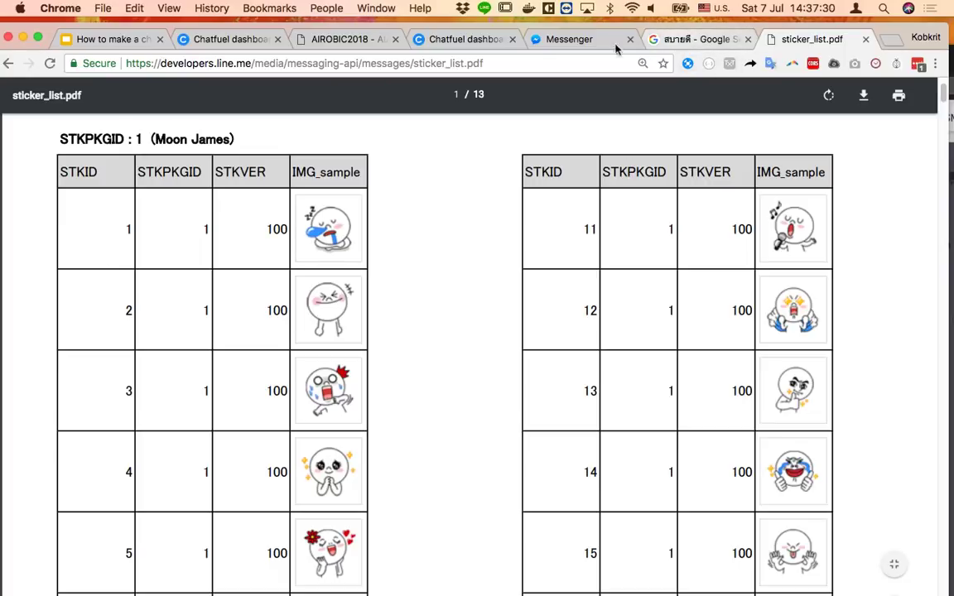
Open the Sticker message API reference and select its packageId/stickerId JSON example
shift+super+click(9, 63)
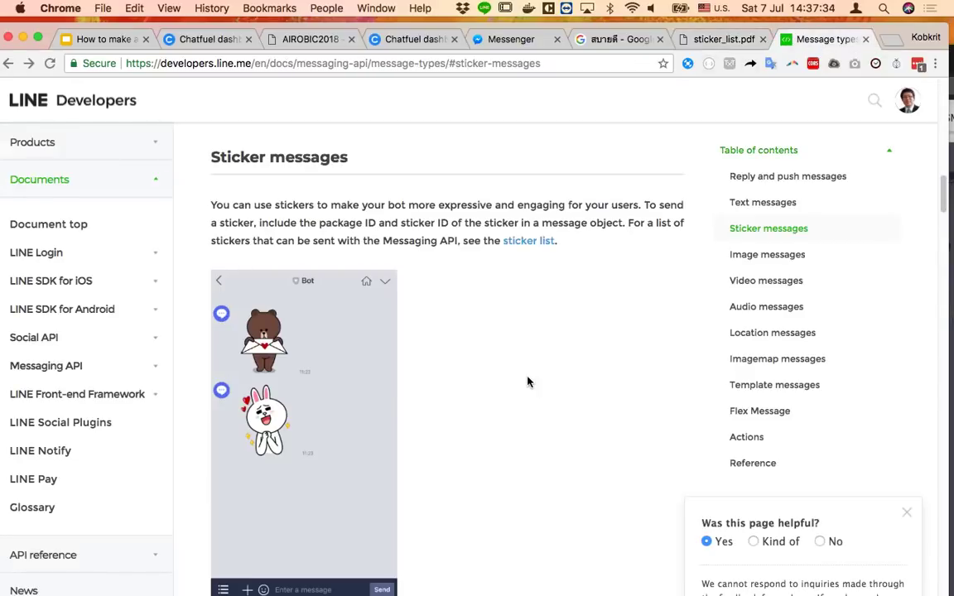
scroll(528, 382, up, 5)
scroll(531, 380, up, 1)
scroll(530, 381, up, 1)
scroll(532, 381, down, 5)
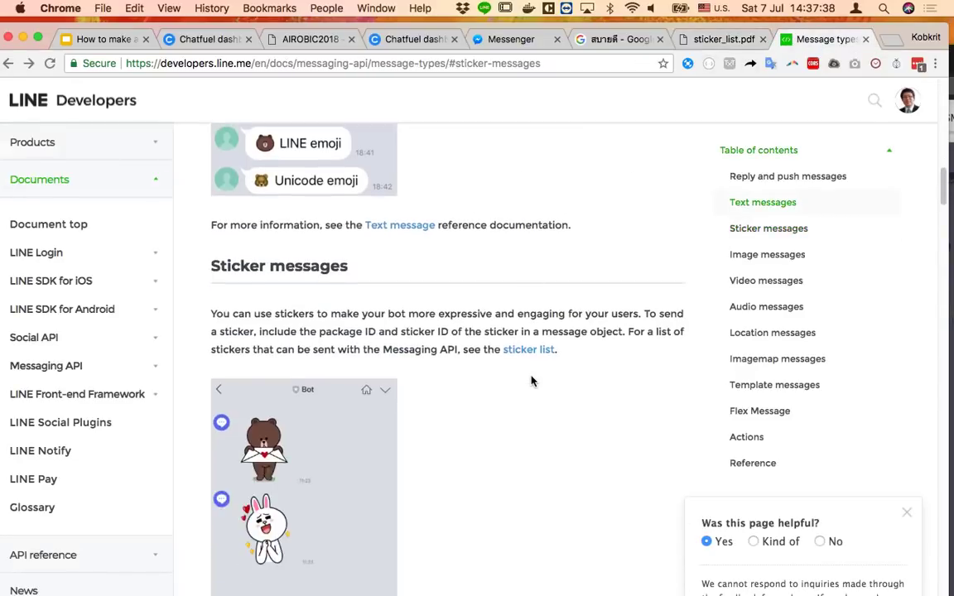
scroll(532, 383, down, 2)
click(421, 533)
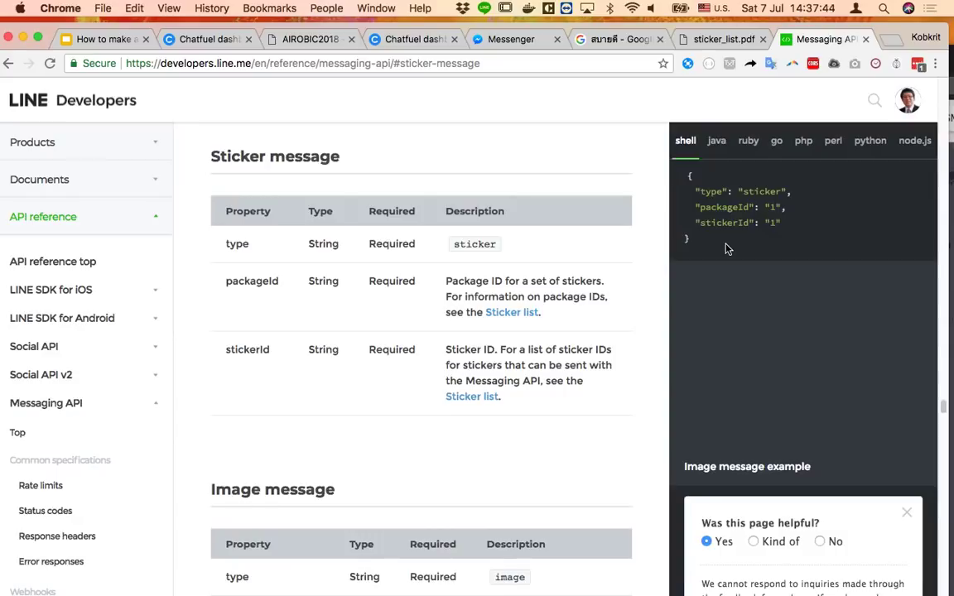
drag(713, 219, 617, 148)
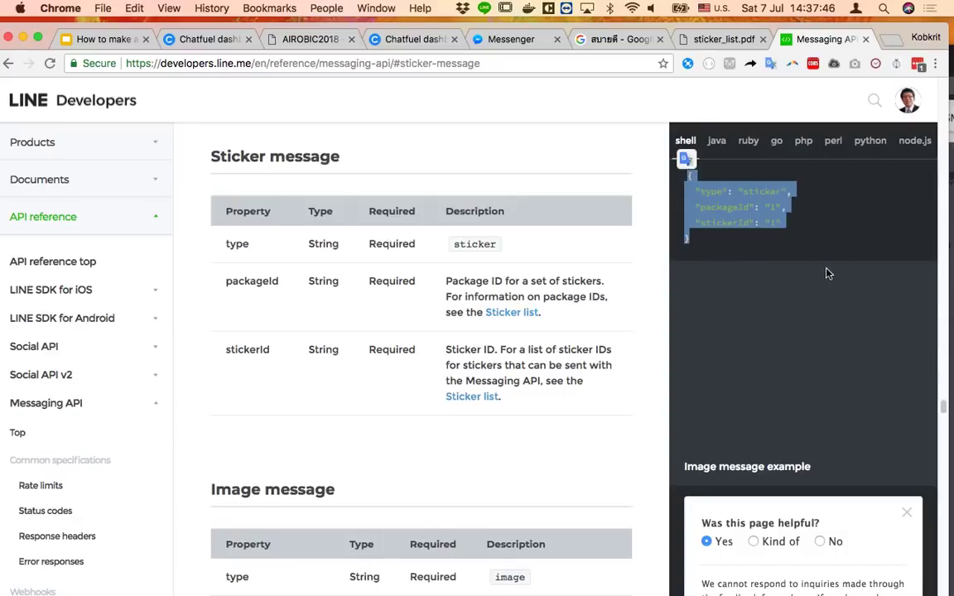
click(797, 254)
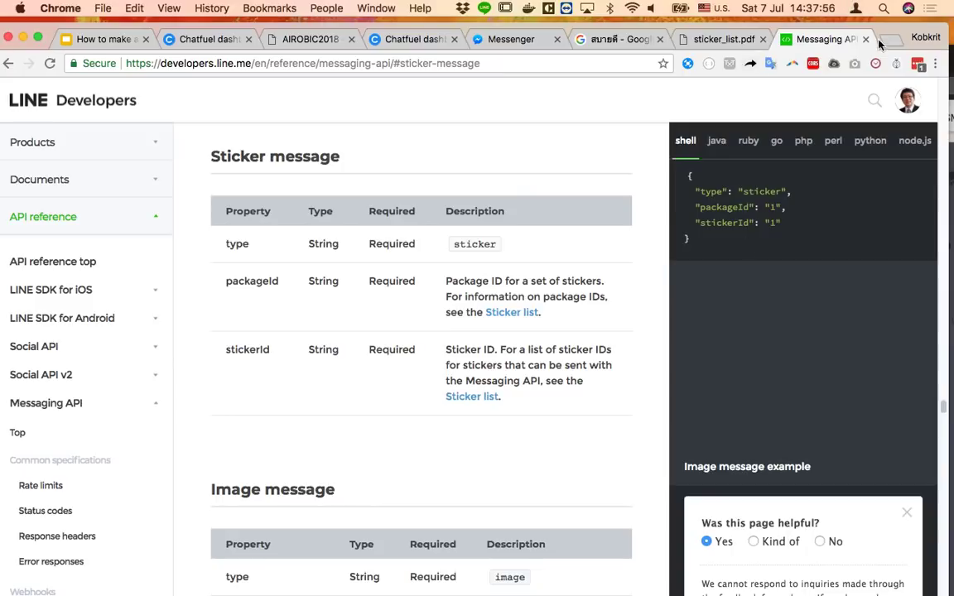
drag(892, 34, 833, 123)
key(super+grave)
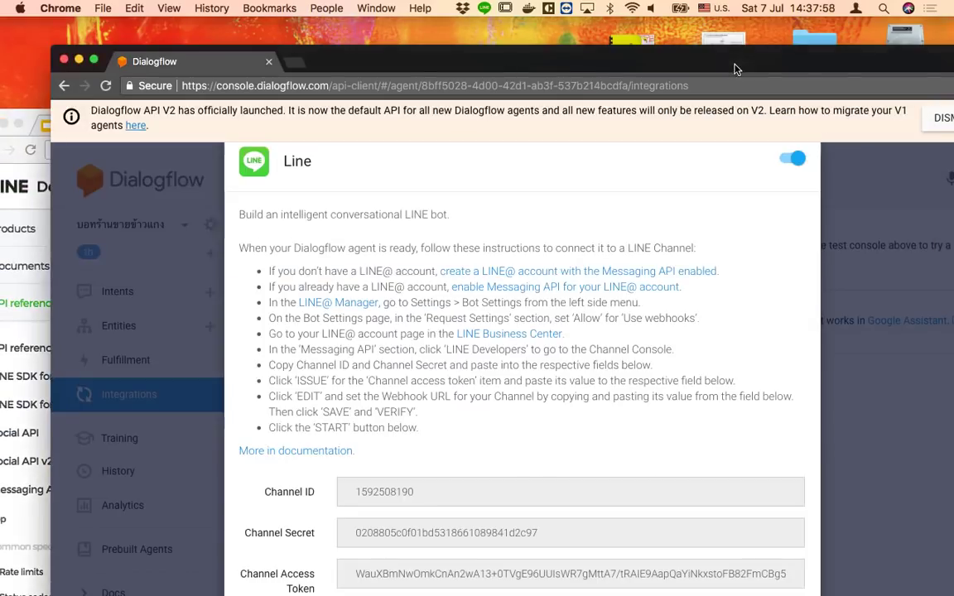
Close the LINE integration settings and open the Default Welcome Intent from the intents list
click(214, 257)
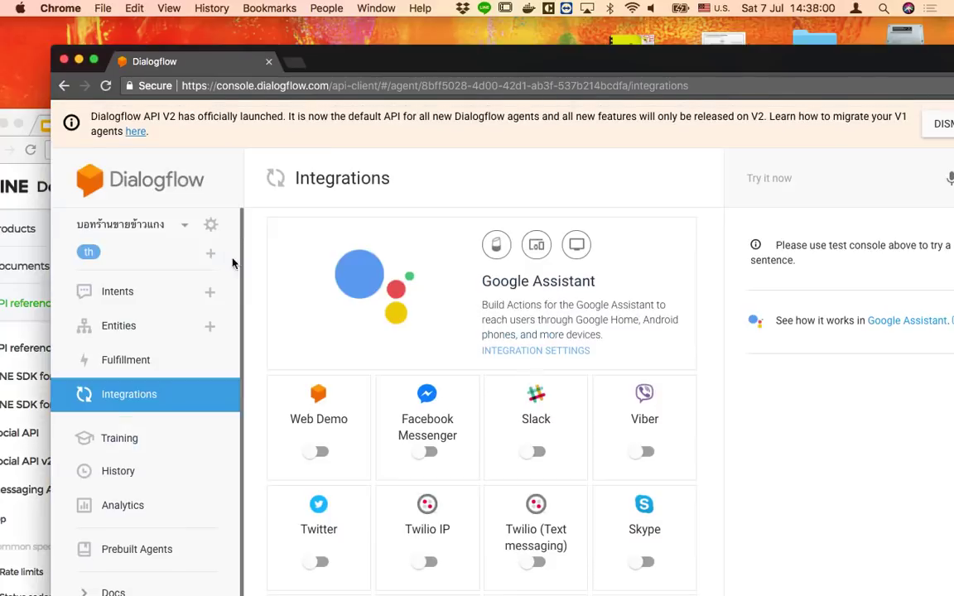
click(183, 226)
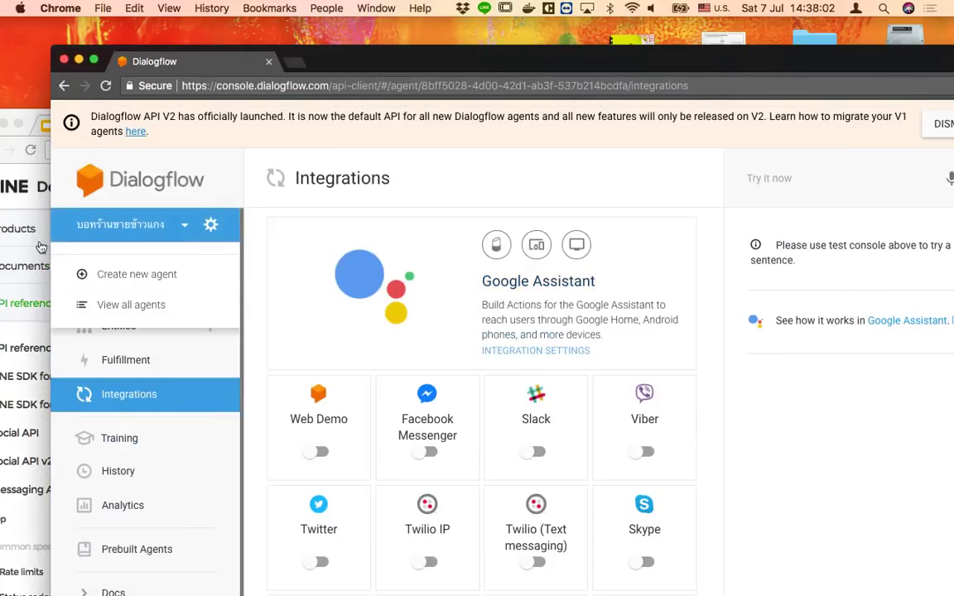
click(124, 225)
drag(515, 62, 494, 35)
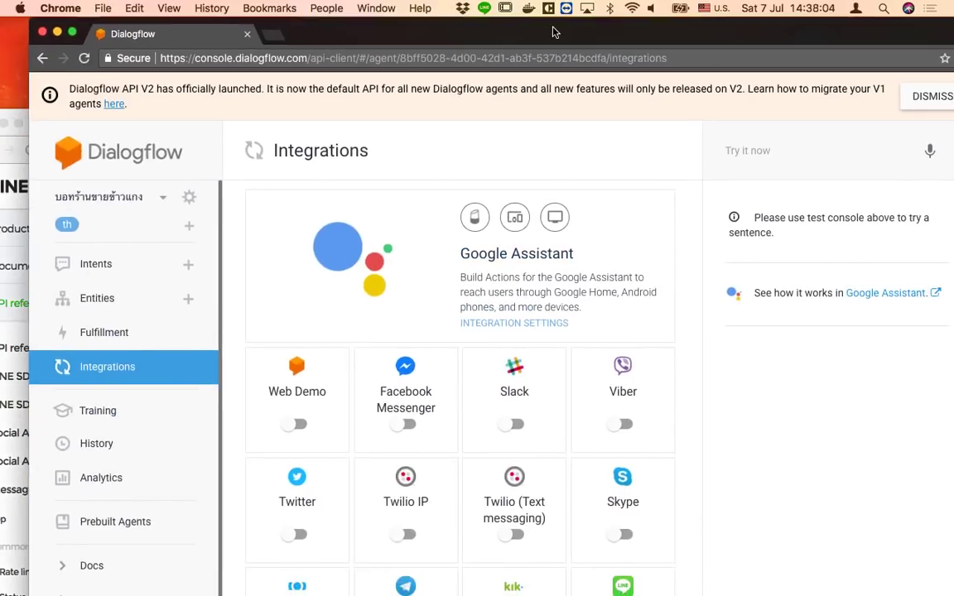
click(98, 263)
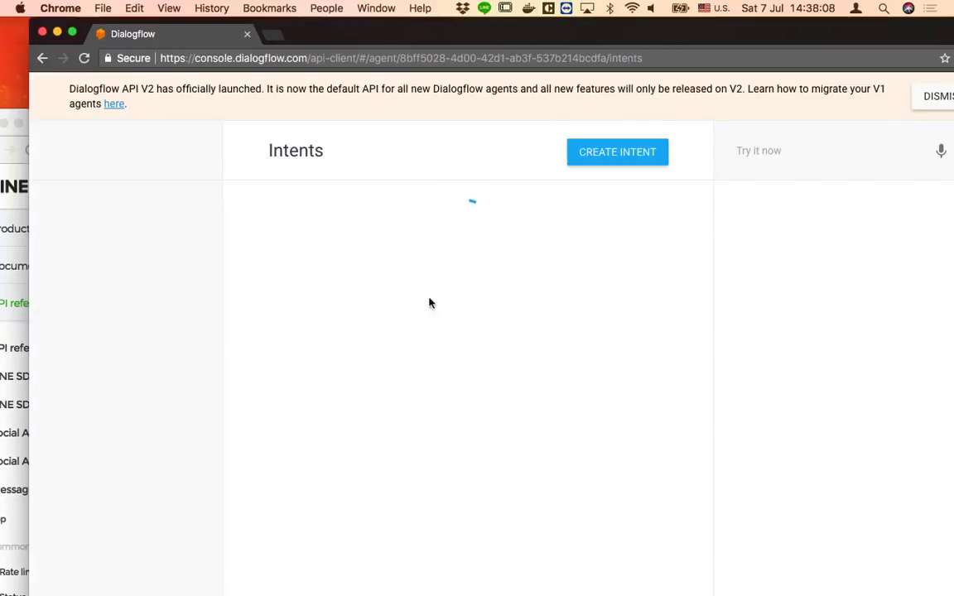
drag(417, 38, 391, 39)
click(299, 311)
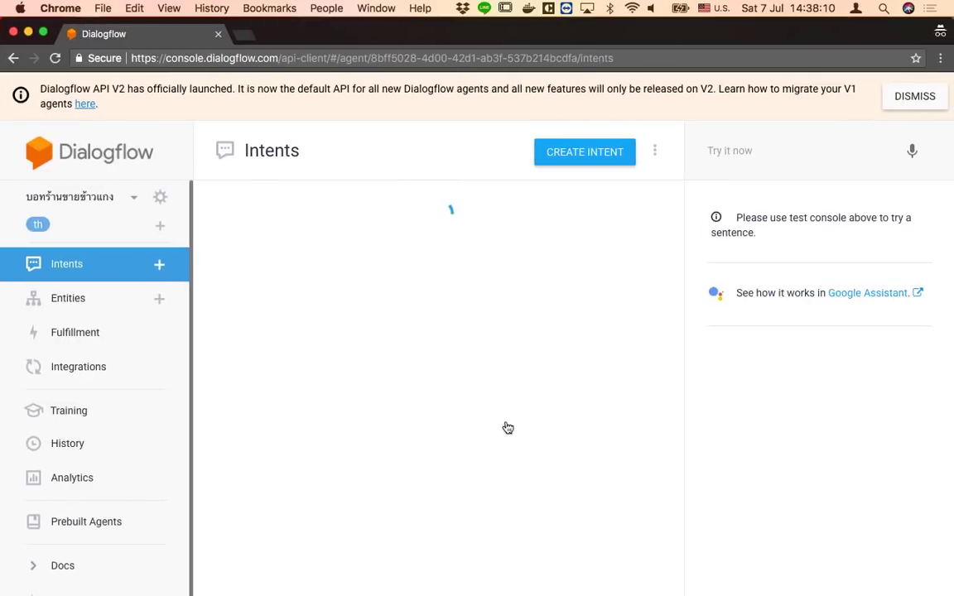
Add an empty Custom payload response below the greeting text response
scroll(507, 463, down, 10)
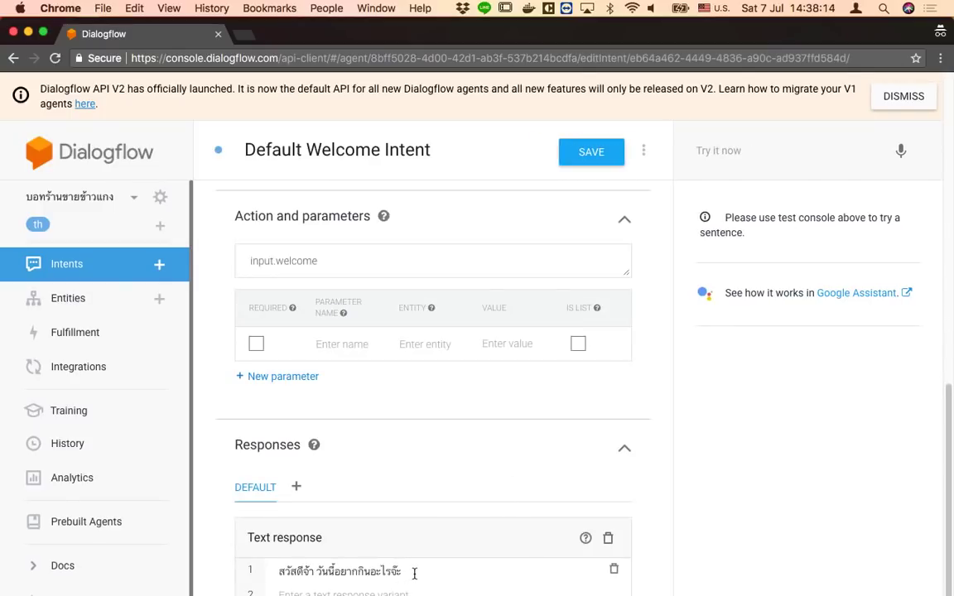
scroll(414, 573, down, 2)
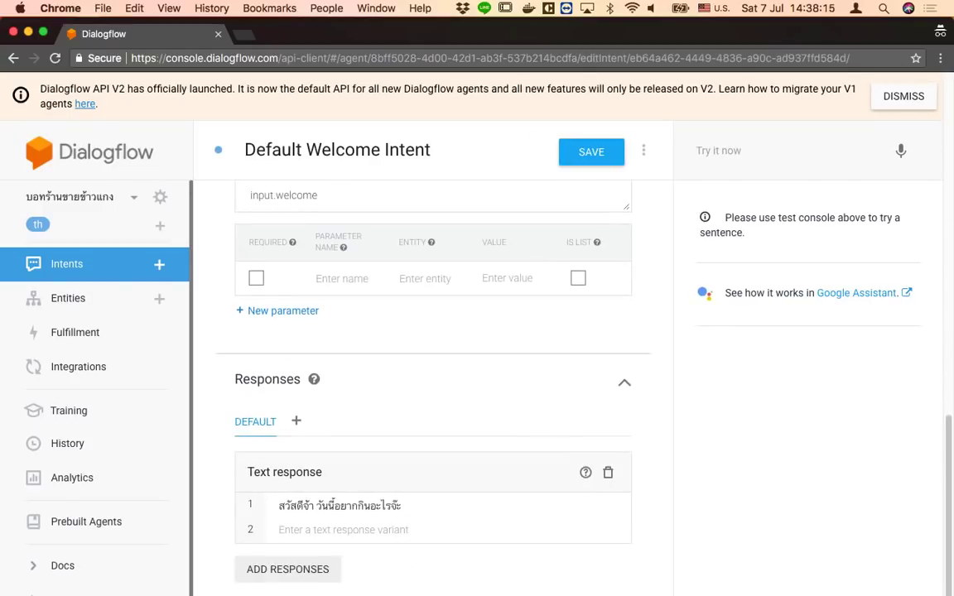
click(295, 576)
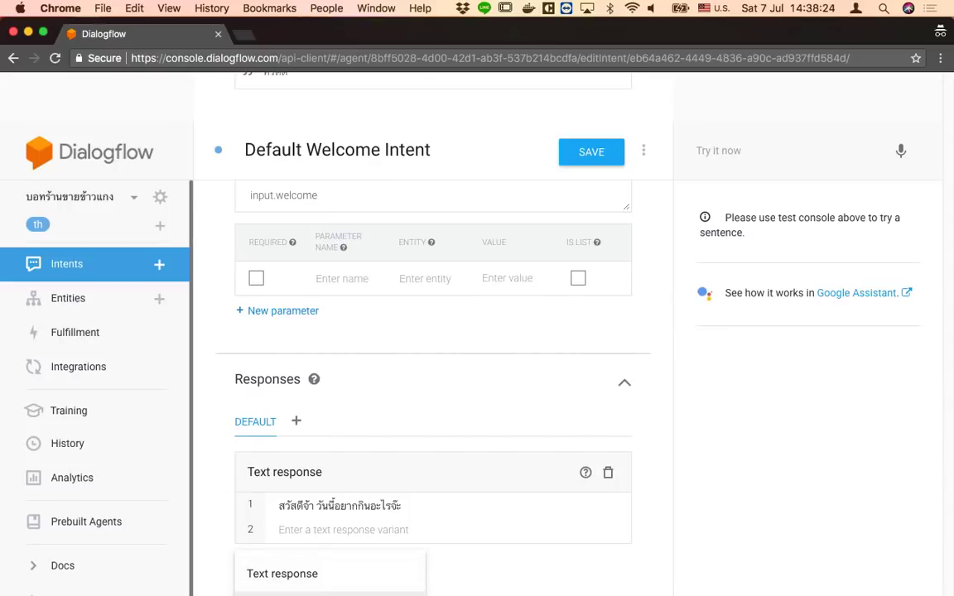
click(329, 595)
scroll(526, 348, down, 1)
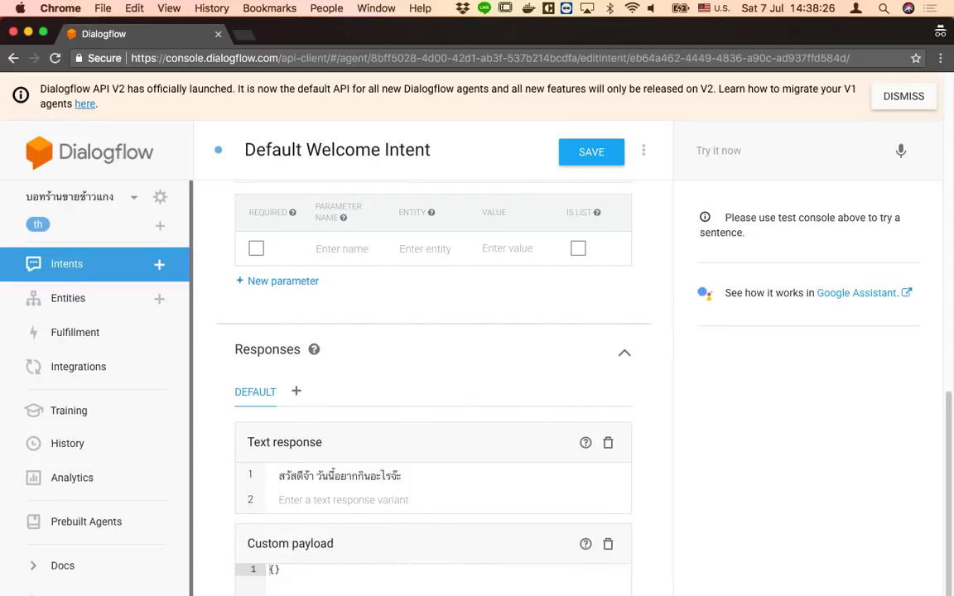
Type "line":{ inside the empty payload braces
click(274, 569)
text("line":{)
key(Left)
key(Left)
key(Left)
key(Left)
key(Right)
key(Right)
key(Right)
key(Right)
Copy the sticker message JSON example from the LINE Messaging API reference
drag(292, 30, 344, 285)
click(564, 196)
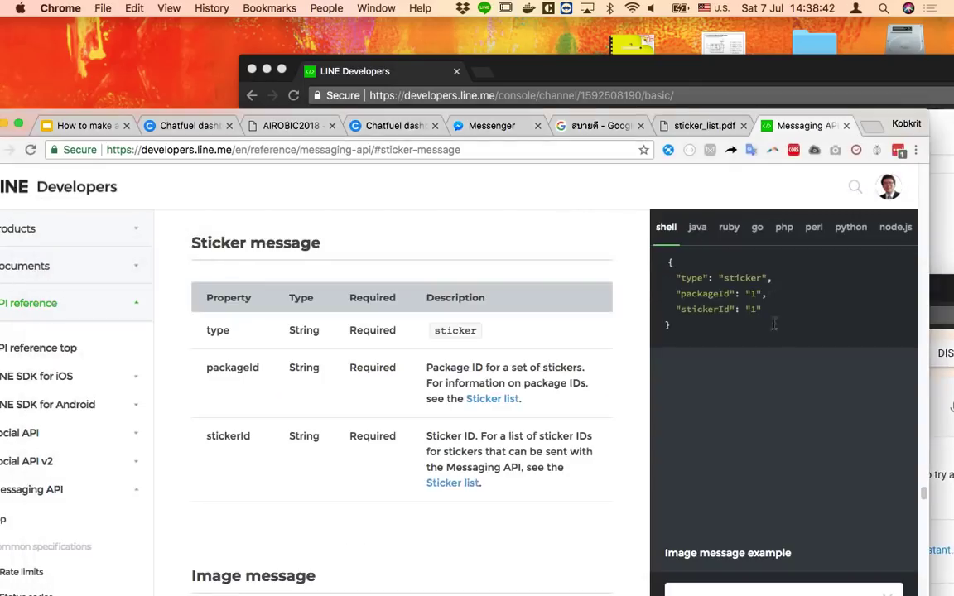
drag(714, 340, 664, 260)
key(super+c)
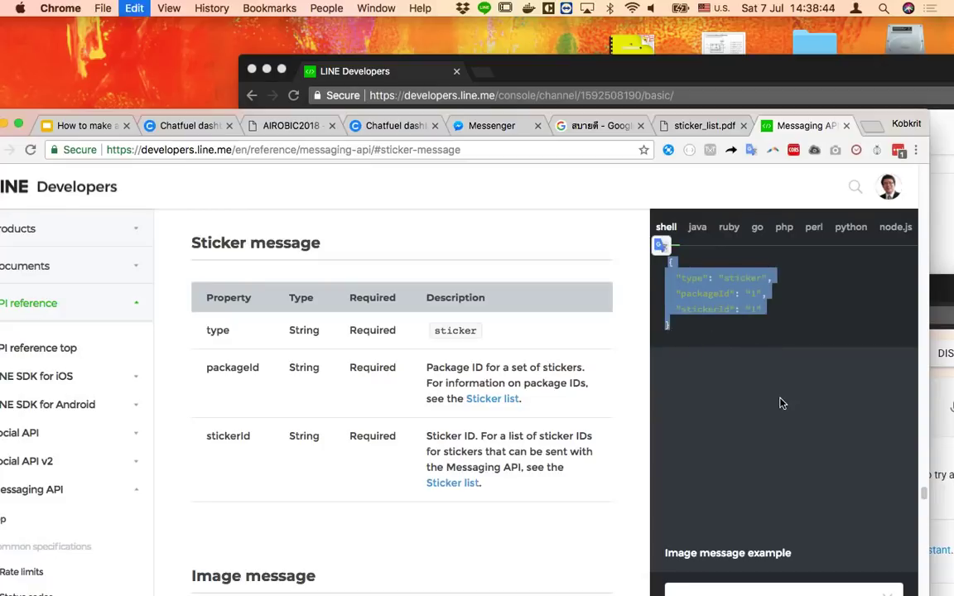
Return to the maximized Dialogflow window and paste the sticker JSON into the payload
click(2, 307)
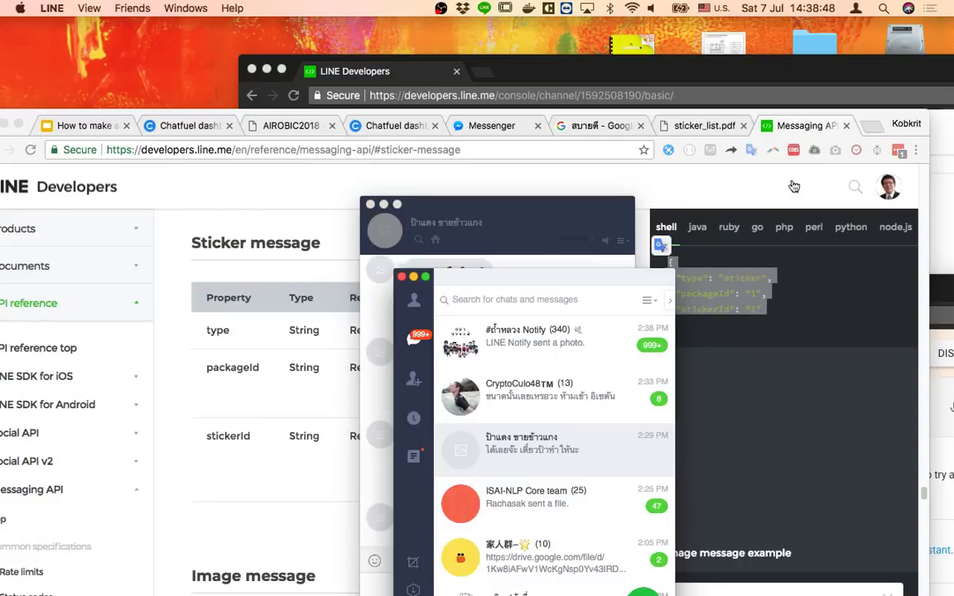
key(super+Tab)
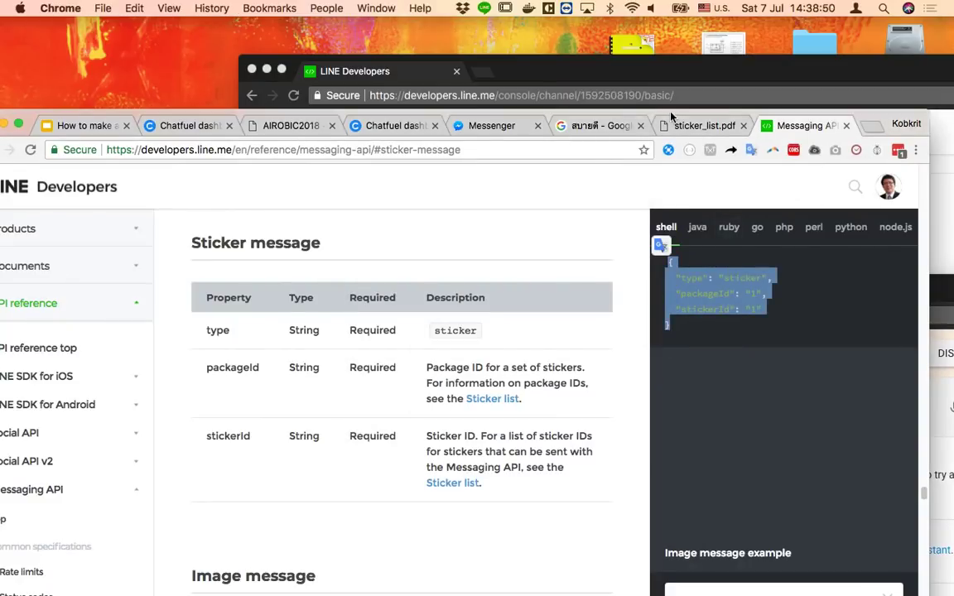
click(617, 80)
click(109, 145)
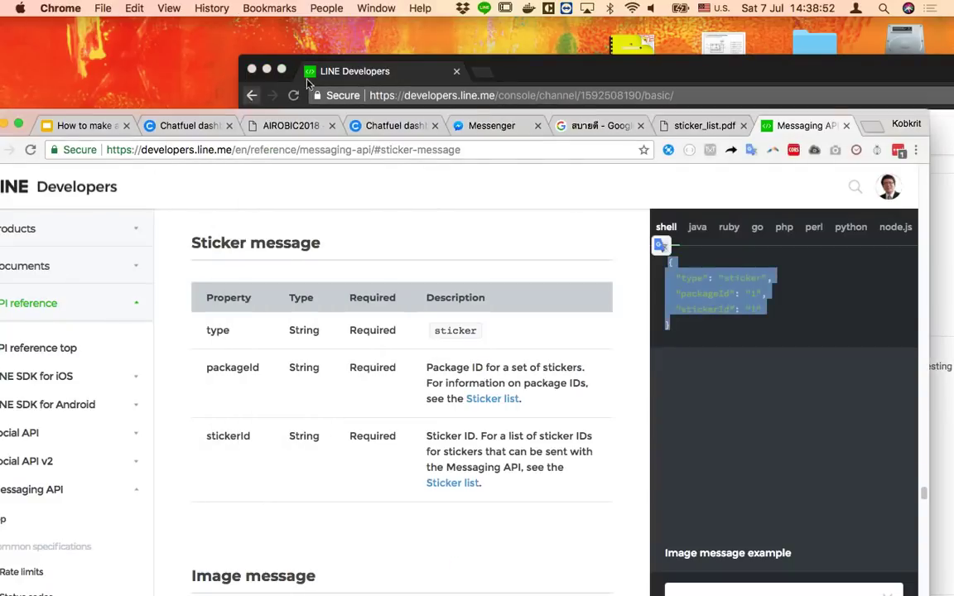
right_click(166, 591)
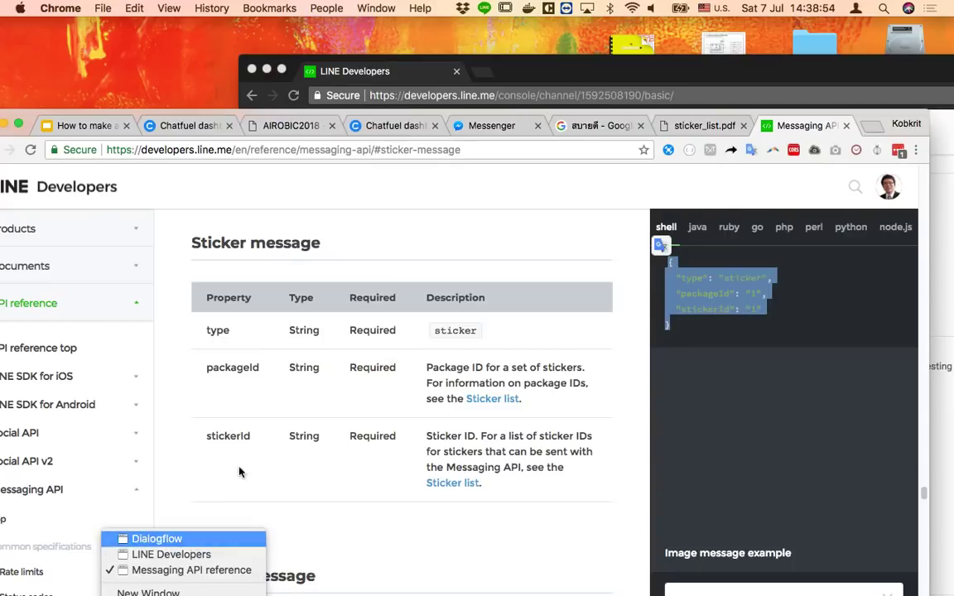
click(153, 539)
double_click(678, 294)
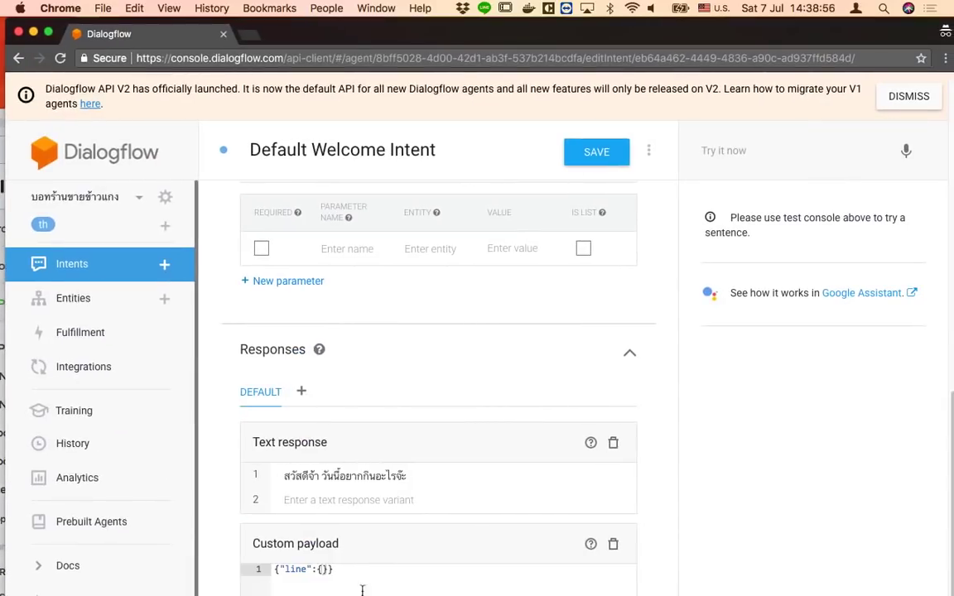
key(super+v)
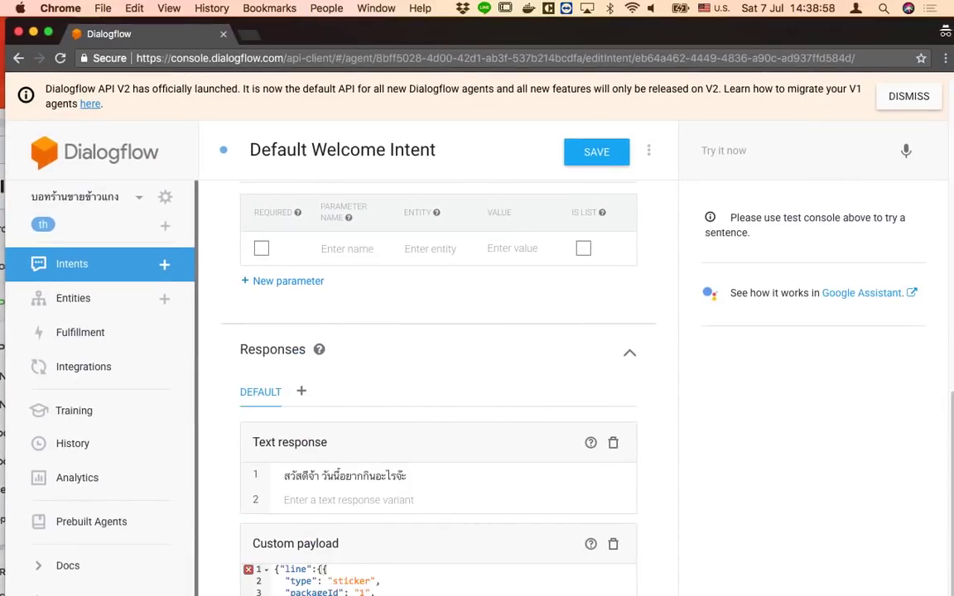
Delete the duplicate opening brace and save the Default Welcome Intent
click(323, 569)
key(BackSpace)
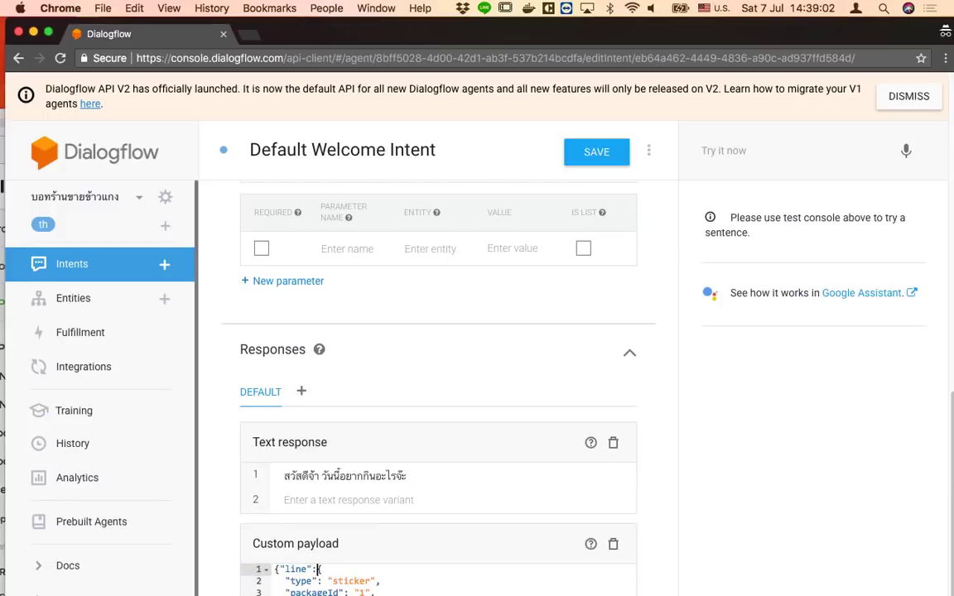
click(317, 591)
click(579, 152)
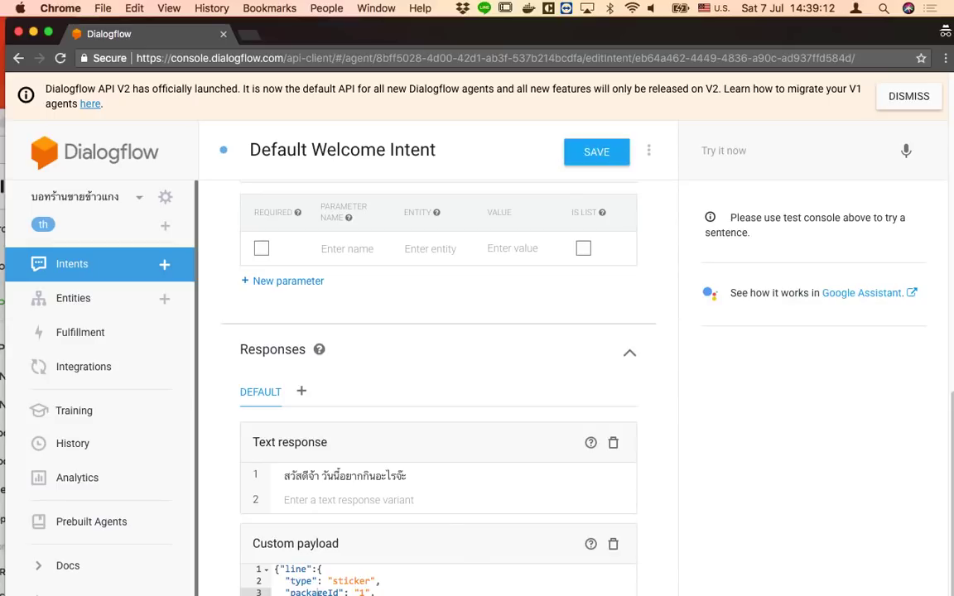
key(super+s)
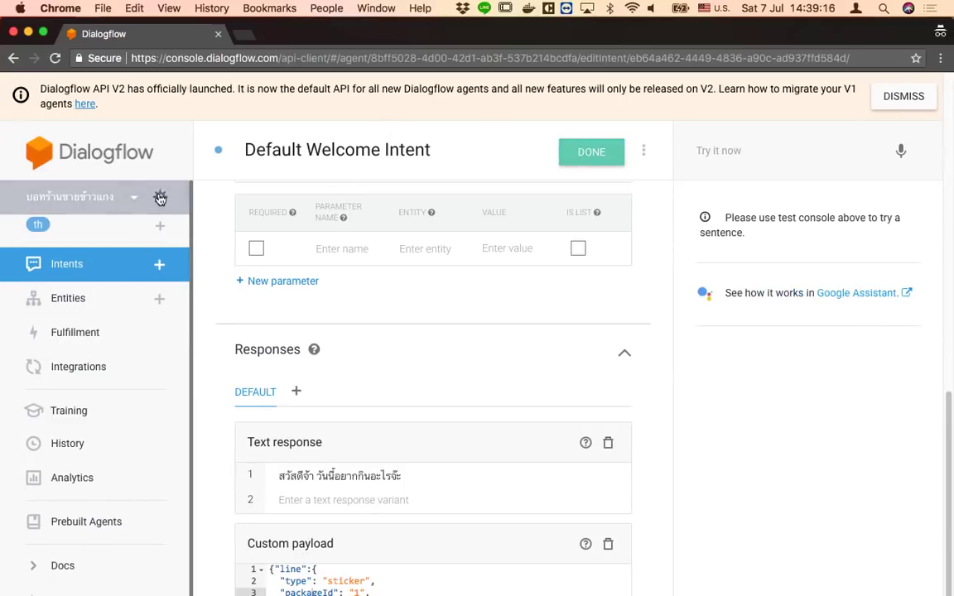
click(165, 197)
Train the curry-shop agent from its ML Settings tab (Hybrid mode, 0.3 threshold)
click(352, 203)
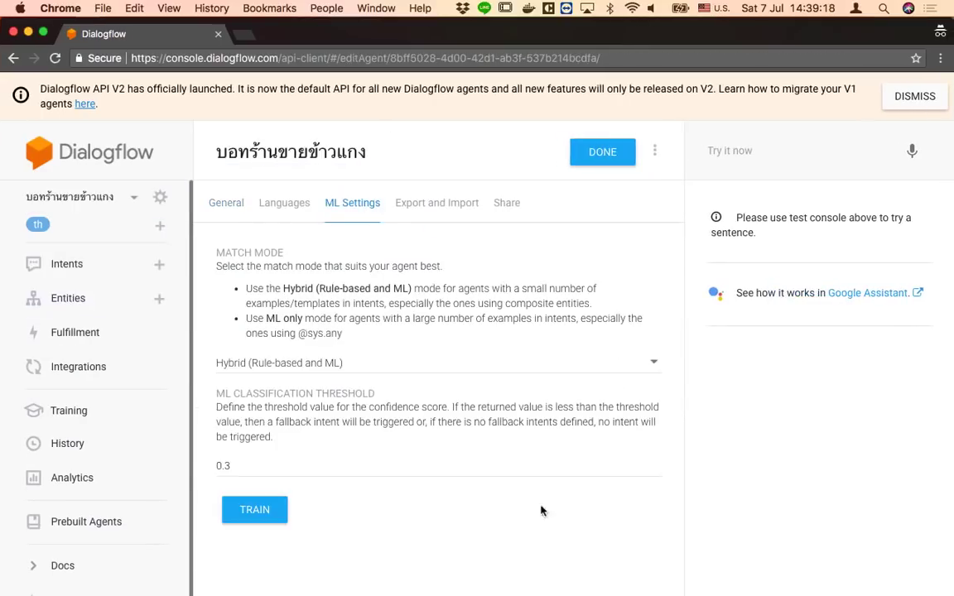
click(252, 509)
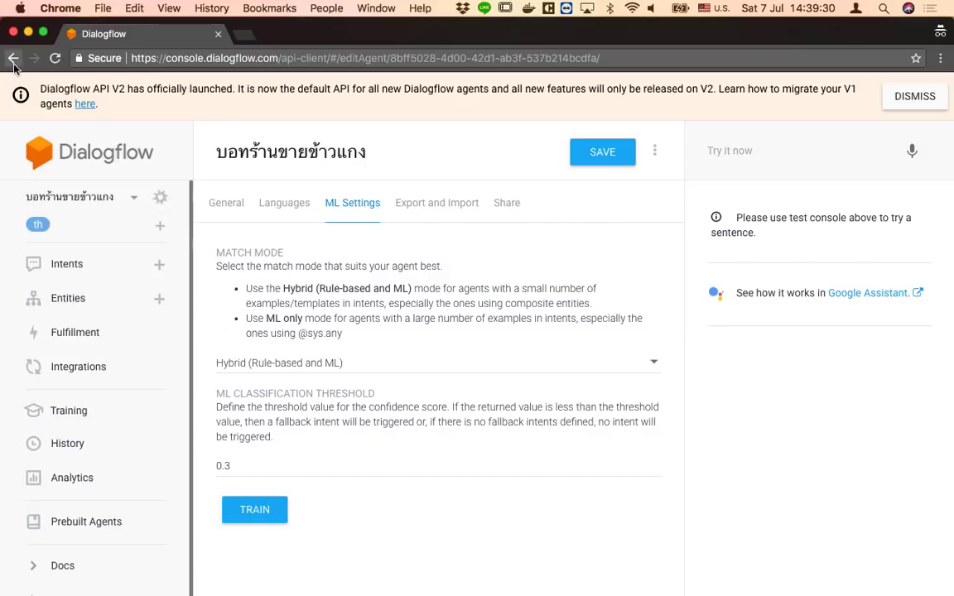
click(14, 62)
Go back to the intent's sticker payload and switch to the LINE chat list
click(63, 195)
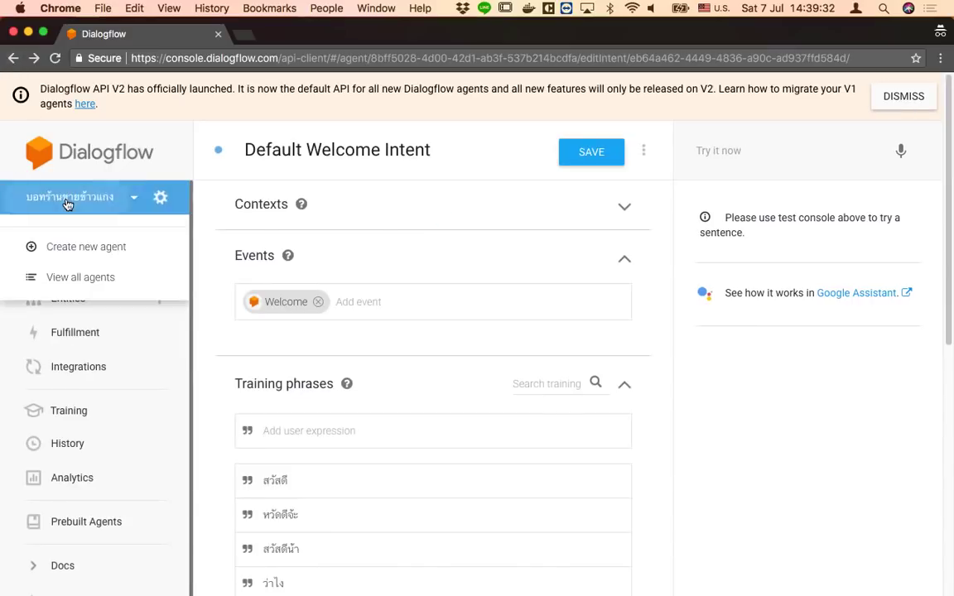
scroll(469, 429, down, 10)
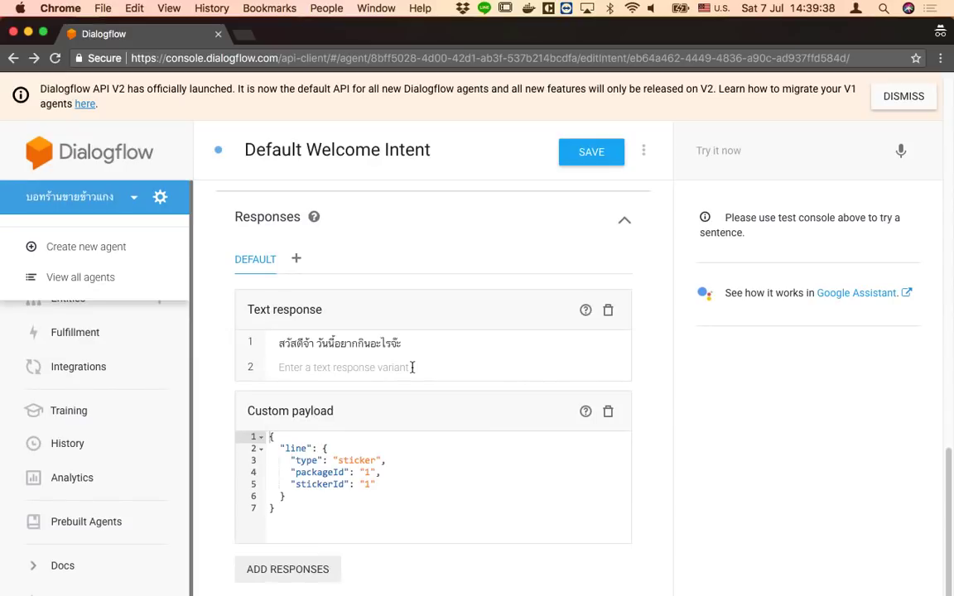
click(332, 416)
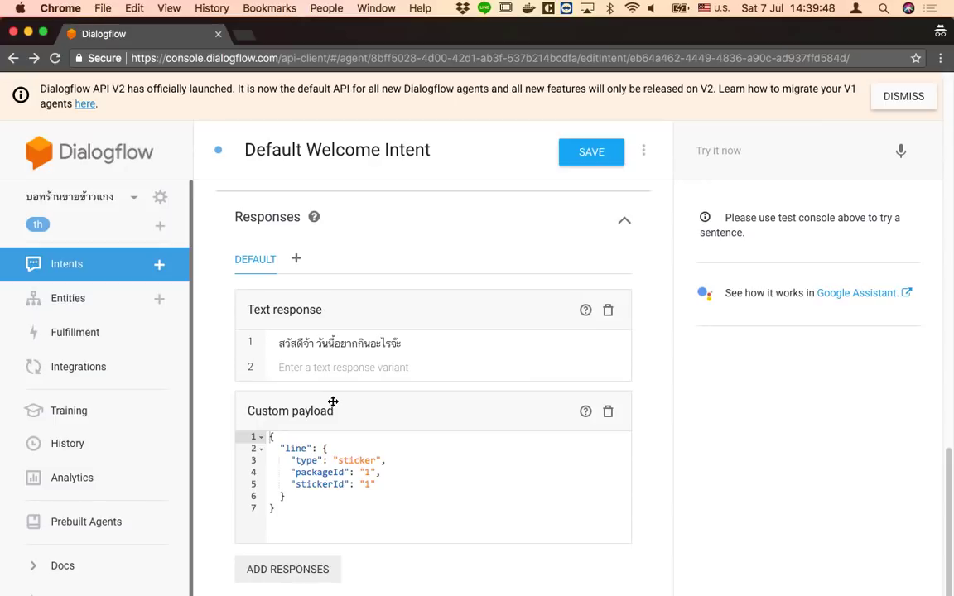
key(super+Tab)
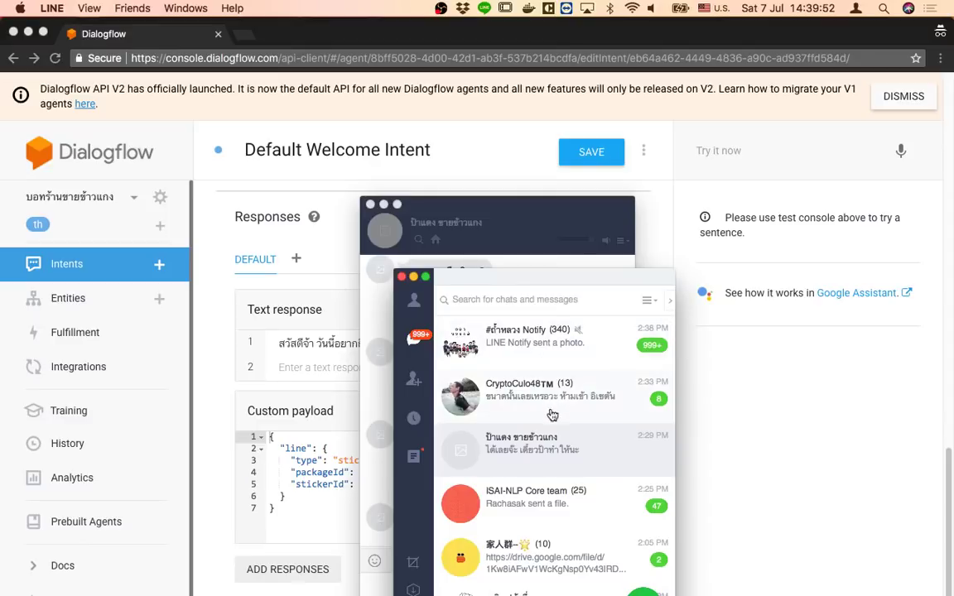
Open the curry-shop bot chat in LINE and send the Thai greeting สวัสดี
click(530, 445)
click(531, 591)
text(ไ)
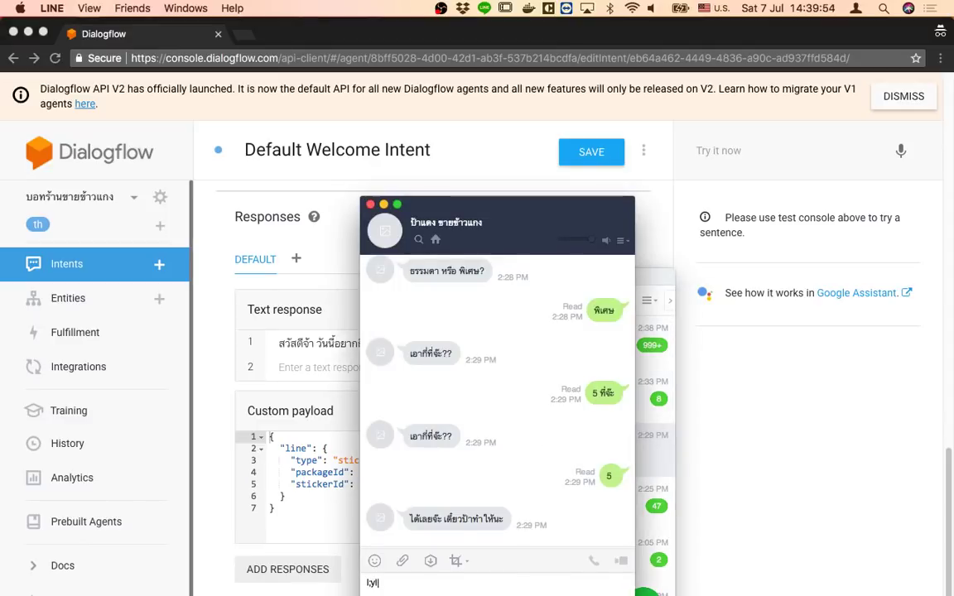
key(ctrl+space)
text(สวัสดี)
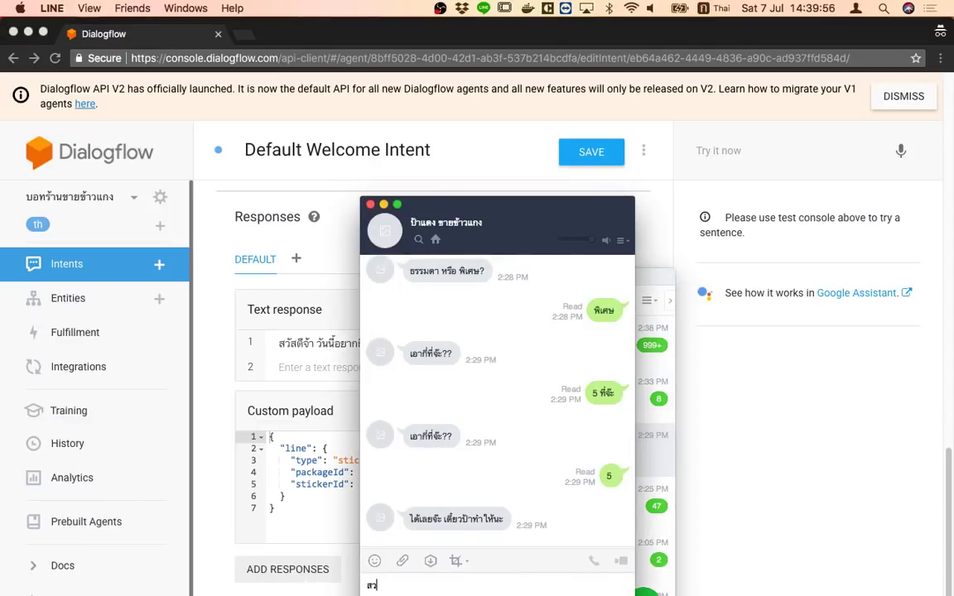
key(Return)
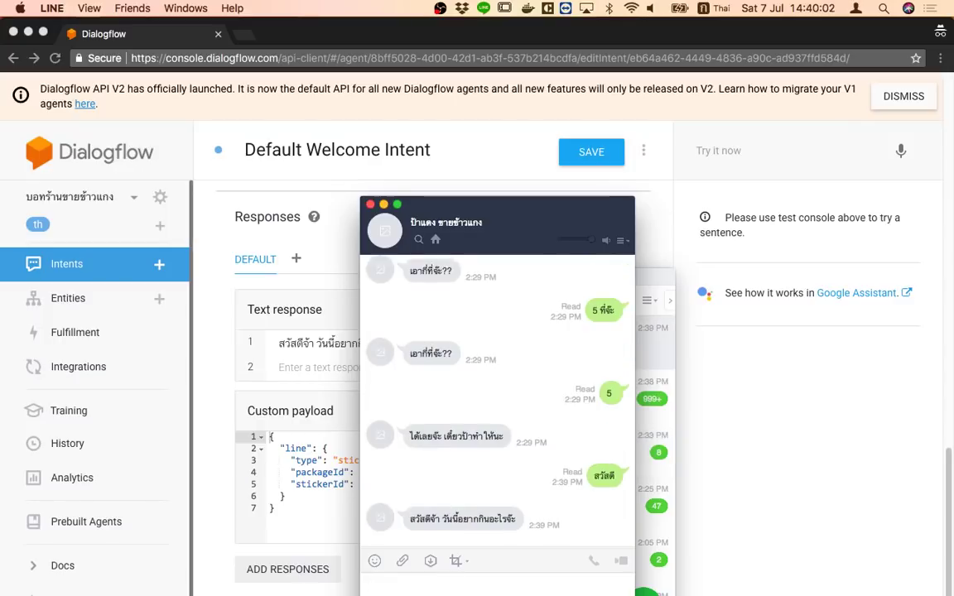
Re-save the Default Welcome Intent, resend the greeting, and review the payload's "line" block
click(584, 169)
click(588, 155)
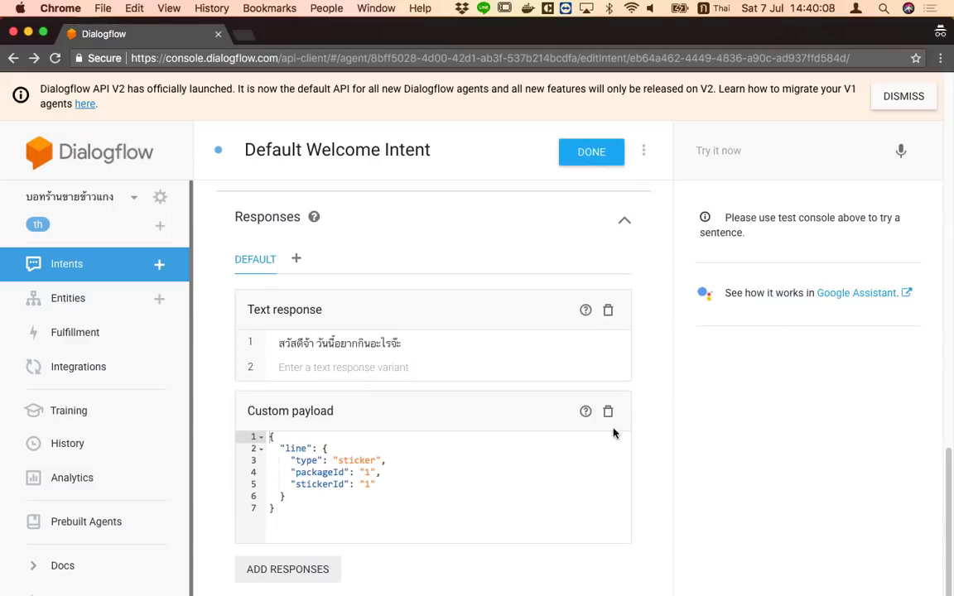
key(super+Tab)
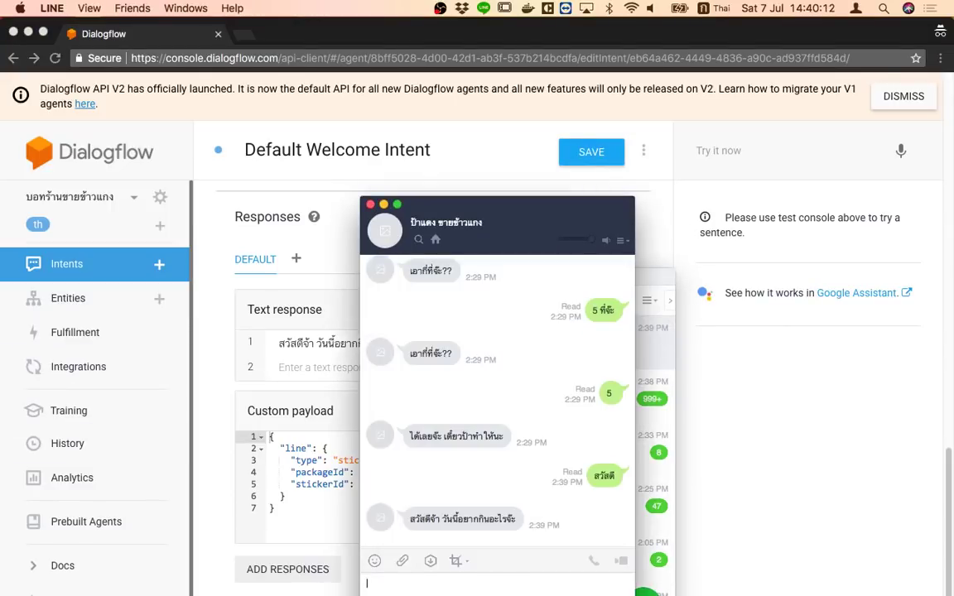
text(สวัสดี)
key(Return)
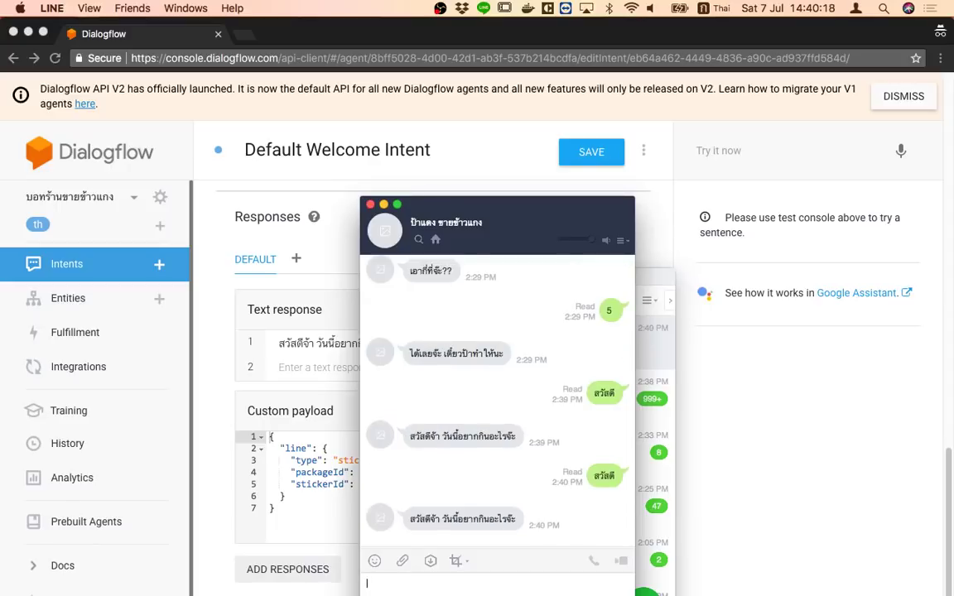
click(340, 496)
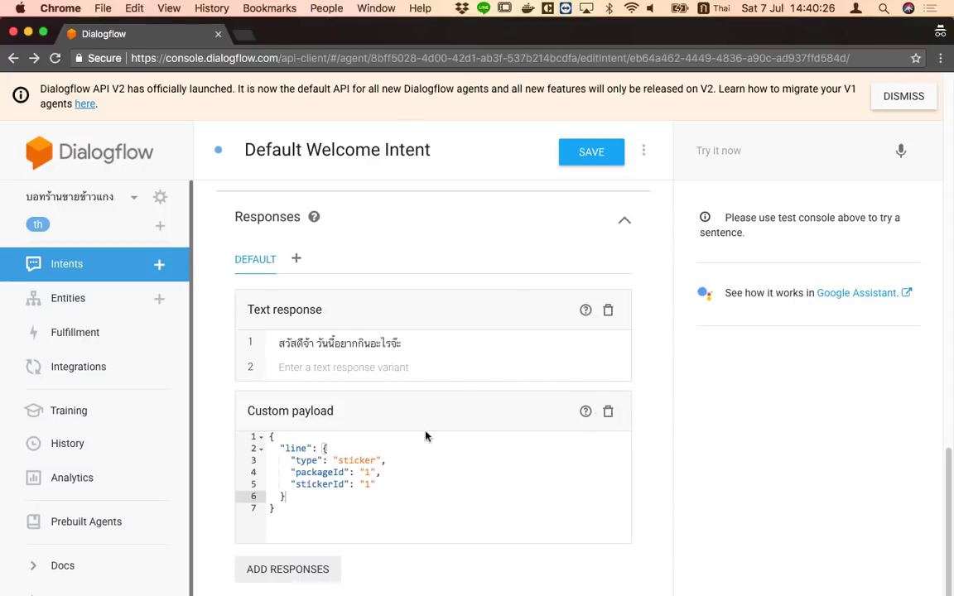
click(348, 448)
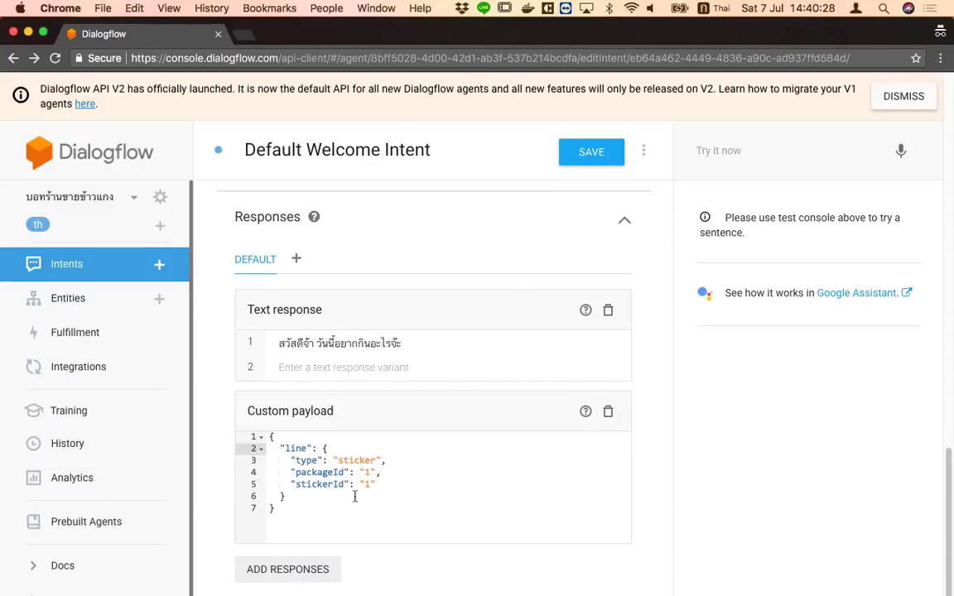
Search Google for 'dialogflow custom payload for line' in a new tab
click(351, 525)
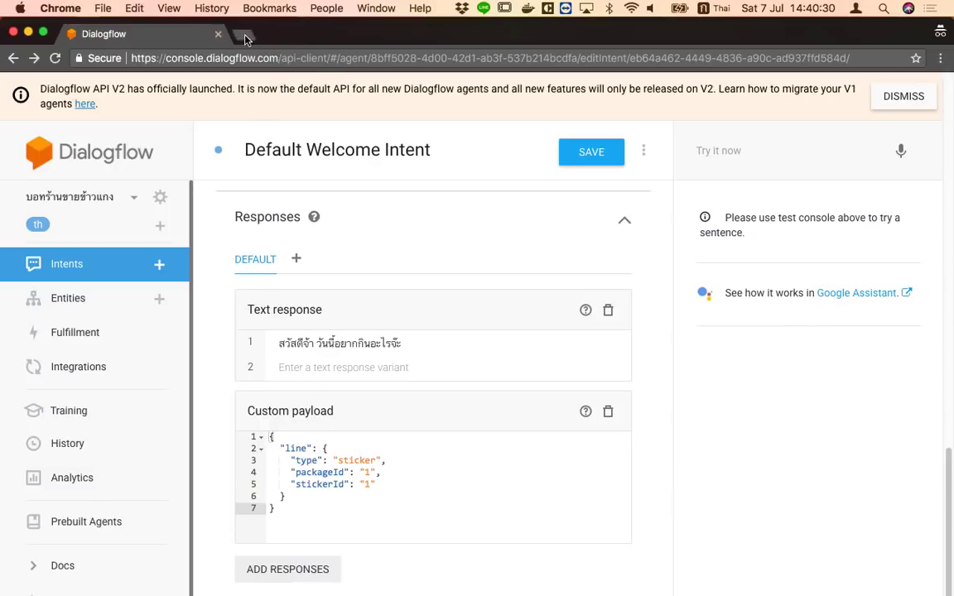
click(245, 34)
text(ก)
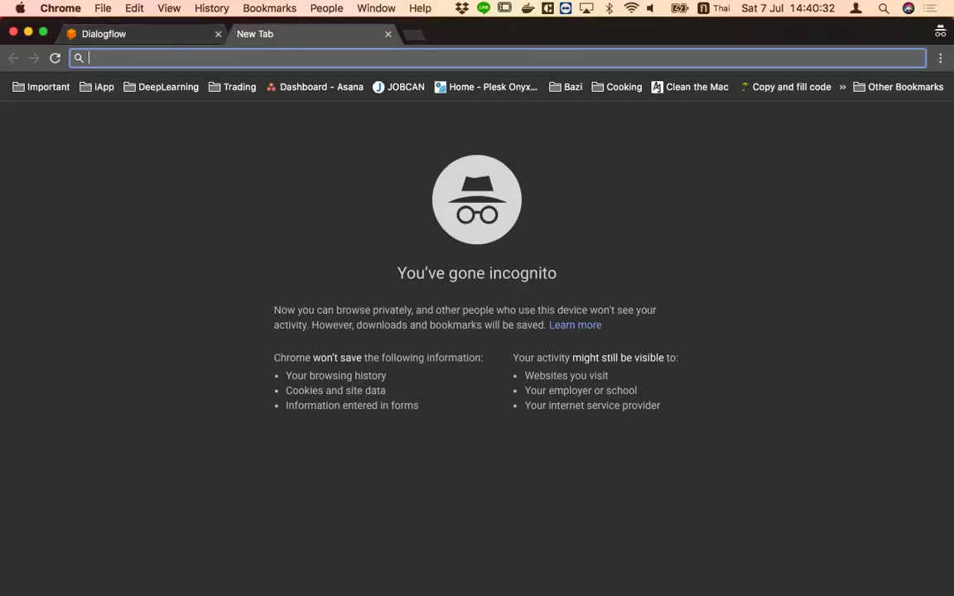
key(ctrl+space)
key(BackSpace)
text(dialogflow custom pla)
key(BackSpace)
key(BackSpace)
text(ayload for line)
key(Return)
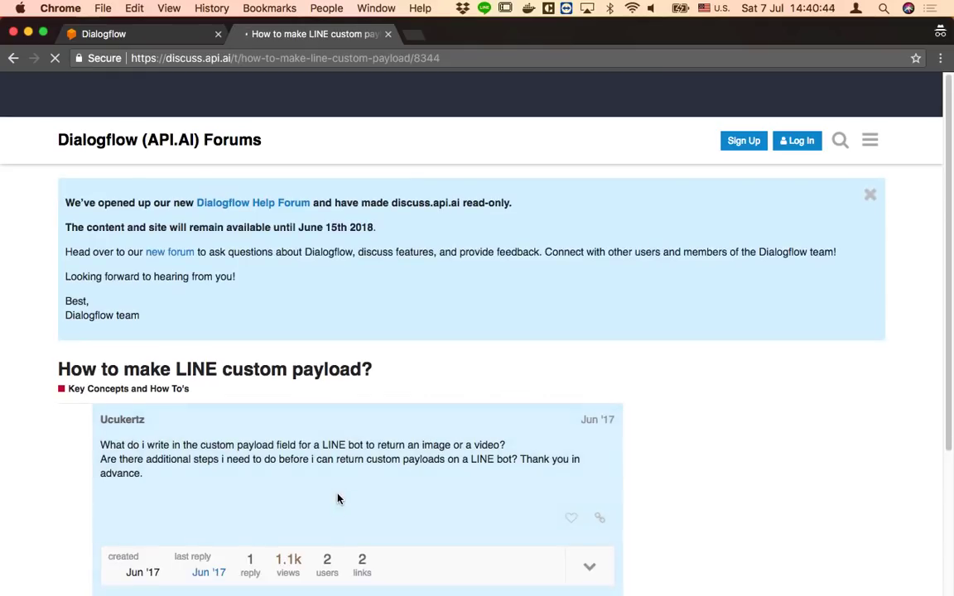
Read the 'Custom payload for line?' forum thread, then return to the Dialogflow intent
scroll(337, 495, down, 4)
scroll(337, 495, up, 4)
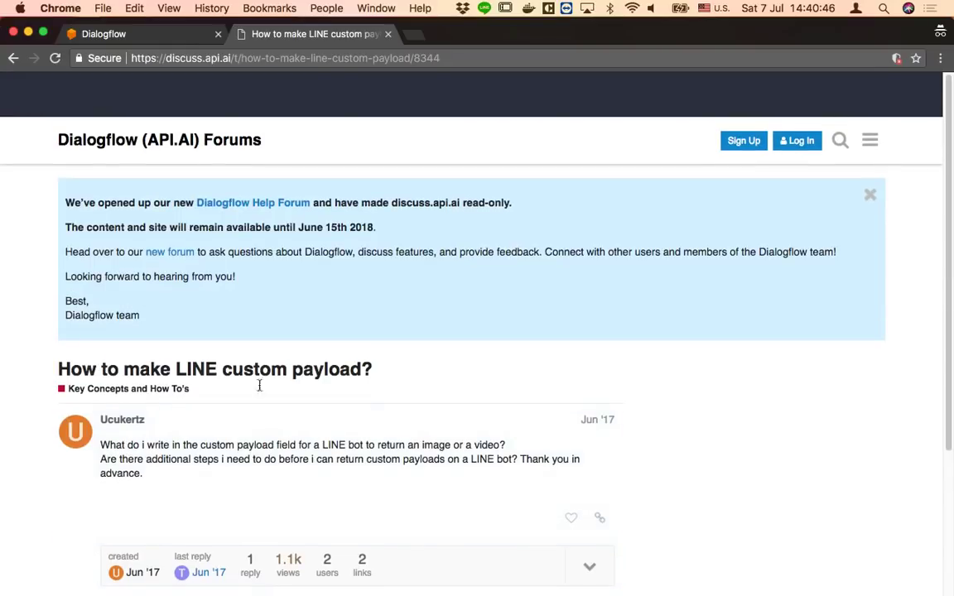
click(13, 58)
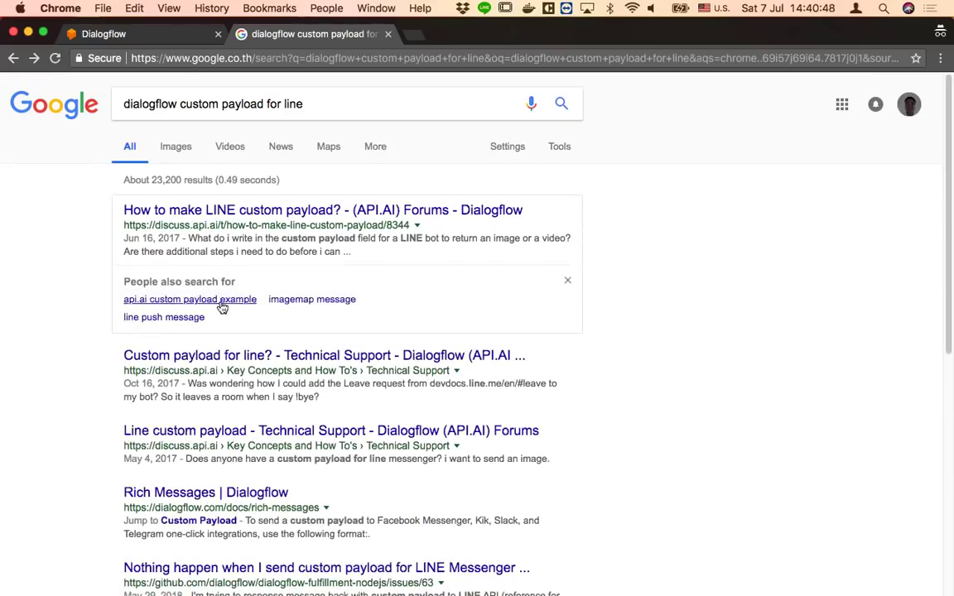
click(207, 356)
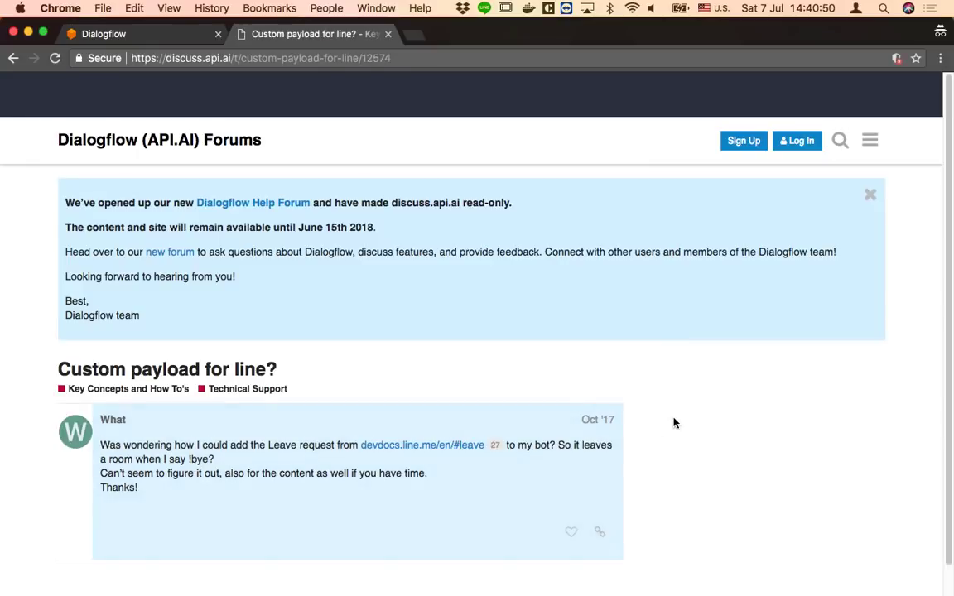
scroll(673, 423, down, 3)
scroll(673, 422, up, 3)
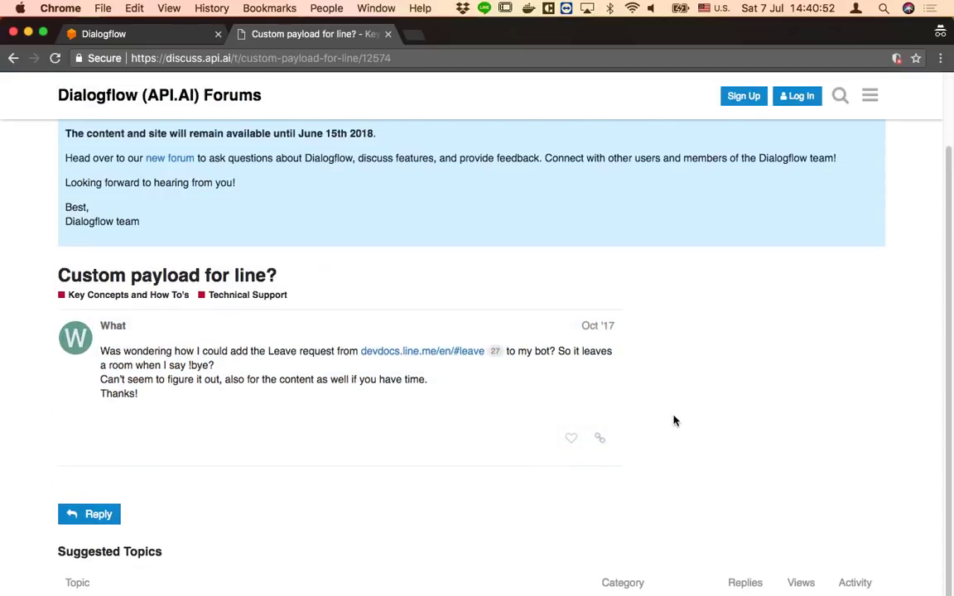
click(13, 58)
click(152, 39)
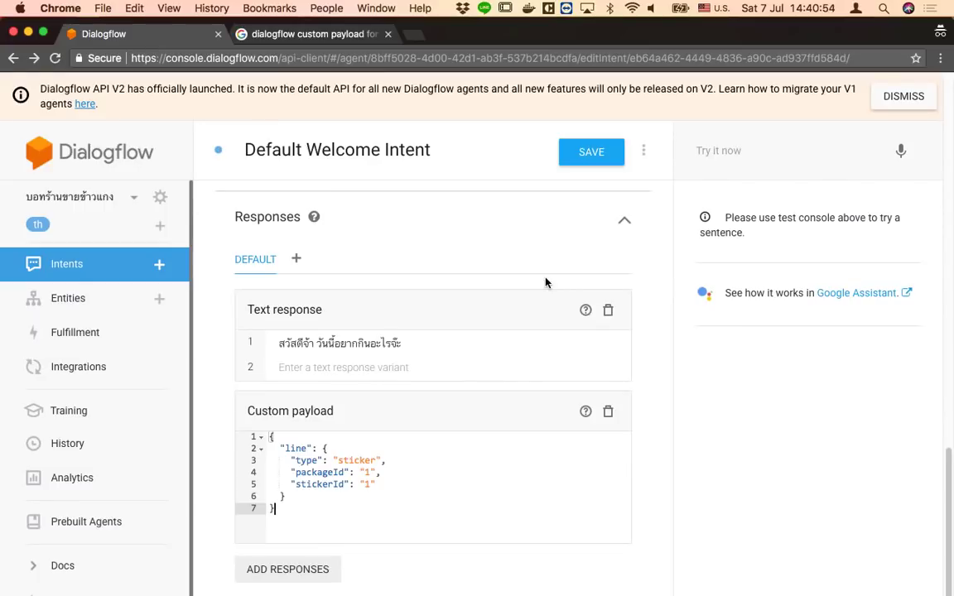
Switch to the LINE bot chat and send the message 'Hello'
key(super+Tab)
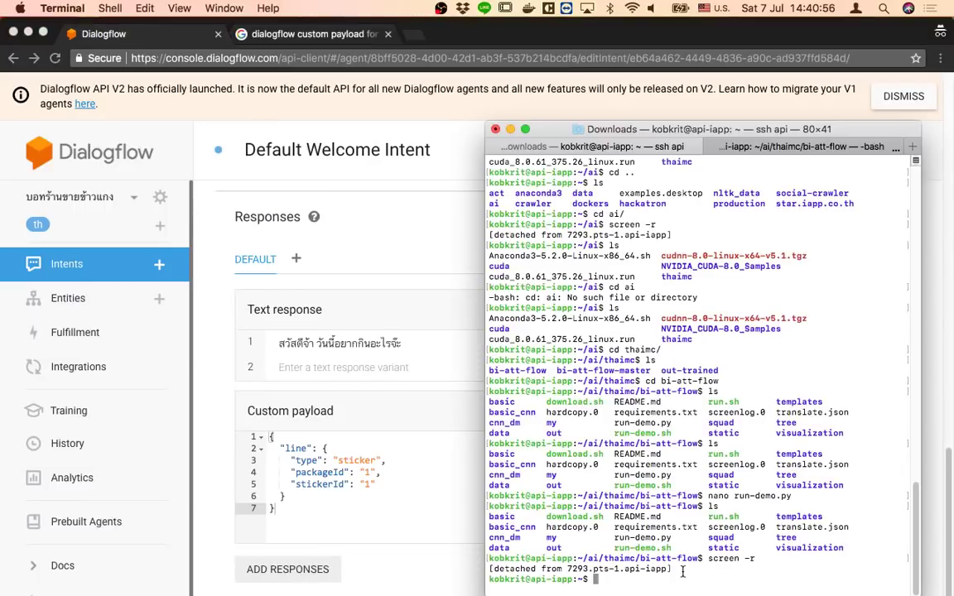
key(super+Tab)
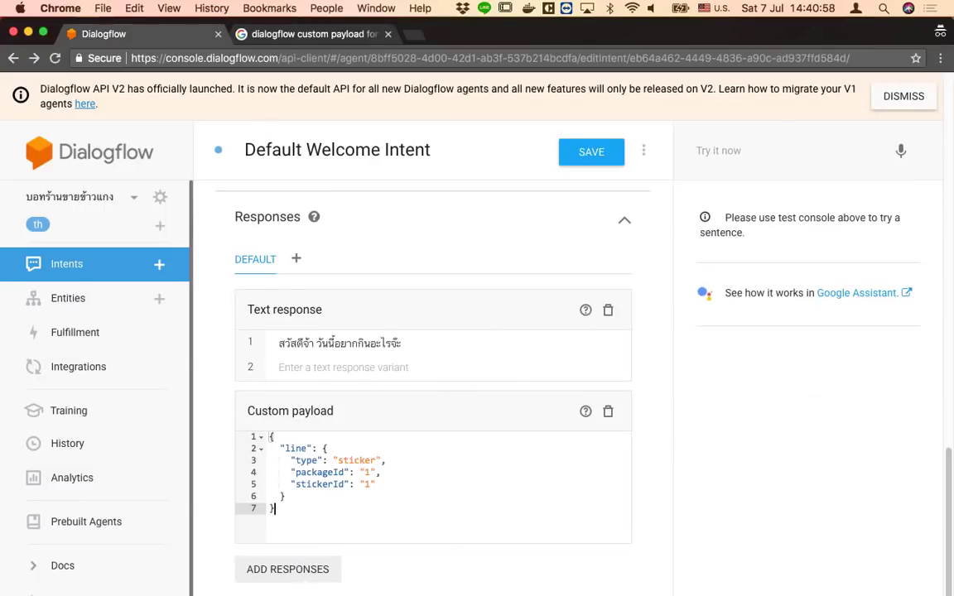
key(super+Tab)
text(hey)
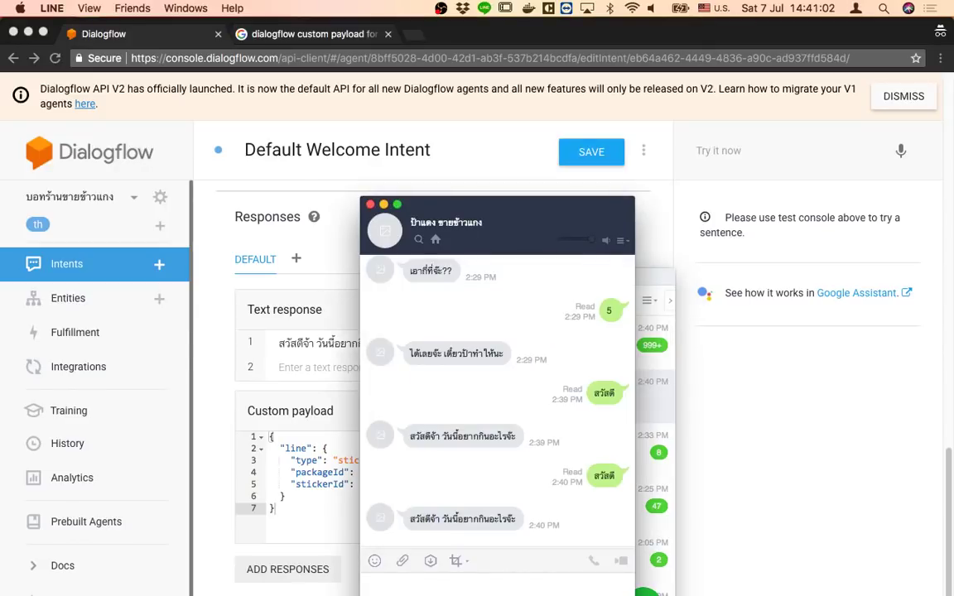
key(ctrl+space)
text(้ำส)
key(BackSpace)
key(BackSpace)
key(BackSpace)
key(ctrl+space)
text(Hello)
key(Return)
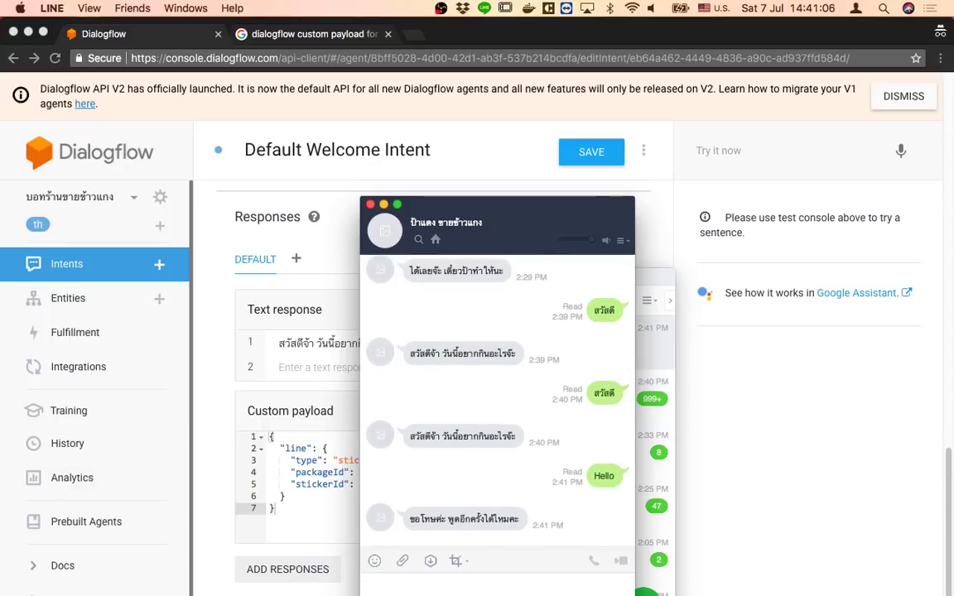
Send the Thai greeting 'สวัสดี' to the bot
text(hel)
key(BackSpace)
key(BackSpace)
key(BackSpace)
key(ctrl+space)
text(สวัสดี)
key(Return)
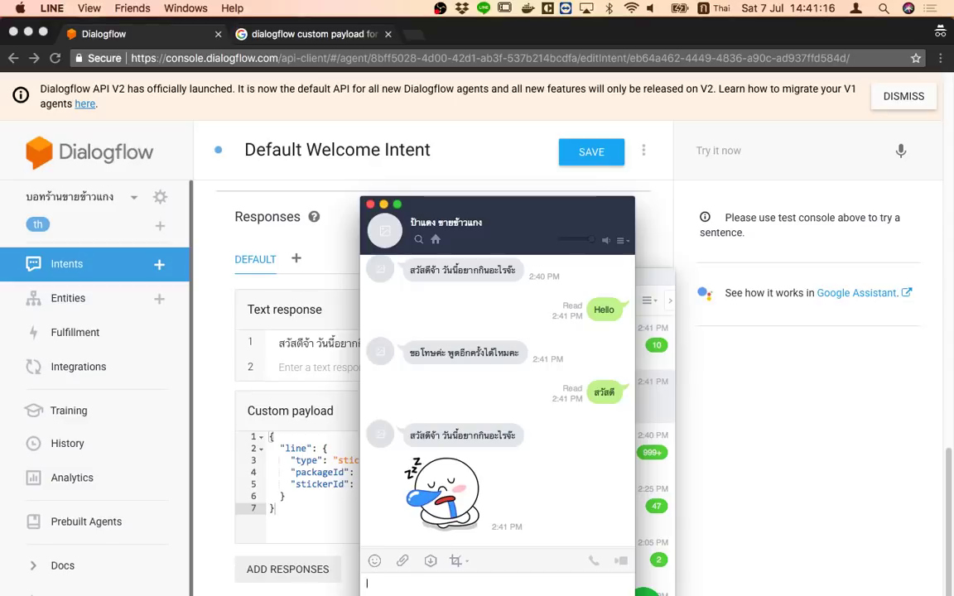
Tidy the LINE windows, resend 'สวัสดี' to see the greeting and sticker, then return to Chrome
drag(468, 207, 809, 187)
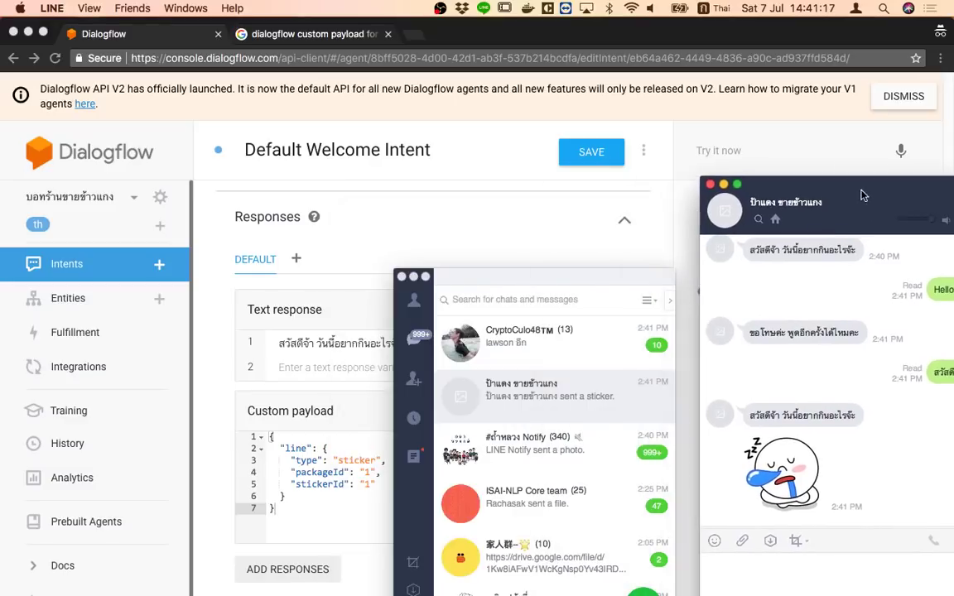
click(439, 296)
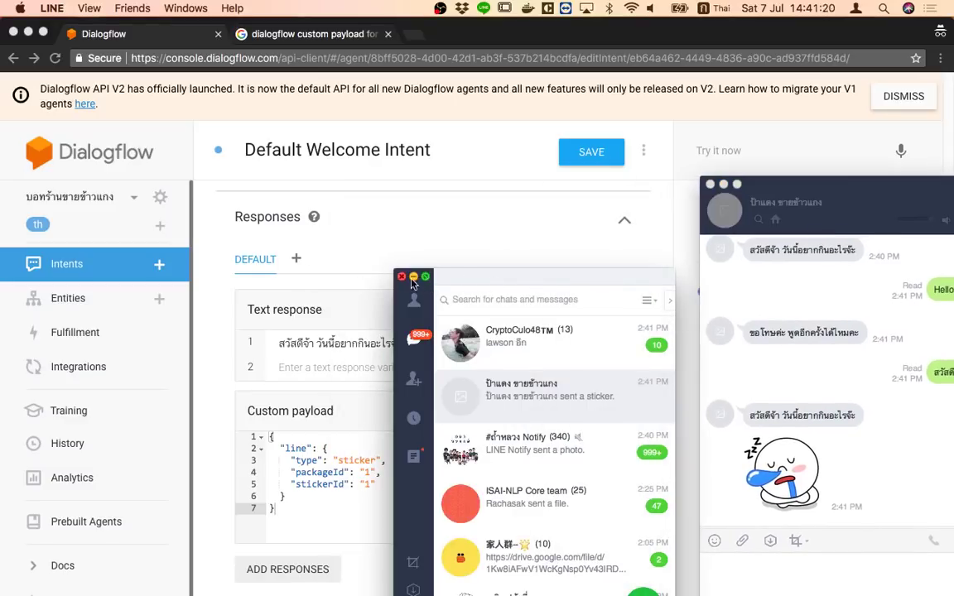
click(412, 278)
drag(832, 198, 712, 168)
click(776, 539)
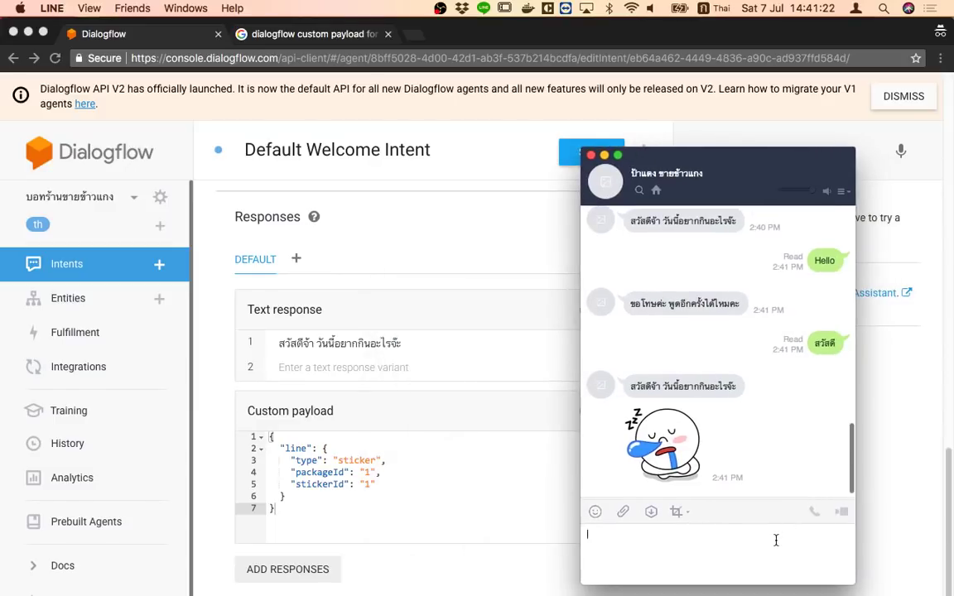
text(สวัสดี)
key(Return)
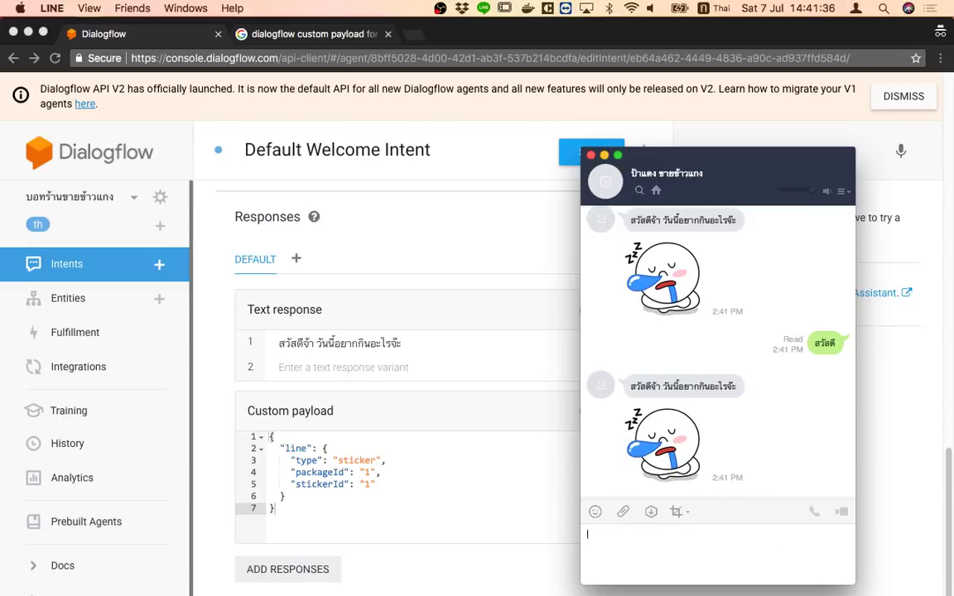
key(super+Tab)
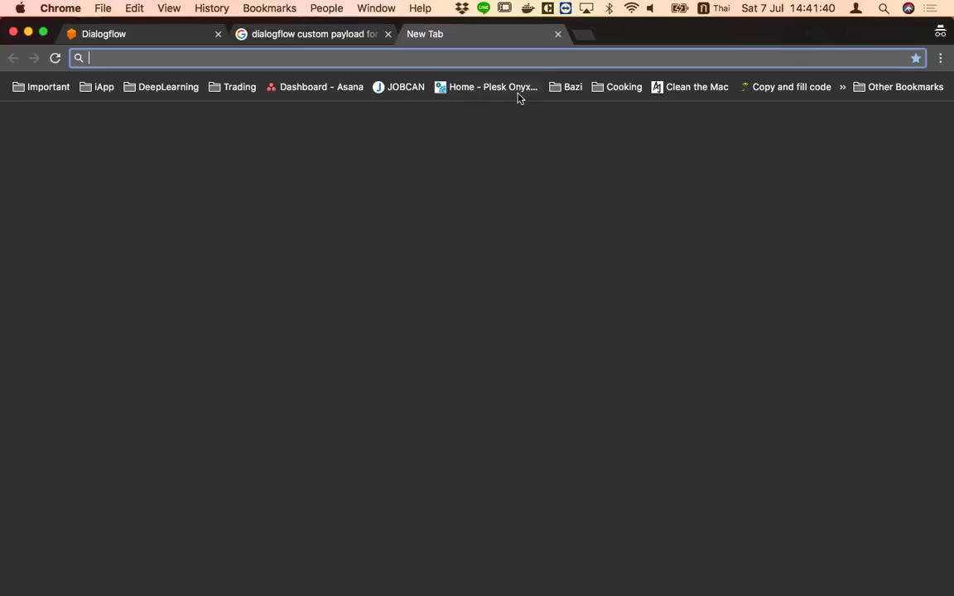
Google 'line message type' in a new tab and open the 'Message types - LINE Developers' result
click(414, 36)
text(สวัส)
key(BackSpace)
key(BackSpace)
key(BackSpace)
key(ctrl+space)
text(line messa)
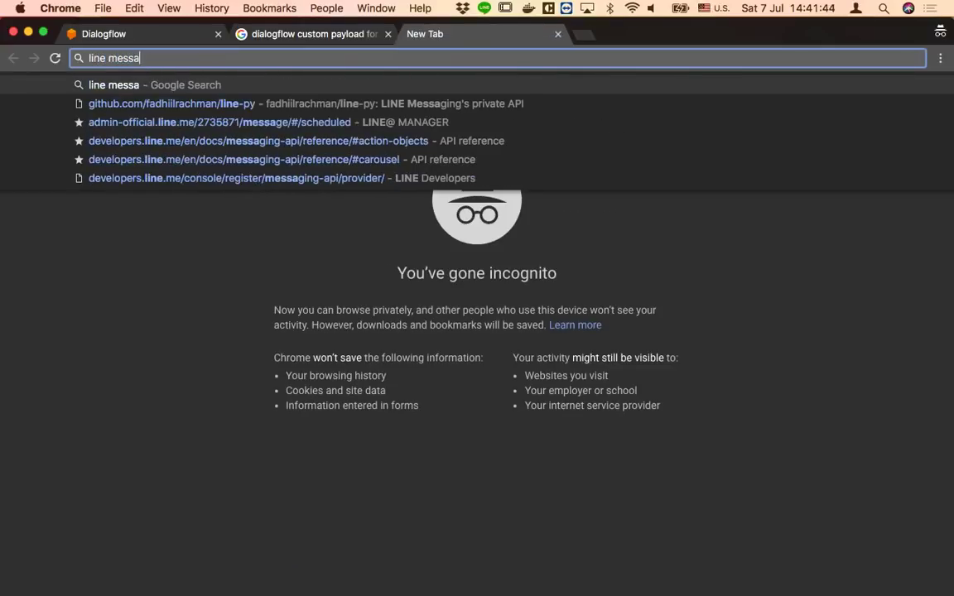
key(BackSpace)
text(a)
key(BackSpace)
text(age f)
key(BackSpace)
text(typ)
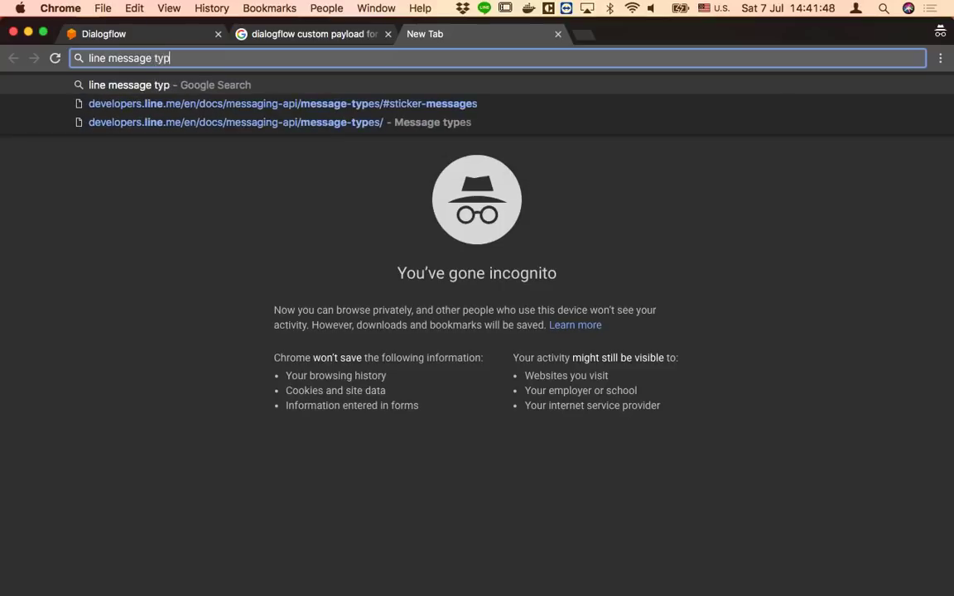
text(e)
key(Return)
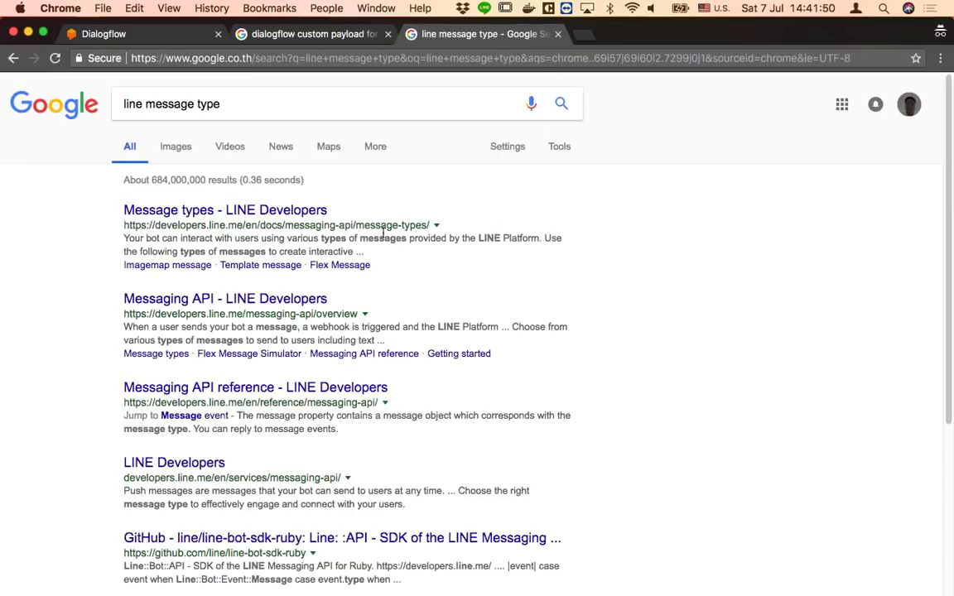
click(237, 216)
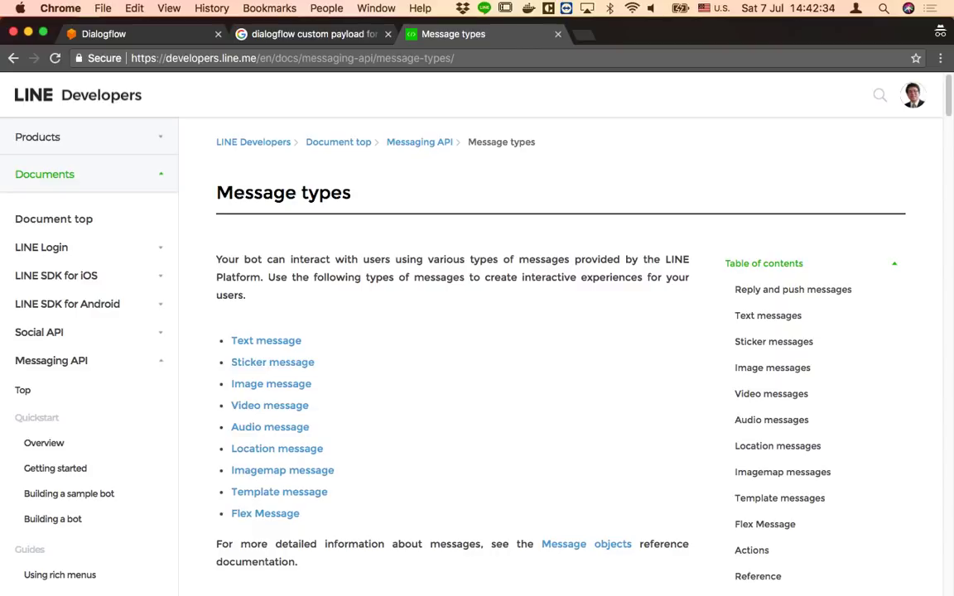
Present the chatbot Slides deck full screen and advance to the Rich Response + Line slide
drag(695, 35, 746, 145)
click(83, 125)
drag(553, 118, 605, 27)
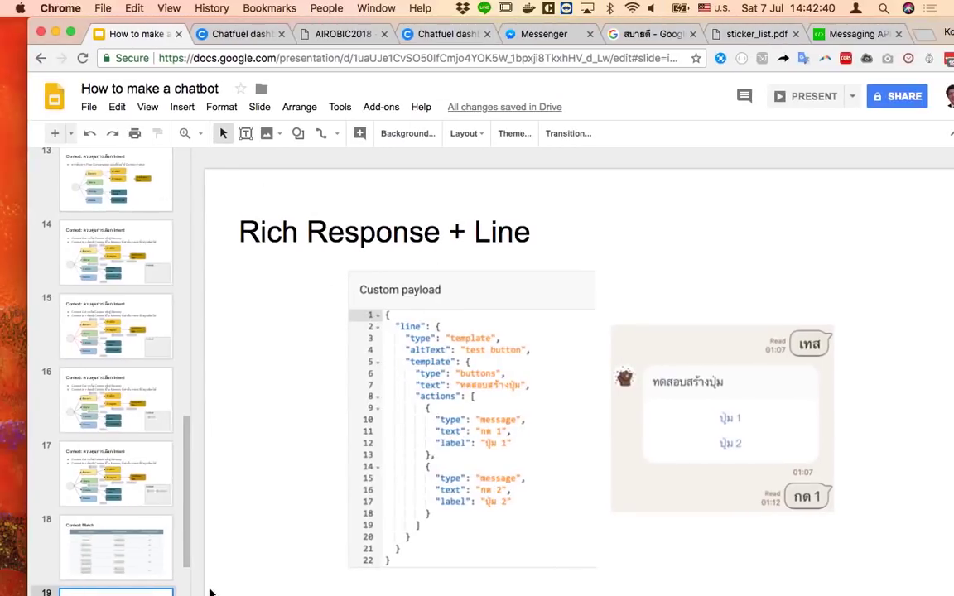
drag(799, 23, 772, 25)
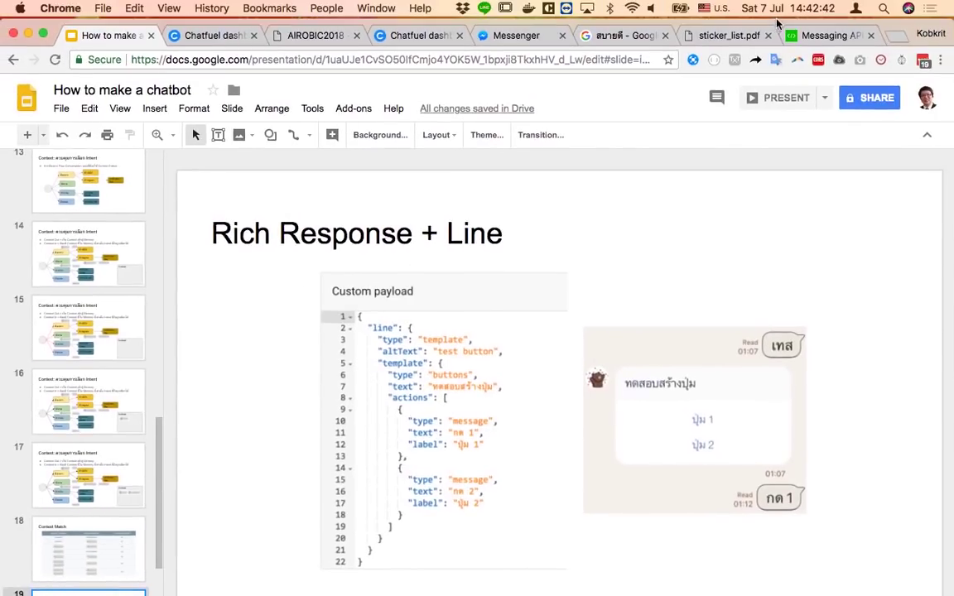
click(774, 106)
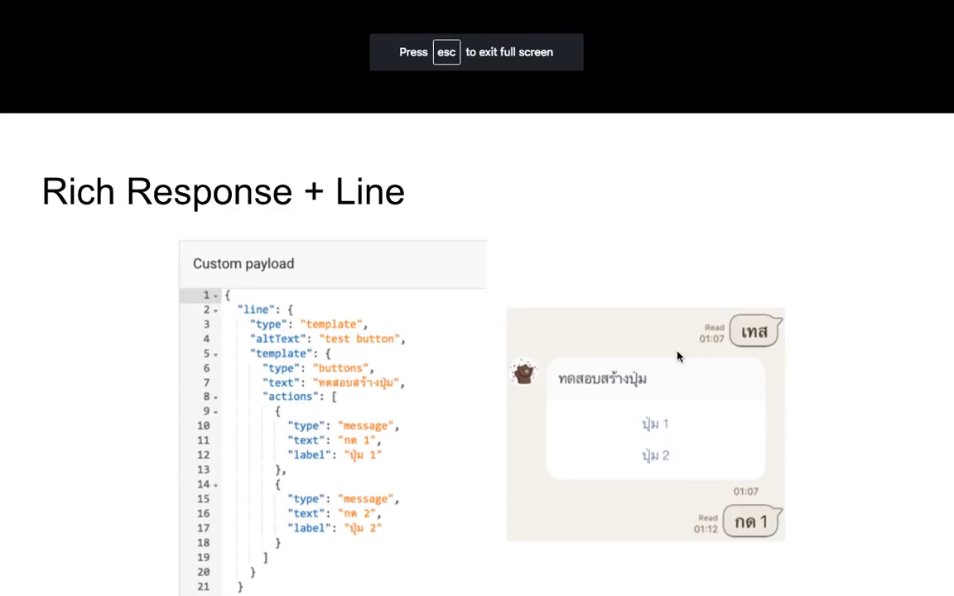
key(Right)
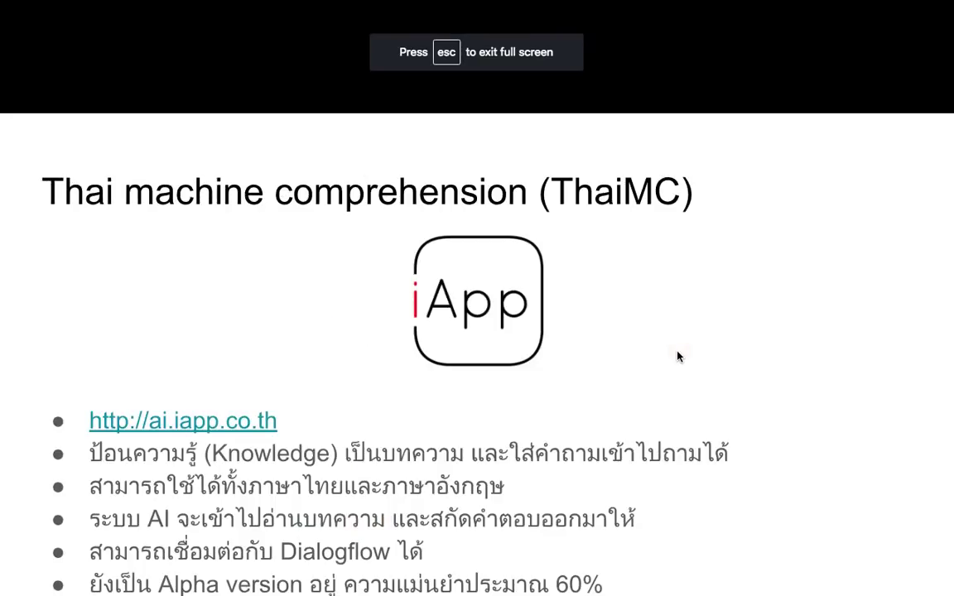
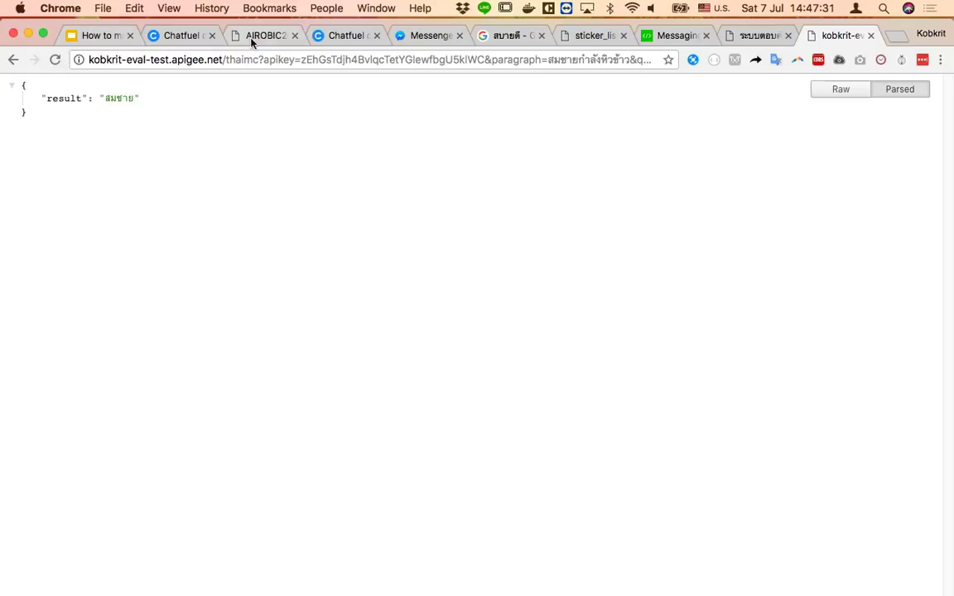
Move from the 'How to make a chatbot' deck through the LINE Developers and Message types windows
click(107, 36)
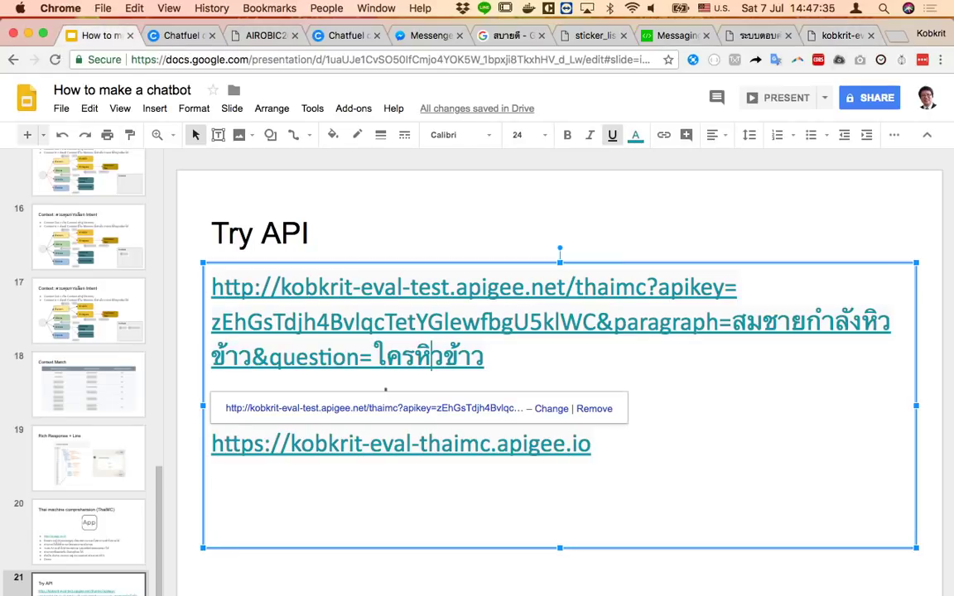
right_click(224, 593)
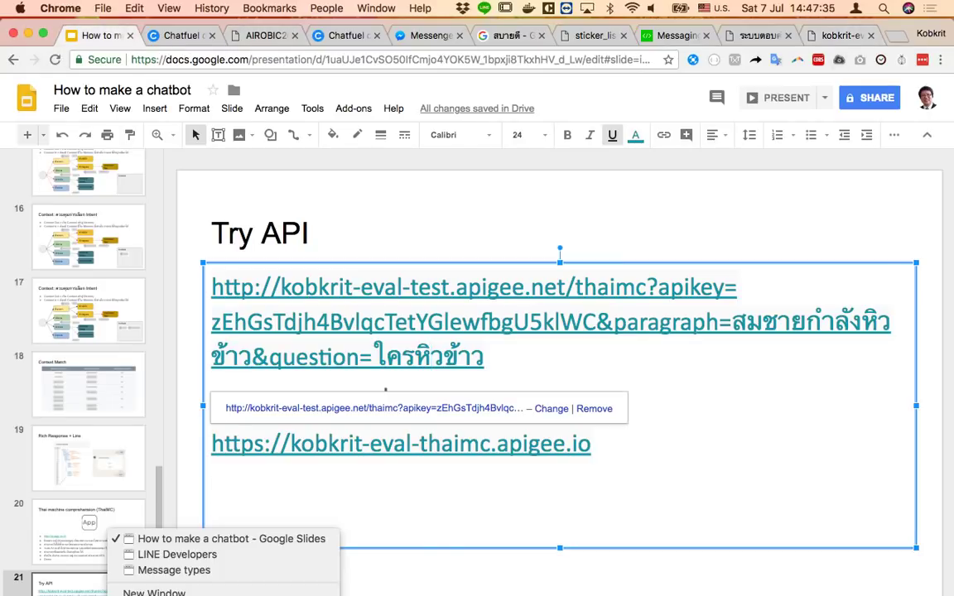
click(229, 561)
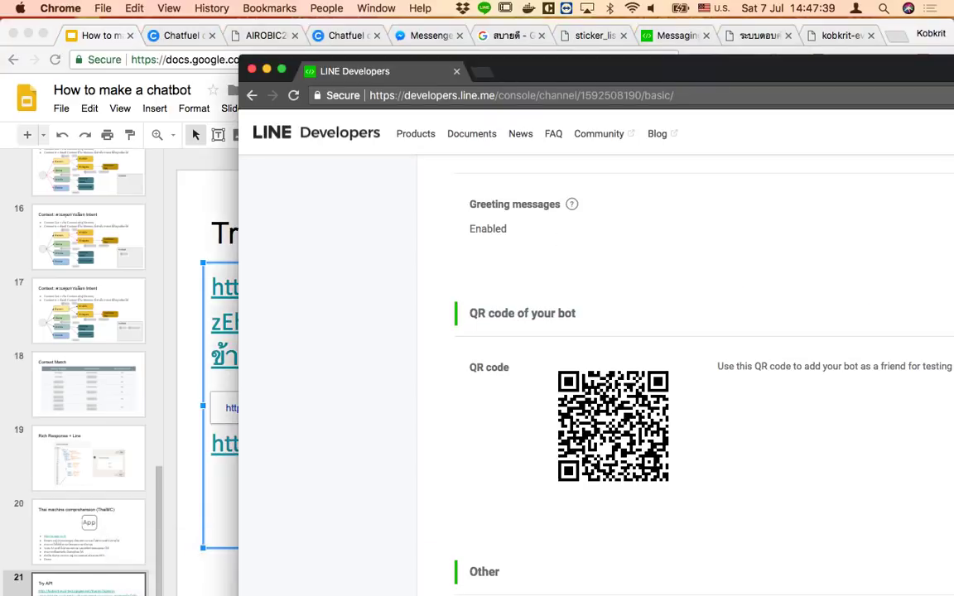
right_click(231, 593)
click(178, 570)
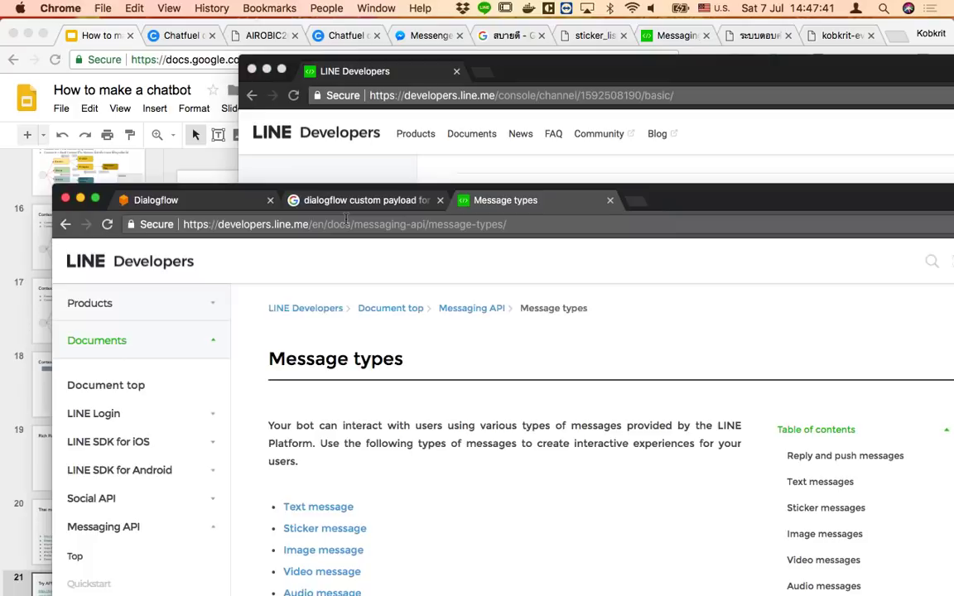
Bring up the Dialogflow agent page, close the documentation and search tabs, and maximize the window
click(189, 203)
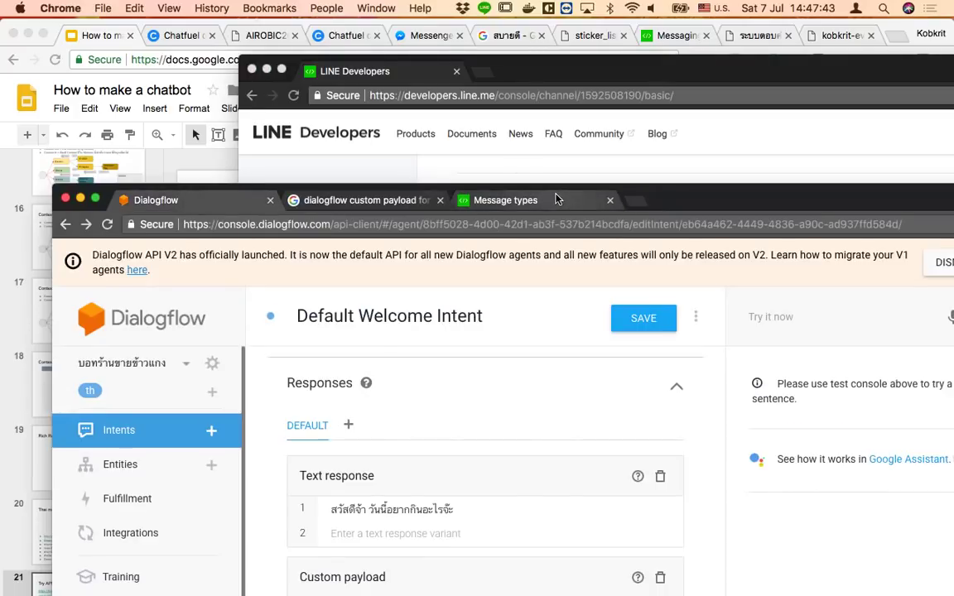
click(556, 198)
key(super+w)
key(super+w)
drag(580, 202, 537, 42)
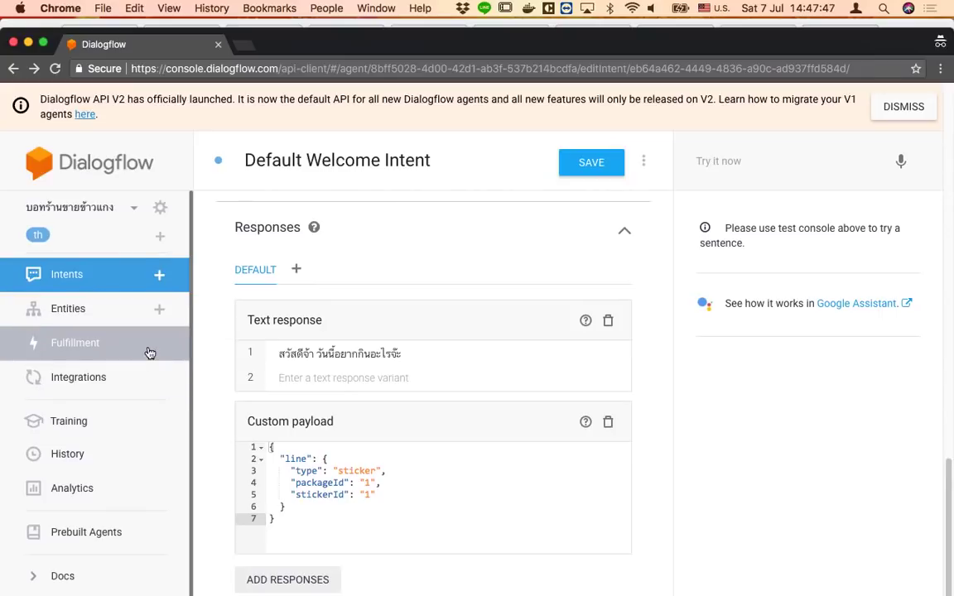
Switch the agent's Fulfillment webhook from Disabled to Enabled, leaving its URL field empty
click(149, 354)
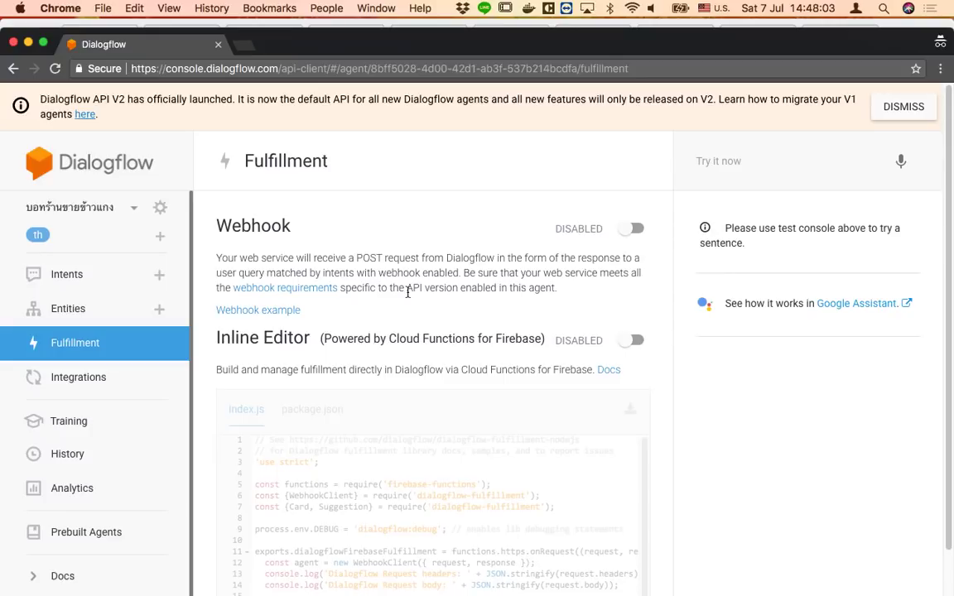
click(634, 229)
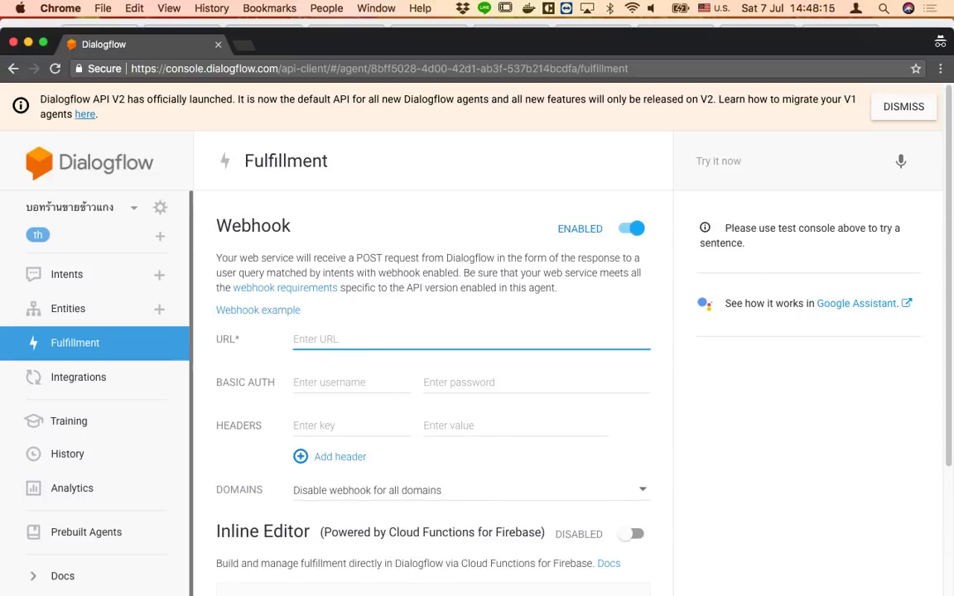
key(ctrl+shift+k)
key(super+w)
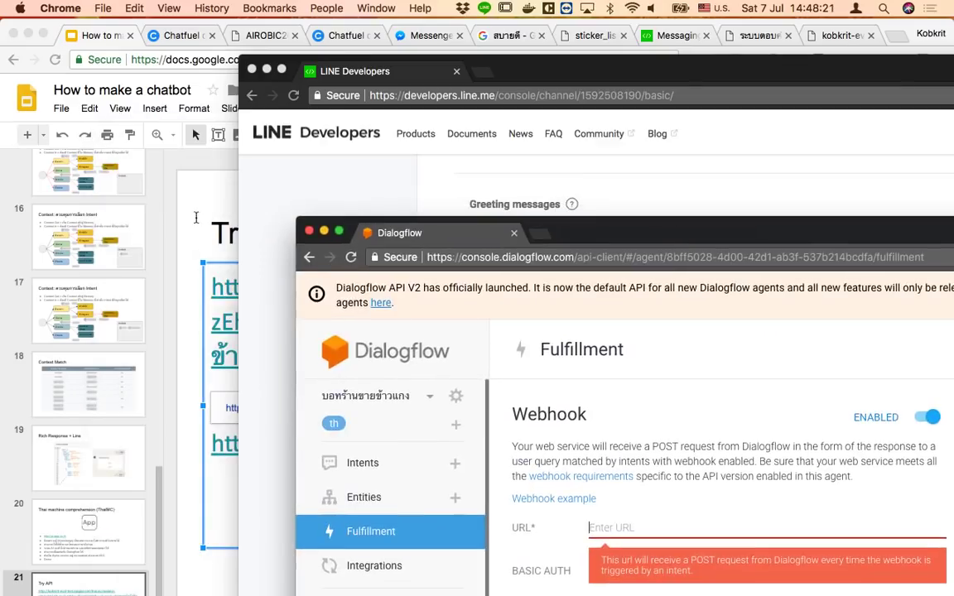
click(259, 505)
Copy the full two-line ThaiMC dialog URL from slide 22
key(Escape)
key(Escape)
key(Down)
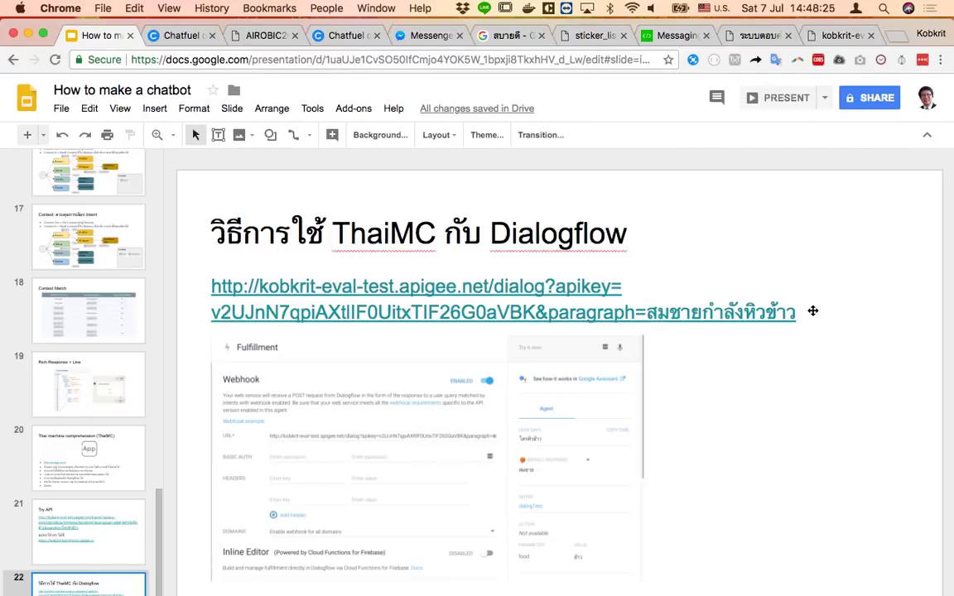
click(534, 293)
drag(735, 314, 751, 358)
key(ctrl+z)
click(698, 290)
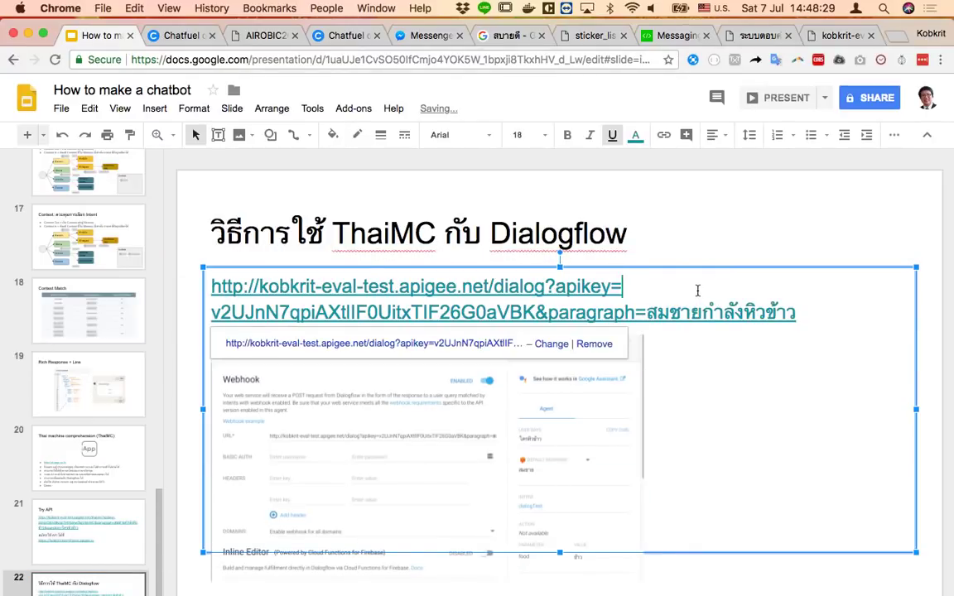
drag(209, 286, 824, 304)
key(super+c)
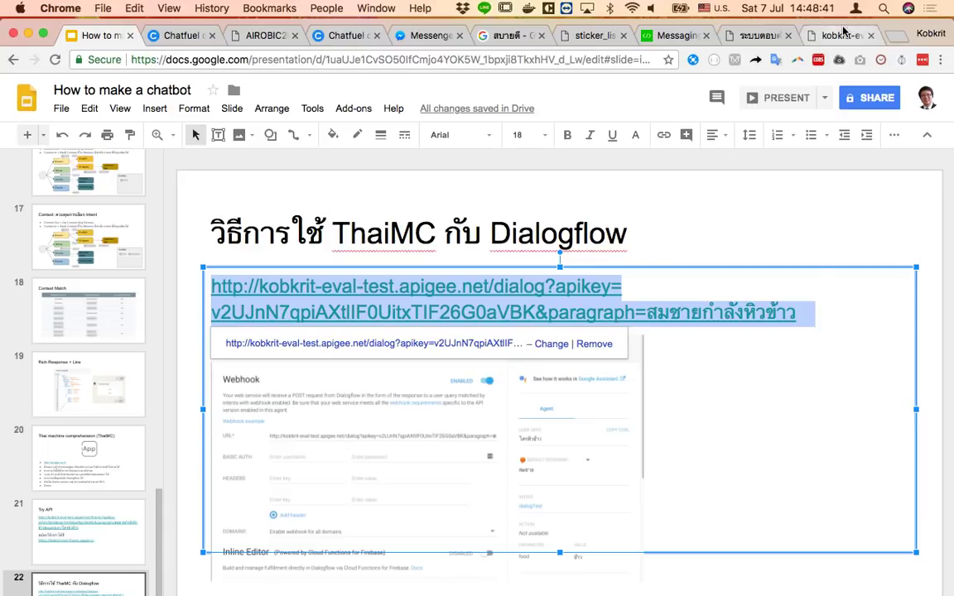
key(super+c)
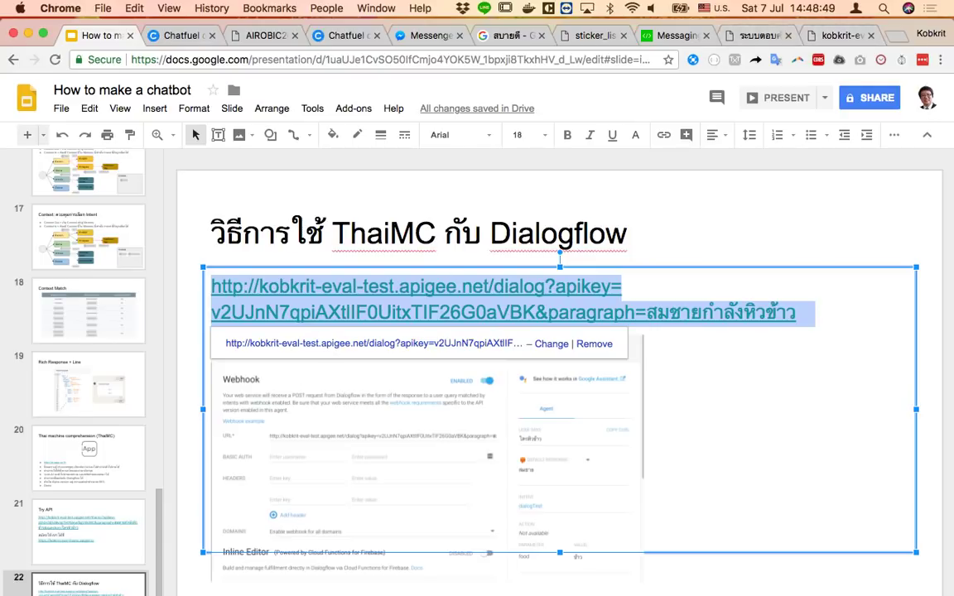
Bring the Dialogflow Fulfillment window back in front of the slide deck
right_click(218, 595)
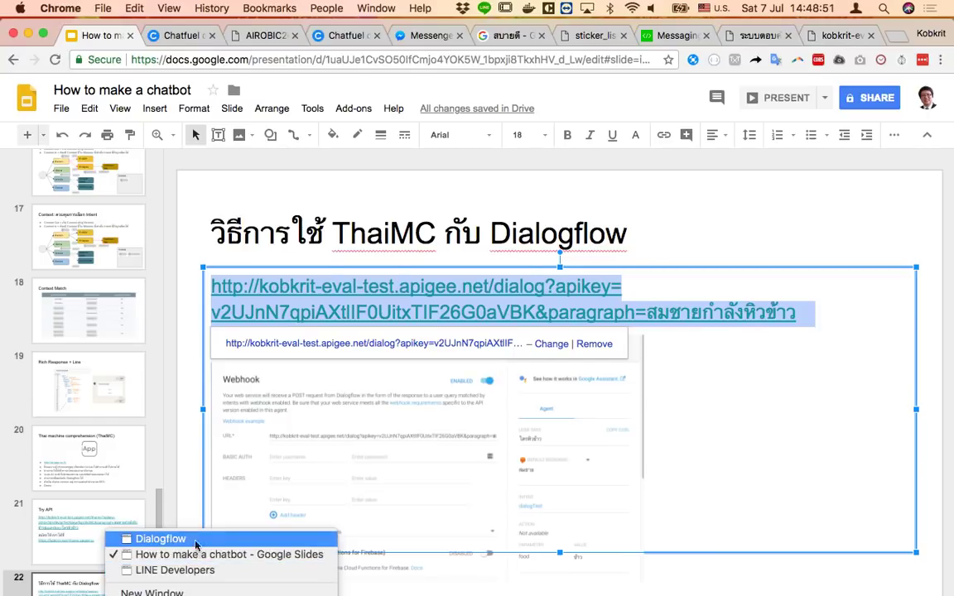
click(196, 545)
drag(658, 203, 489, 82)
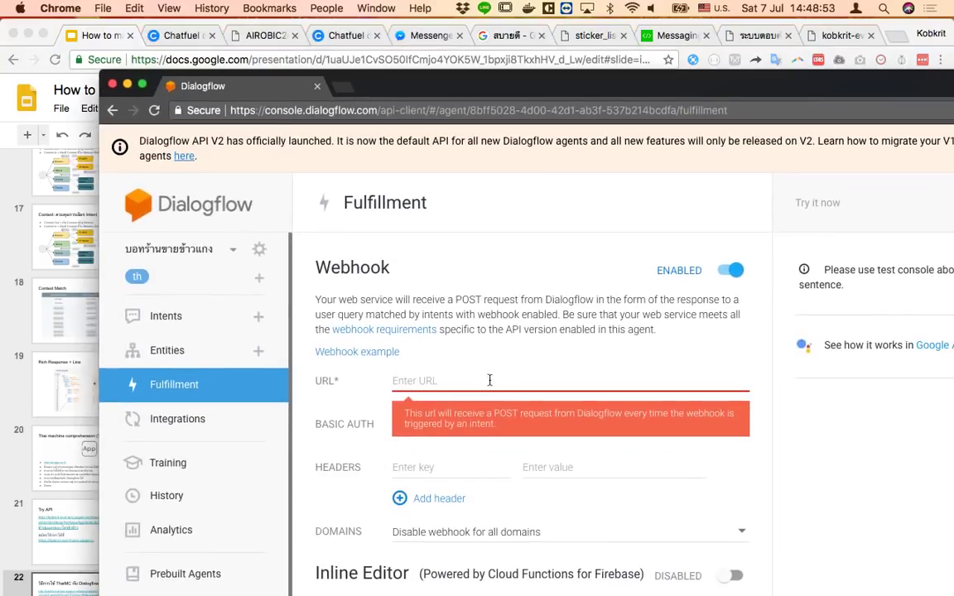
Paste the ThaiMC dialog URL into the webhook URL field
key(super+v)
click(858, 443)
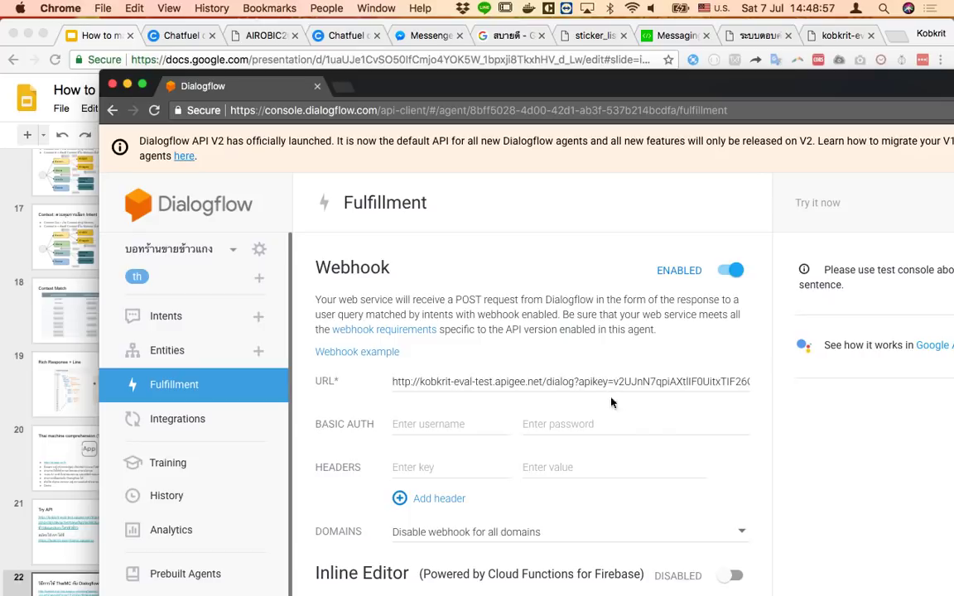
scroll(802, 587, down, 1)
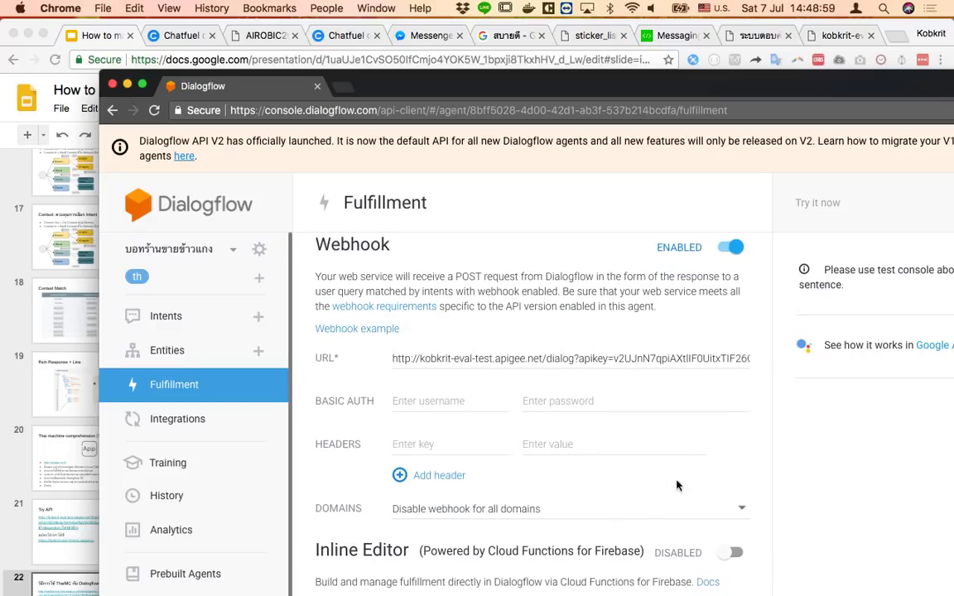
scroll(422, 411, up, 1)
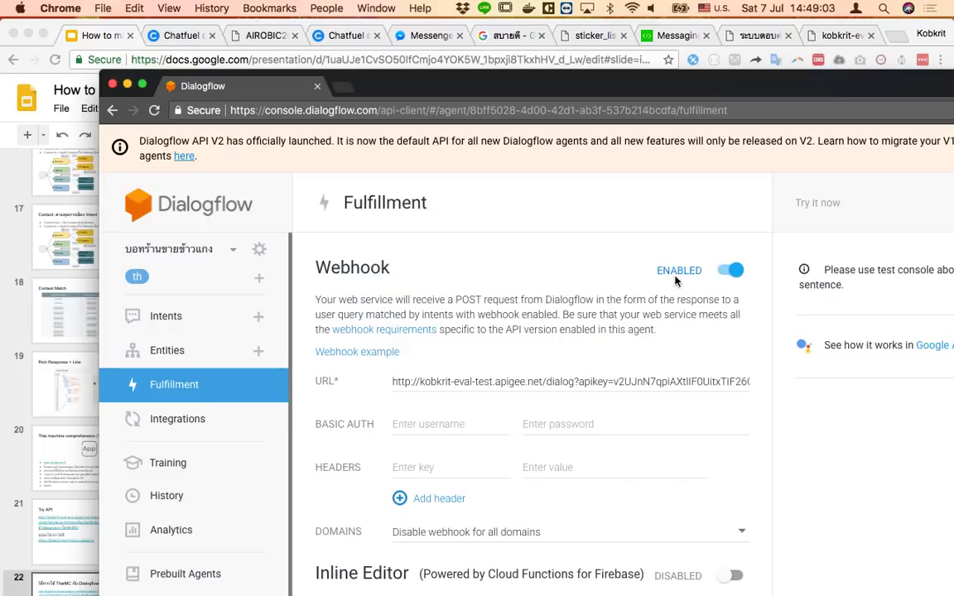
scroll(779, 511, down, 5)
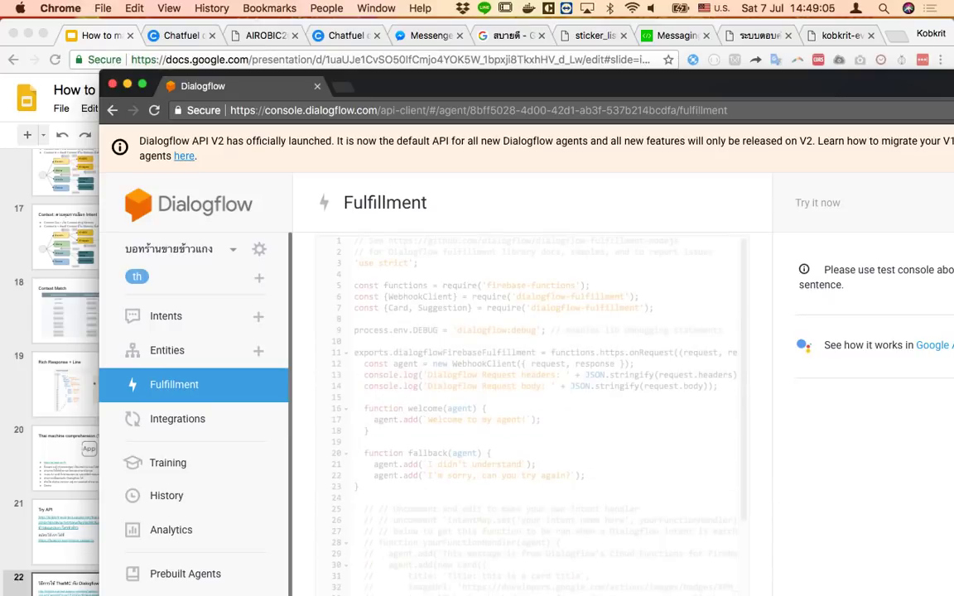
Reposition the Dialogflow window and bring up the LINE chat with the rice-shop bot
drag(673, 81, 579, 43)
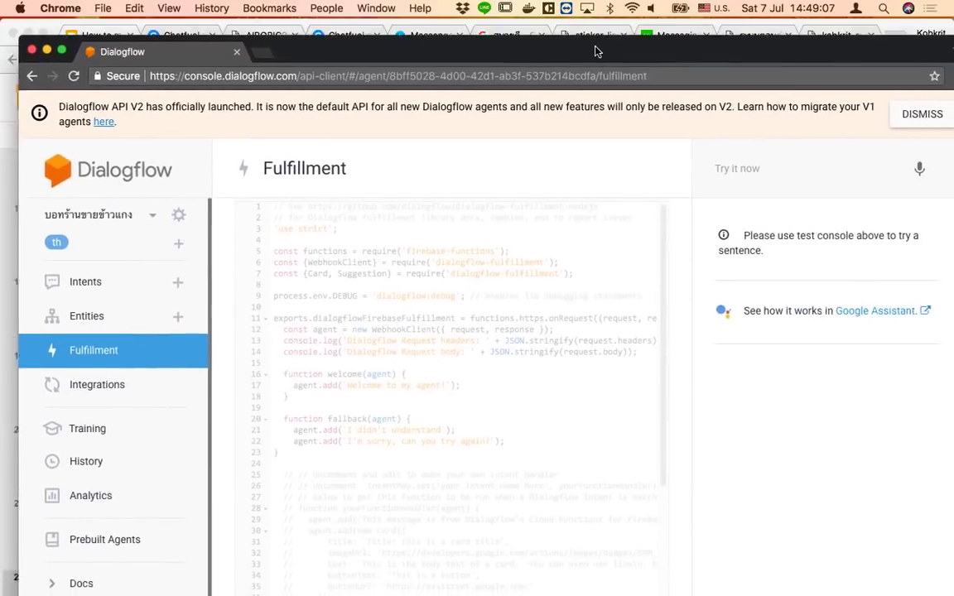
scroll(593, 410, up, 5)
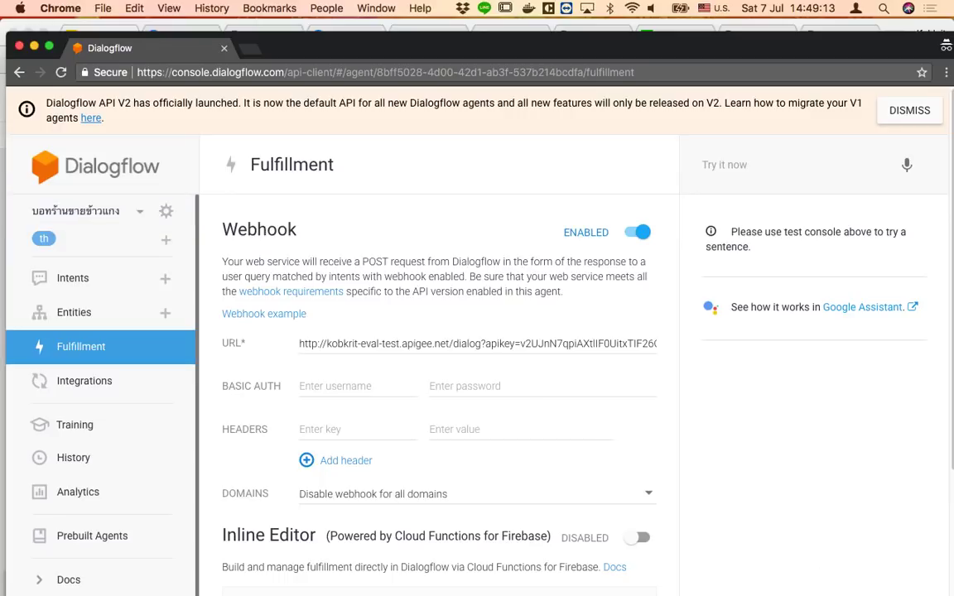
click(439, 589)
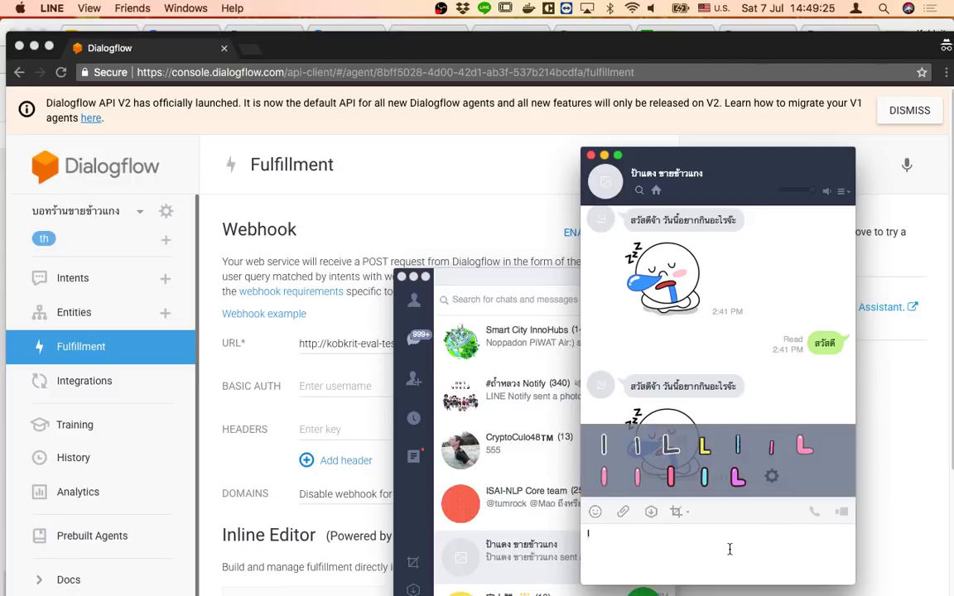
Send 'ใครหิวข้าว' to the bot in Thai and get its what-to-eat-today reply
key(ctrl+space)
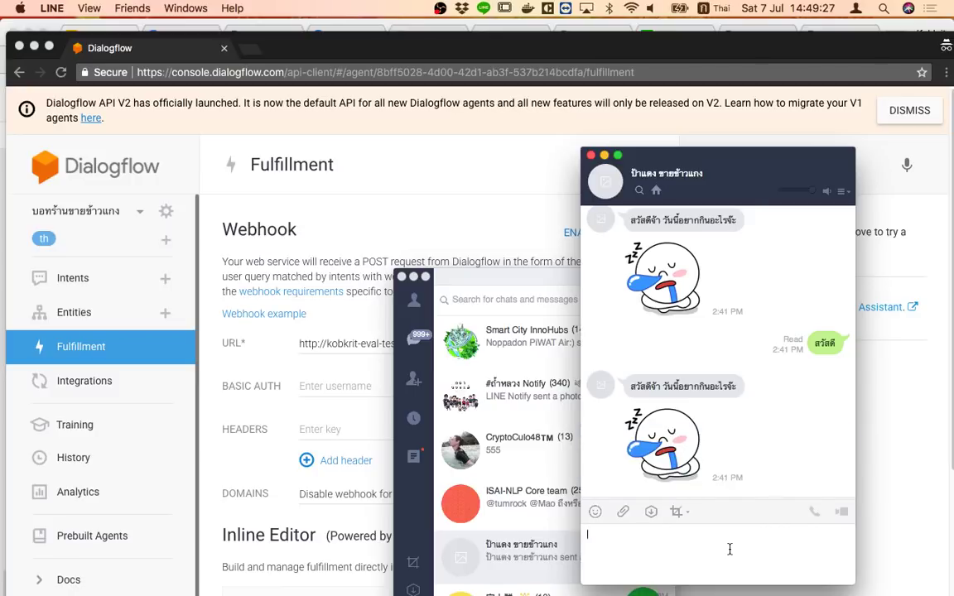
text(ใครหิวข้้)
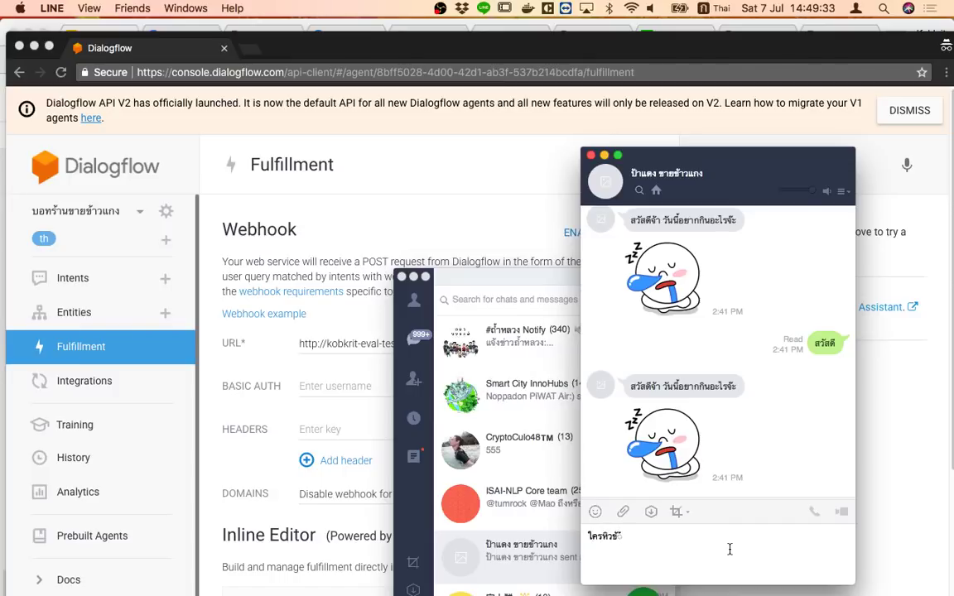
key(Return)
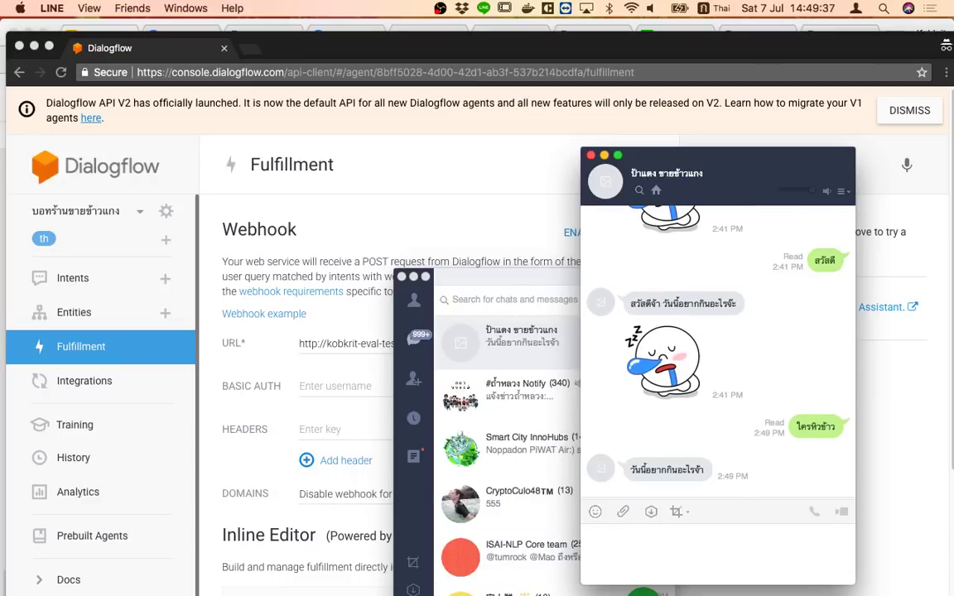
key(super+Tab)
Dismiss the API V2 notice and retrain the agent from its ML Settings
click(394, 201)
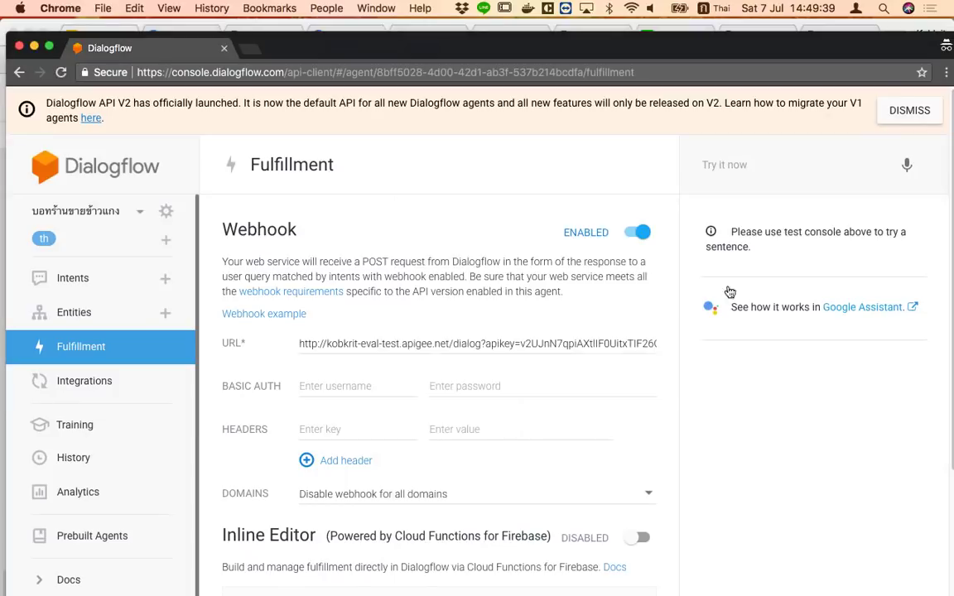
click(909, 110)
click(169, 164)
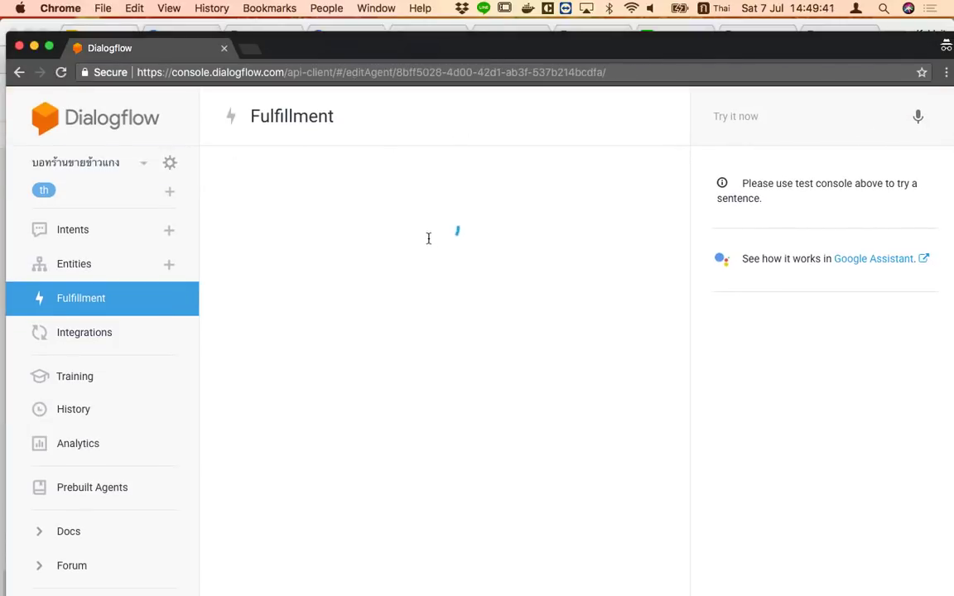
click(344, 172)
click(288, 478)
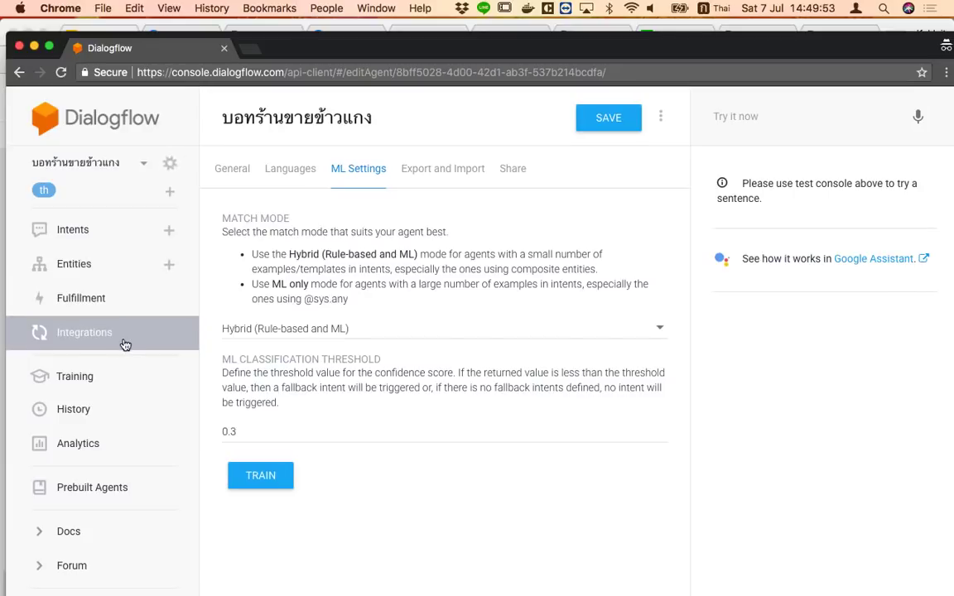
Go back to the Fulfillment page and its webhook URL field
click(120, 303)
click(439, 295)
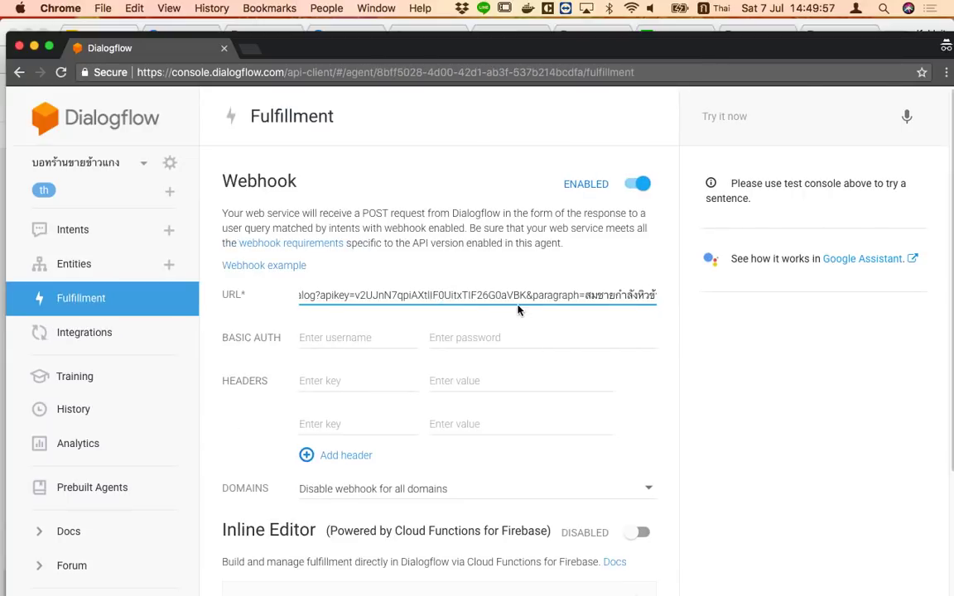
key(super+Tab)
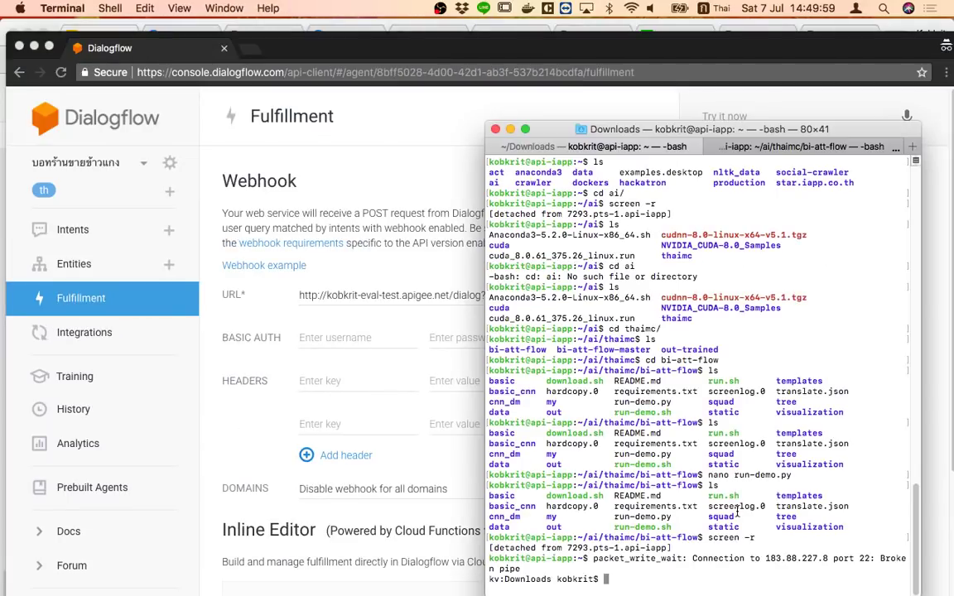
key(super+Tab)
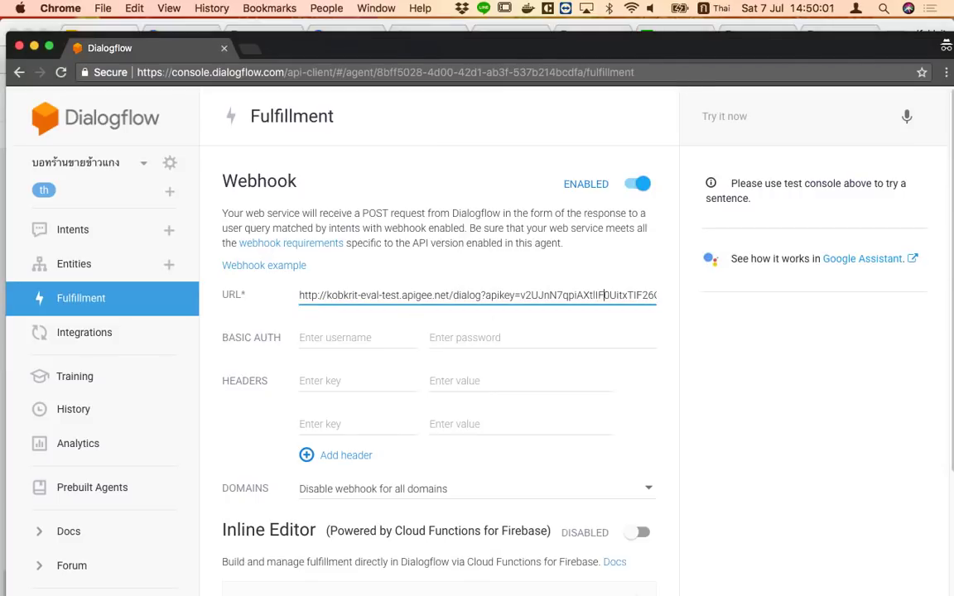
Resend 'ใครหิวข้าว' to the bot in the LINE chat
key(super+Tab)
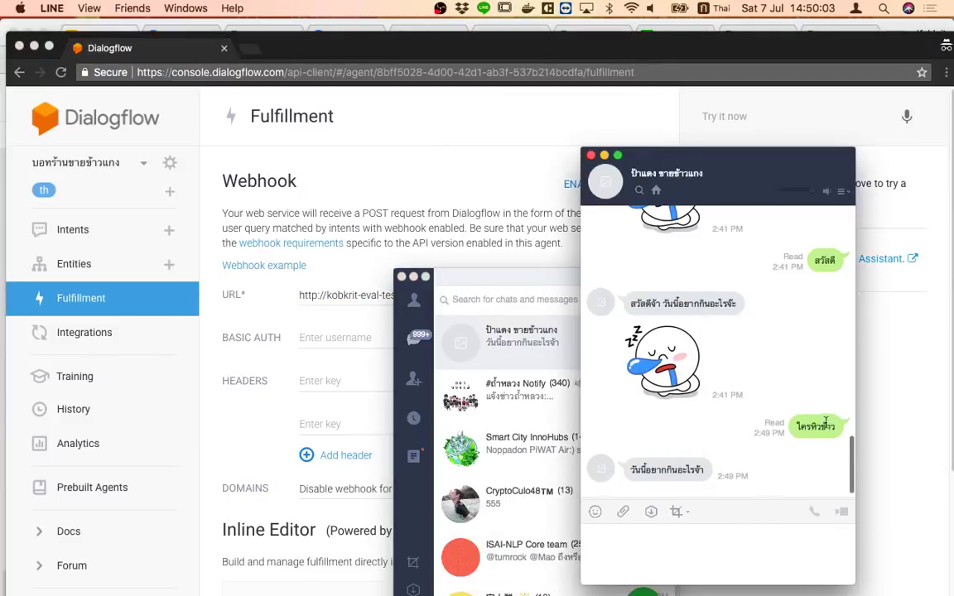
click(727, 558)
text(ใครหิวข้าว)
key(Return)
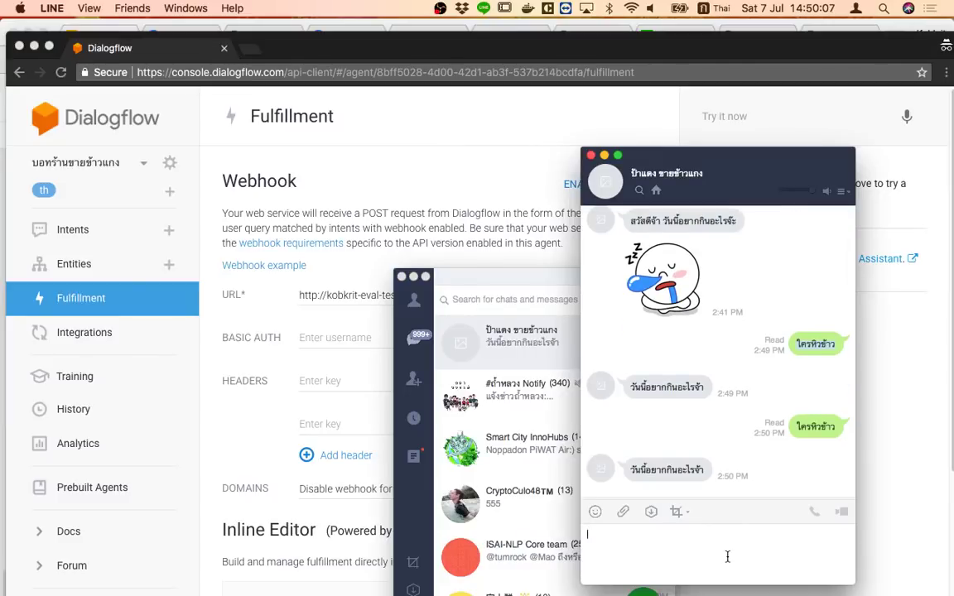
Send 'ใครหิวข้าว' to the bot once more in LINE
key(super+f)
click(727, 557)
text(ใครหิวข้าว)
key(Return)
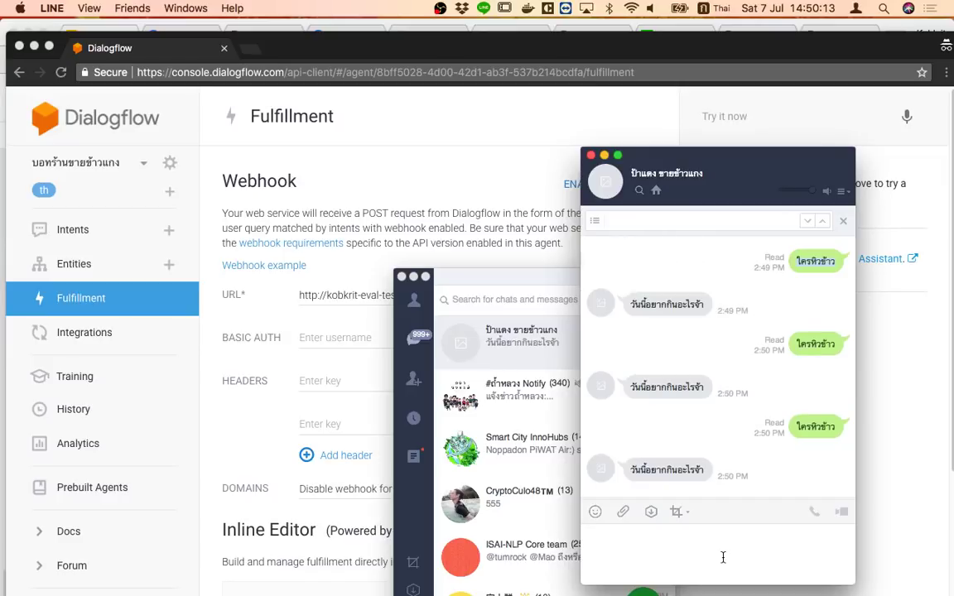
Set the webhook domains option to 'Enable webhook for all domains'
key(super+Tab)
drag(426, 295, 706, 298)
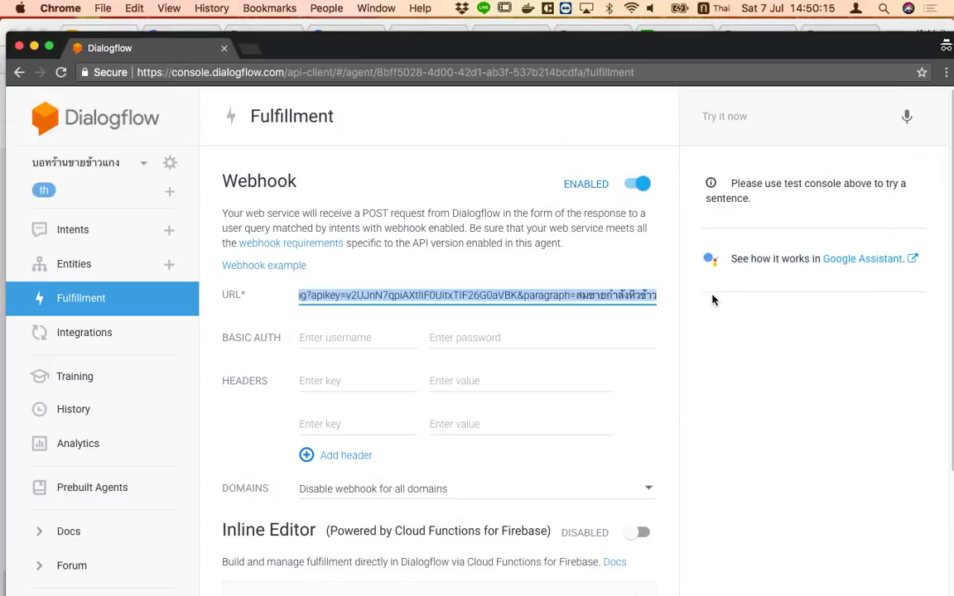
click(683, 377)
scroll(559, 416, down, 3)
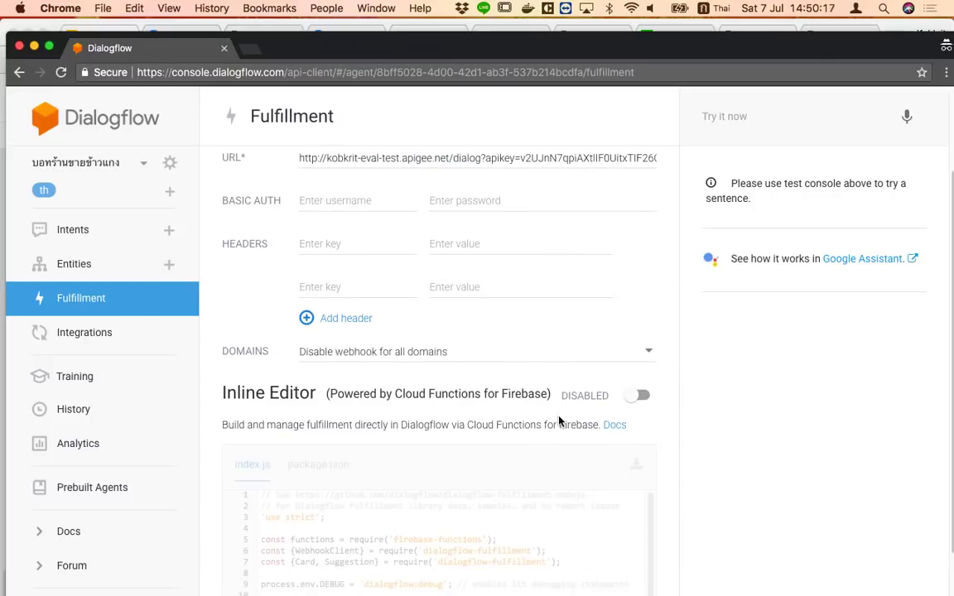
click(650, 356)
click(574, 330)
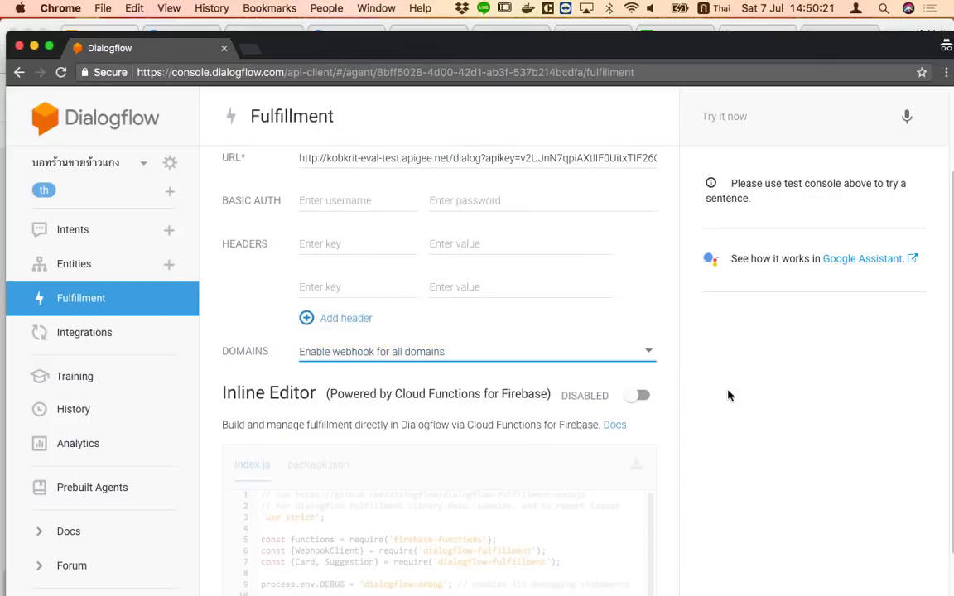
scroll(727, 406, up, 3)
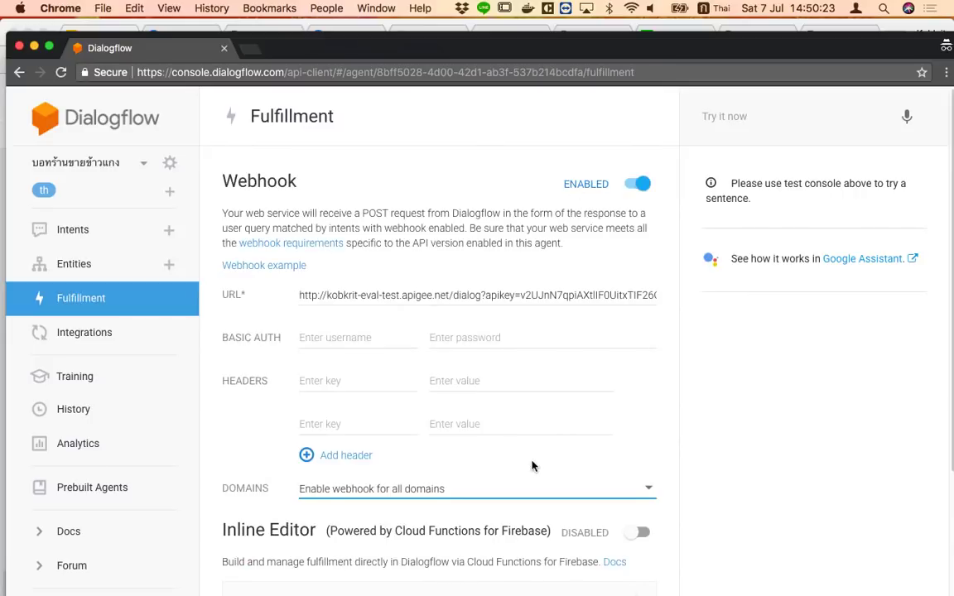
scroll(532, 462, down, 5)
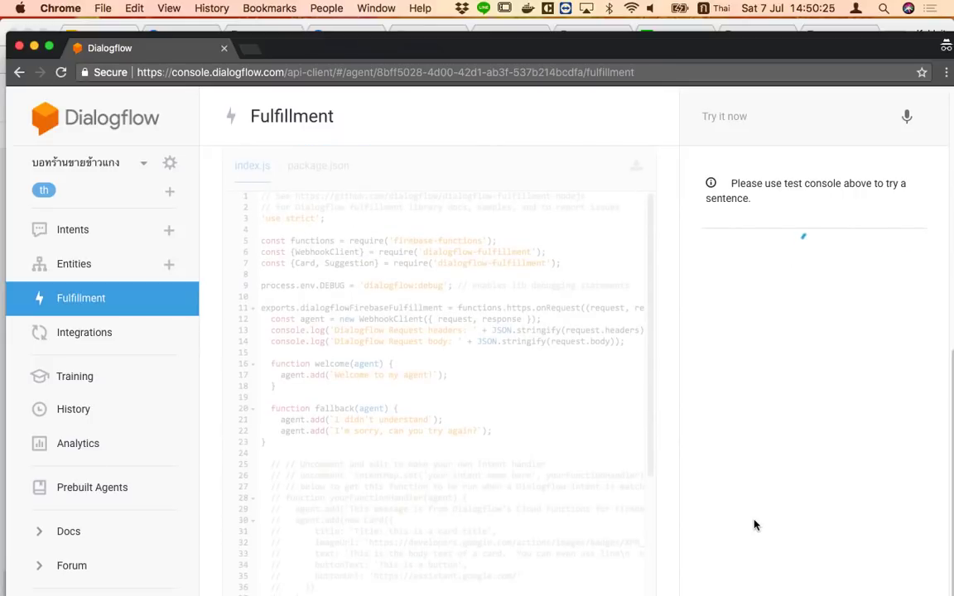
scroll(754, 524, up, 5)
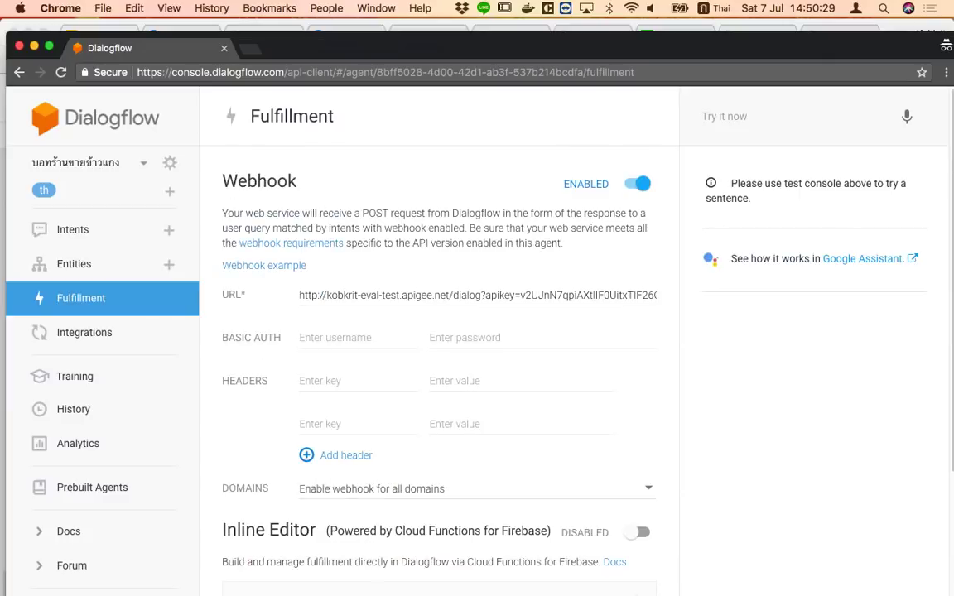
key(super+Tab)
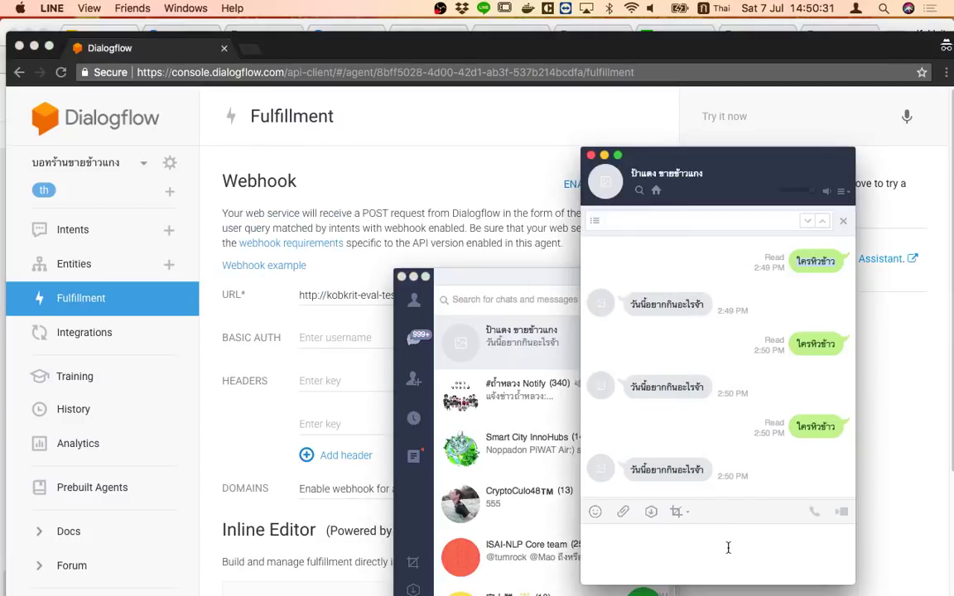
Paste the test message in LINE, then inspect the apikey and Thai paragraph parts of the webhook URL
text(ใครหิวข้าว)
click(217, 530)
drag(525, 295, 702, 304)
click(576, 296)
drag(574, 295, 709, 302)
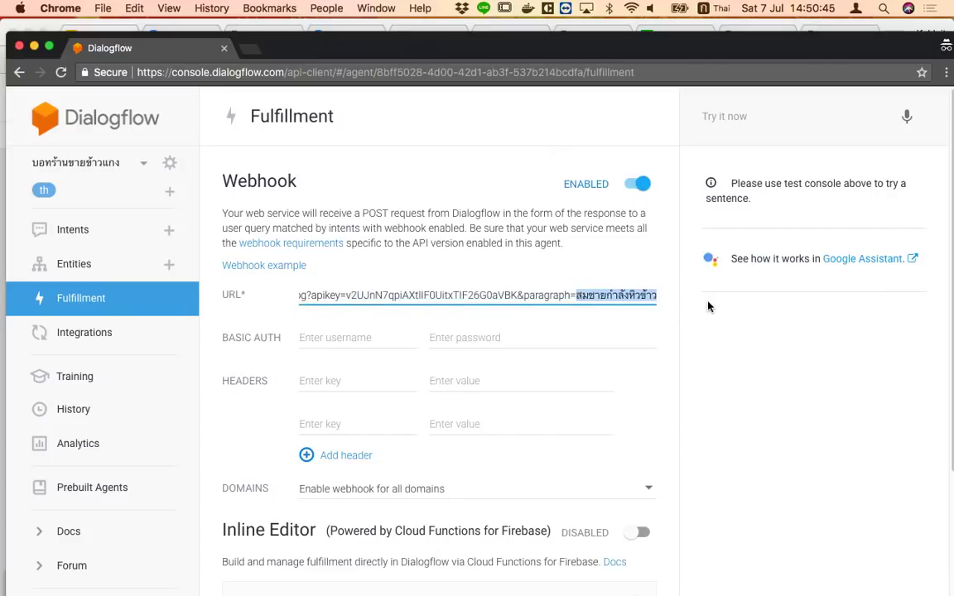
click(605, 296)
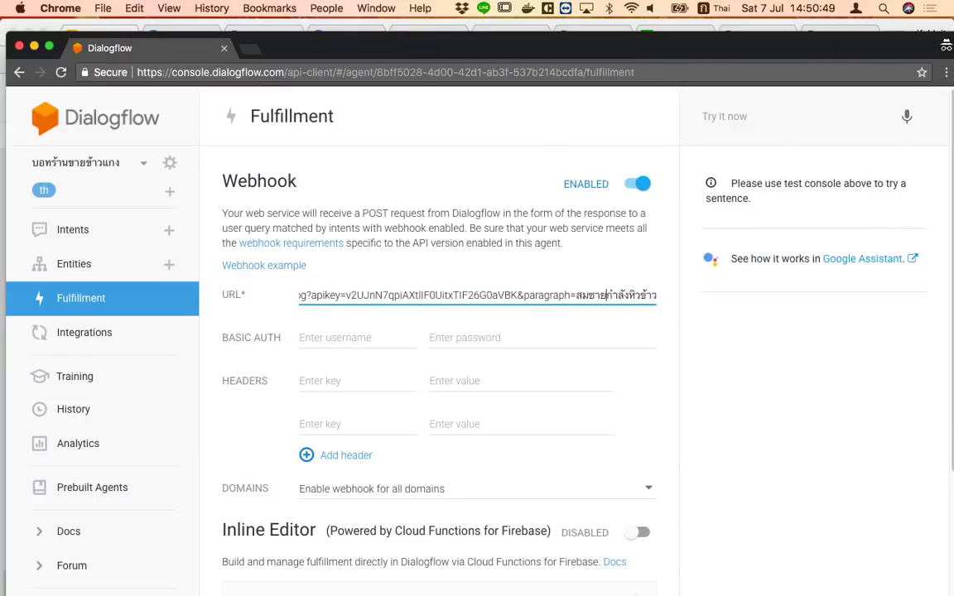
Send 'ใครหิวข้าว' to the bot, receive 'วันนี้อยากกินอะไรจ้า', and return to Dialogflow
key(super+Tab)
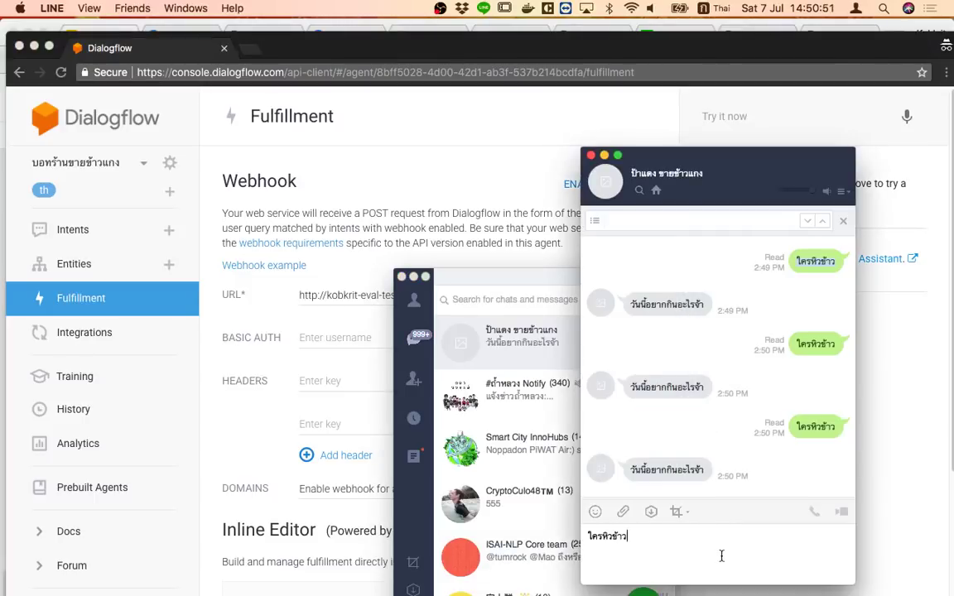
key(Return)
click(369, 181)
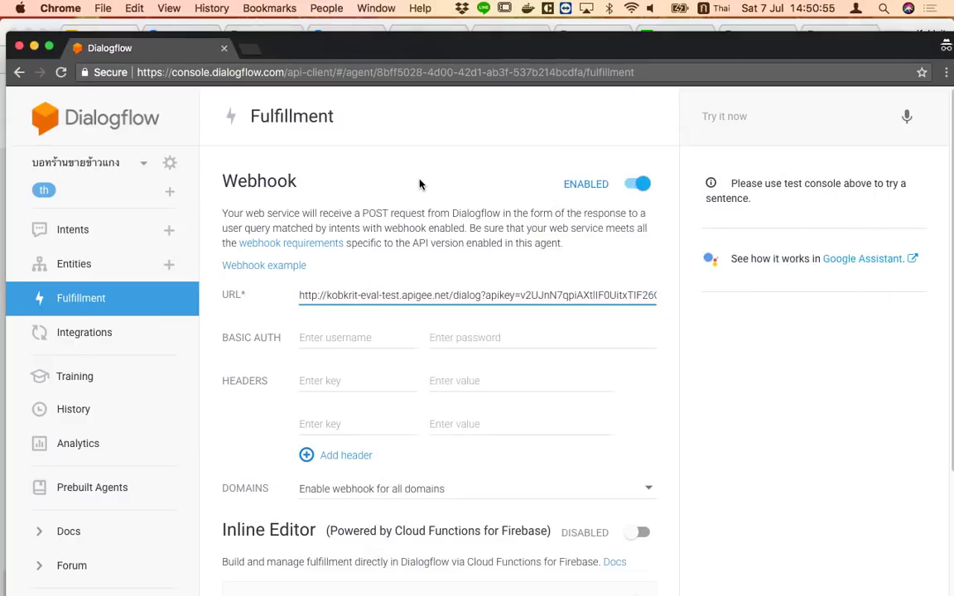
Test 'ใครหิวข้าว' in the console and check it matches orderFood with three contexts
click(765, 119)
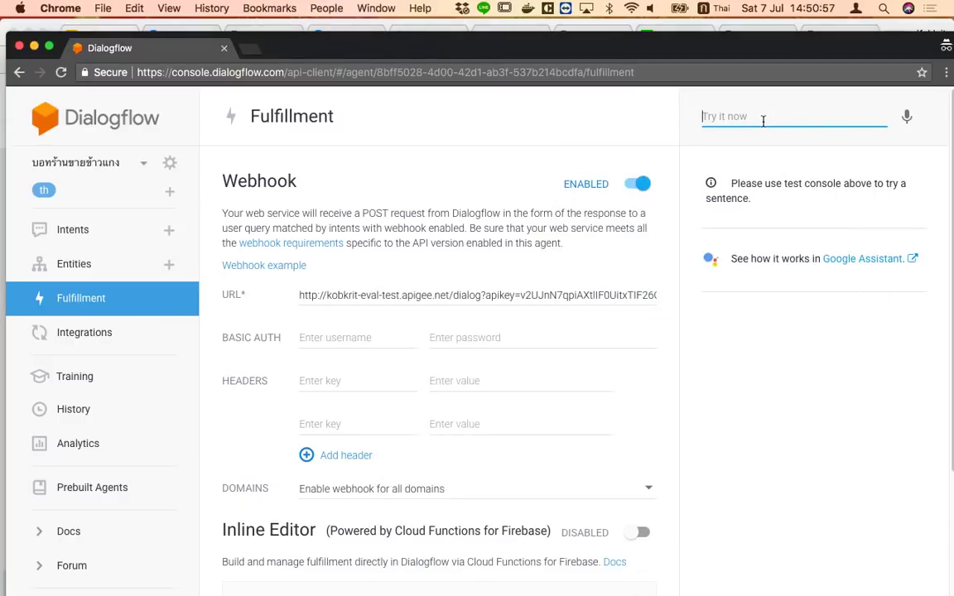
text(ใครหิวข้าว)
key(Return)
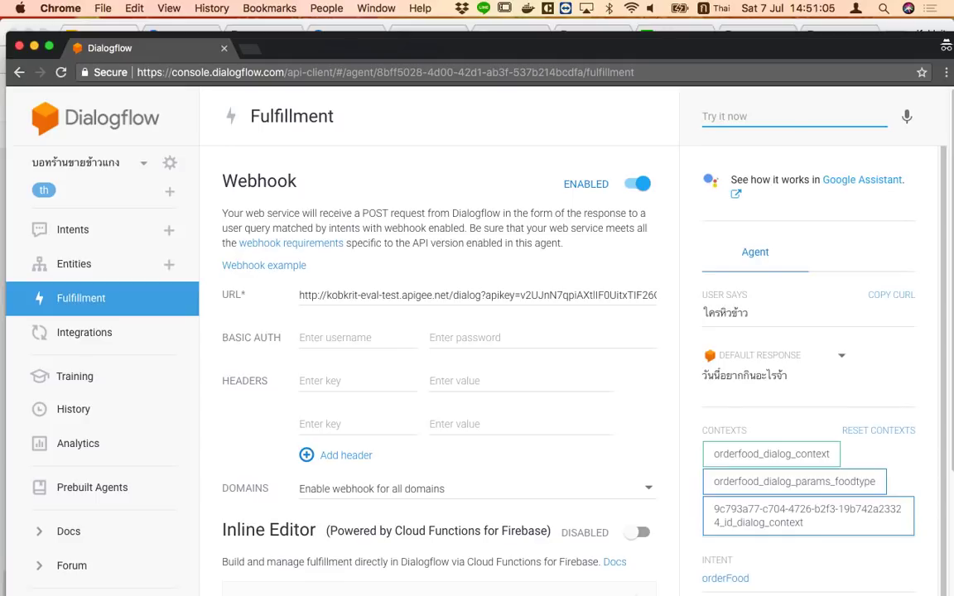
scroll(608, 410, down, 3)
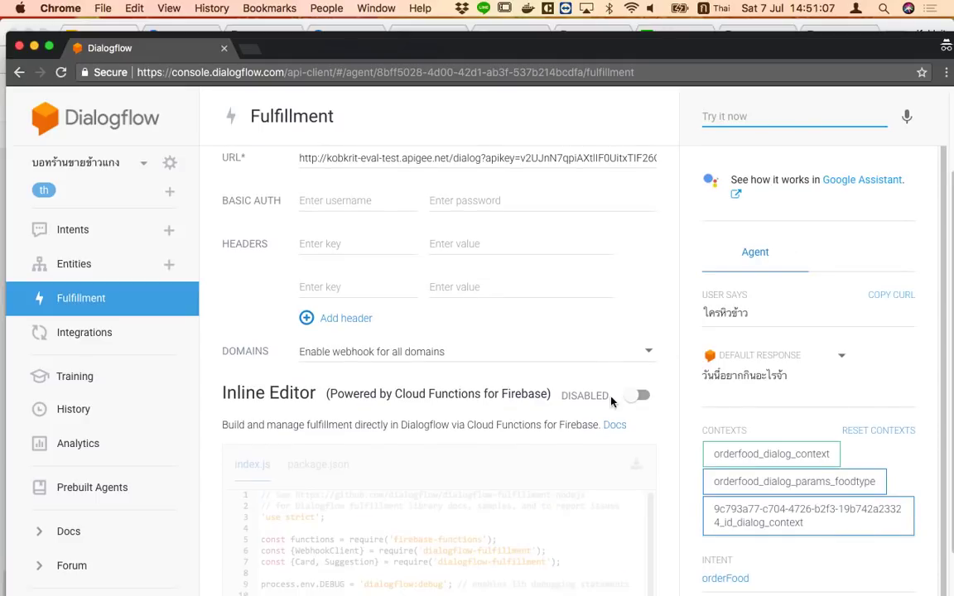
scroll(614, 457, up, 3)
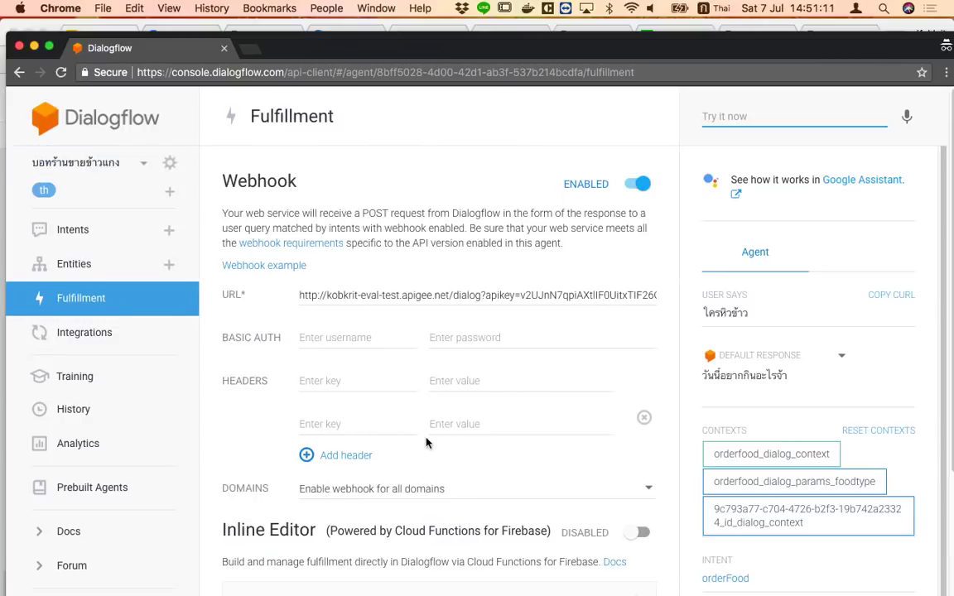
scroll(453, 468, down, 1)
scroll(453, 467, down, 10)
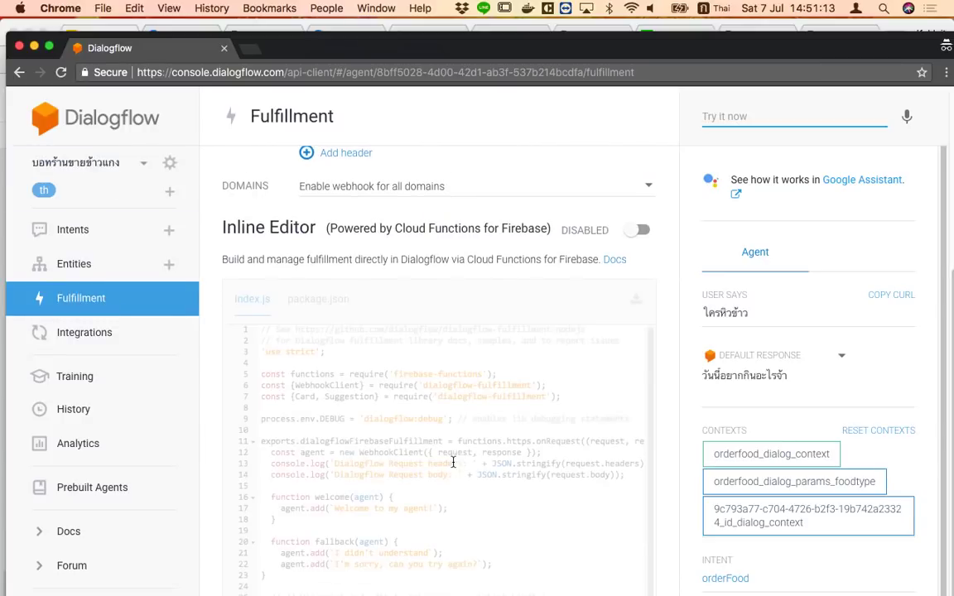
scroll(453, 460, up, 9)
scroll(808, 372, down, 3)
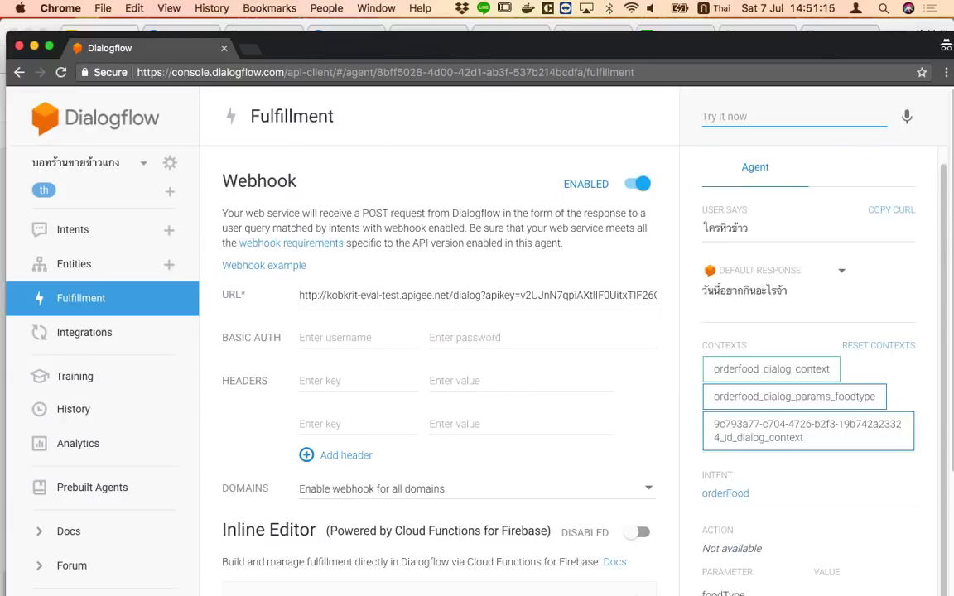
scroll(808, 372, up, 3)
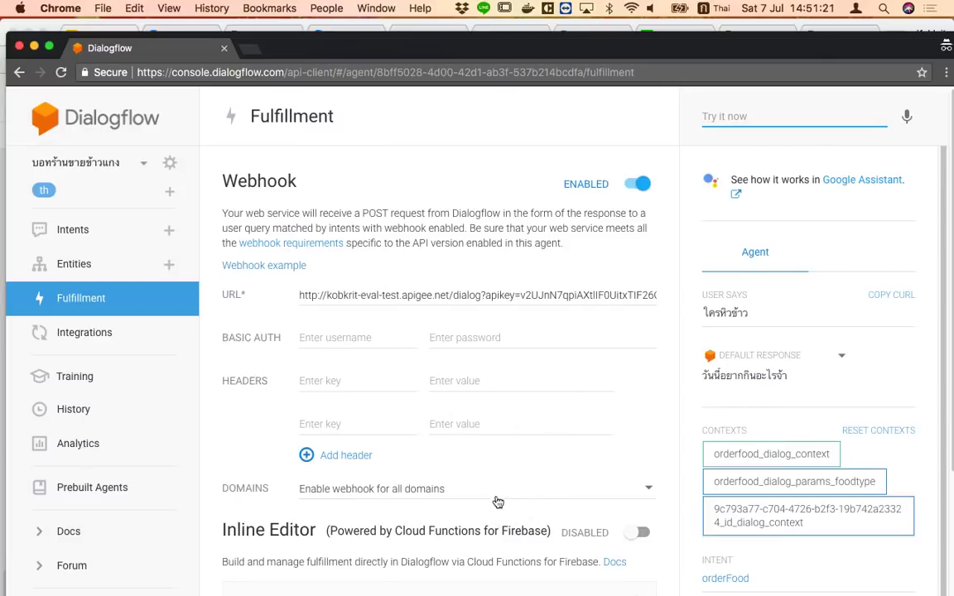
Review the ThaiMC webhook URL on the Fulfillment page
click(72, 271)
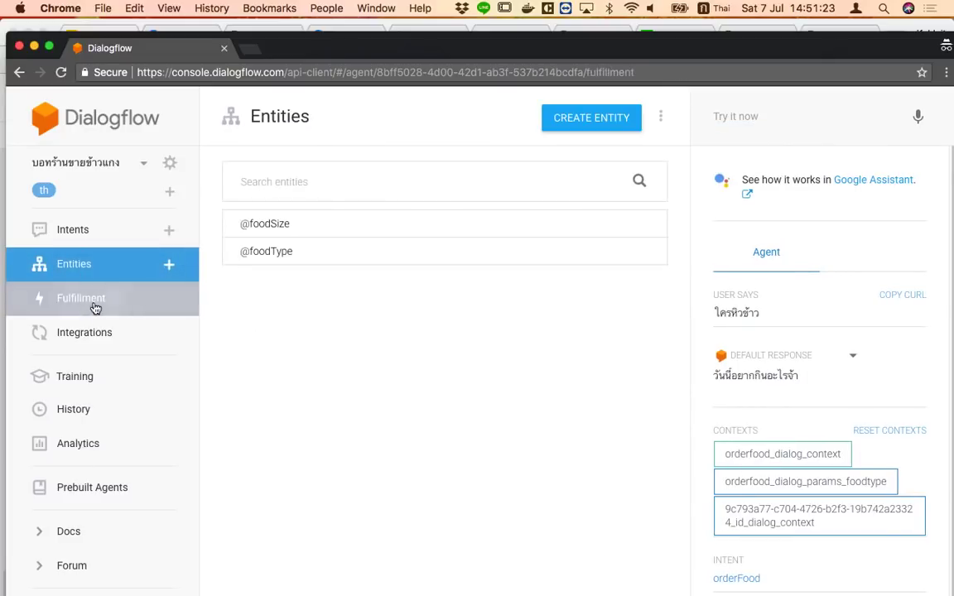
click(94, 308)
drag(316, 295, 286, 296)
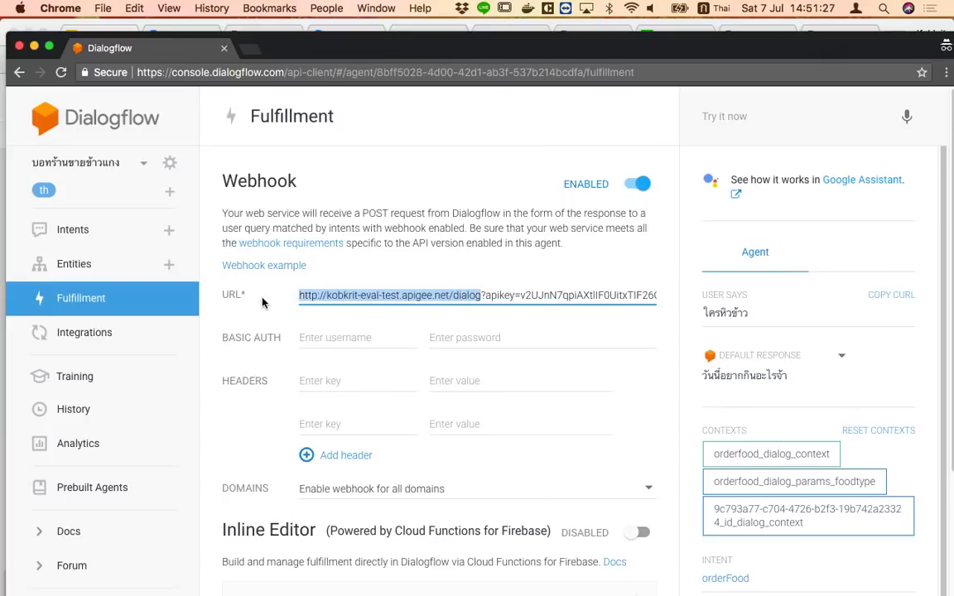
drag(496, 294, 634, 296)
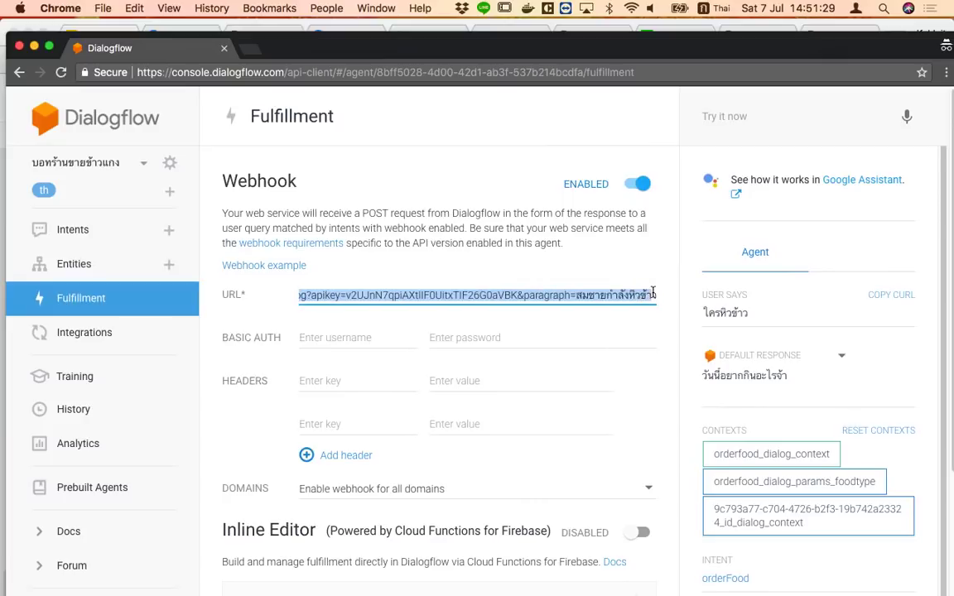
click(634, 296)
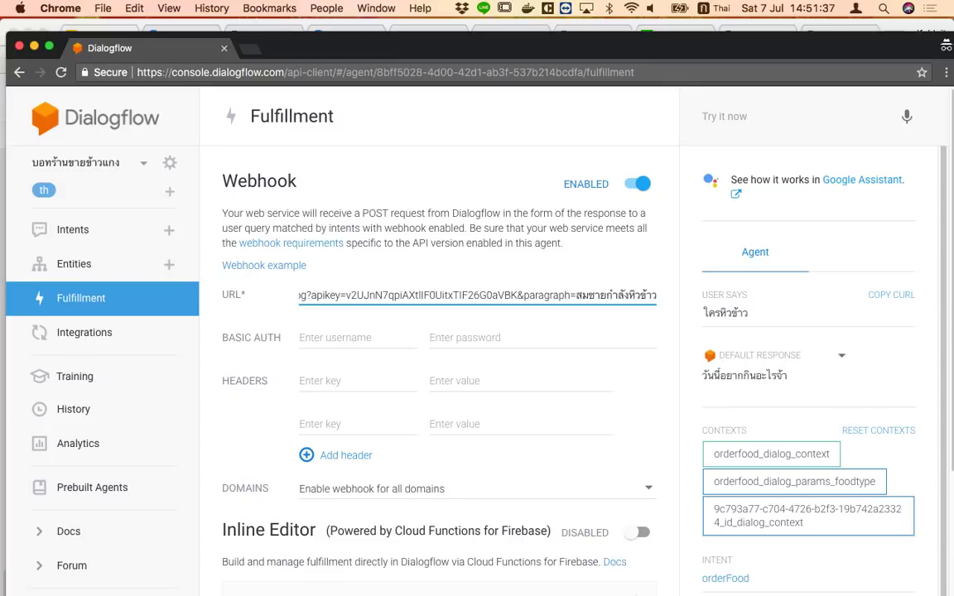
Test 'ใครหิวข้าว' in the console a second time
click(755, 123)
text(ใครหิว)
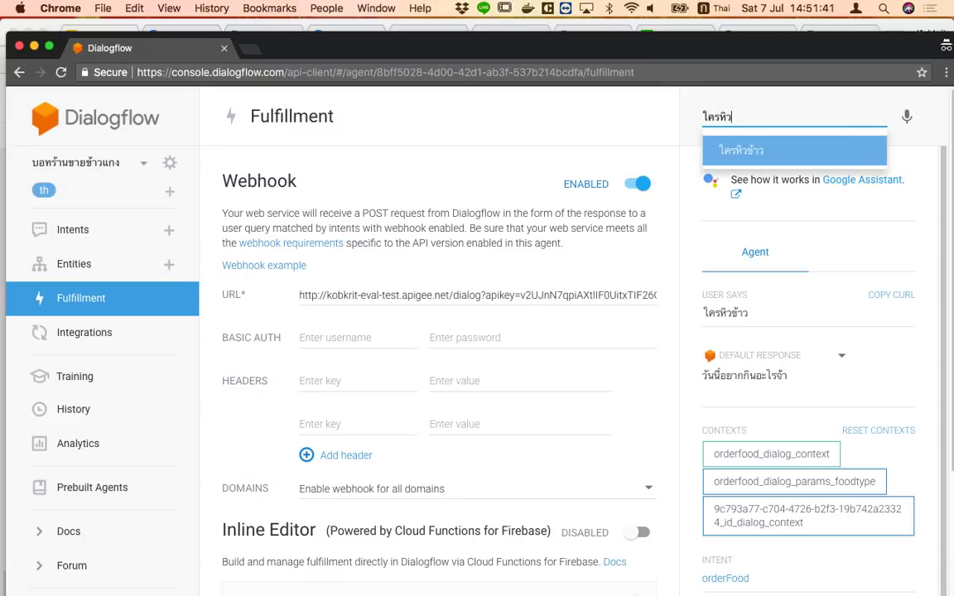
text(ข้าว)
key(Return)
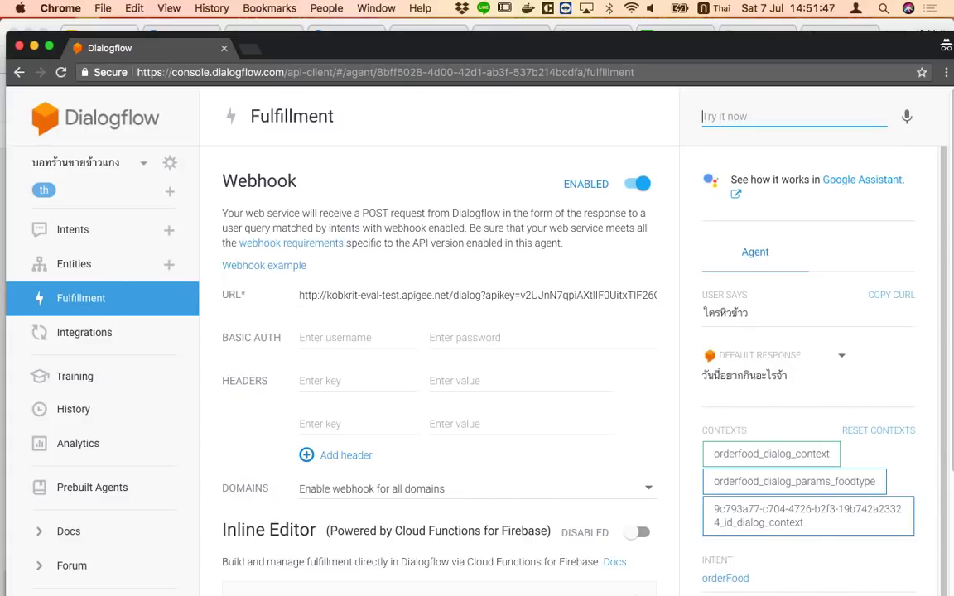
right_click(224, 595)
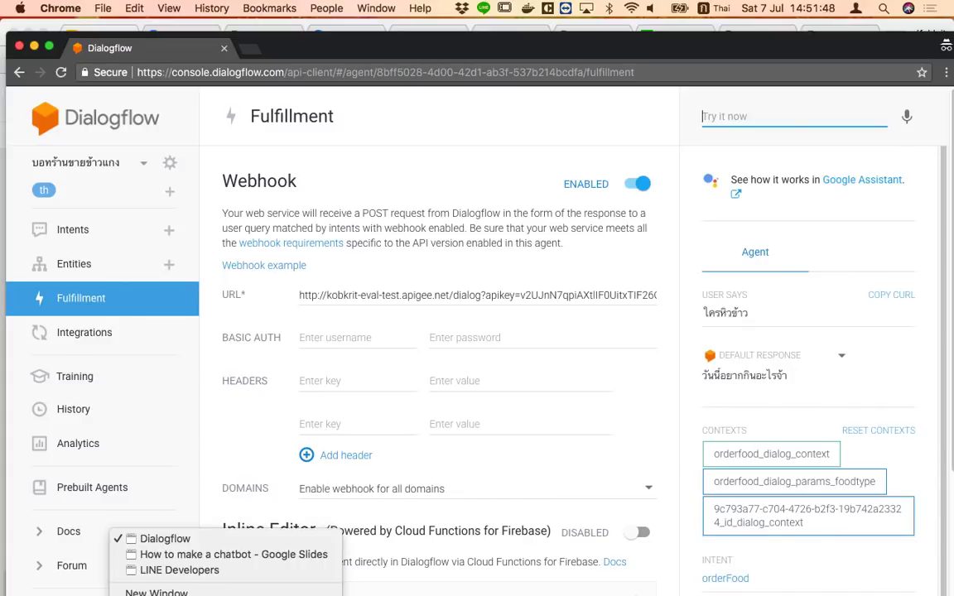
Check the bot channel's QR code in LINE Developers, then move the Dialogflow window back in front
click(235, 571)
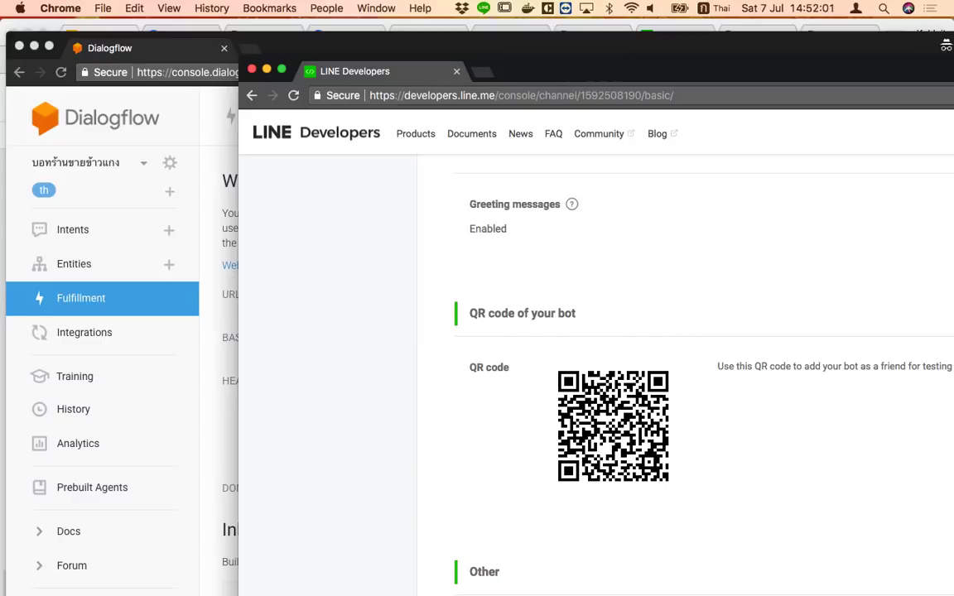
right_click(220, 595)
click(163, 540)
drag(374, 41, 439, 237)
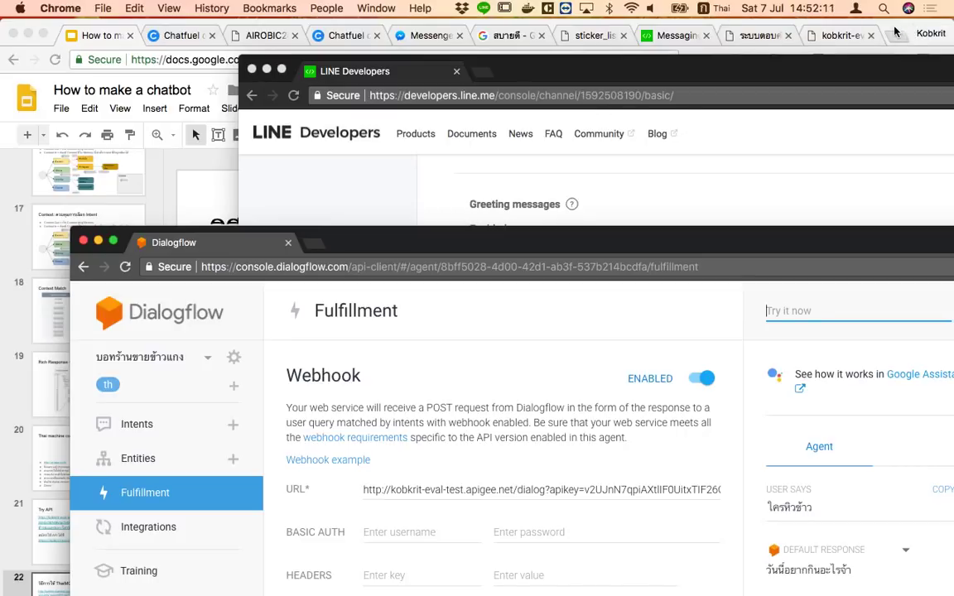
Bring the Google Slides deck forward and advance to the 'Integrated with Line' slide
drag(462, 239, 526, 197)
click(168, 159)
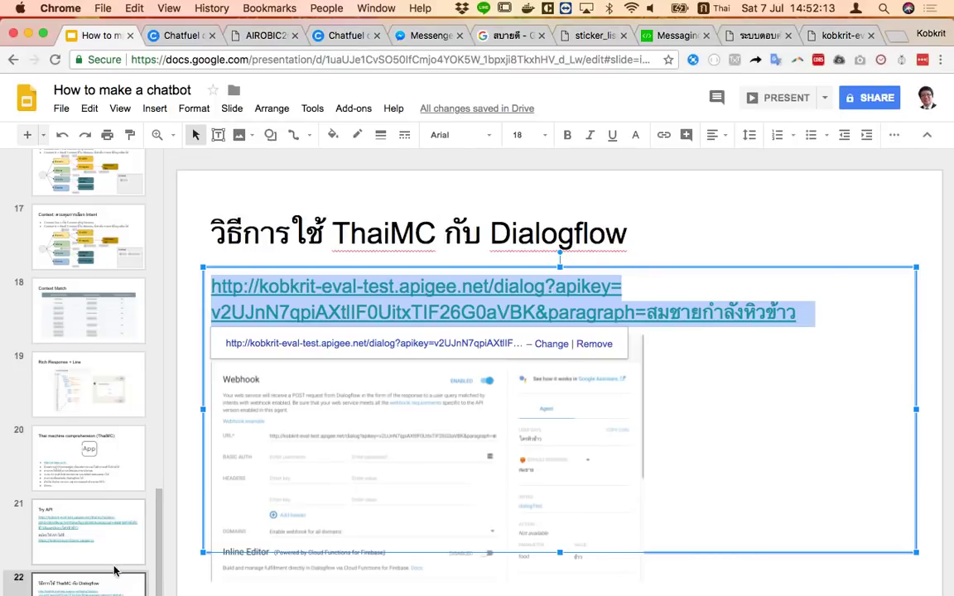
key(Down)
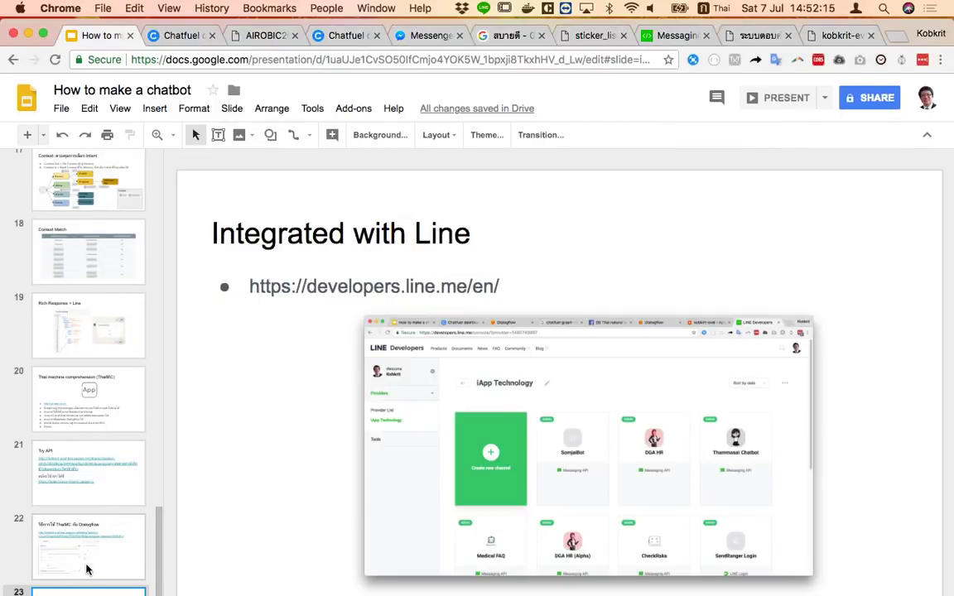
Review the 'ThaiMC with Dialogflow' and 'Try API' slides, then switch to the ai.iapp.co.th Thai Q/A demo
click(89, 560)
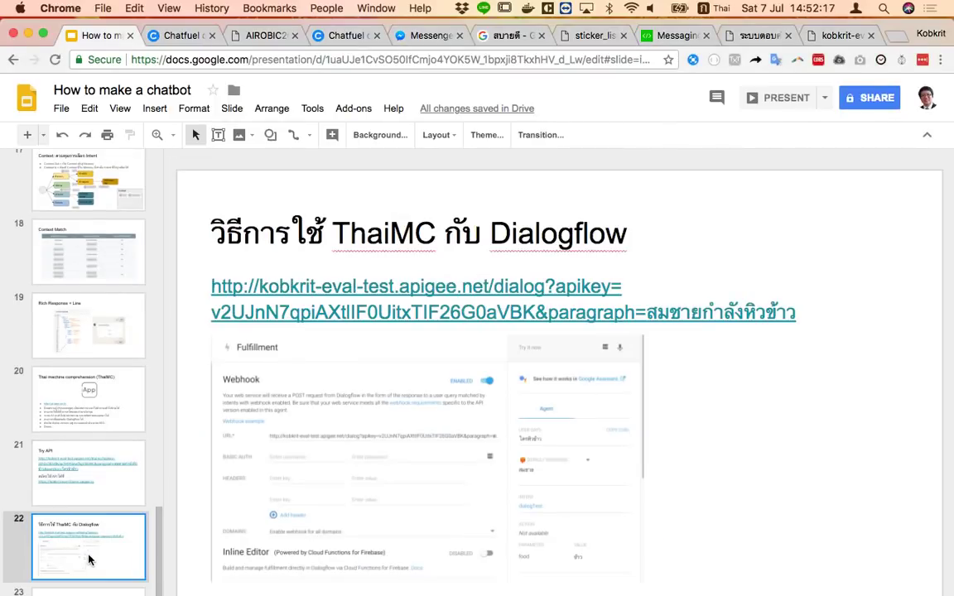
click(86, 481)
click(96, 544)
click(749, 35)
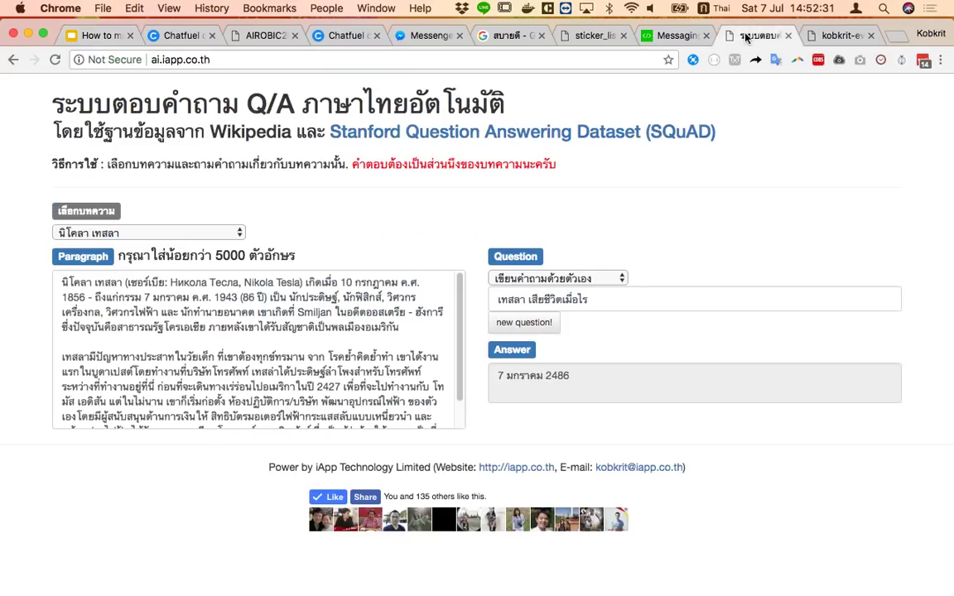